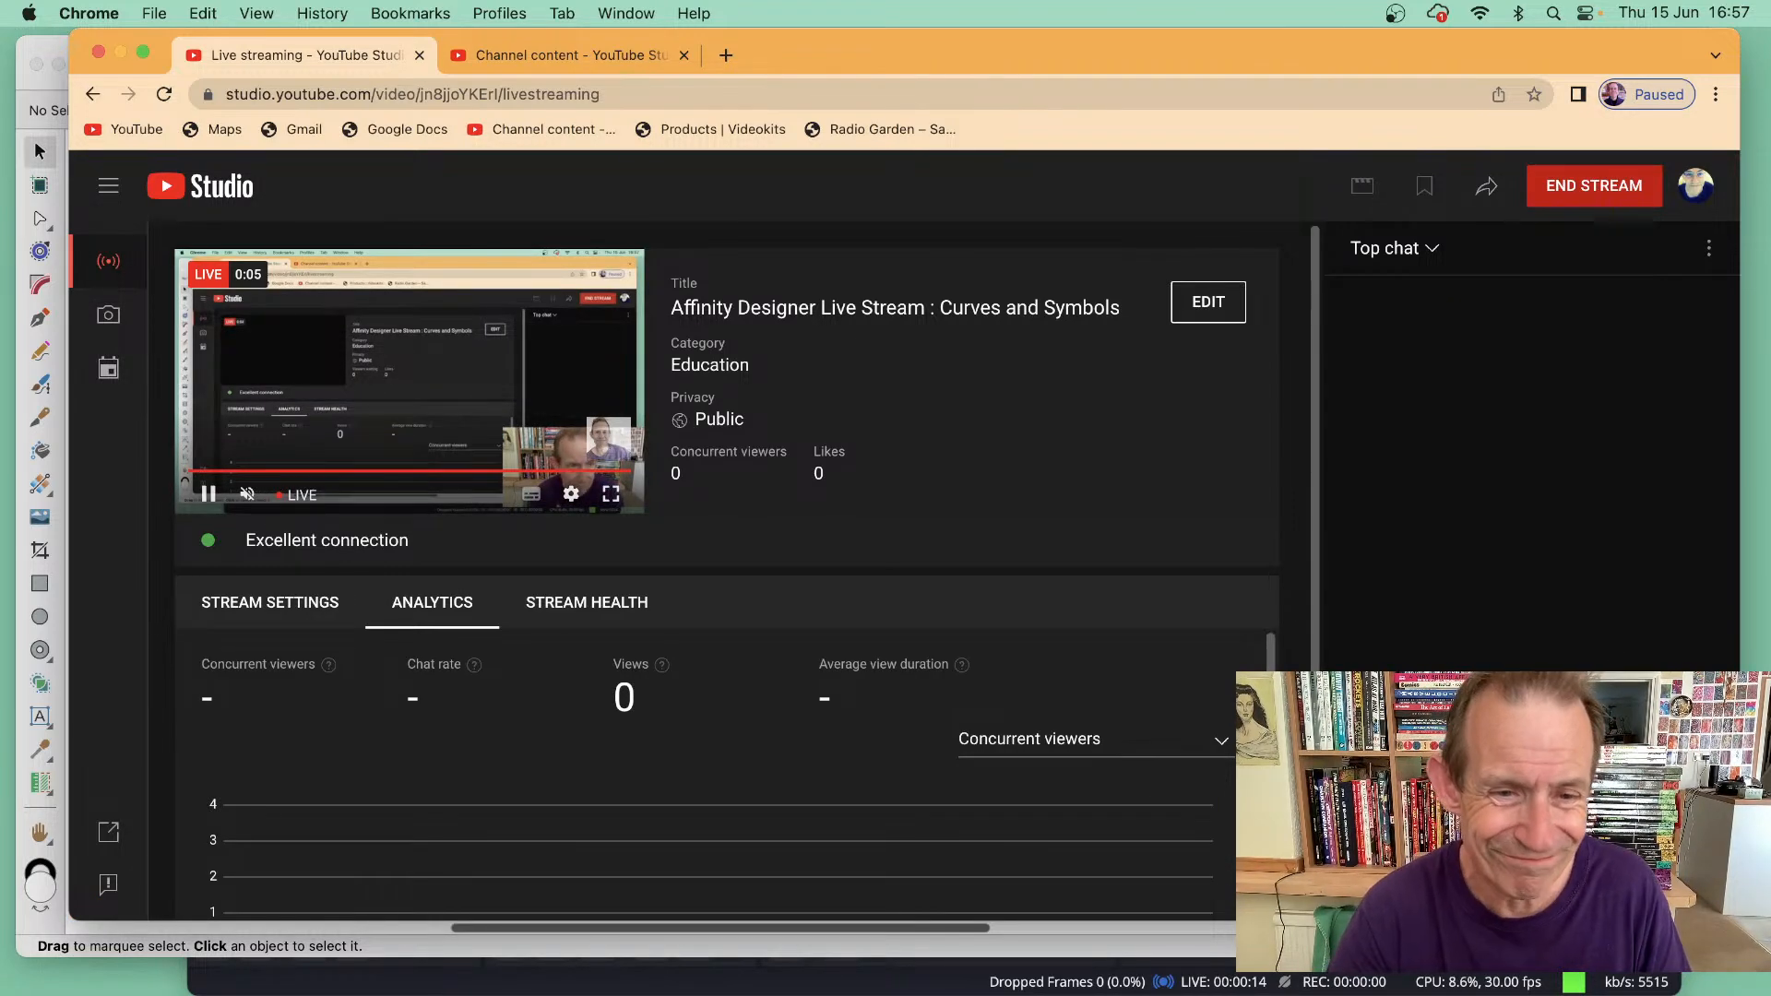
- Switch to Affinity Designer and draw a light grey rectangle, wider than it is tall, near the middle of the blank page
{"action": "key", "text": "super+Tab"}
{"action": "key", "text": "super+Tab"}
{"action": "key", "text": "super+Tab"}
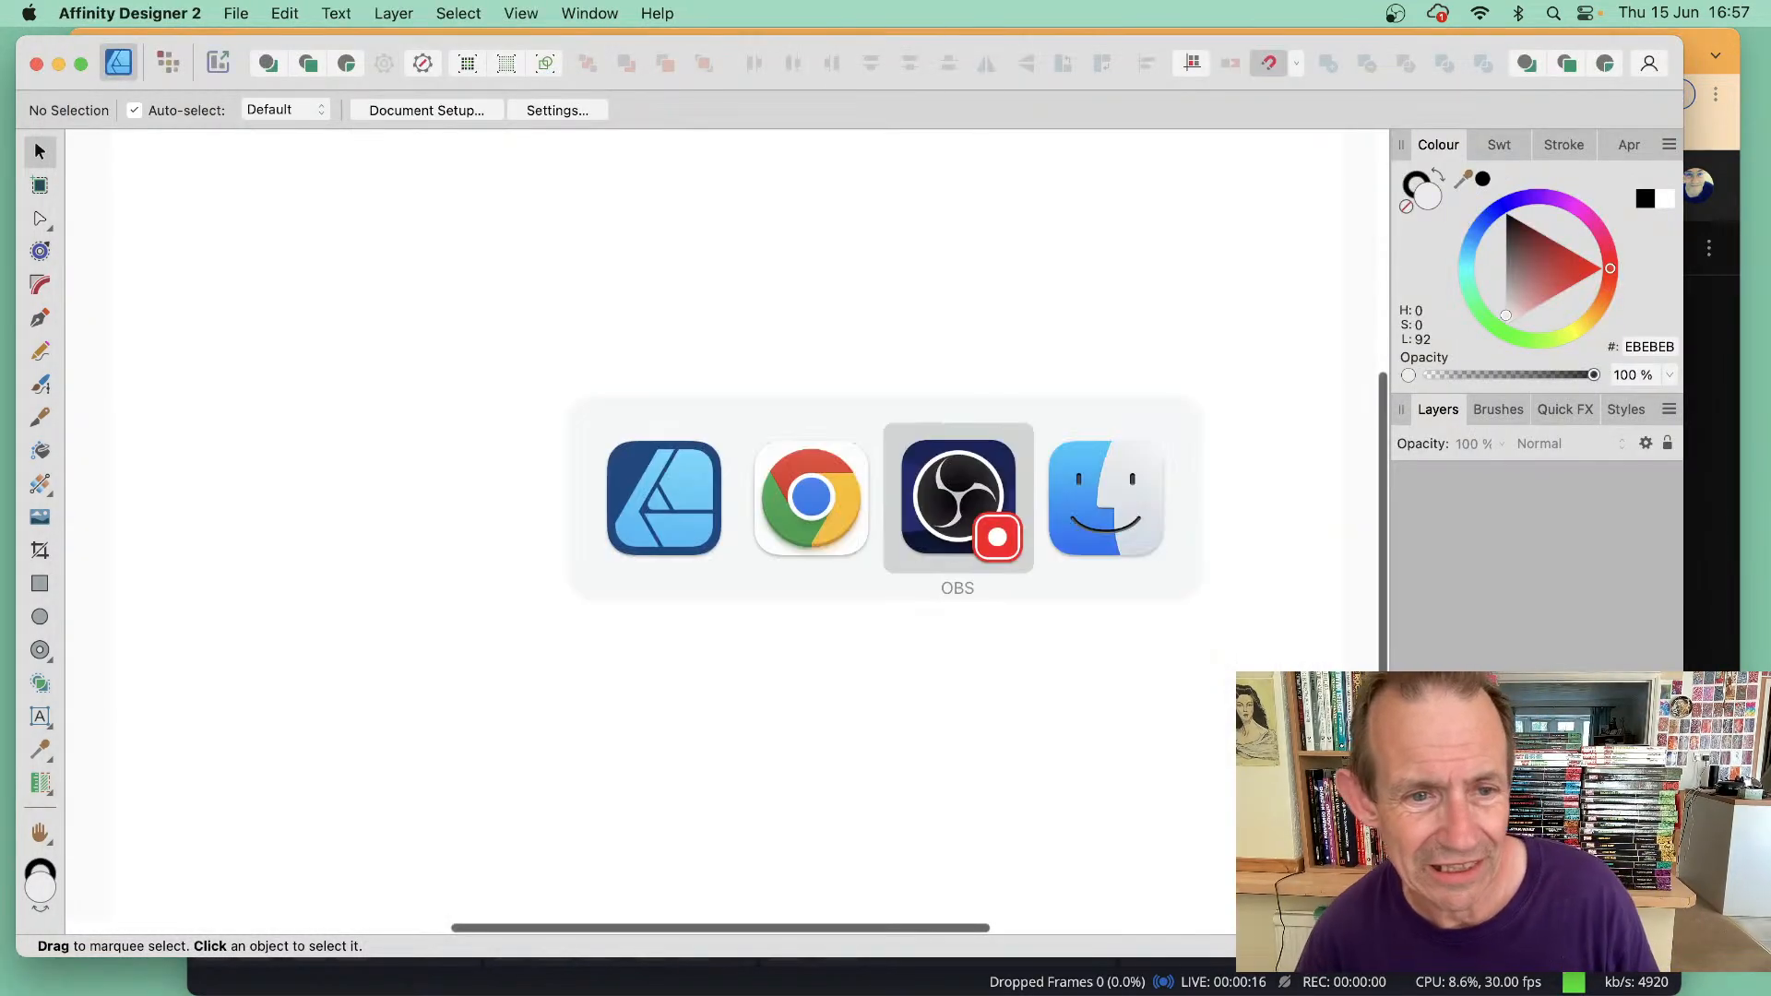
{"action": "key", "text": "super+Tab"}
{"action": "key", "text": "super+Tab"}
{"action": "key", "text": "super+Tab"}
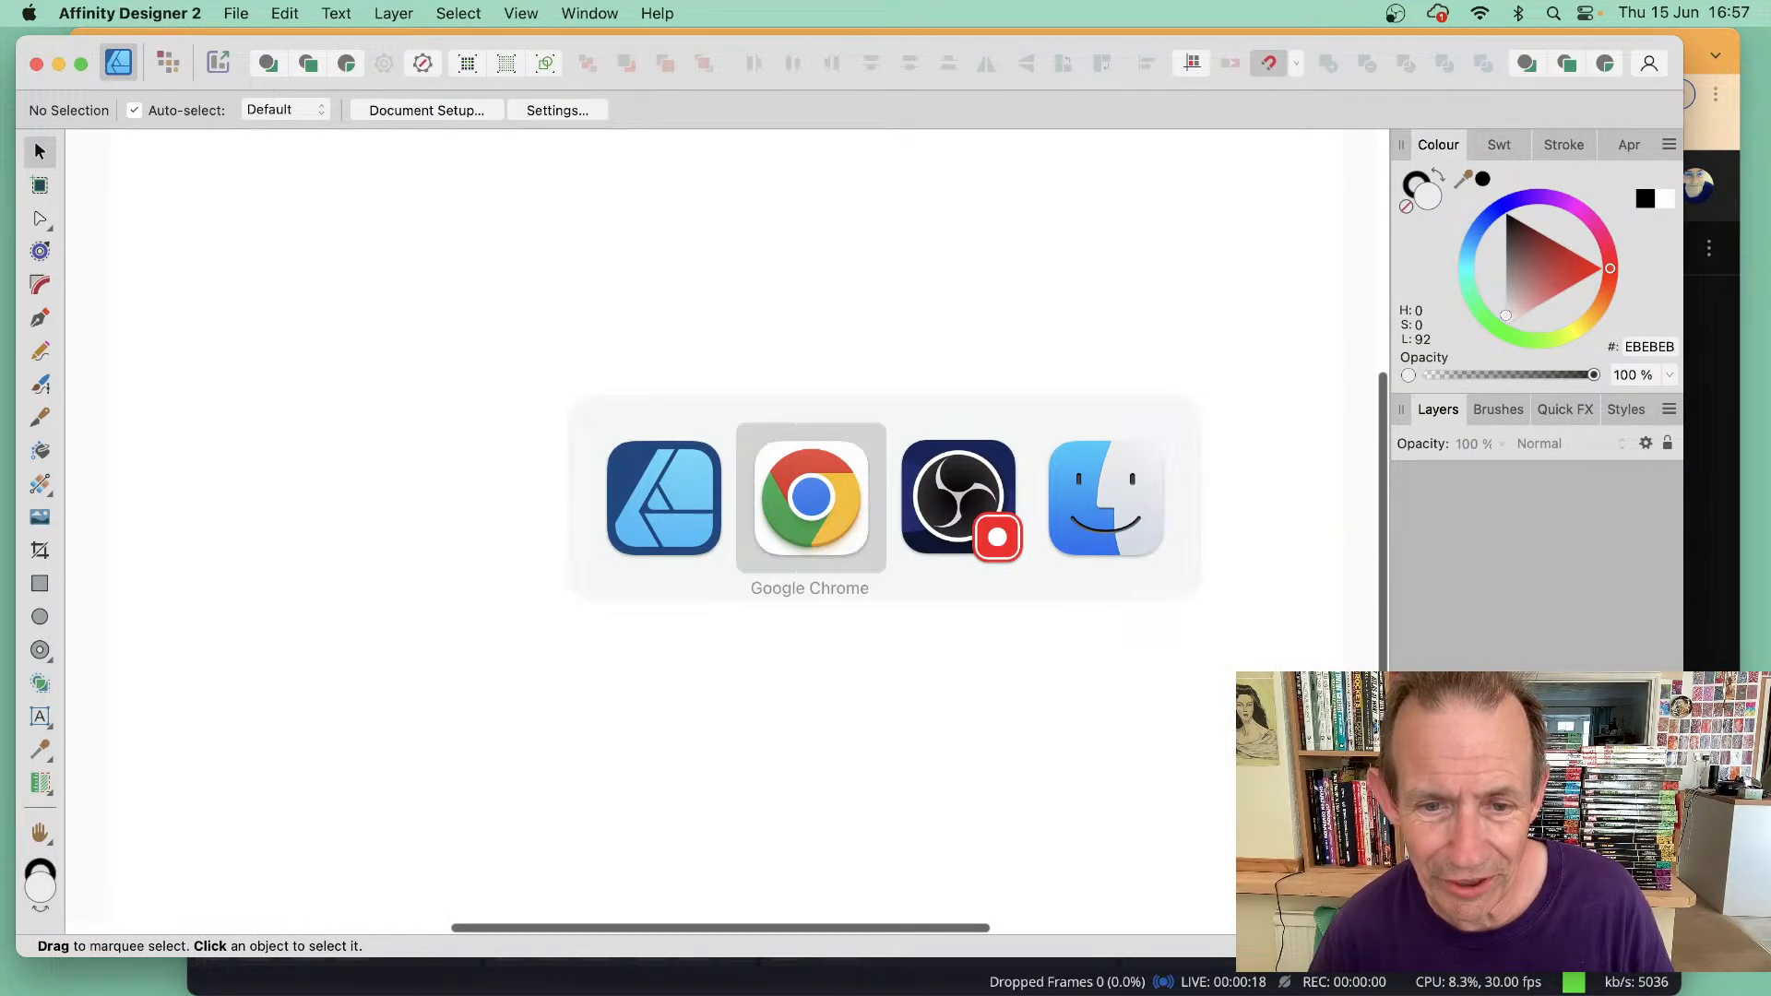
{"action": "key", "text": "super+Tab"}
{"action": "key", "text": "super+Tab"}
{"action": "key", "text": "super+Tab"}
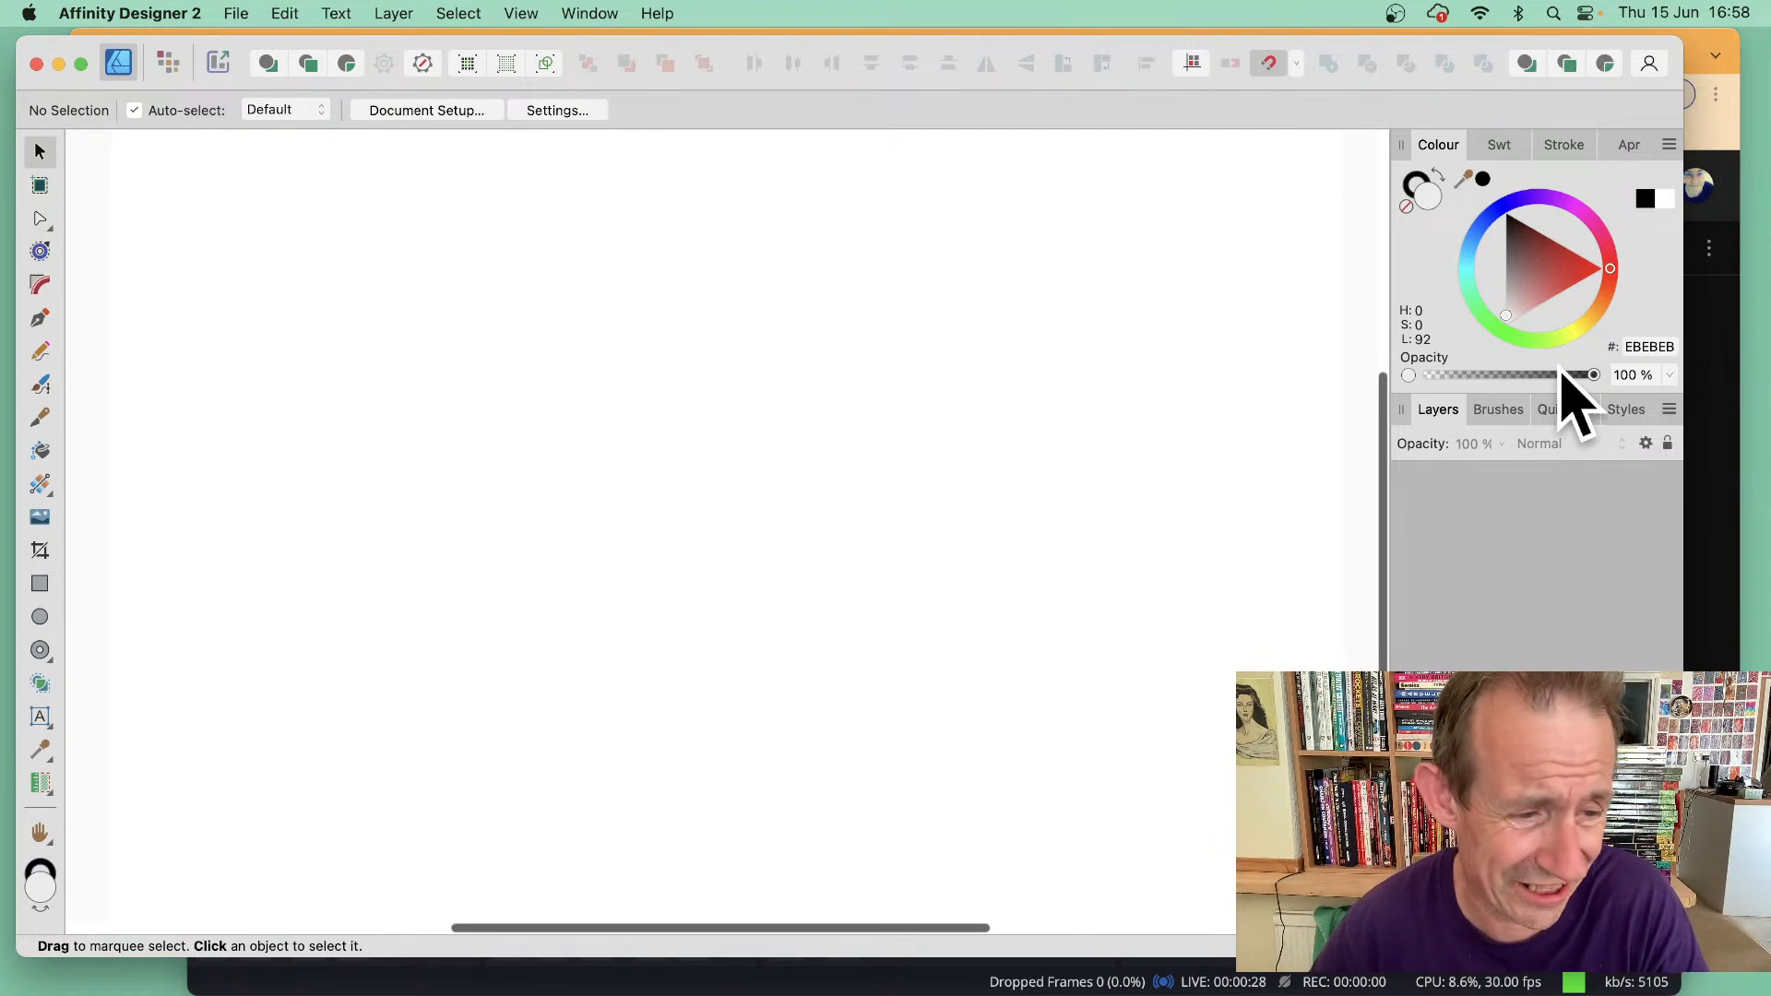
{"action": "left_click", "coordinate": [39, 584]}
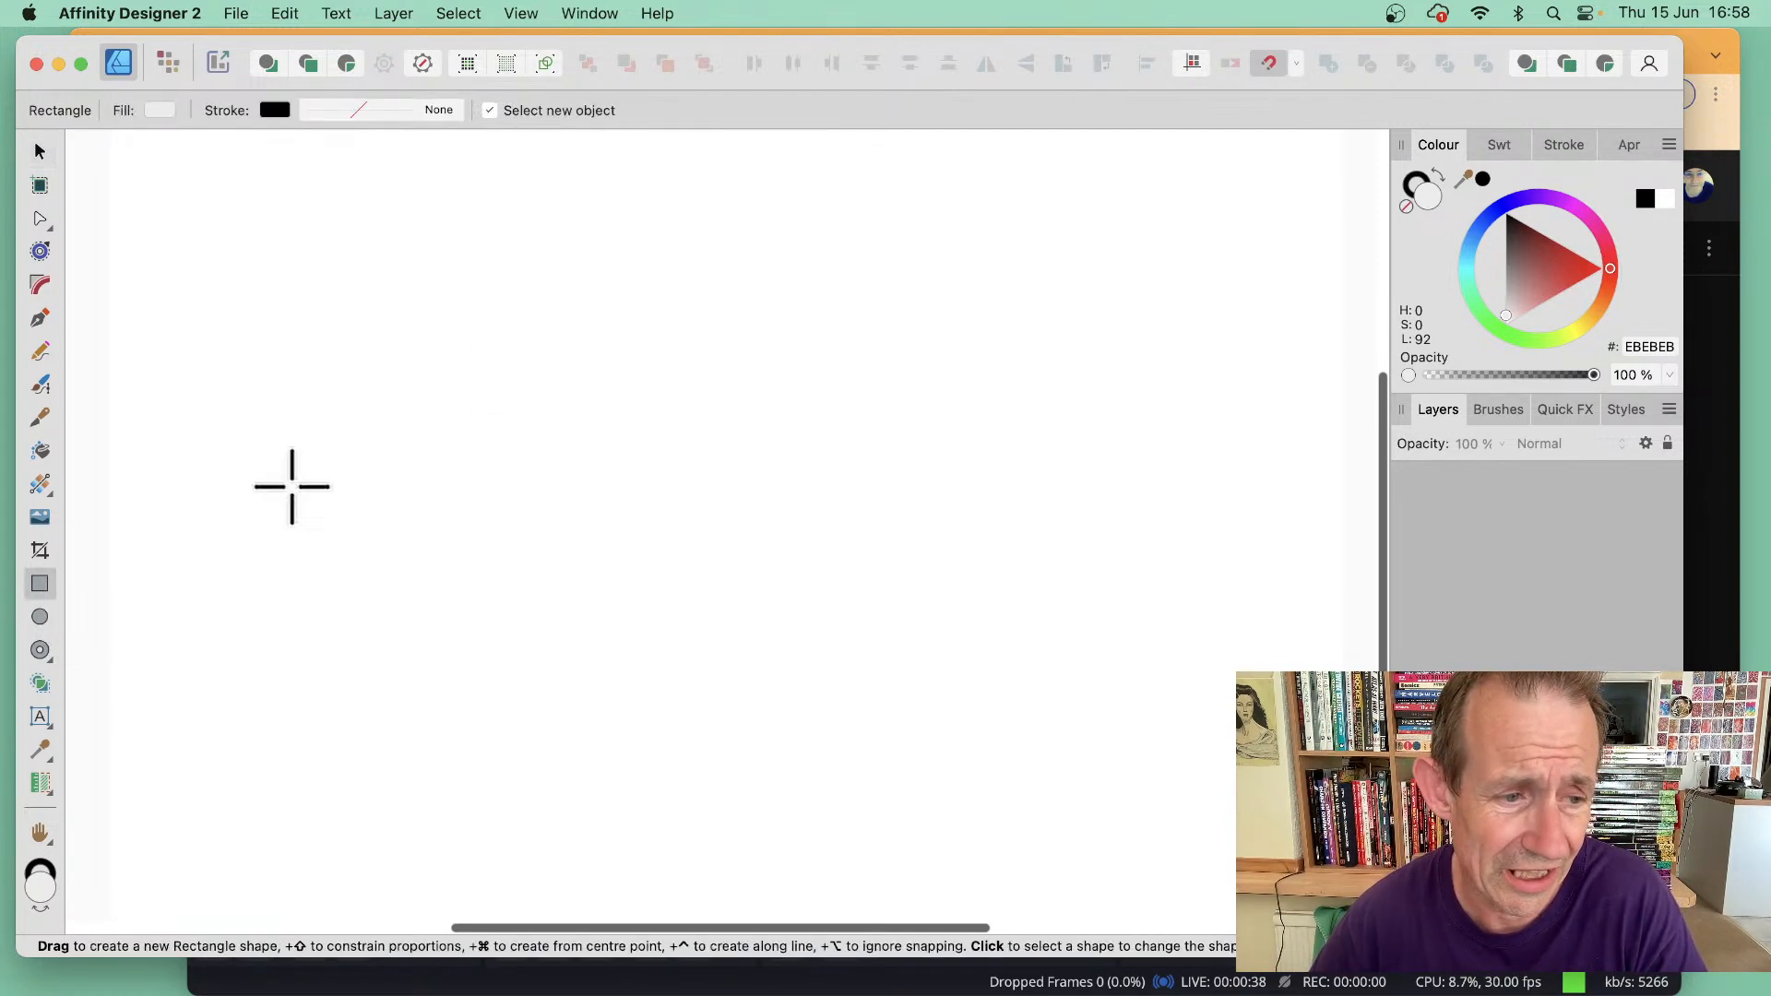
{"action": "left_click_drag", "start_coordinate": [346, 325], "coordinate": [947, 686]}
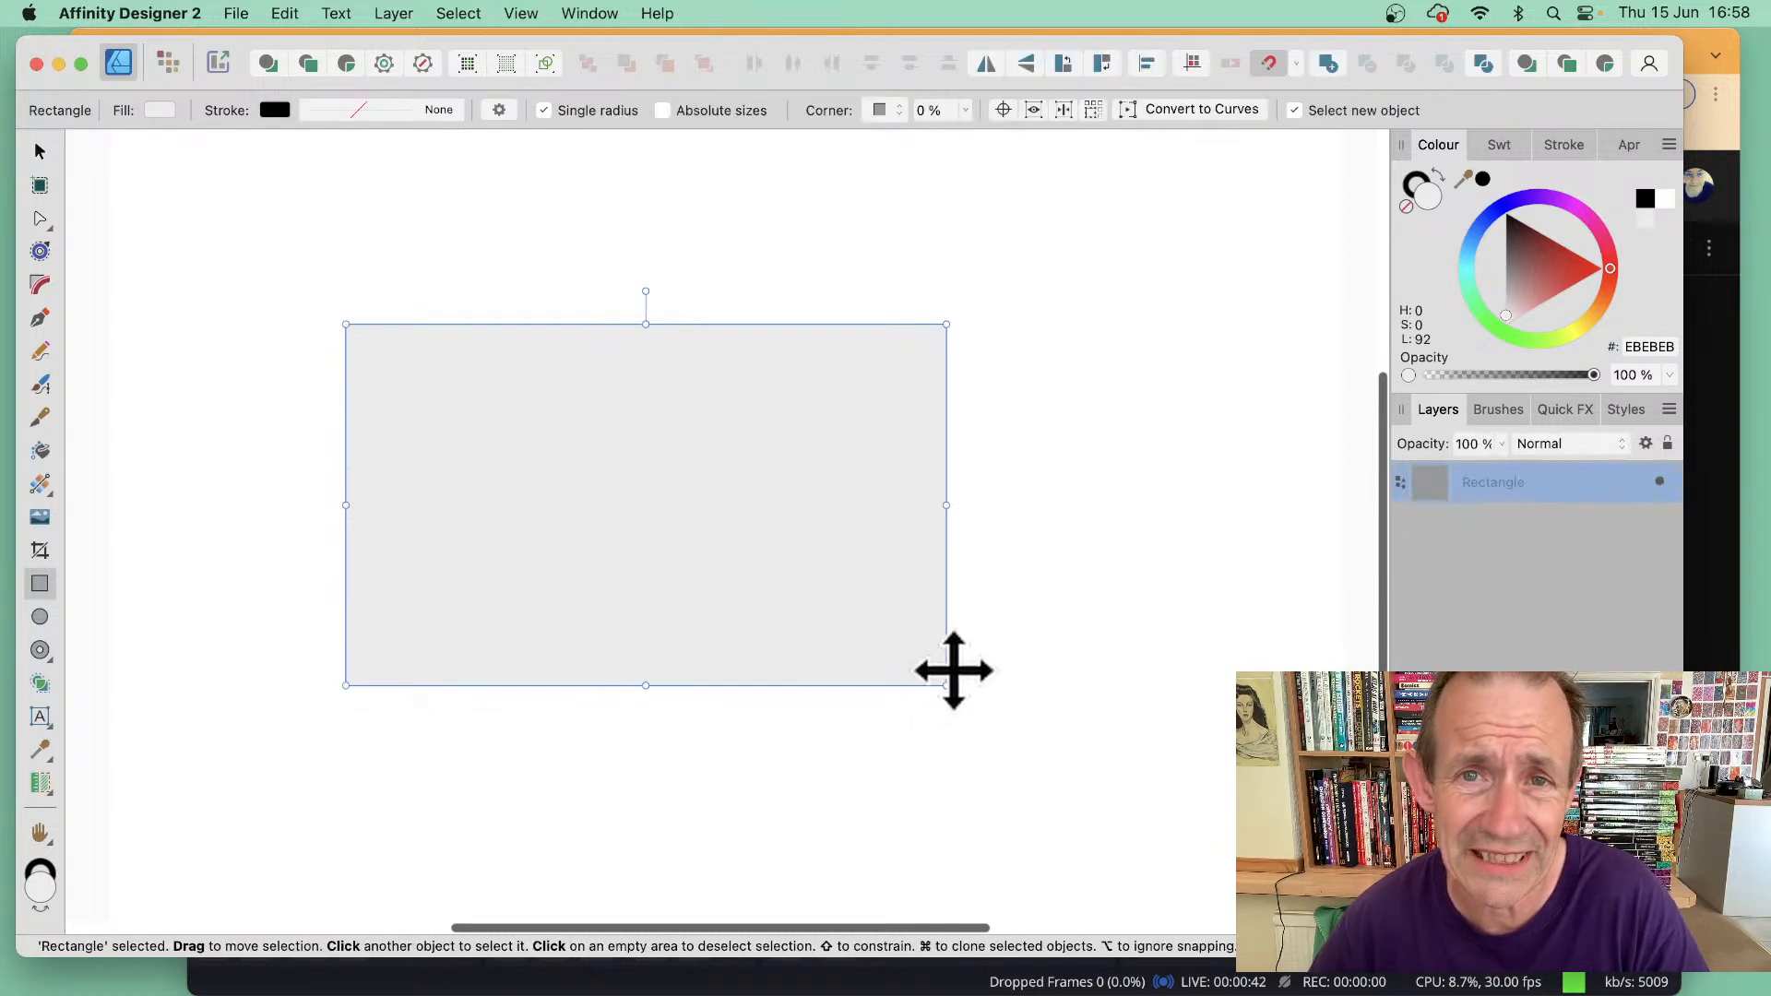
{"action": "key", "text": "super+Tab"}
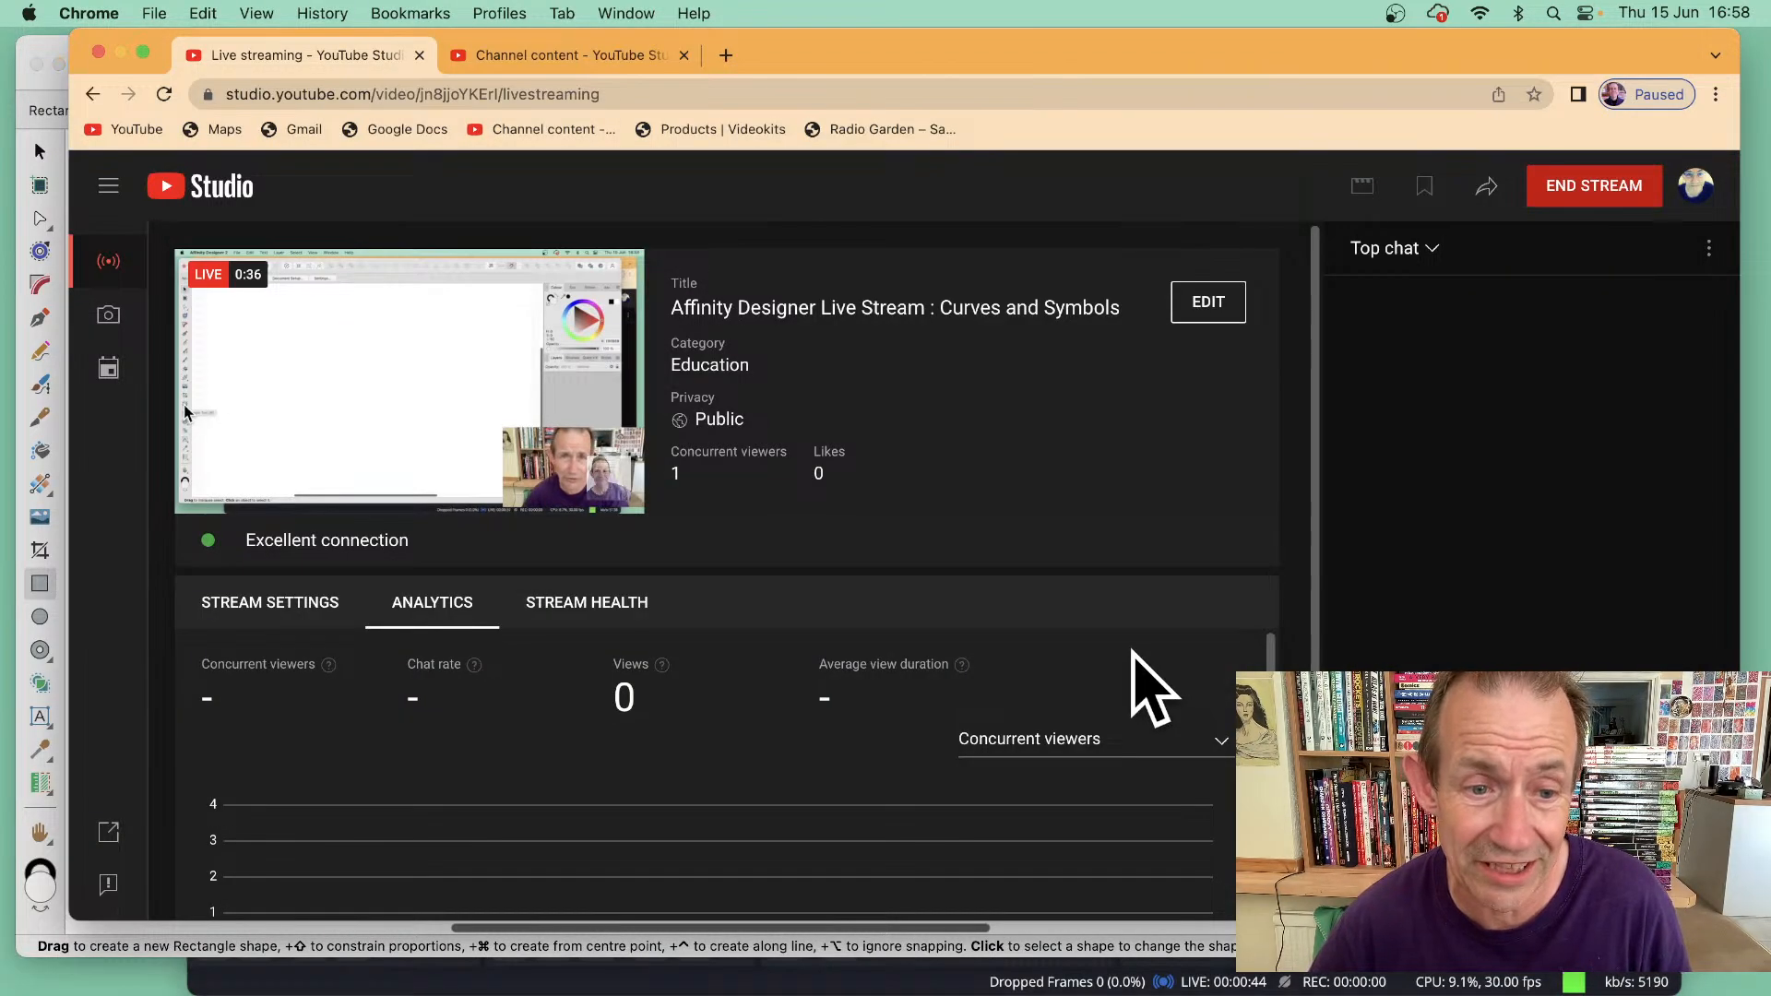
{"action": "key", "text": "super+Tab"}
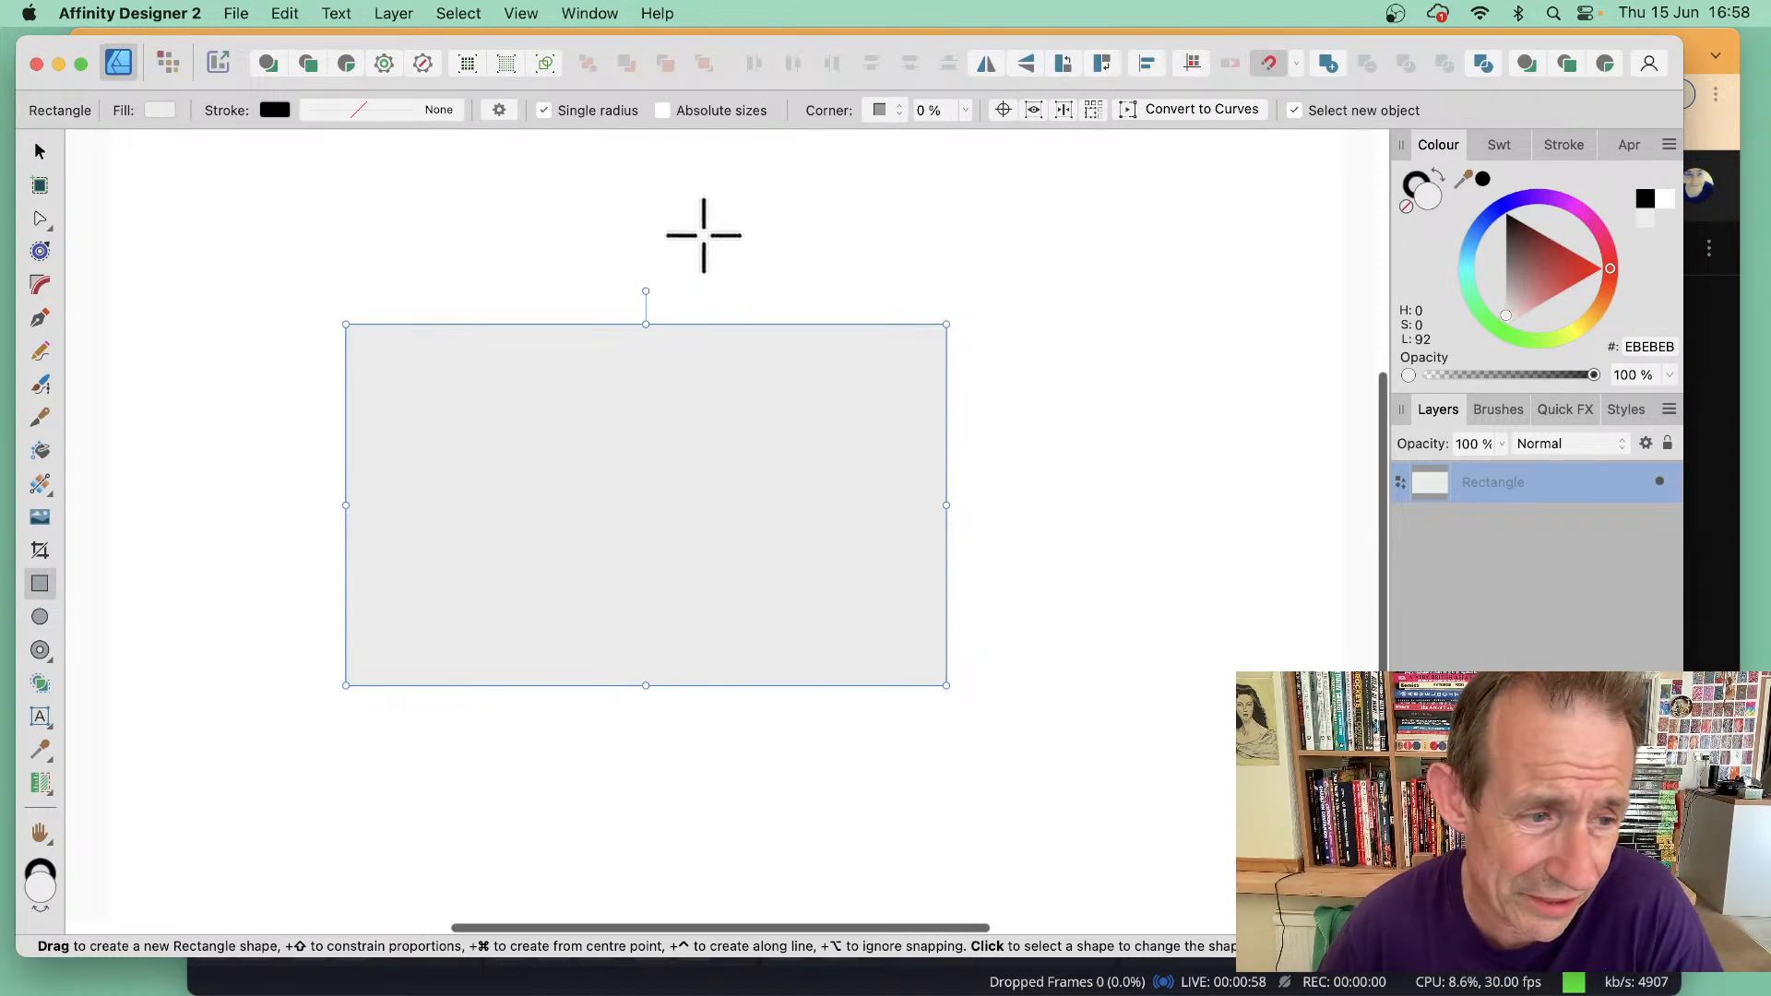
{"action": "left_click", "coordinate": [40, 651]}
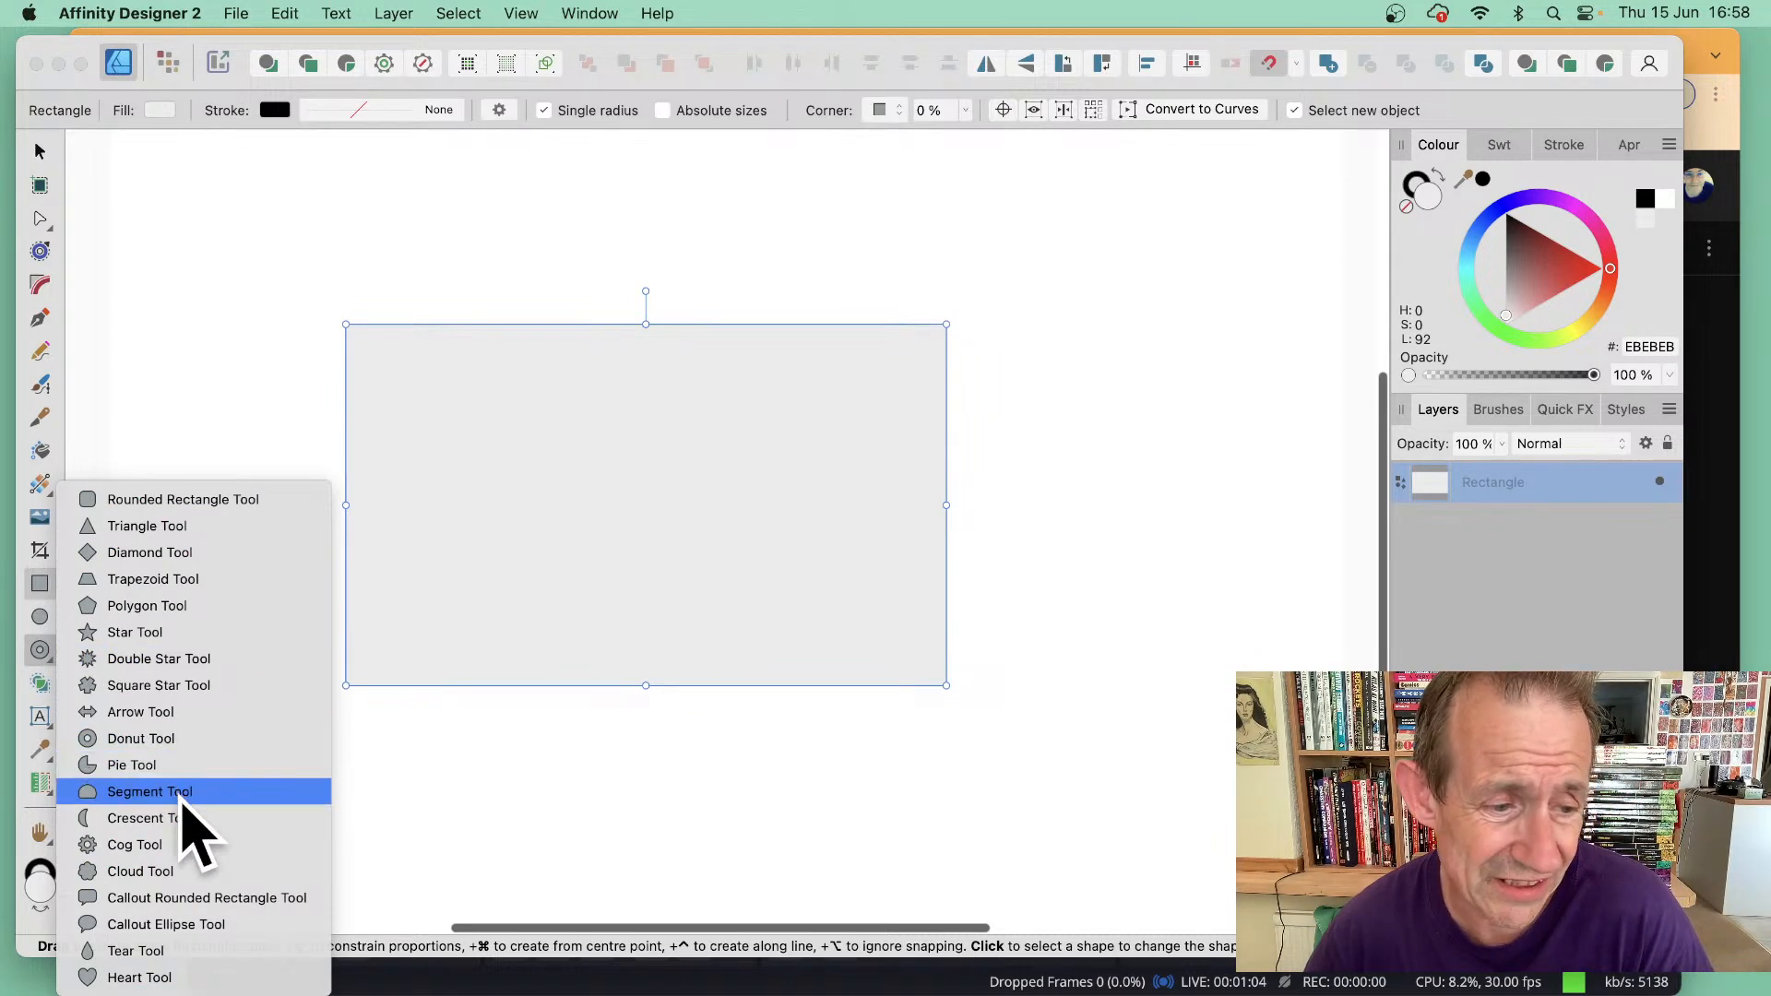
{"action": "left_click", "coordinate": [1157, 482]}
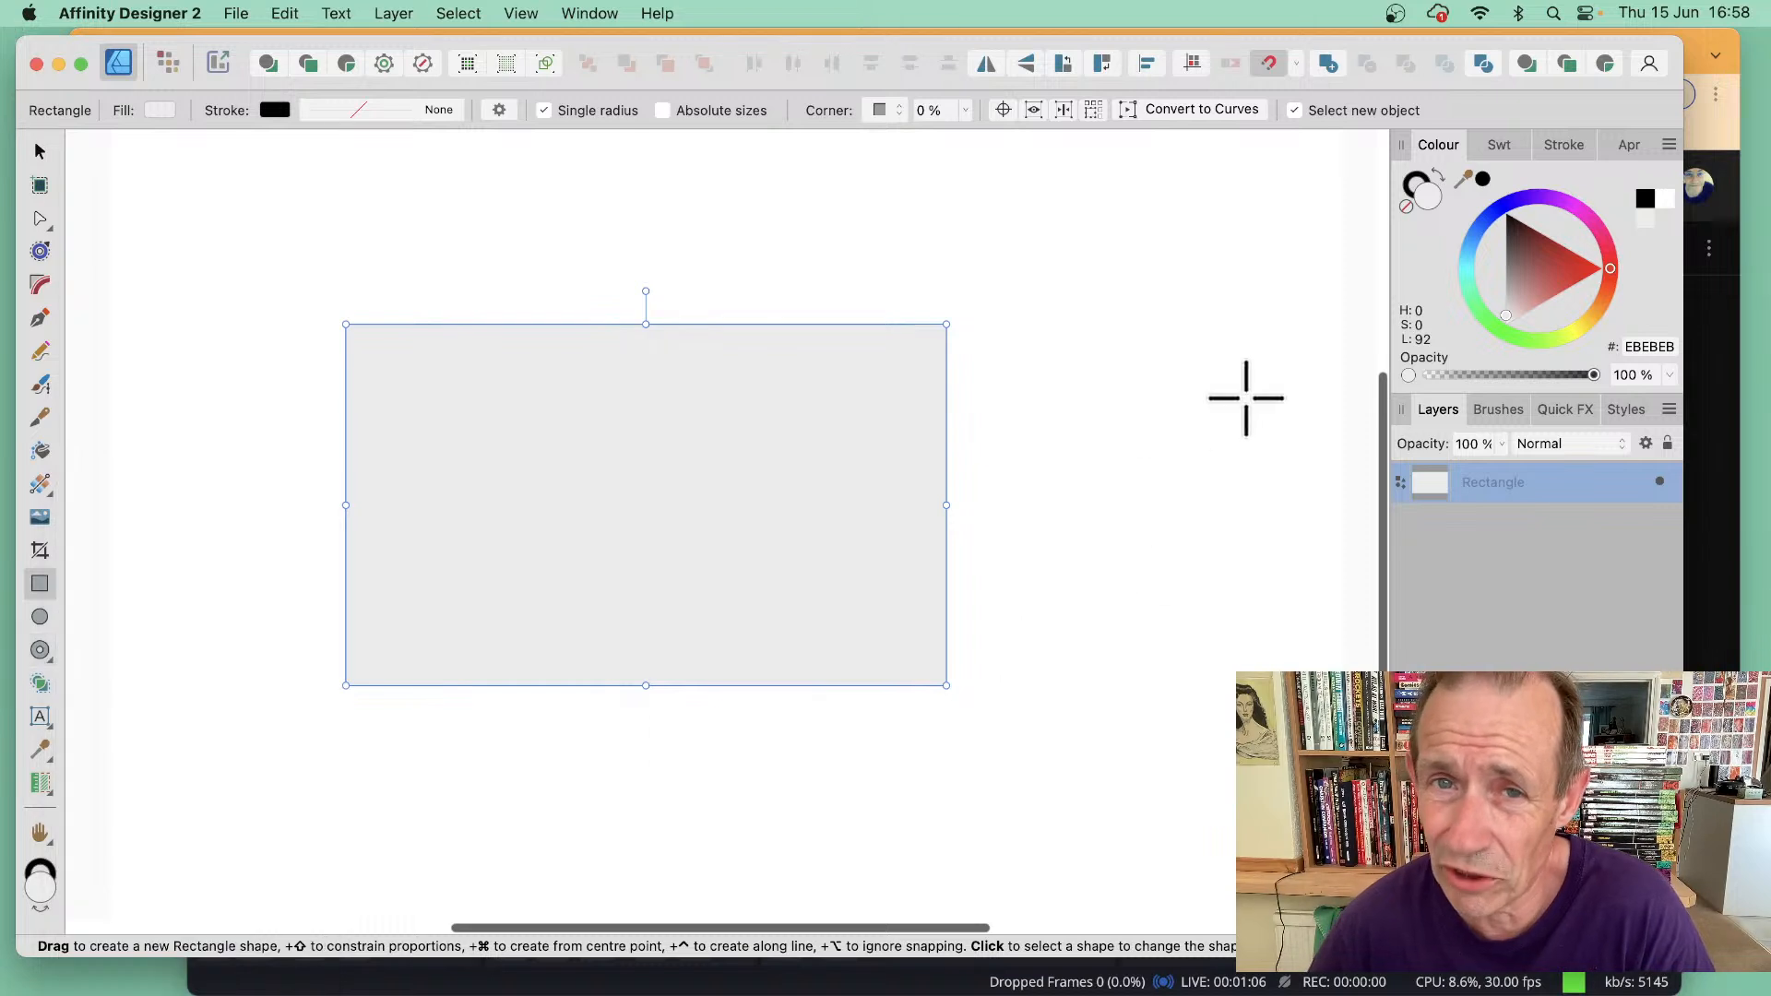
- Convert the rectangle to curves and move its upper-left corner node up and slightly outward
{"action": "left_click", "coordinate": [1227, 118]}
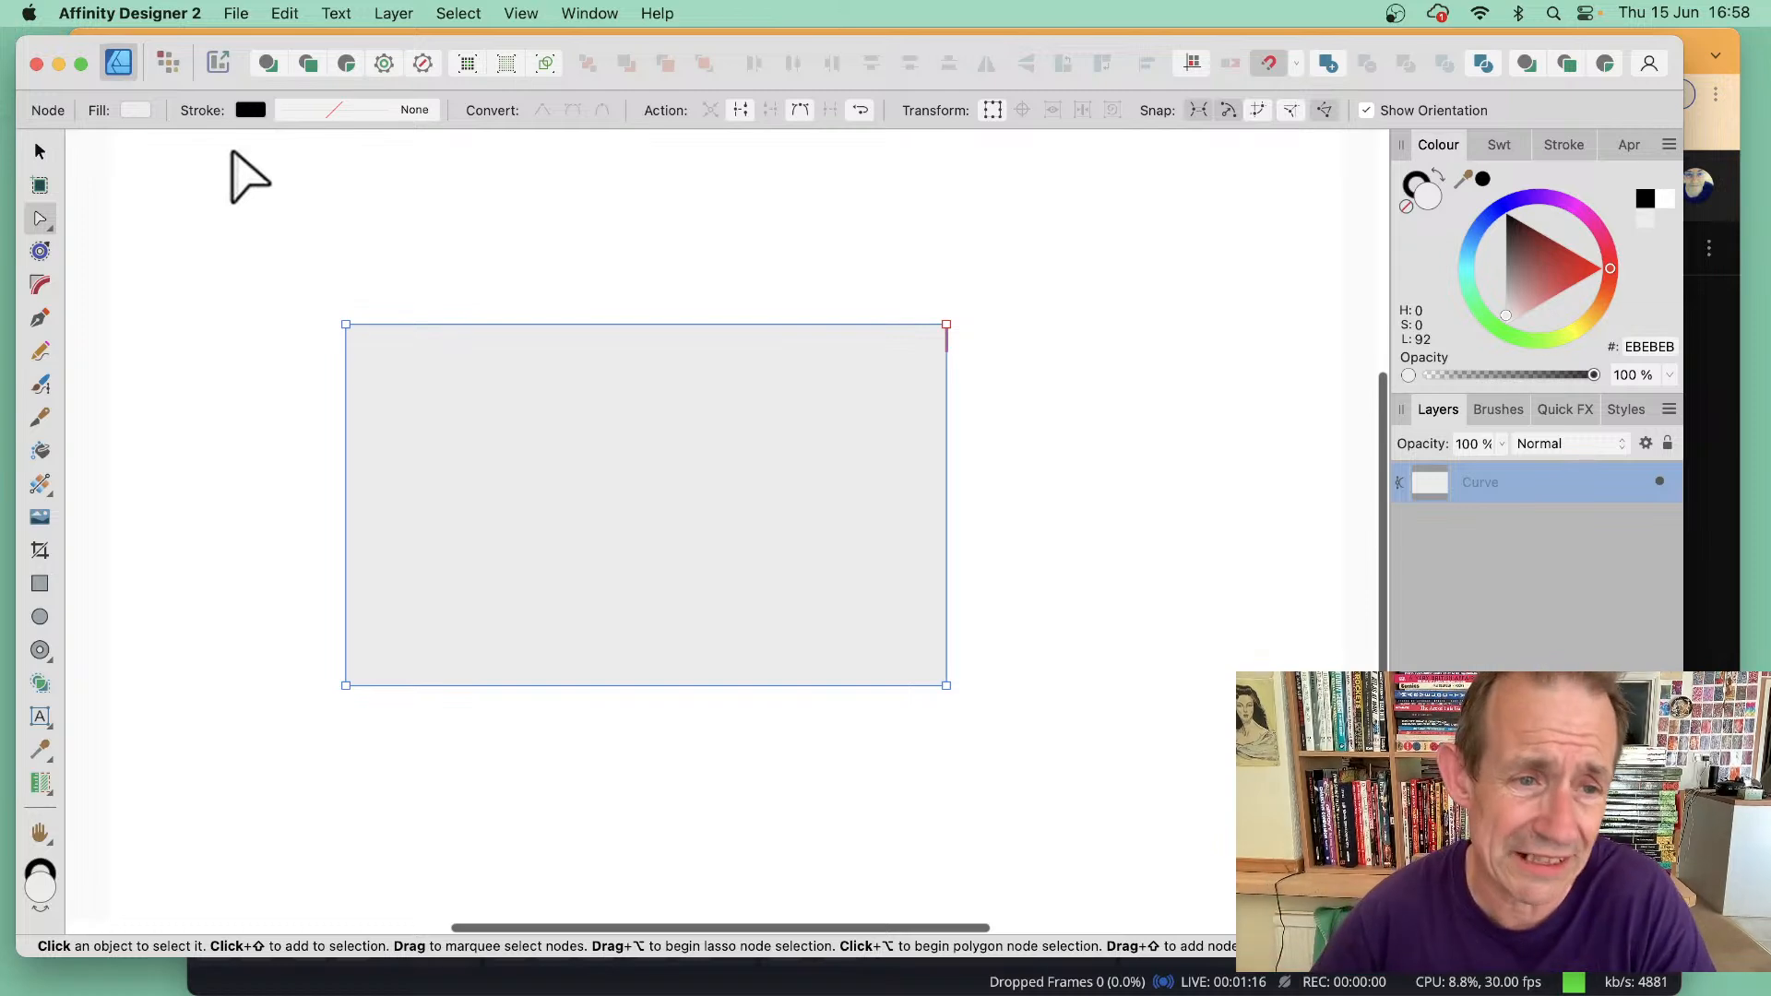
{"action": "left_click_drag", "start_coordinate": [346, 325], "coordinate": [346, 237]}
{"action": "left_click", "coordinate": [42, 220]}
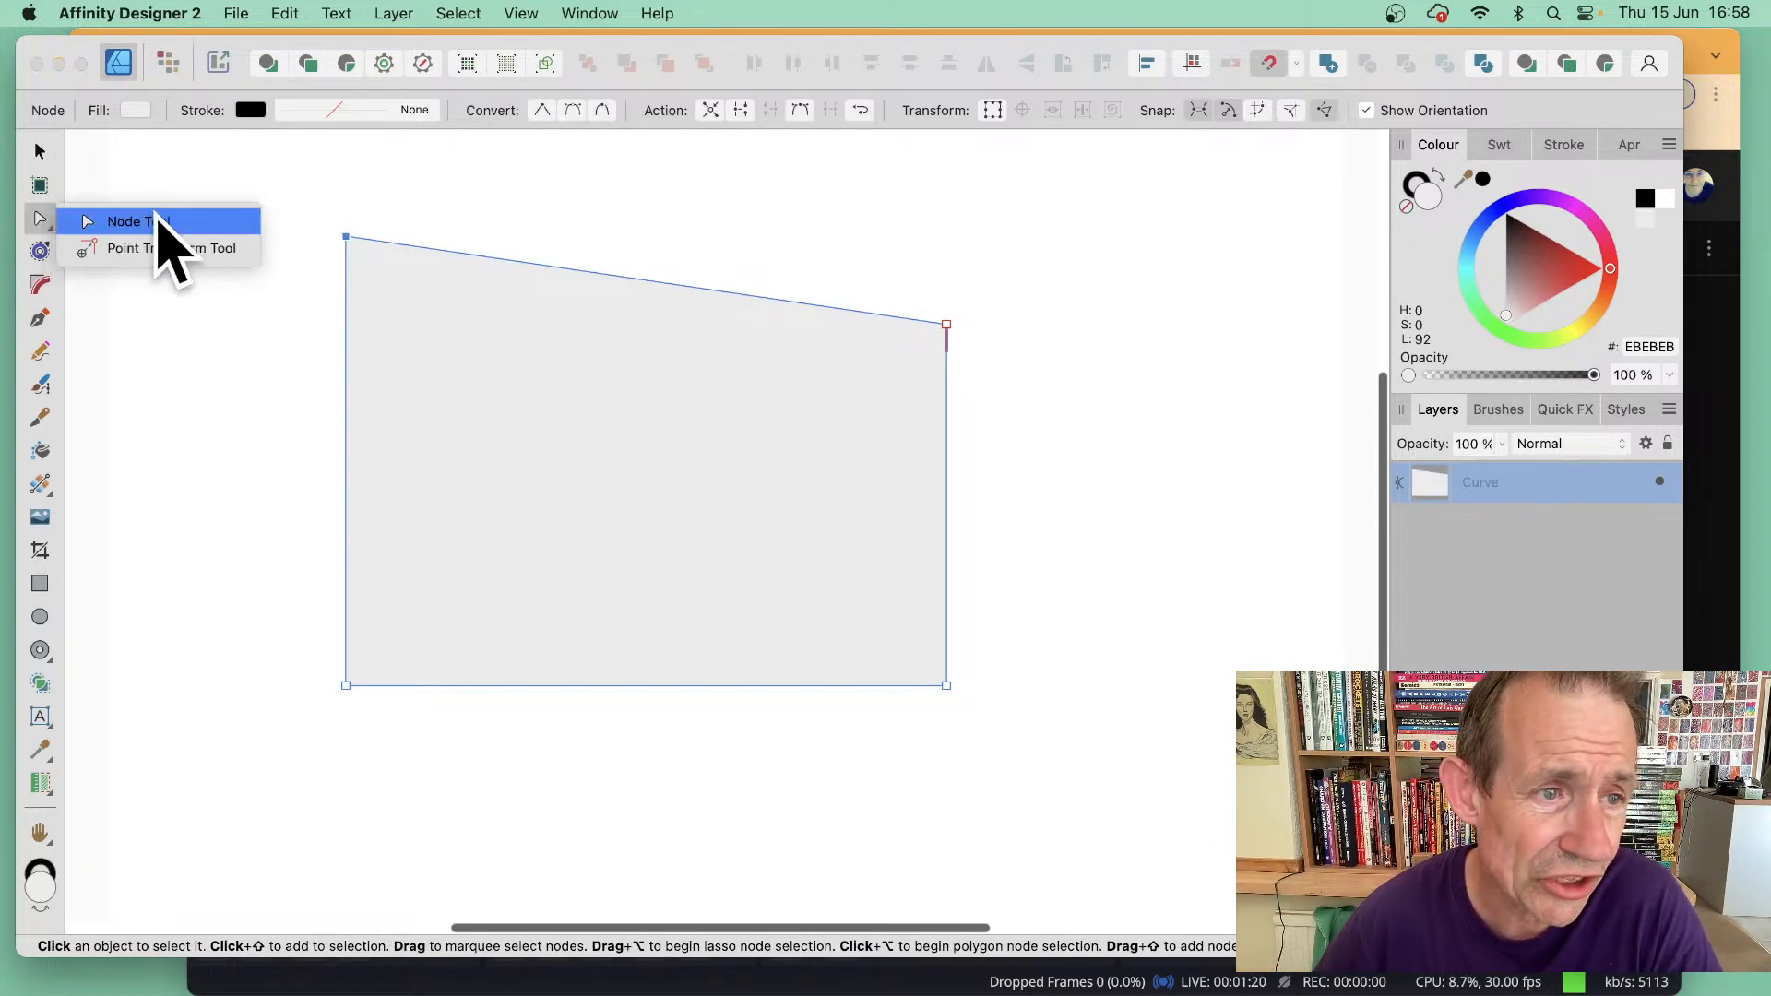
{"action": "left_click", "coordinate": [159, 221]}
{"action": "left_click_drag", "start_coordinate": [343, 227], "coordinate": [327, 186]}
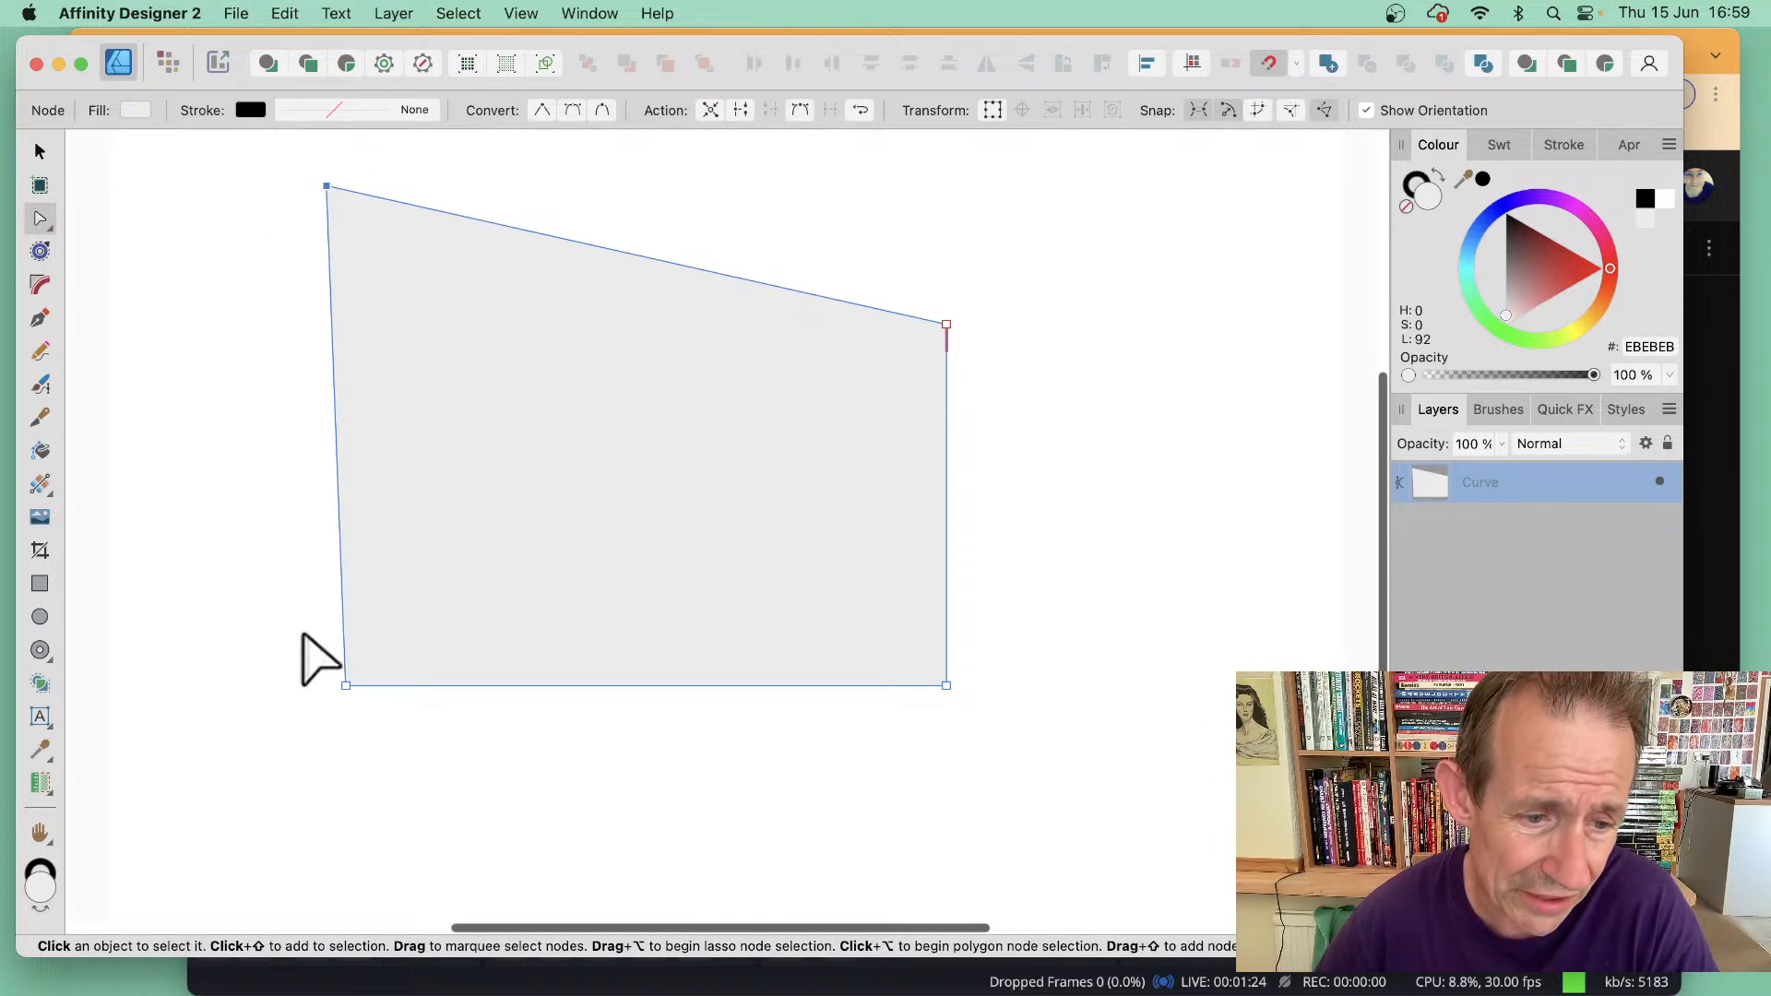
- Select both upper corner nodes of the curve and shift them together slightly left and down
{"action": "left_click_drag", "start_coordinate": [904, 291], "coordinate": [1032, 386]}
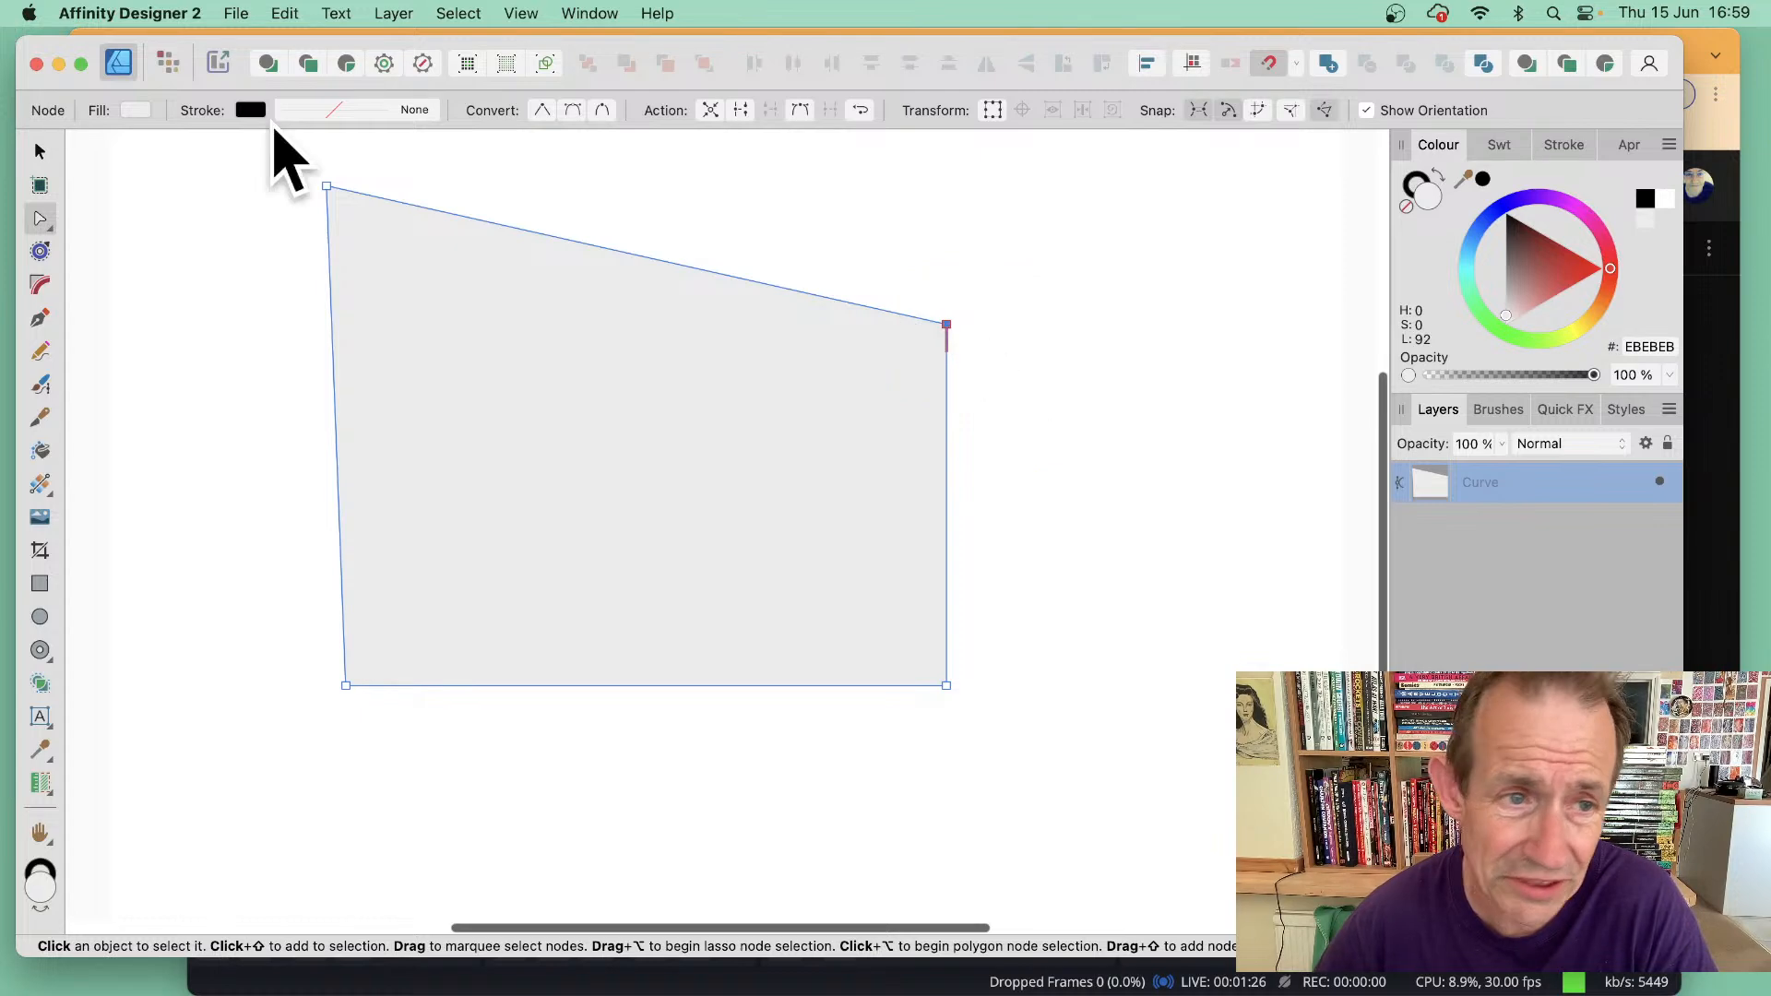
{"action": "left_click_drag", "start_coordinate": [308, 164], "coordinate": [1061, 369]}
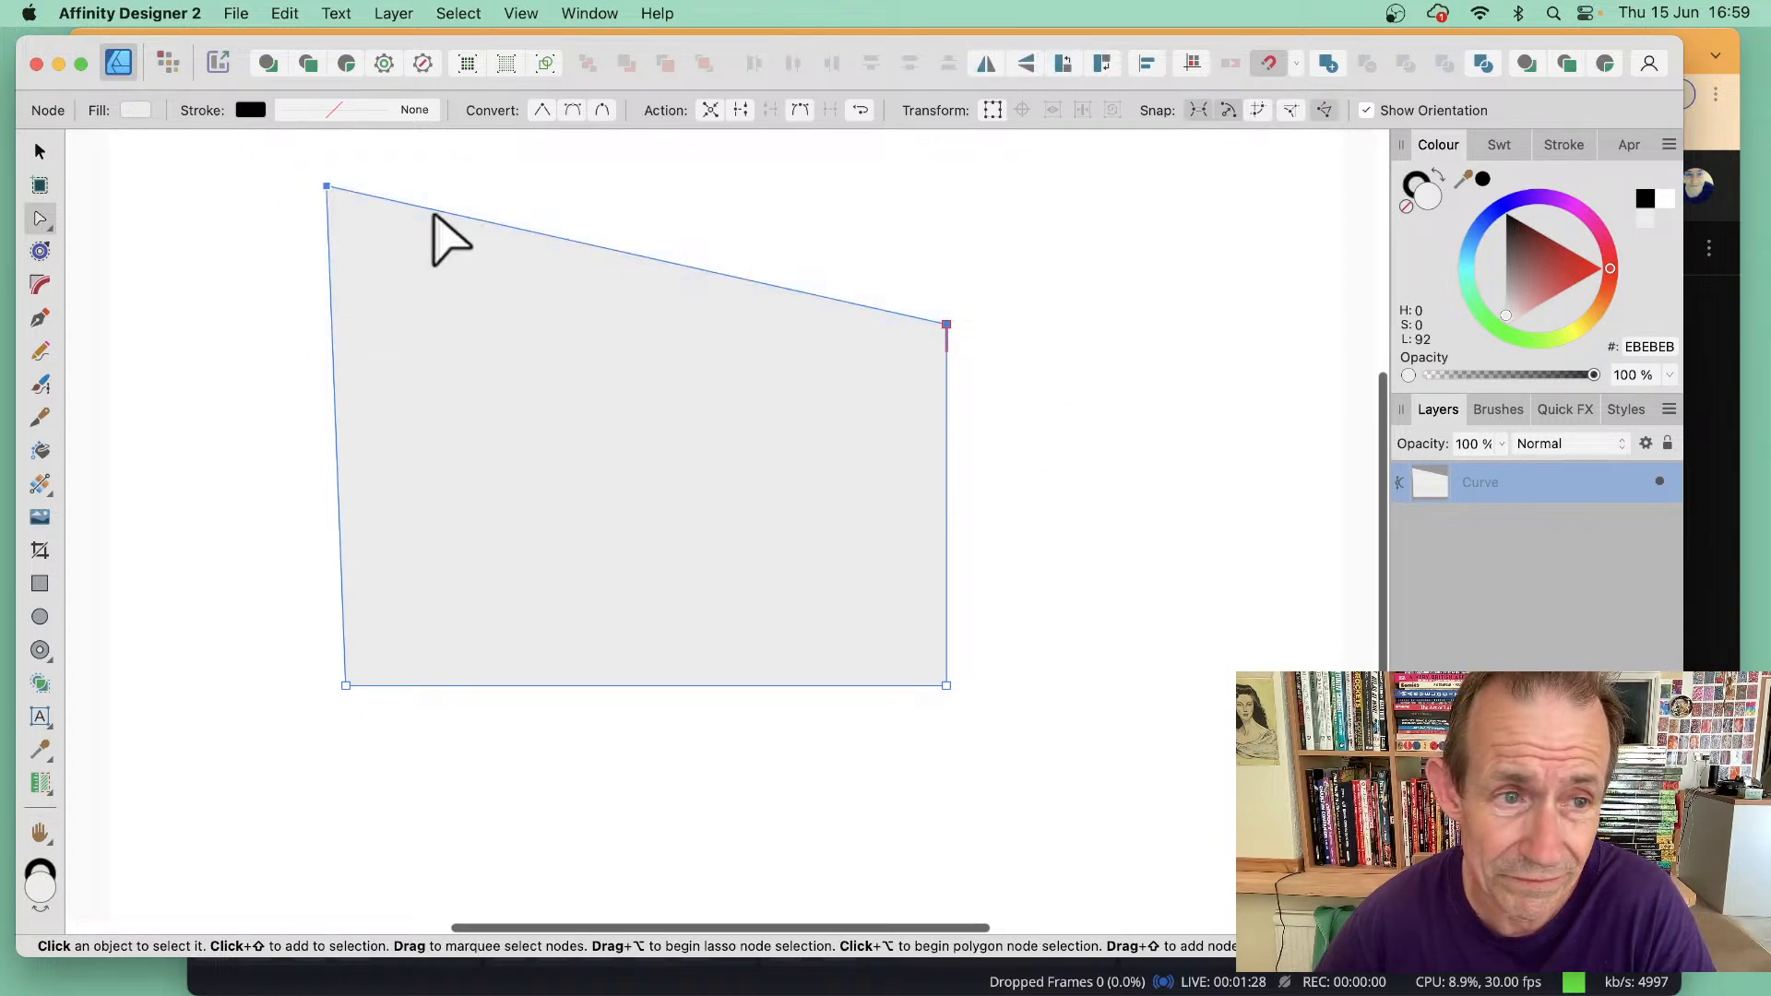
{"action": "left_click_drag", "start_coordinate": [327, 187], "coordinate": [294, 212]}
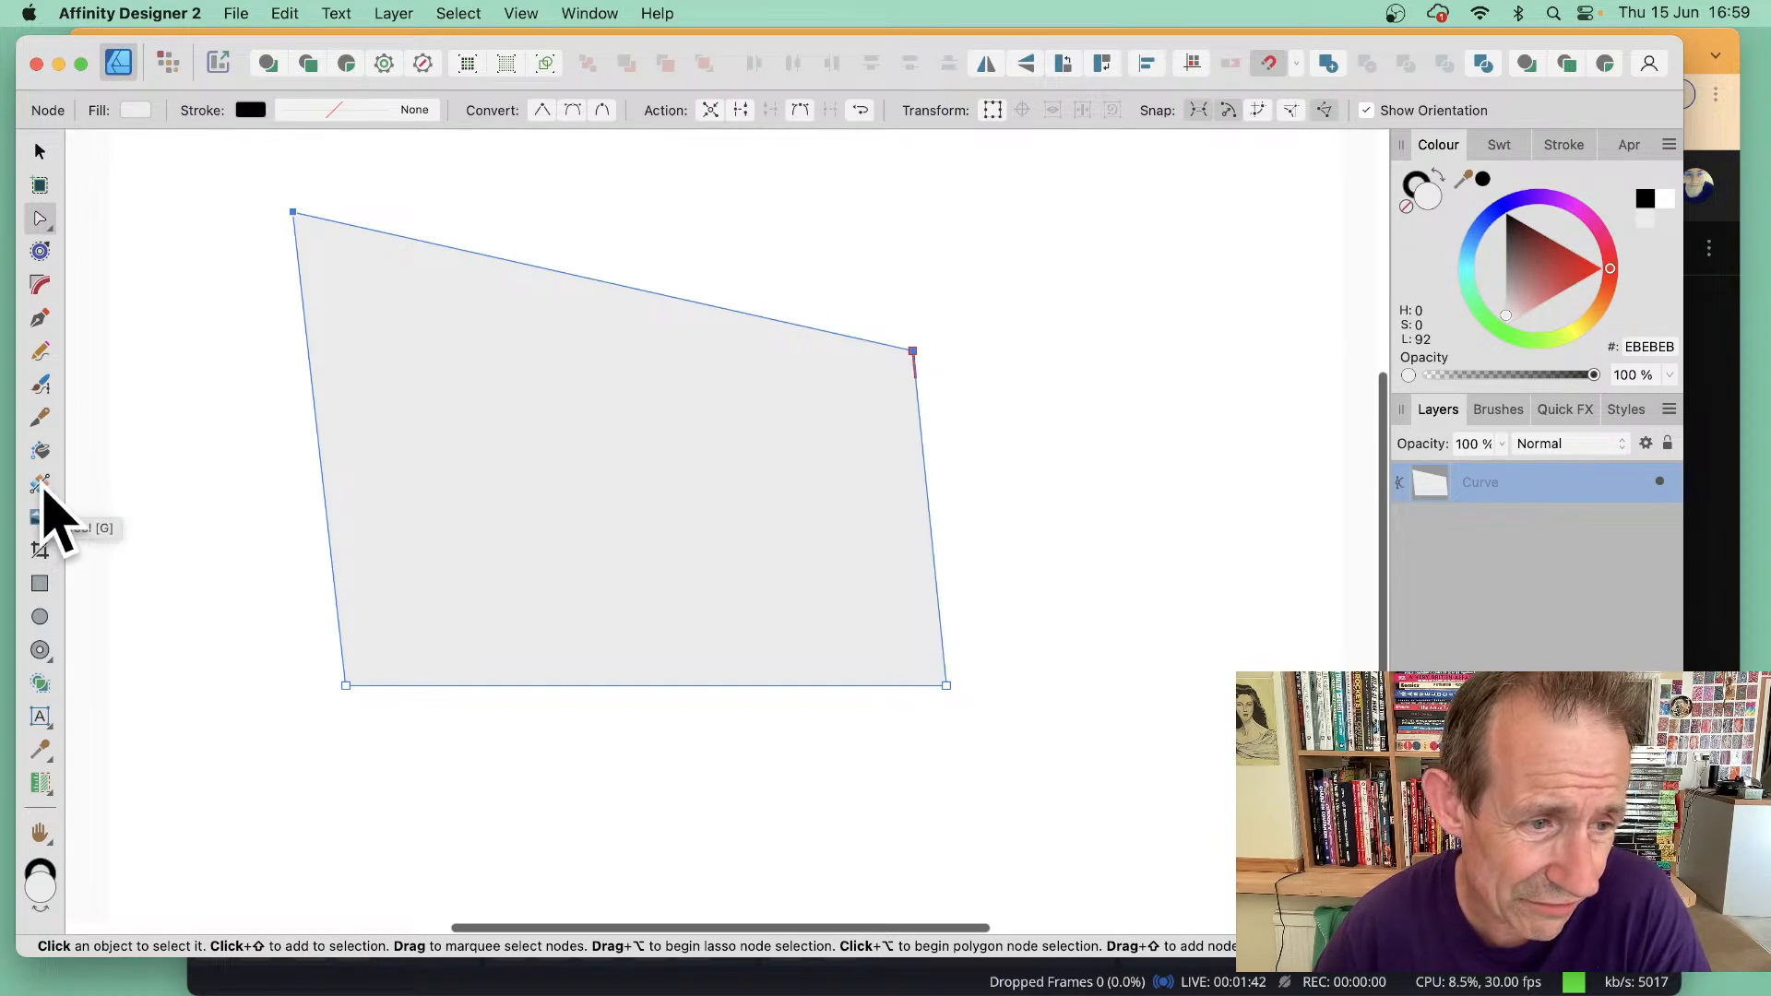
- Apply a linear grey gradient to the curve's fill, running diagonally from its upper-left area towards its lower-right area
{"action": "left_click", "coordinate": [42, 486]}
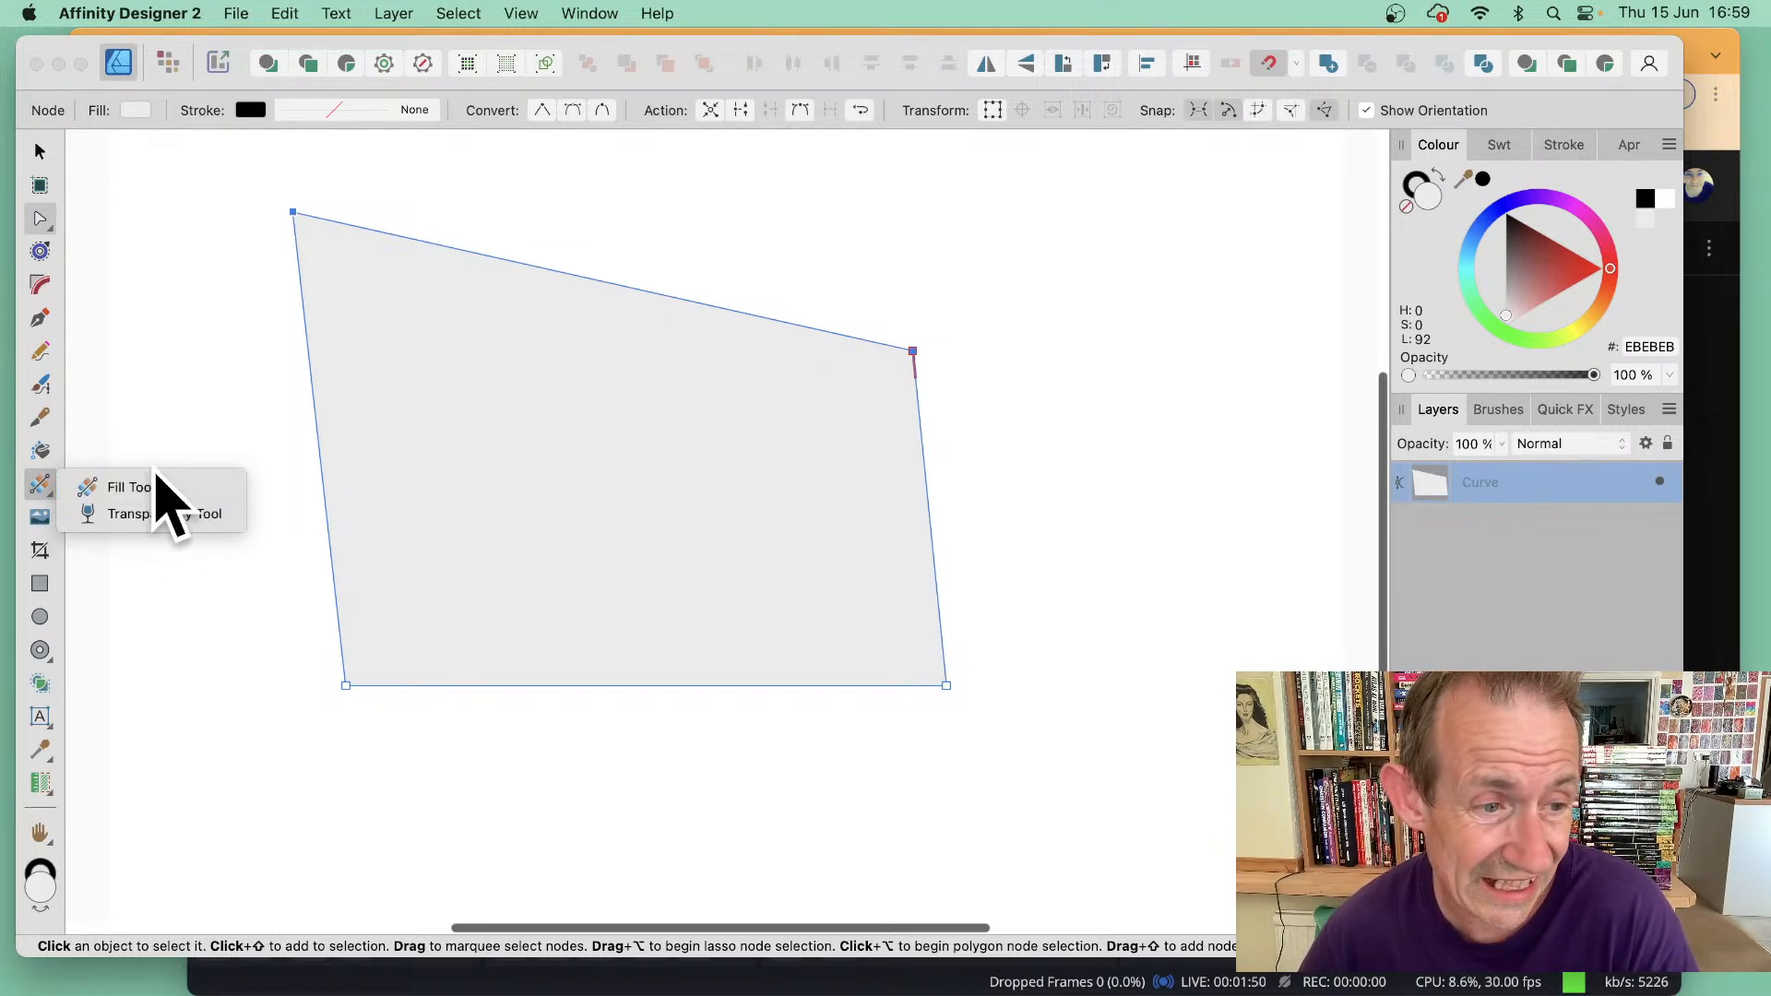
{"action": "left_click", "coordinate": [158, 494]}
{"action": "left_click_drag", "start_coordinate": [369, 274], "coordinate": [816, 502]}
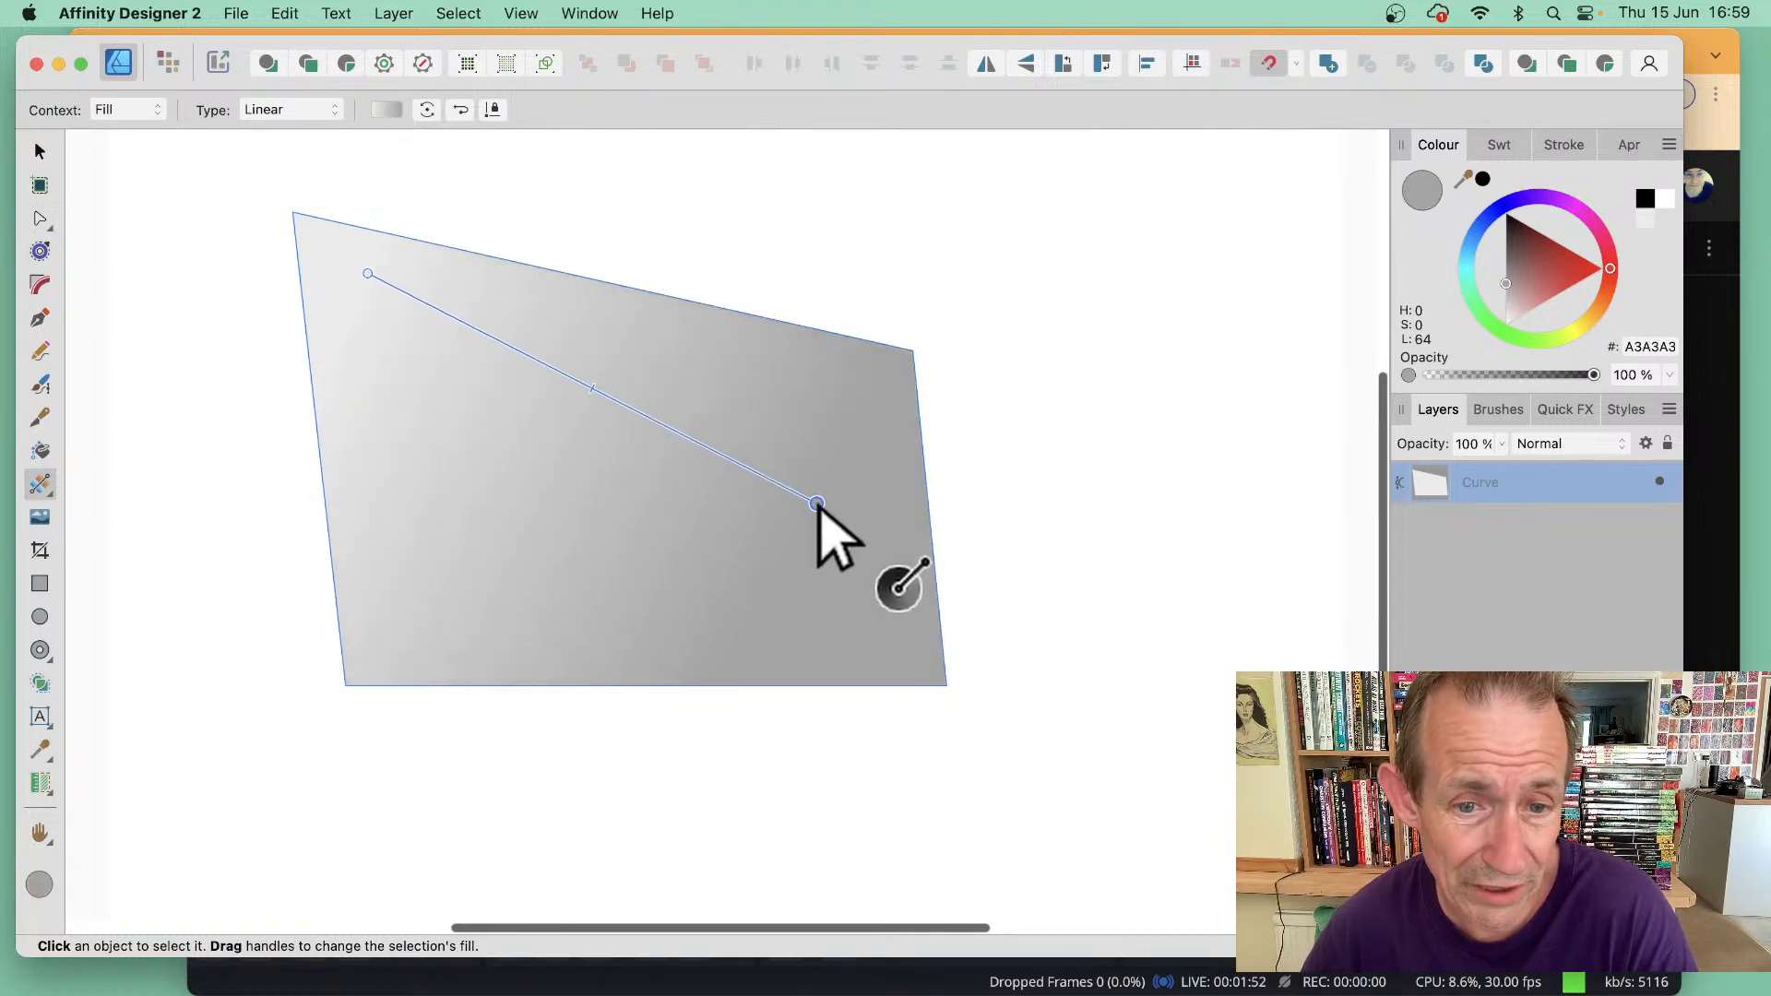
{"action": "left_click_drag", "start_coordinate": [367, 309], "coordinate": [808, 514]}
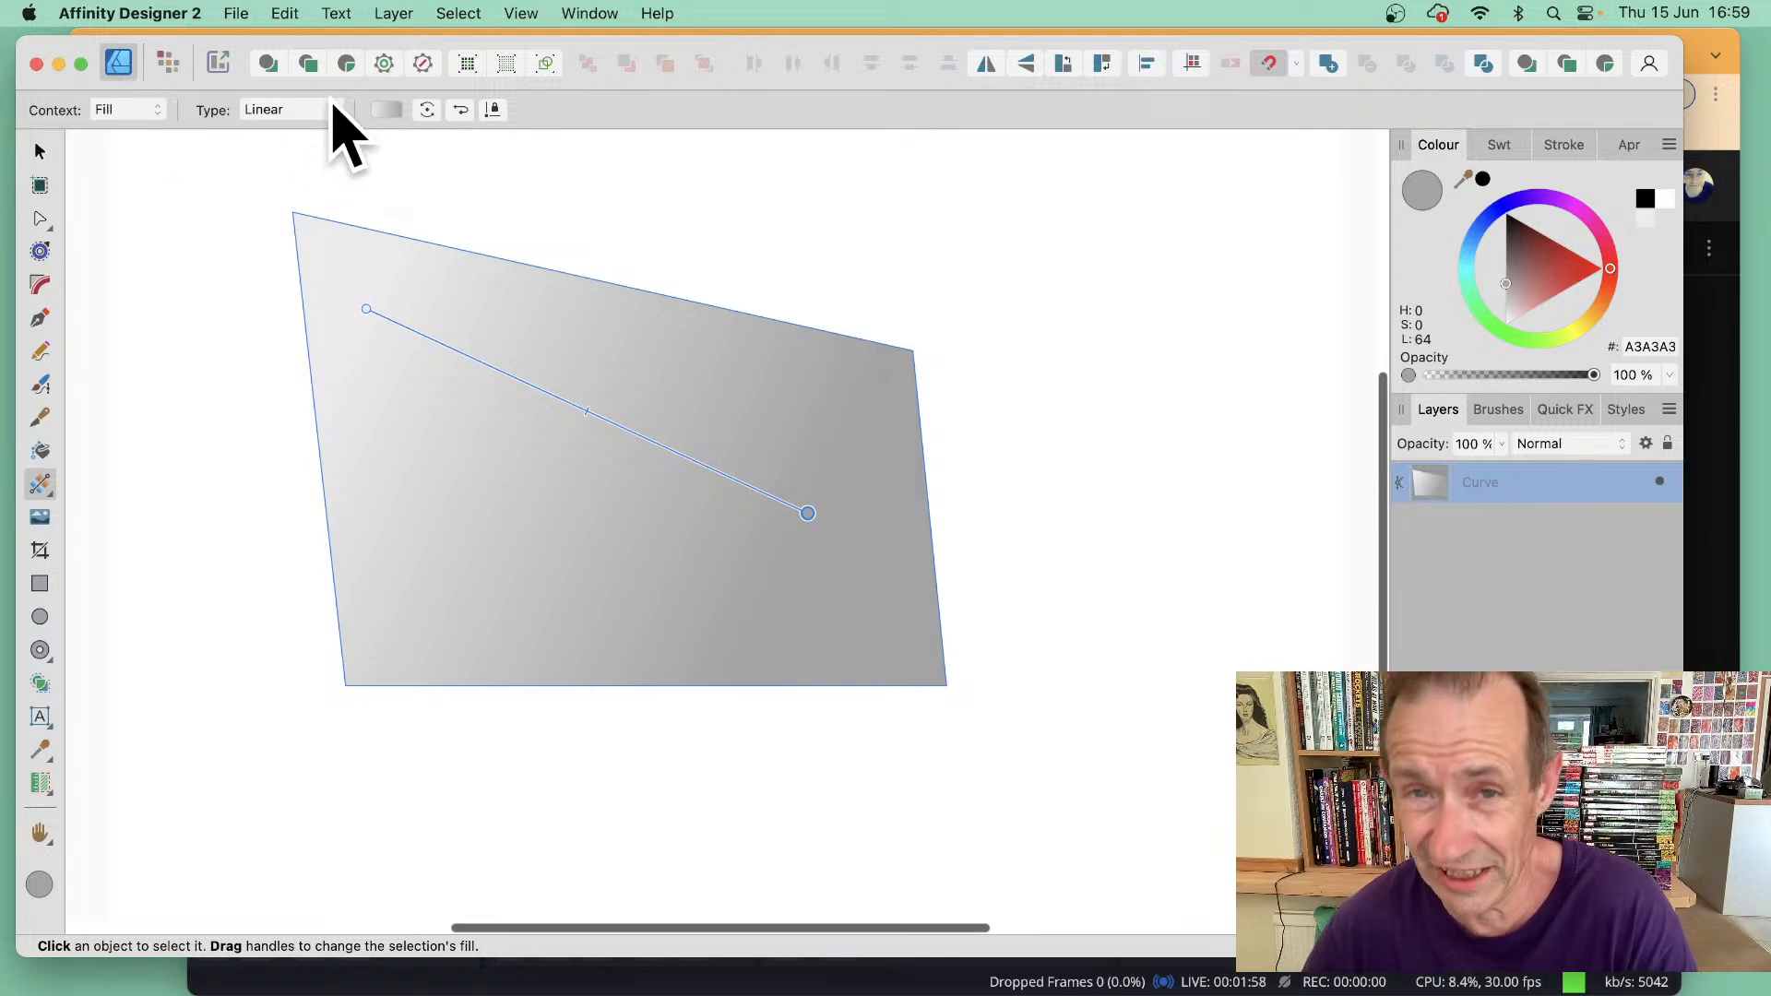
- Give the four-sided curve a thick 21 pt outline
{"action": "left_click", "coordinate": [139, 112]}
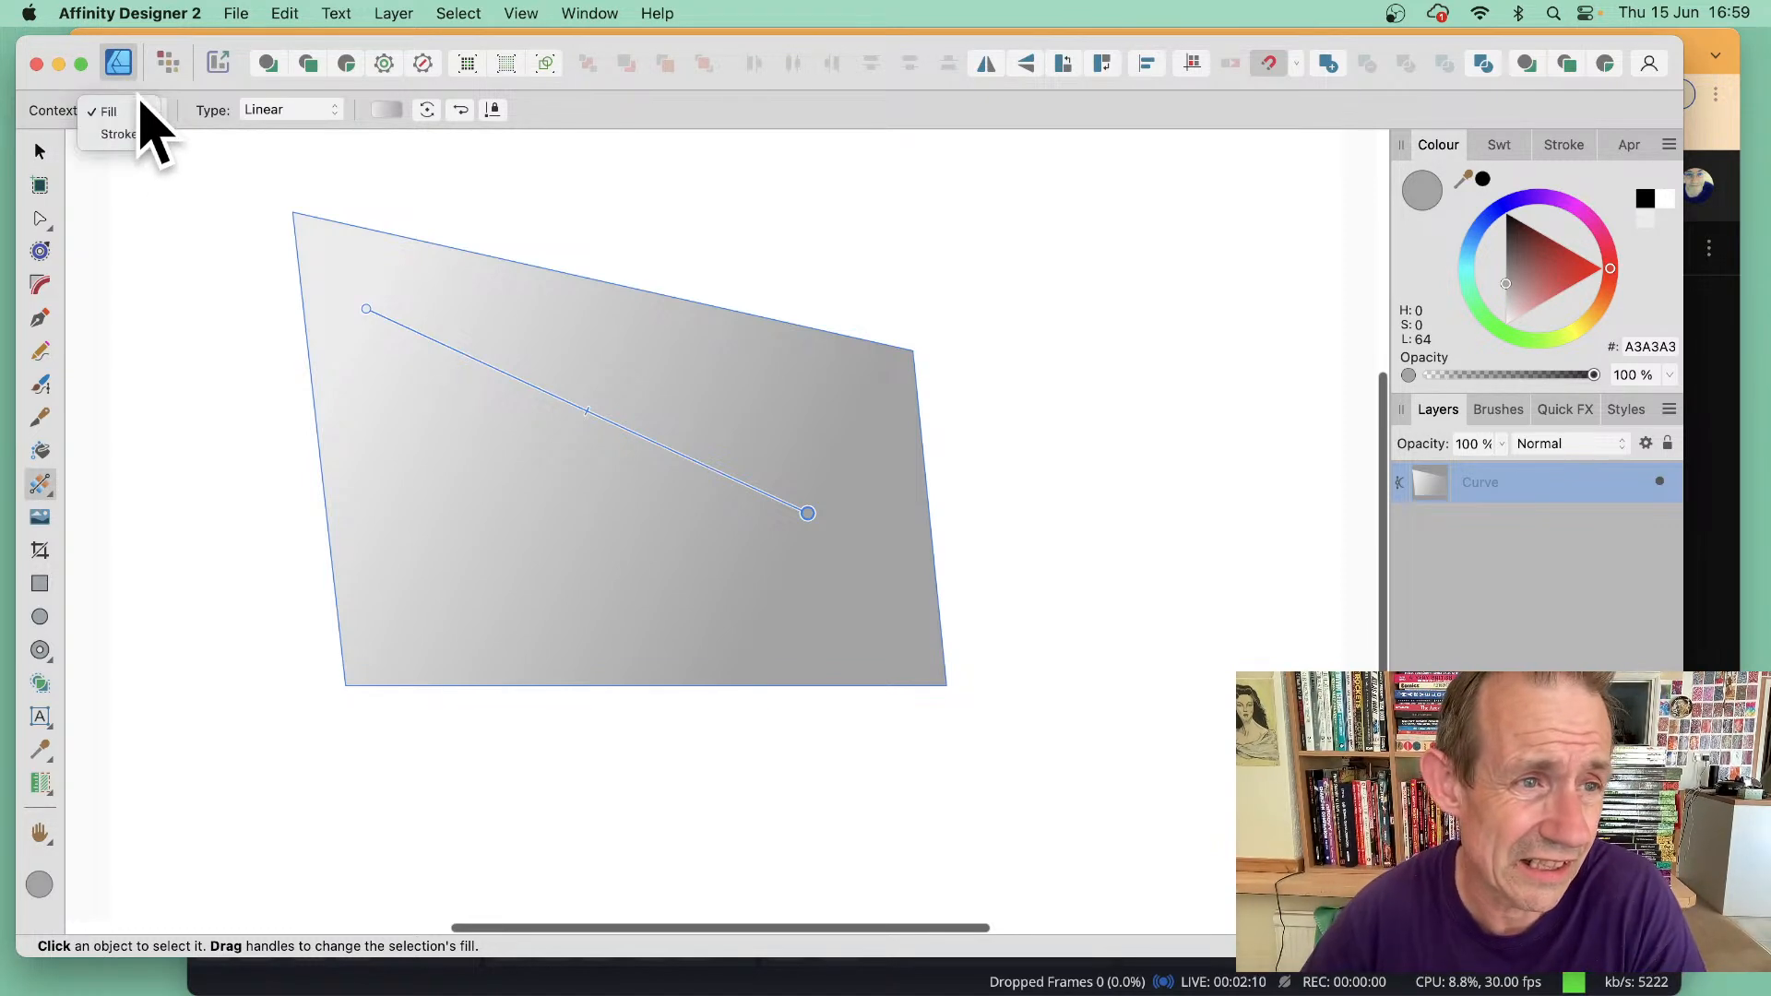
{"action": "left_click", "coordinate": [120, 134]}
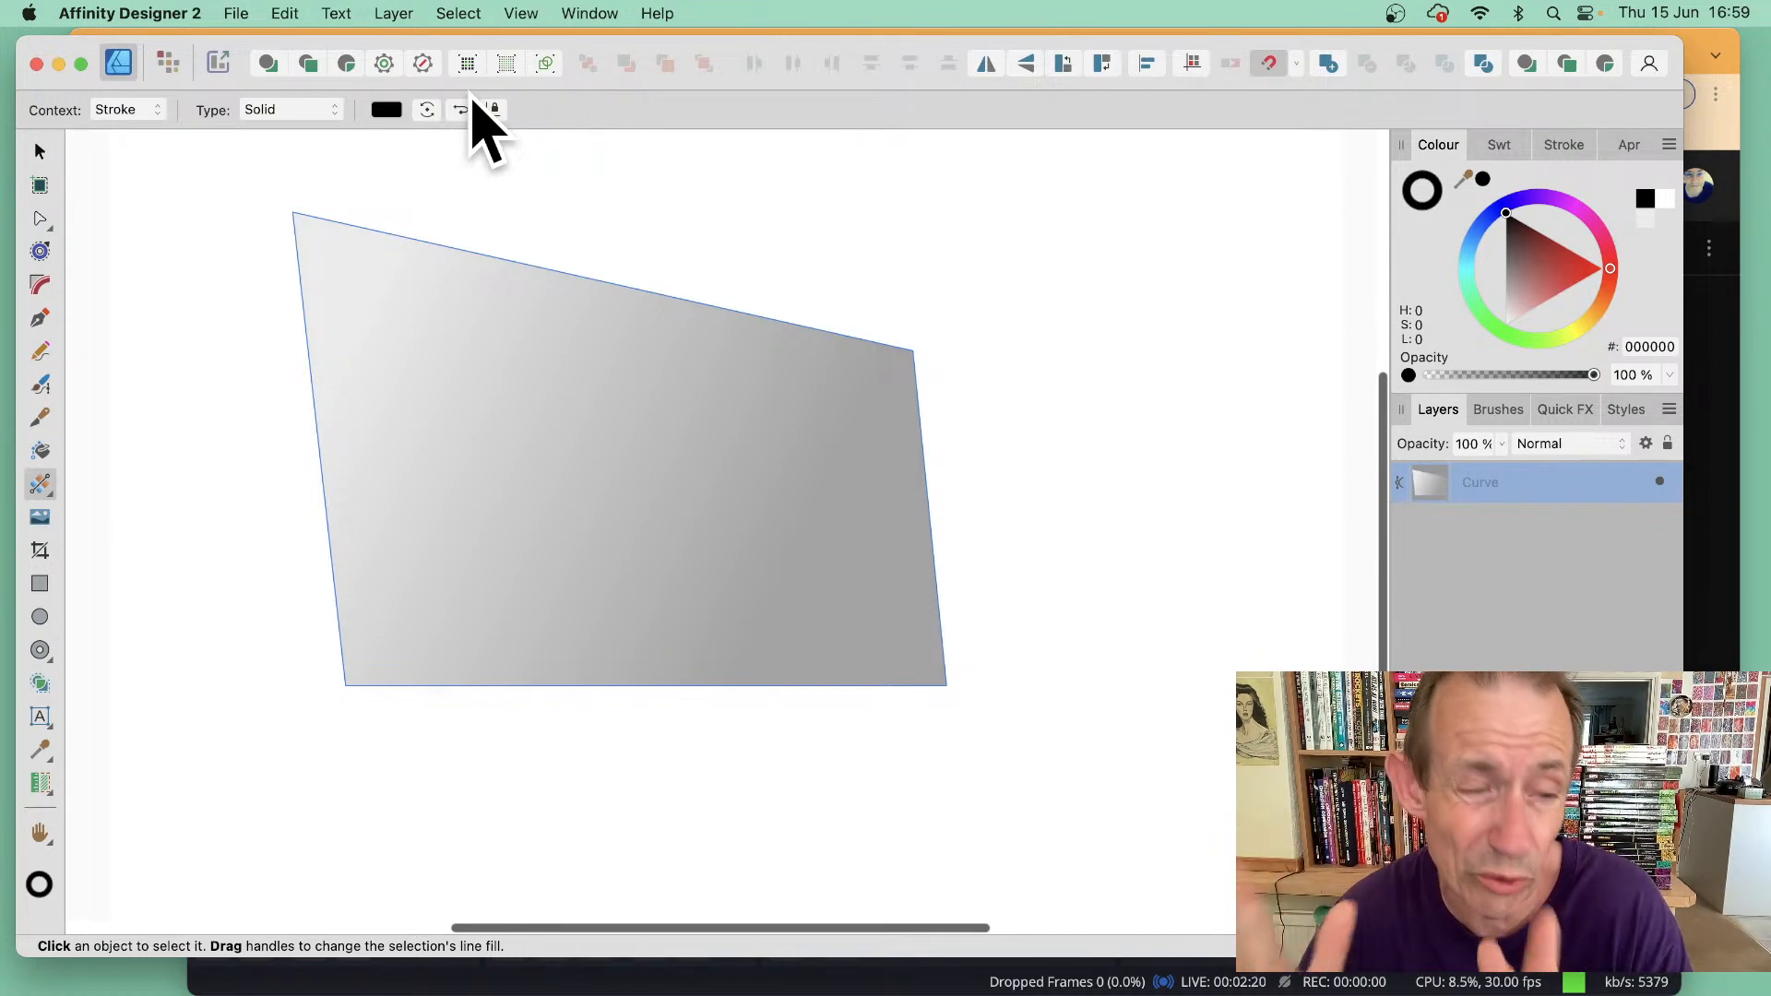
{"action": "left_click", "coordinate": [40, 584]}
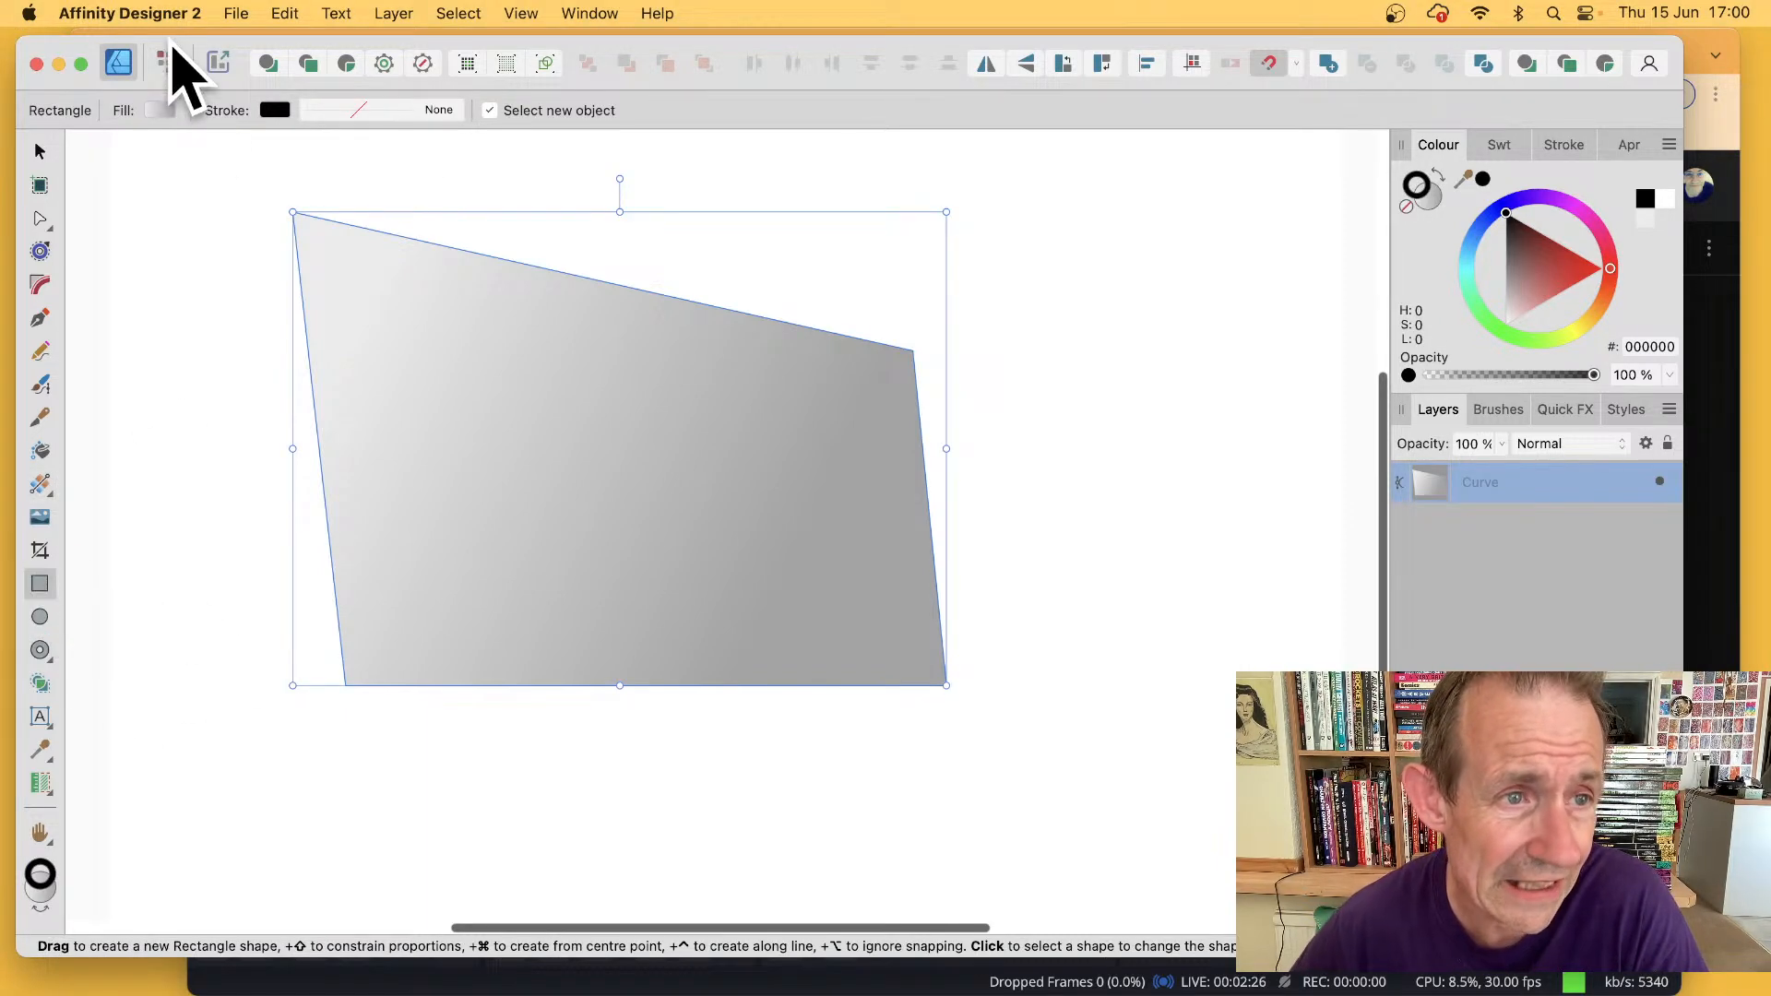
{"action": "left_click", "coordinate": [419, 112]}
{"action": "left_click_drag", "start_coordinate": [289, 179], "coordinate": [386, 175]}
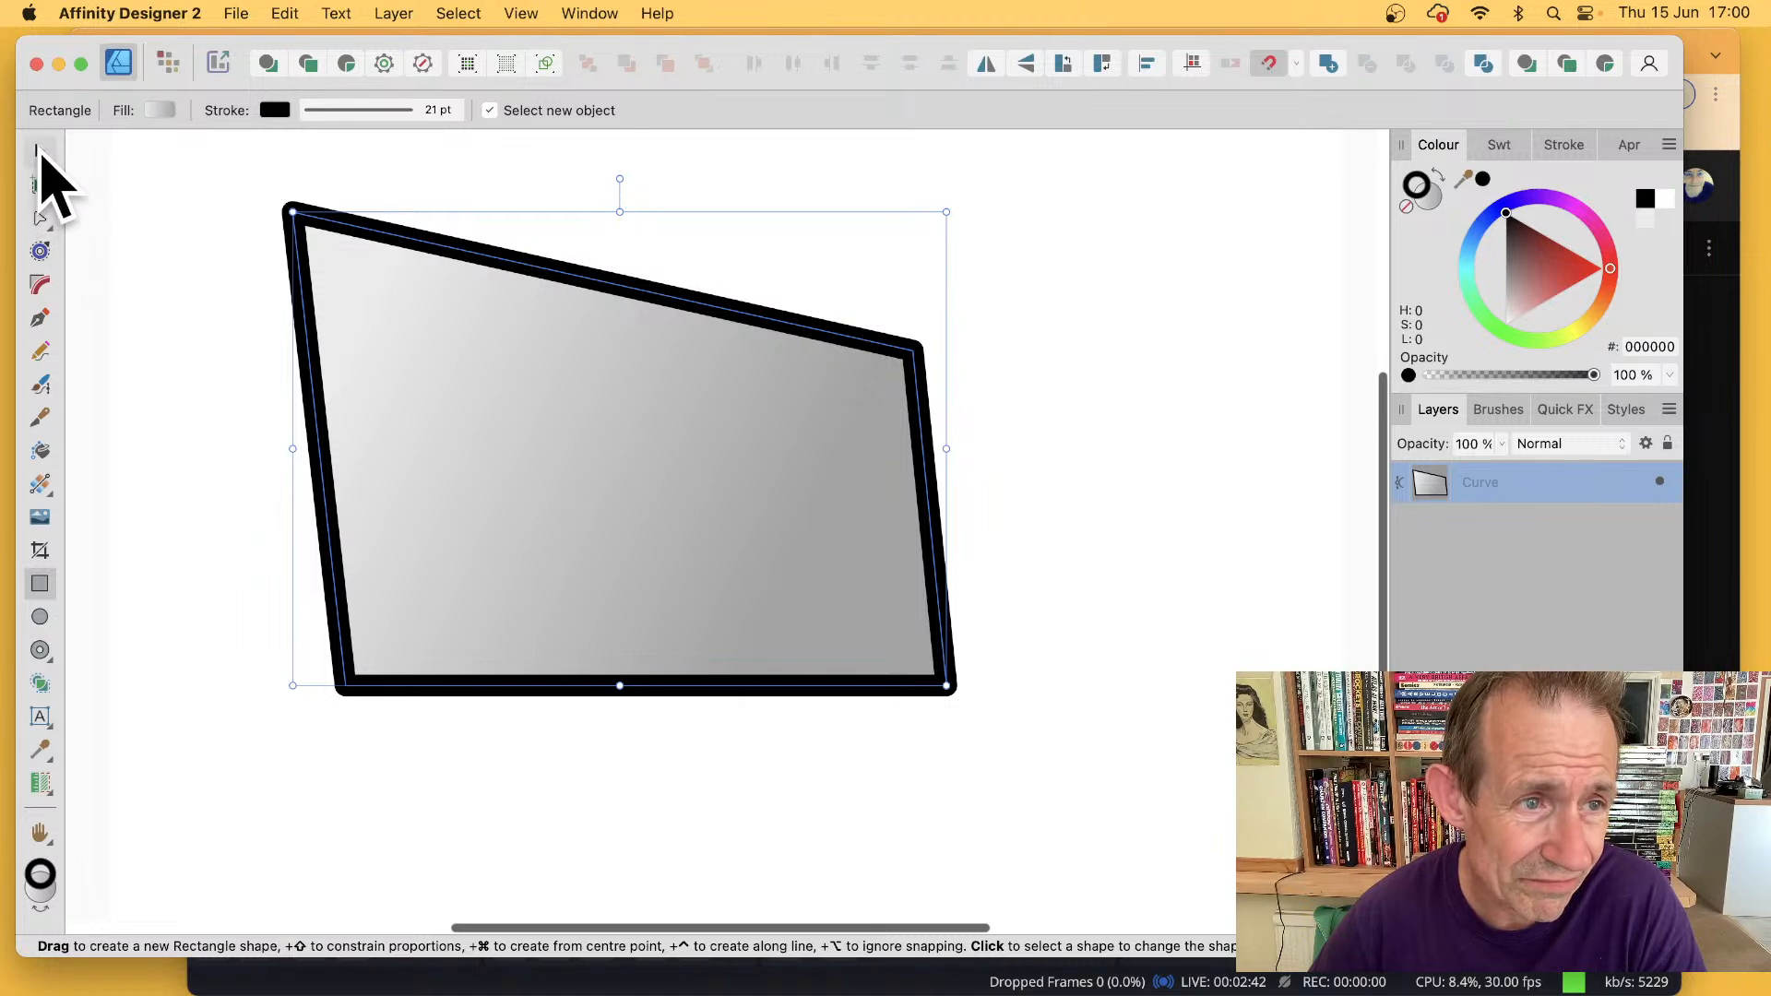
- Apply a linear gradient to the curve's stroke, running from its upper-right corner to below its lower-left corner
{"action": "left_click", "coordinate": [40, 152]}
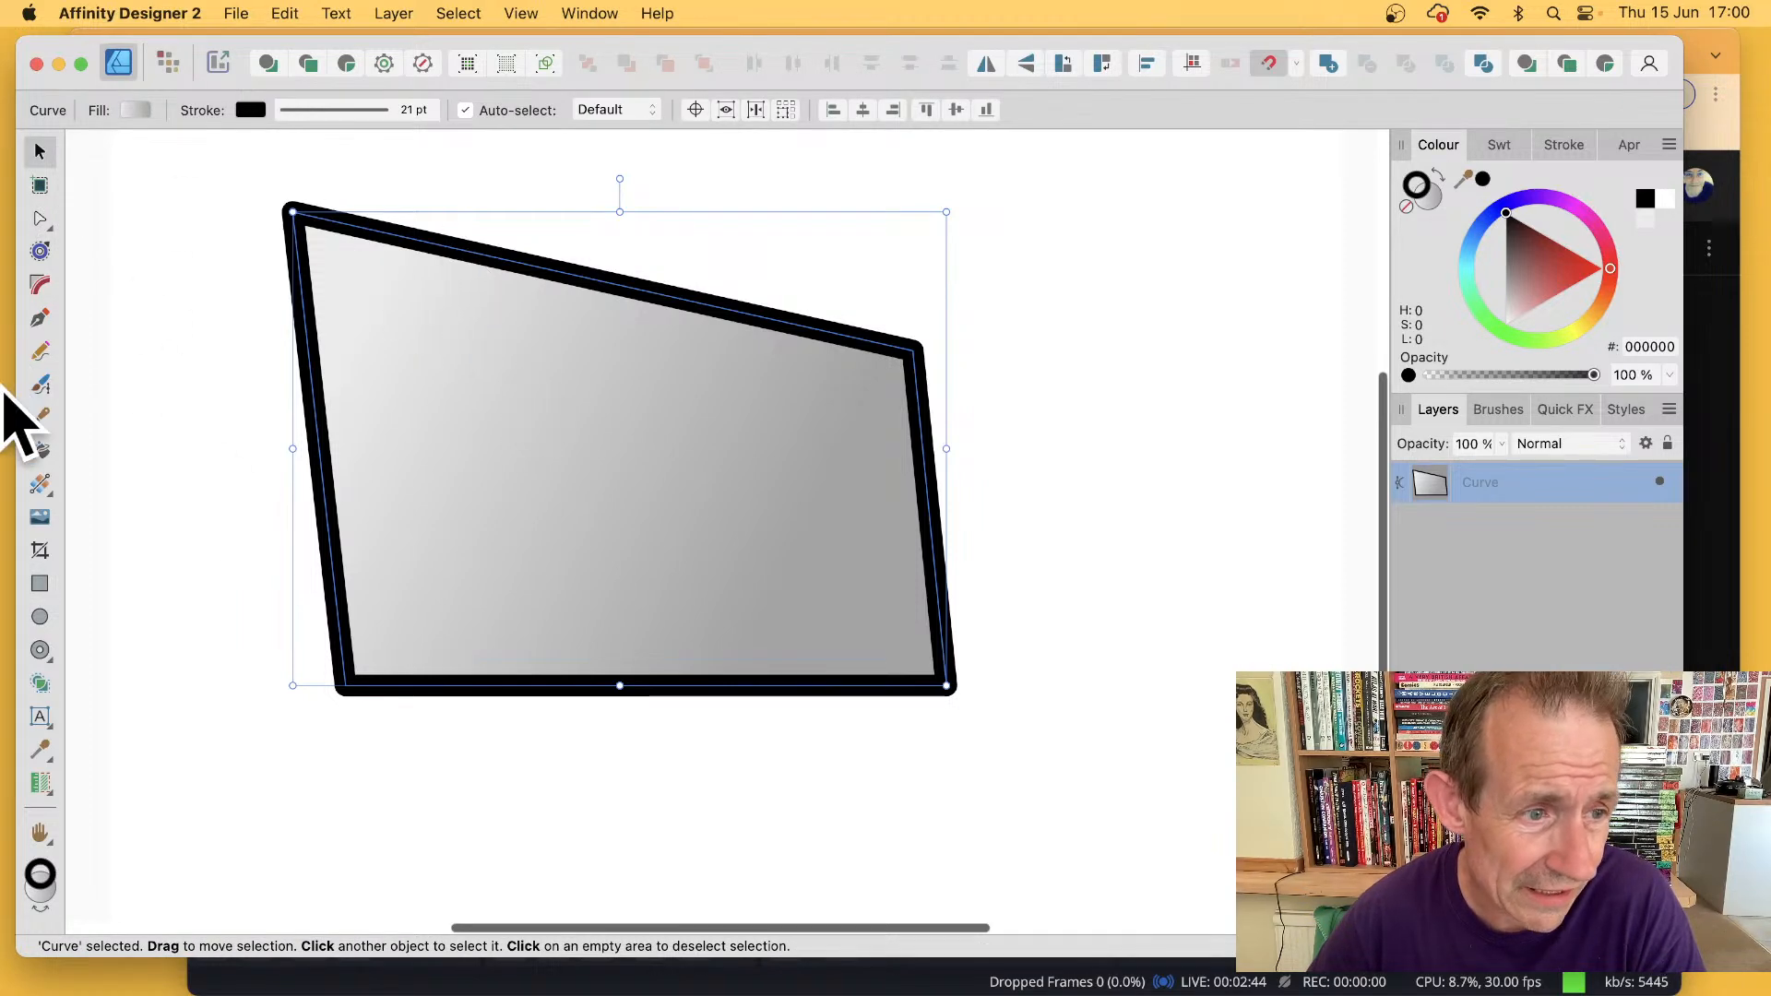
{"action": "left_click", "coordinate": [40, 483]}
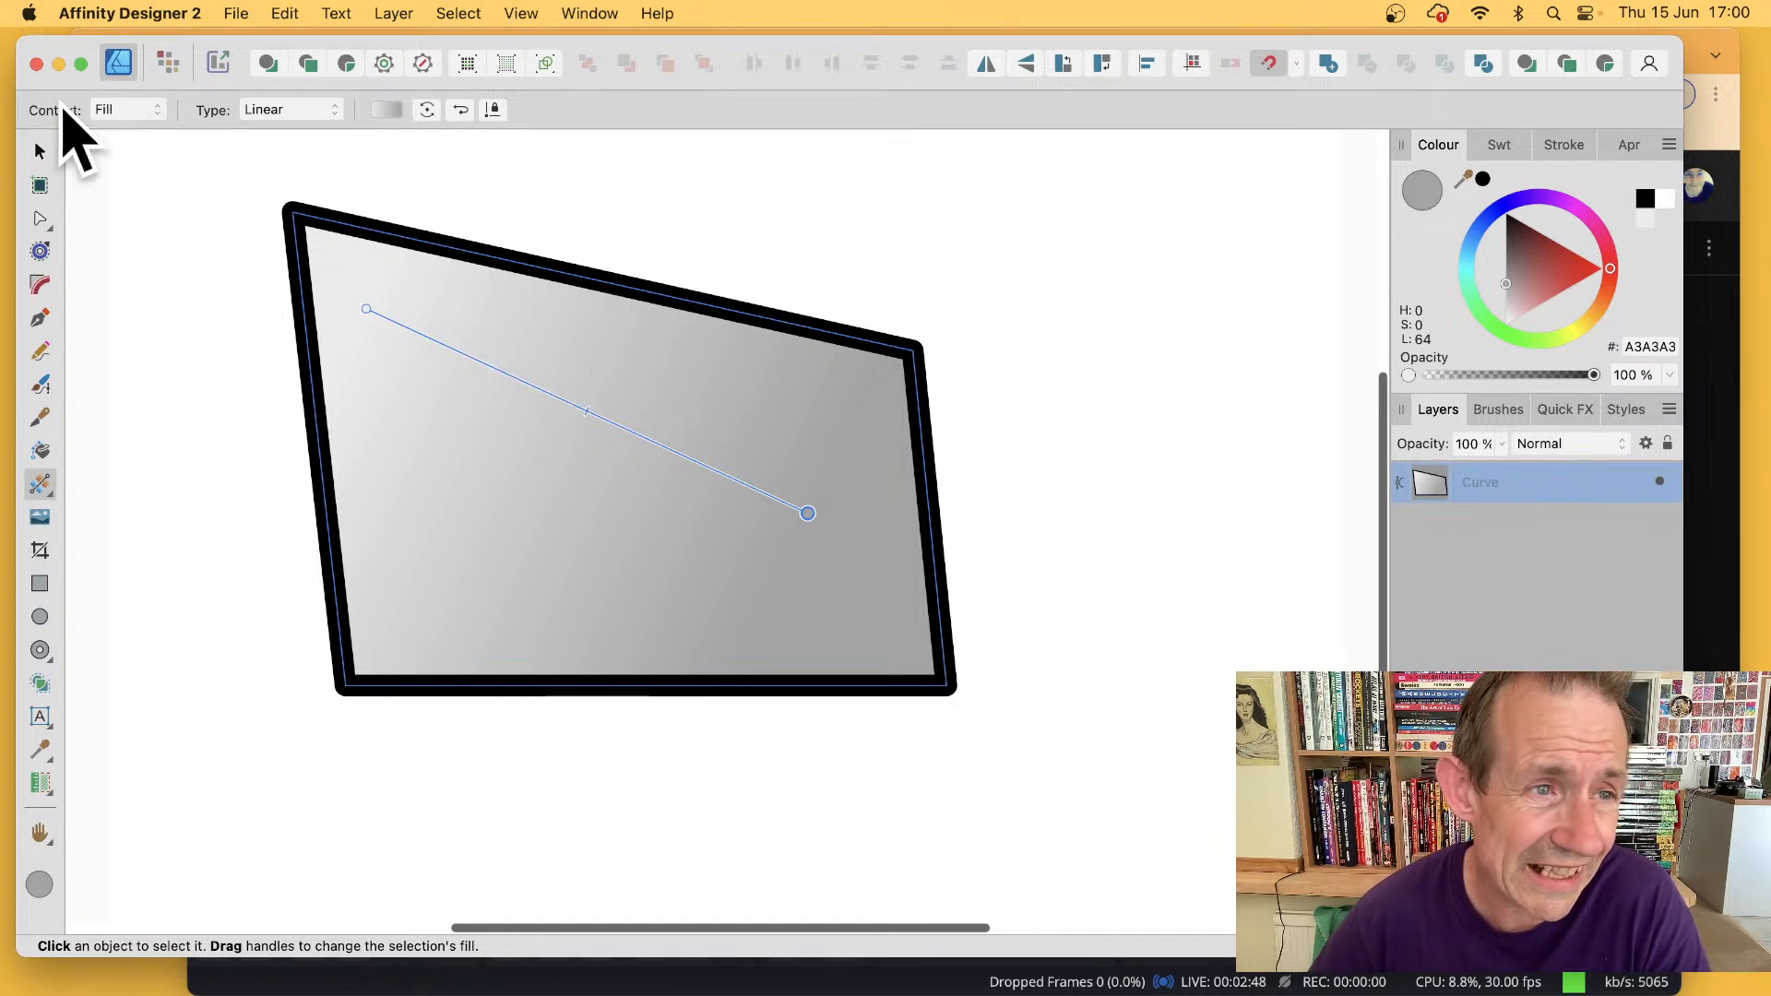
{"action": "left_click", "coordinate": [158, 111]}
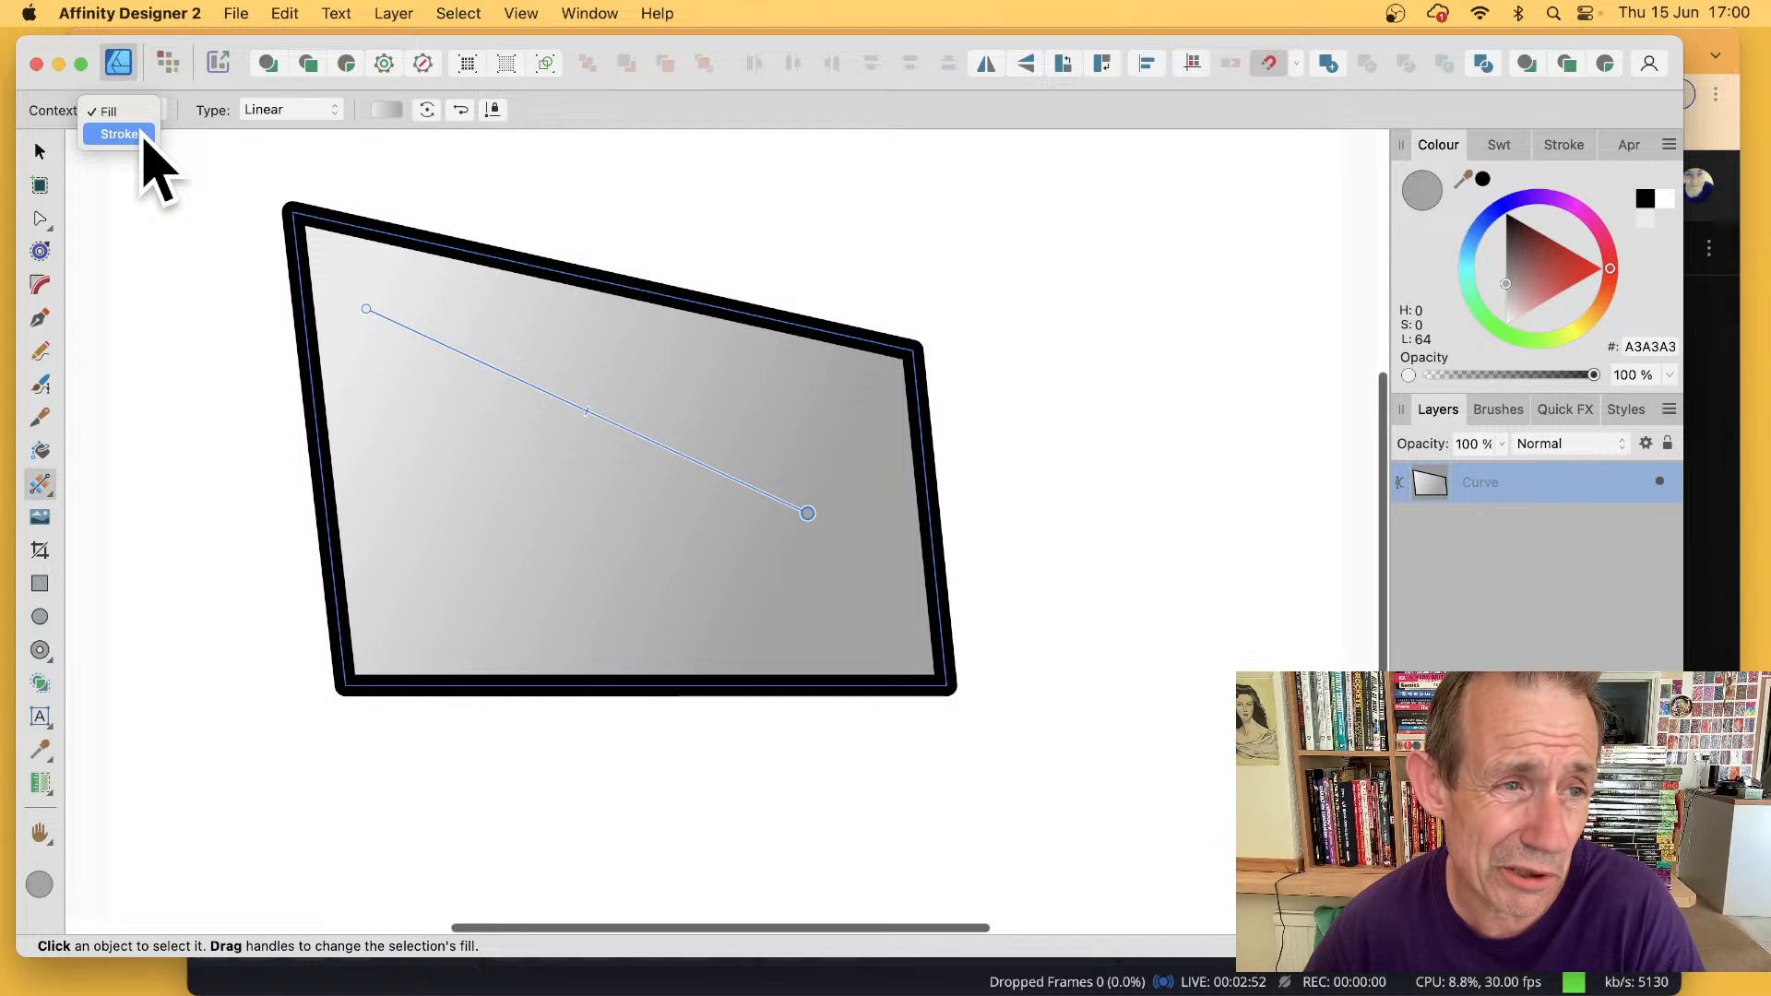
{"action": "left_click", "coordinate": [144, 135]}
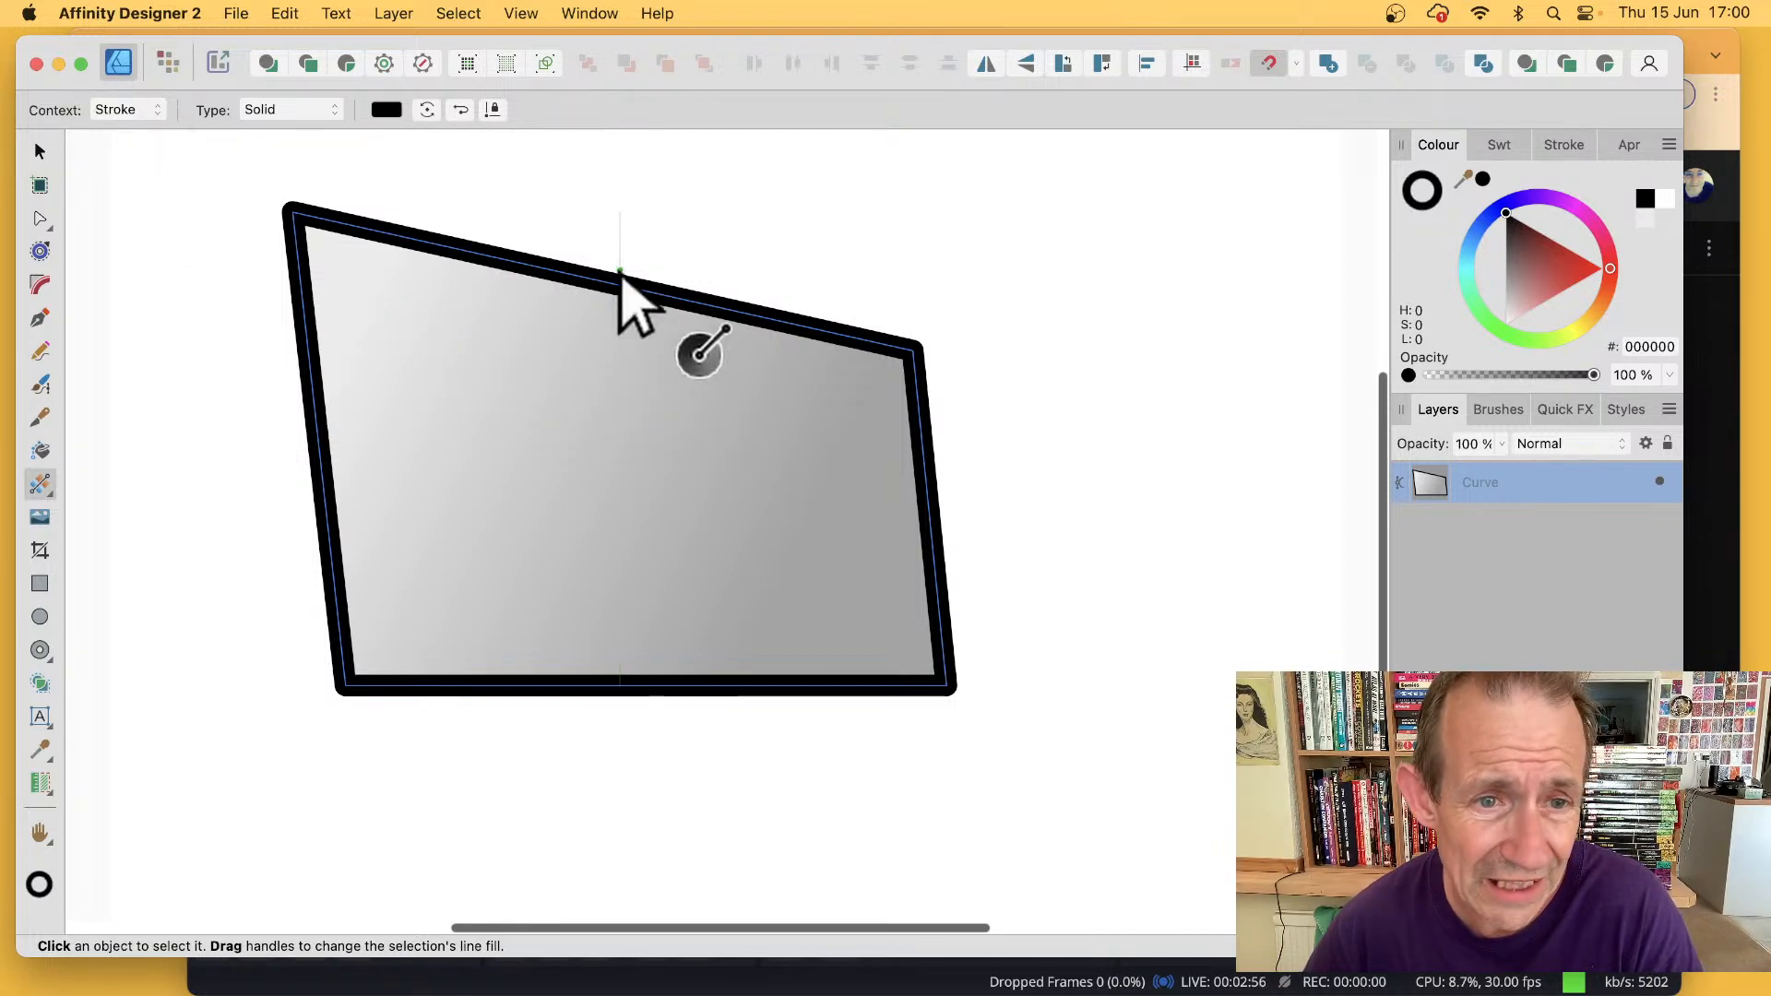
{"action": "left_click", "coordinate": [284, 111]}
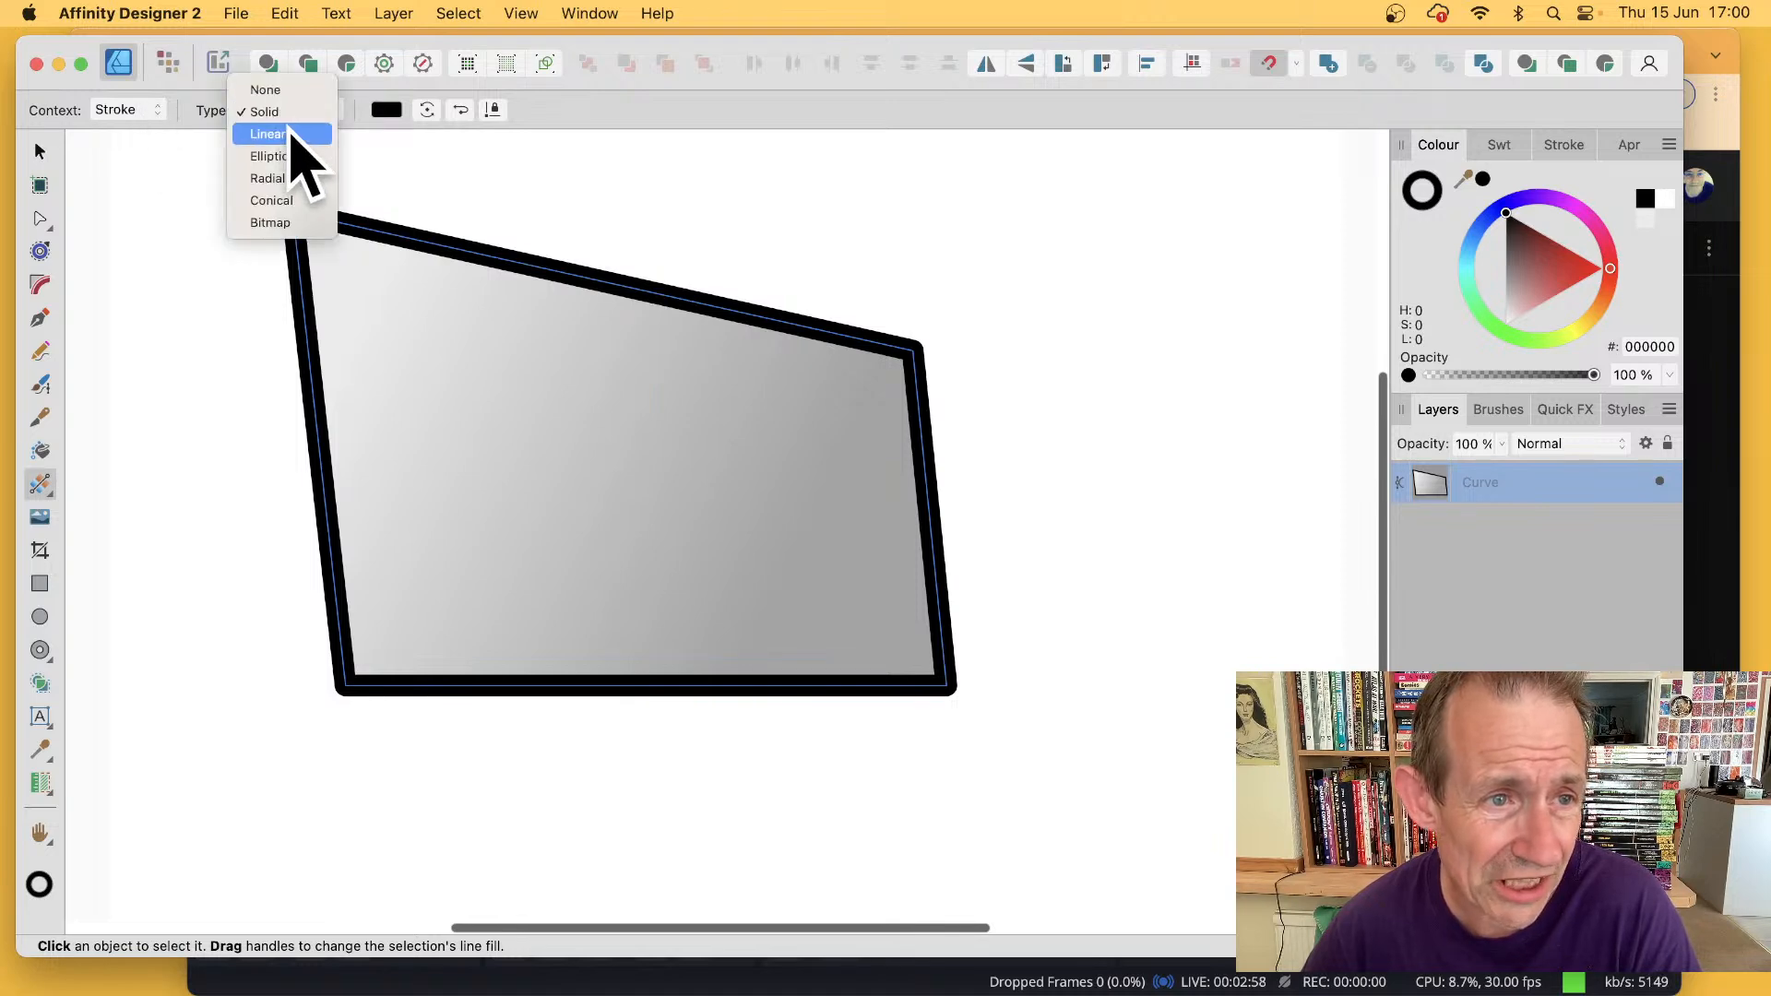
{"action": "left_click", "coordinate": [286, 134]}
{"action": "mouse_move", "coordinate": [887, 304]}
{"action": "left_mouse_down"}
{"action": "mouse_move", "coordinate": [593, 517]}
{"action": "mouse_move", "coordinate": [695, 407]}
{"action": "mouse_move", "coordinate": [403, 598]}
{"action": "mouse_move", "coordinate": [380, 728]}
{"action": "left_mouse_up"}
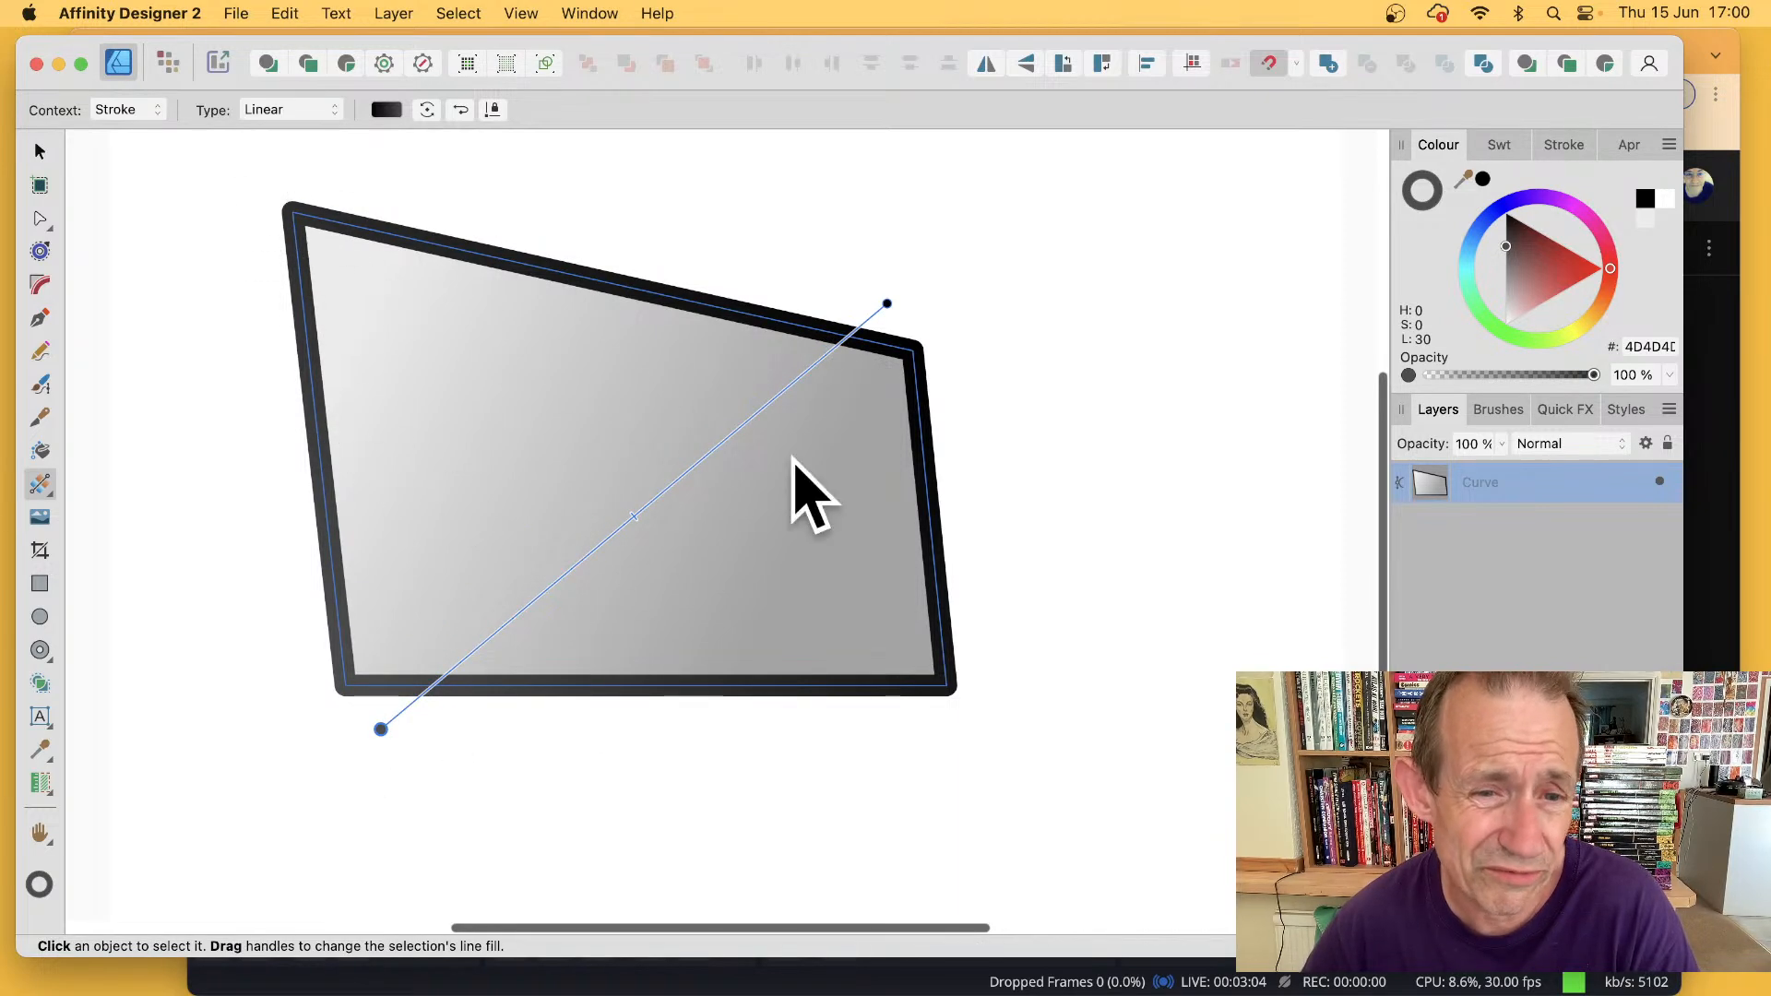
- Redraw the stroke gradient at different angles, ending with it running from above the upper-right corner to just below the bottom edge
{"action": "mouse_move", "coordinate": [566, 246]}
{"action": "left_mouse_down"}
{"action": "mouse_move", "coordinate": [878, 508]}
{"action": "mouse_move", "coordinate": [957, 600]}
{"action": "left_mouse_up"}
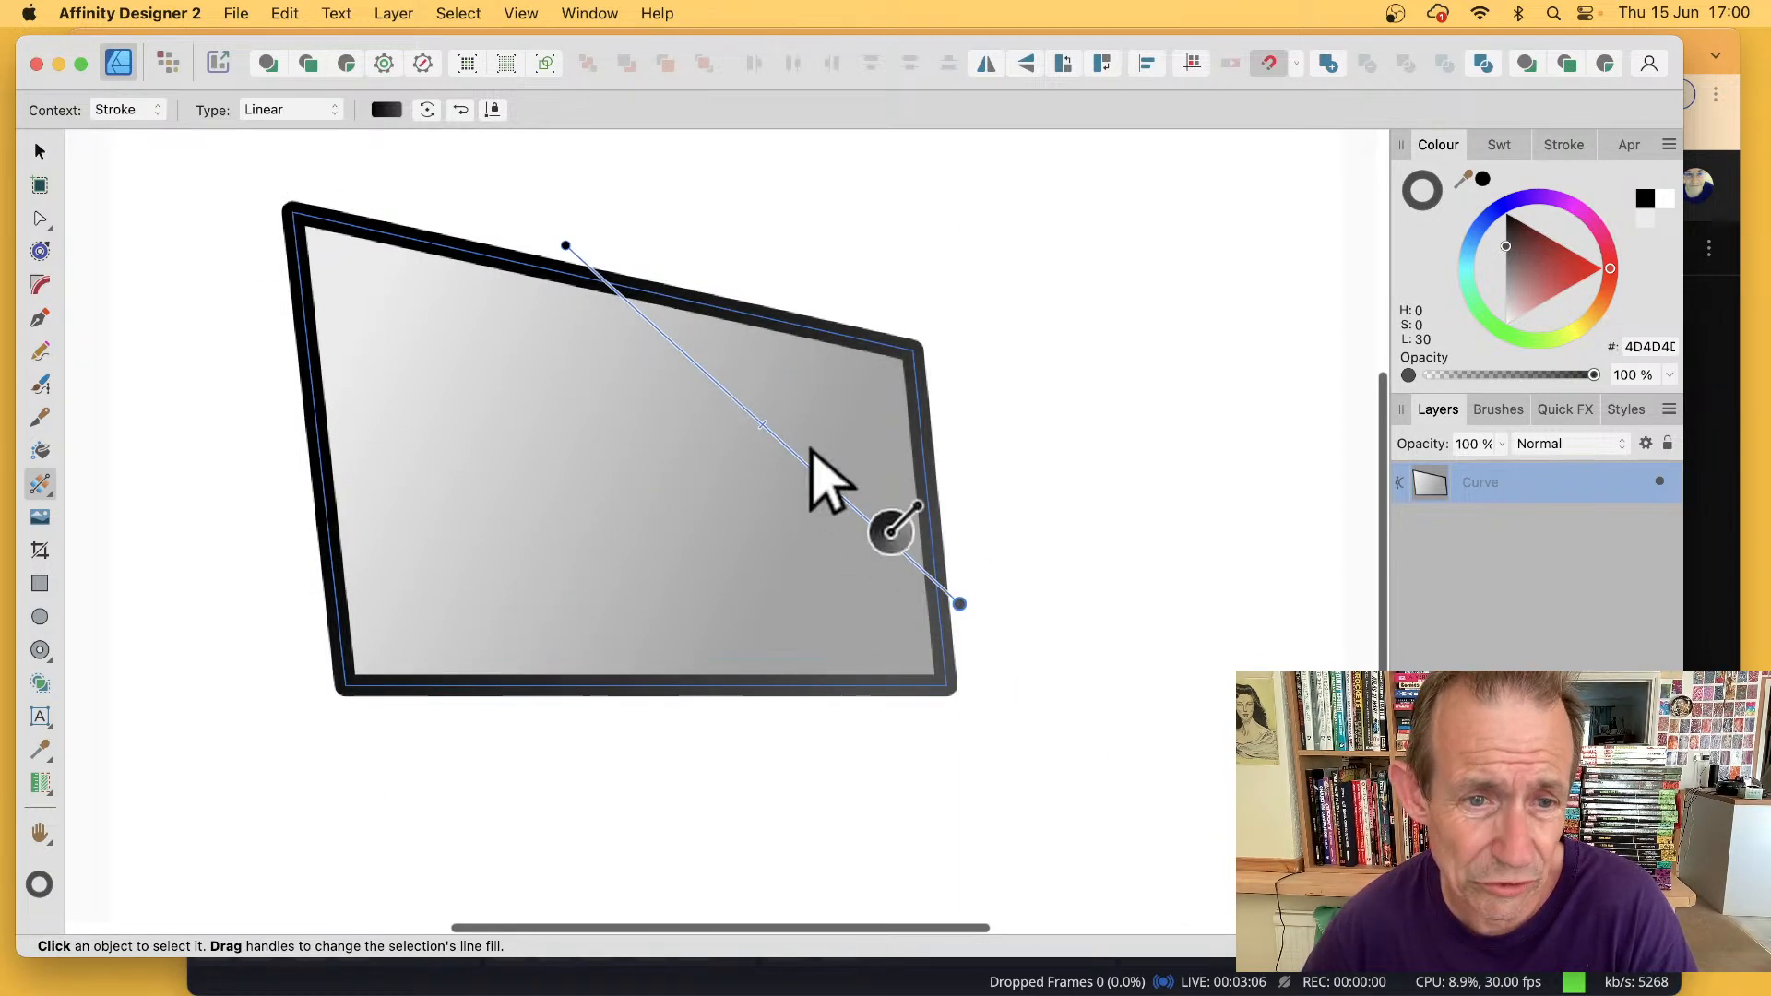
{"action": "mouse_move", "coordinate": [833, 242]}
{"action": "left_mouse_down"}
{"action": "mouse_move", "coordinate": [545, 518]}
{"action": "mouse_move", "coordinate": [367, 750]}
{"action": "left_mouse_up"}
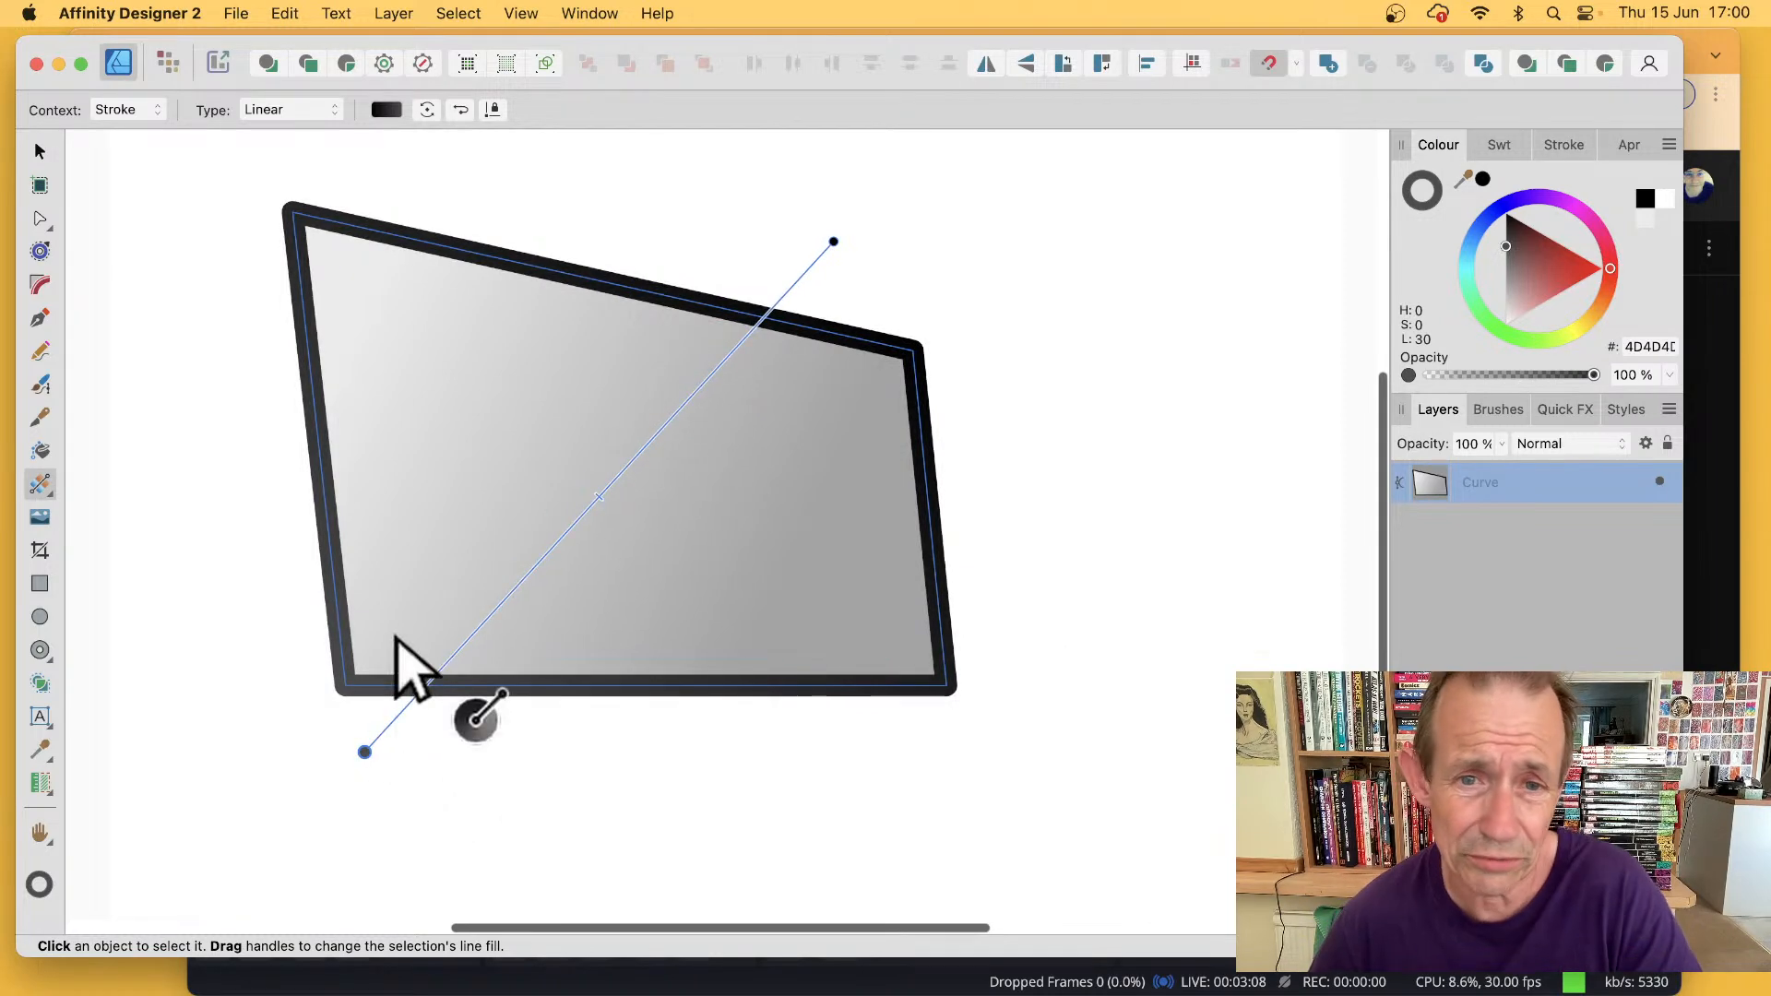
{"action": "mouse_move", "coordinate": [918, 251]}
{"action": "left_mouse_down"}
{"action": "mouse_move", "coordinate": [746, 451]}
{"action": "mouse_move", "coordinate": [703, 560]}
{"action": "mouse_move", "coordinate": [620, 658]}
{"action": "mouse_move", "coordinate": [601, 725]}
{"action": "left_mouse_up"}
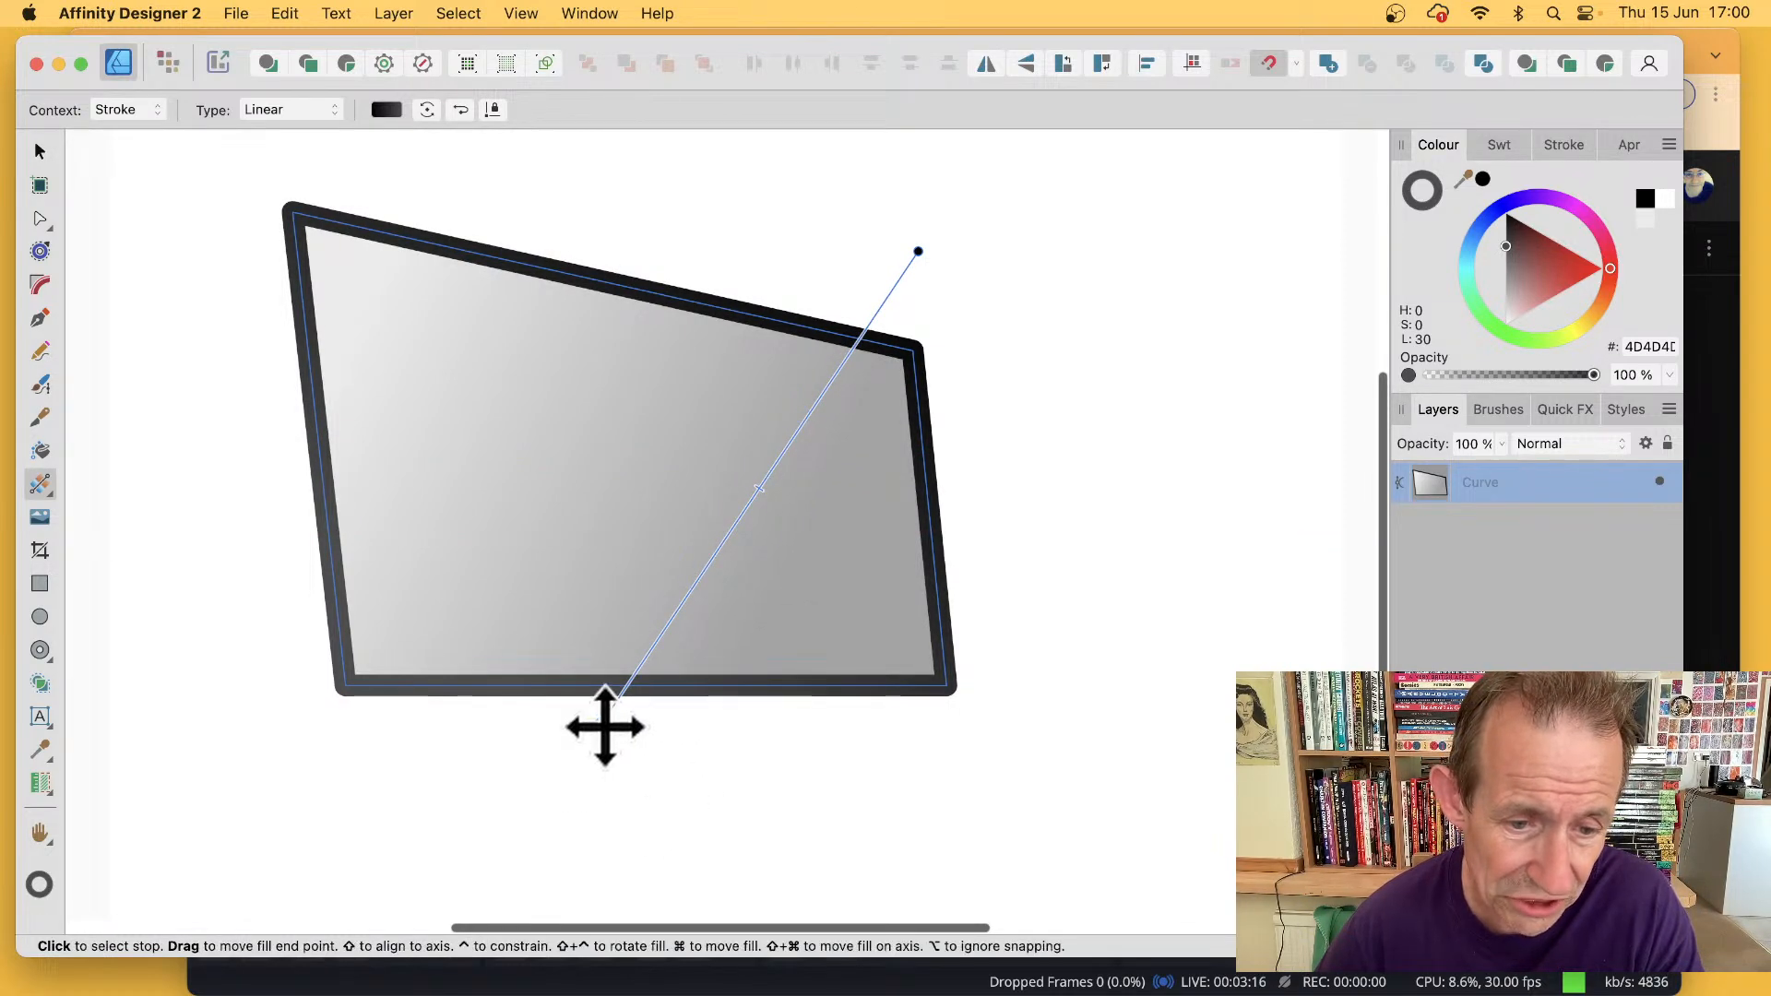
- Recolour the stroke gradient's end stop red and then yellow-green (H 65, S 64, L 52), moving the stop inside the shape
{"action": "left_click_drag", "start_coordinate": [1571, 272], "coordinate": [1579, 296]}
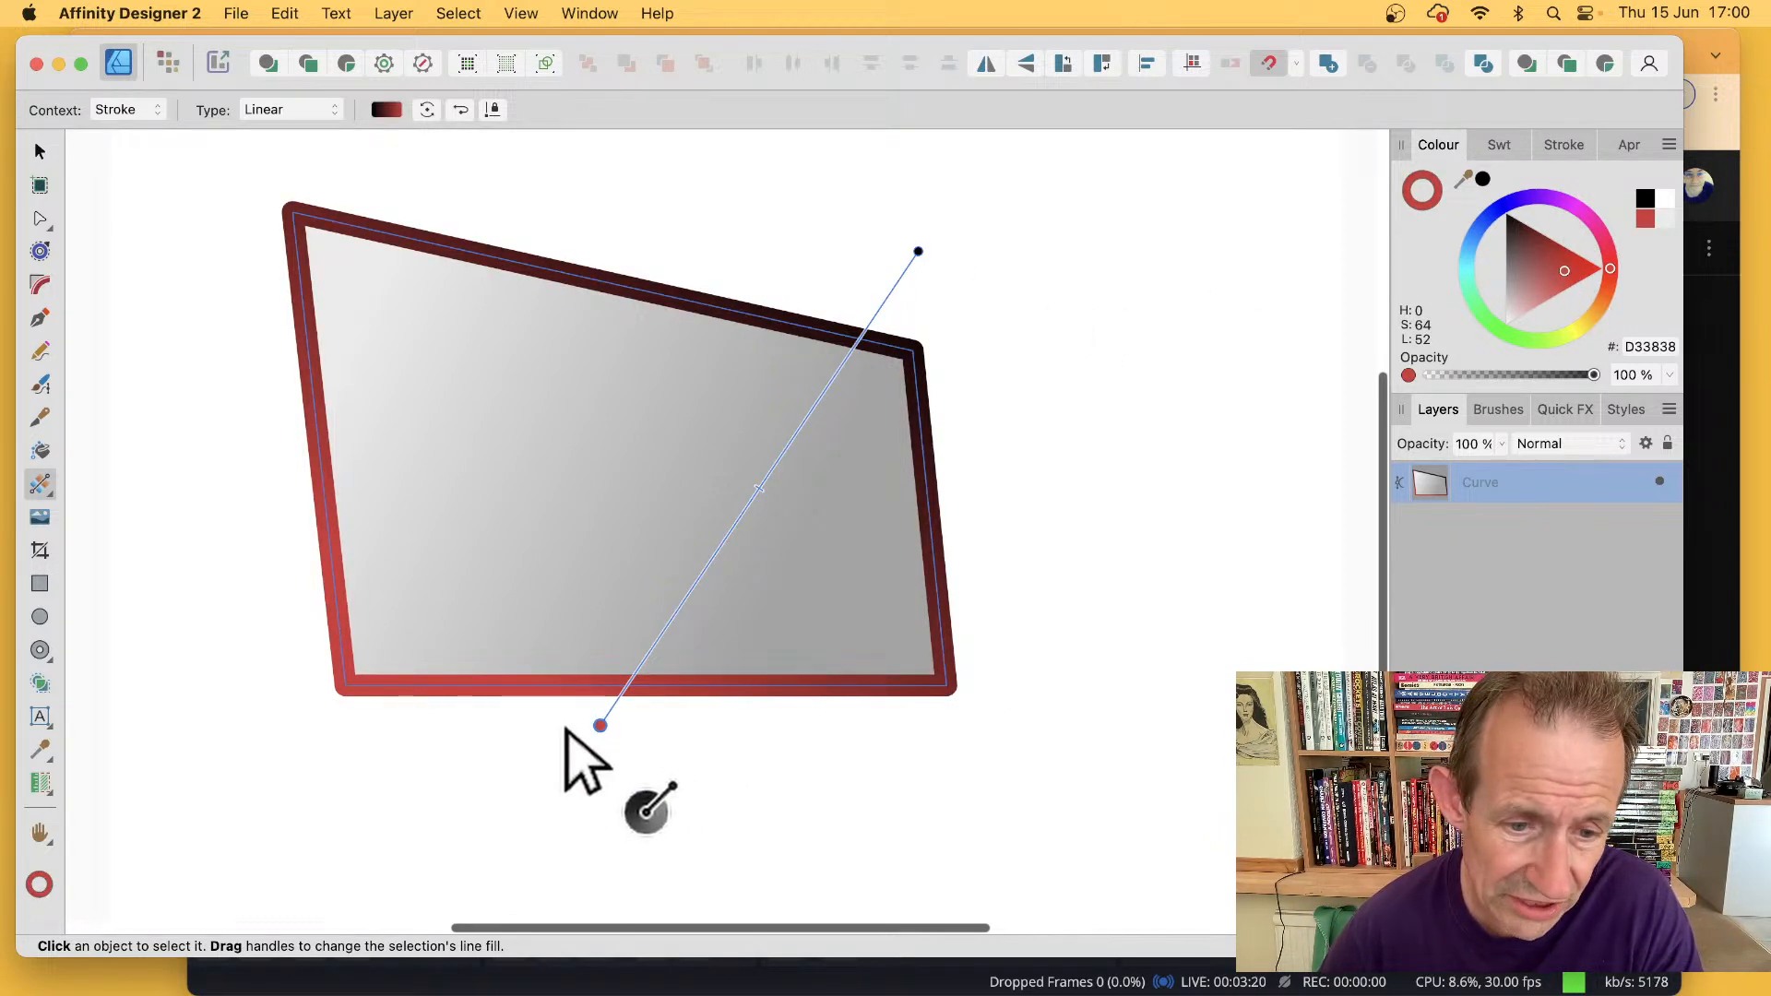
{"action": "left_click_drag", "start_coordinate": [600, 727], "coordinate": [523, 580]}
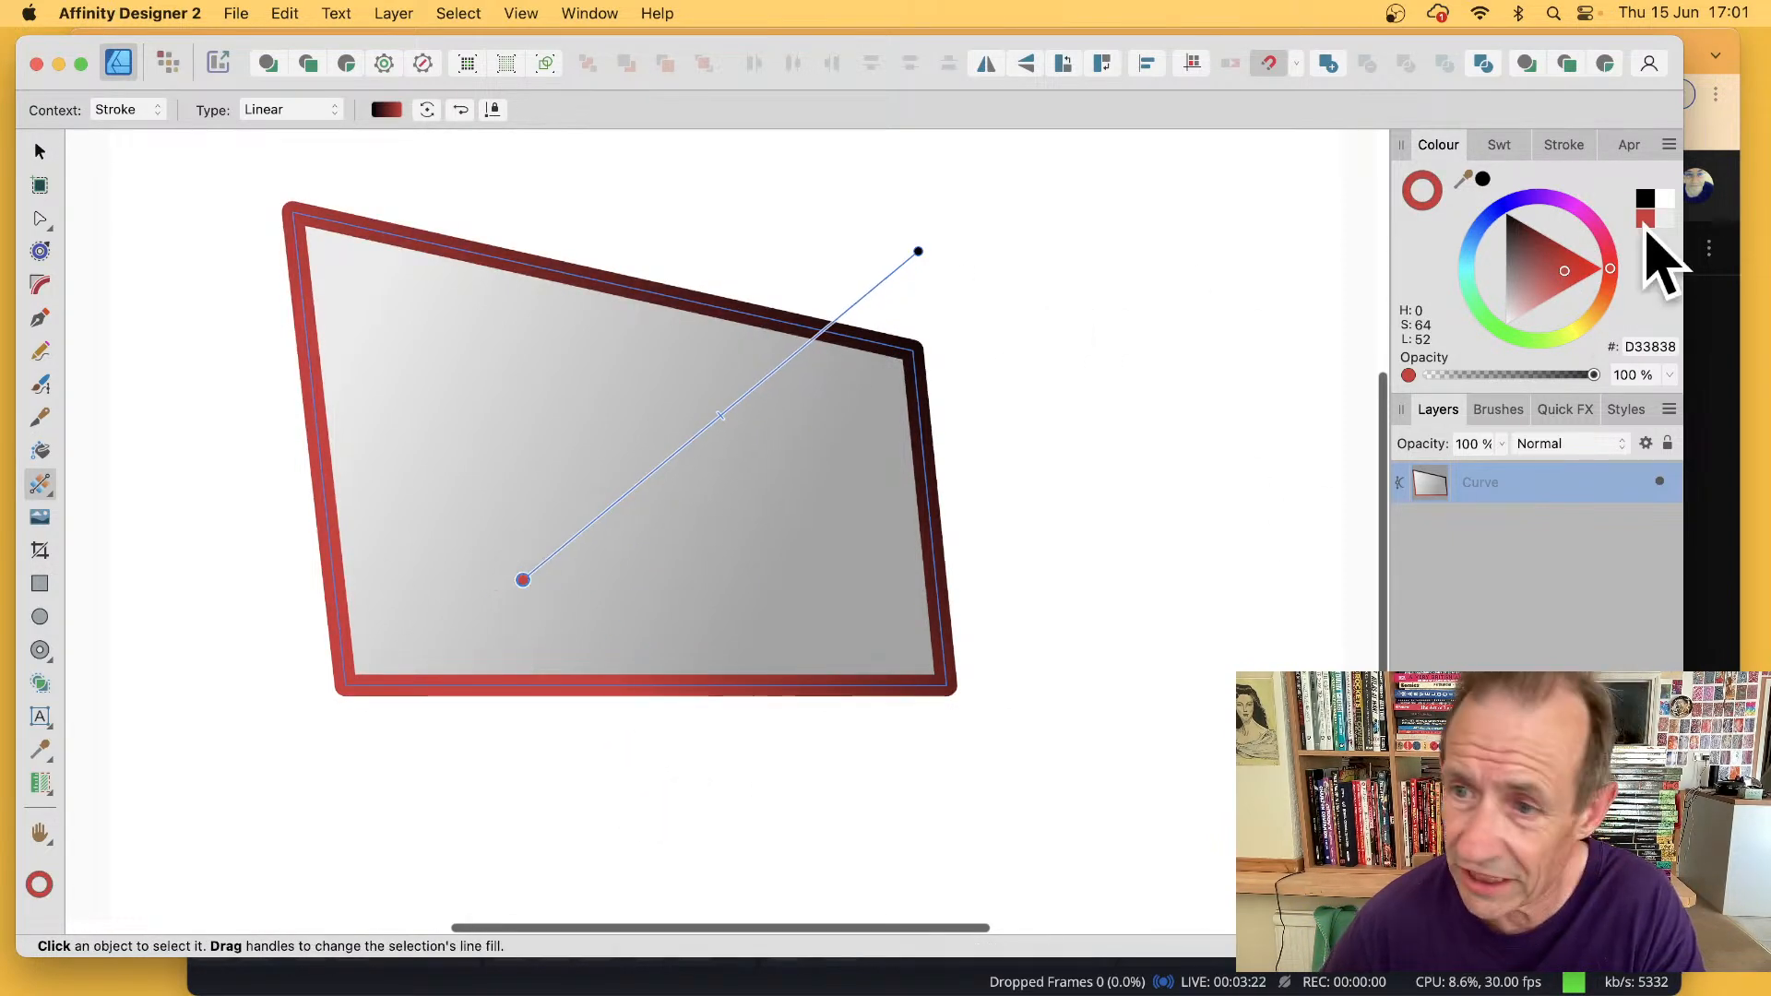
{"action": "left_click_drag", "start_coordinate": [1581, 324], "coordinate": [1574, 335]}
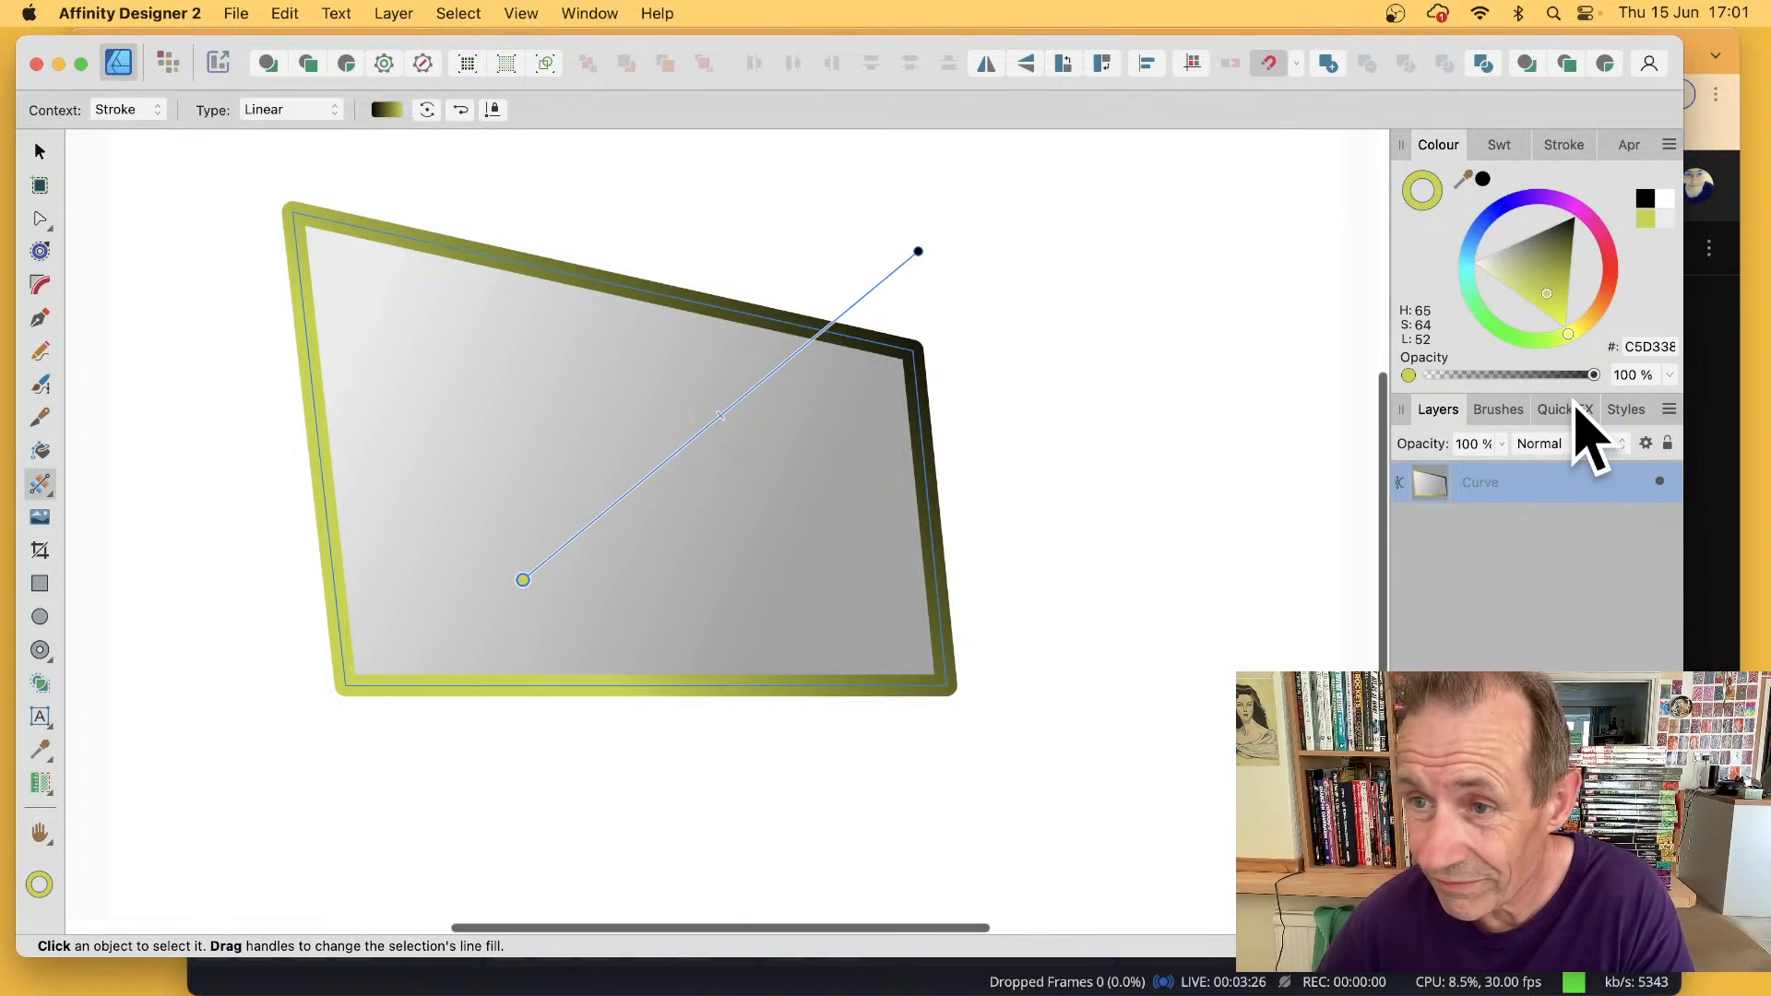
- Detach the Swatches panel and float it over the empty canvas beside the shape
{"action": "left_click", "coordinate": [1501, 147]}
{"action": "left_click_drag", "start_coordinate": [1501, 148], "coordinate": [1069, 258]}
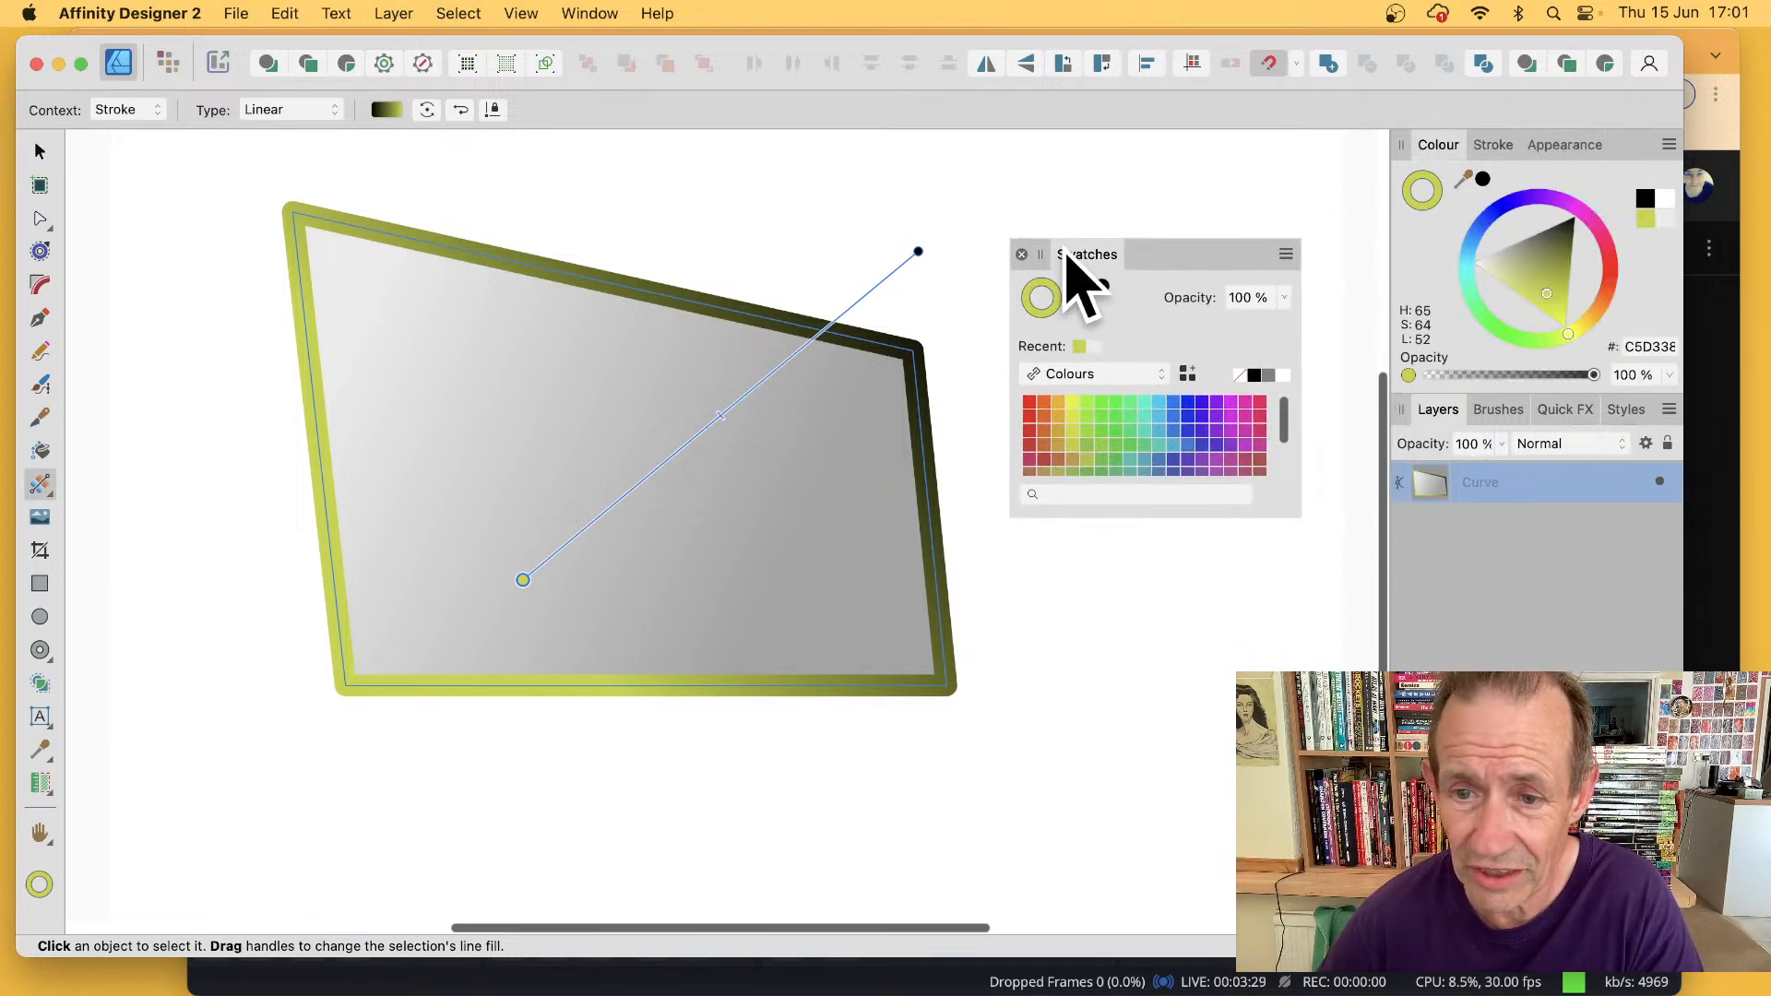
- Apply a multicolour radial preset from the Gradients swatches to the curve's stroke and extend the gradient's start point farther toward the lower-left corner
{"action": "left_click", "coordinate": [1107, 375]}
{"action": "left_click", "coordinate": [1108, 425]}
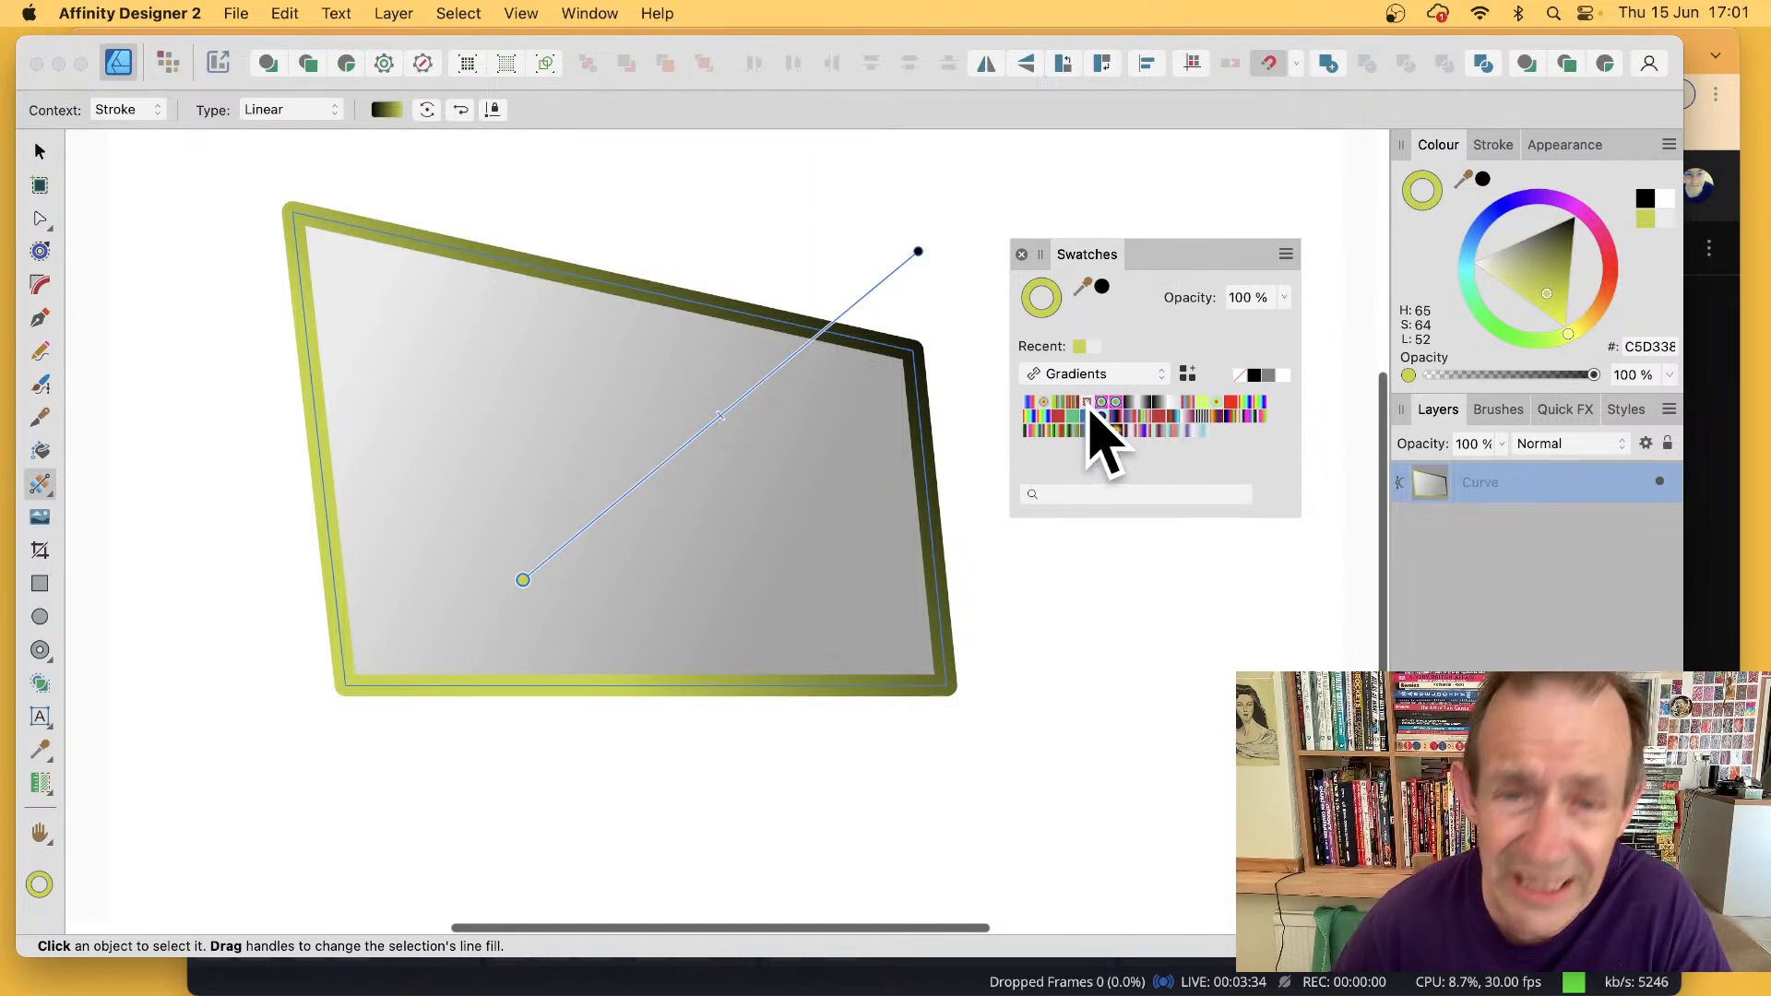
{"action": "left_click", "coordinate": [1091, 408]}
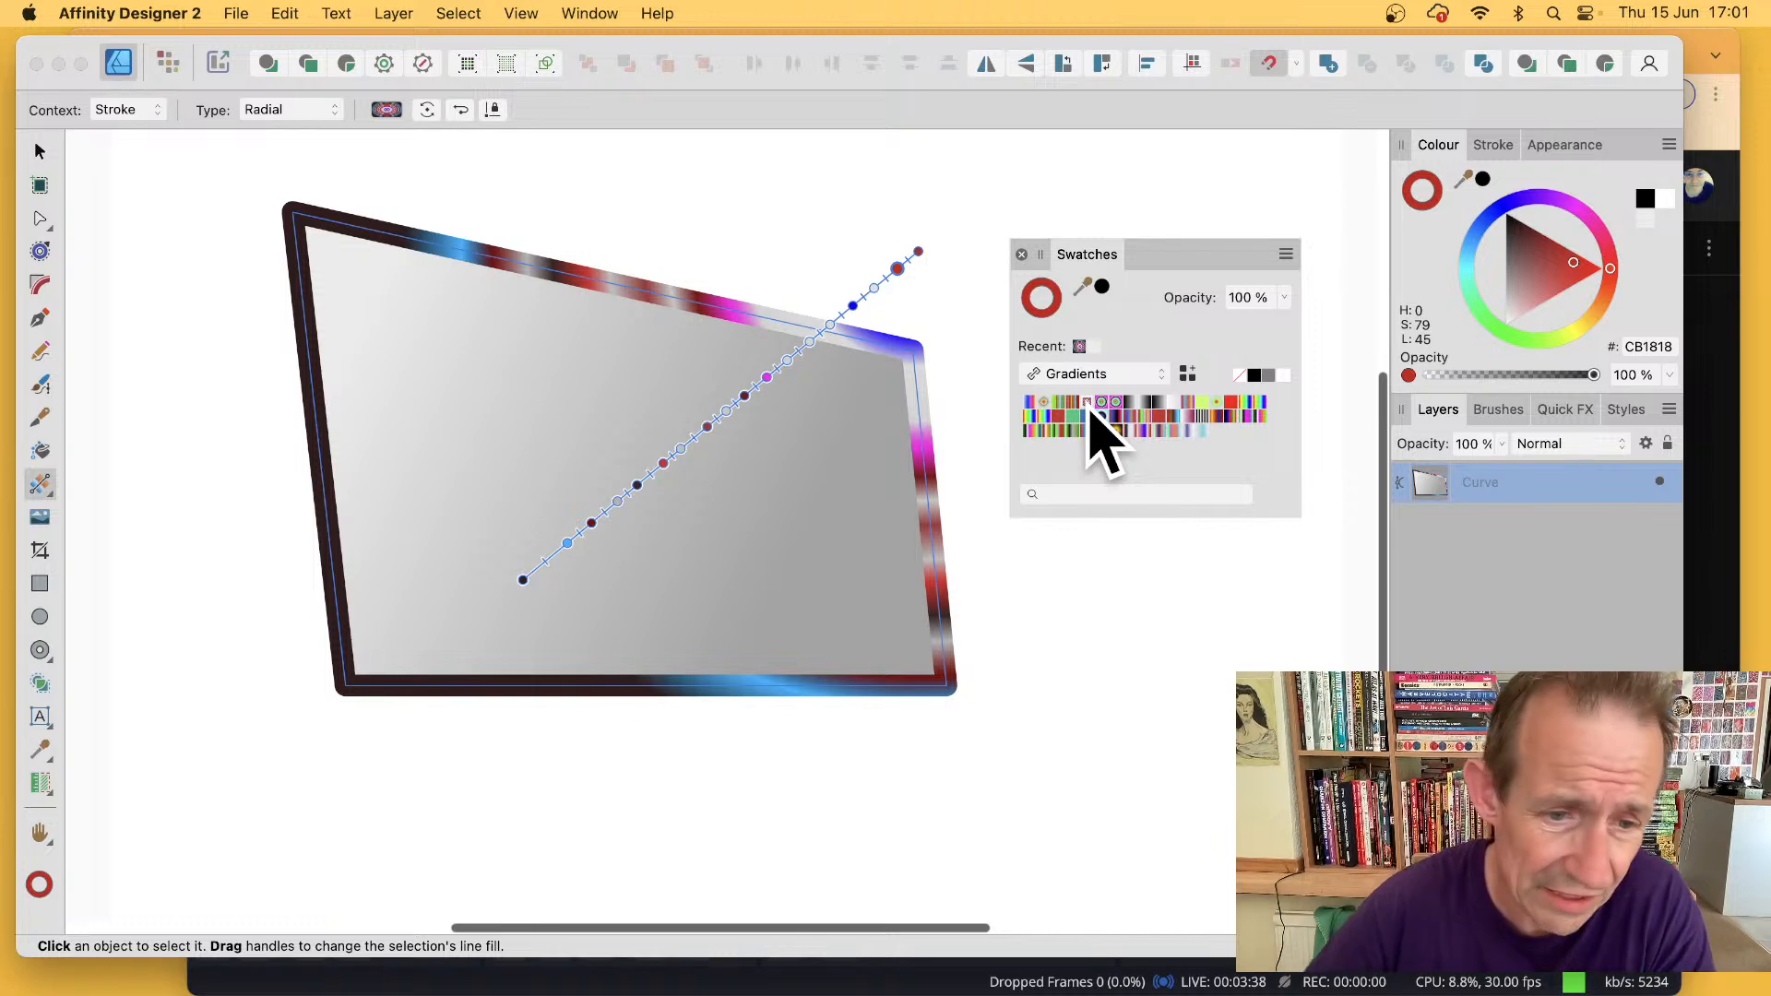
{"action": "left_click_drag", "start_coordinate": [523, 580], "coordinate": [451, 618]}
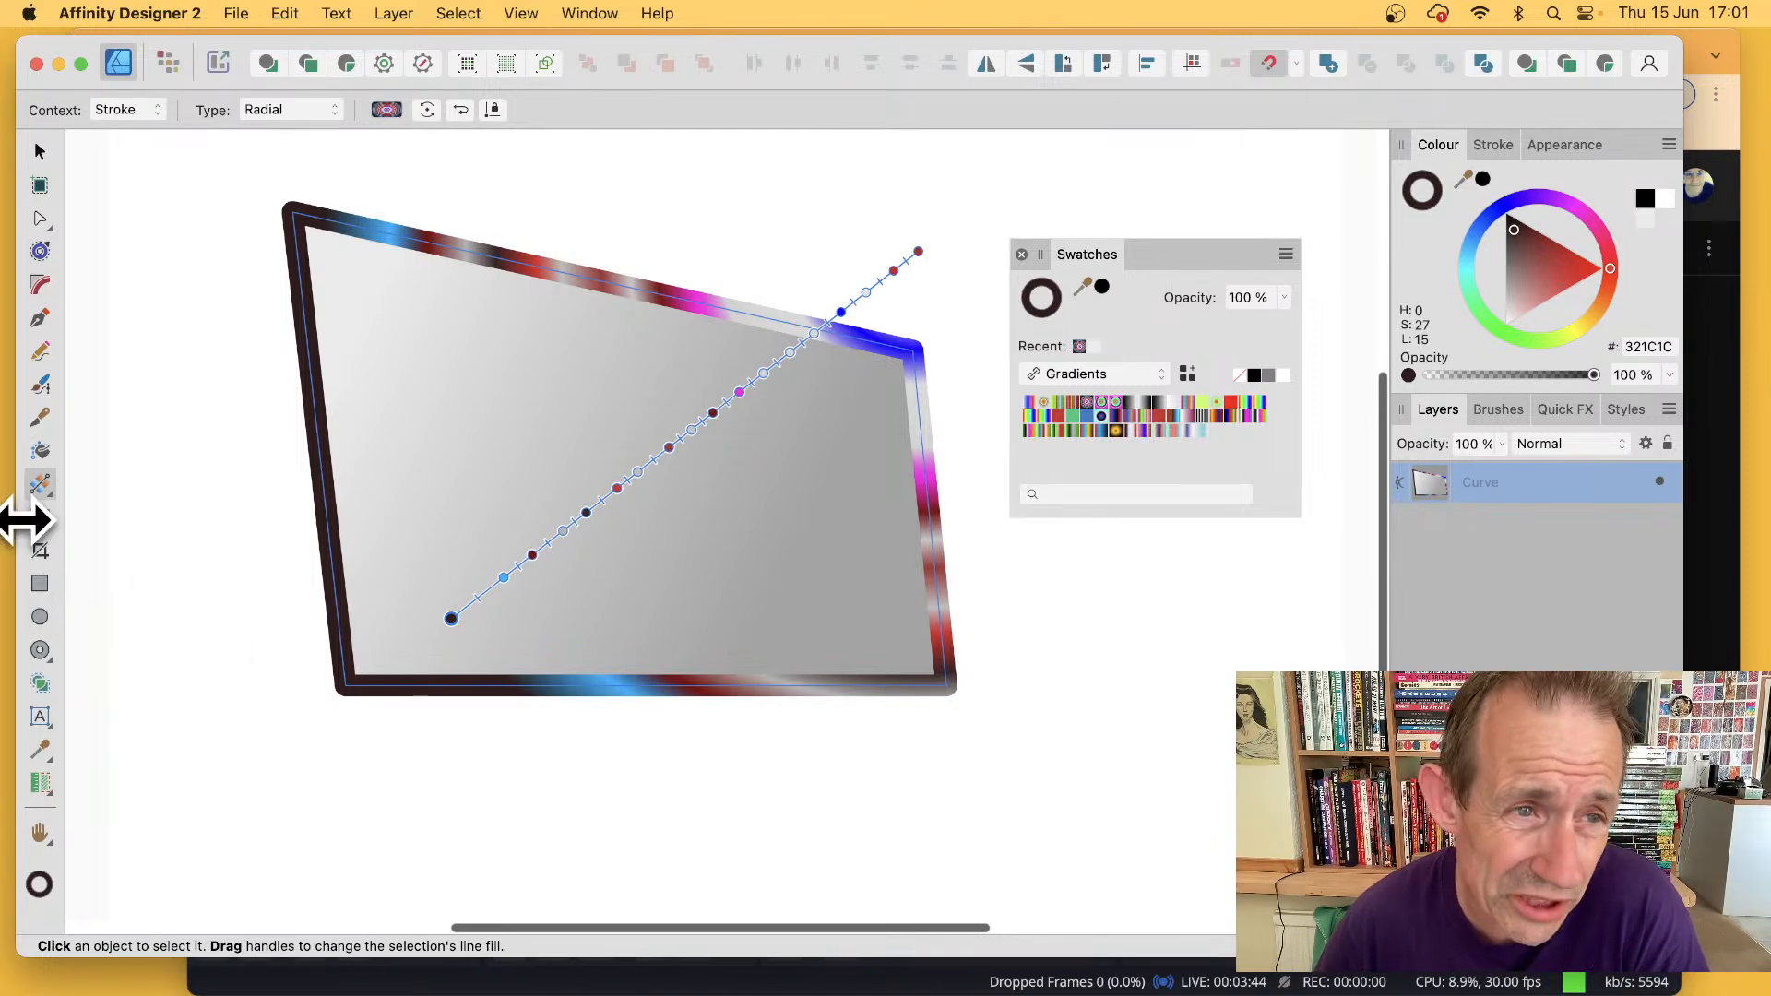
- Set the curve's stroke width to 34 pt and align the stroke to the outside of the path
{"action": "left_click", "coordinate": [43, 616]}
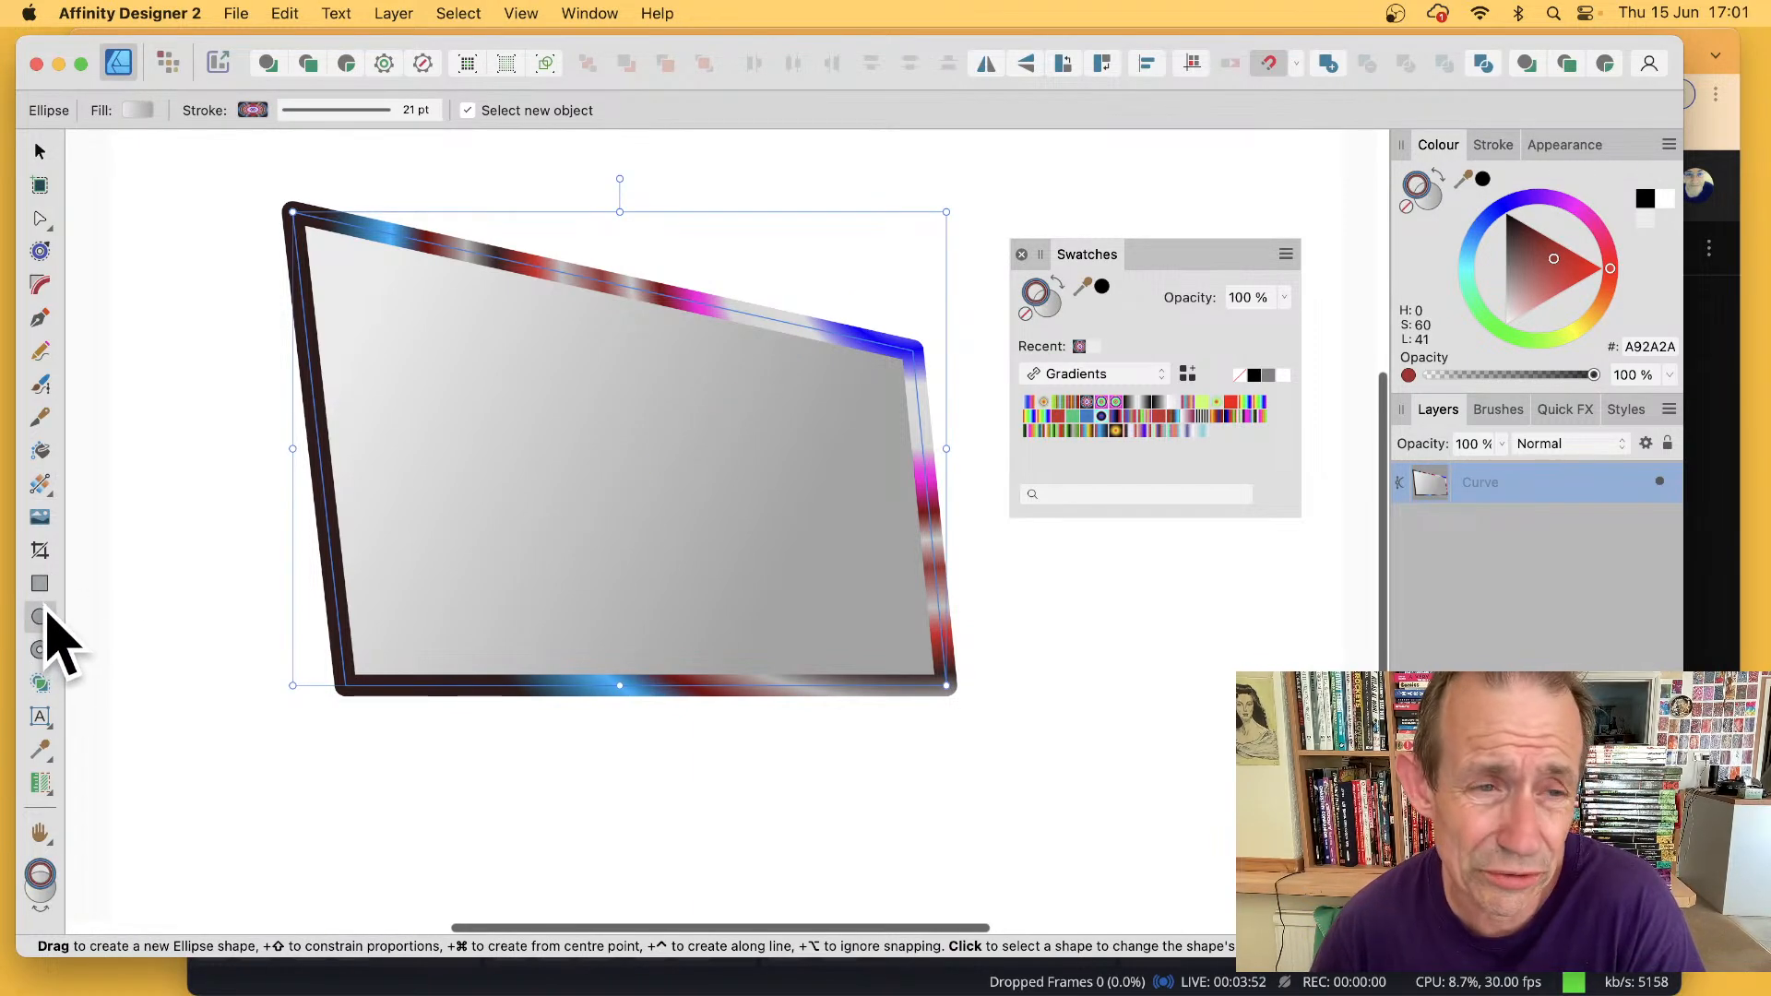
{"action": "left_click", "coordinate": [354, 111]}
{"action": "mouse_move", "coordinate": [359, 179]}
{"action": "left_mouse_down"}
{"action": "mouse_move", "coordinate": [399, 179]}
{"action": "mouse_move", "coordinate": [383, 179]}
{"action": "left_mouse_up"}
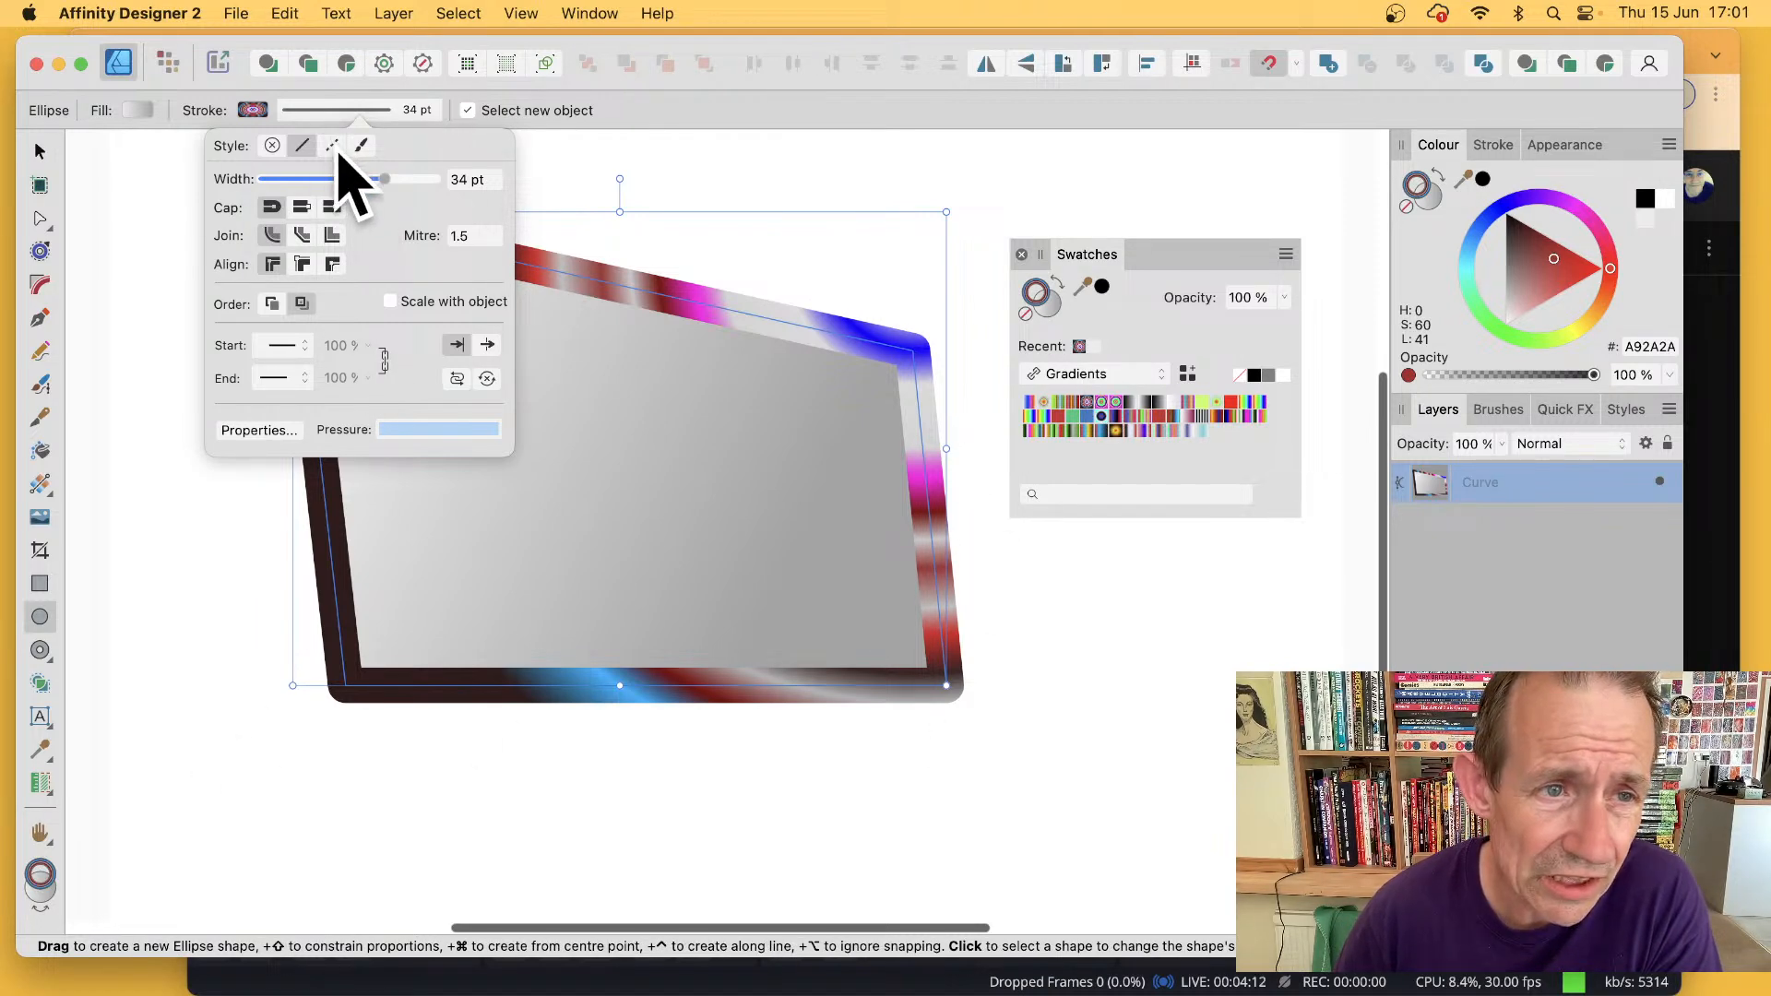
{"action": "left_click", "coordinate": [302, 263]}
{"action": "left_click", "coordinate": [332, 266]}
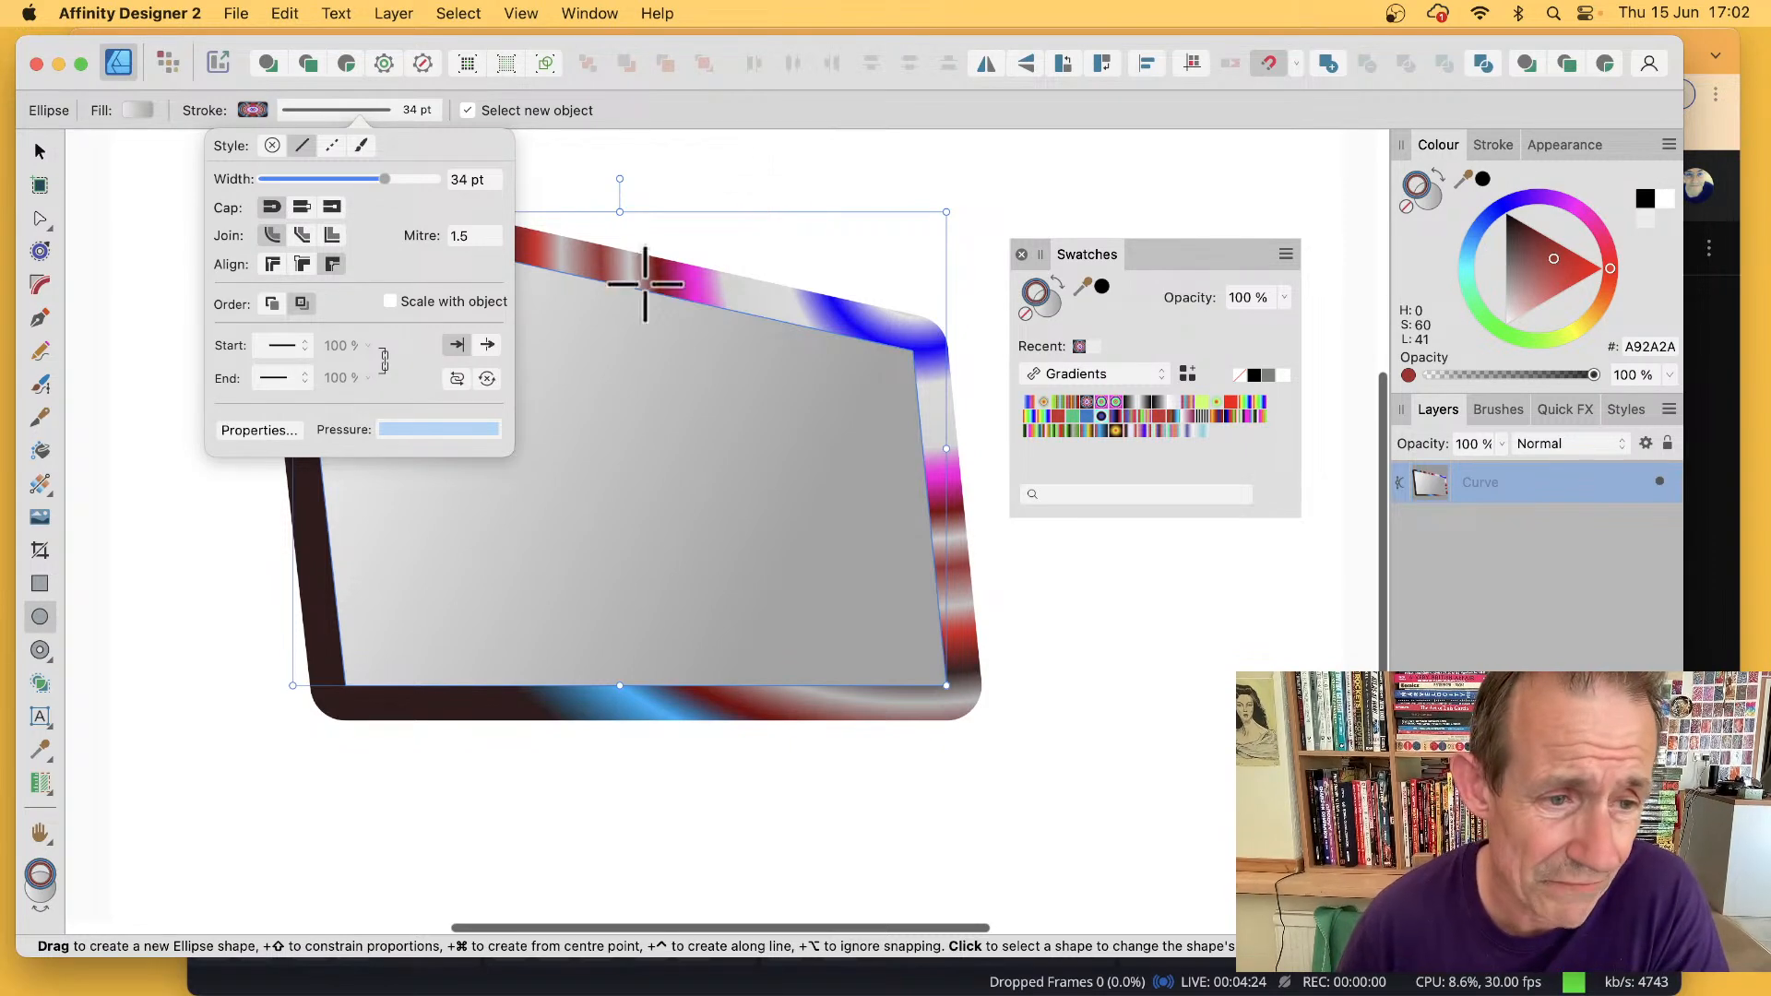
- Shape the stroke's pressure curve with a dip near the middle and save it as a profile
{"action": "left_click", "coordinate": [430, 429]}
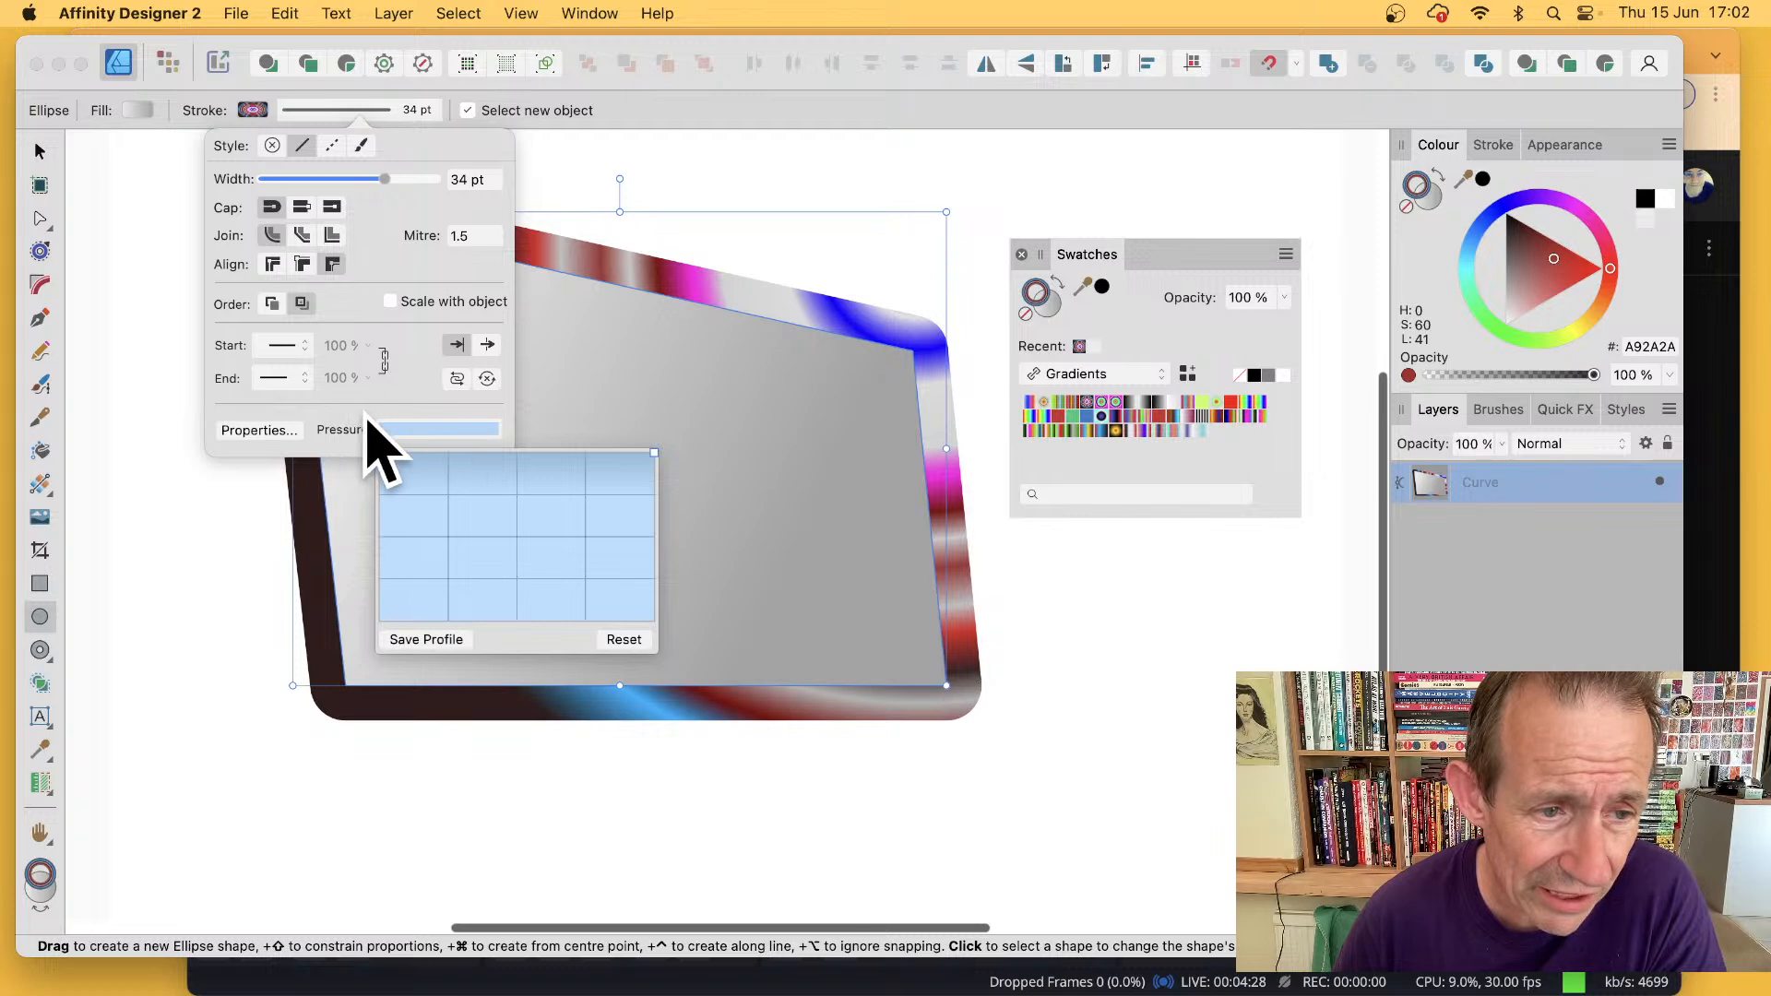
{"action": "left_click_drag", "start_coordinate": [552, 466], "coordinate": [534, 560]}
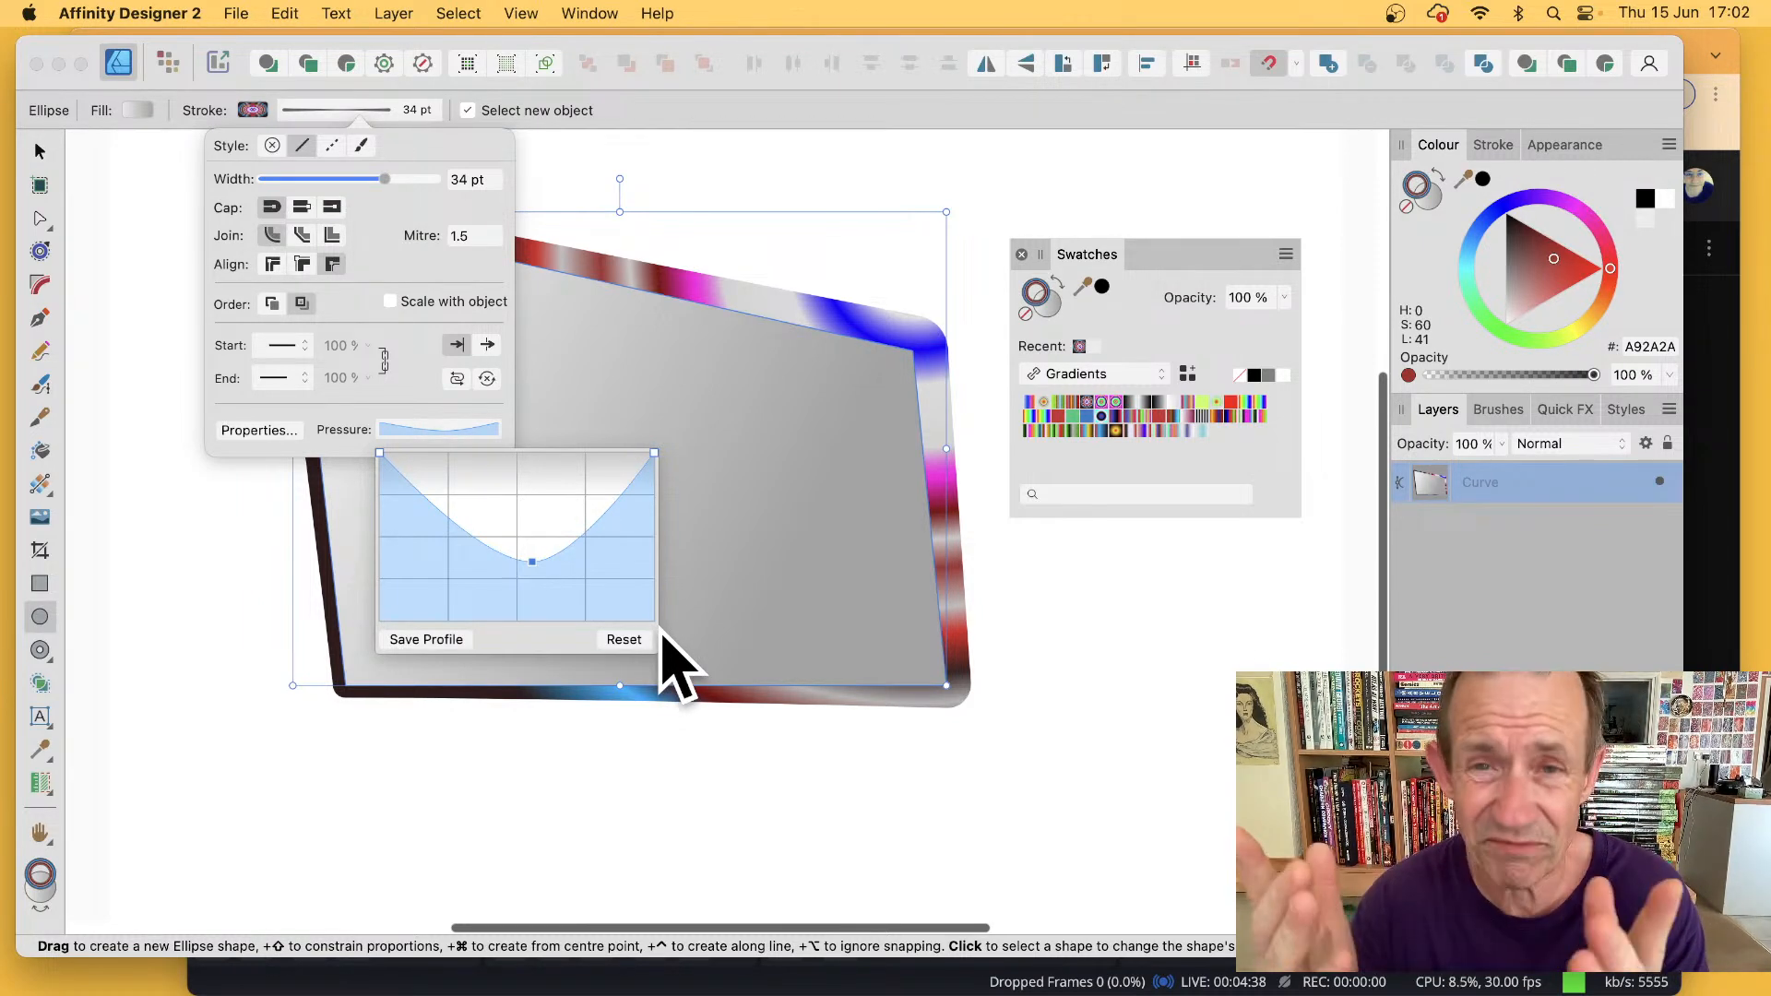
{"action": "left_click", "coordinate": [447, 643]}
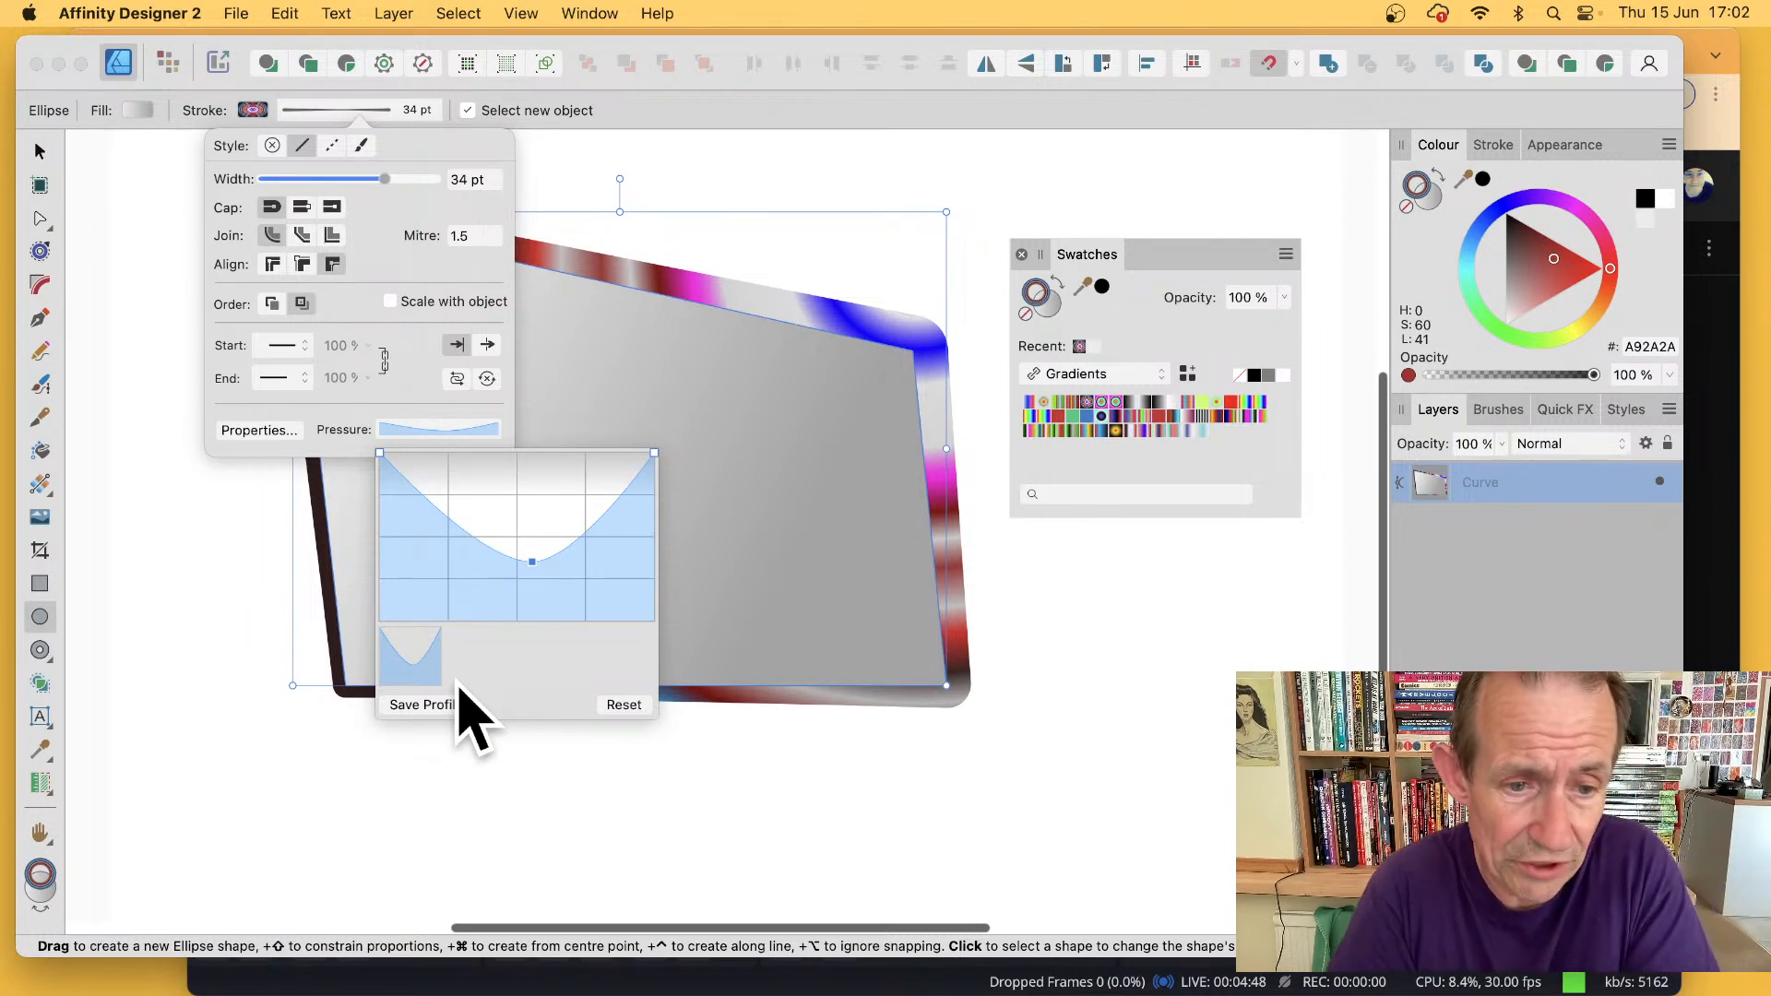
- Add a high point before the dip and a low point near the end of the pressure curve, saving each variation as a profile
{"action": "left_click_drag", "start_coordinate": [461, 530], "coordinate": [475, 478]}
{"action": "left_click", "coordinate": [434, 704]}
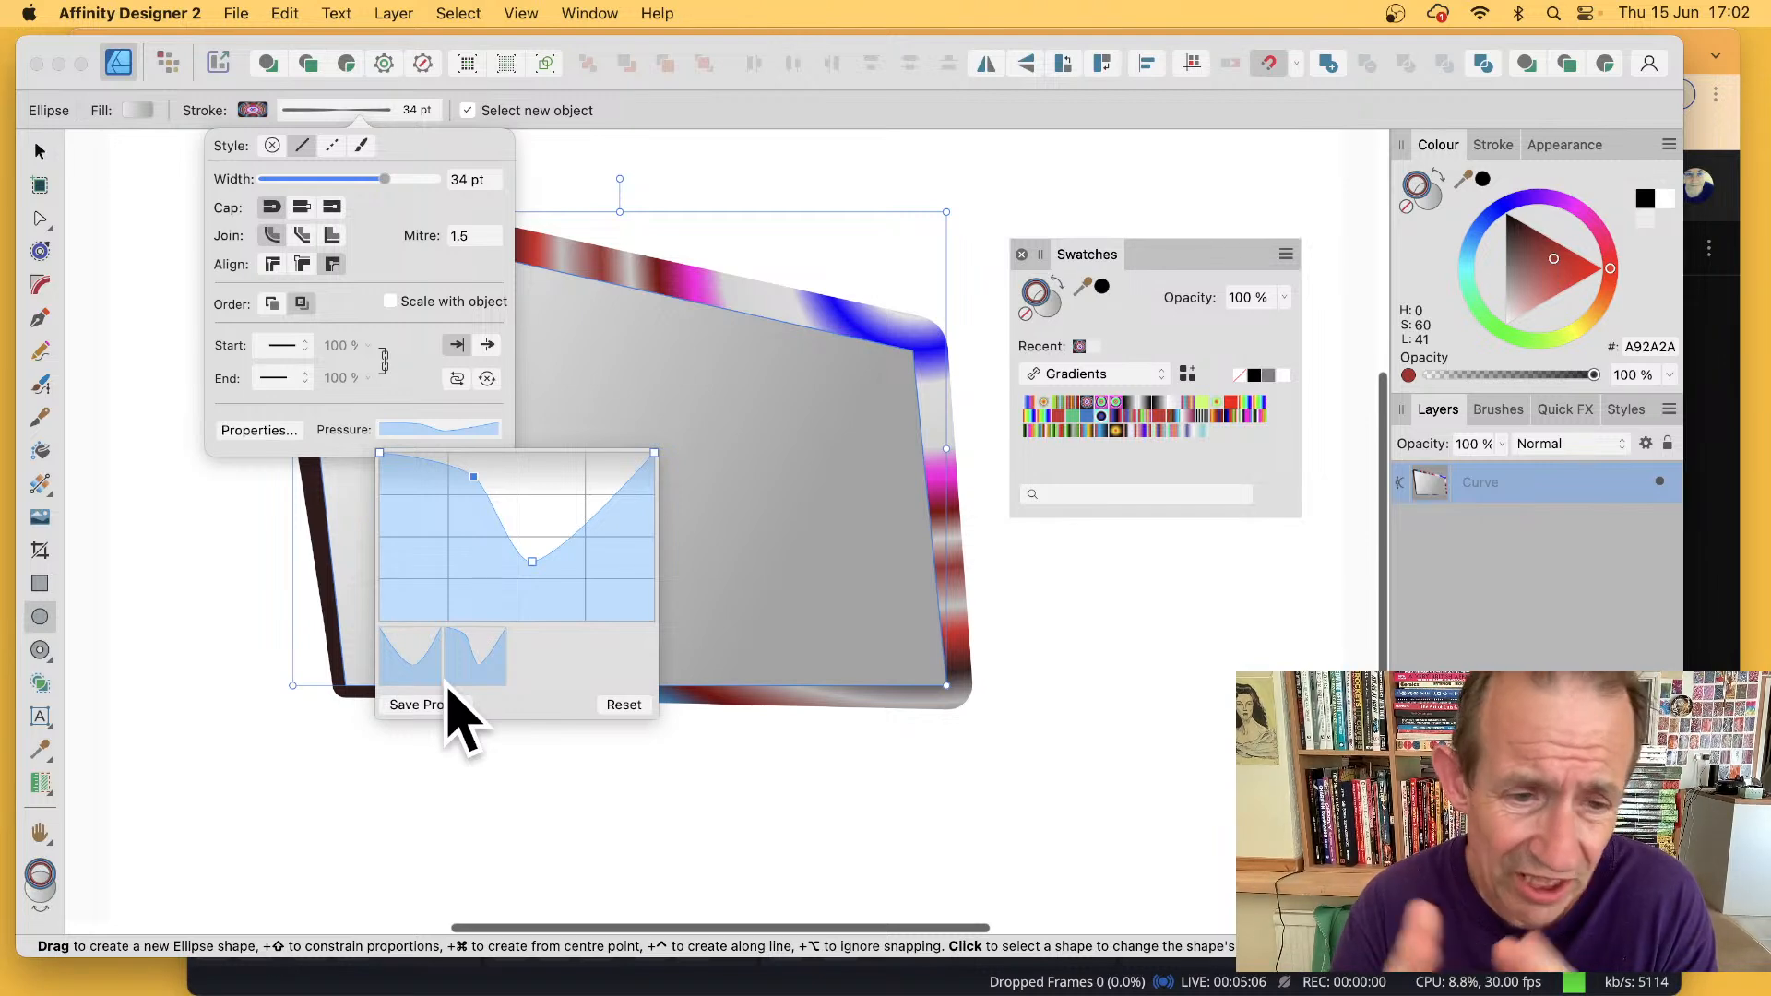
{"action": "left_click_drag", "start_coordinate": [620, 498], "coordinate": [610, 587]}
{"action": "left_click", "coordinate": [452, 704]}
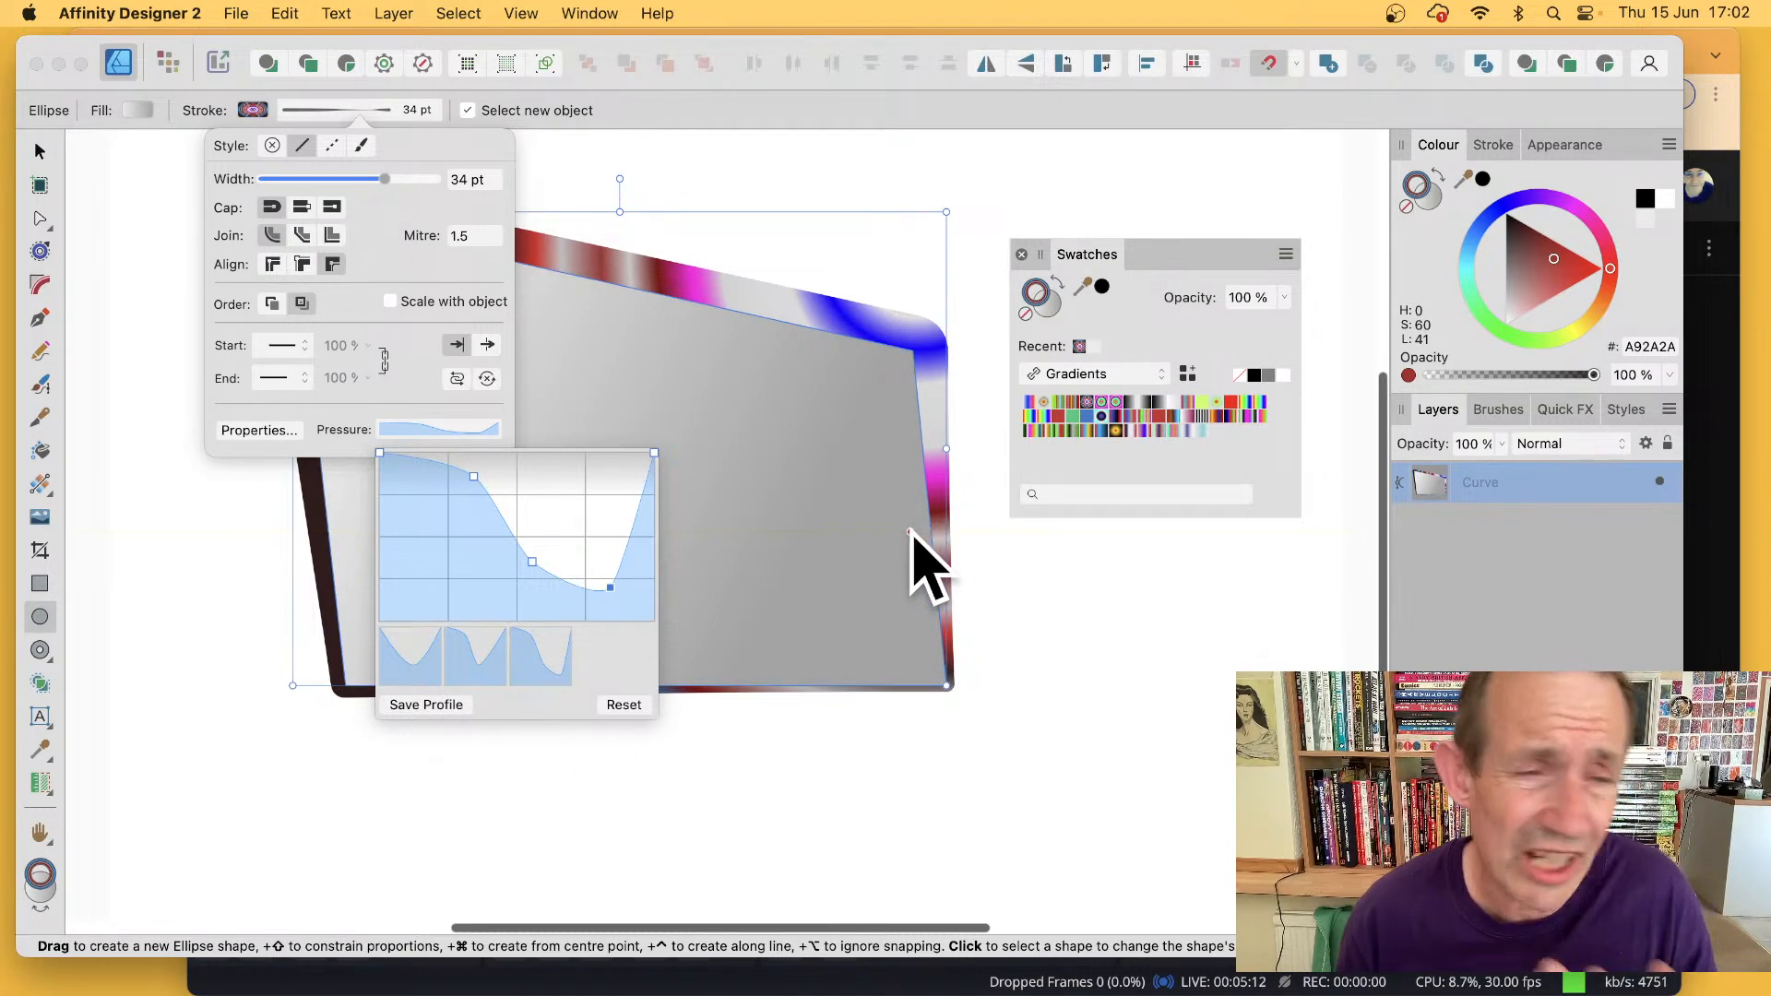
{"action": "left_click", "coordinate": [857, 175]}
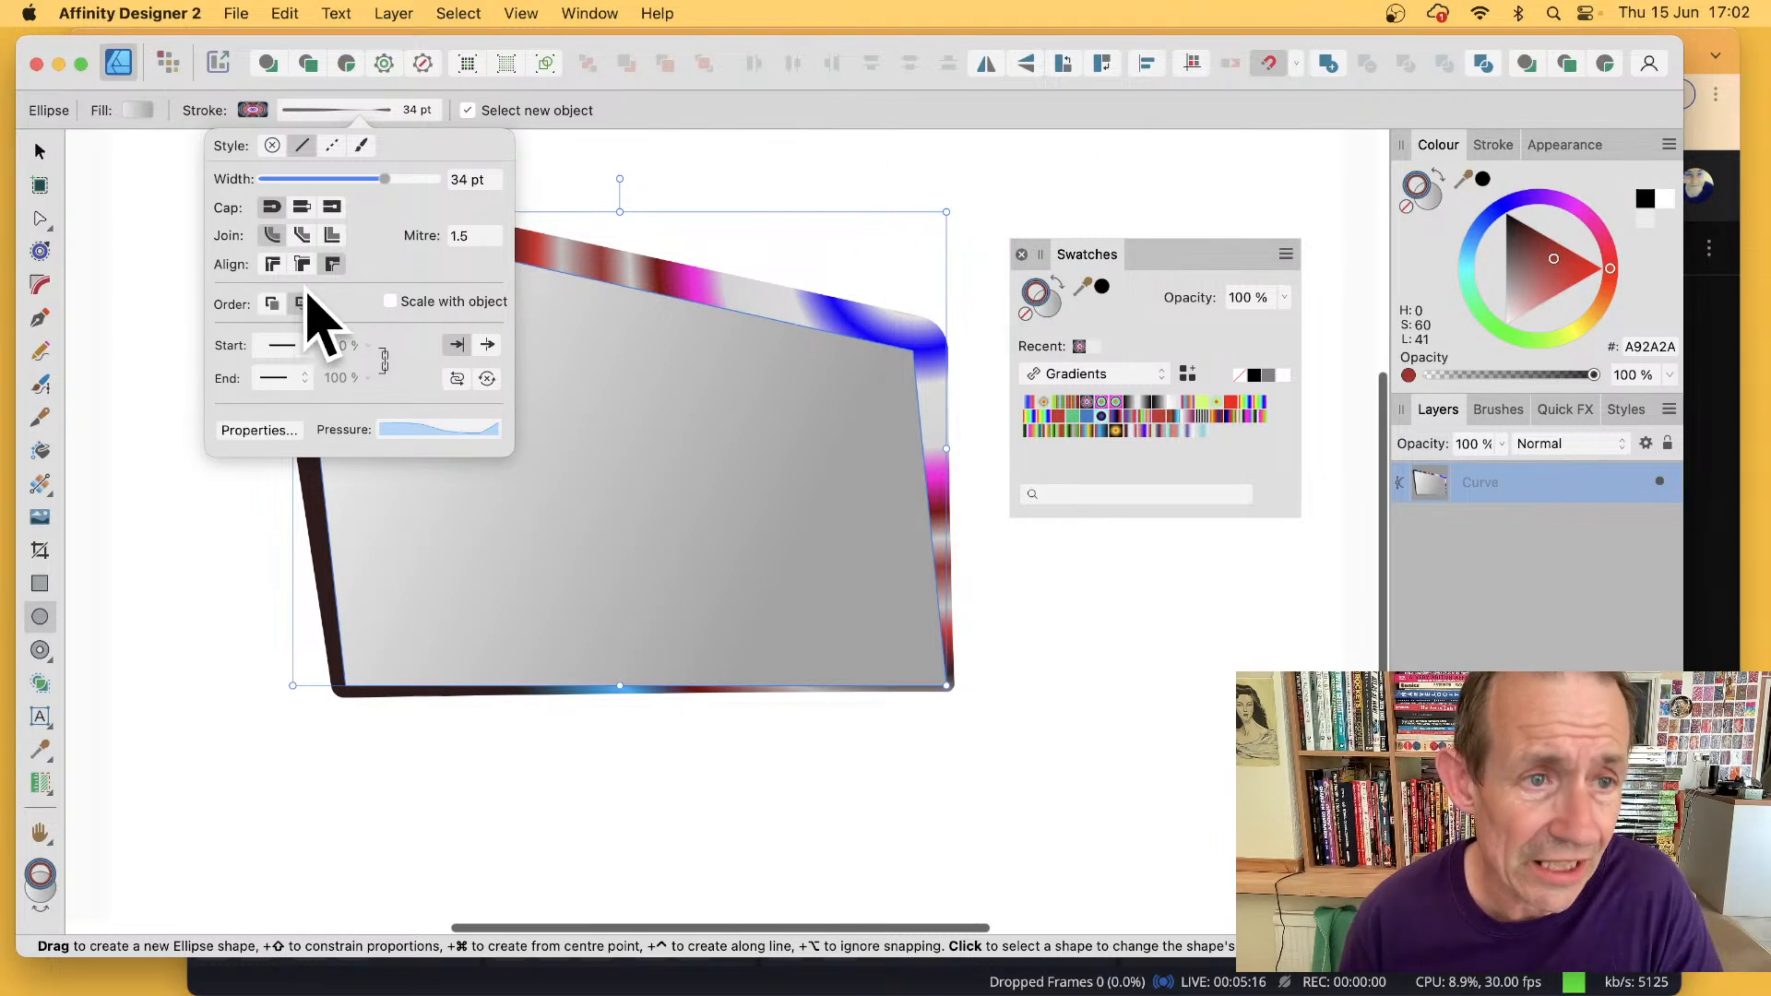
- Change the stroke to a dashed line 39 pt wide with the dash pattern 0.6, 2.7, 0.4, 0.7, 1.4, 0
{"action": "left_click", "coordinate": [332, 145]}
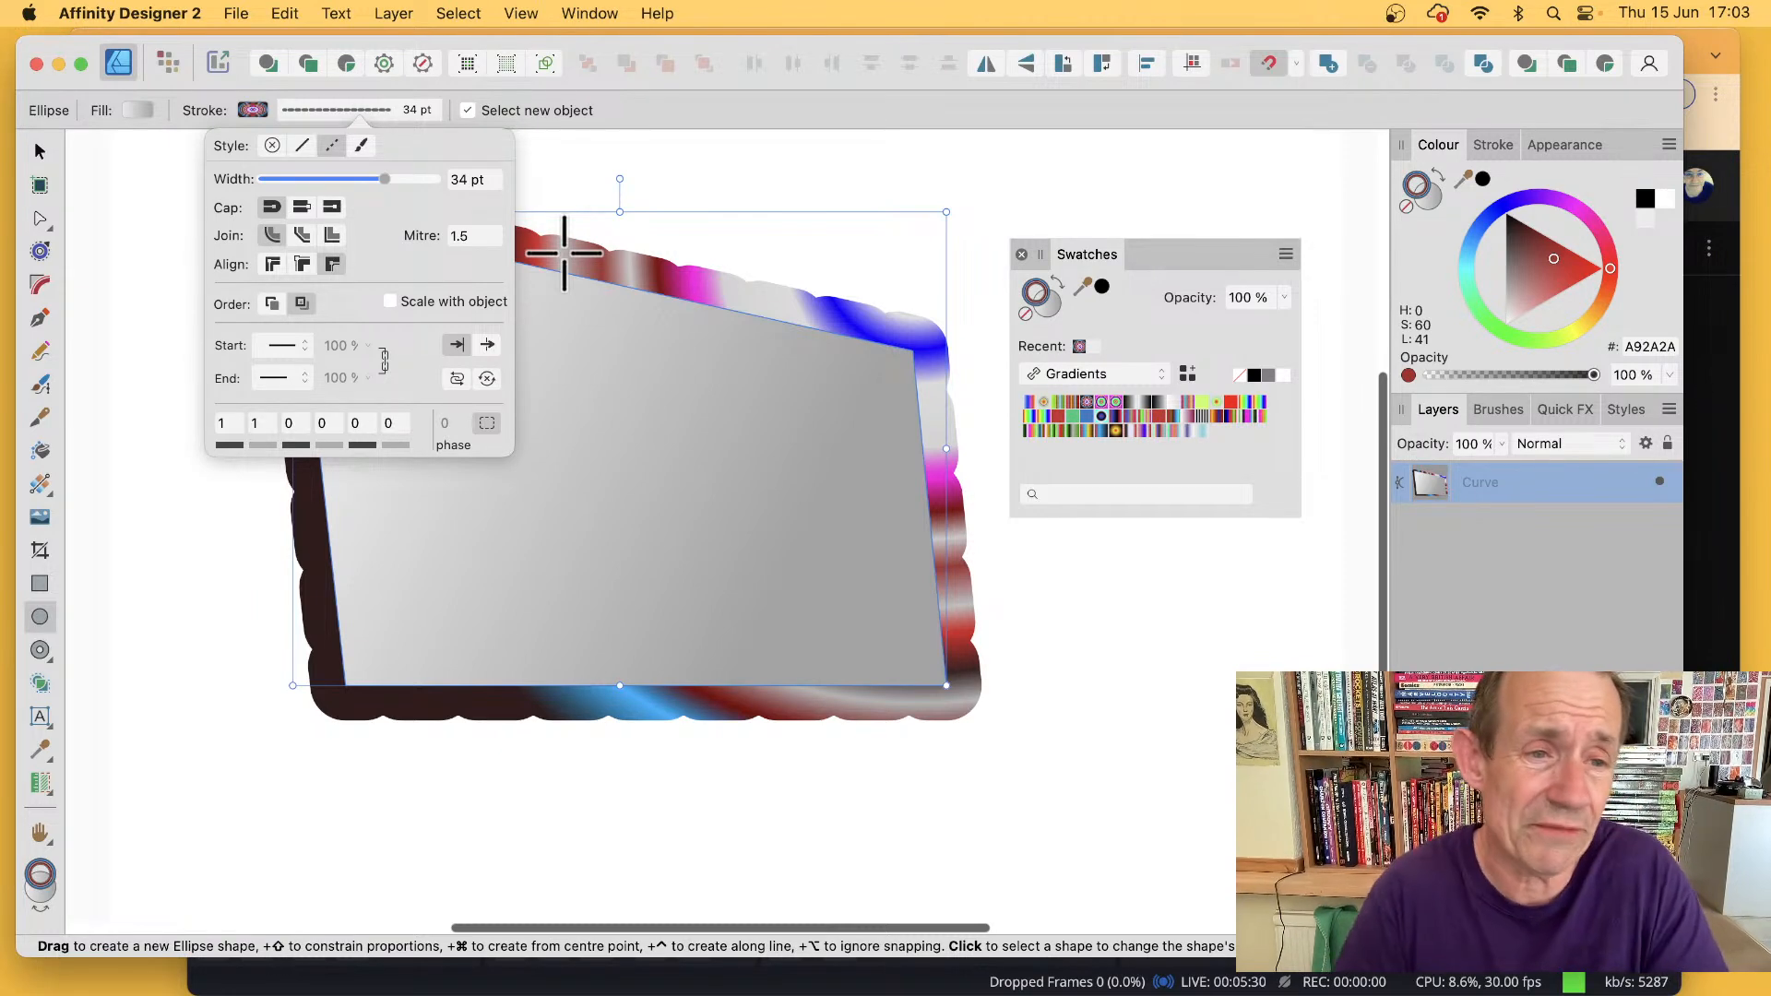
{"action": "mouse_move", "coordinate": [385, 179]}
{"action": "left_mouse_down"}
{"action": "mouse_move", "coordinate": [335, 205]}
{"action": "mouse_move", "coordinate": [395, 204]}
{"action": "left_mouse_up"}
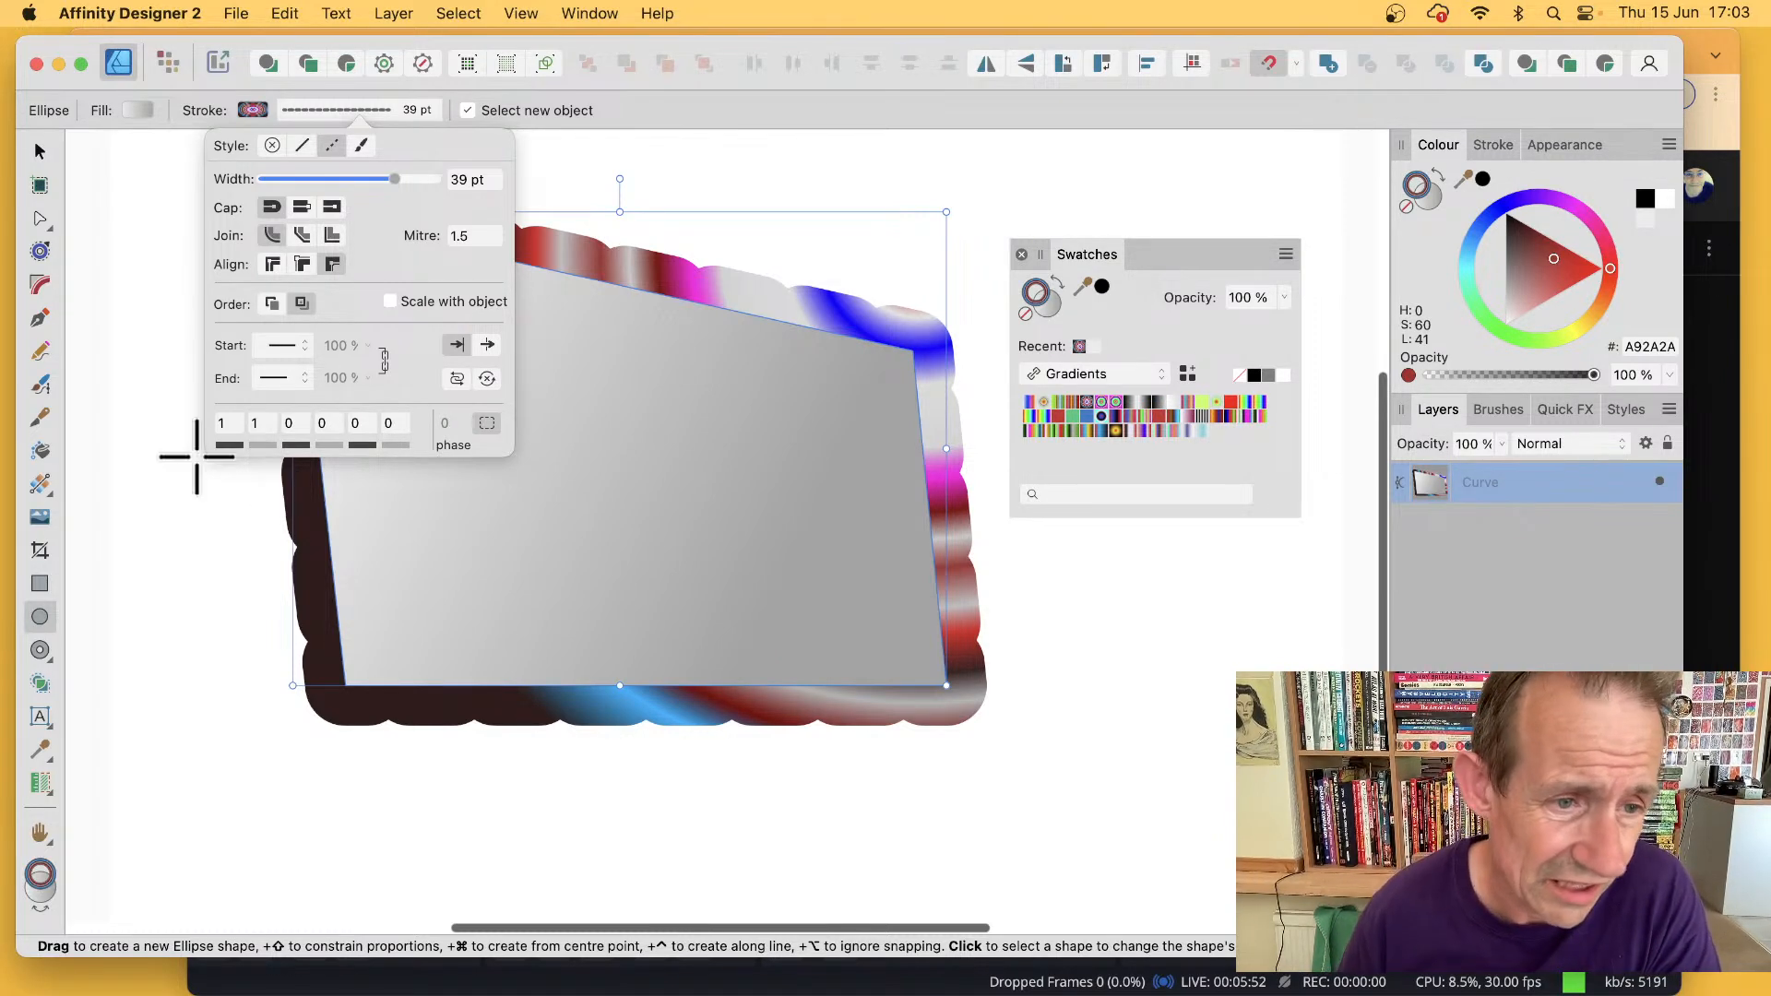
{"action": "mouse_move", "coordinate": [227, 445]}
{"action": "left_mouse_down"}
{"action": "mouse_move", "coordinate": [248, 447]}
{"action": "mouse_move", "coordinate": [217, 462]}
{"action": "left_mouse_up"}
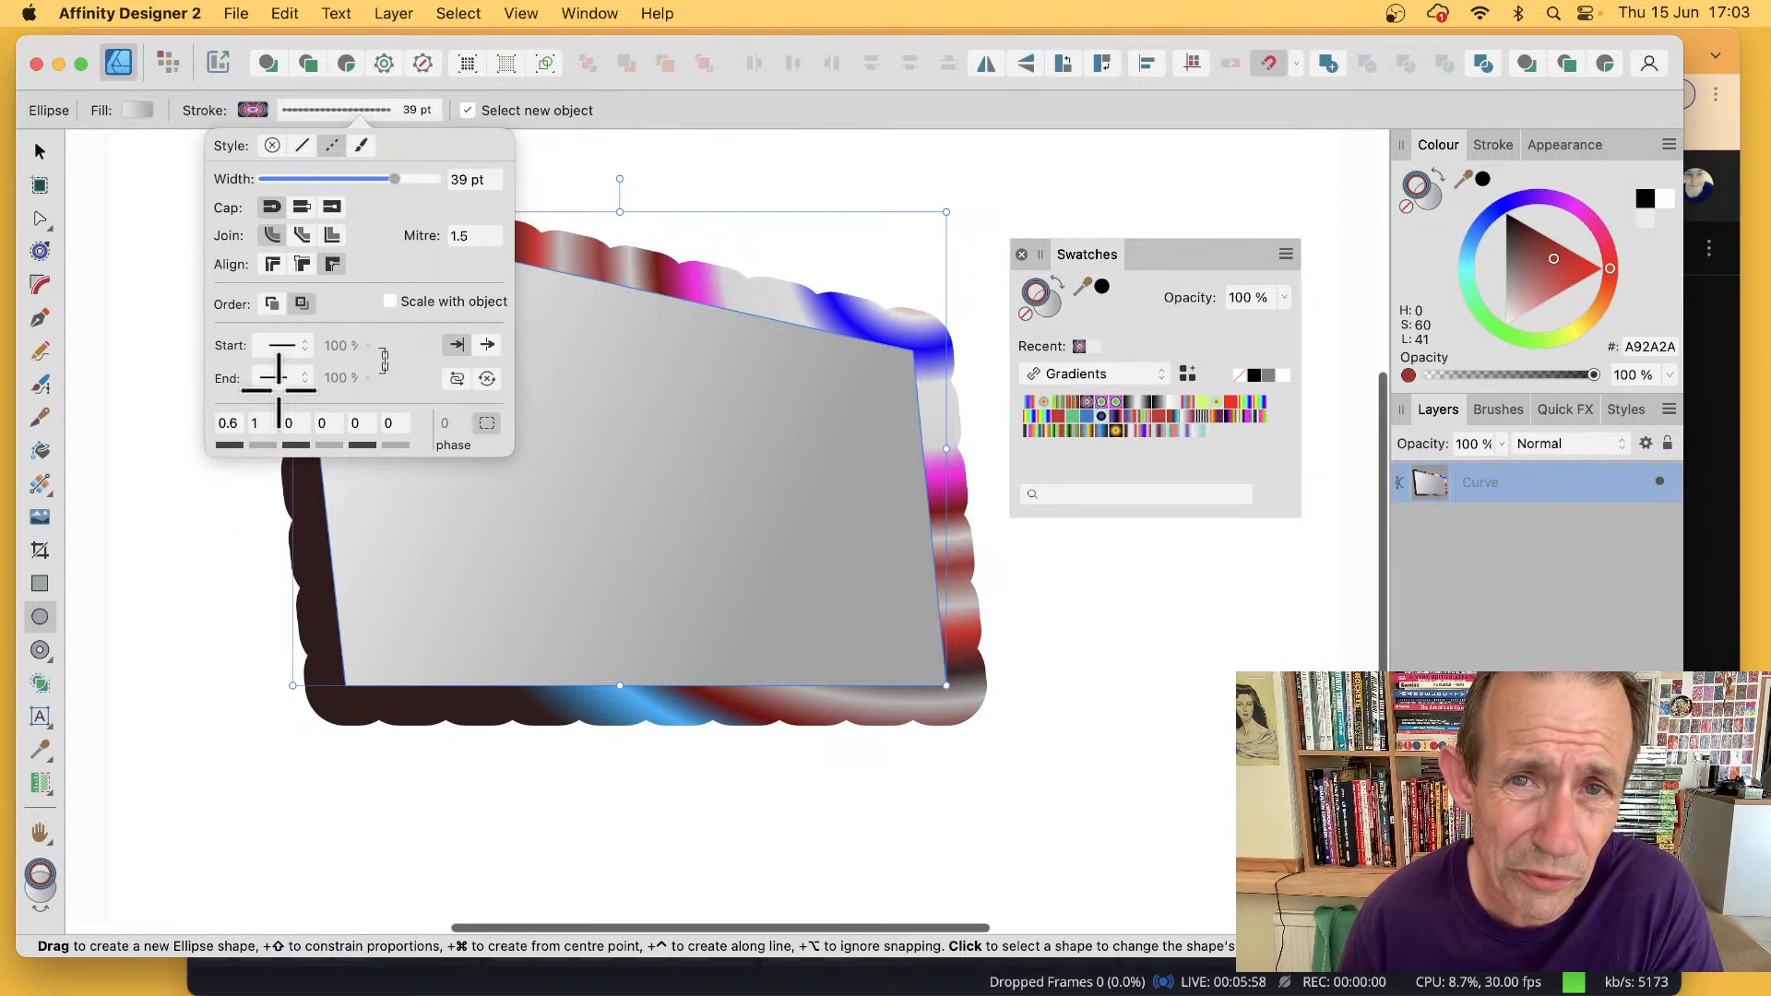
{"action": "mouse_move", "coordinate": [264, 447]}
{"action": "left_mouse_down"}
{"action": "mouse_move", "coordinate": [307, 445]}
{"action": "mouse_move", "coordinate": [316, 466]}
{"action": "mouse_move", "coordinate": [292, 445]}
{"action": "mouse_move", "coordinate": [435, 448]}
{"action": "mouse_move", "coordinate": [375, 451]}
{"action": "mouse_move", "coordinate": [356, 427]}
{"action": "mouse_move", "coordinate": [392, 441]}
{"action": "left_mouse_up"}
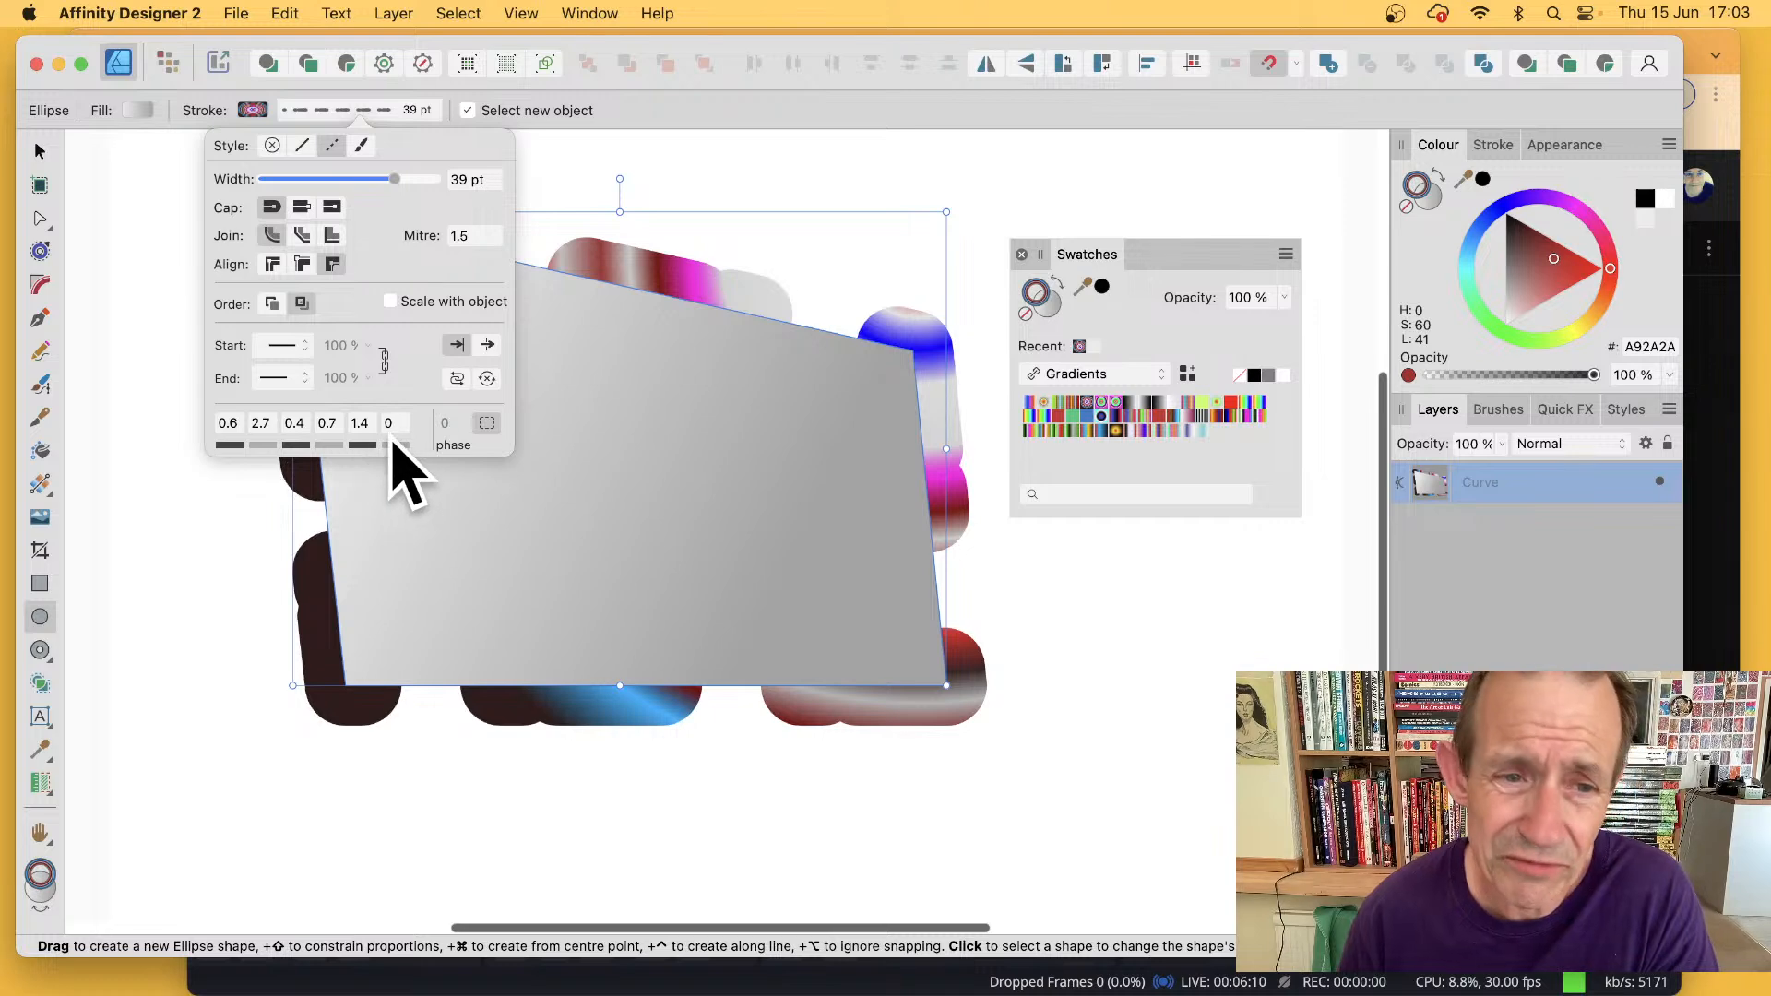
- Toggle the balanced dash pattern repeatedly to compare the corners, leaving it switched off
{"action": "left_click", "coordinate": [487, 424]}
{"action": "left_click", "coordinate": [486, 424]}
{"action": "left_click", "coordinate": [486, 424]}
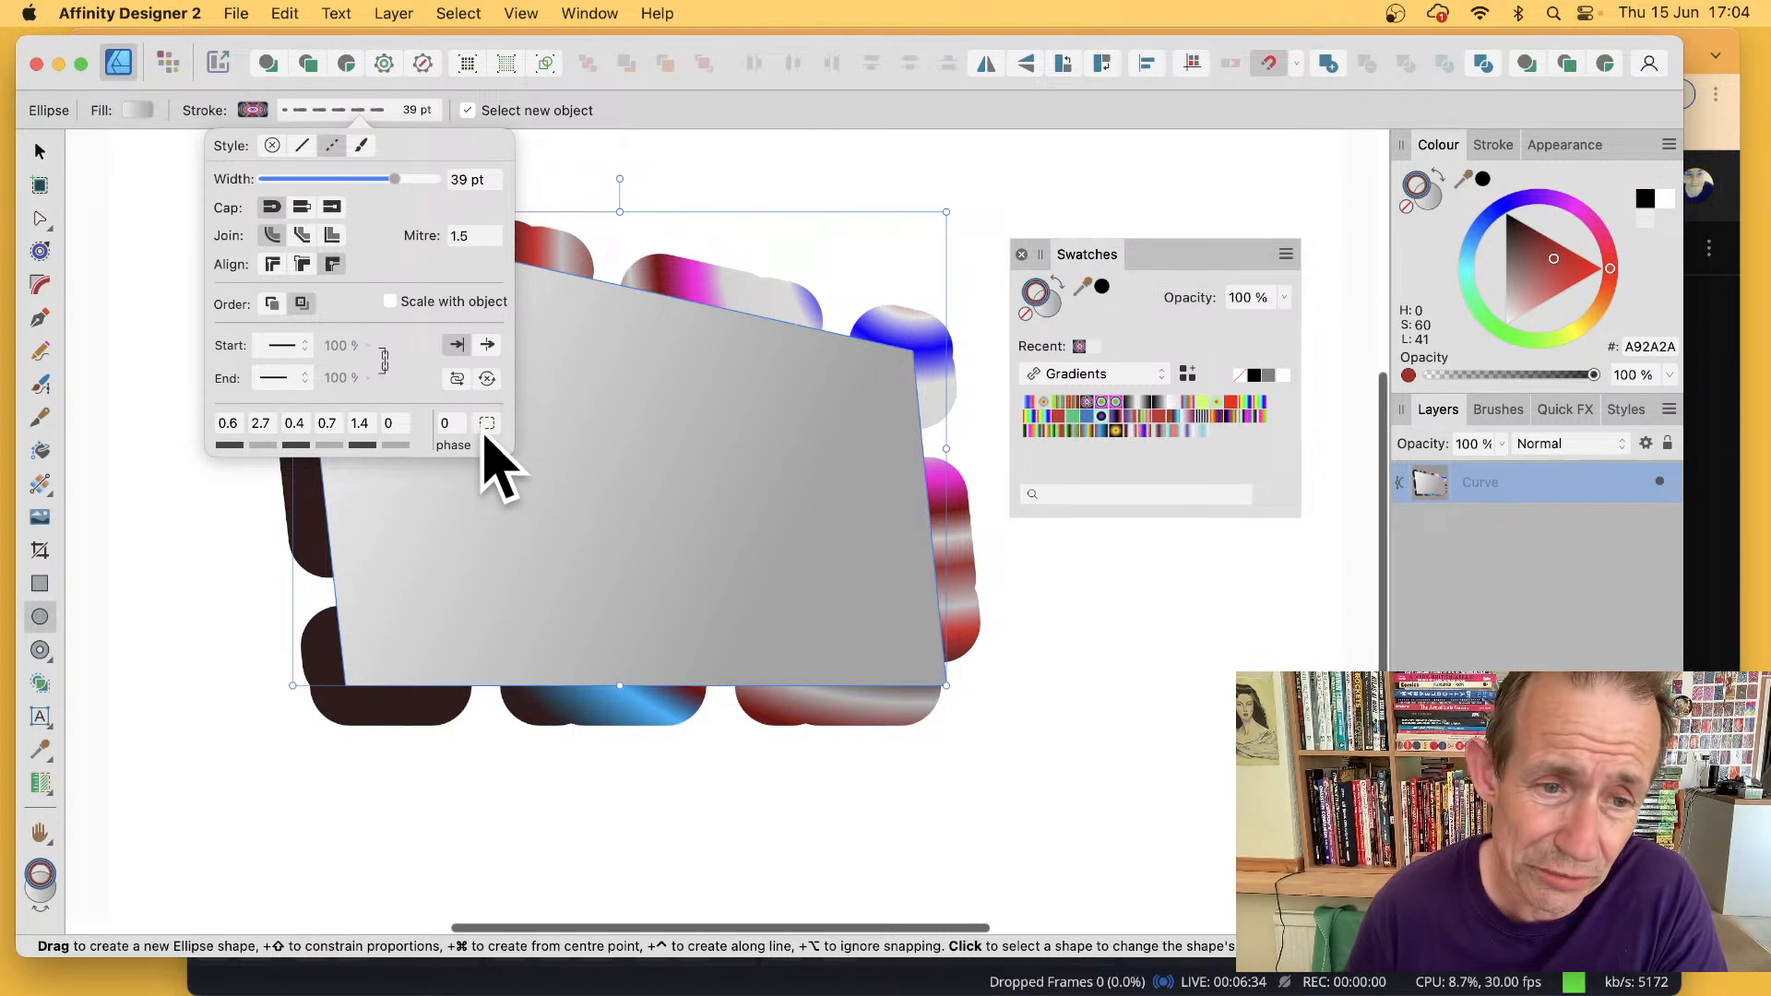
{"action": "left_click", "coordinate": [486, 423]}
{"action": "left_click", "coordinate": [486, 424]}
{"action": "left_click", "coordinate": [486, 423]}
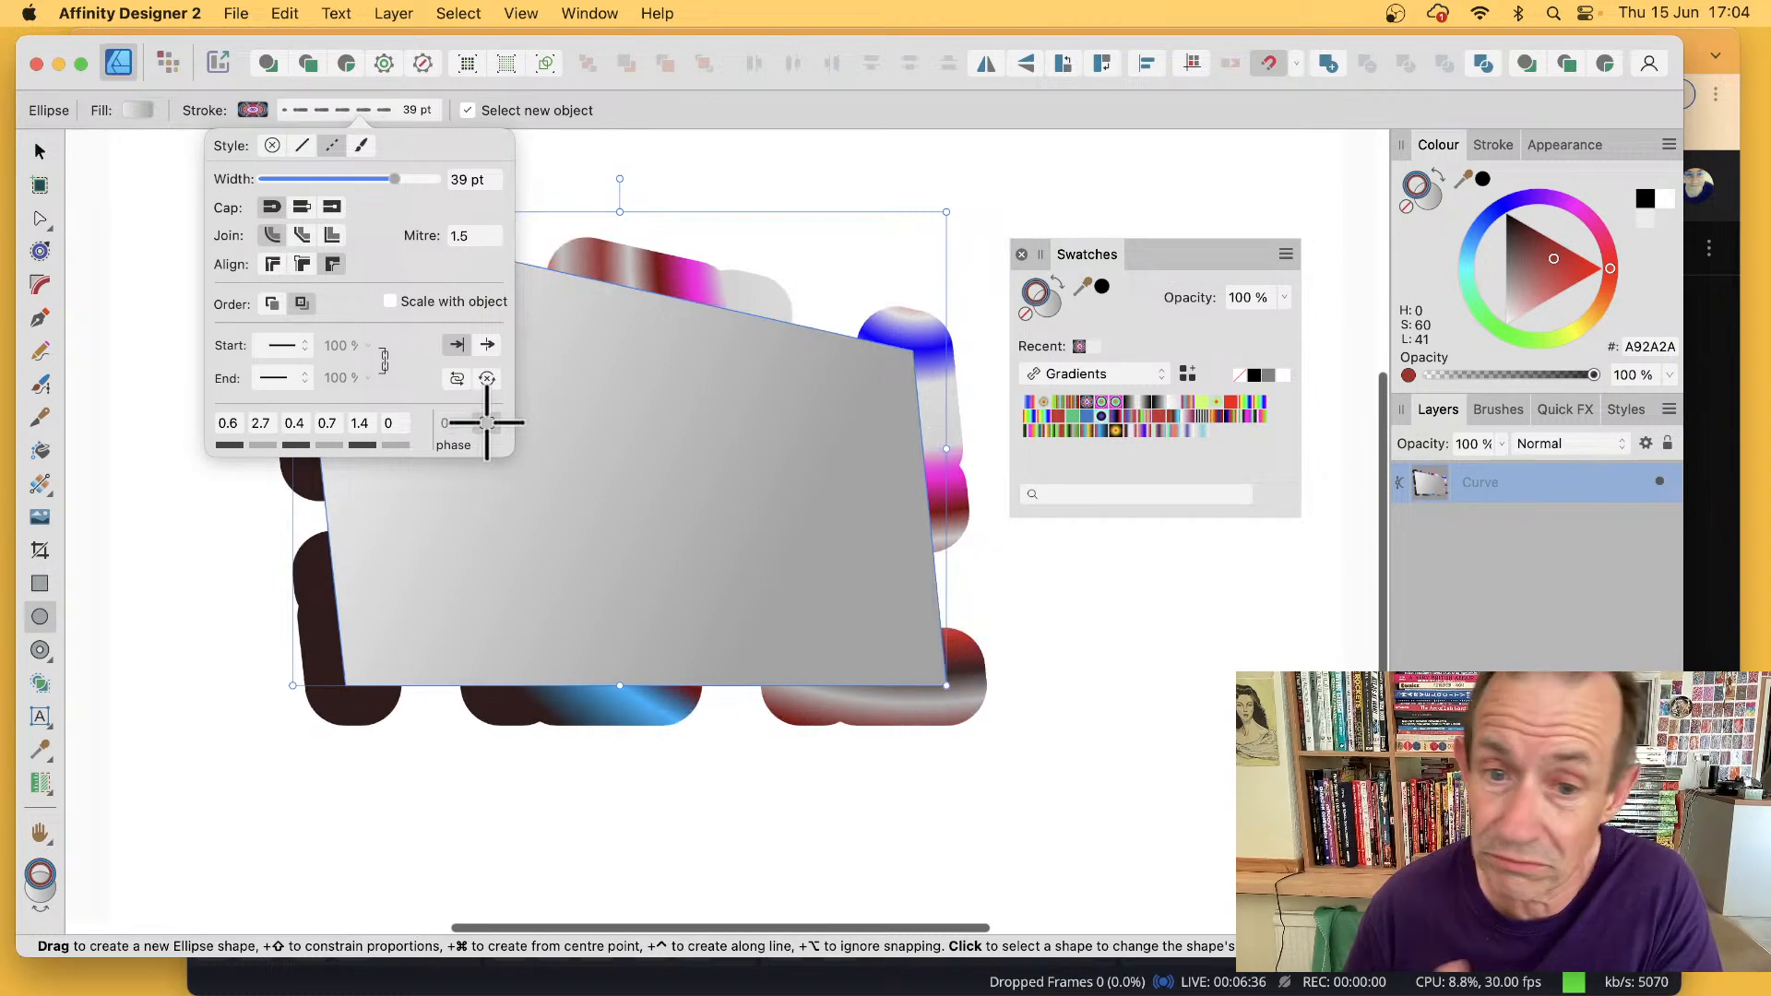
{"action": "left_click", "coordinate": [487, 422]}
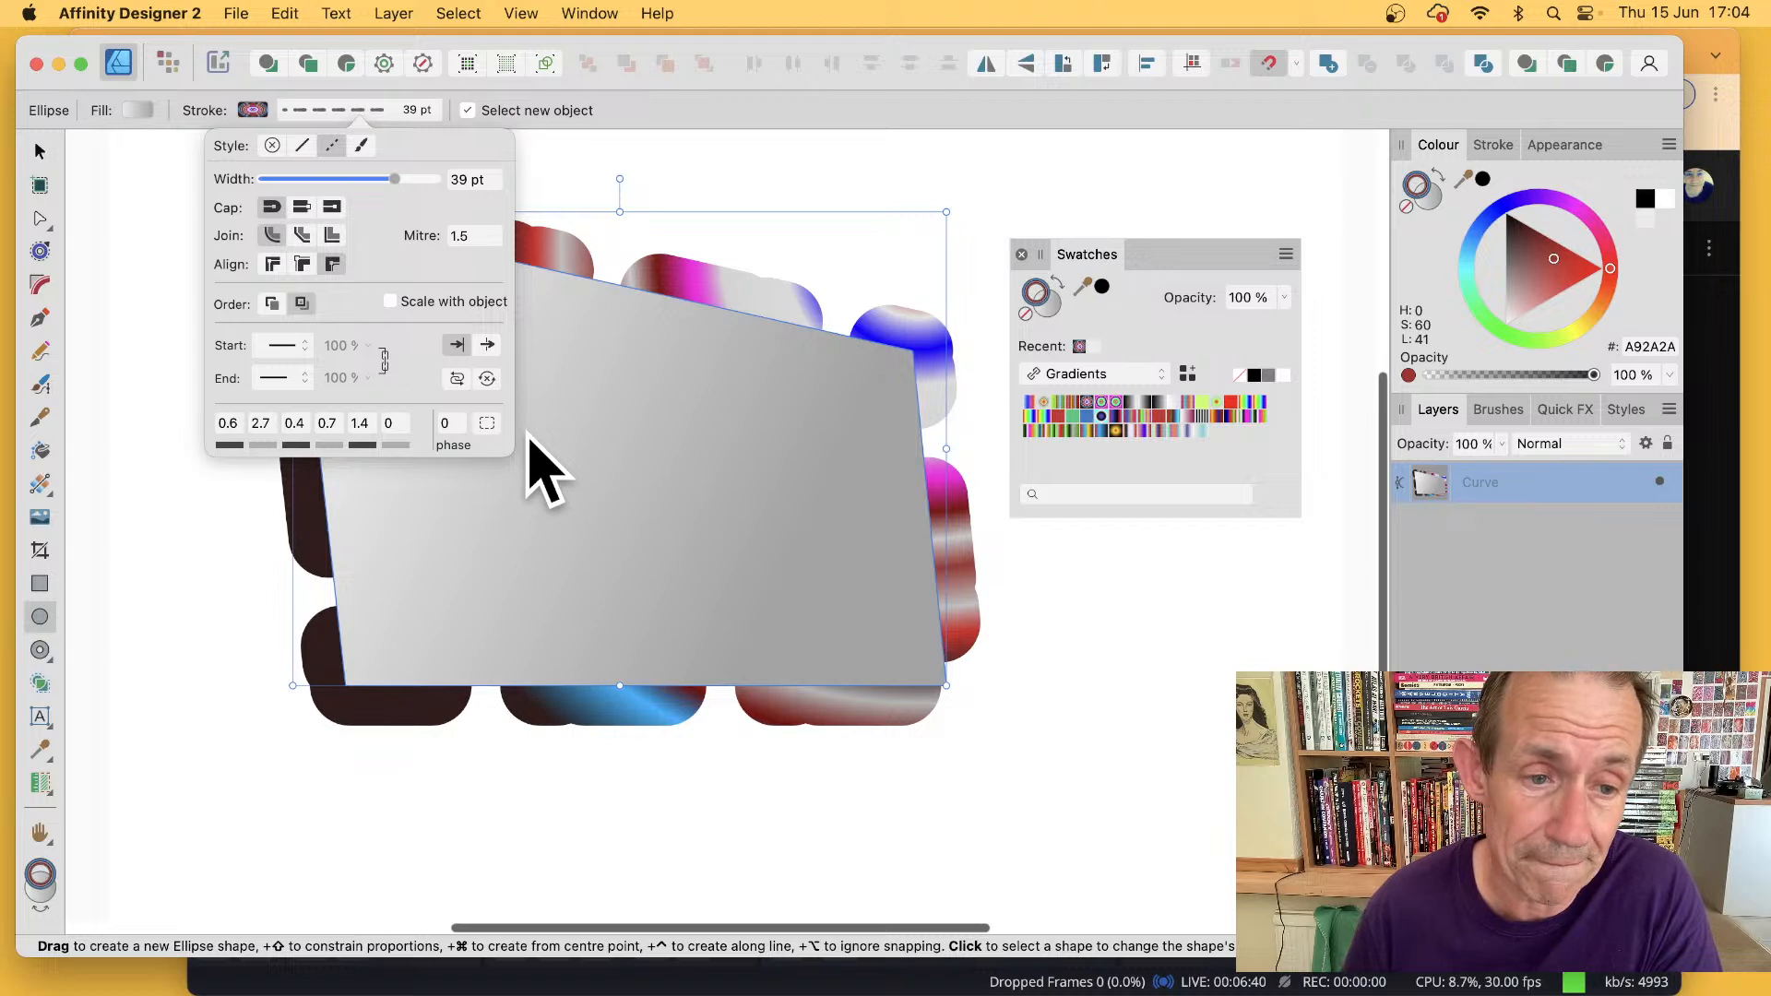
- Try dash phase values from 2 upward, finishing at 12, and turn the balanced dash pattern back on
{"action": "left_click_drag", "start_coordinate": [451, 424], "coordinate": [421, 429]}
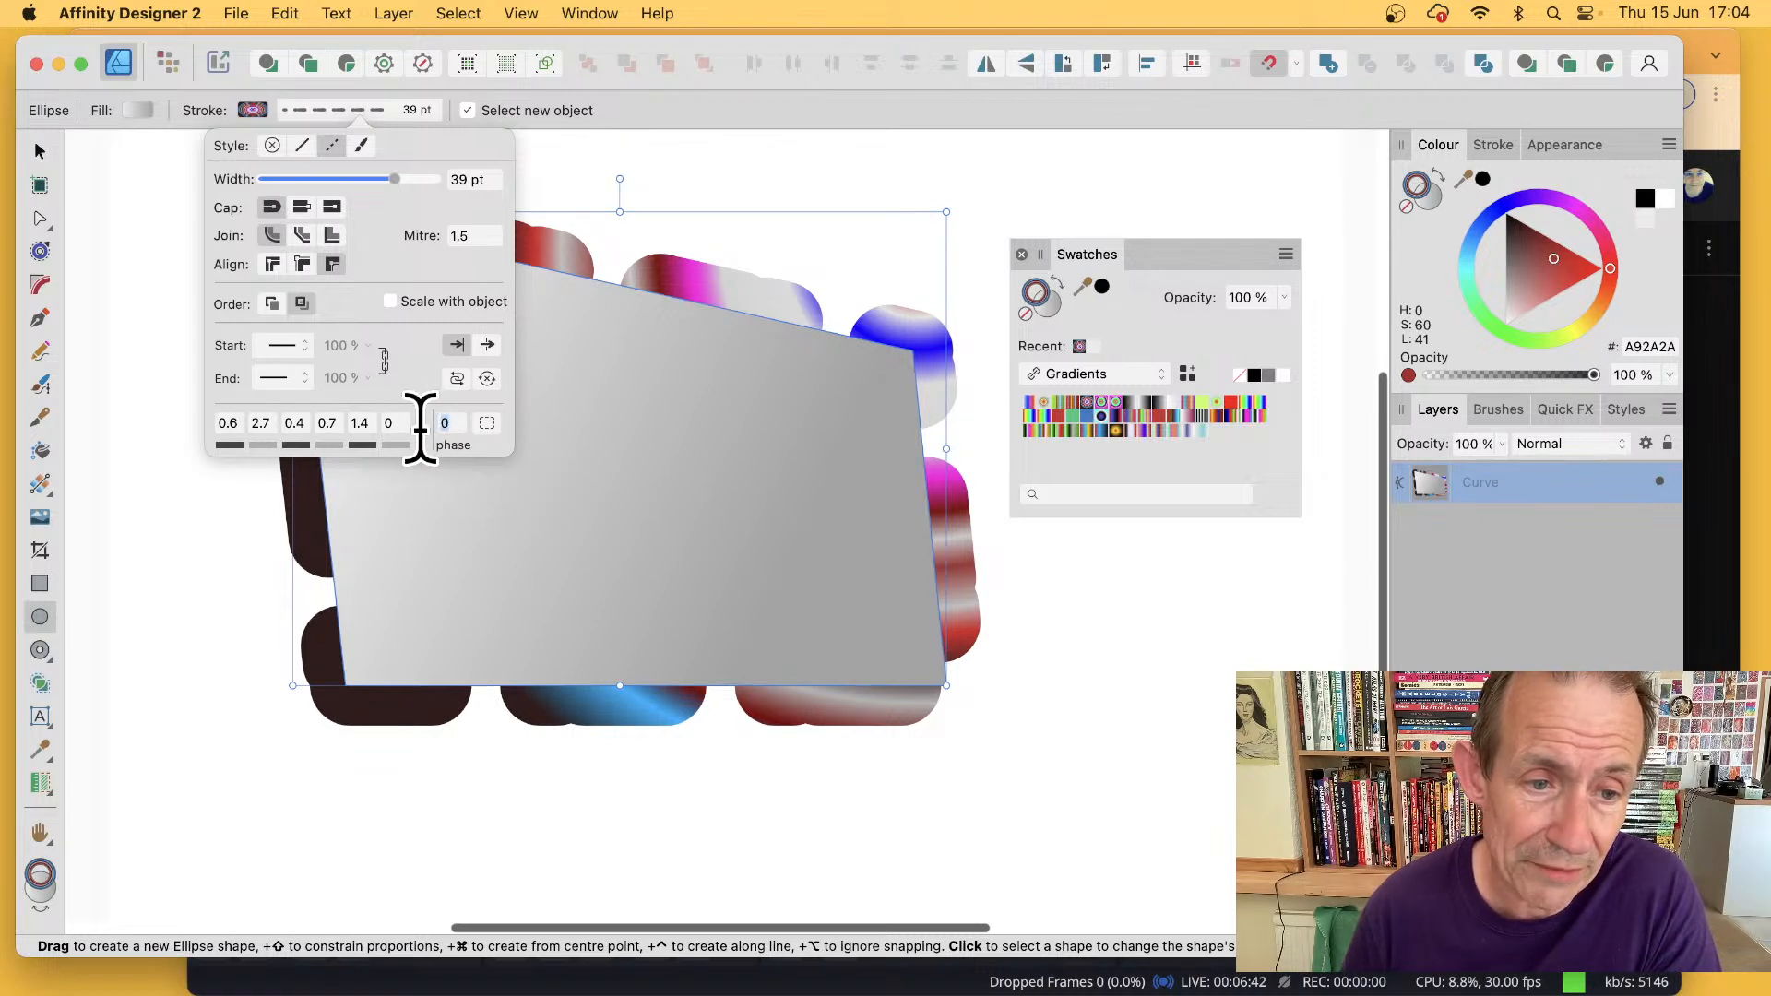
{"action": "type", "text": "2"}
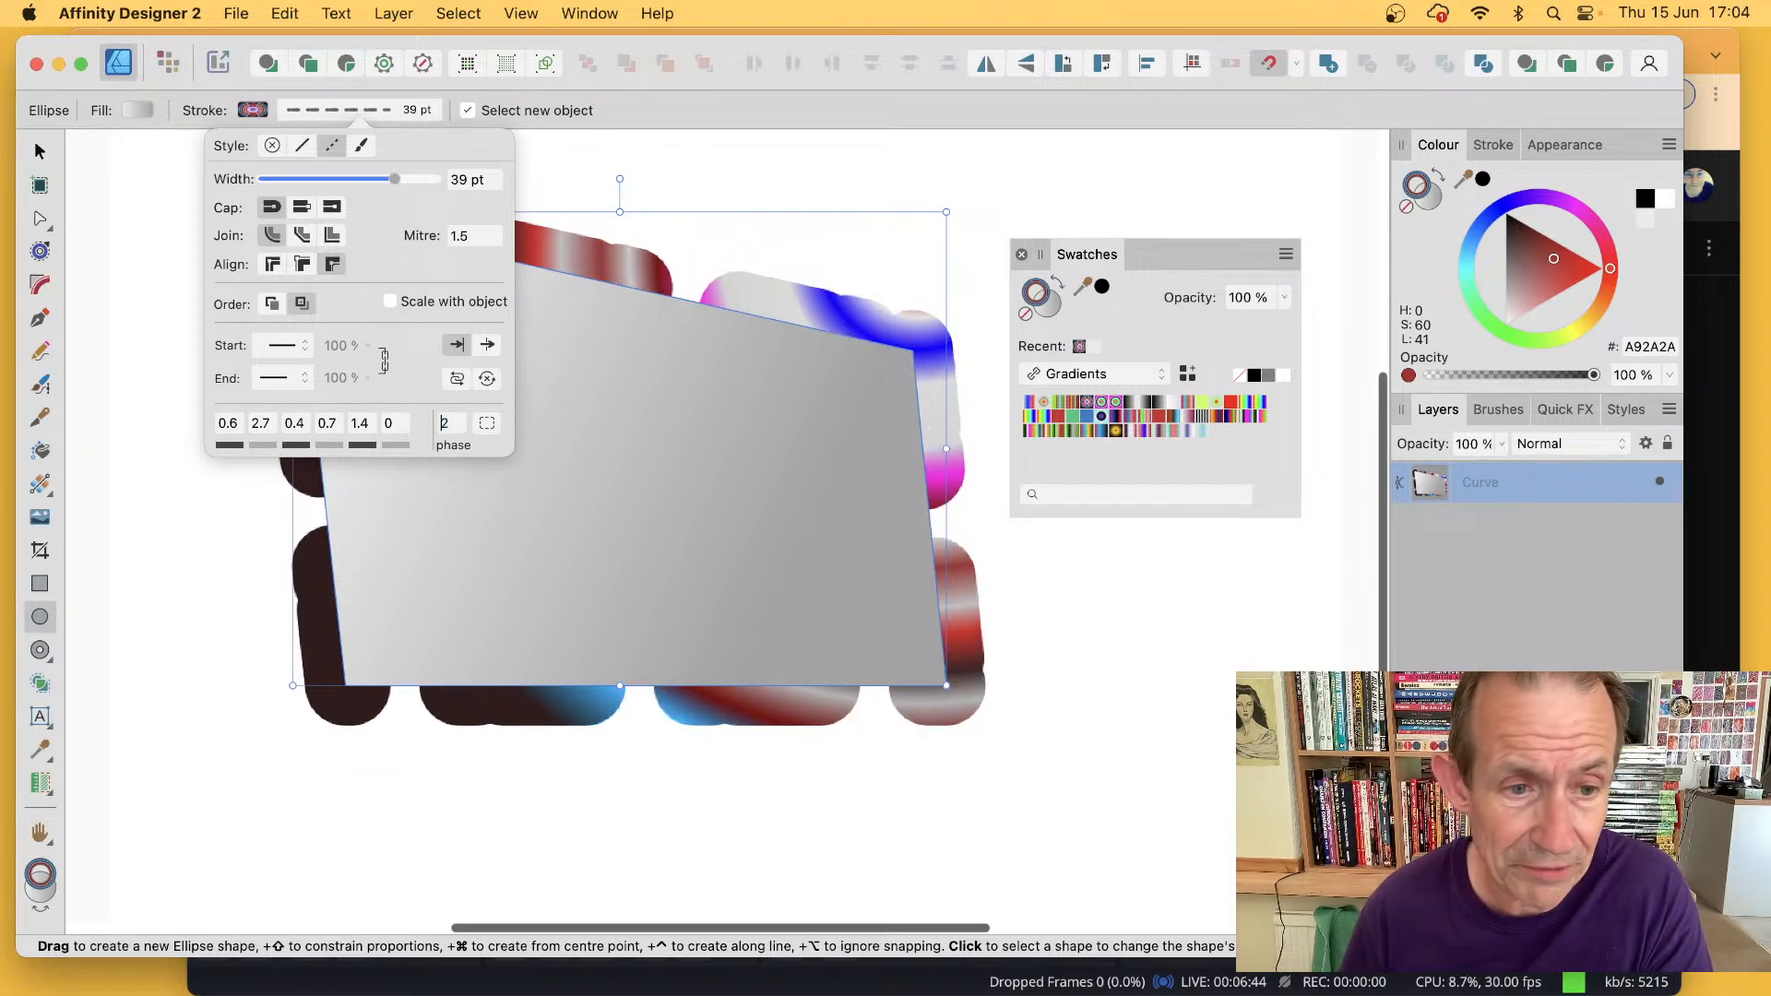
{"action": "key", "text": "Up"}
{"action": "key", "text": "Up"}
{"action": "key", "text": "Up"}
{"action": "key", "text": "Up"}
{"action": "key", "text": "Up"}
{"action": "key", "text": "Up"}
{"action": "key", "text": "Up"}
{"action": "key", "text": "Up"}
{"action": "key", "text": "Up"}
{"action": "key", "text": "Up"}
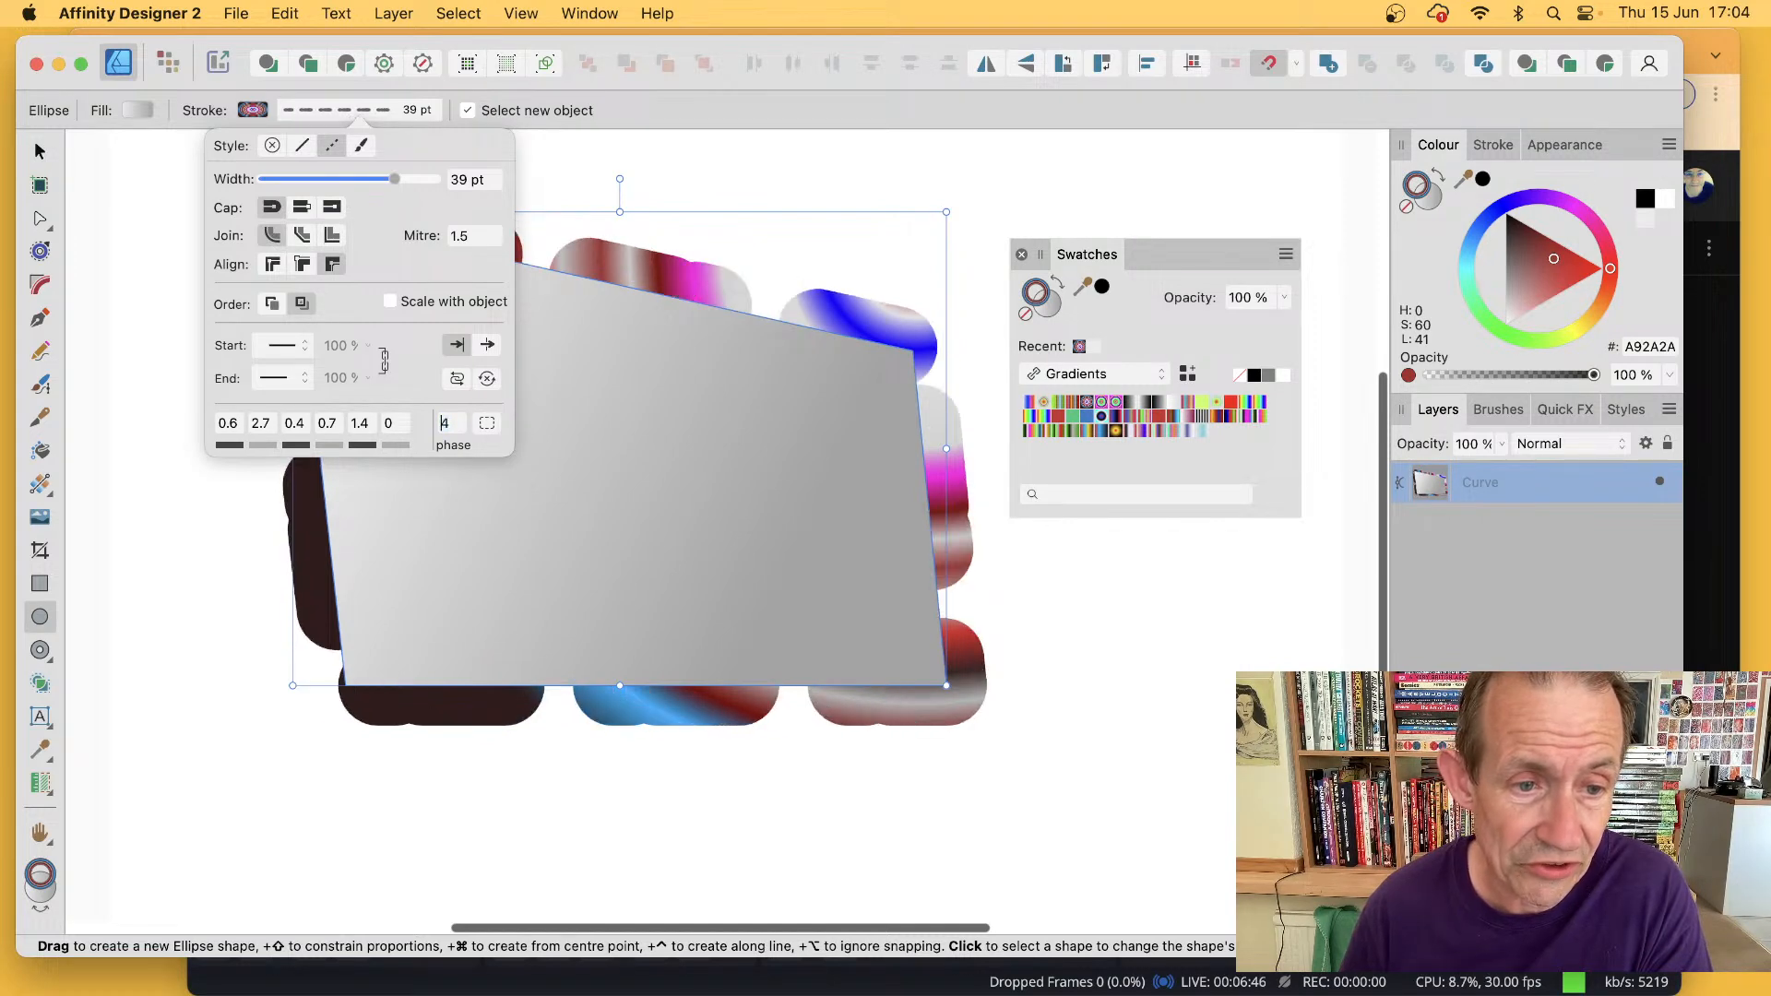
{"action": "key", "text": "Down"}
{"action": "key", "text": "Down"}
{"action": "key", "text": "Down"}
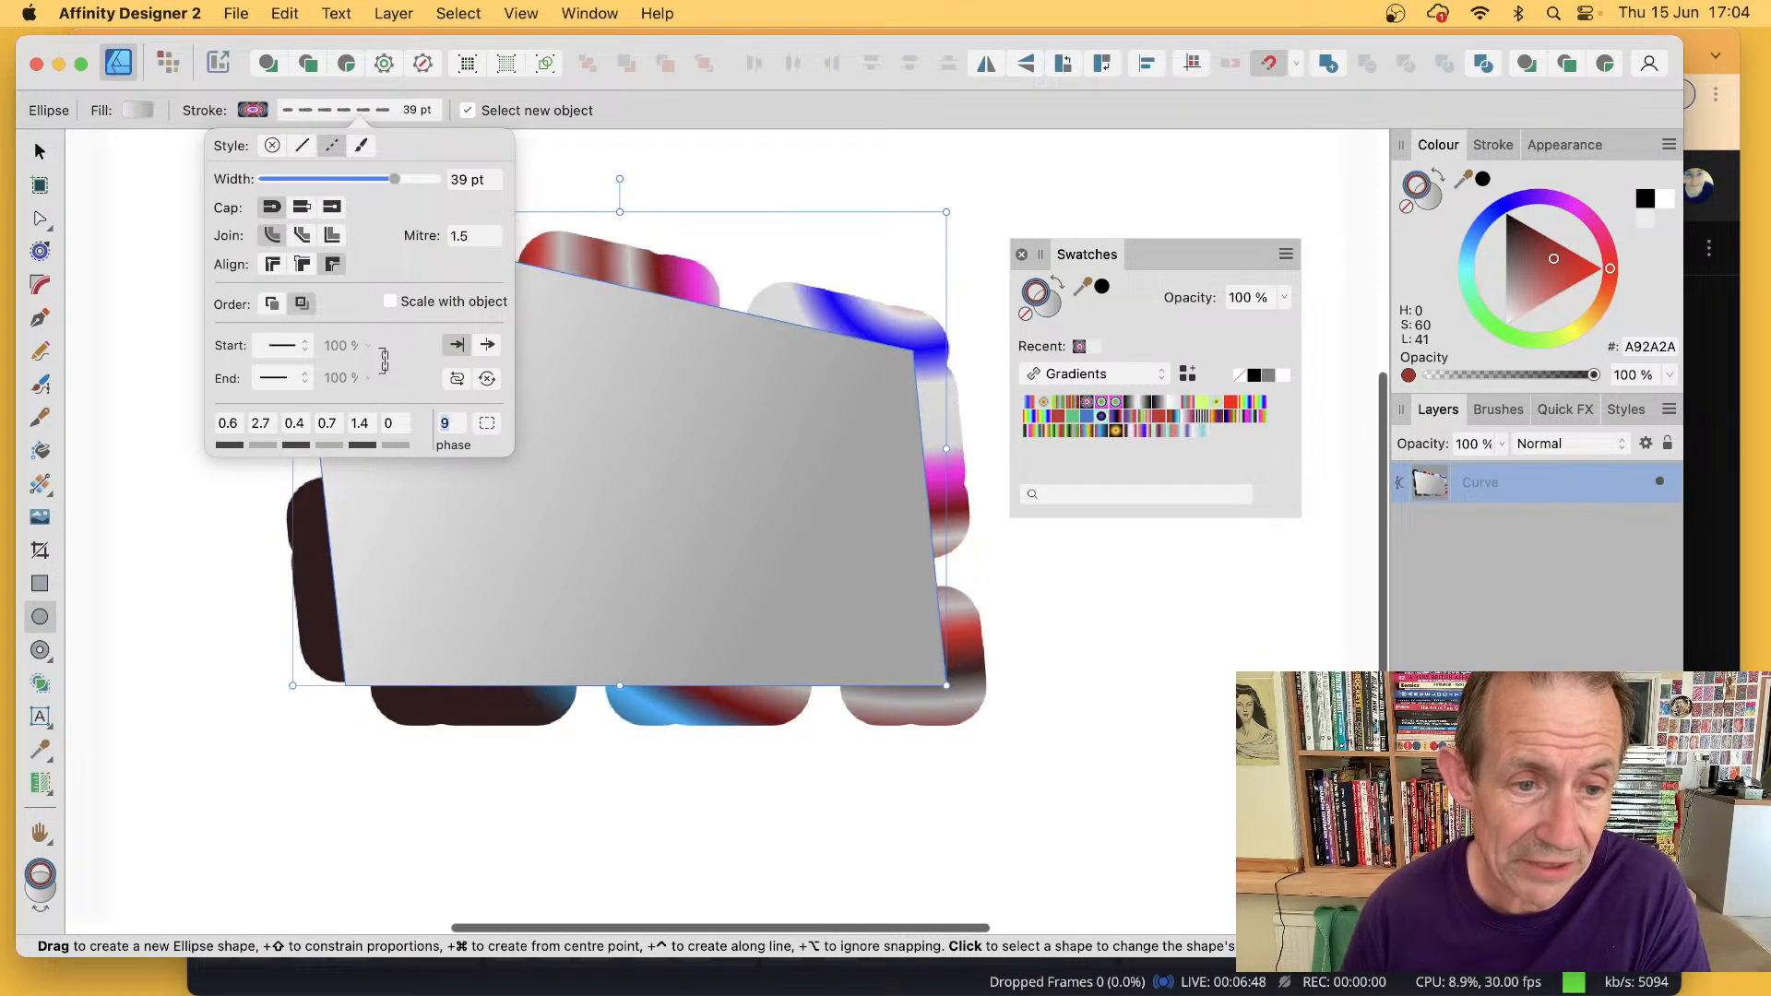
{"action": "key", "text": "Tab"}
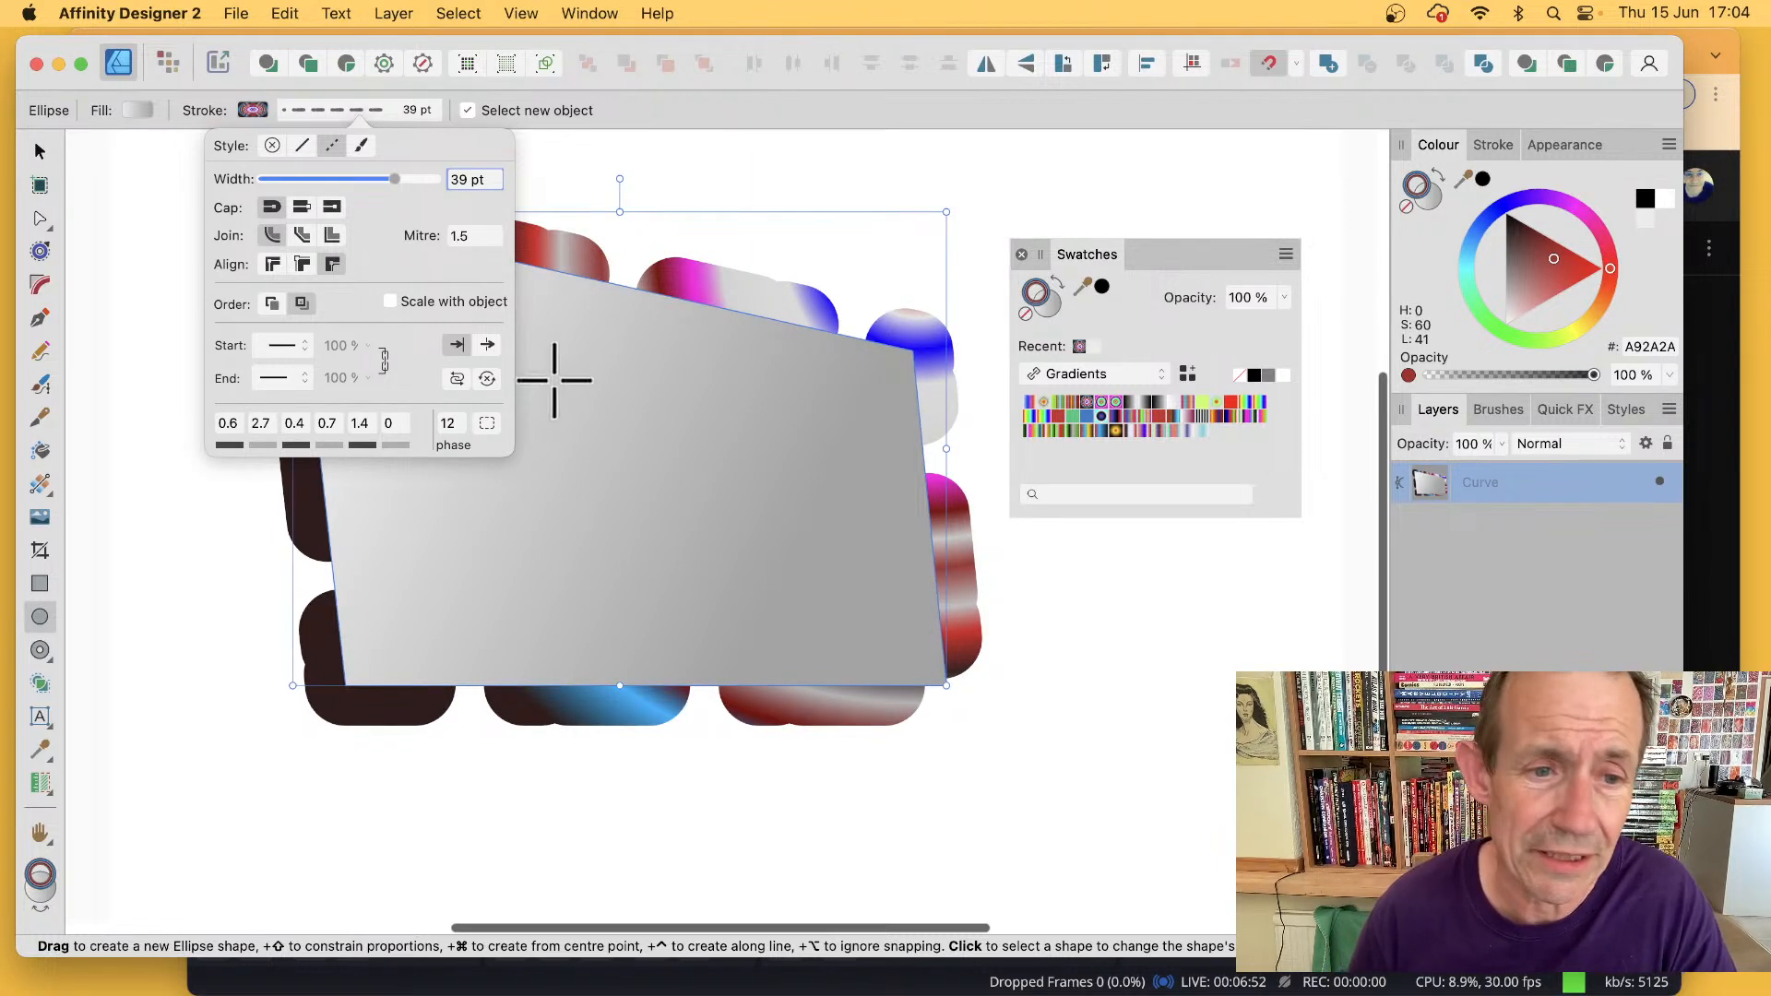
{"action": "left_click", "coordinate": [487, 423]}
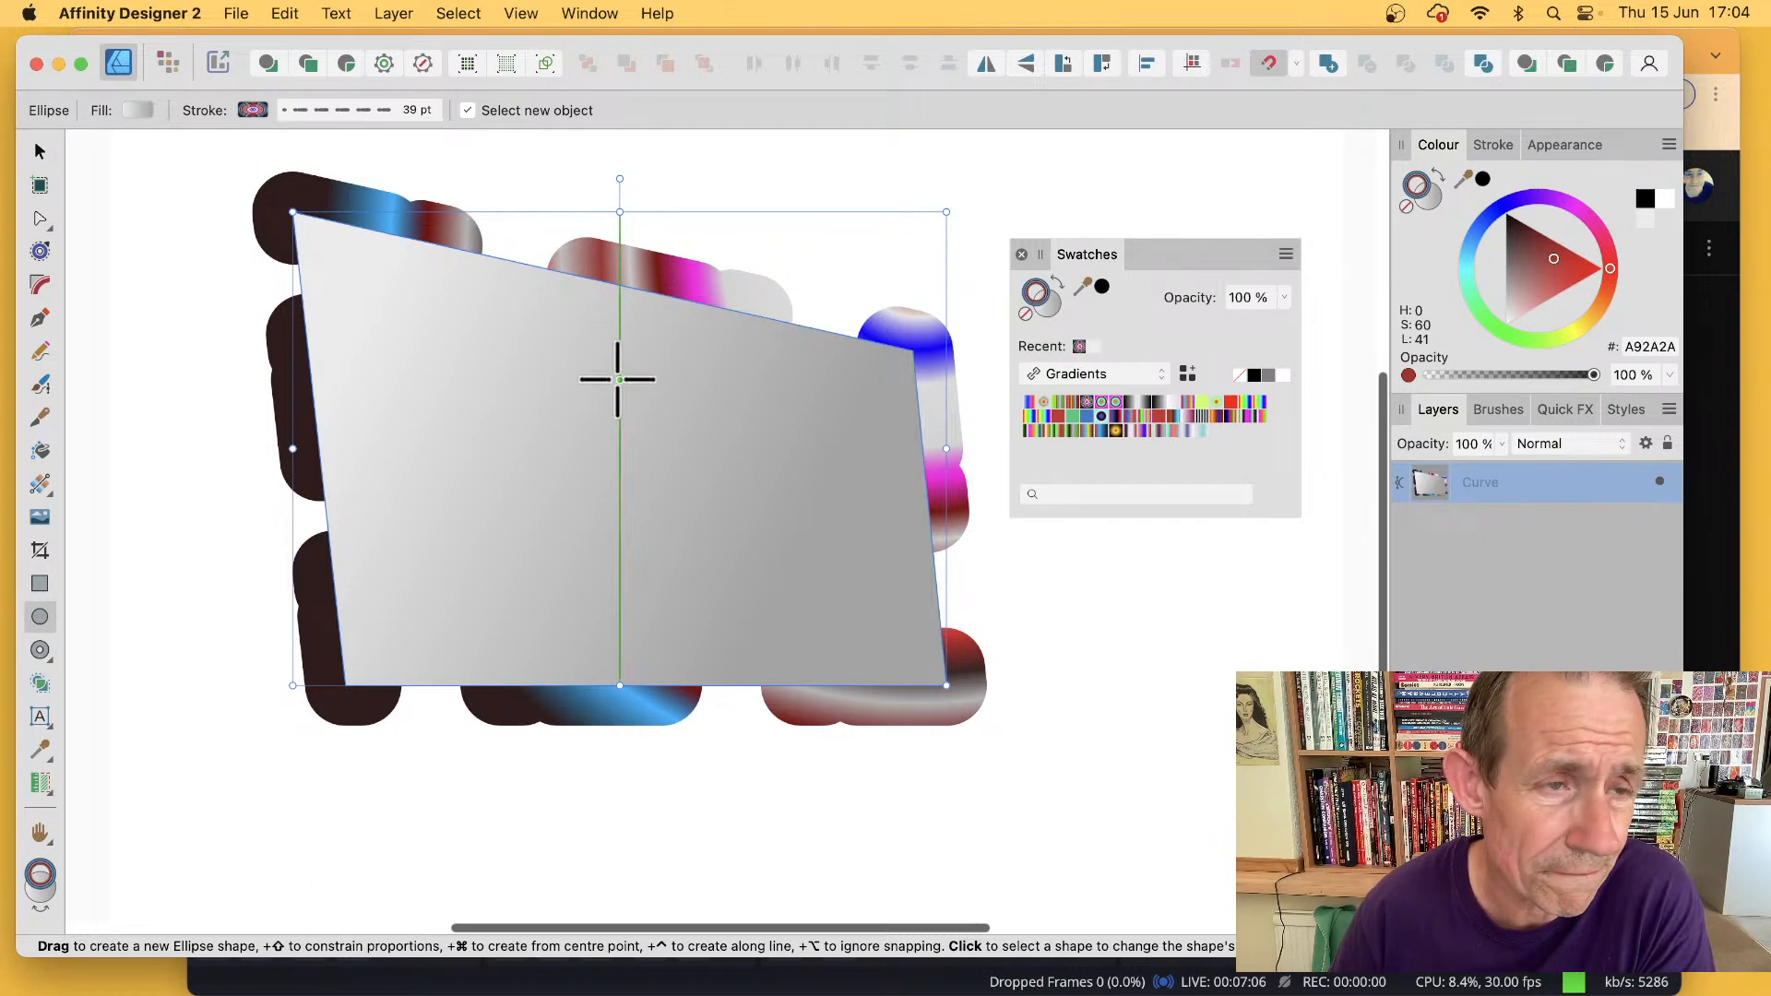
- Review the document's PDF export settings and dismiss them without exporting
{"action": "left_click", "coordinate": [237, 14]}
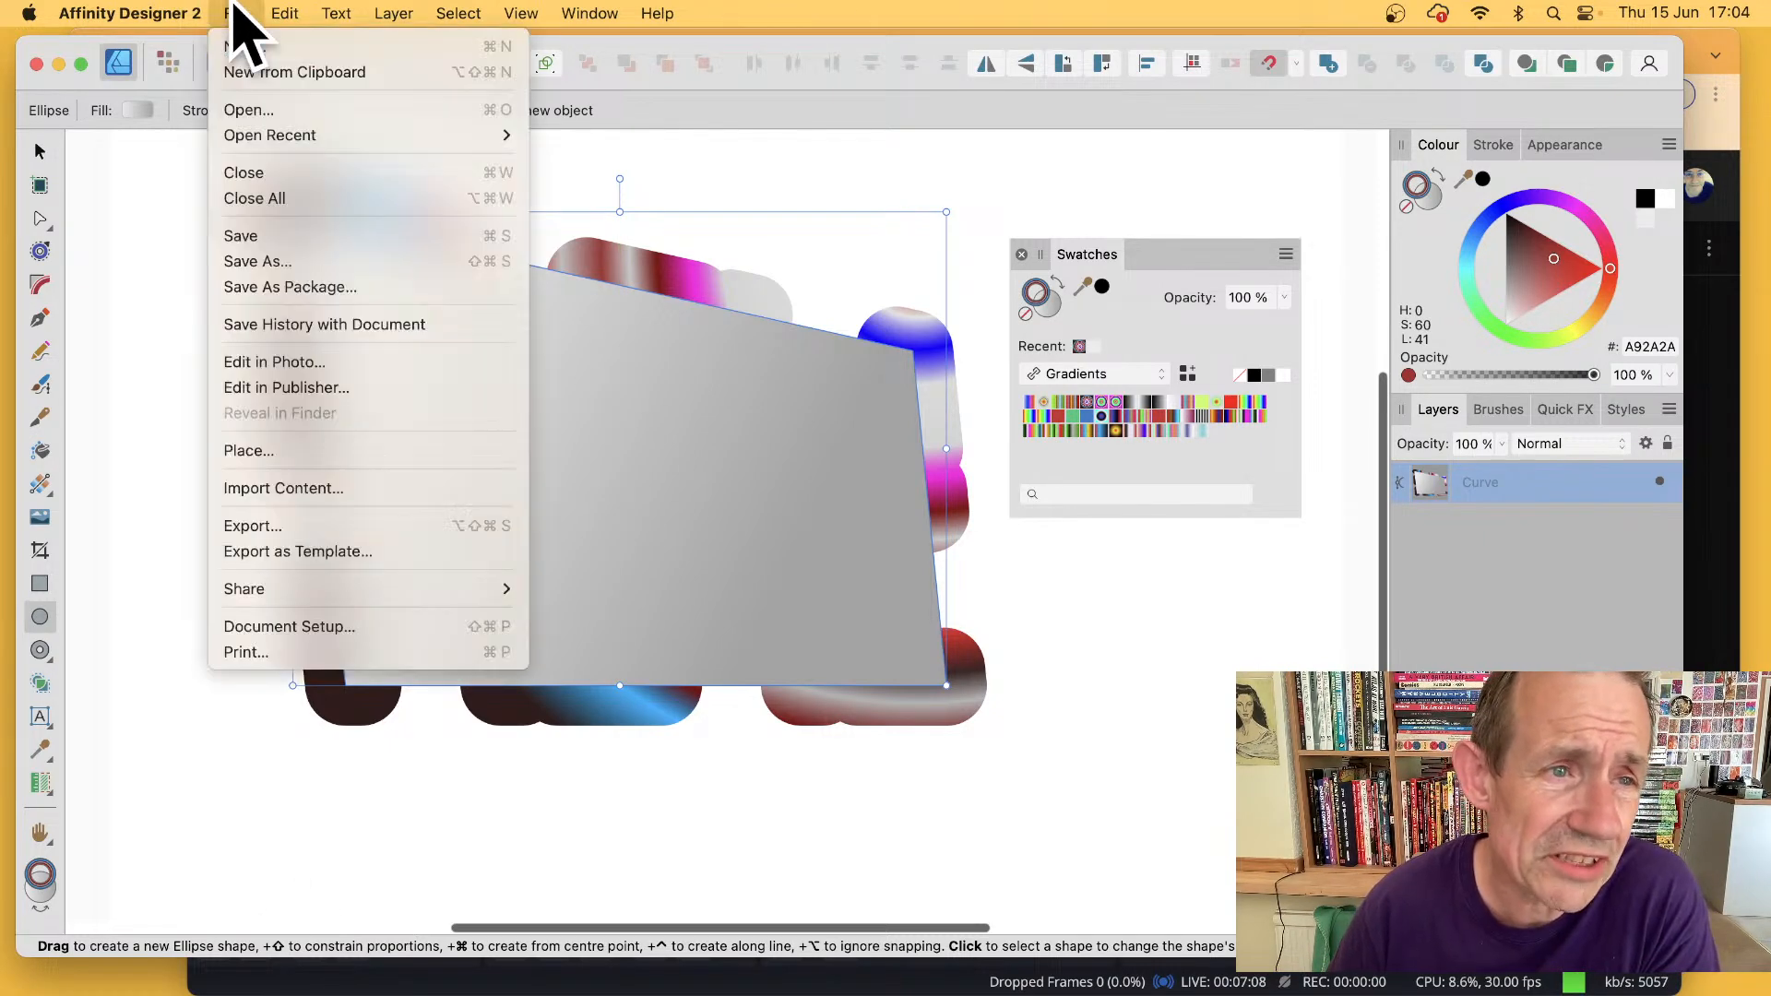
{"action": "left_click", "coordinate": [281, 527]}
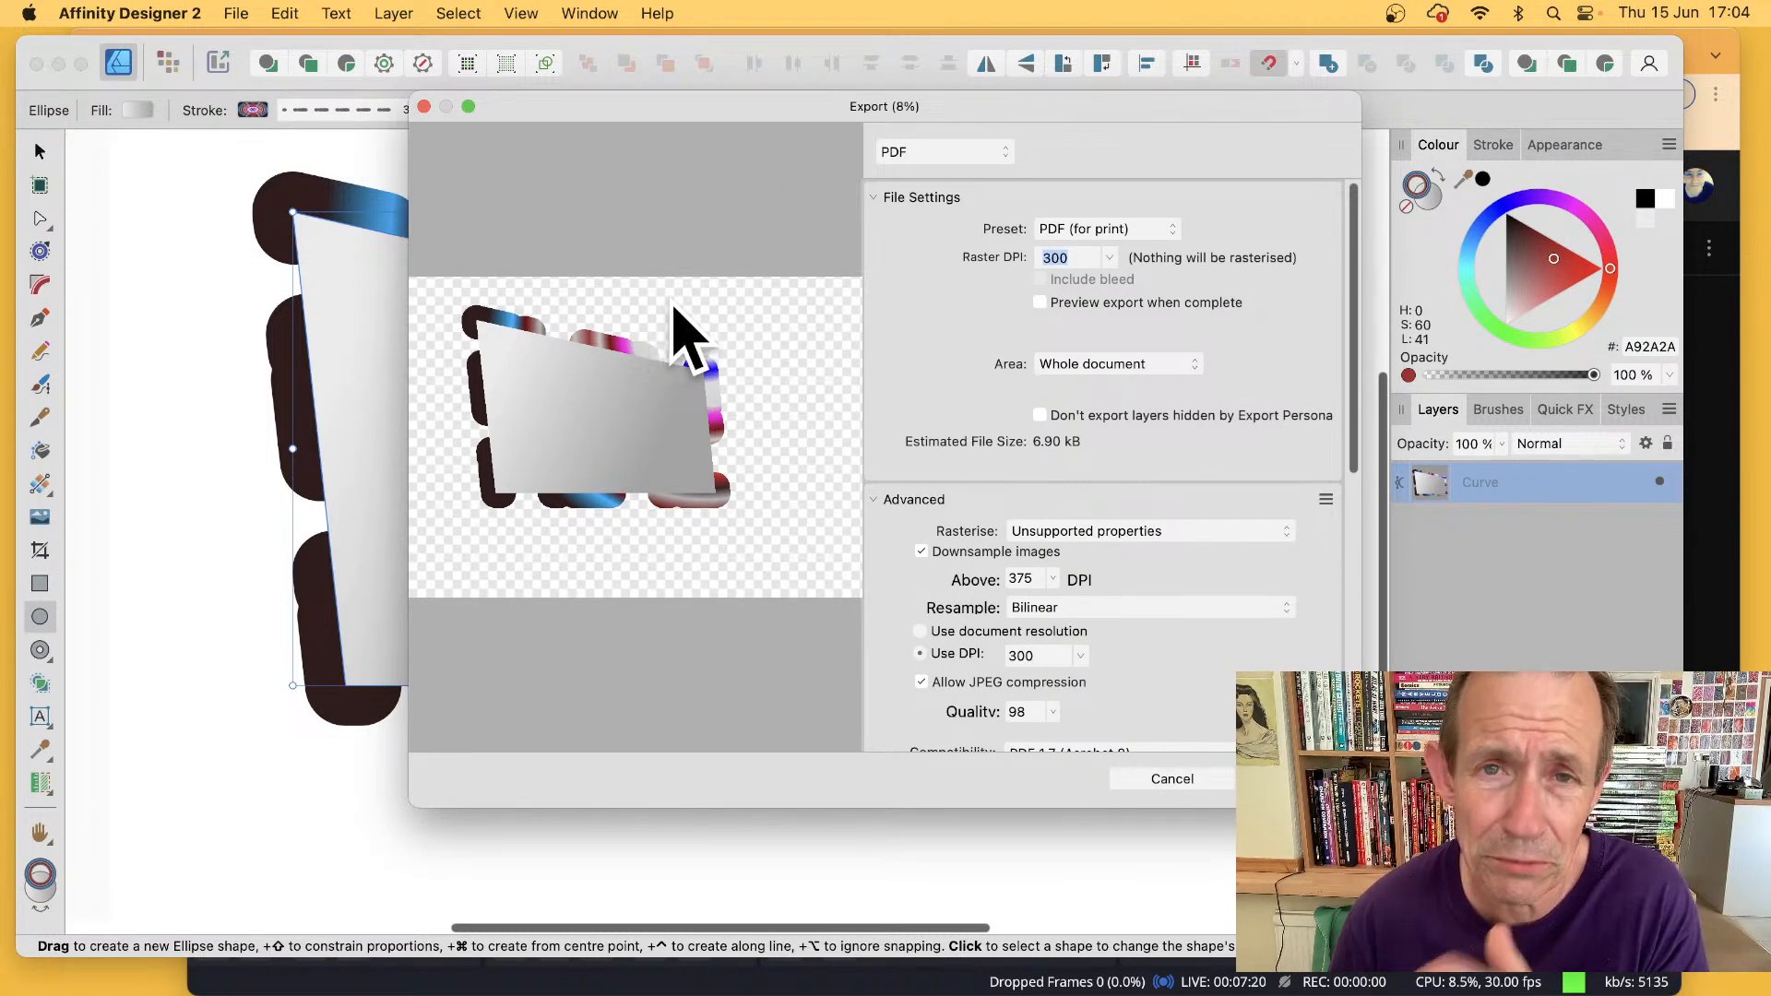
{"action": "left_click", "coordinate": [1197, 778]}
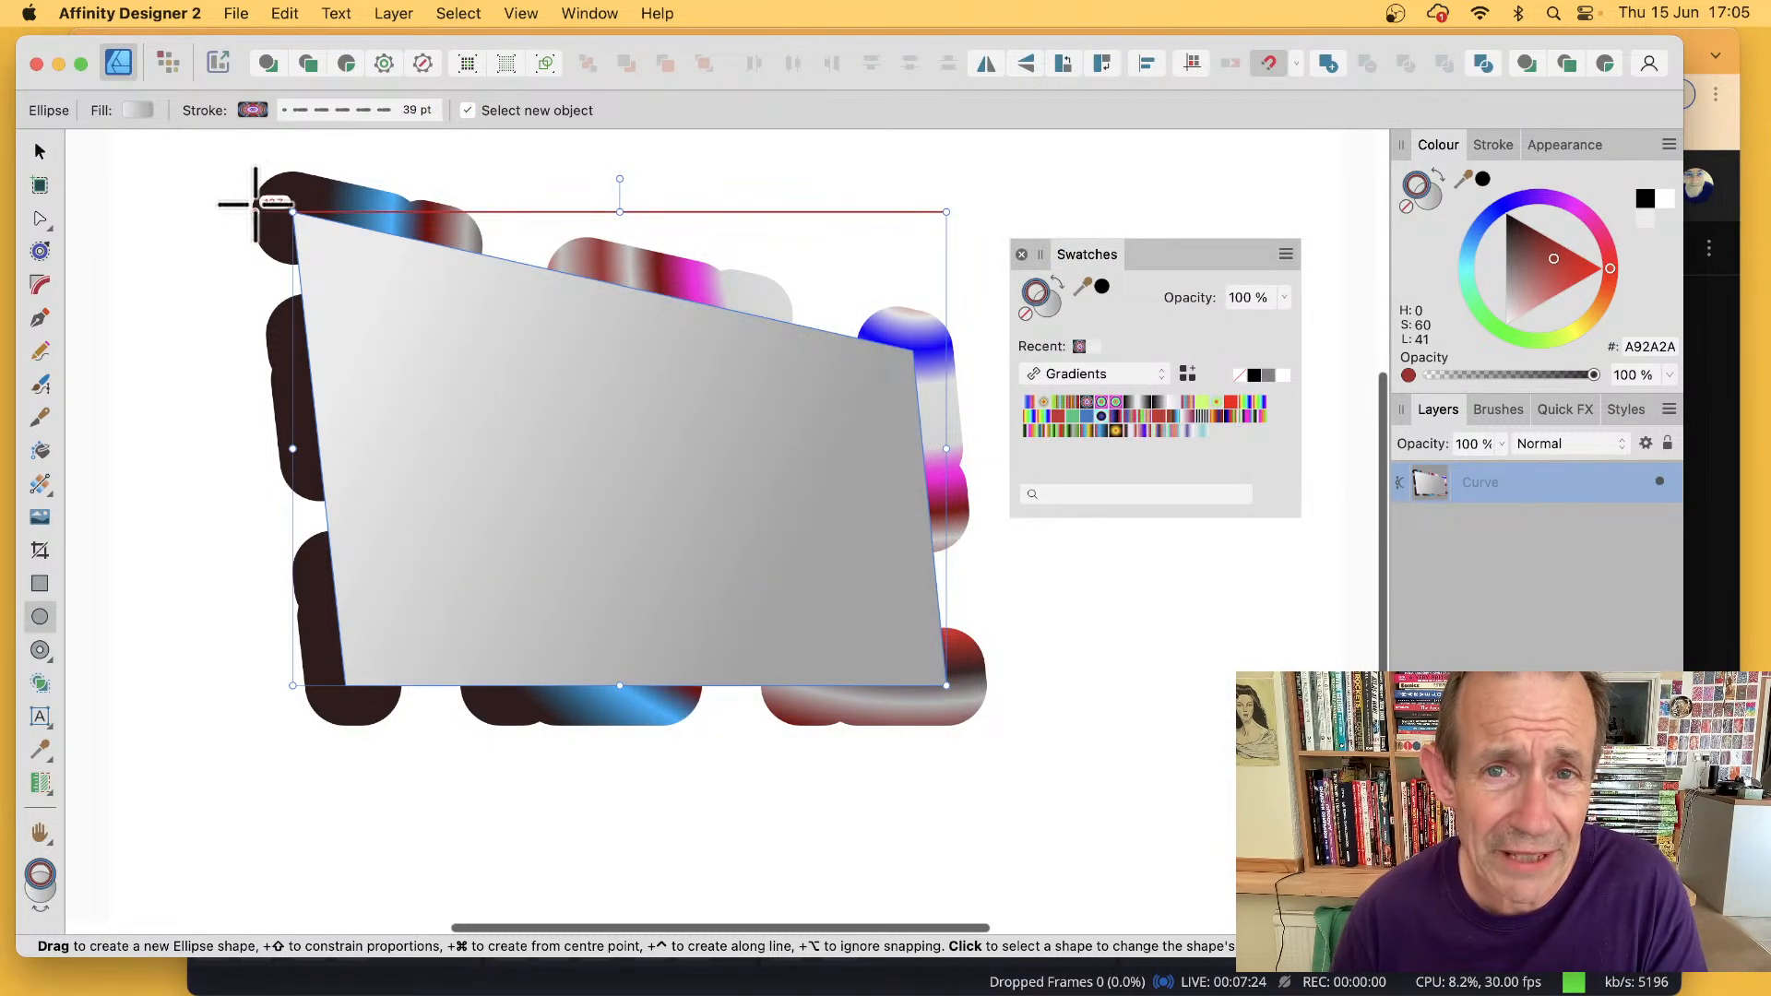
- Expand the curve's dashed stroke into a separate filled shape
{"action": "left_click", "coordinate": [401, 15]}
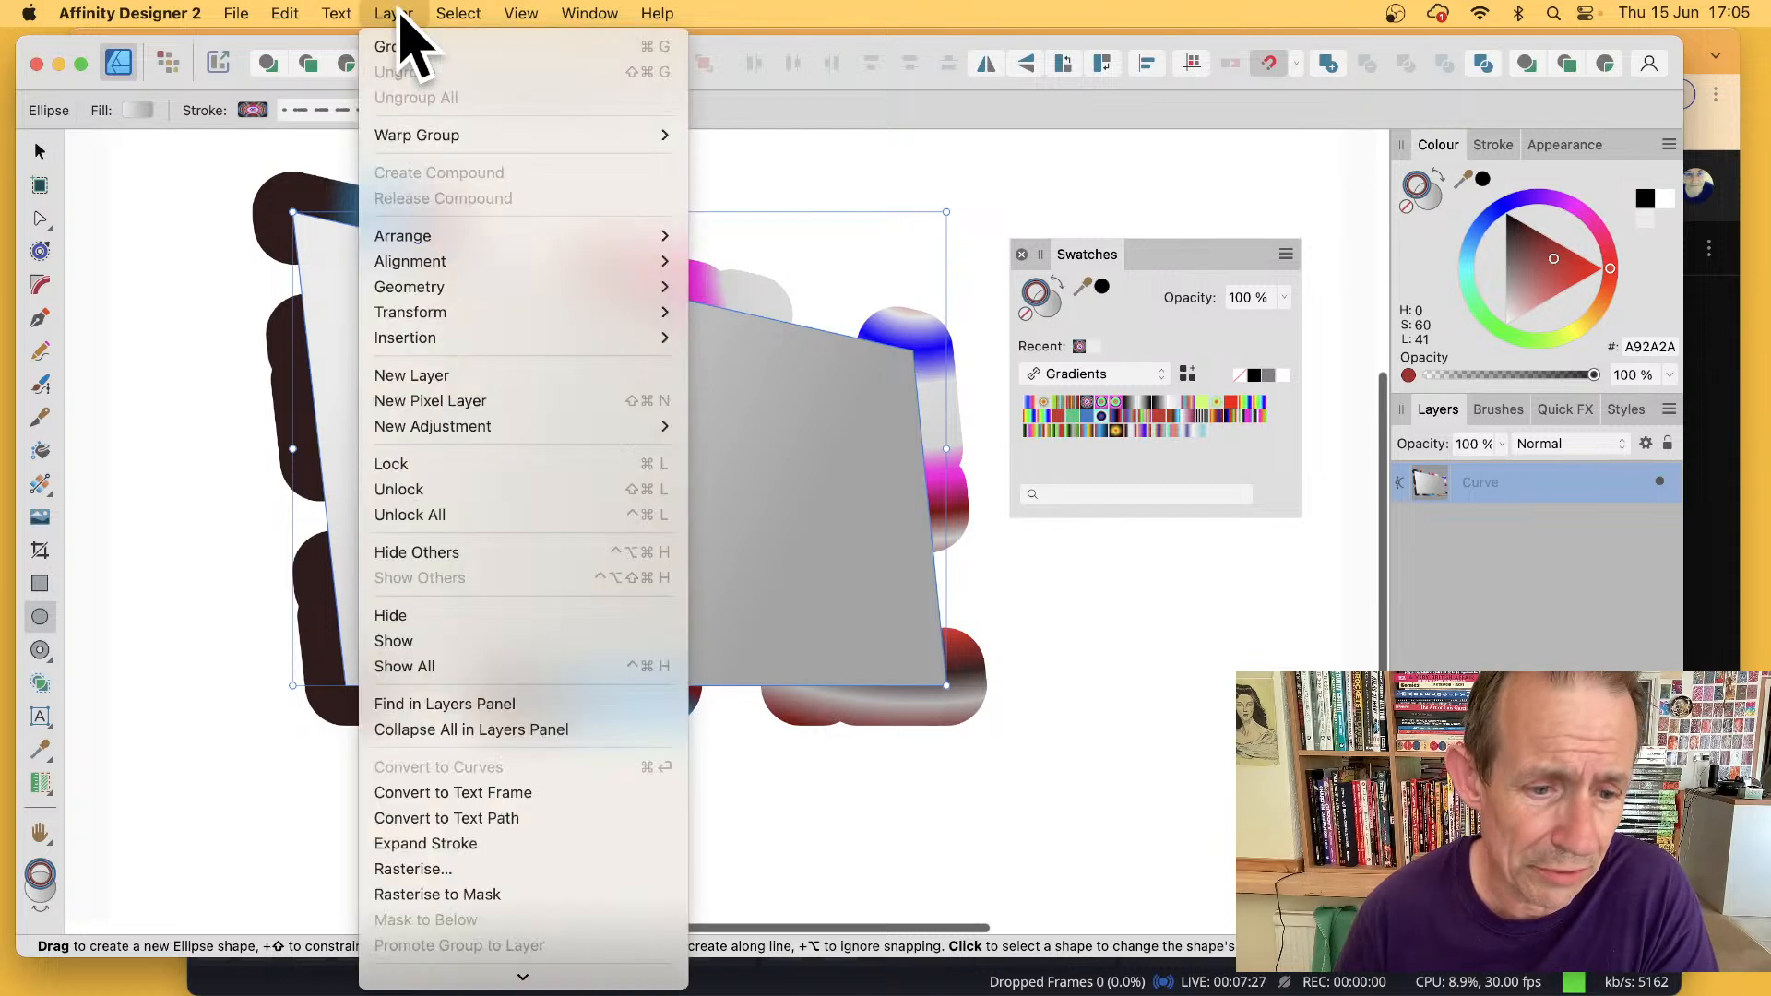
{"action": "left_click", "coordinate": [505, 843]}
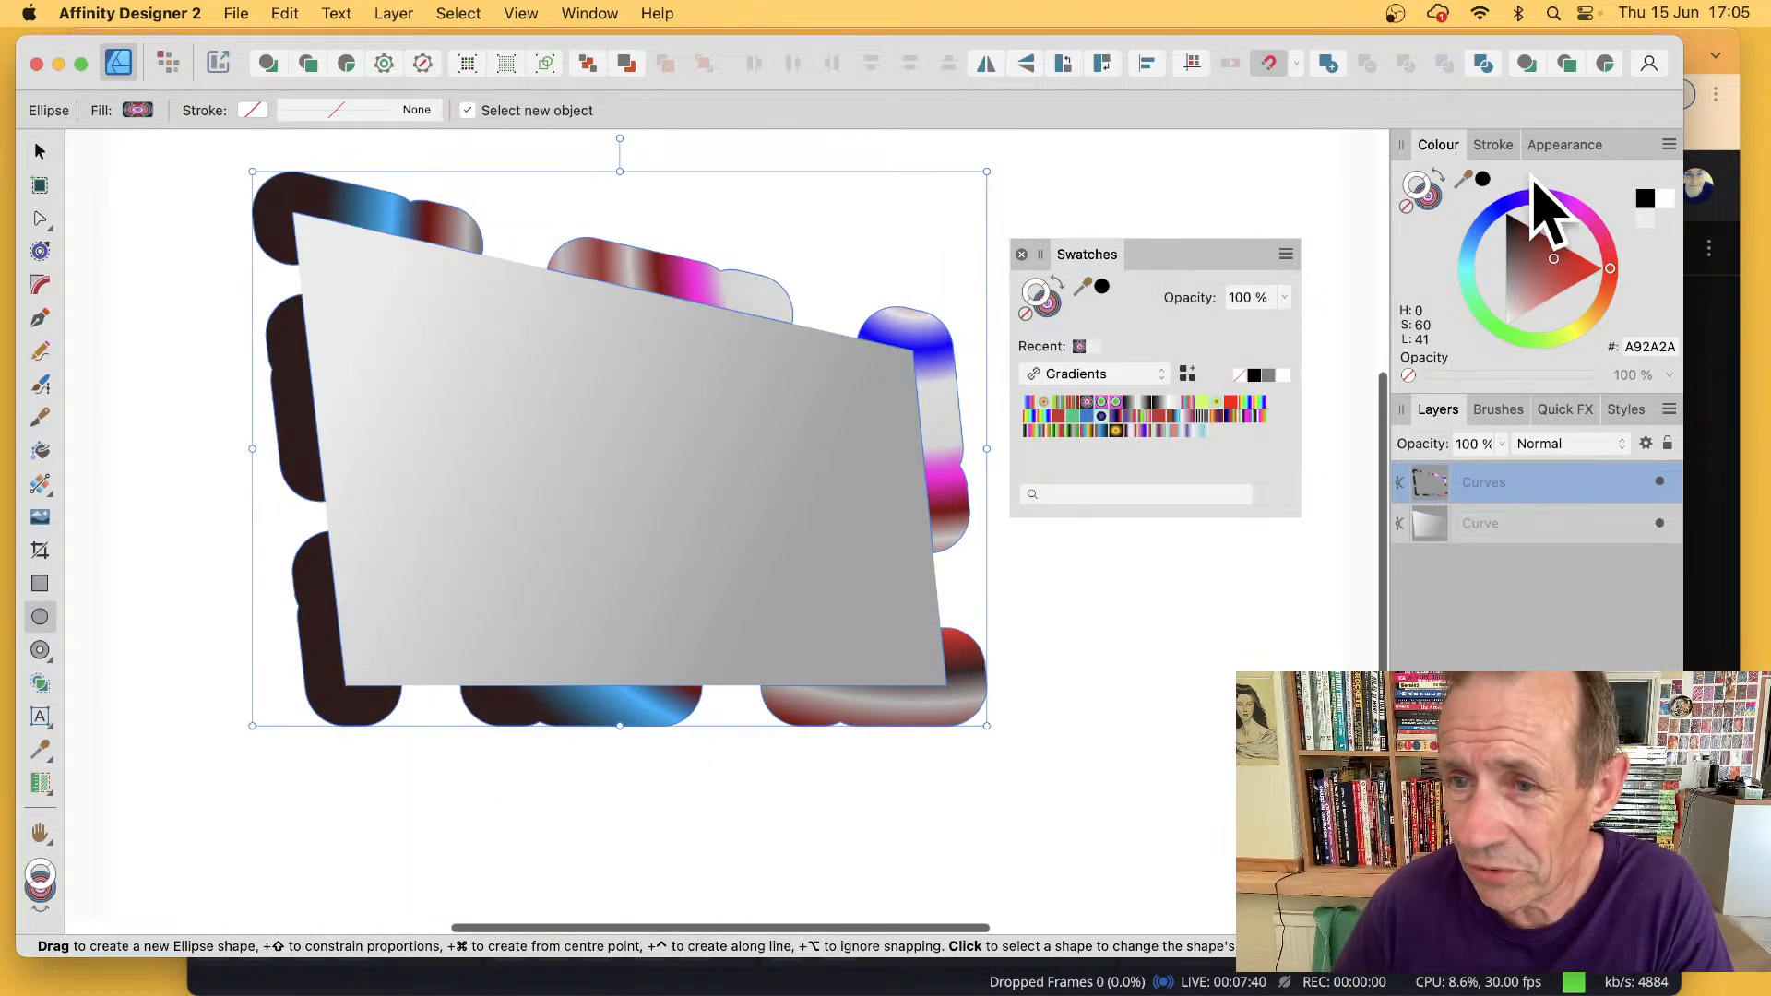
- Detach the Layers panel, widen the application window slightly, and place the panel over the floating Swatches panel beside the artwork
{"action": "left_click_drag", "start_coordinate": [1455, 411], "coordinate": [1042, 542]}
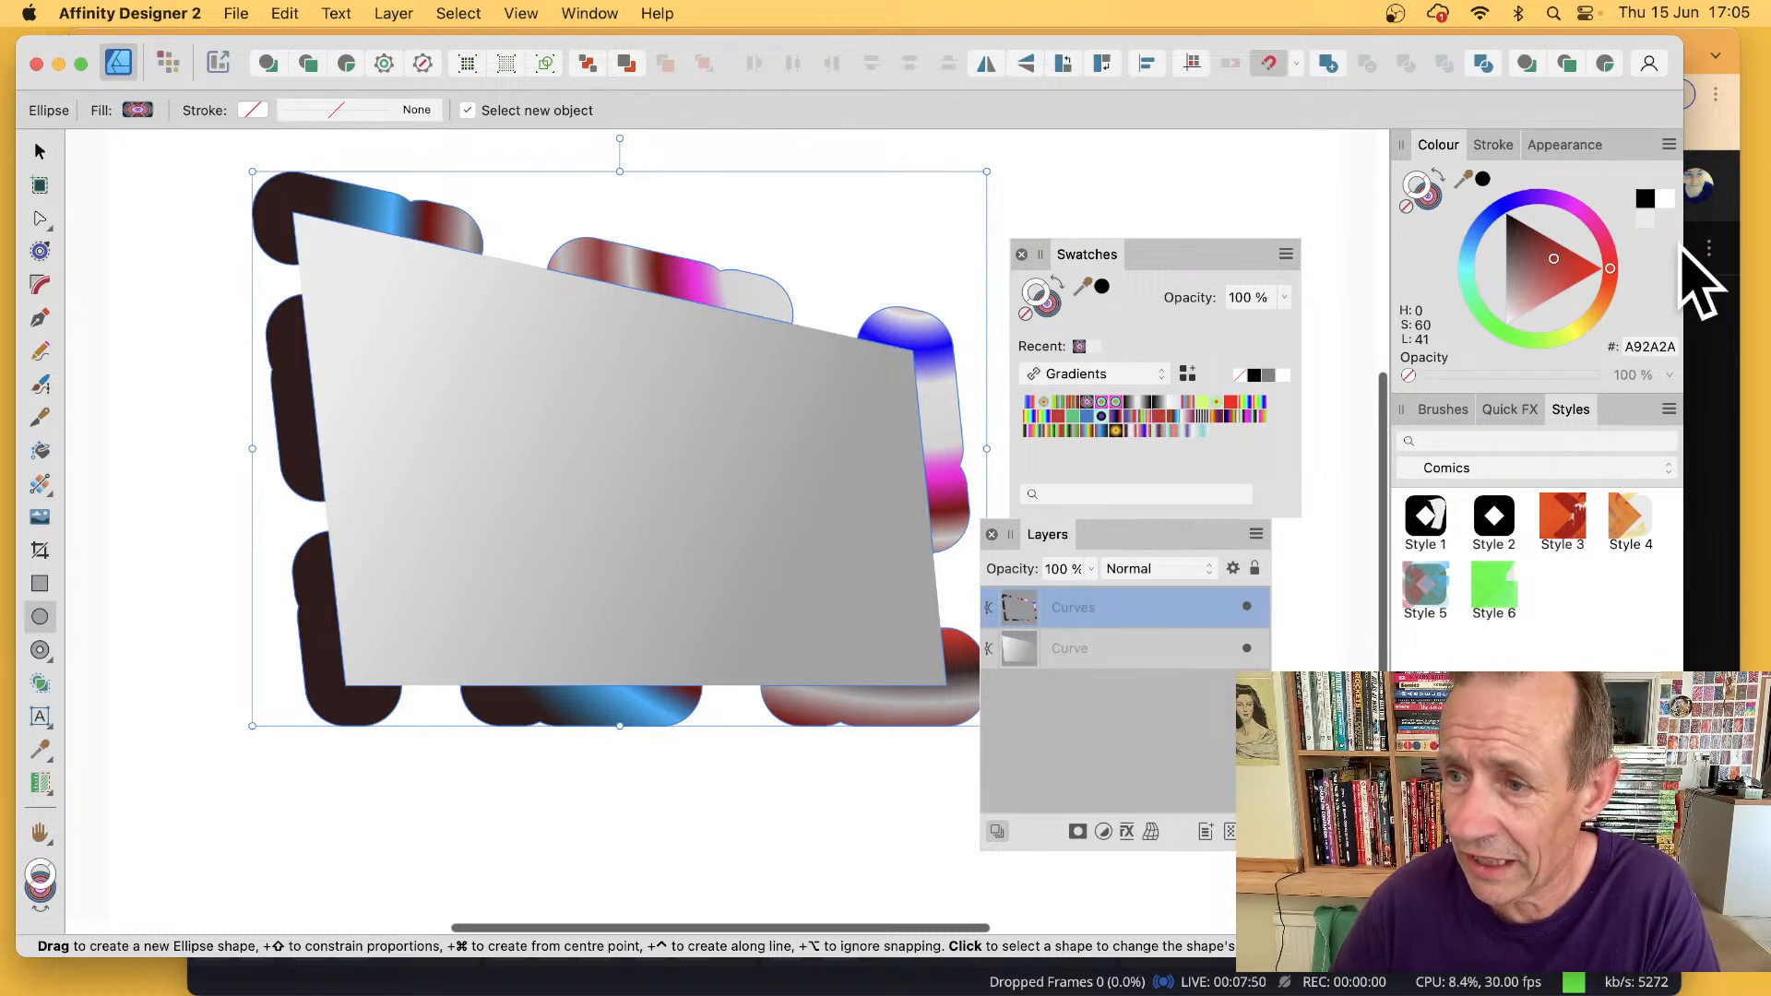
{"action": "left_click_drag", "start_coordinate": [1686, 257], "coordinate": [1736, 255]}
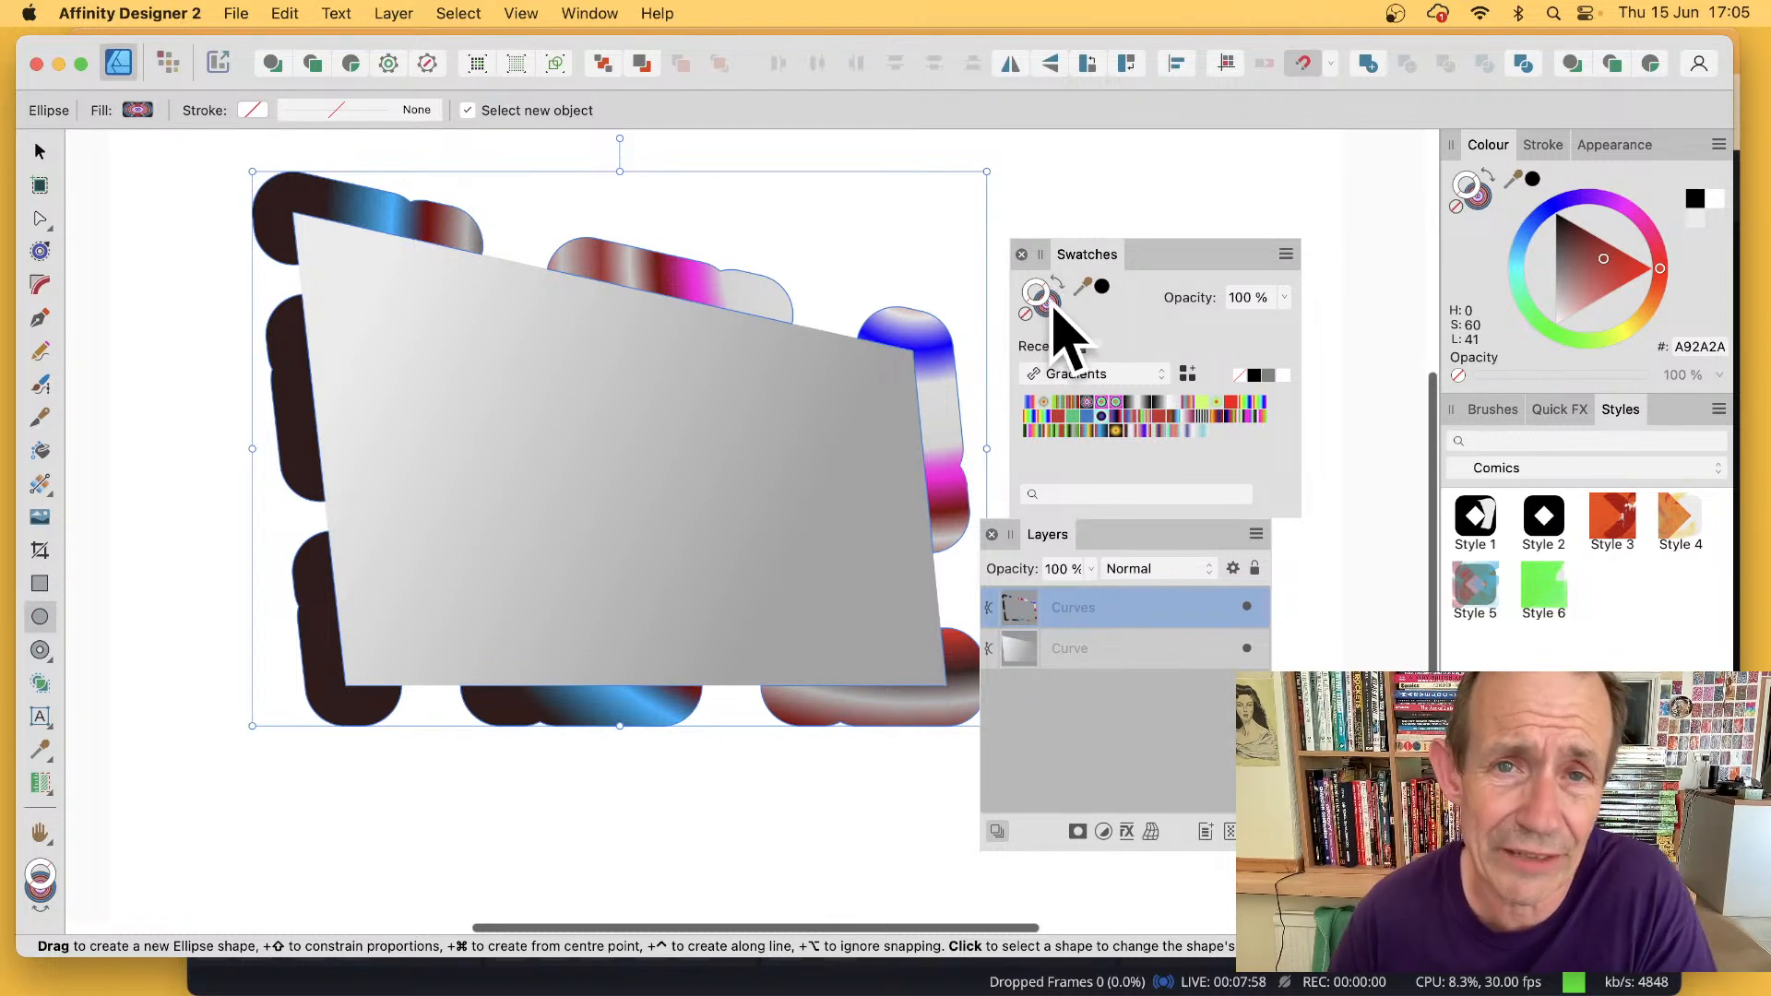
{"action": "left_click_drag", "start_coordinate": [1073, 538], "coordinate": [1100, 187]}
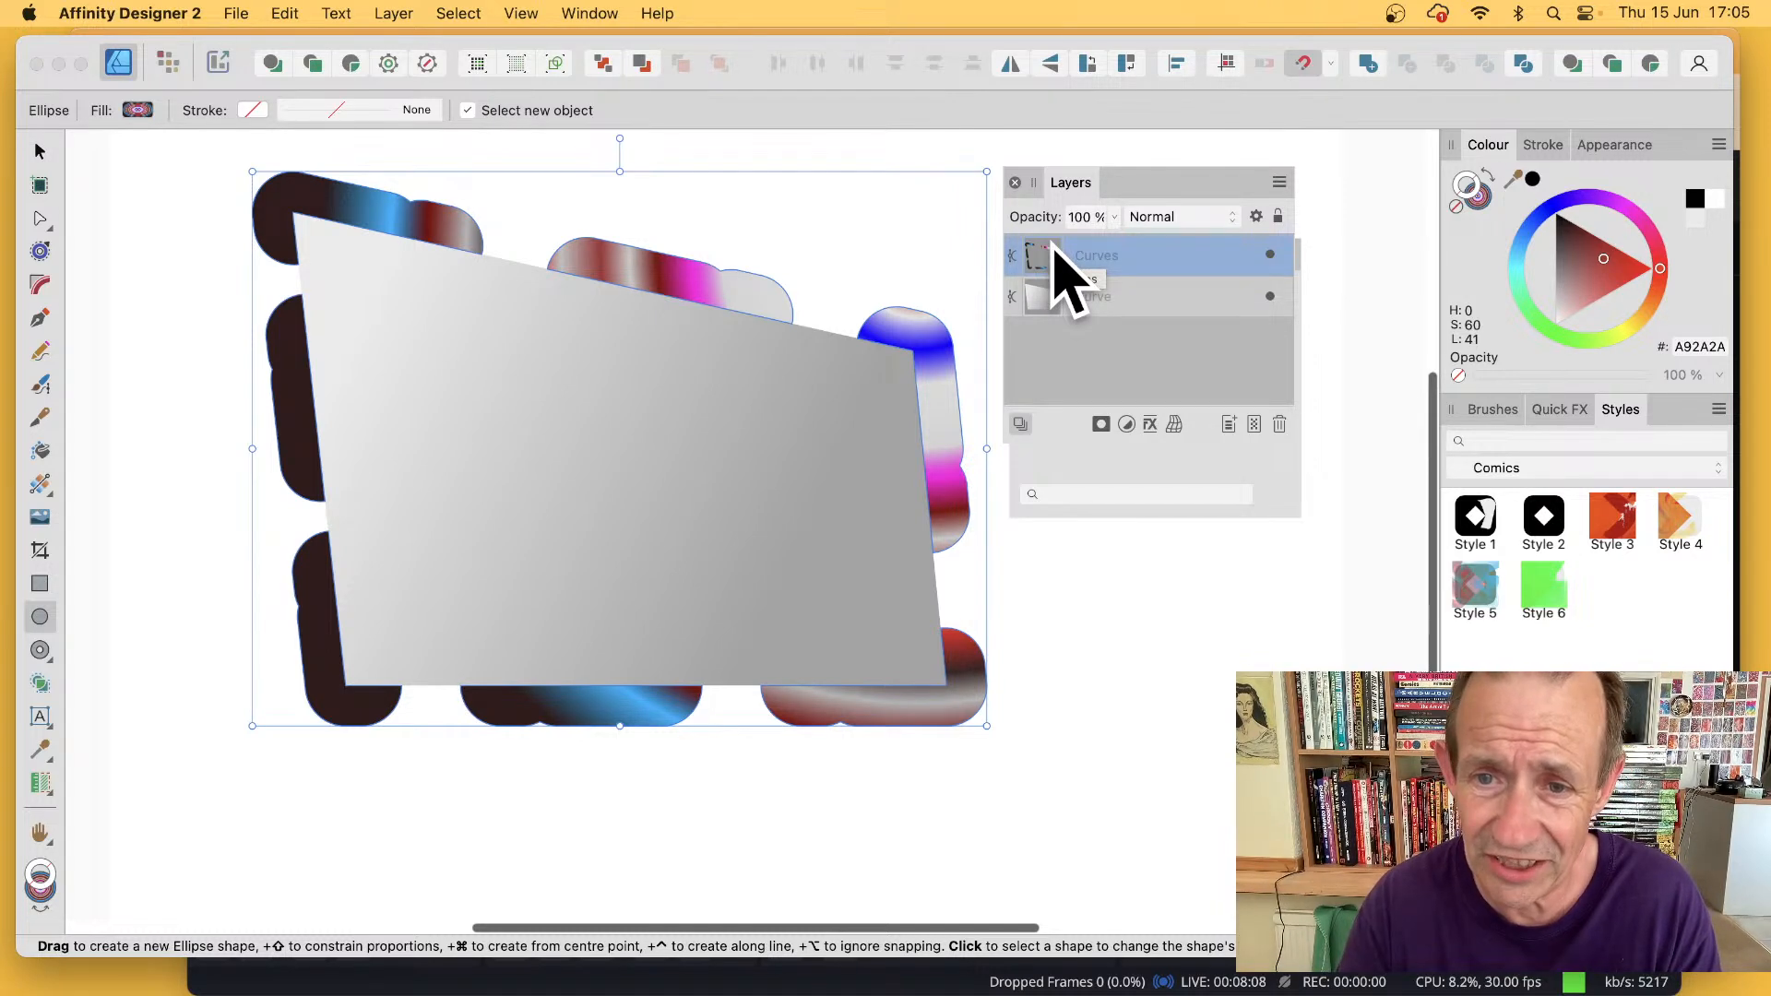
- Select the expanded stroke's Curves layer and move it left and slightly down, offsetting it from the grey shape
{"action": "left_click", "coordinate": [1053, 297]}
{"action": "left_click", "coordinate": [1051, 245]}
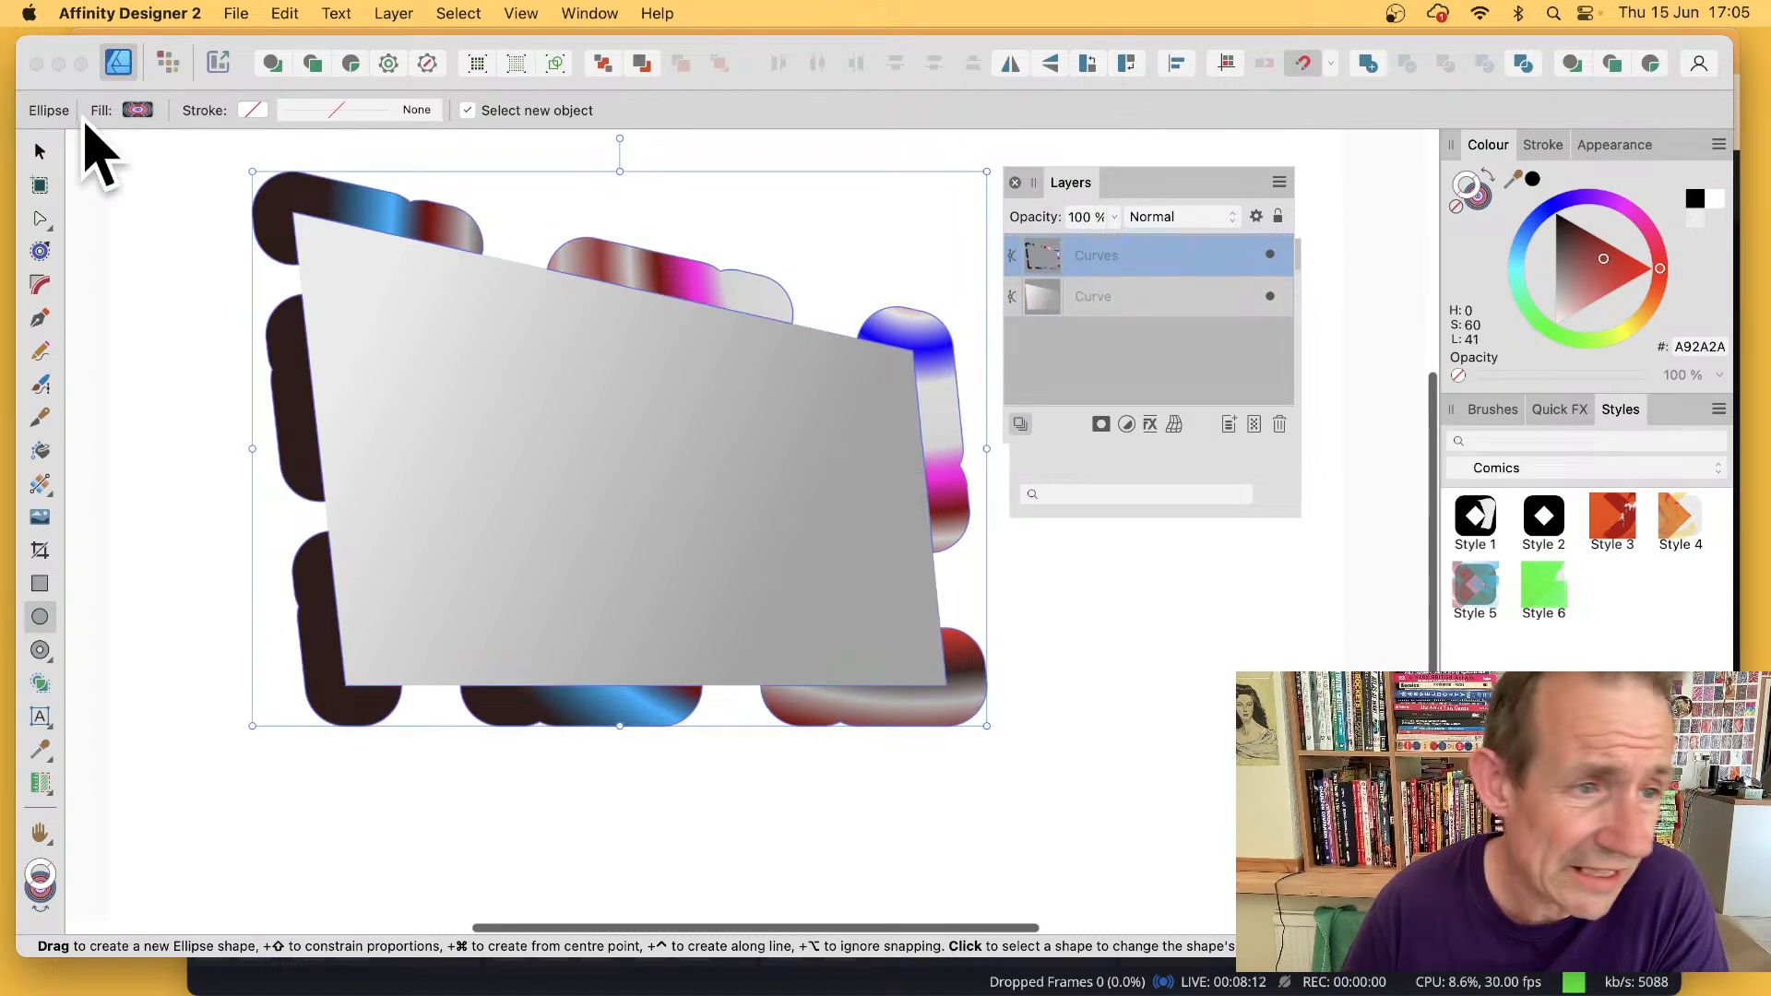
{"action": "left_click", "coordinate": [40, 151]}
{"action": "left_click_drag", "start_coordinate": [407, 217], "coordinate": [343, 222]}
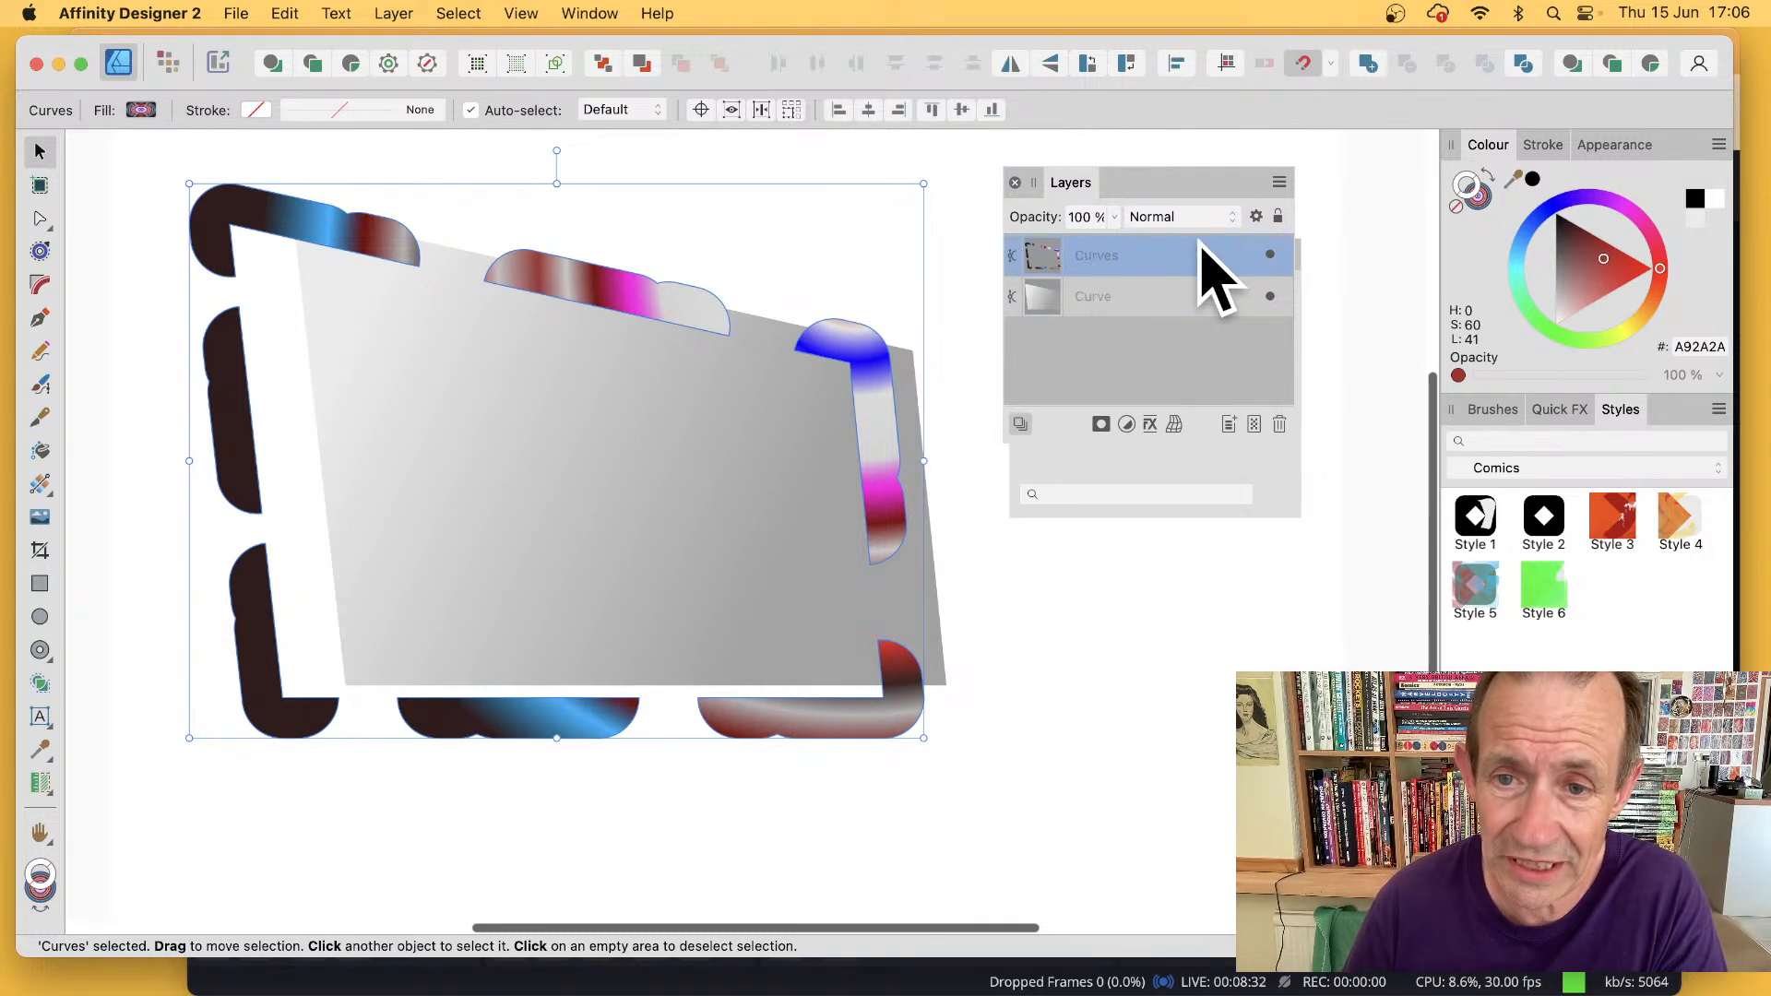
- Add a 3D layer effect to the expanded stroke's Curves layer with a 69 px radius and 2.3 px soften
{"action": "left_click", "coordinate": [1152, 424]}
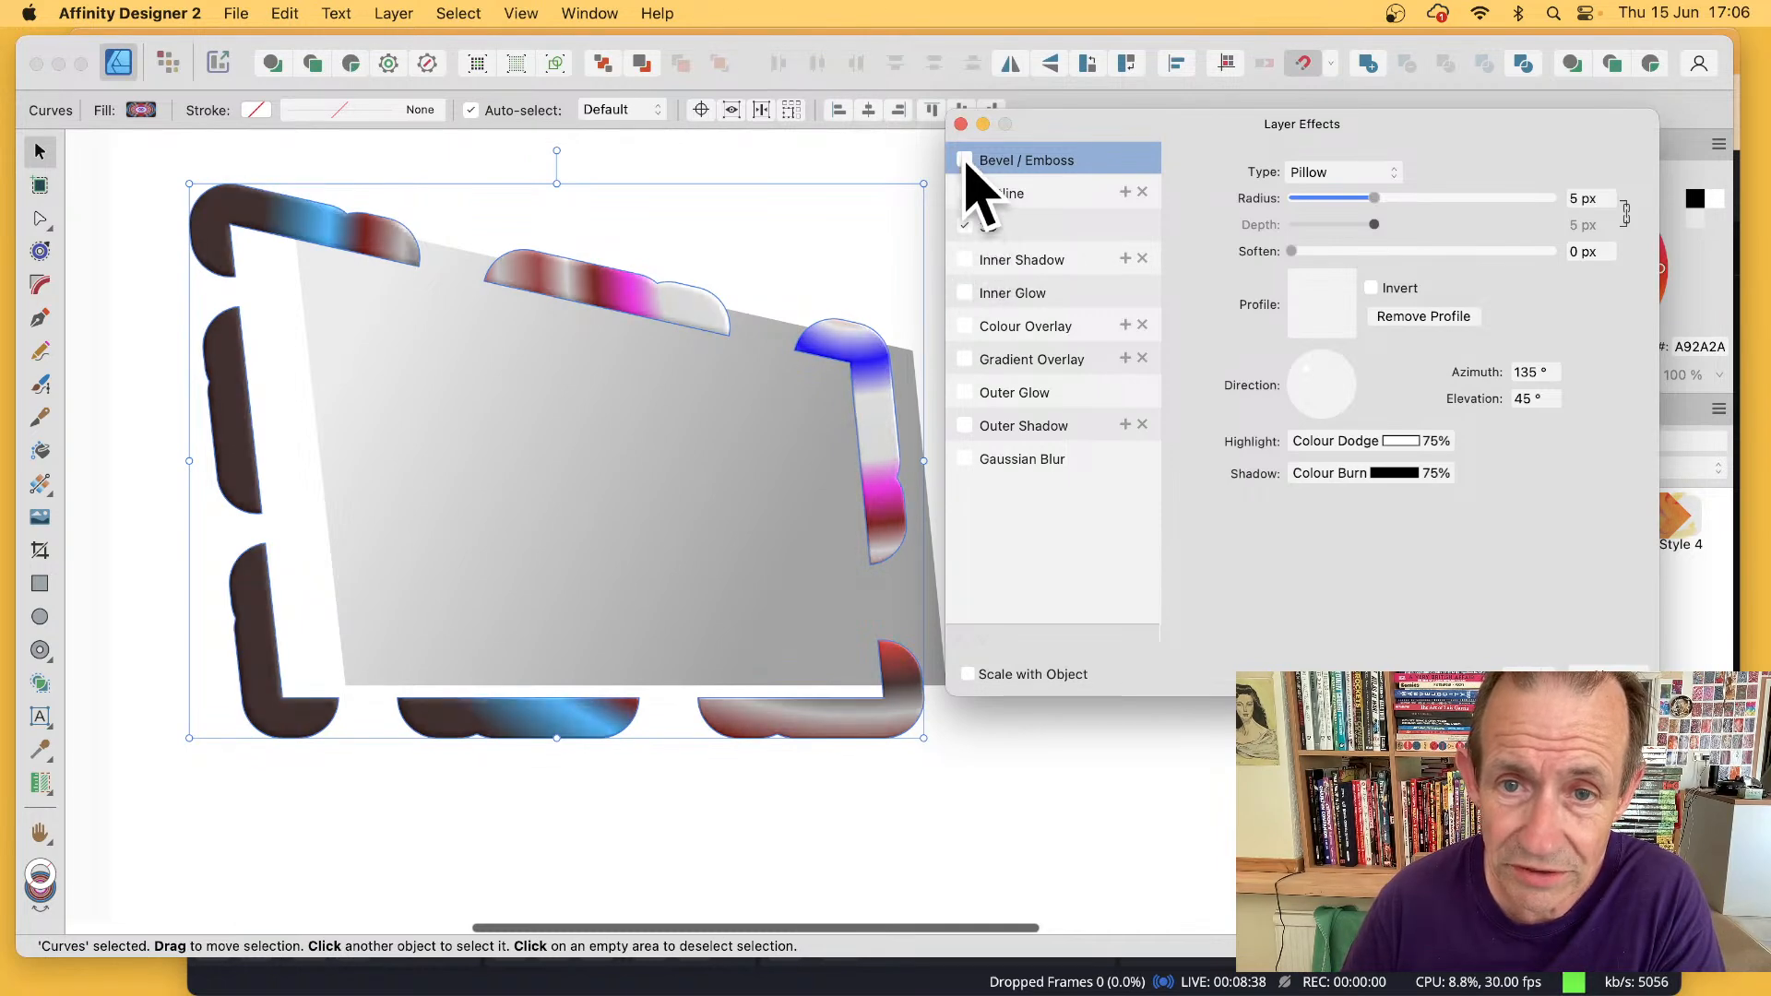
{"action": "left_click", "coordinate": [1051, 231]}
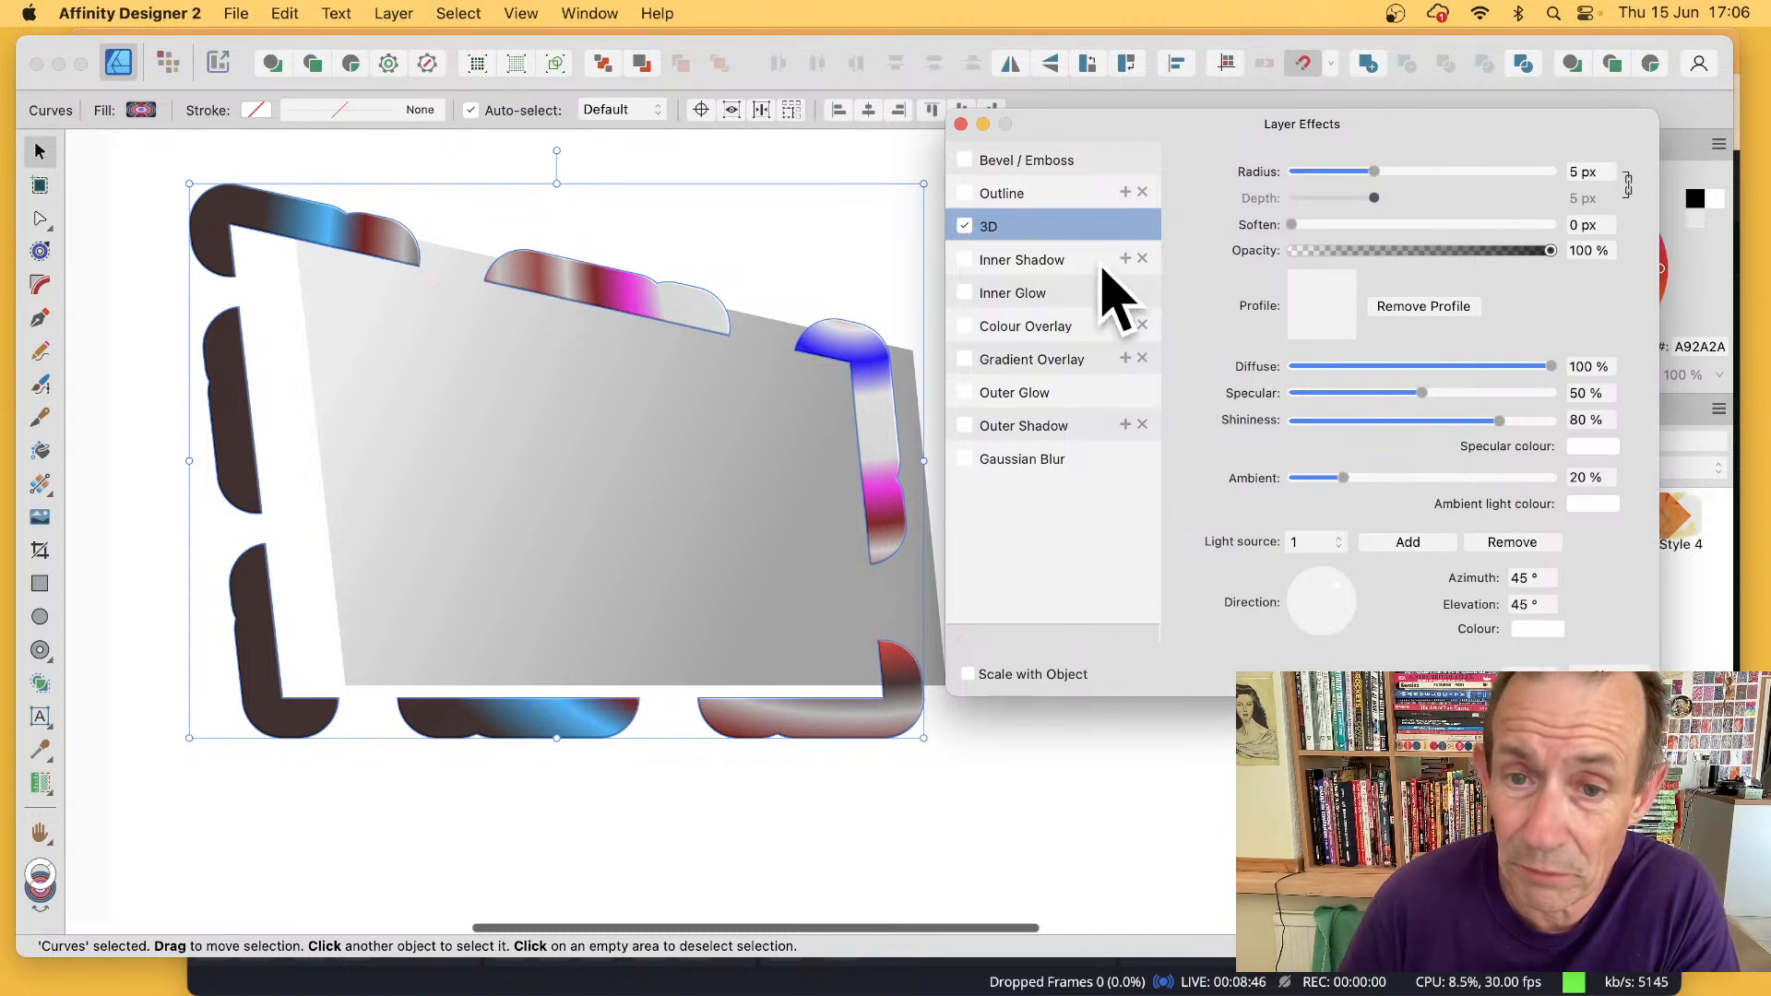
{"action": "left_click_drag", "start_coordinate": [1409, 177], "coordinate": [1539, 175]}
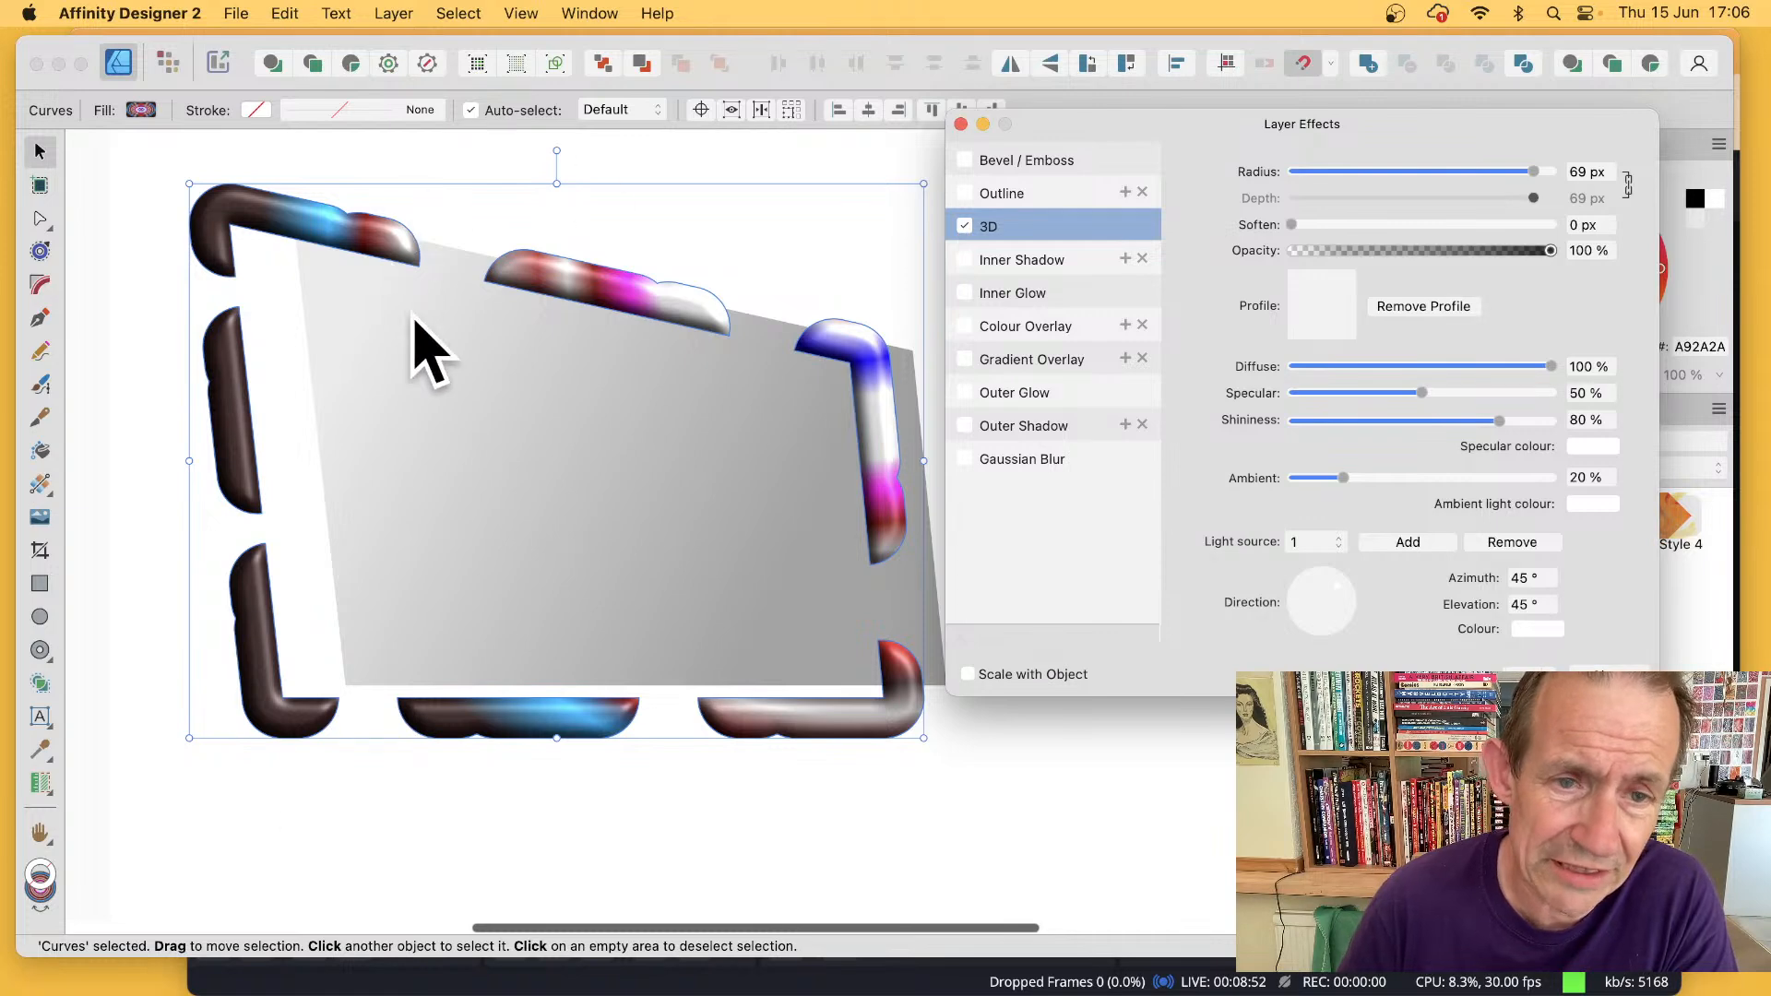
{"action": "left_click_drag", "start_coordinate": [1333, 224], "coordinate": [1366, 224]}
- Give the 3D effect an S-shaped standard profile, steepen the curve slightly at its upper middle point, and close the layer effects
{"action": "left_click", "coordinate": [1314, 293]}
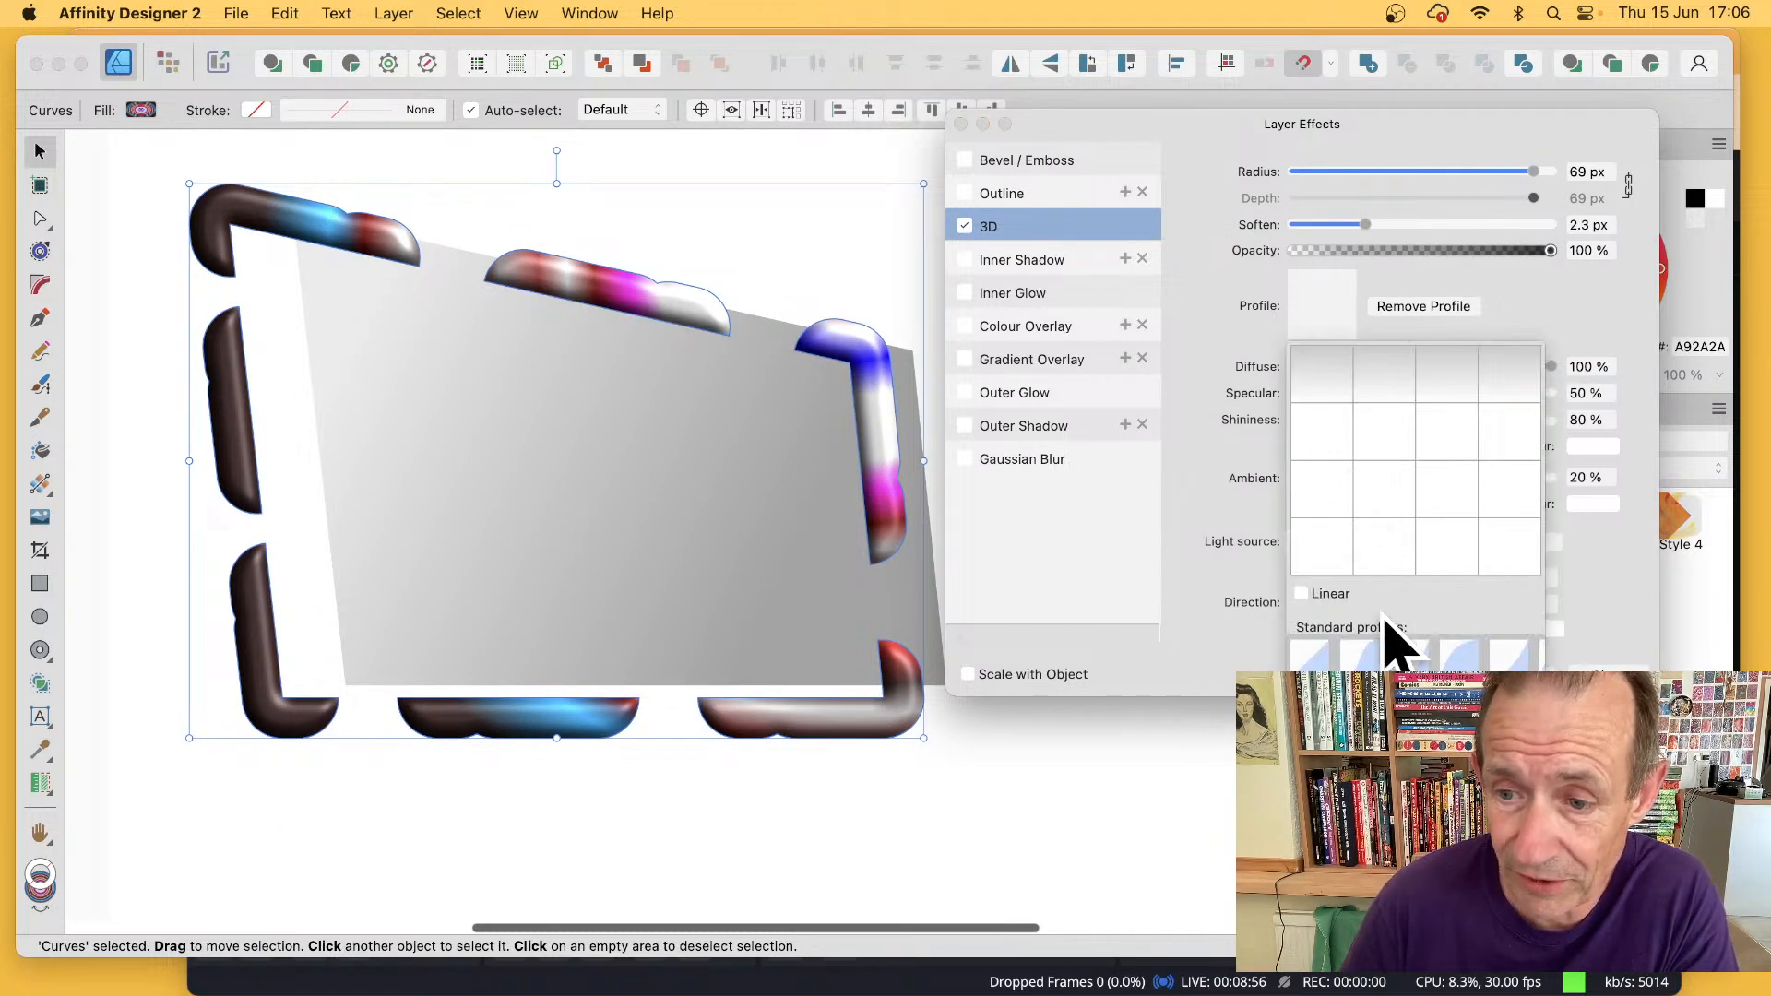
{"action": "left_click", "coordinate": [1380, 661]}
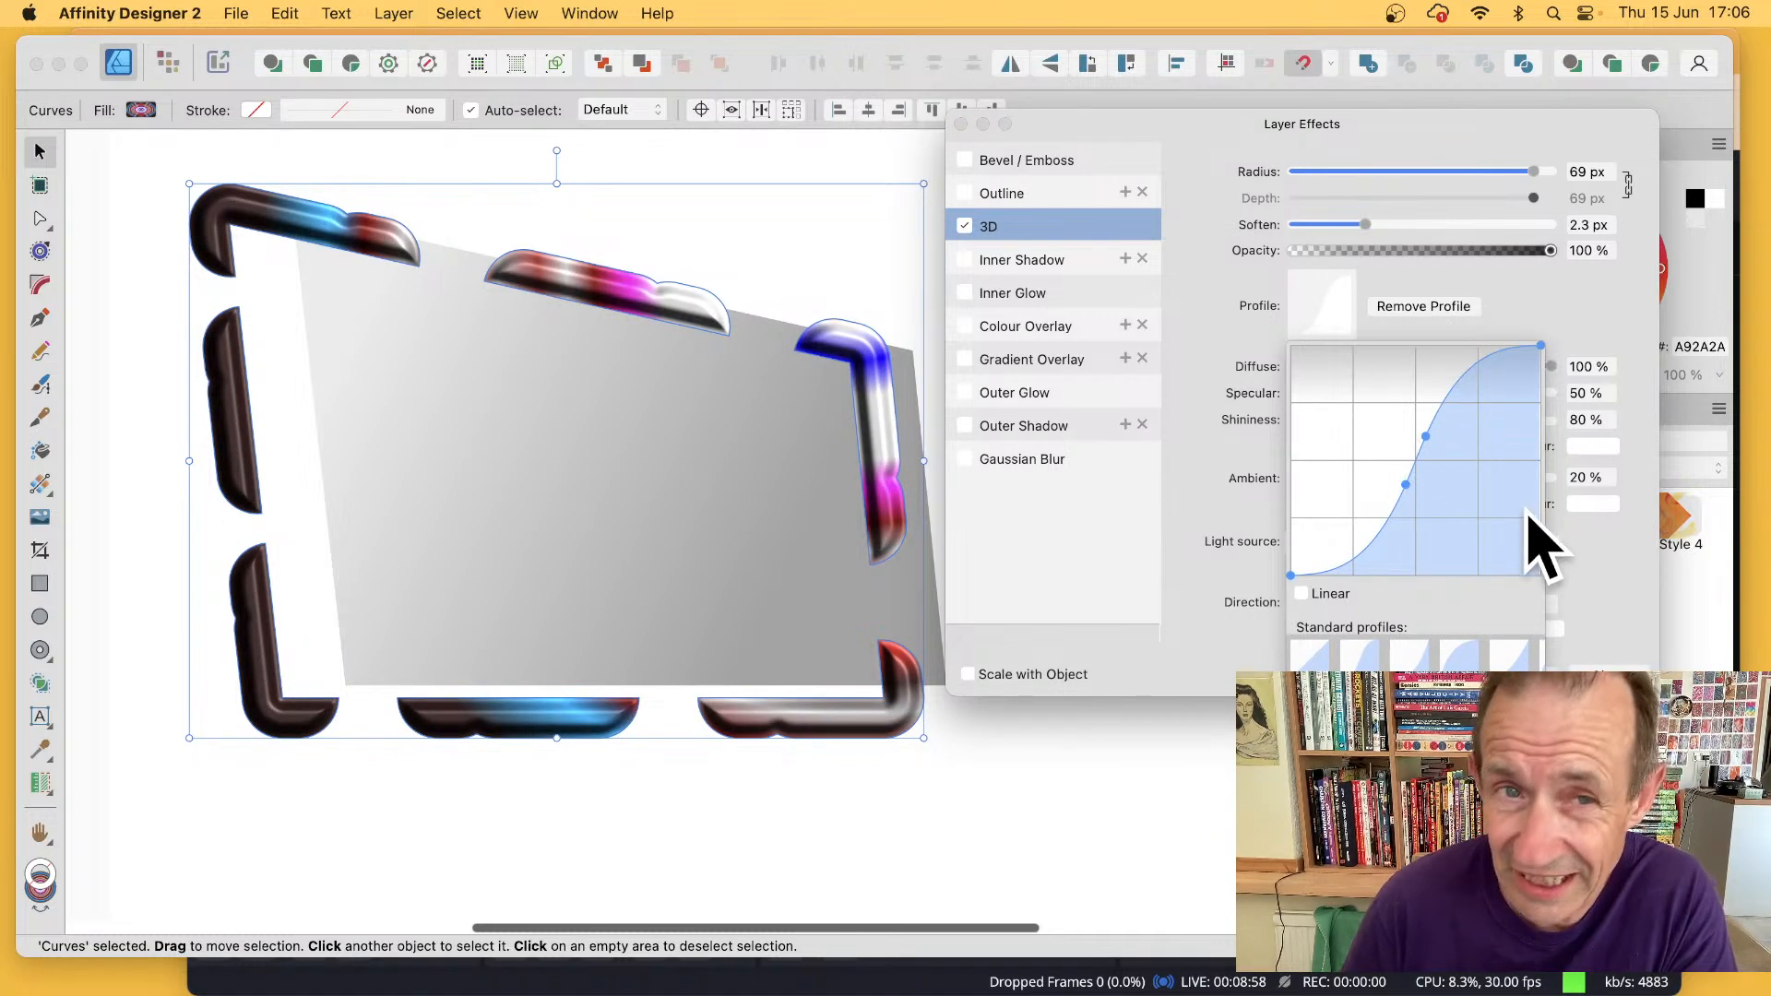
{"action": "left_click_drag", "start_coordinate": [1425, 436], "coordinate": [1429, 425]}
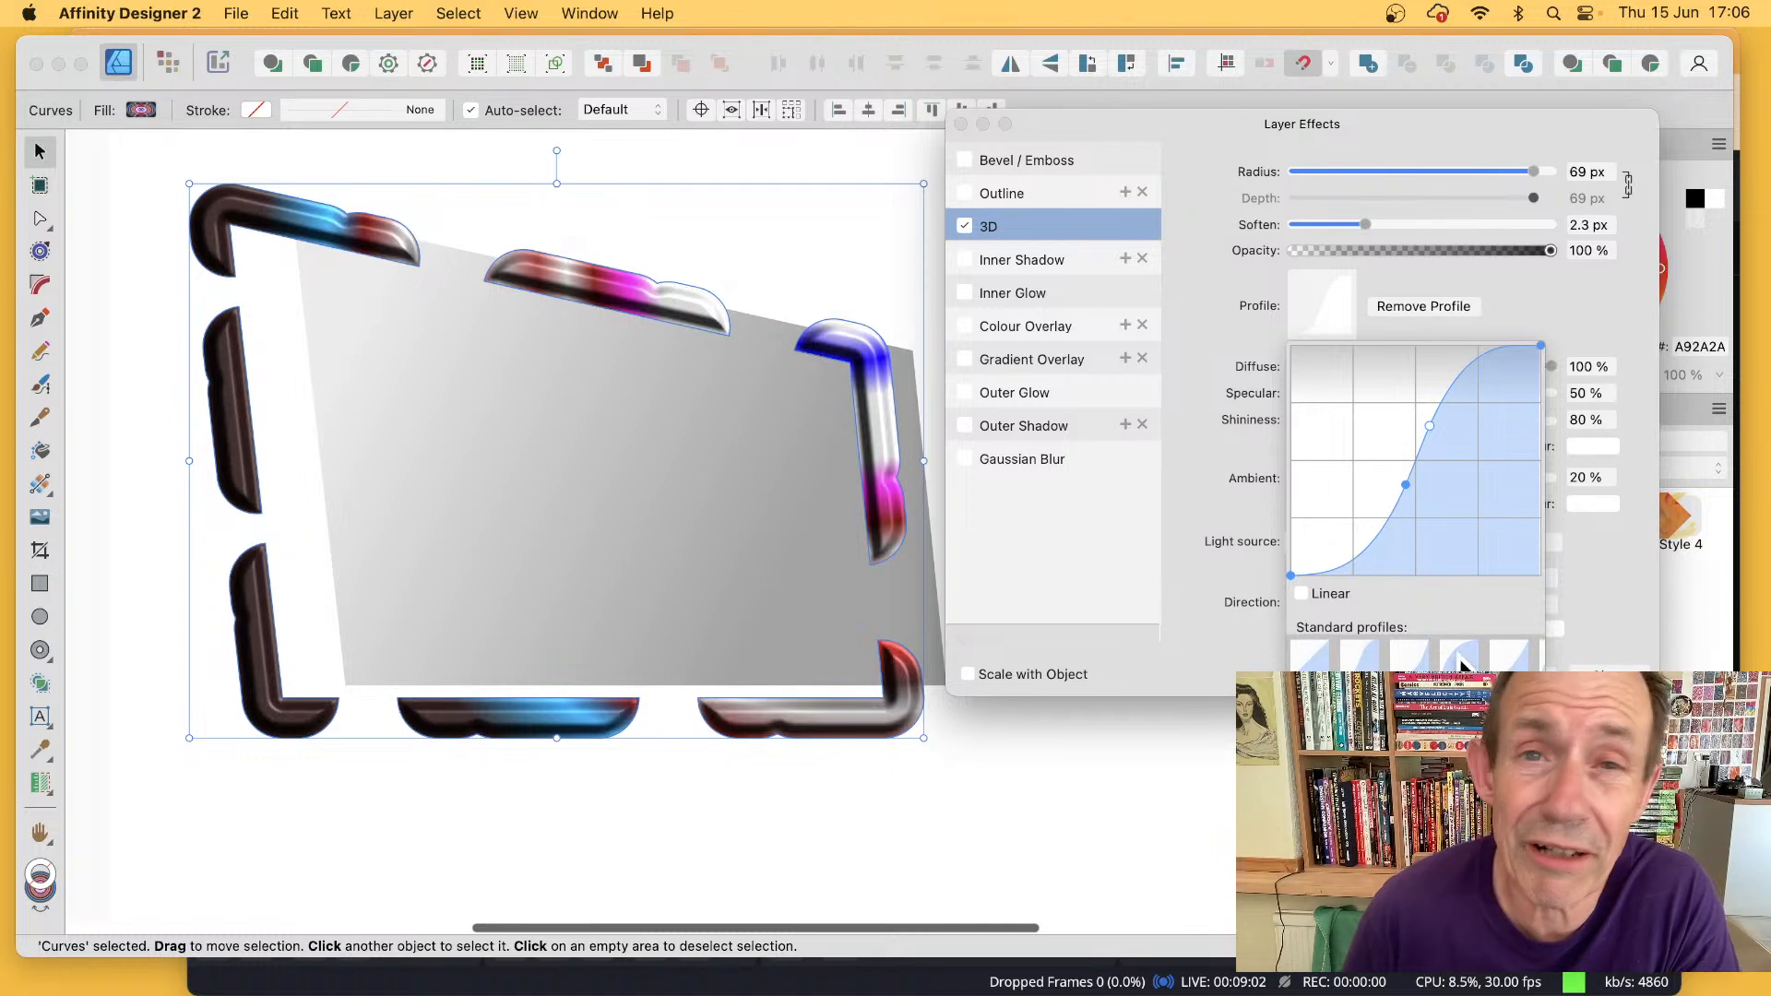
{"action": "left_click", "coordinate": [1550, 312]}
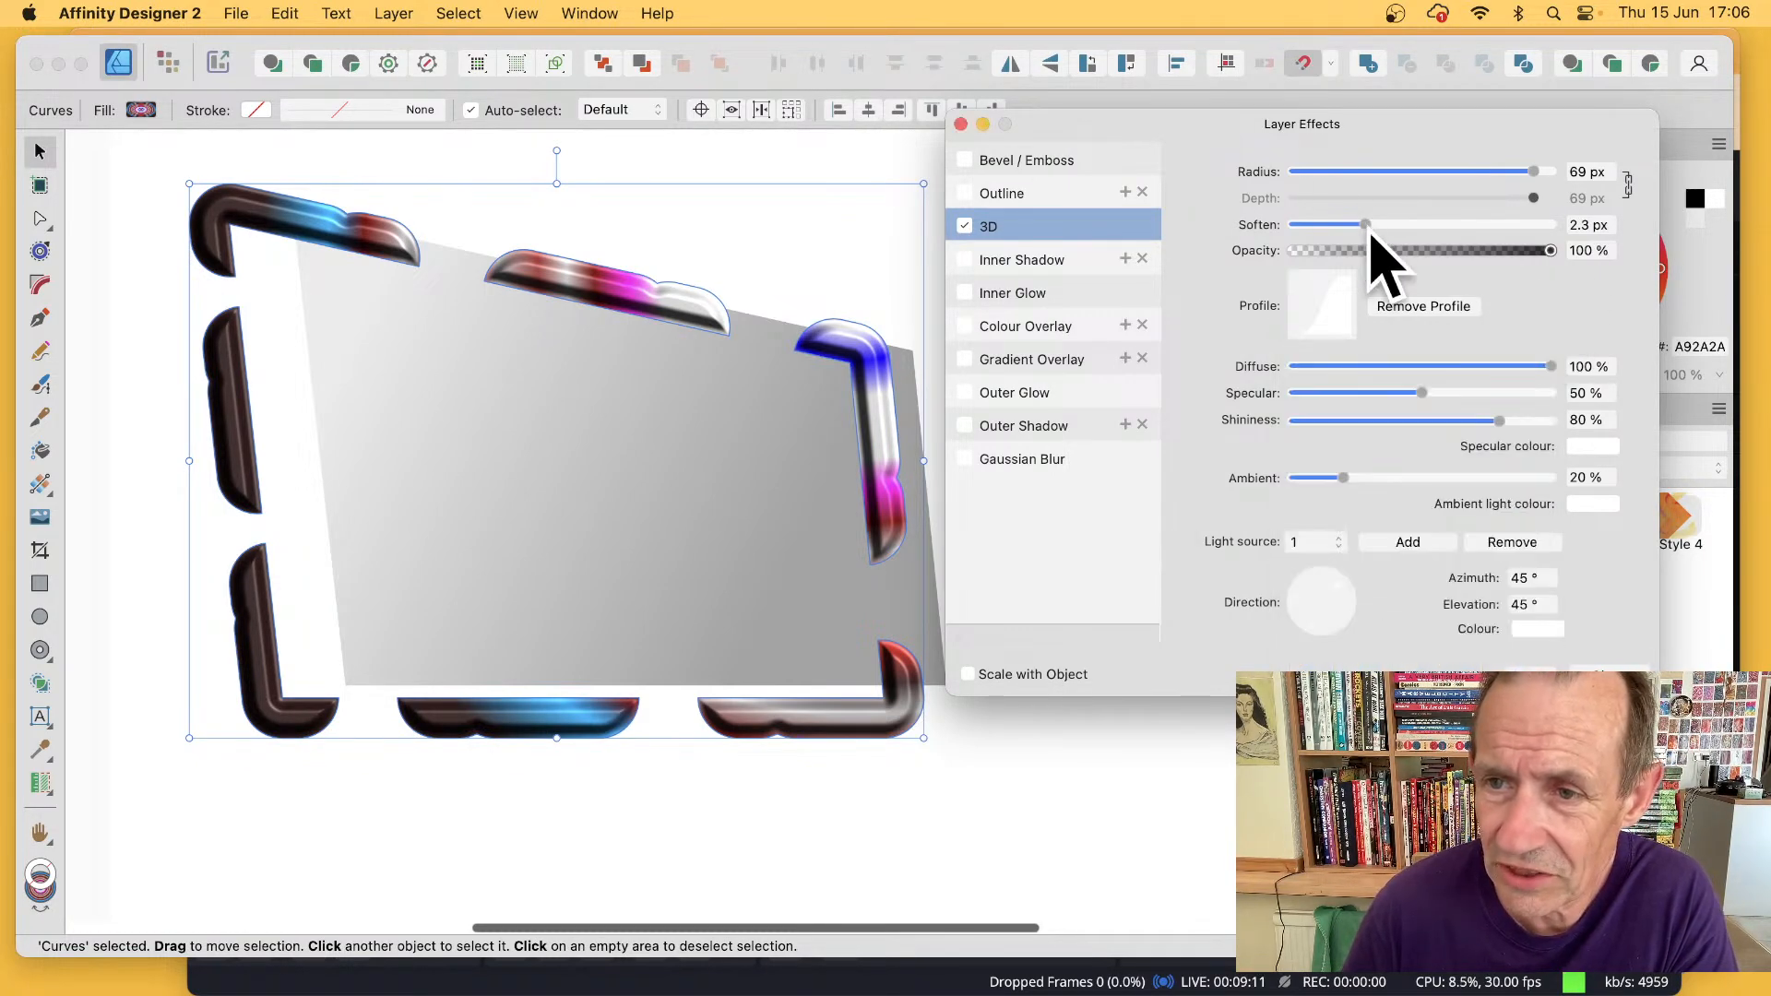
{"action": "left_click", "coordinate": [1605, 666]}
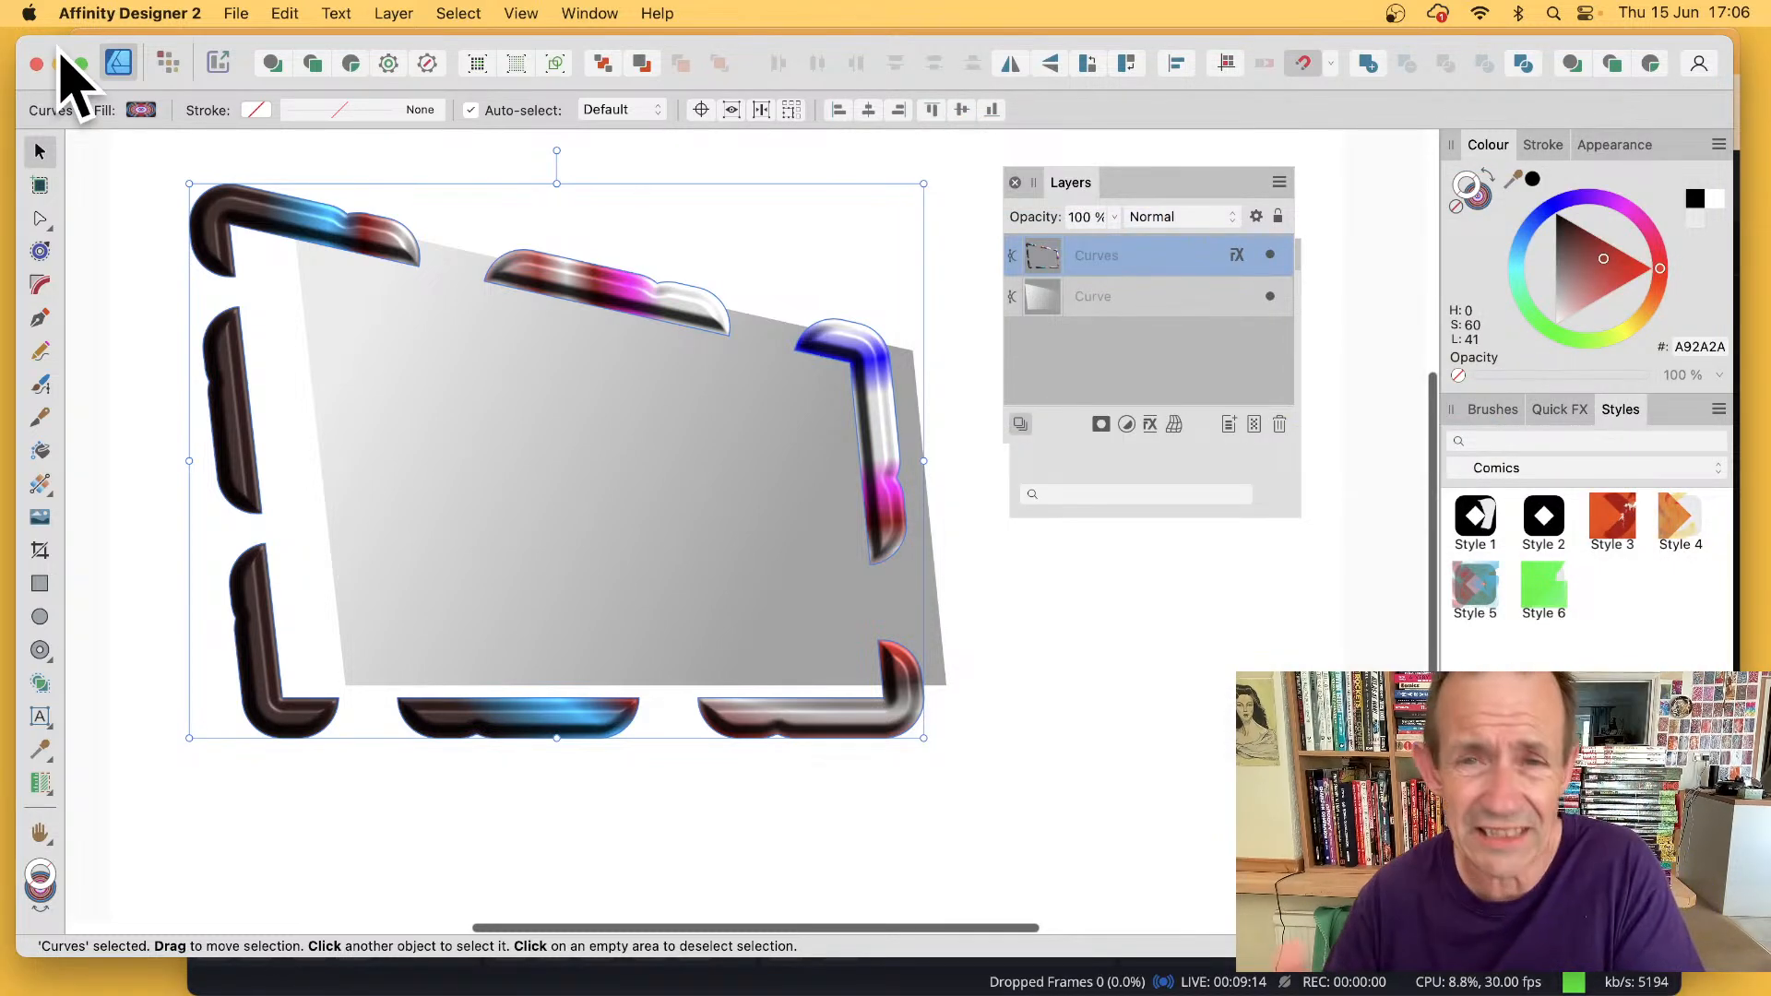
- Narrow the grey gradient shape to roughly half its width inside the dashed frame and place two overlapping copies towards the right
{"action": "left_click", "coordinate": [674, 401]}
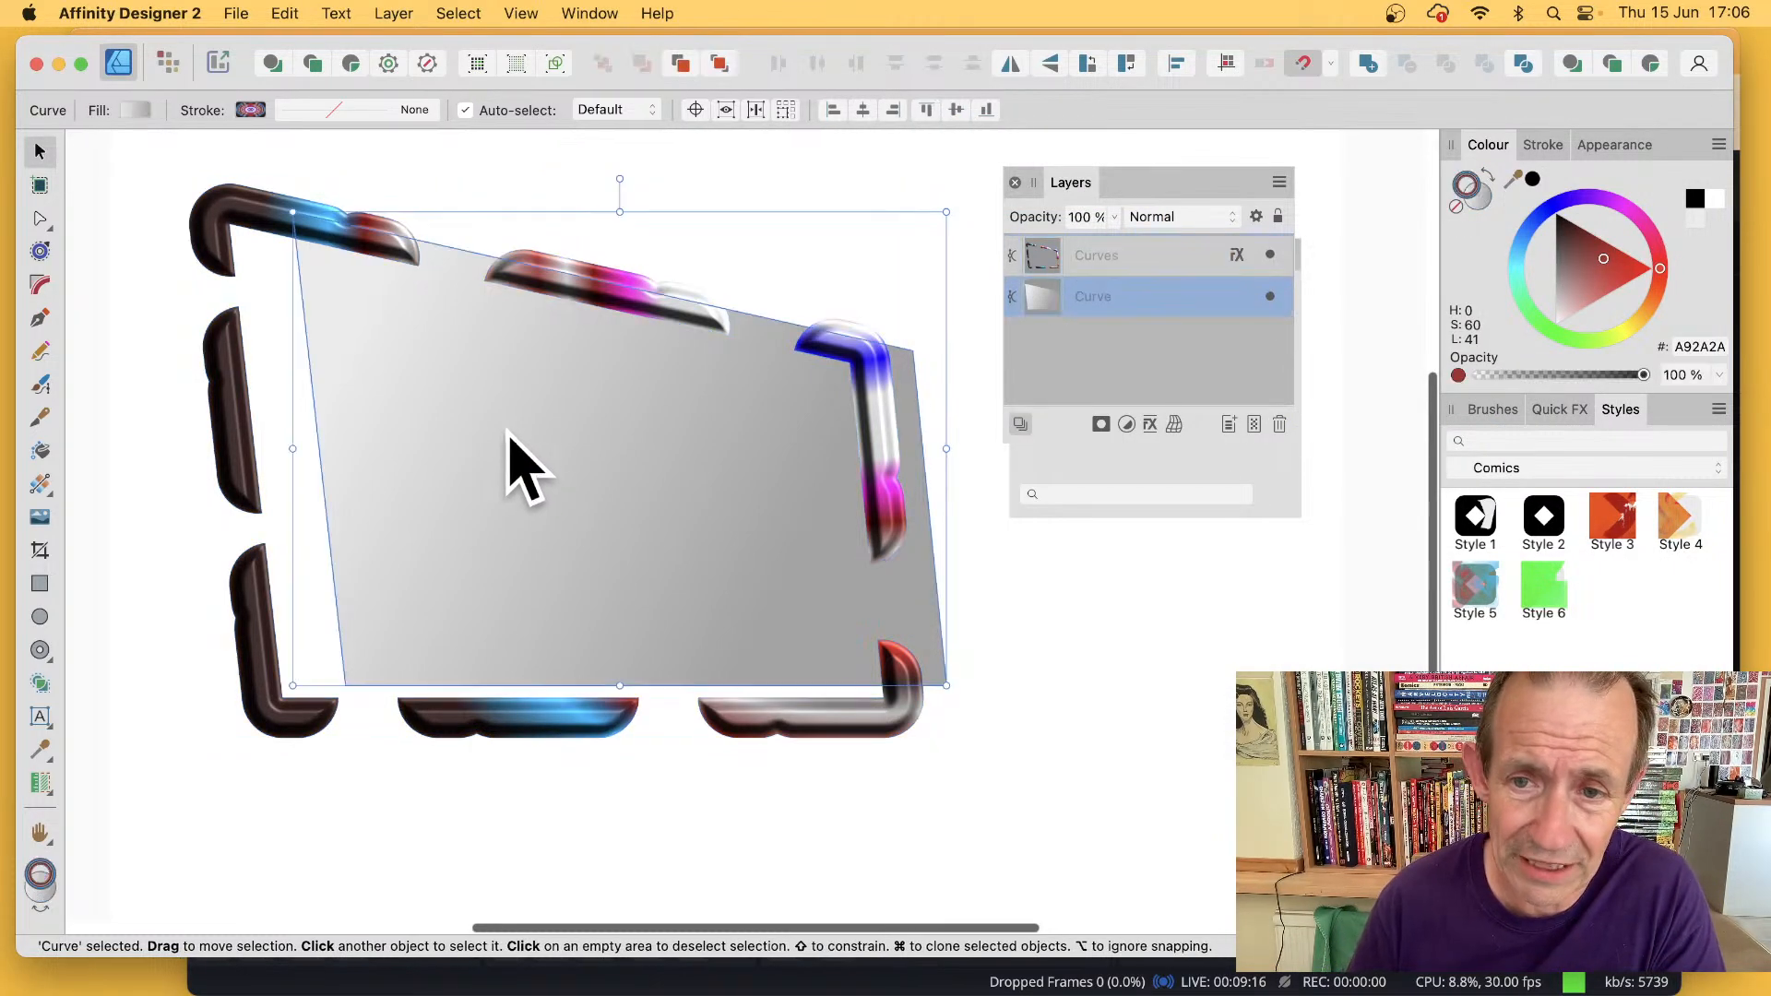
{"action": "left_click_drag", "start_coordinate": [664, 468], "coordinate": [614, 494]}
{"action": "left_click_drag", "start_coordinate": [892, 709], "coordinate": [581, 703]}
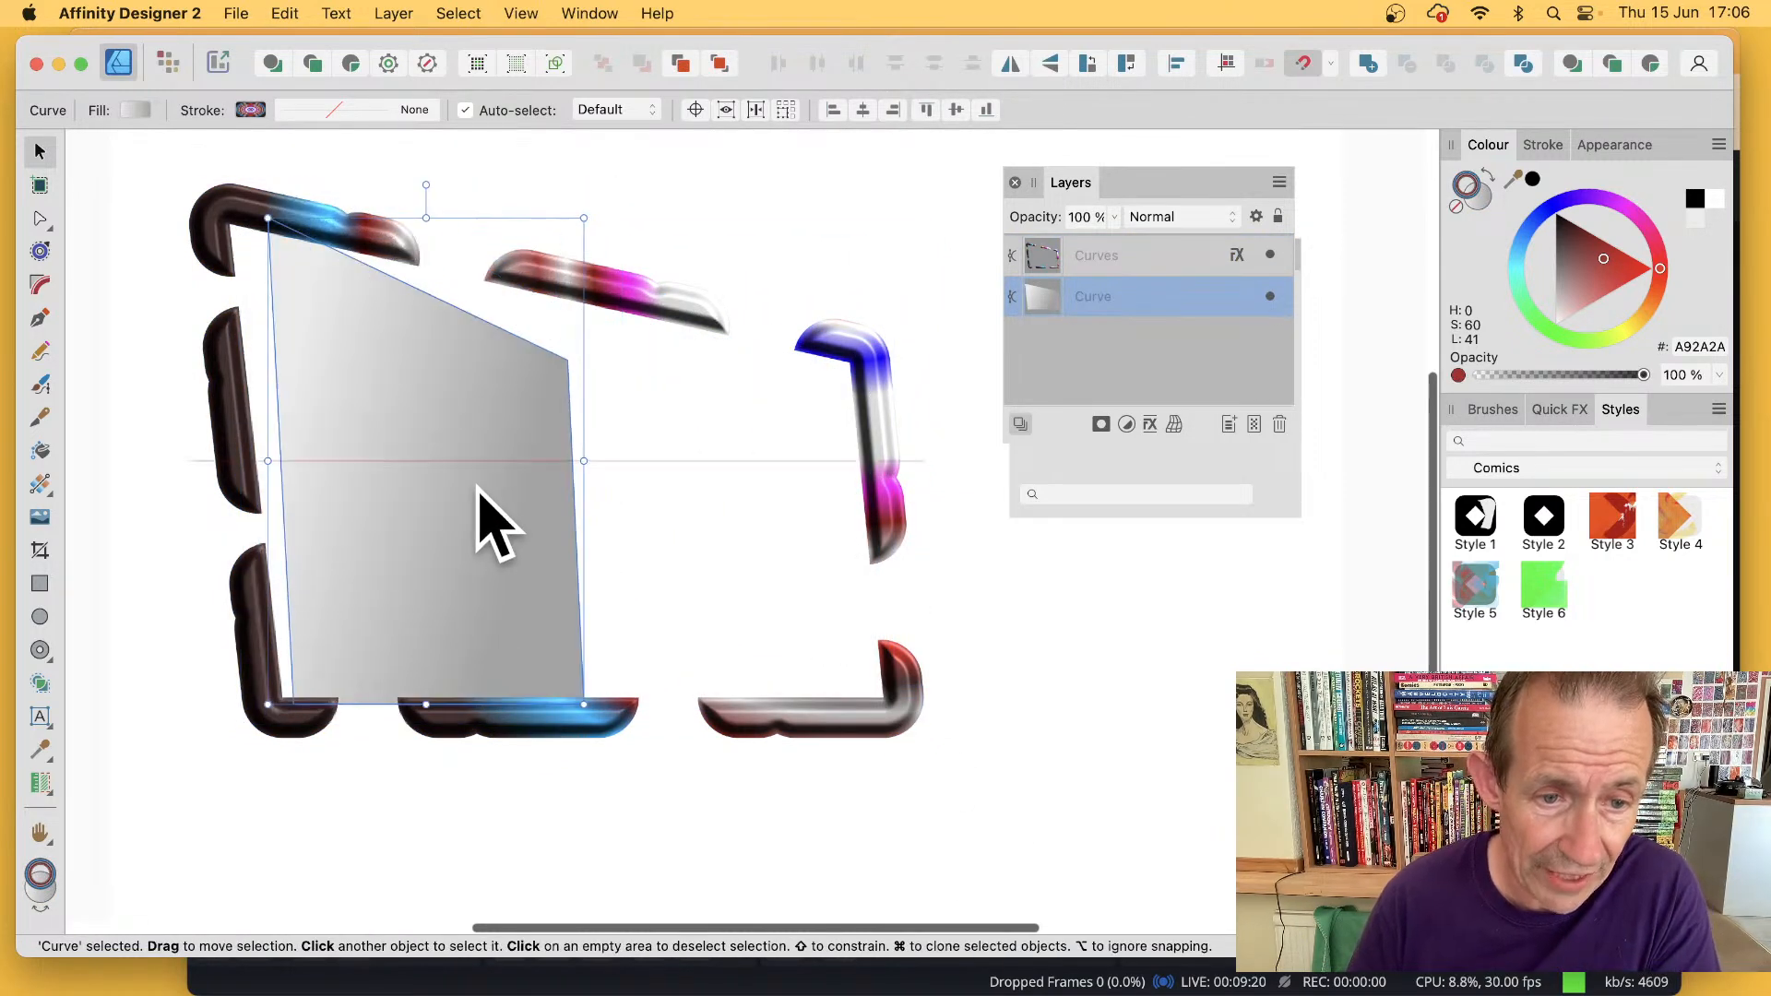
{"action": "left_click_drag", "start_coordinate": [475, 487], "coordinate": [617, 489]}
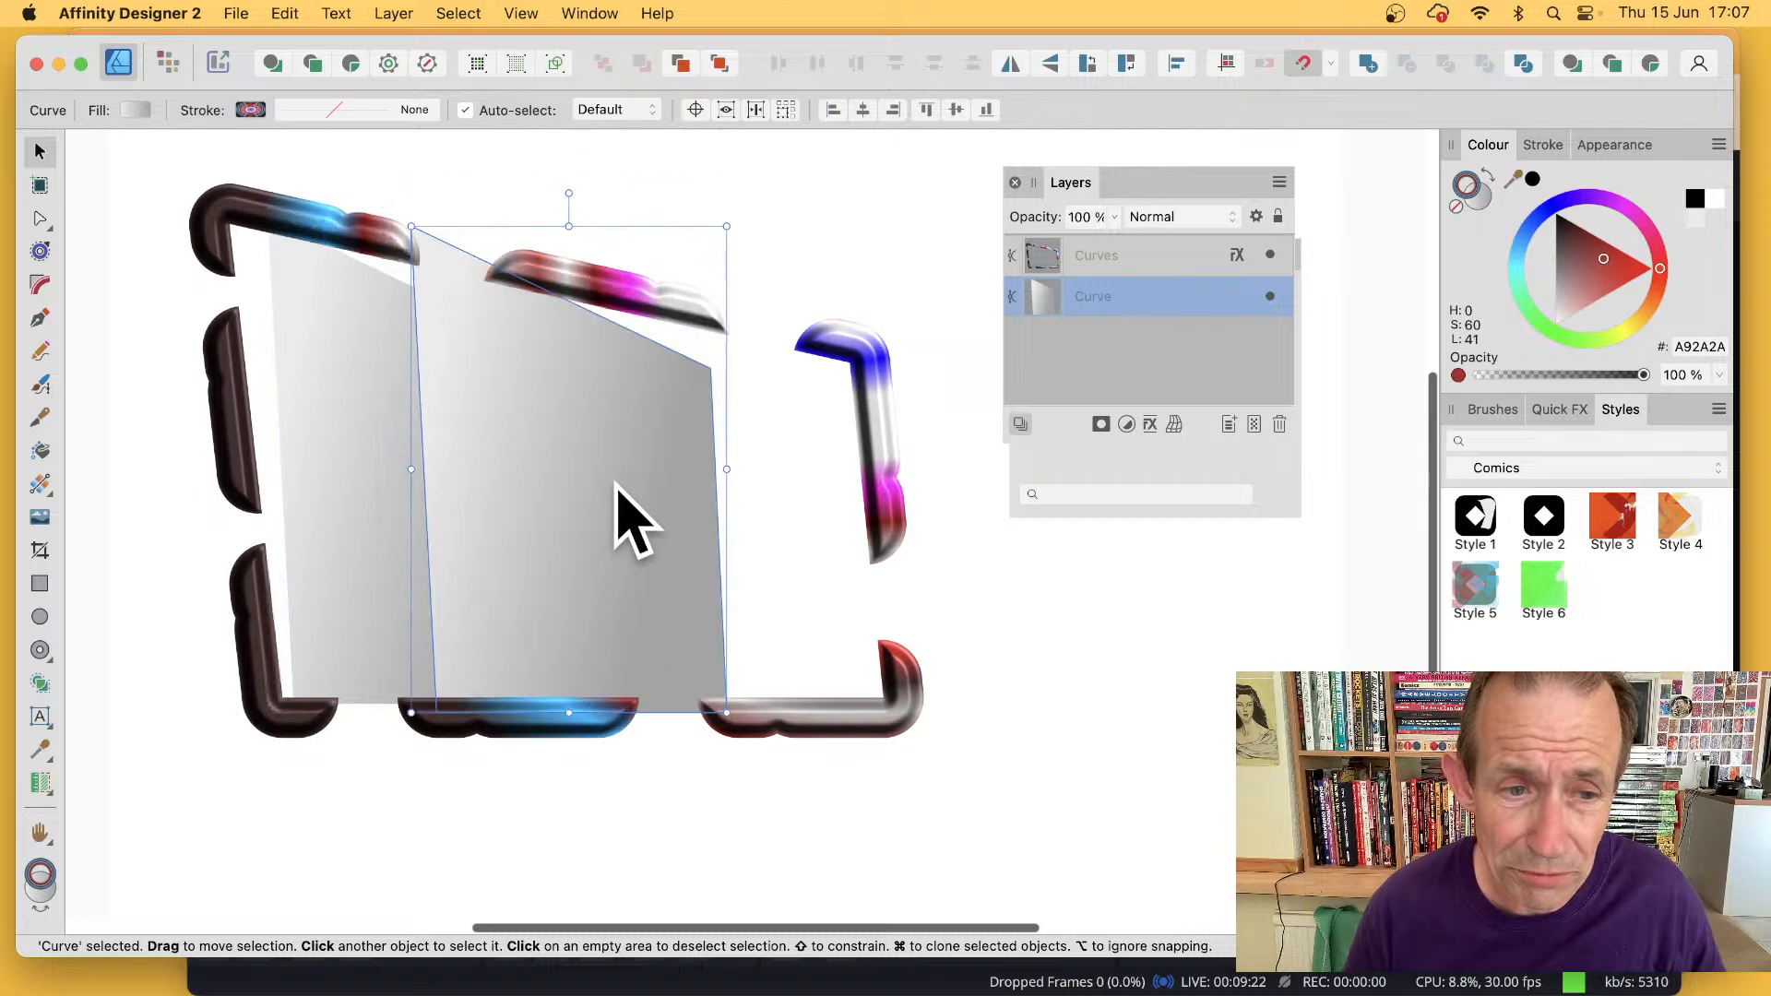
{"action": "mouse_move", "coordinate": [547, 367]}
{"action": "left_mouse_down"}
{"action": "mouse_move", "coordinate": [579, 388]}
{"action": "mouse_move", "coordinate": [707, 390]}
{"action": "left_mouse_up"}
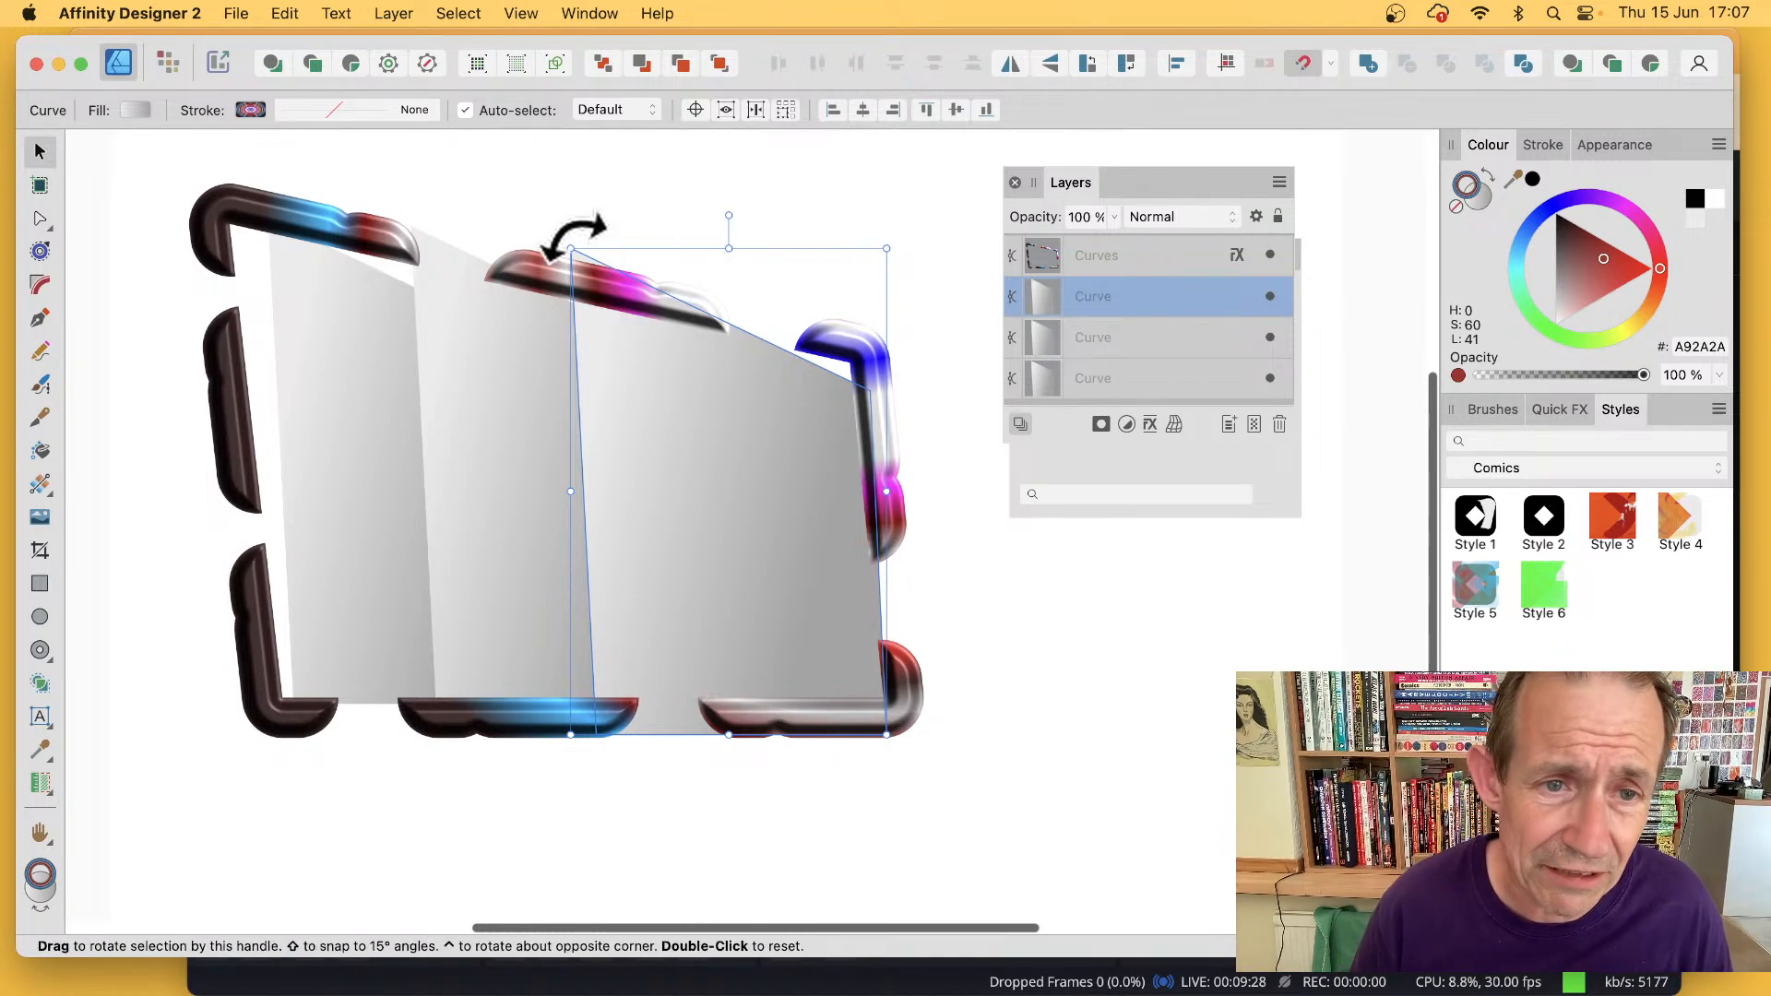
- Shrink the frontmost grey copy, move it left over the middle copy, and rotate it clockwise by about 25 degrees
{"action": "left_click_drag", "start_coordinate": [573, 249], "coordinate": [714, 434]}
{"action": "left_click_drag", "start_coordinate": [789, 587], "coordinate": [680, 564]}
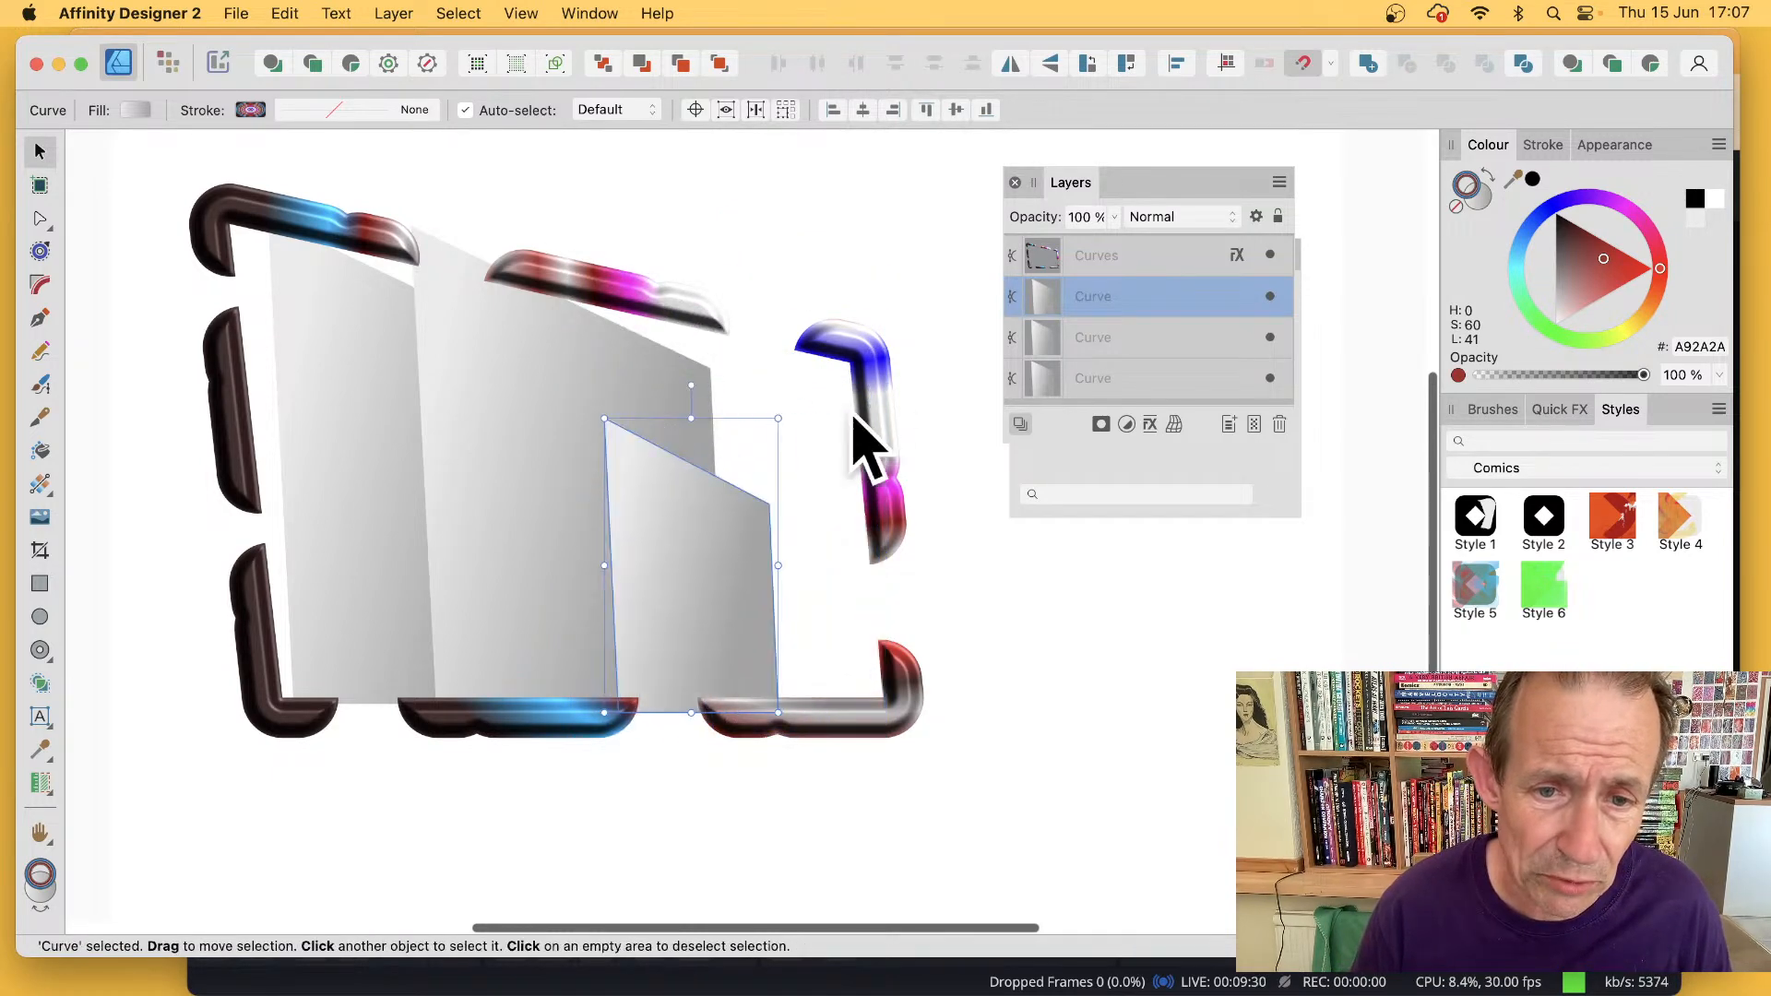
{"action": "left_click_drag", "start_coordinate": [690, 388], "coordinate": [765, 374]}
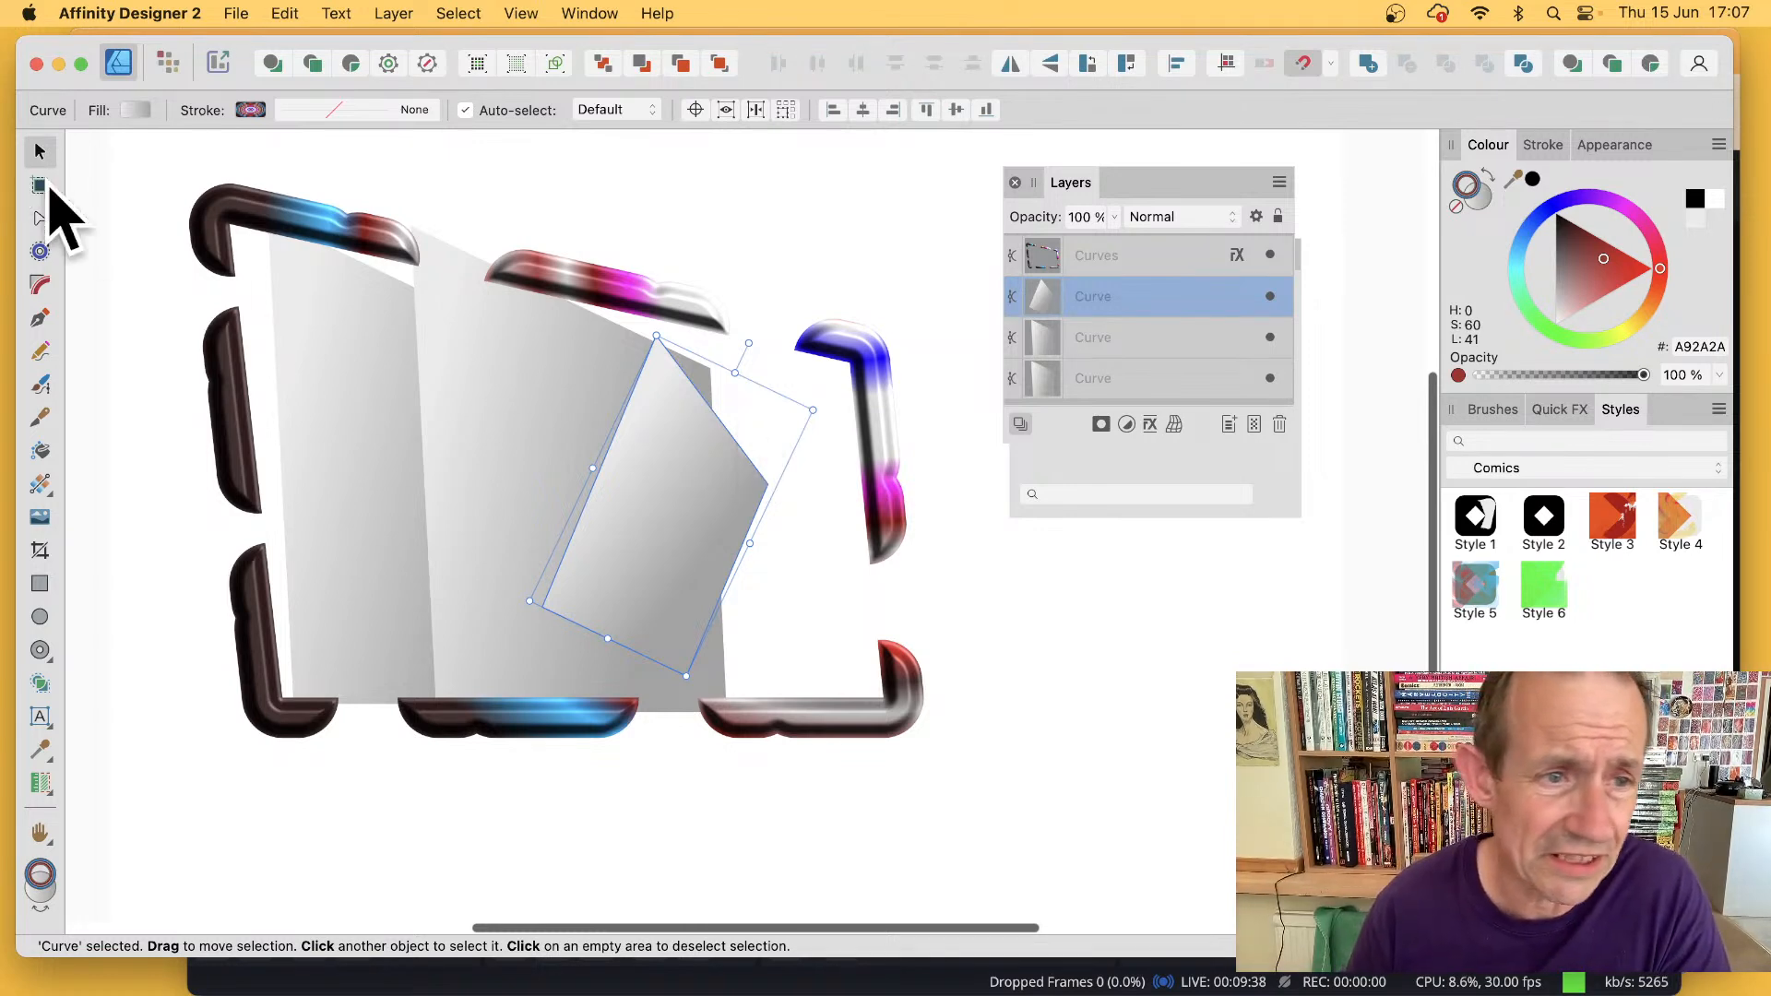
- Apply a Mesh warp to the dashed Curves frame, raising its upper mesh line and pulling an added node inward near the upper right
{"action": "left_click", "coordinate": [293, 231]}
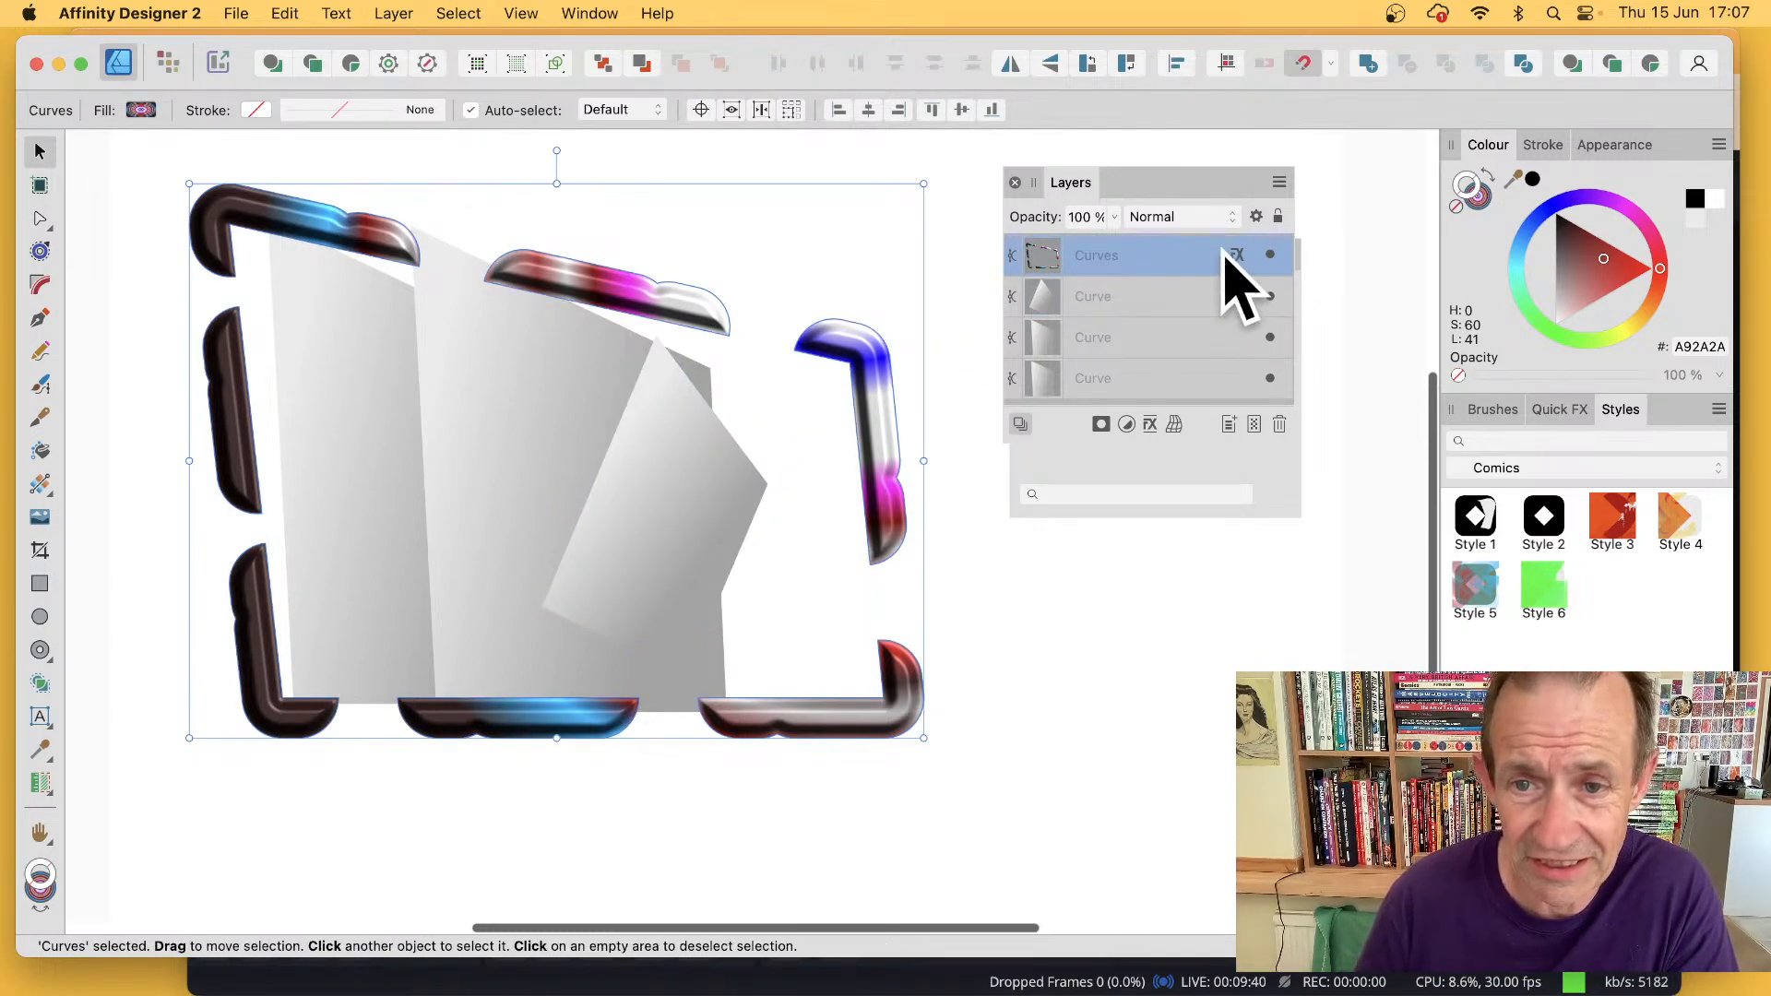
{"action": "left_click", "coordinate": [1175, 425]}
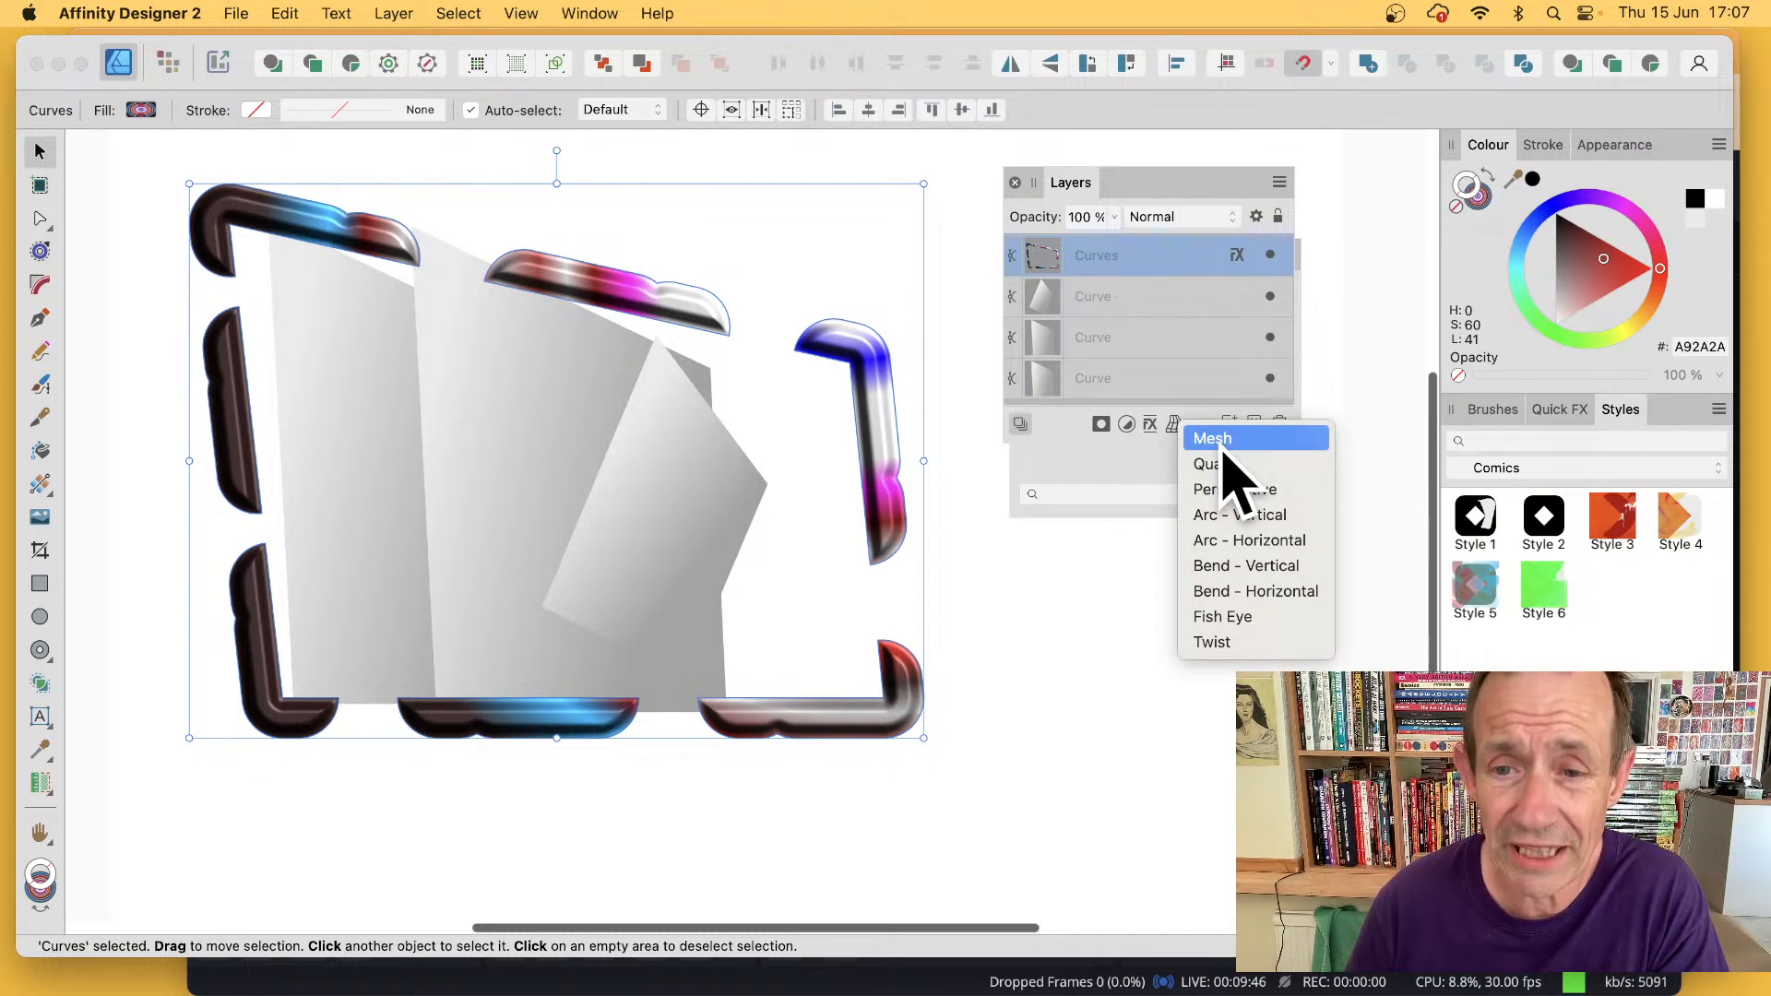
{"action": "left_click", "coordinate": [1222, 444]}
{"action": "left_click_drag", "start_coordinate": [679, 369], "coordinate": [679, 262]}
{"action": "left_click", "coordinate": [829, 332]}
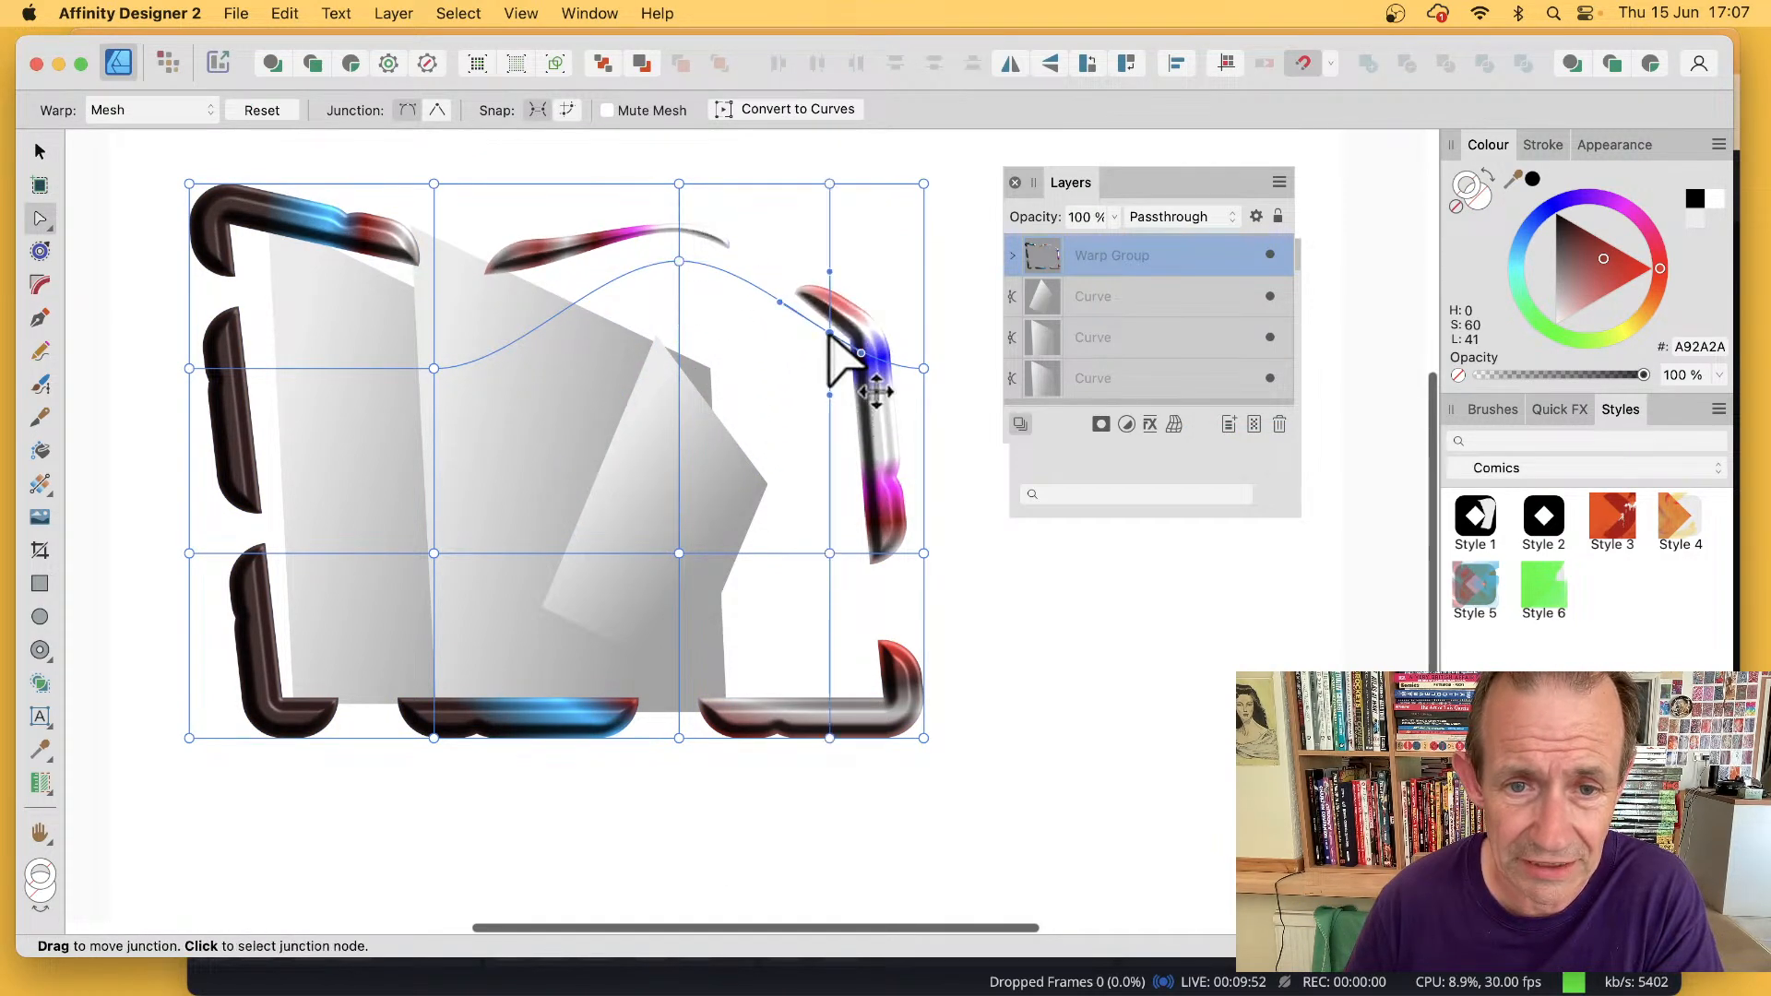
{"action": "mouse_move", "coordinate": [829, 334]}
{"action": "left_mouse_down"}
{"action": "mouse_move", "coordinate": [859, 281]}
{"action": "mouse_move", "coordinate": [749, 459]}
{"action": "mouse_move", "coordinate": [727, 422]}
{"action": "left_mouse_up"}
- Add a mesh node near the frame's lower right and pull the lower mesh lines upward to distort the bottom and lower-left dashes
{"action": "left_click", "coordinate": [768, 660]}
{"action": "left_click_drag", "start_coordinate": [769, 660], "coordinate": [752, 589]}
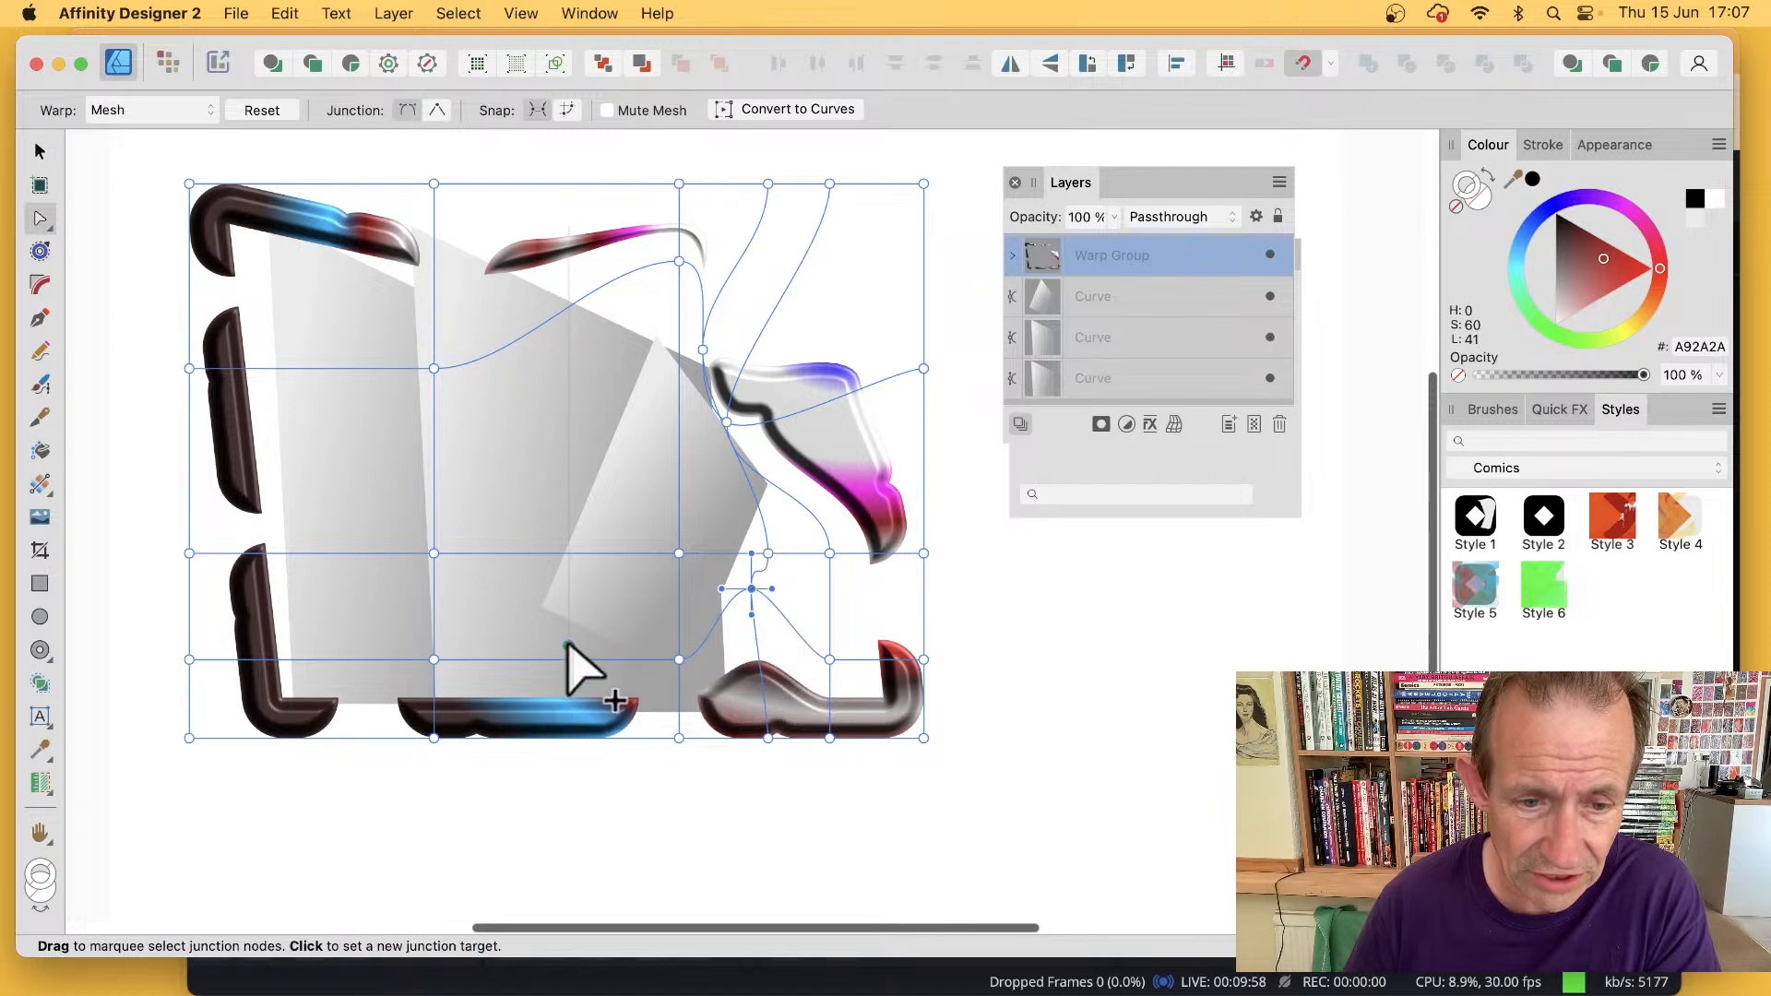
{"action": "mouse_move", "coordinate": [567, 662]}
{"action": "left_mouse_down"}
{"action": "mouse_move", "coordinate": [600, 534]}
{"action": "mouse_move", "coordinate": [574, 443]}
{"action": "left_mouse_up"}
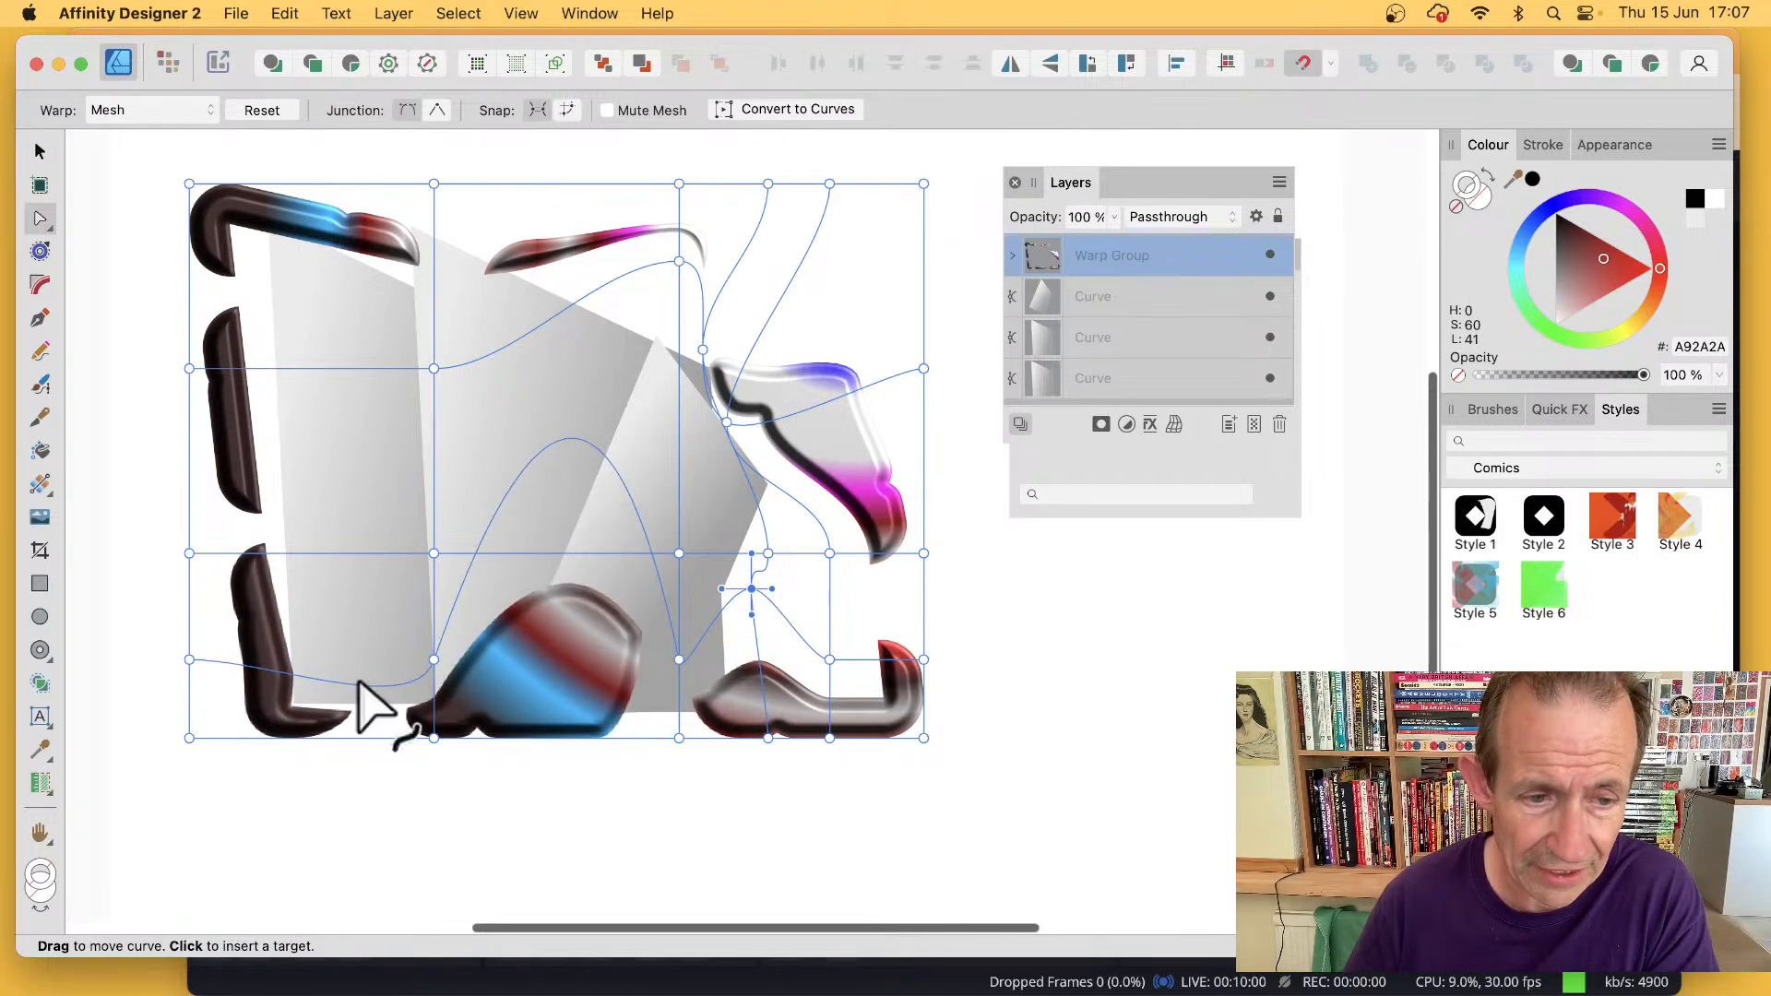
{"action": "mouse_move", "coordinate": [353, 687]}
{"action": "left_mouse_down"}
{"action": "mouse_move", "coordinate": [332, 502]}
{"action": "mouse_move", "coordinate": [435, 534]}
{"action": "mouse_move", "coordinate": [461, 512]}
{"action": "left_mouse_up"}
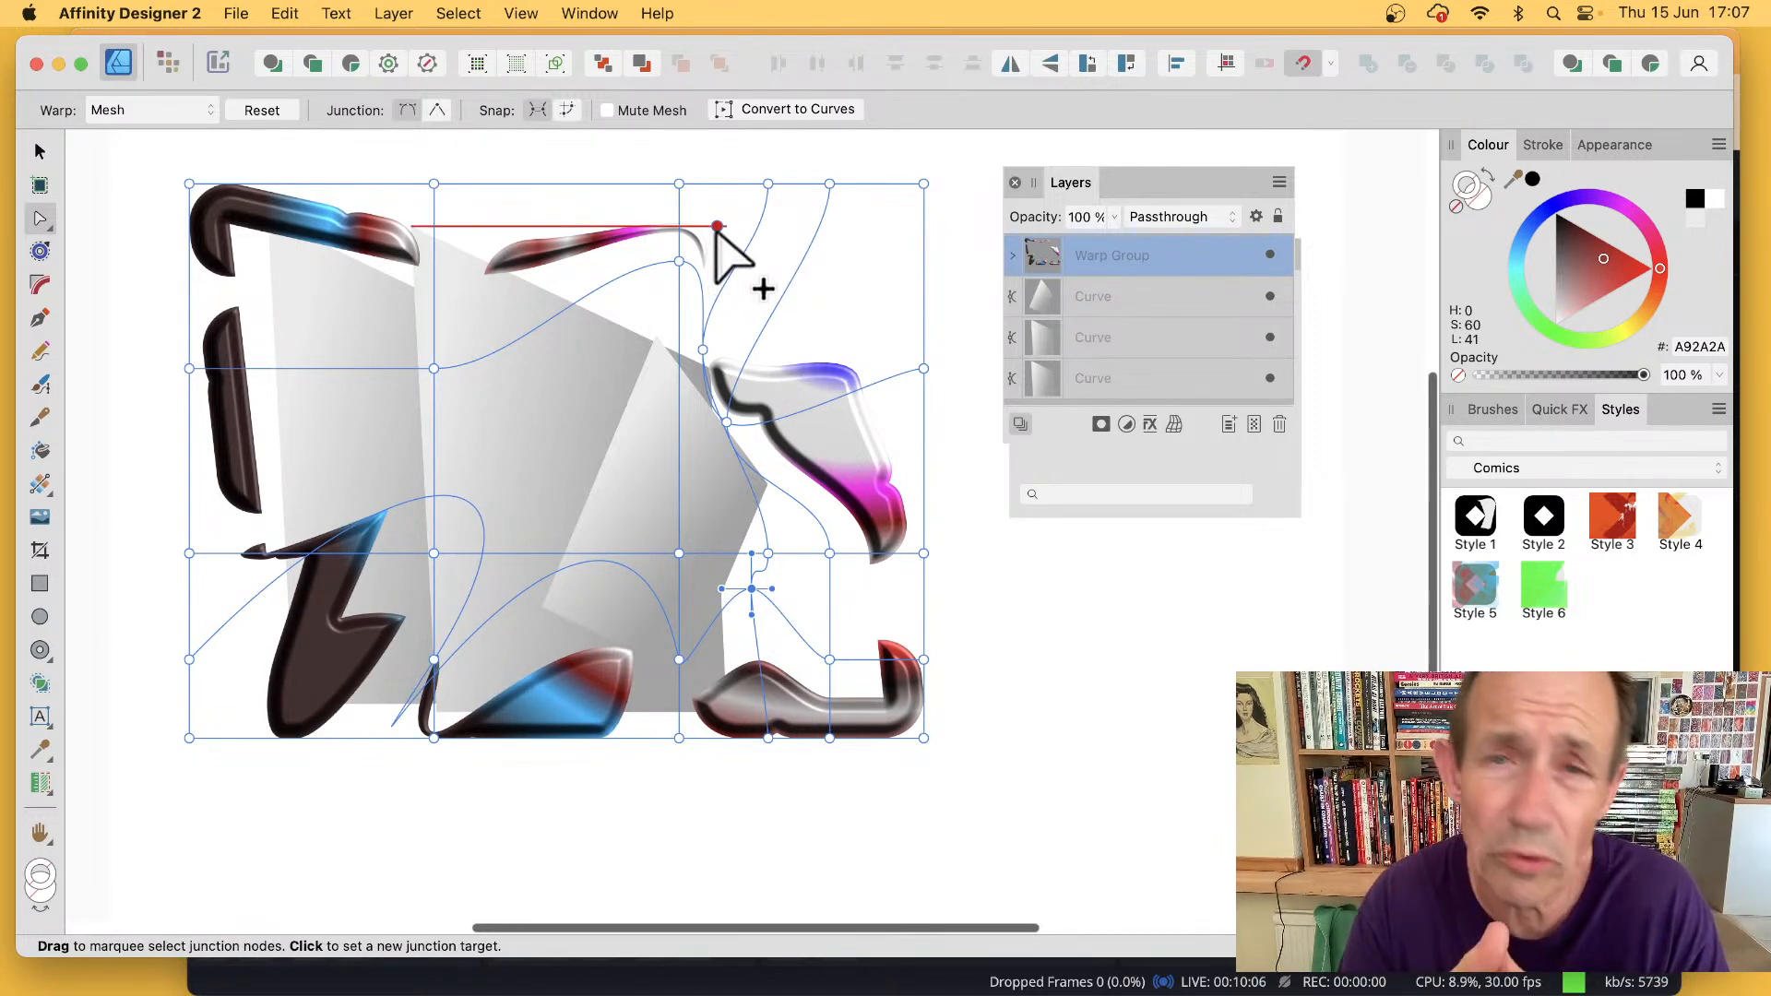
- Review the available warp types, keep Mesh, and convert the warped frame to curves
{"action": "left_click", "coordinate": [195, 111]}
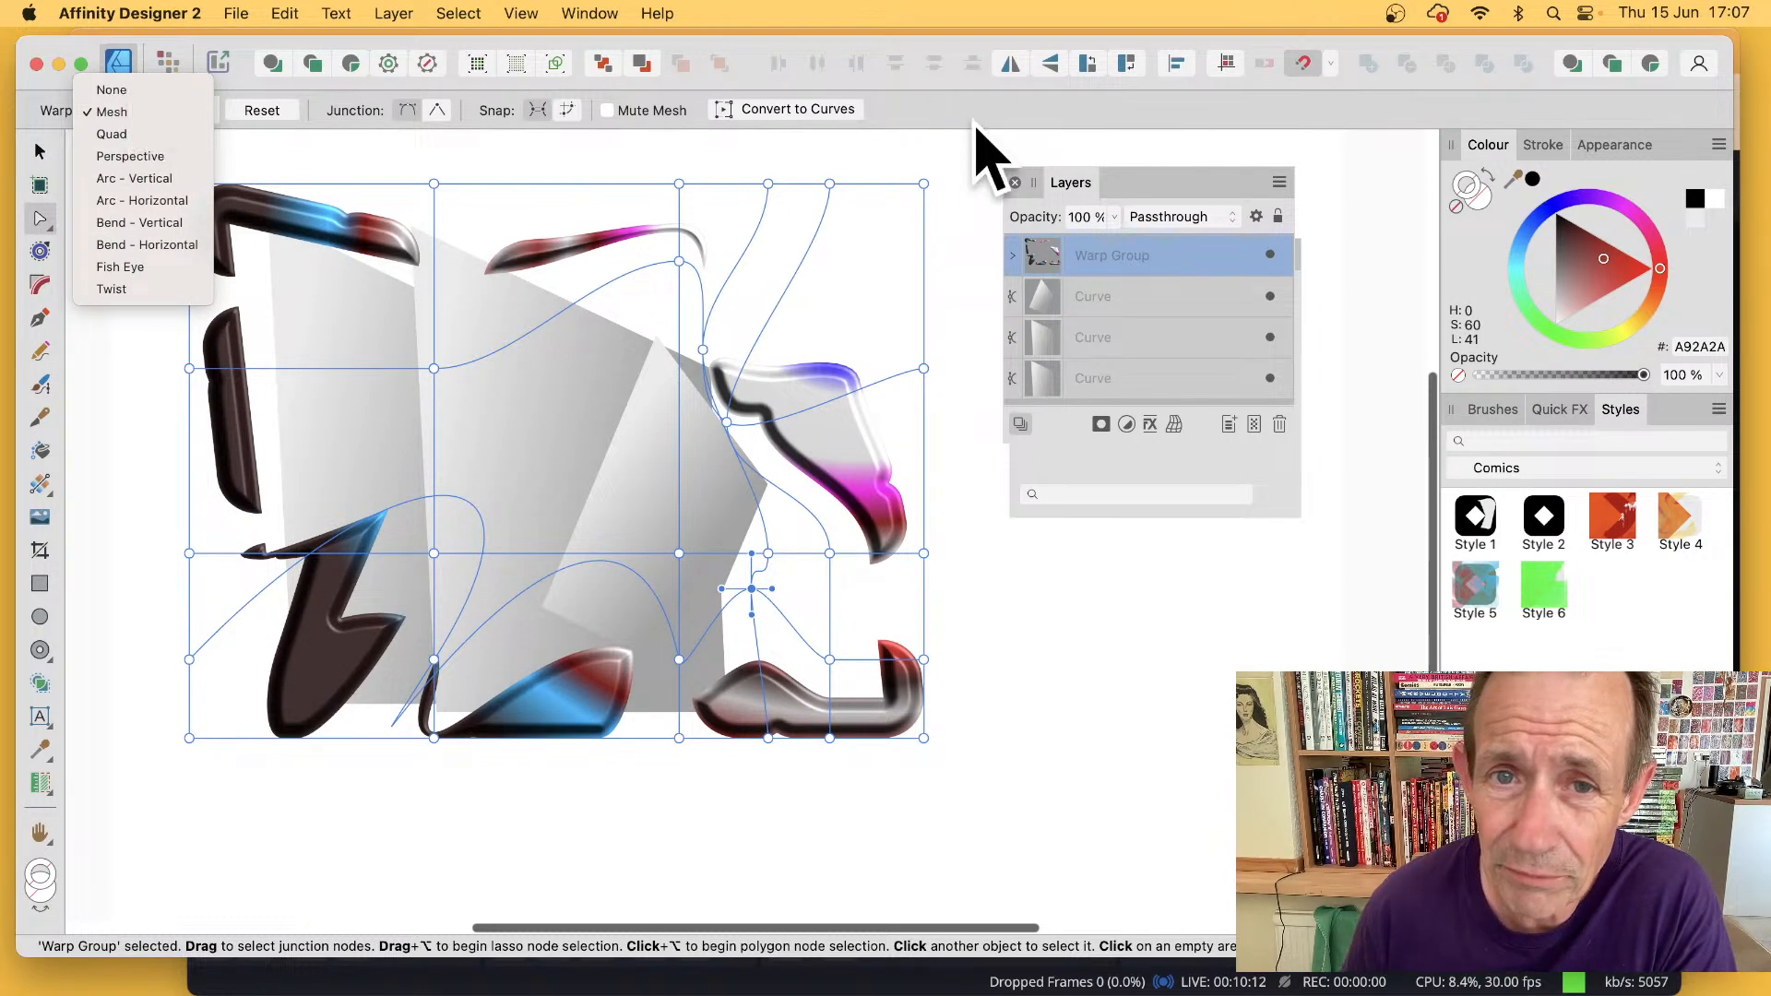
{"action": "left_click", "coordinate": [910, 116]}
{"action": "left_click", "coordinate": [799, 111]}
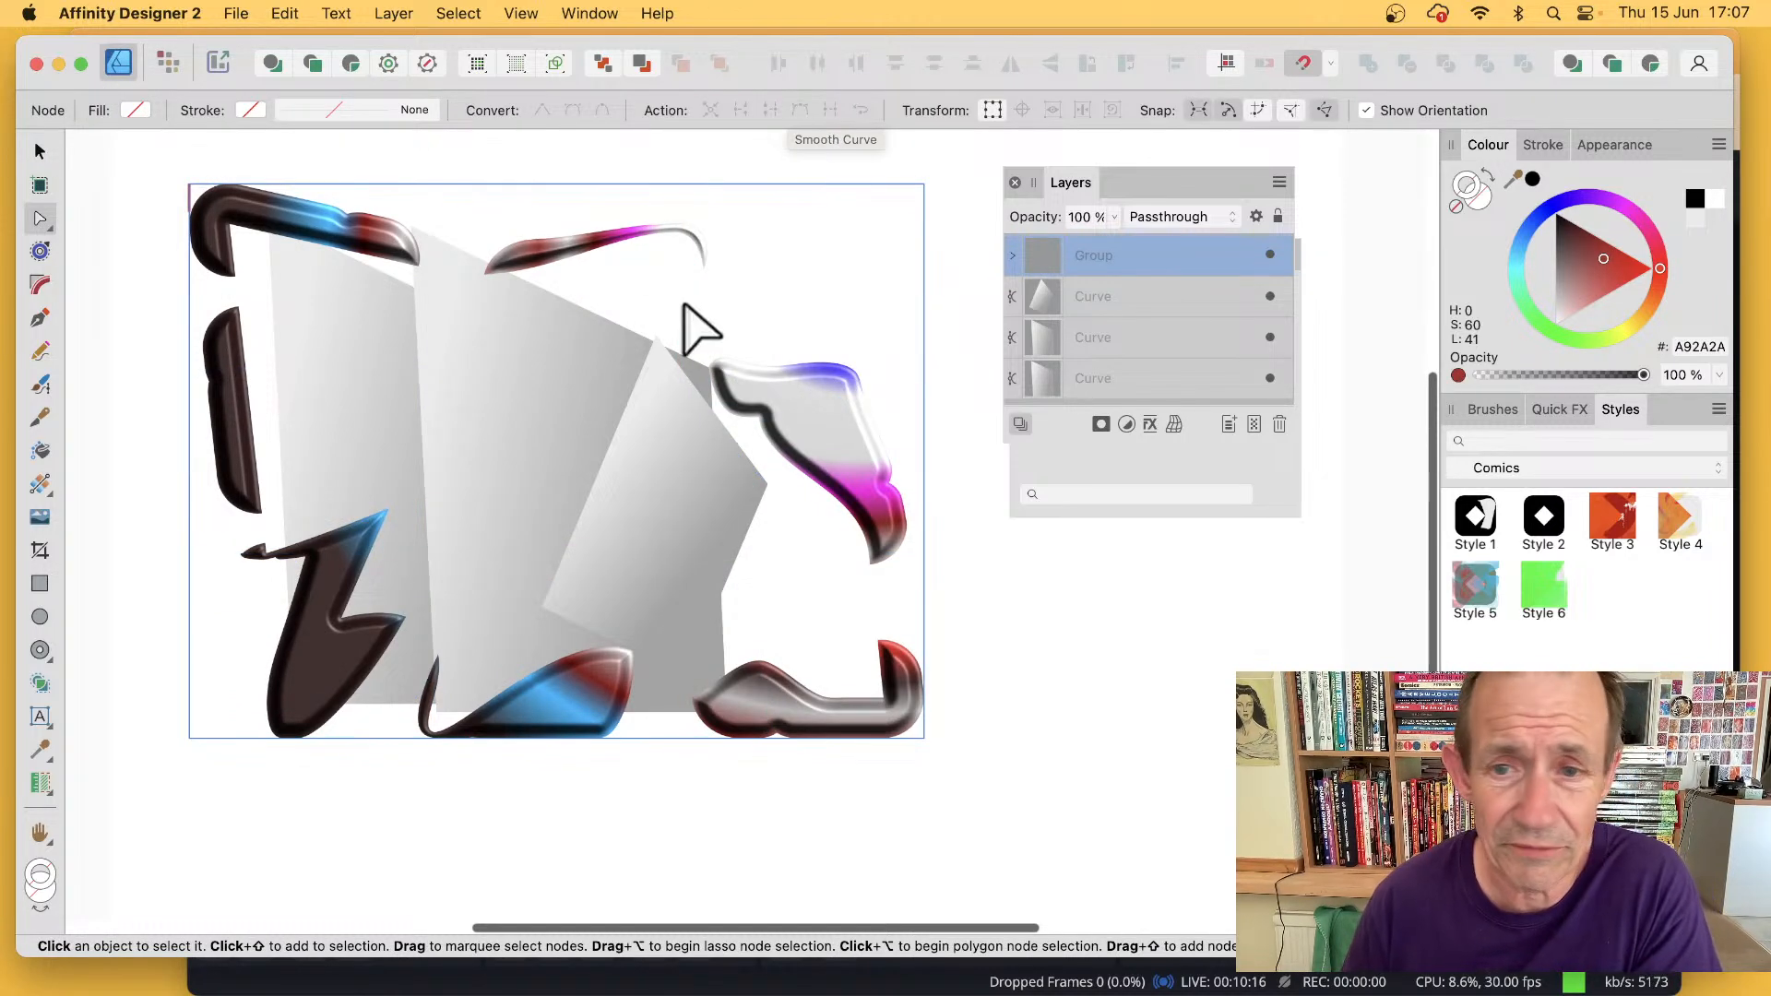
- Reshape the Curves inside the converted group by bulging the upper middle dash and pulling spikes from the upper right one, then select all nodes
{"action": "left_click", "coordinate": [1014, 255]}
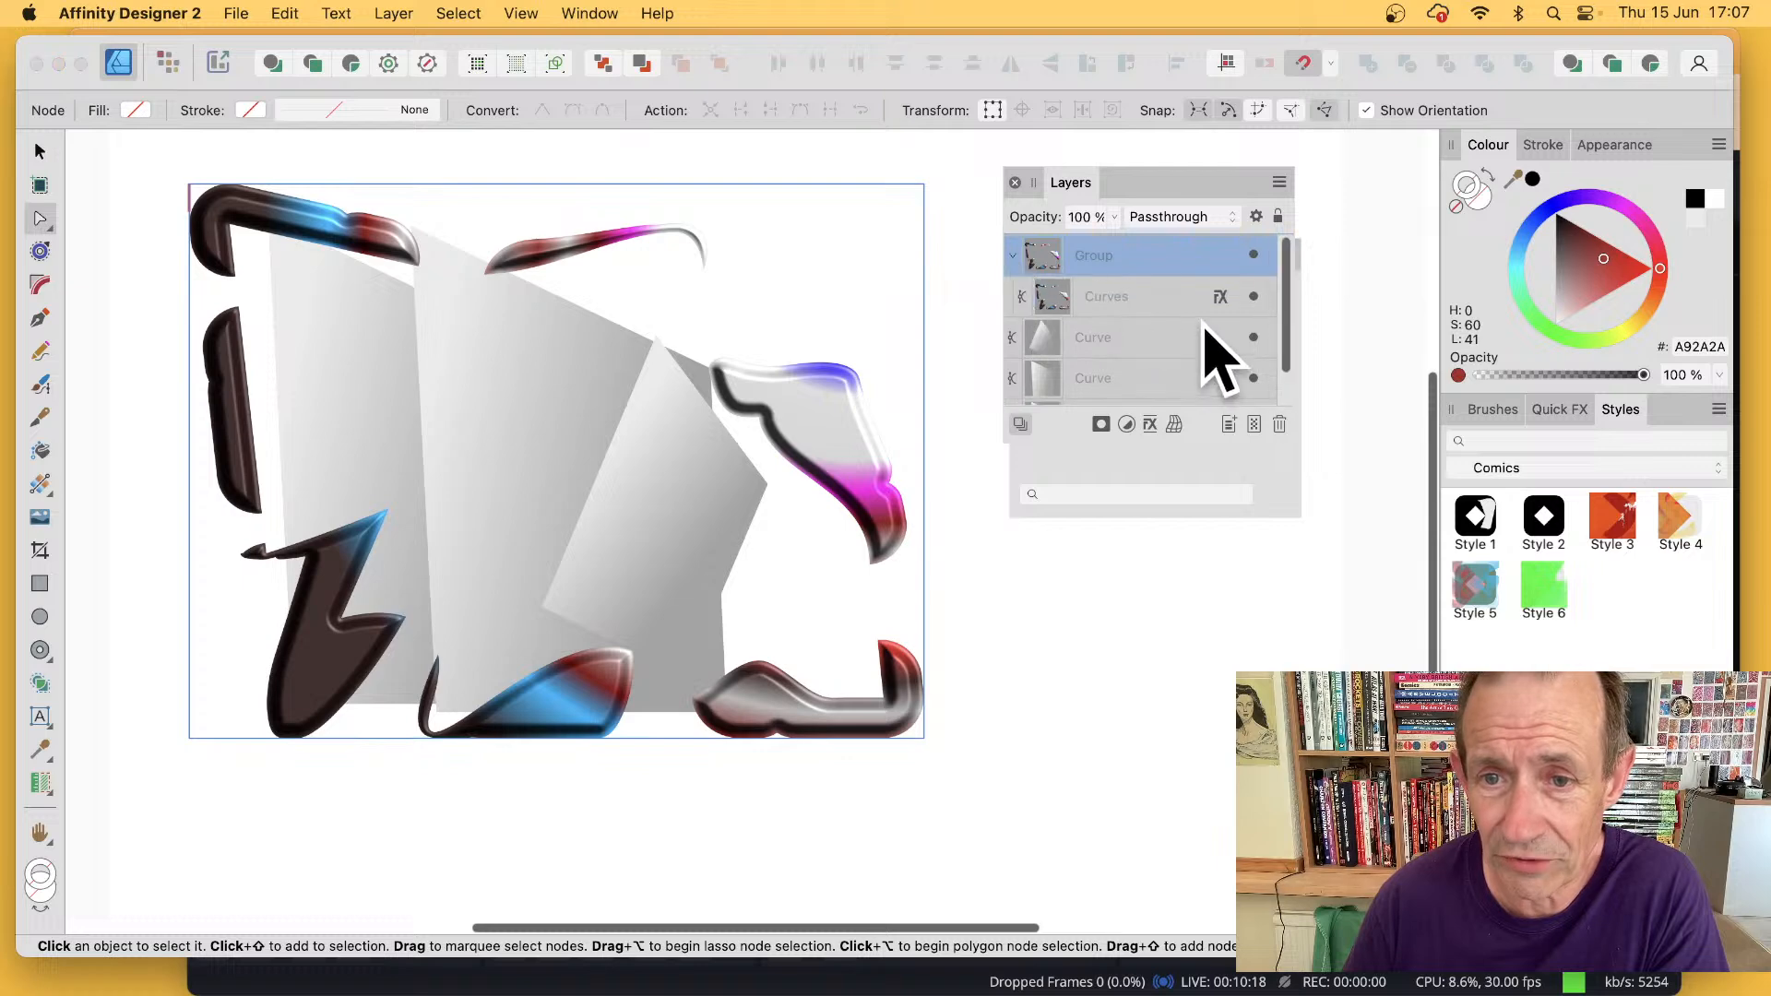
{"action": "left_click", "coordinate": [1130, 300]}
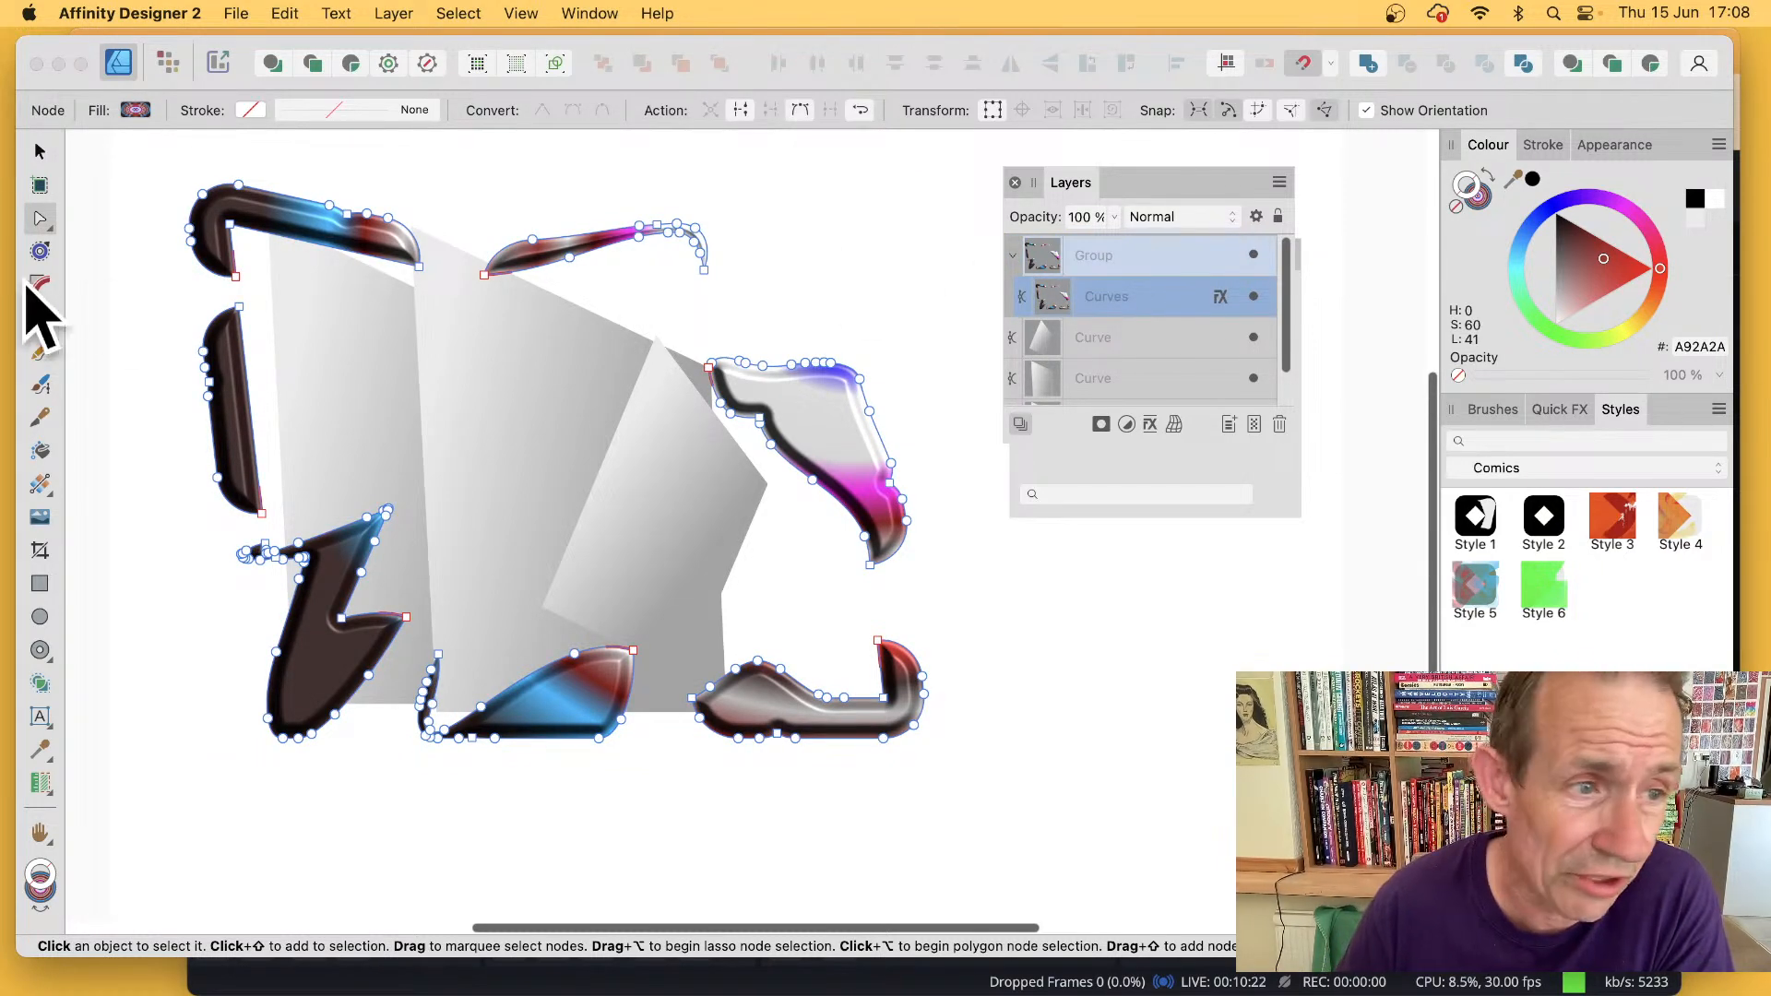
{"action": "left_click", "coordinate": [569, 261]}
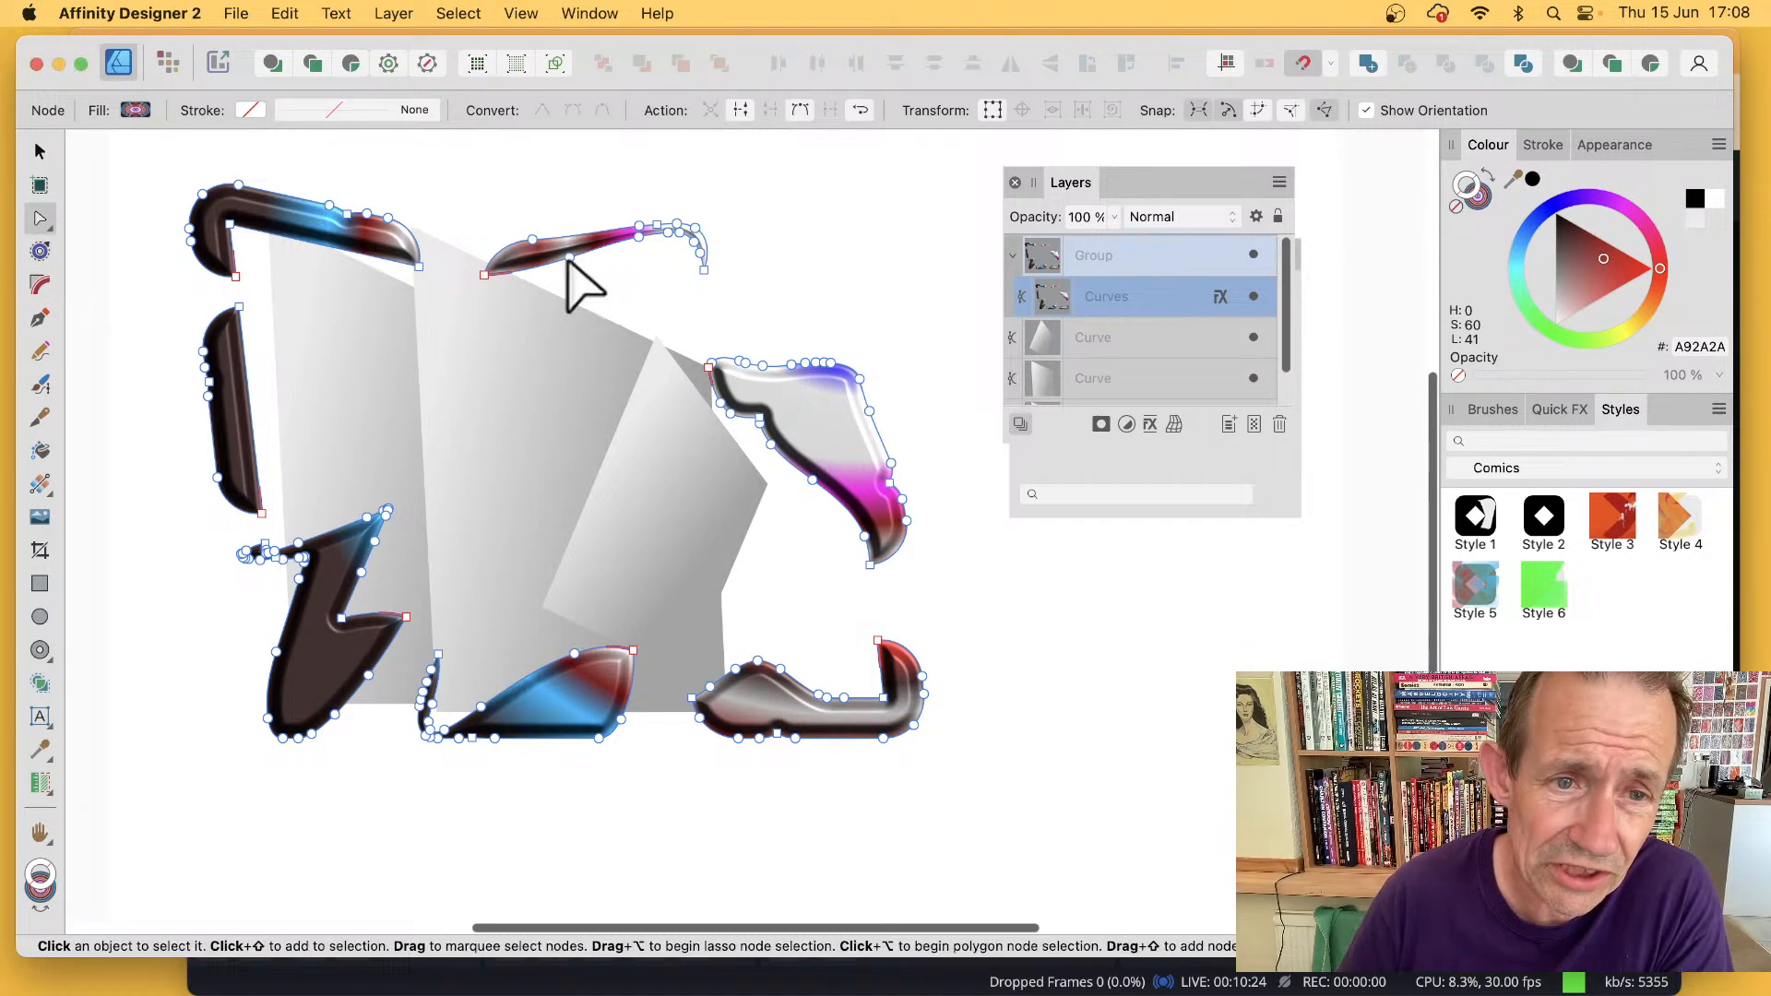
{"action": "mouse_move", "coordinate": [573, 271]}
{"action": "left_mouse_down"}
{"action": "mouse_move", "coordinate": [585, 335]}
{"action": "mouse_move", "coordinate": [574, 277]}
{"action": "left_mouse_up"}
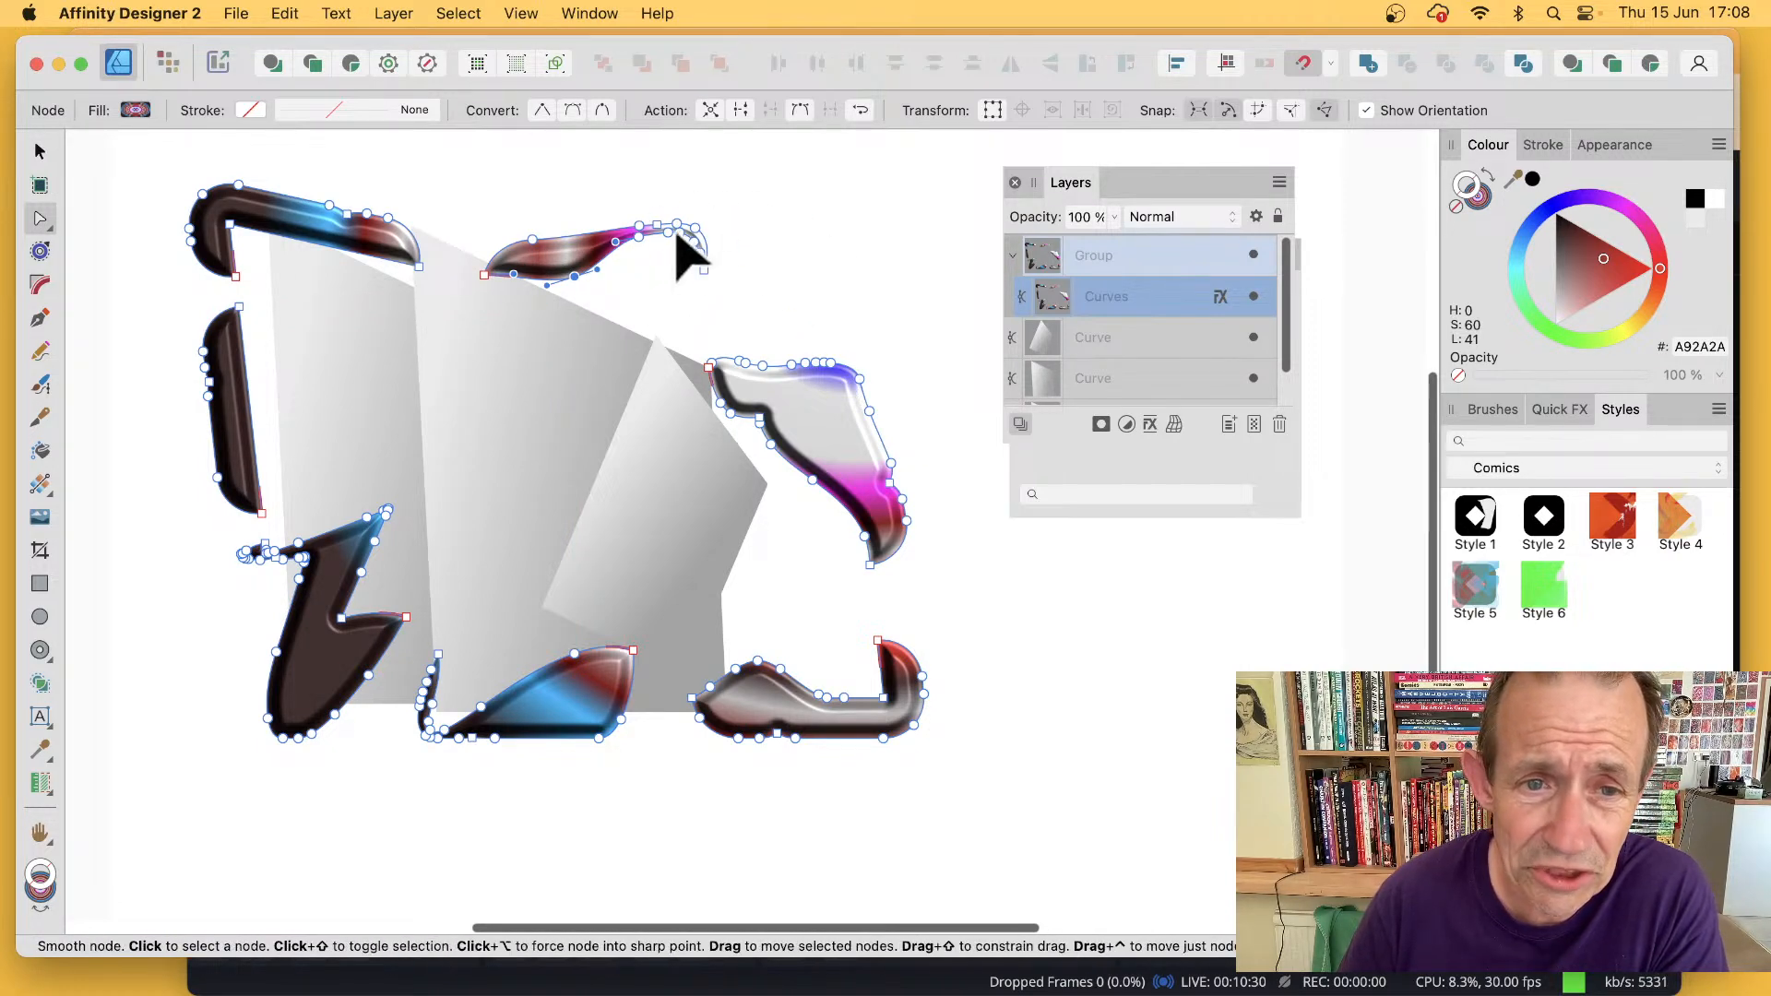
{"action": "left_click_drag", "start_coordinate": [671, 236], "coordinate": [777, 232]}
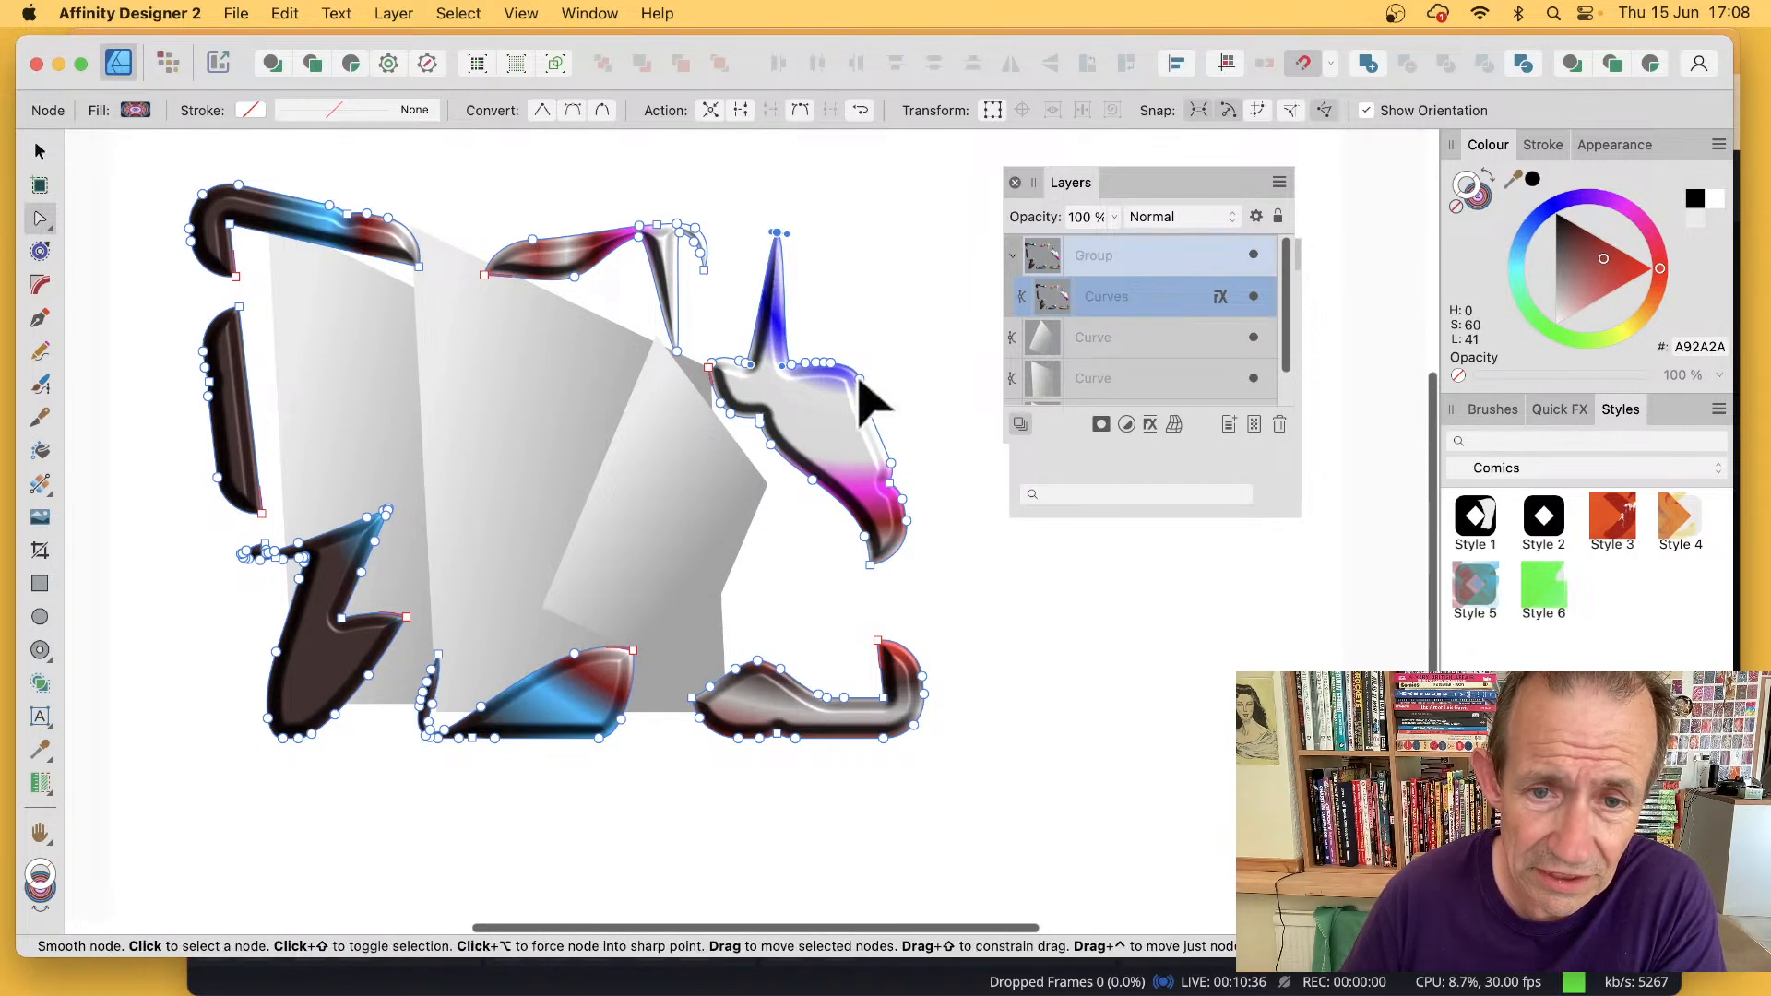
{"action": "left_click_drag", "start_coordinate": [861, 377], "coordinate": [967, 307]}
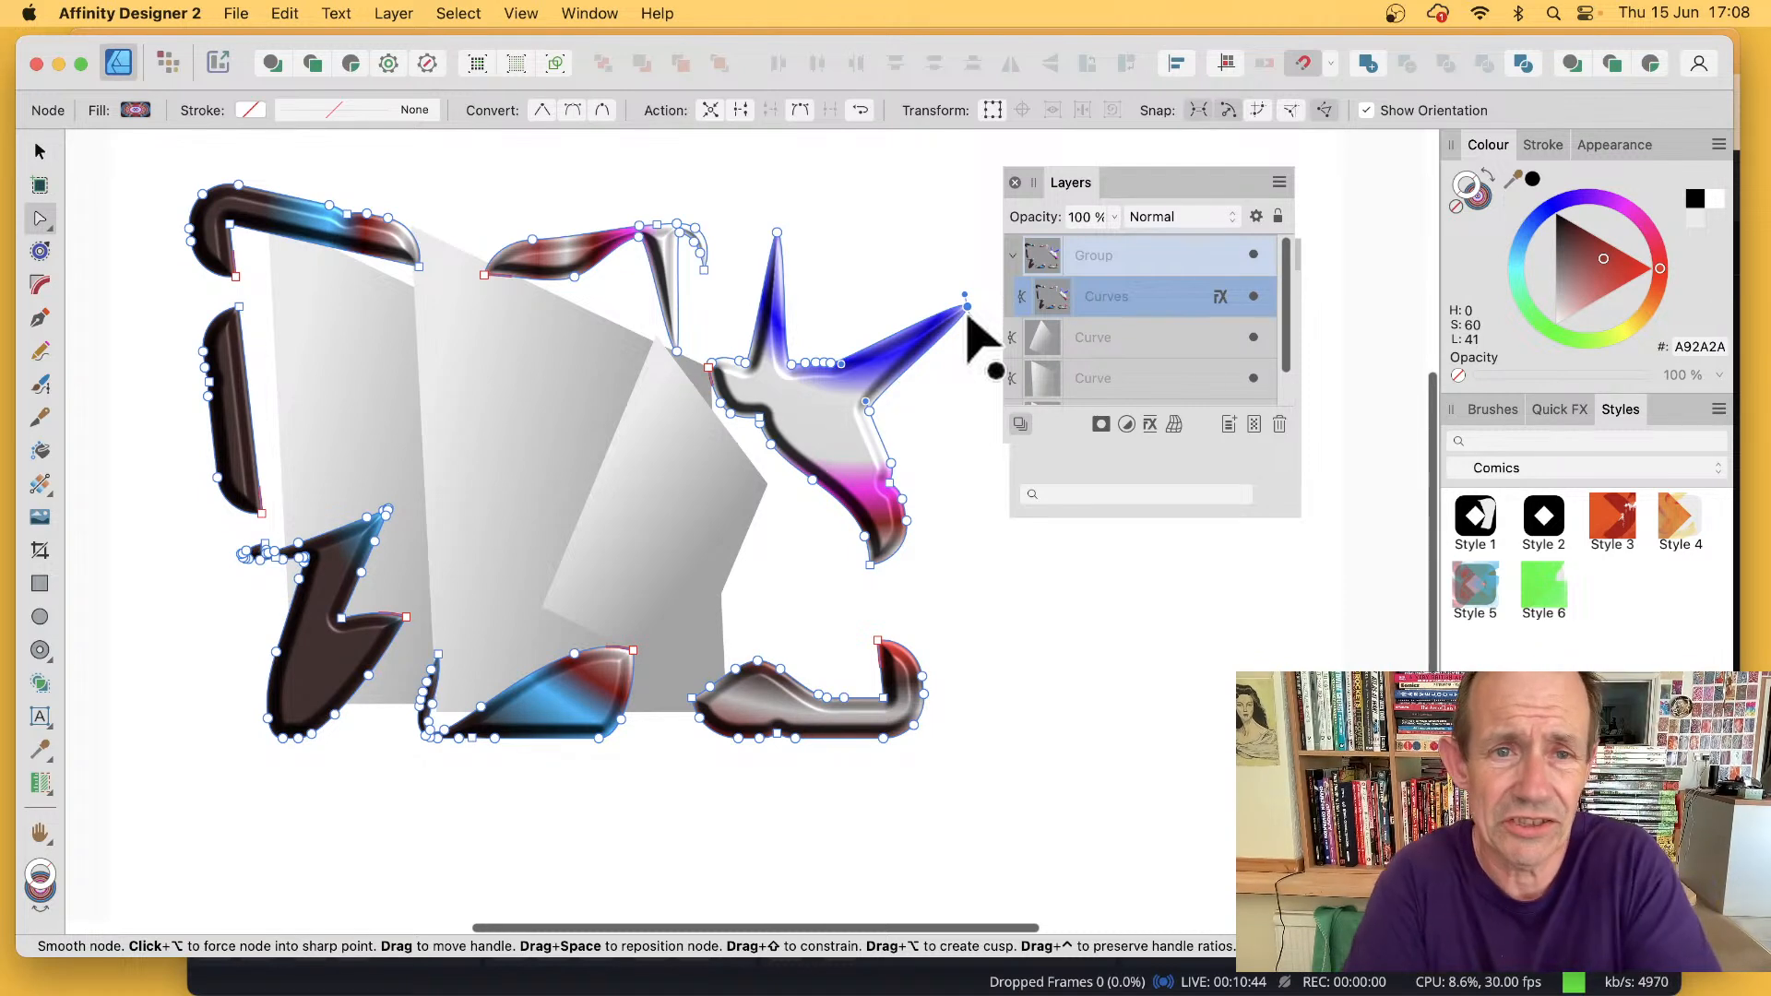
{"action": "left_click_drag", "start_coordinate": [132, 164], "coordinate": [1033, 830]}
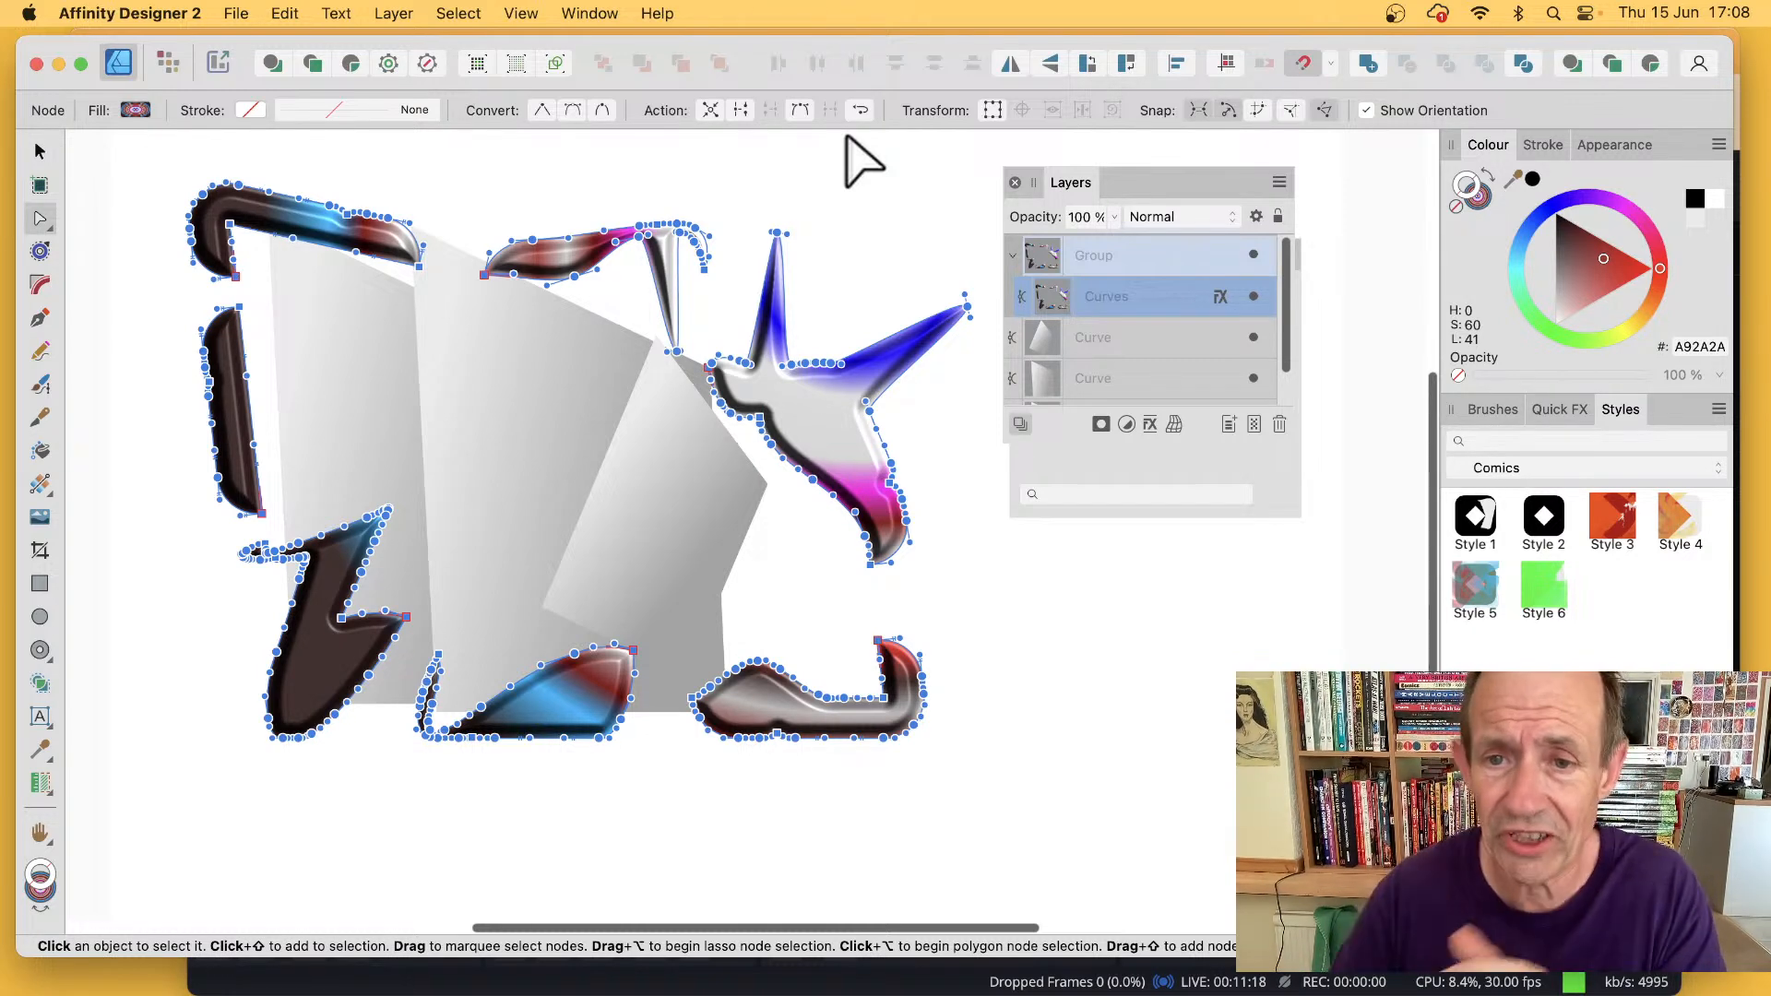
- Drag the floating Swatches panel out from behind the Layers panel, close it, and select the Group layer
{"action": "left_click", "coordinate": [1046, 244]}
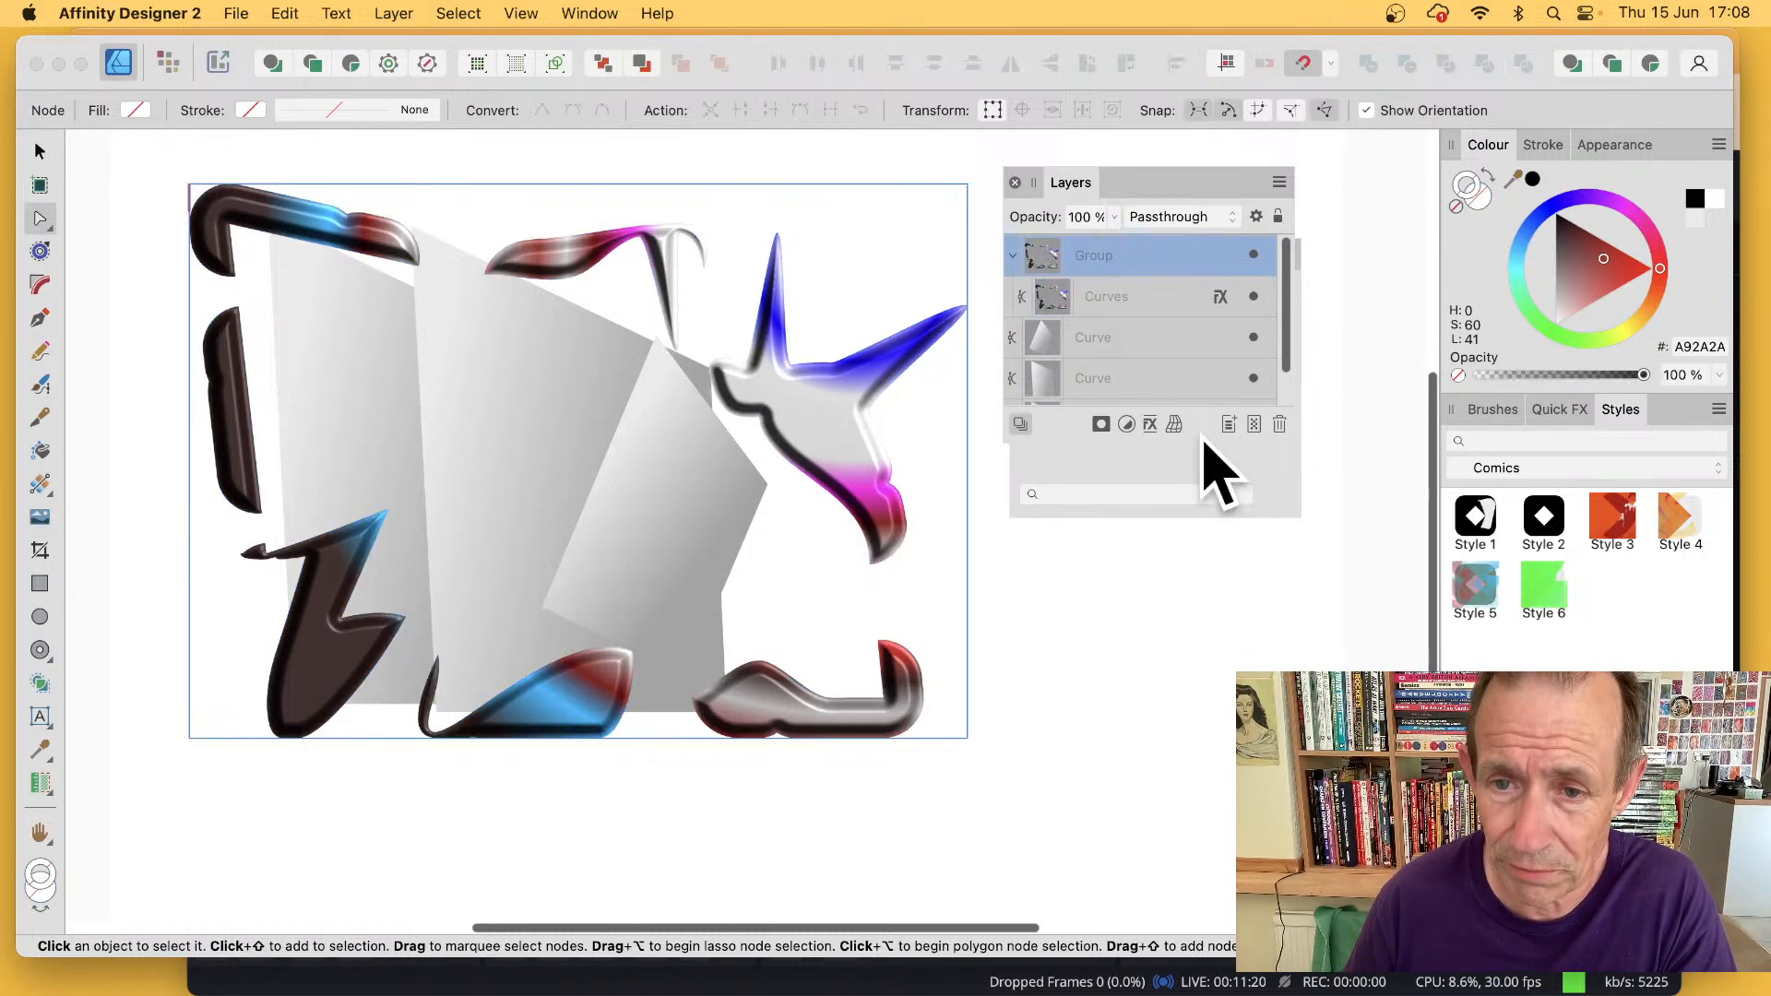
{"action": "left_click", "coordinate": [1120, 343]}
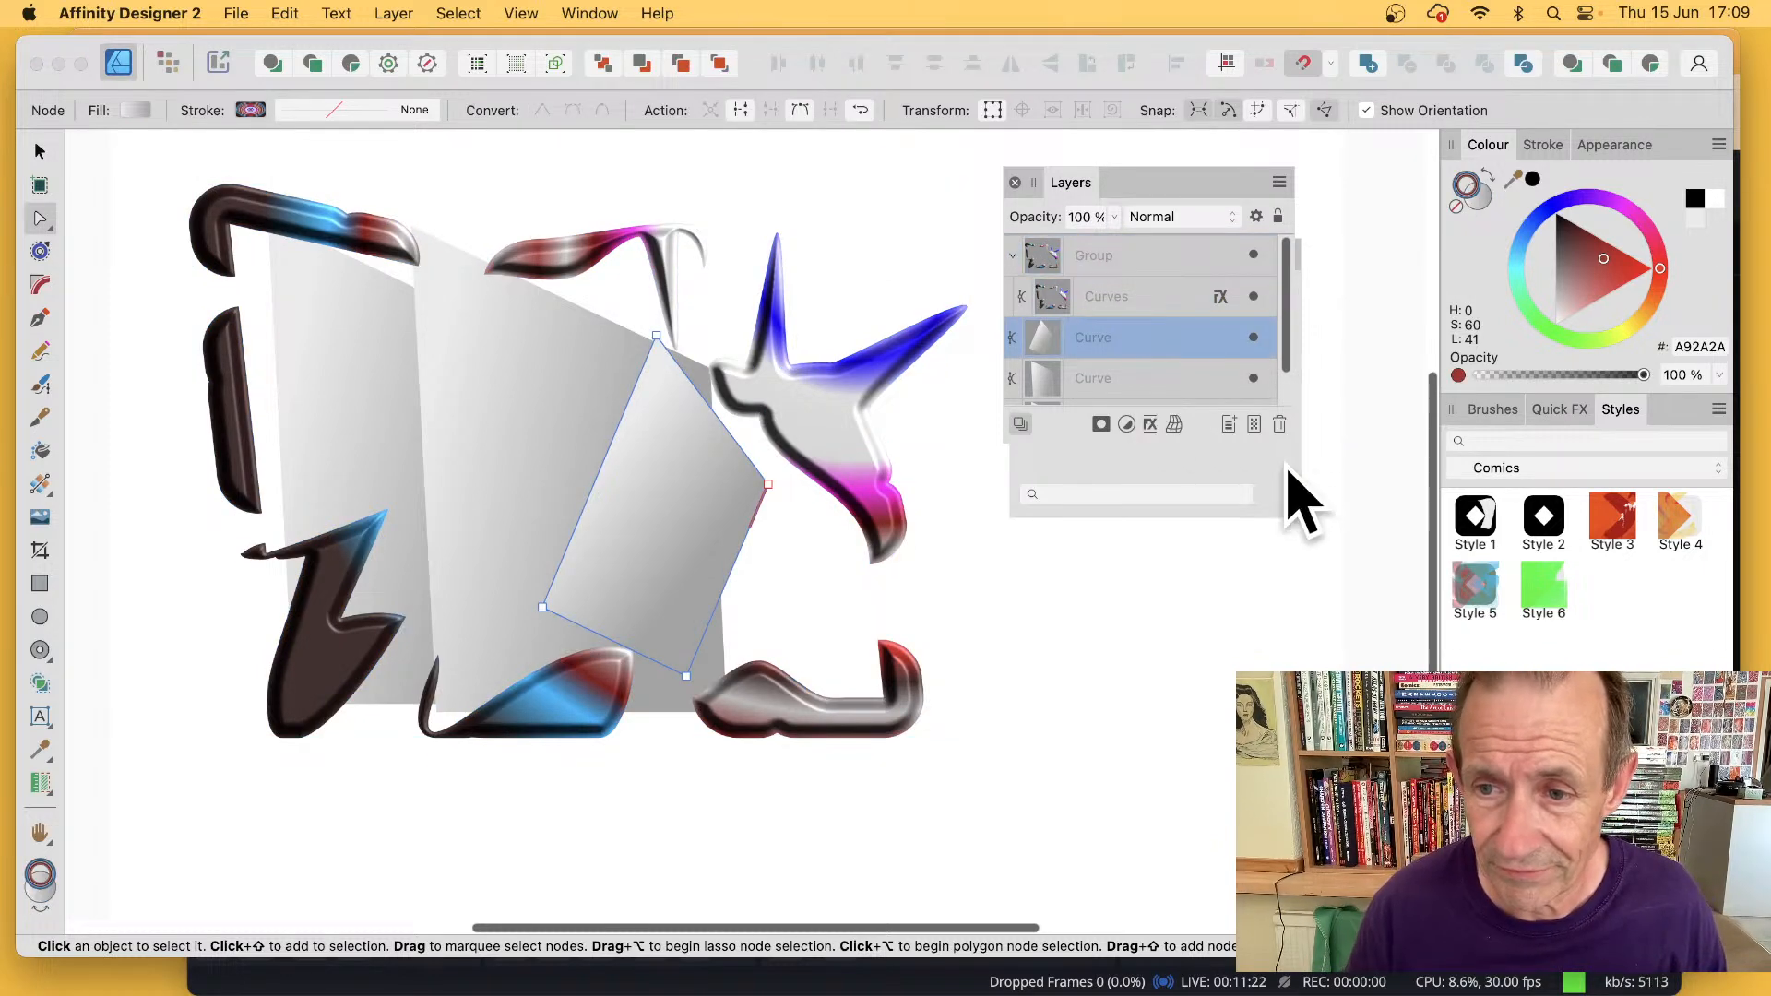
{"action": "left_click_drag", "start_coordinate": [1300, 519], "coordinate": [1339, 613]}
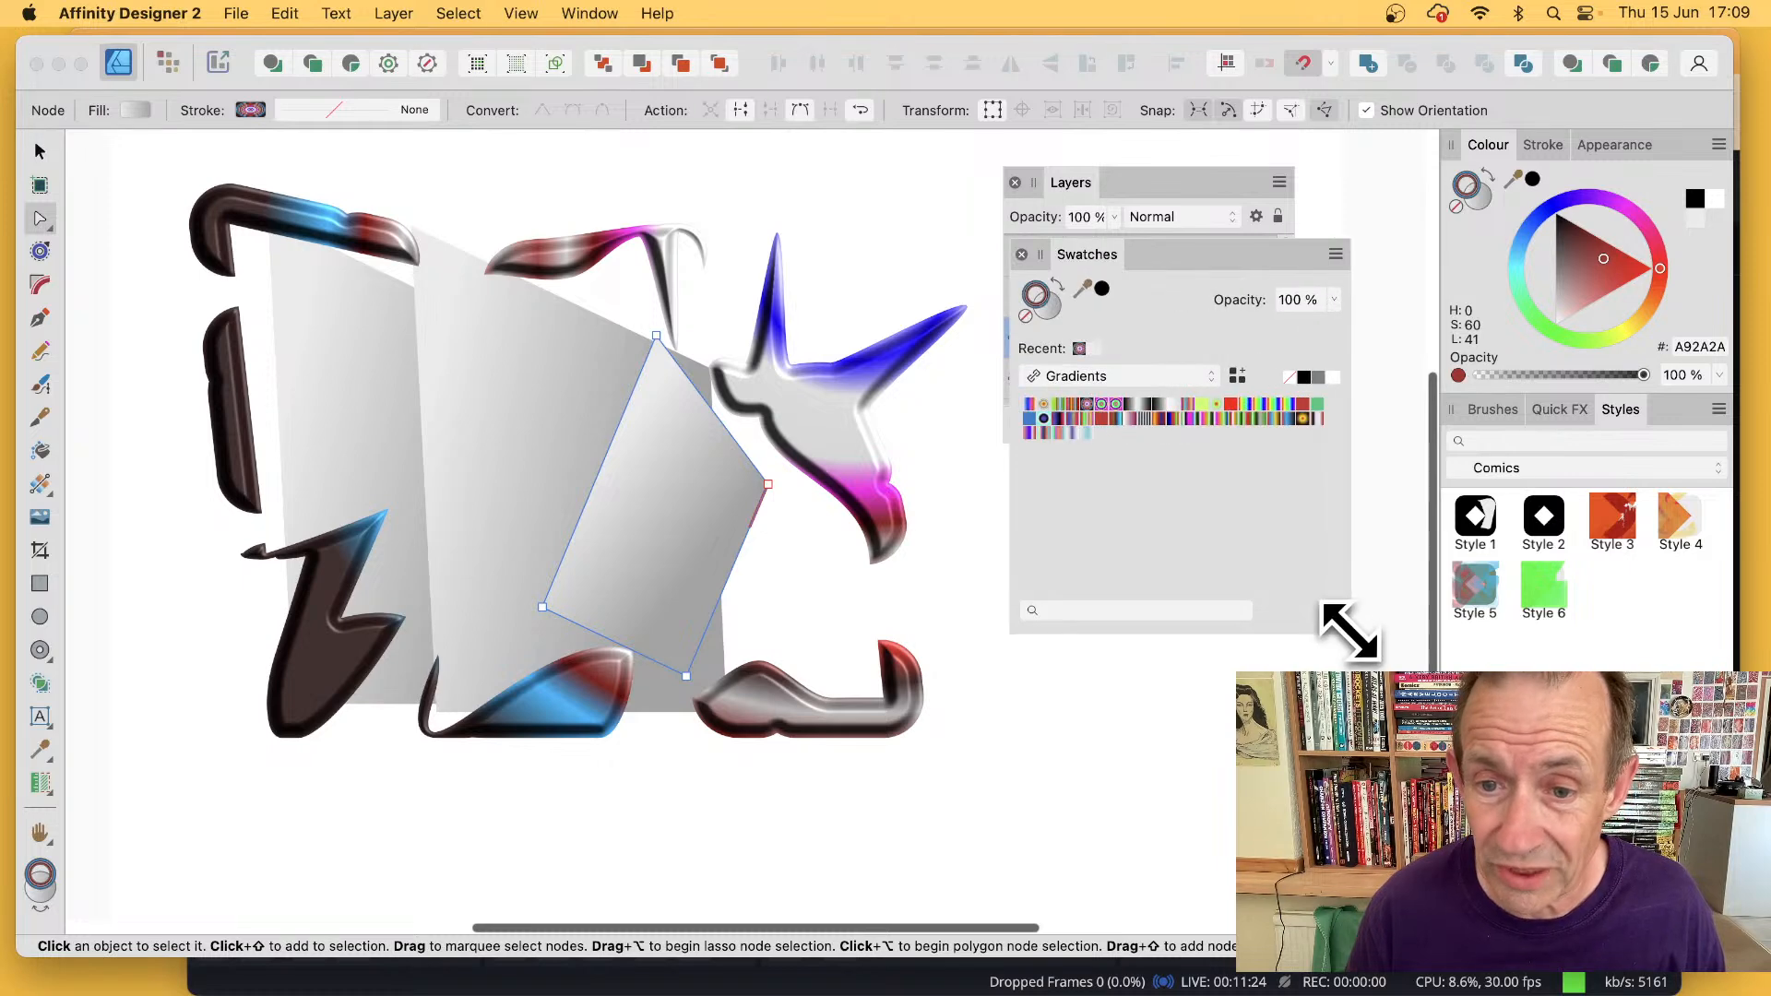
{"action": "left_click_drag", "start_coordinate": [1094, 256], "coordinate": [1359, 606]}
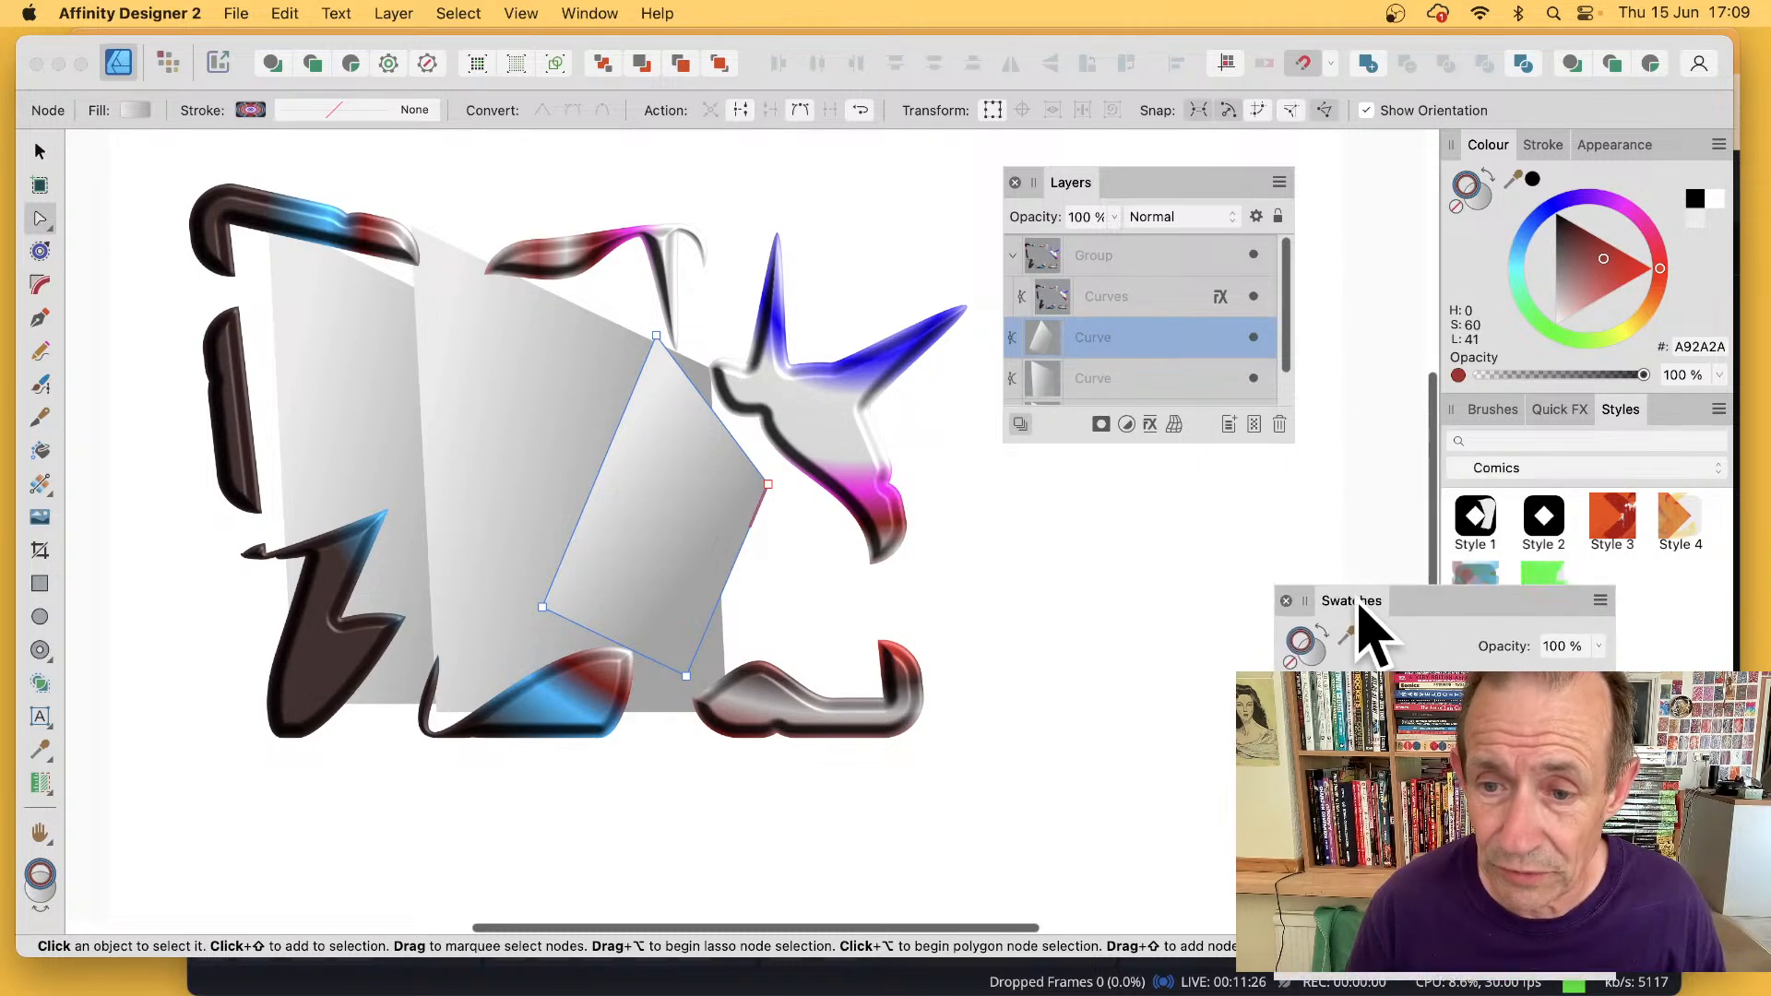
{"action": "left_click", "coordinate": [1286, 602]}
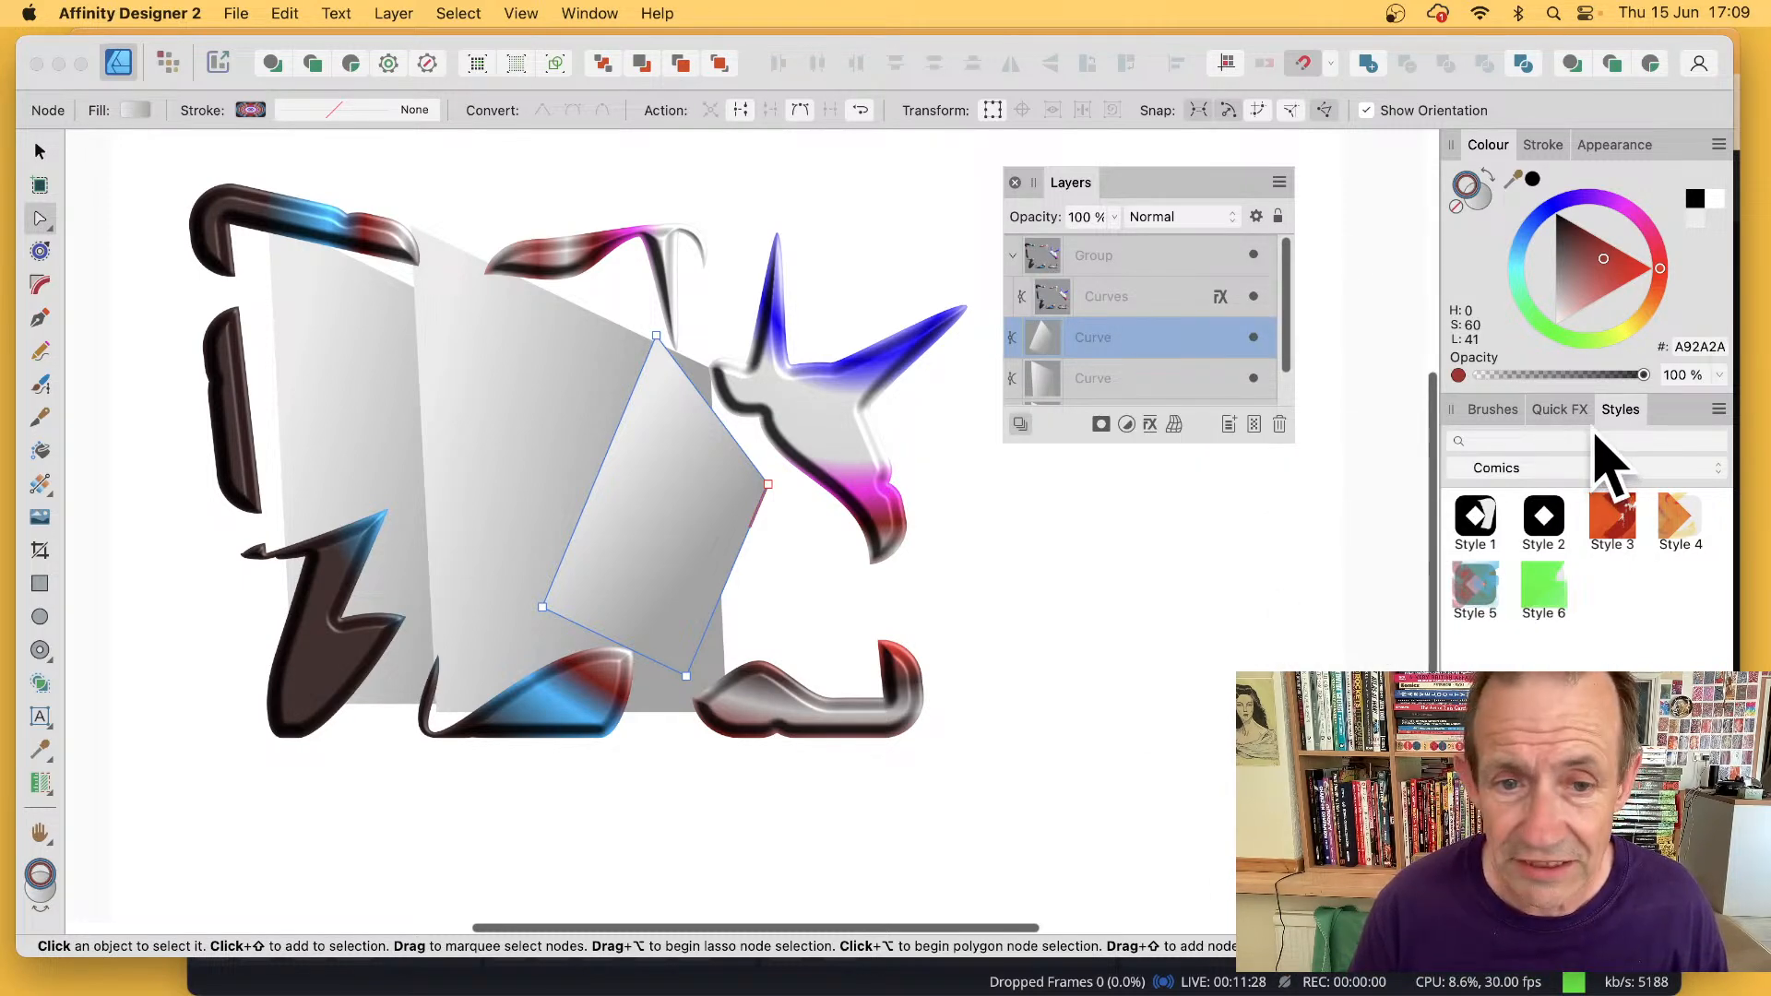
{"action": "left_click", "coordinate": [1107, 244]}
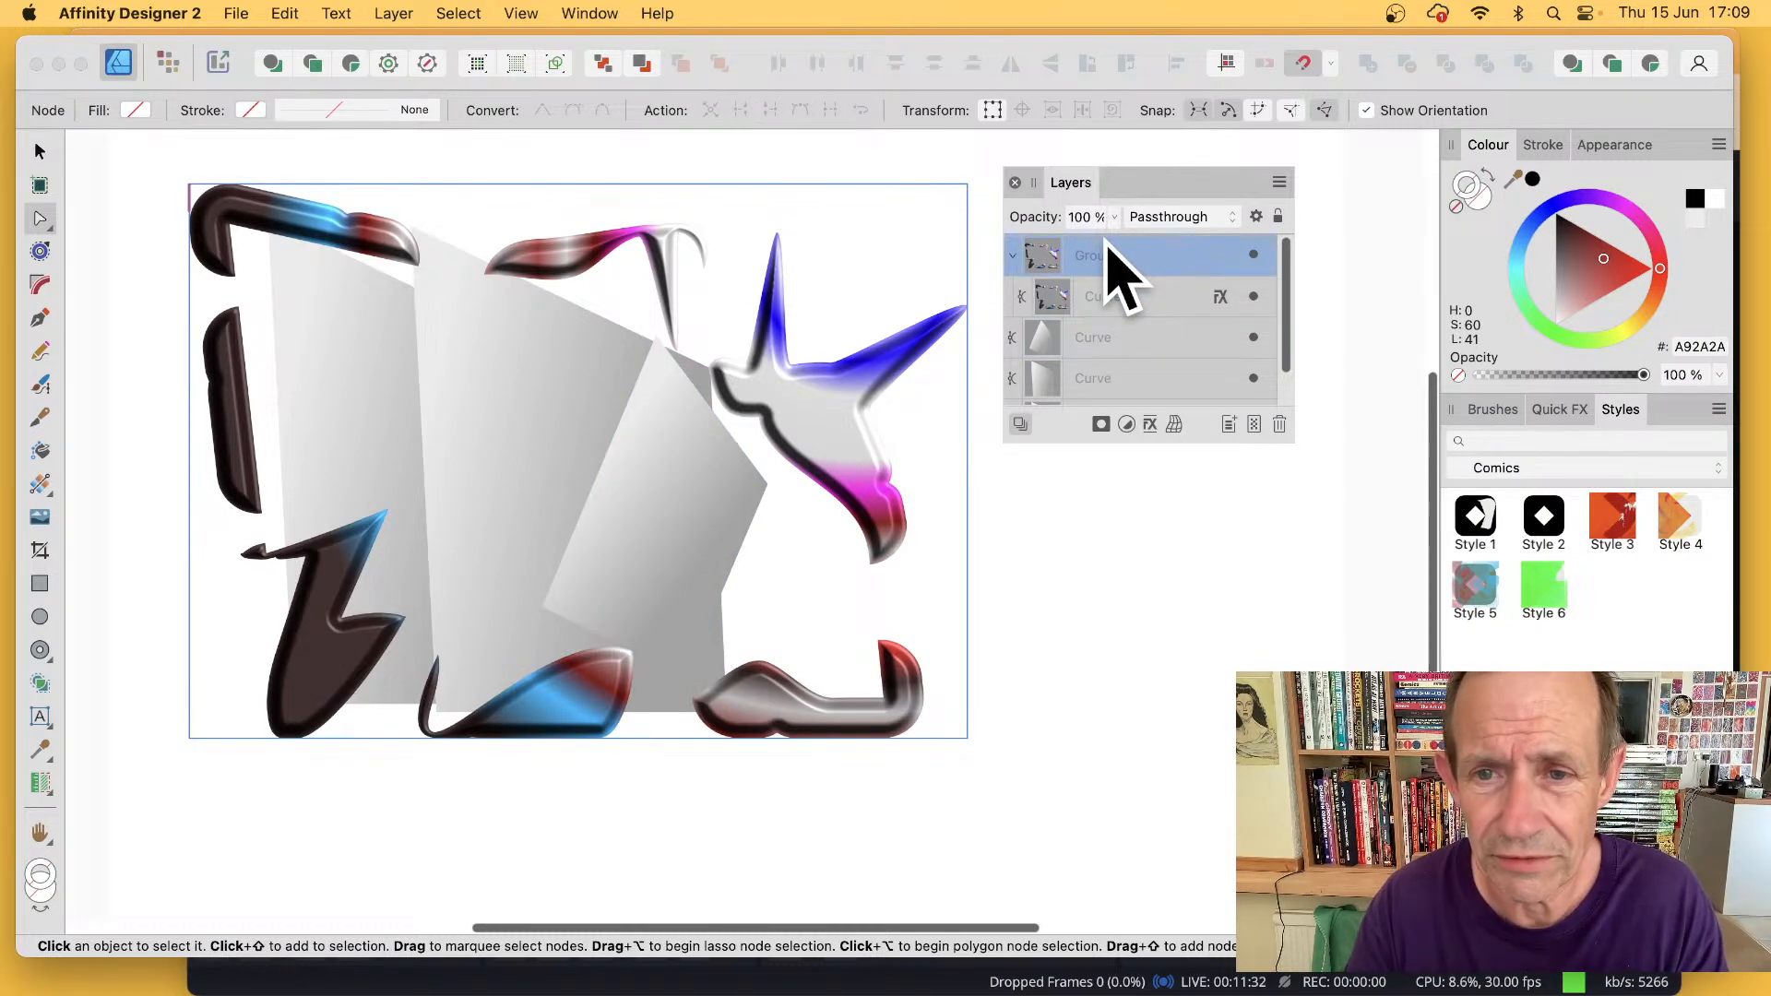
- Select the frame group together with the three gradient curves and combine them all into a single group
{"action": "left_click", "coordinate": [1013, 255]}
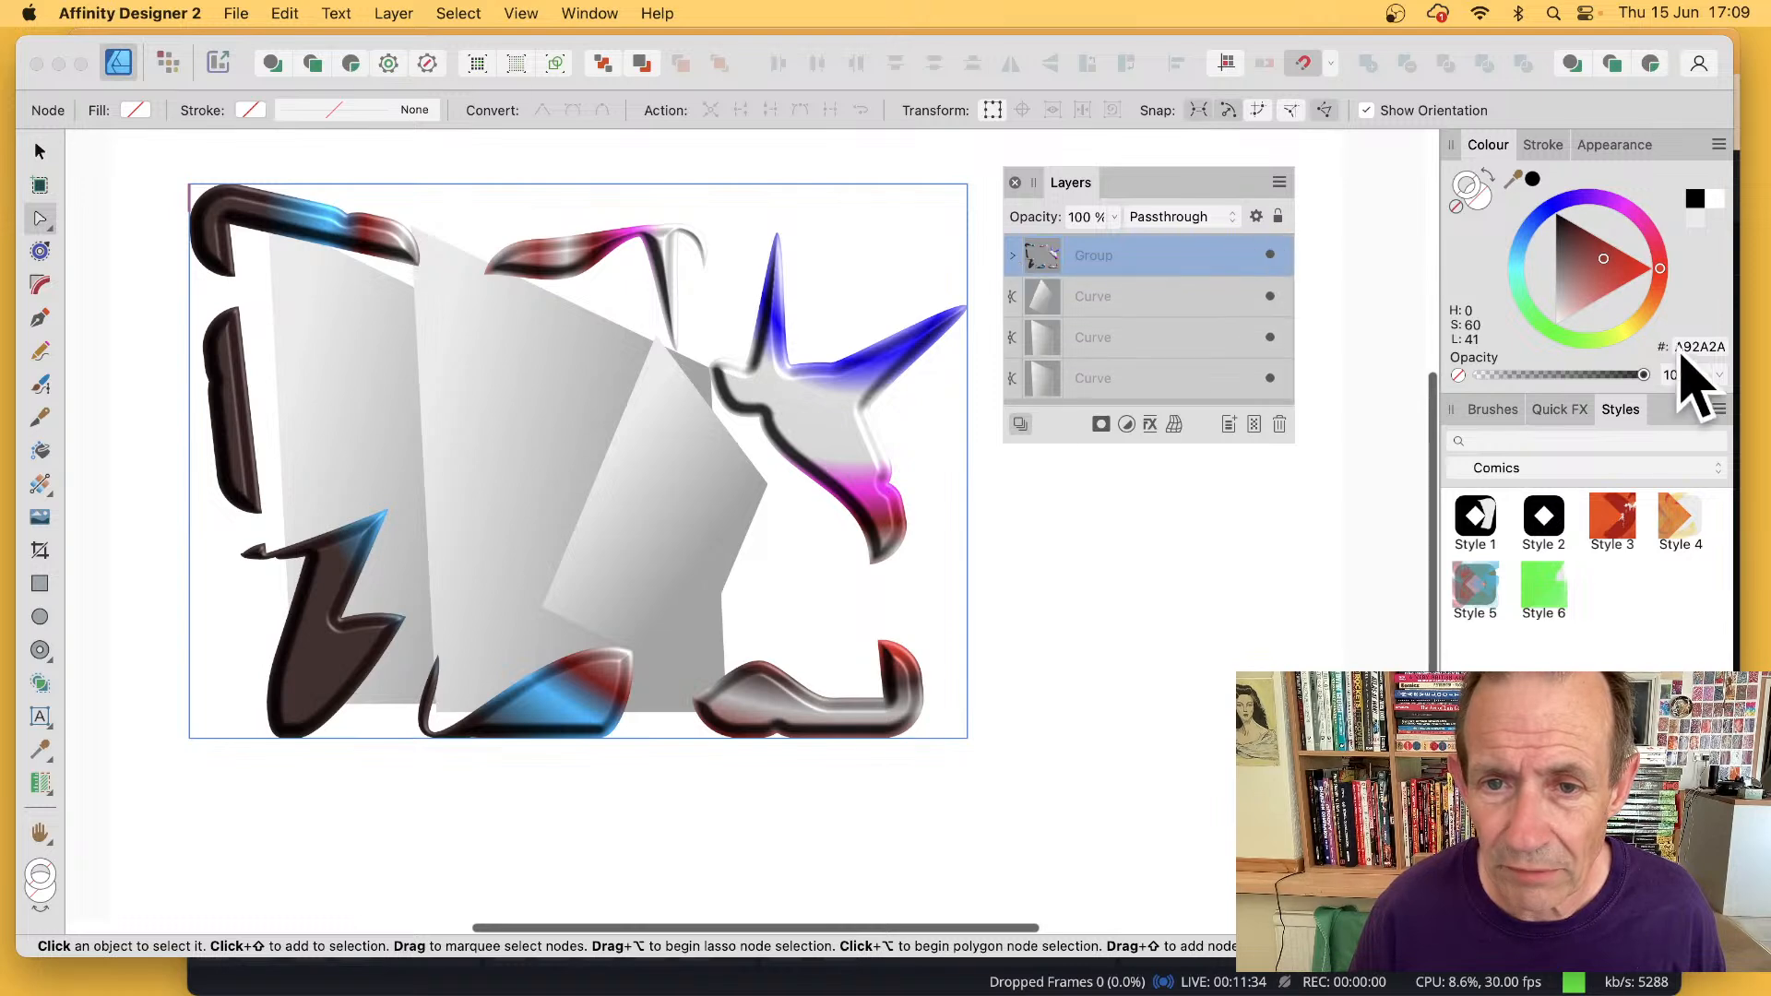
{"action": "left_click", "coordinate": [1165, 380], "text": "shift"}
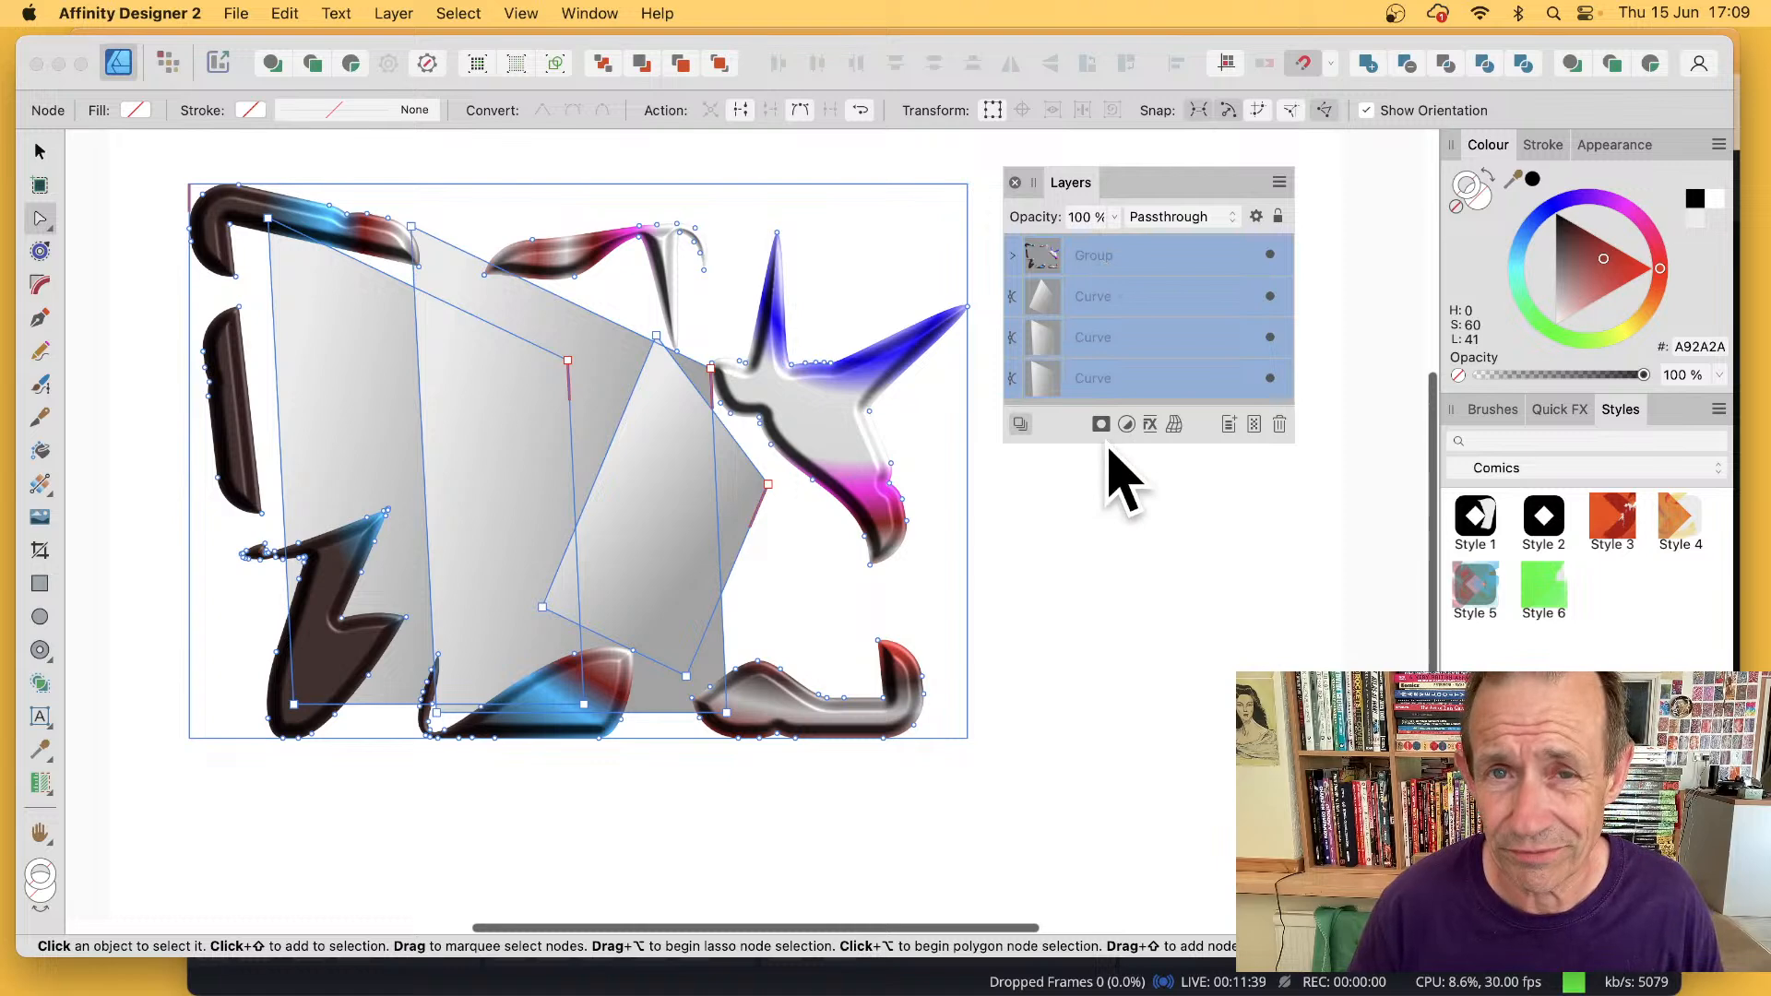
{"action": "right_click", "coordinate": [1096, 263]}
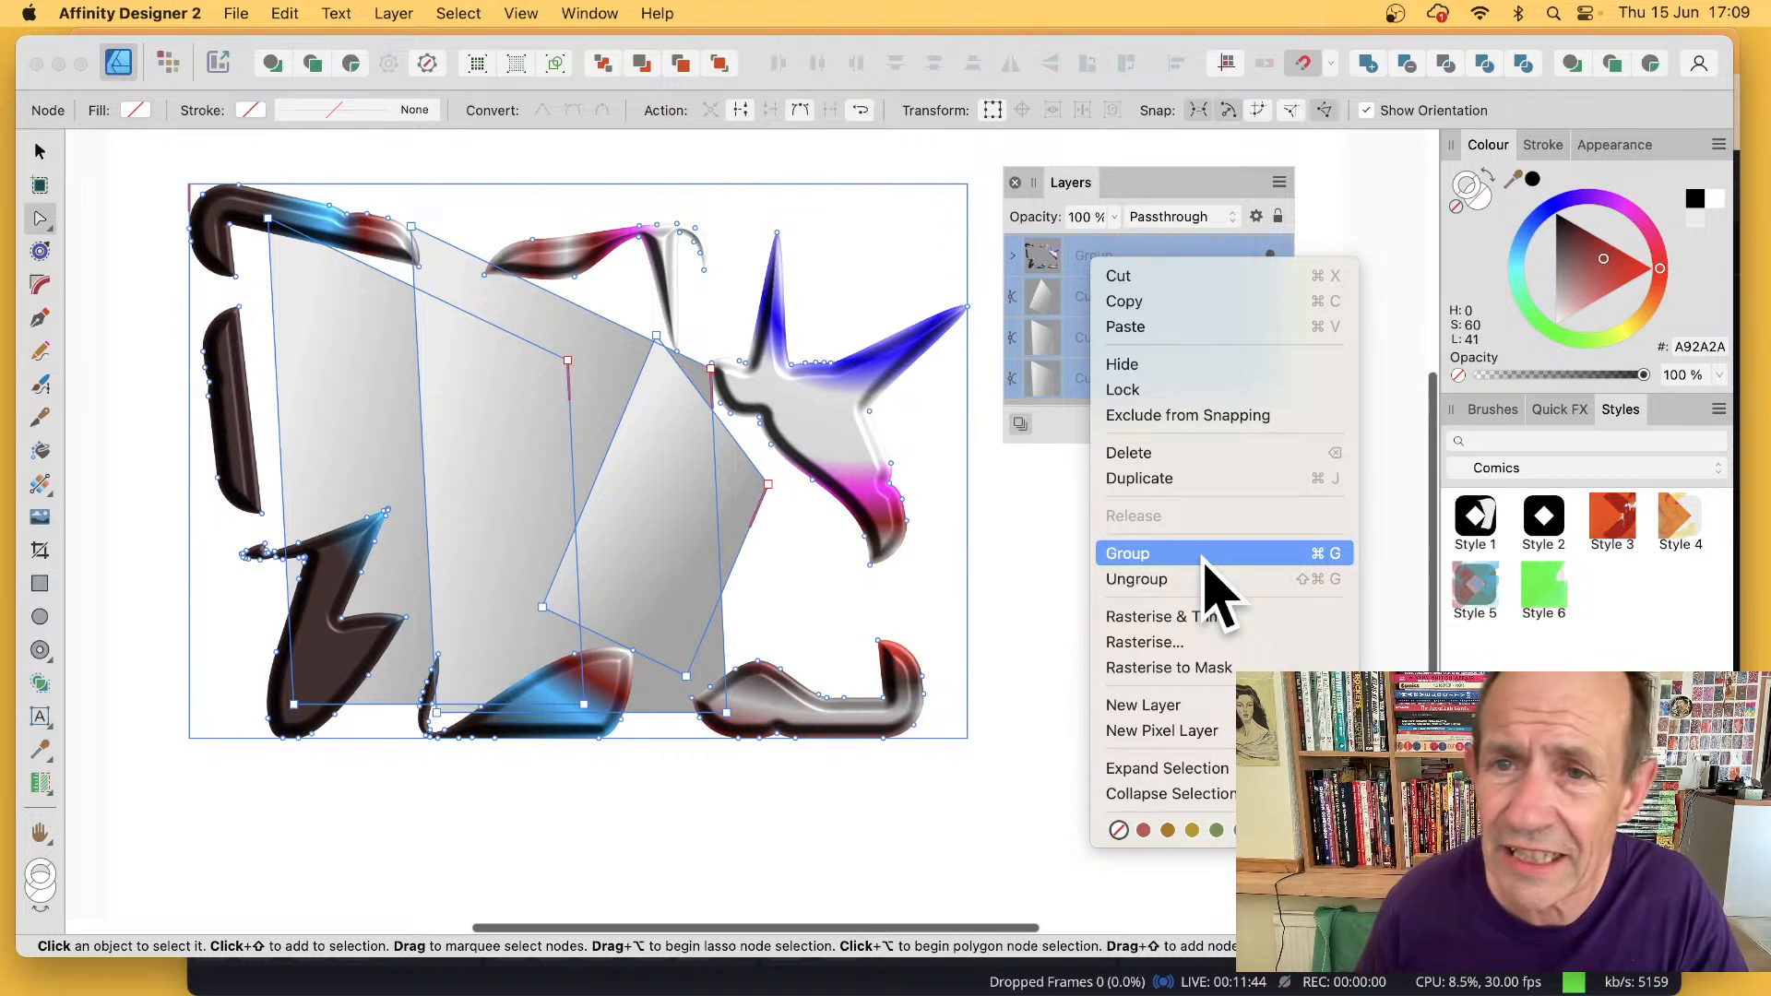
{"action": "left_click", "coordinate": [415, 7]}
{"action": "left_click", "coordinate": [393, 11]}
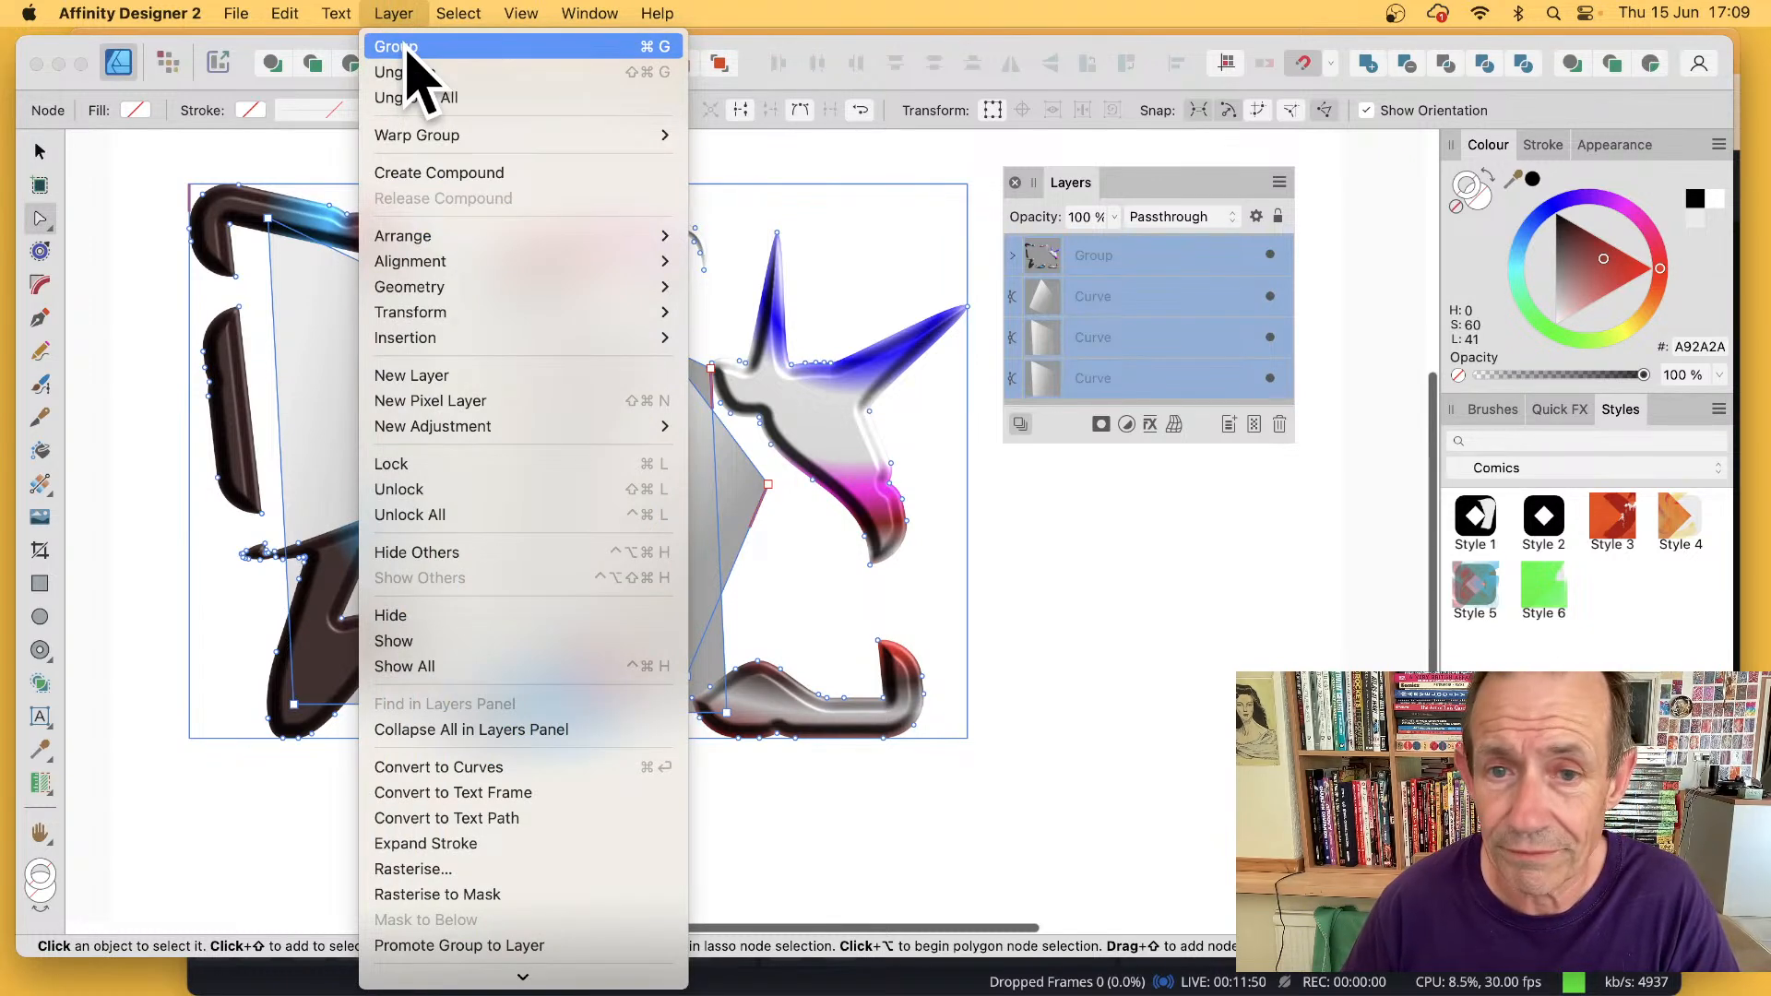
{"action": "left_click", "coordinate": [1093, 277]}
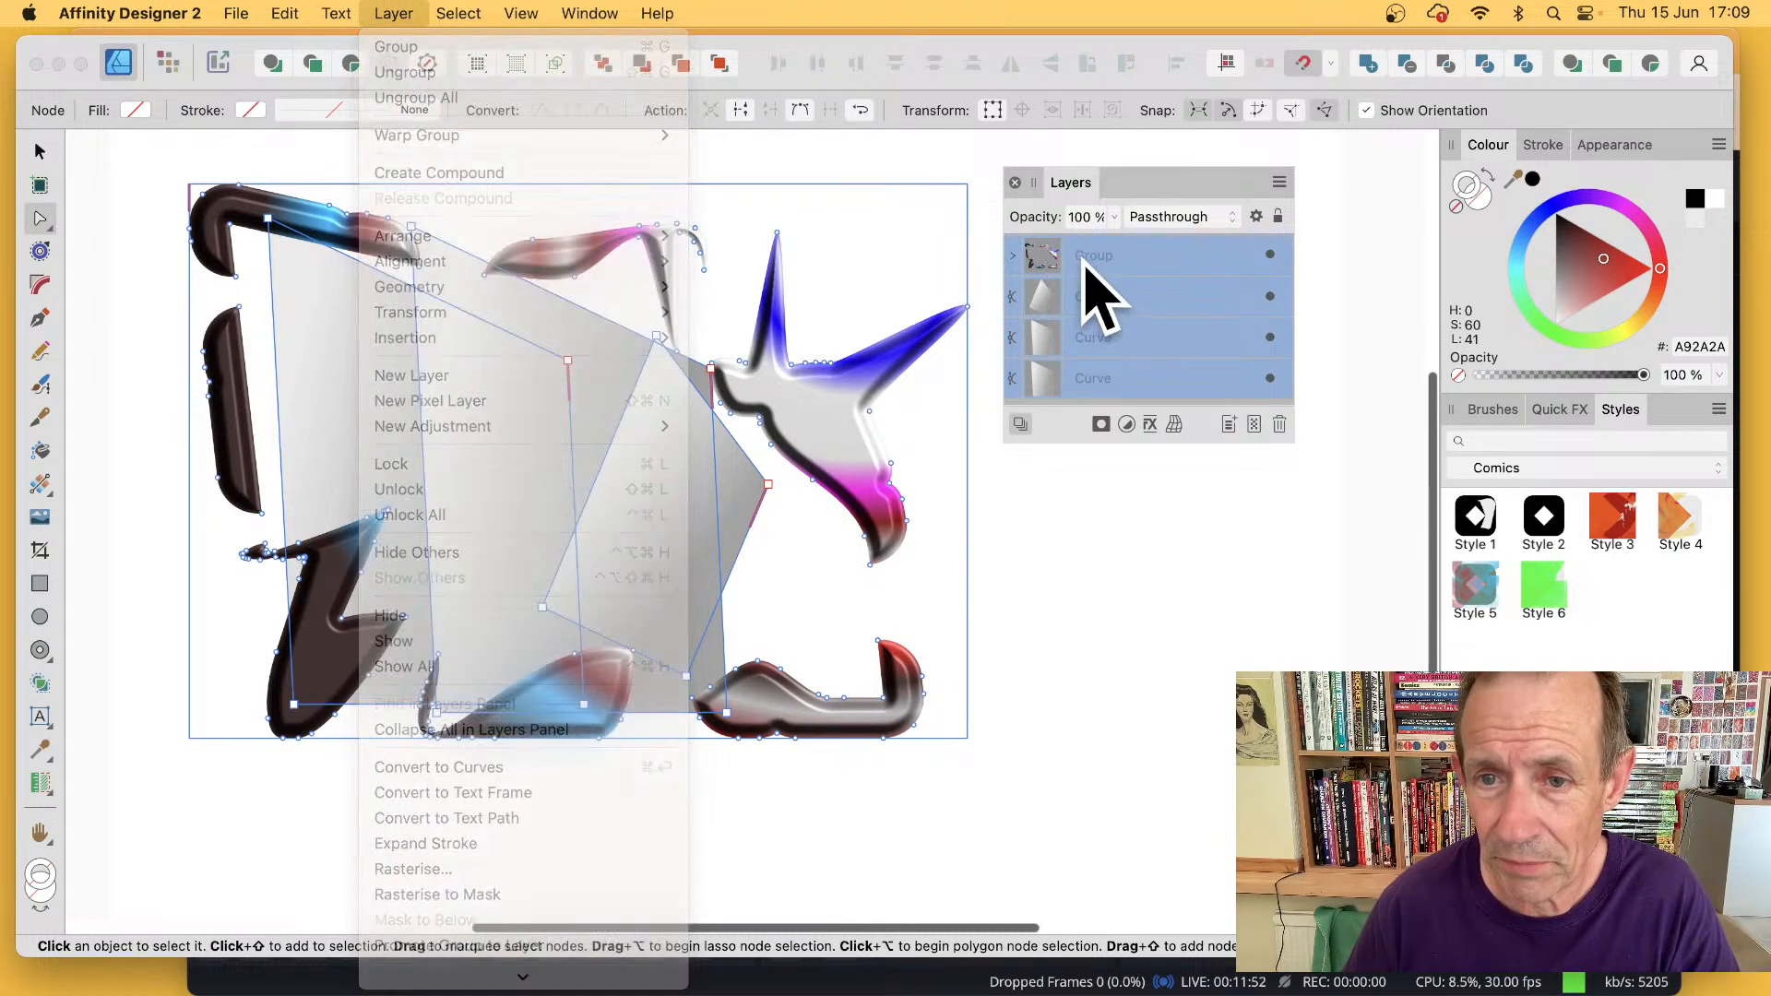
{"action": "right_click", "coordinate": [1099, 273]}
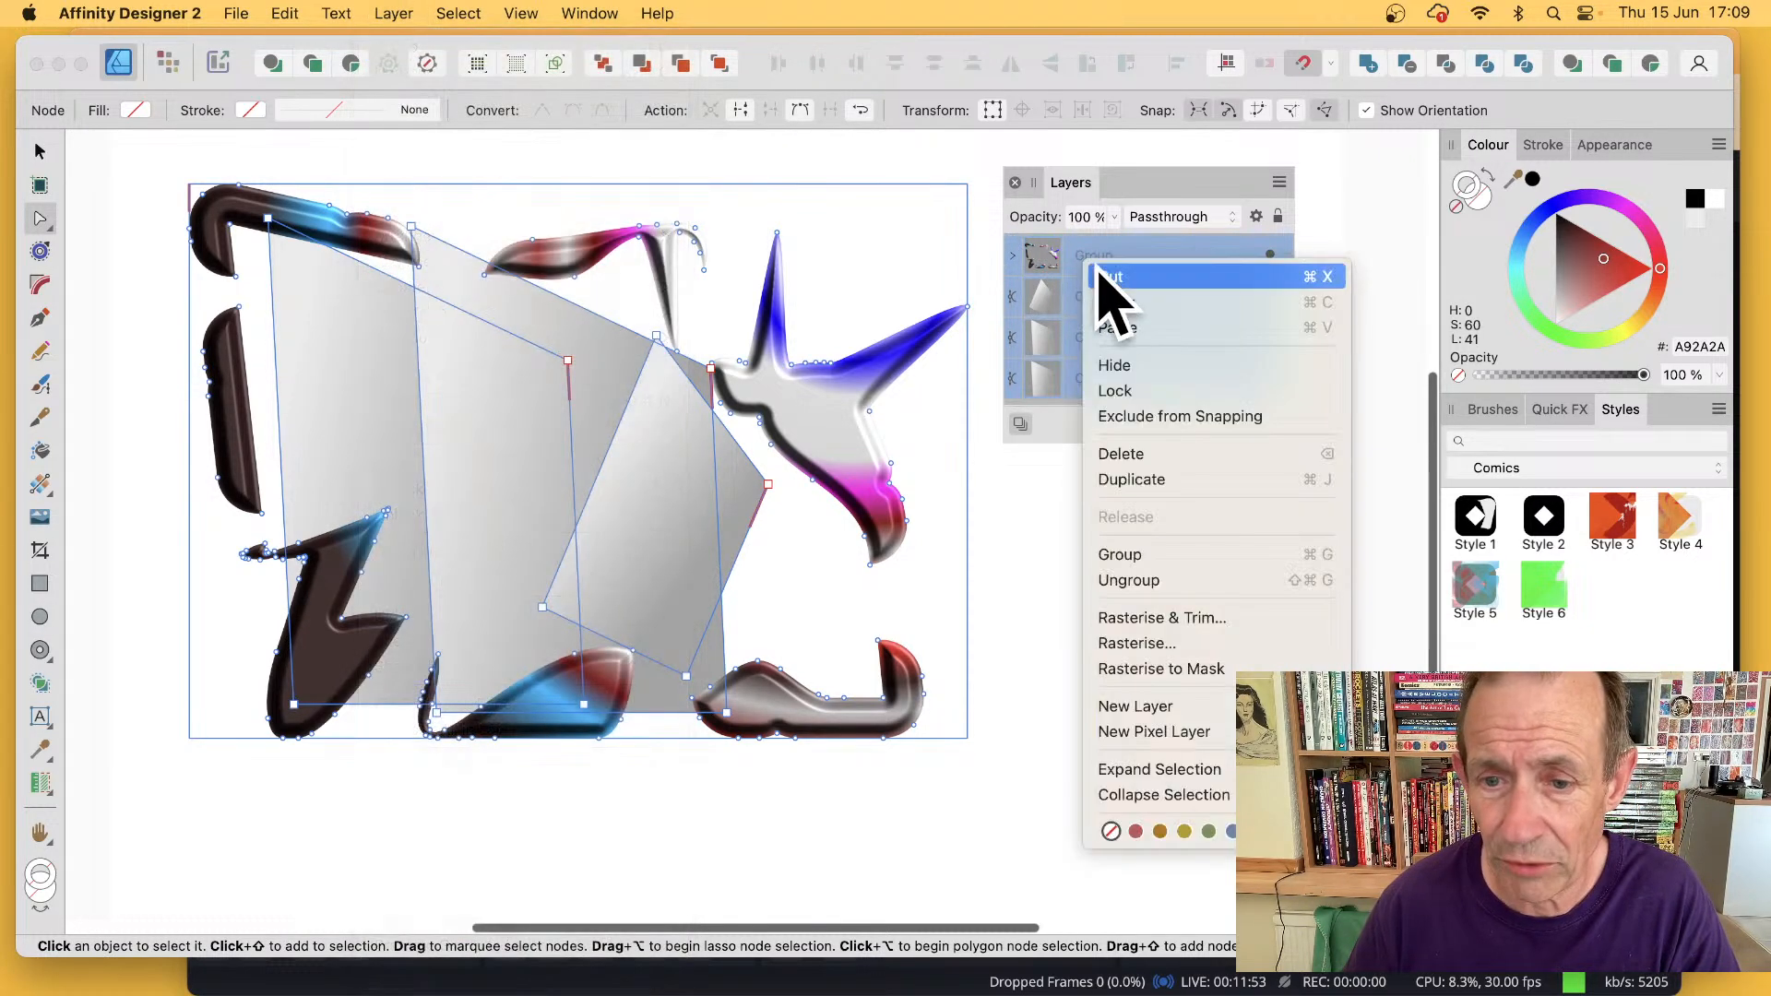
{"action": "left_click", "coordinate": [1124, 556]}
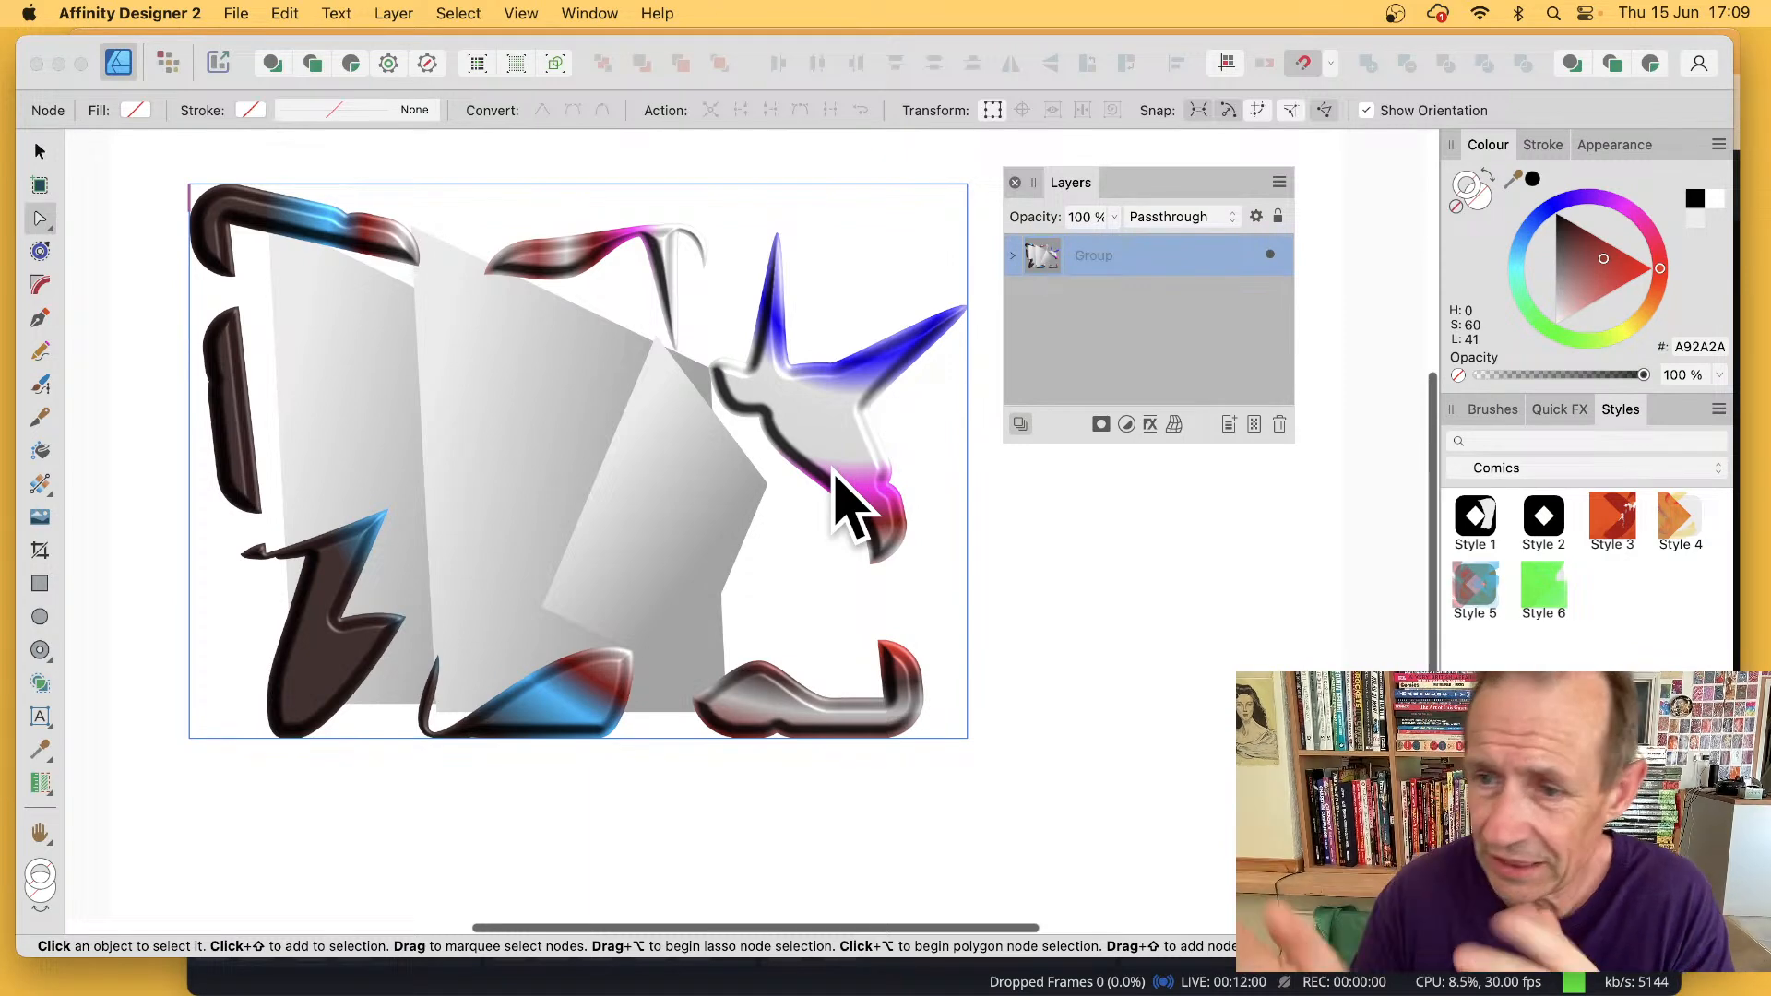
- Show the Symbols panel just below the Layers panel's header and create a symbol from the combined group
{"action": "left_click", "coordinate": [616, 14]}
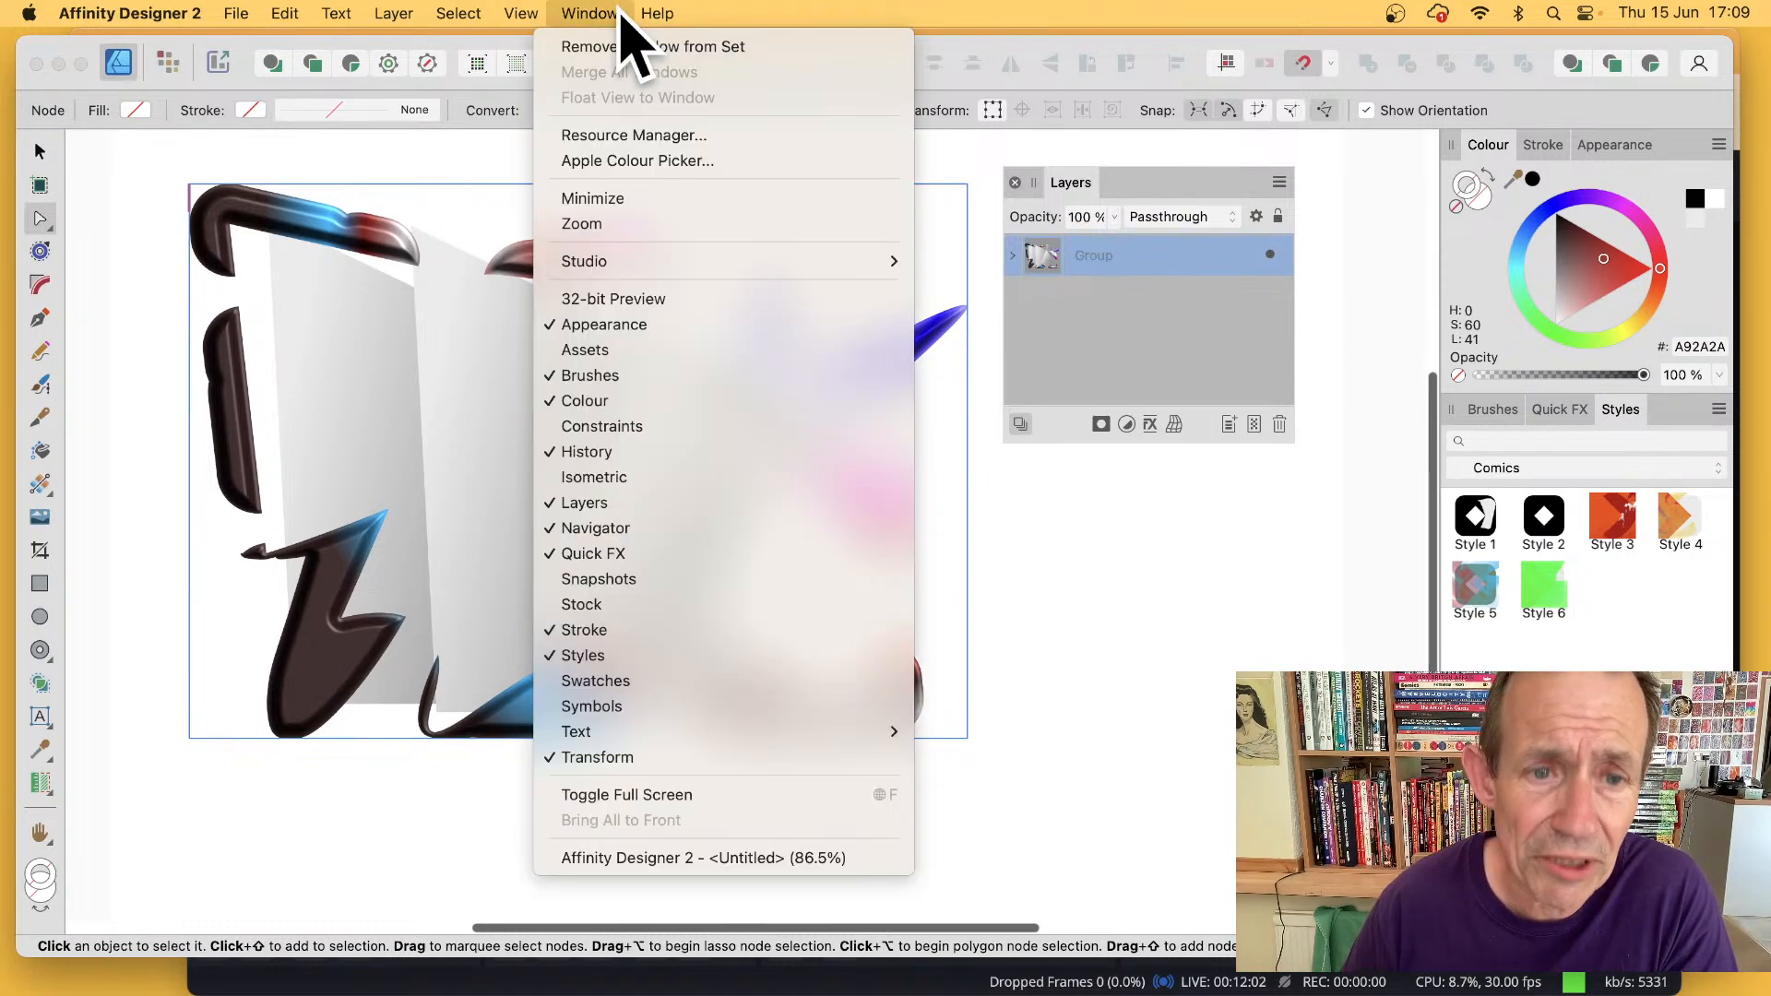
{"action": "left_click", "coordinate": [704, 703]}
{"action": "left_click_drag", "start_coordinate": [1218, 162], "coordinate": [1173, 305]}
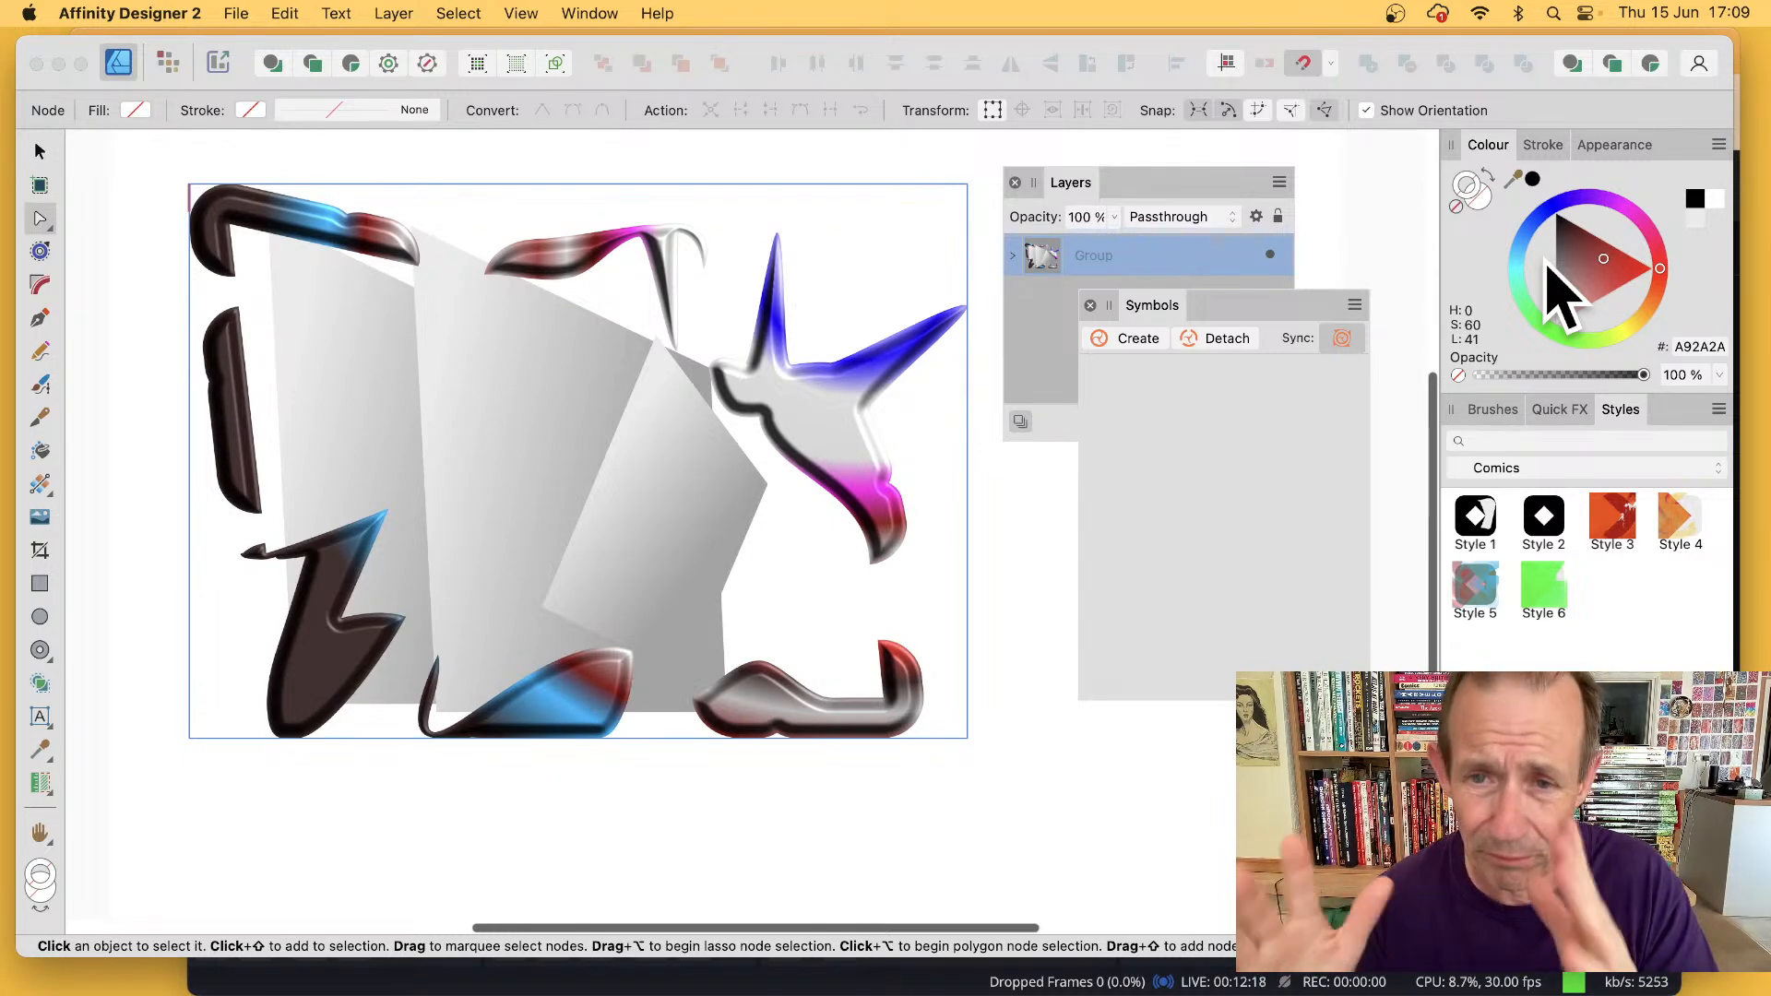
{"action": "left_click", "coordinate": [1014, 255]}
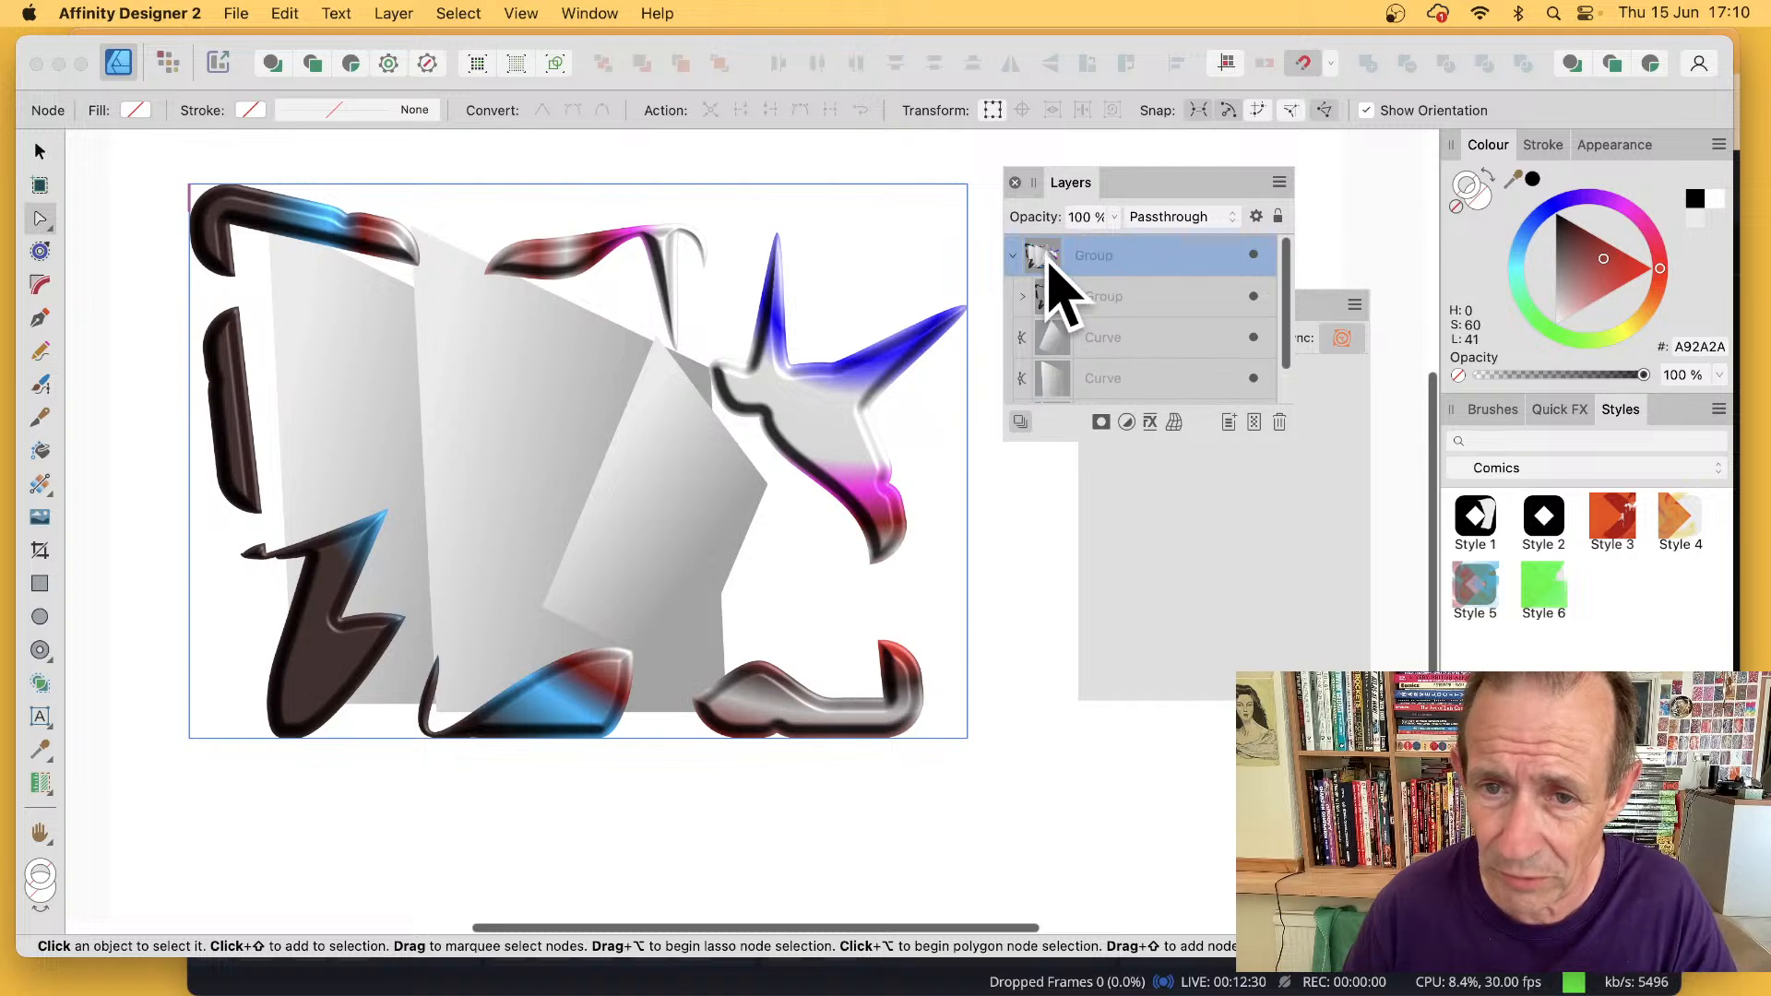
{"action": "left_click", "coordinate": [1013, 255]}
{"action": "left_click", "coordinate": [1181, 555]}
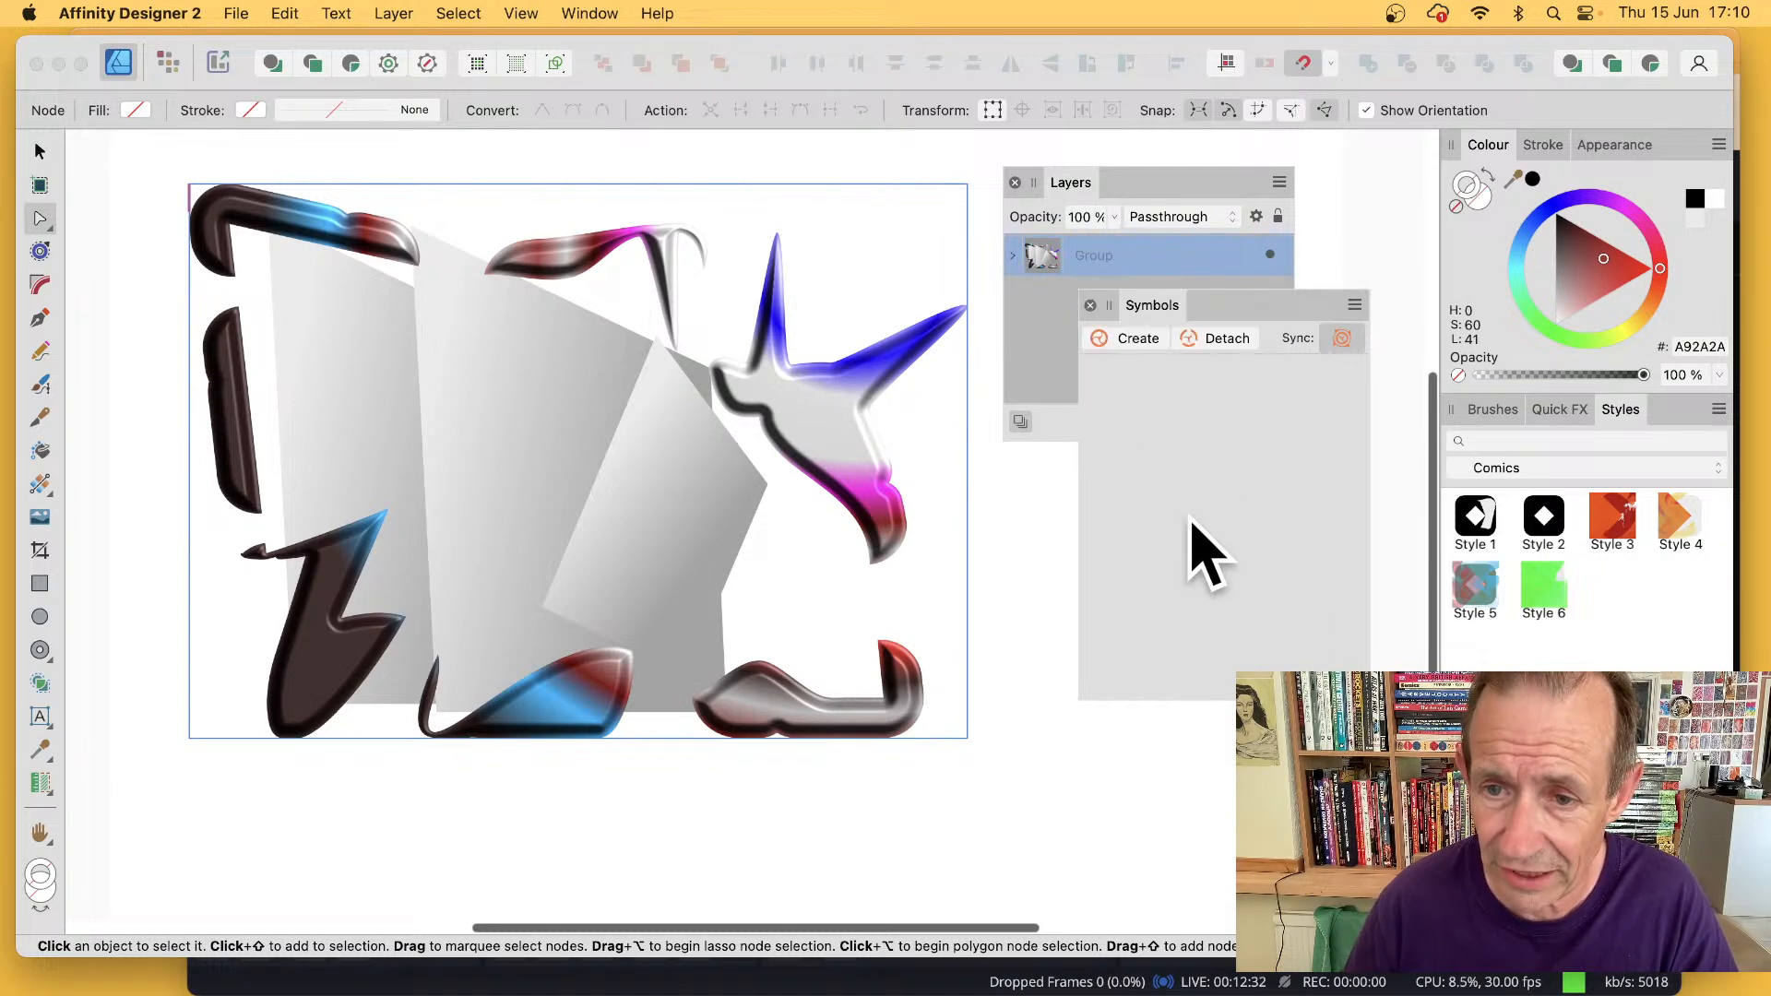
{"action": "left_click", "coordinate": [1154, 339]}
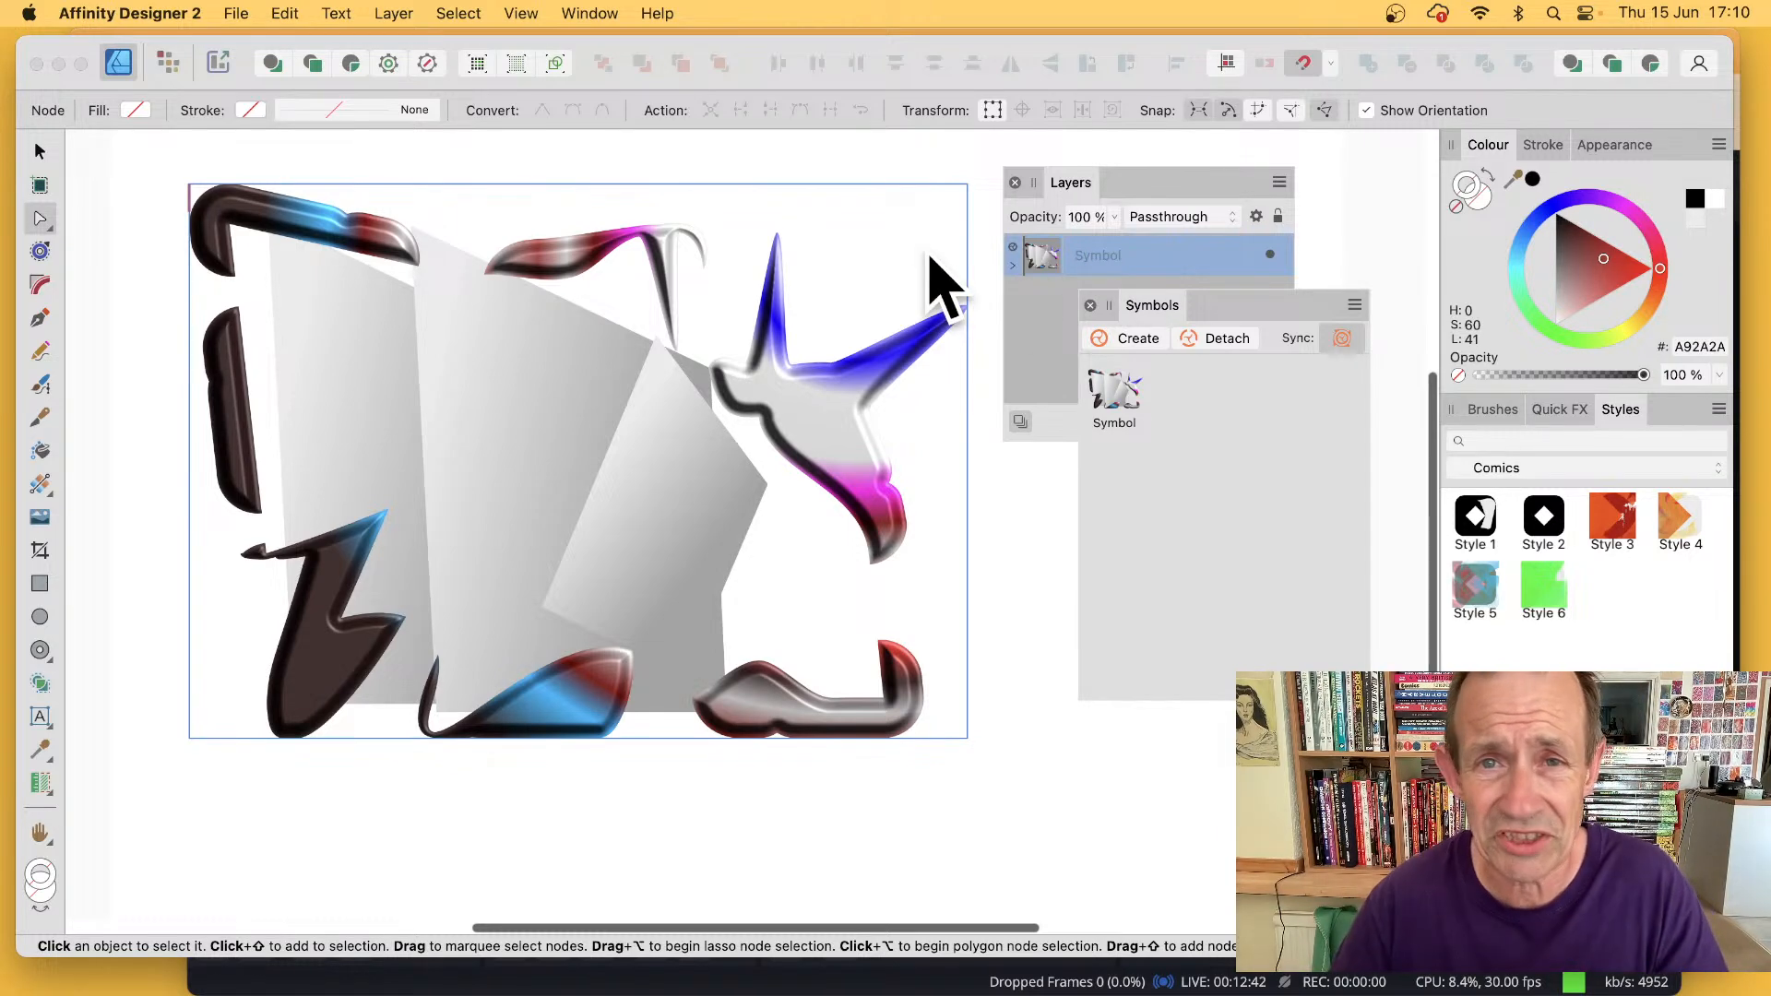
- Scale the symbol down proportionally and reposition it in the upper part of the page
{"action": "left_click", "coordinate": [40, 152]}
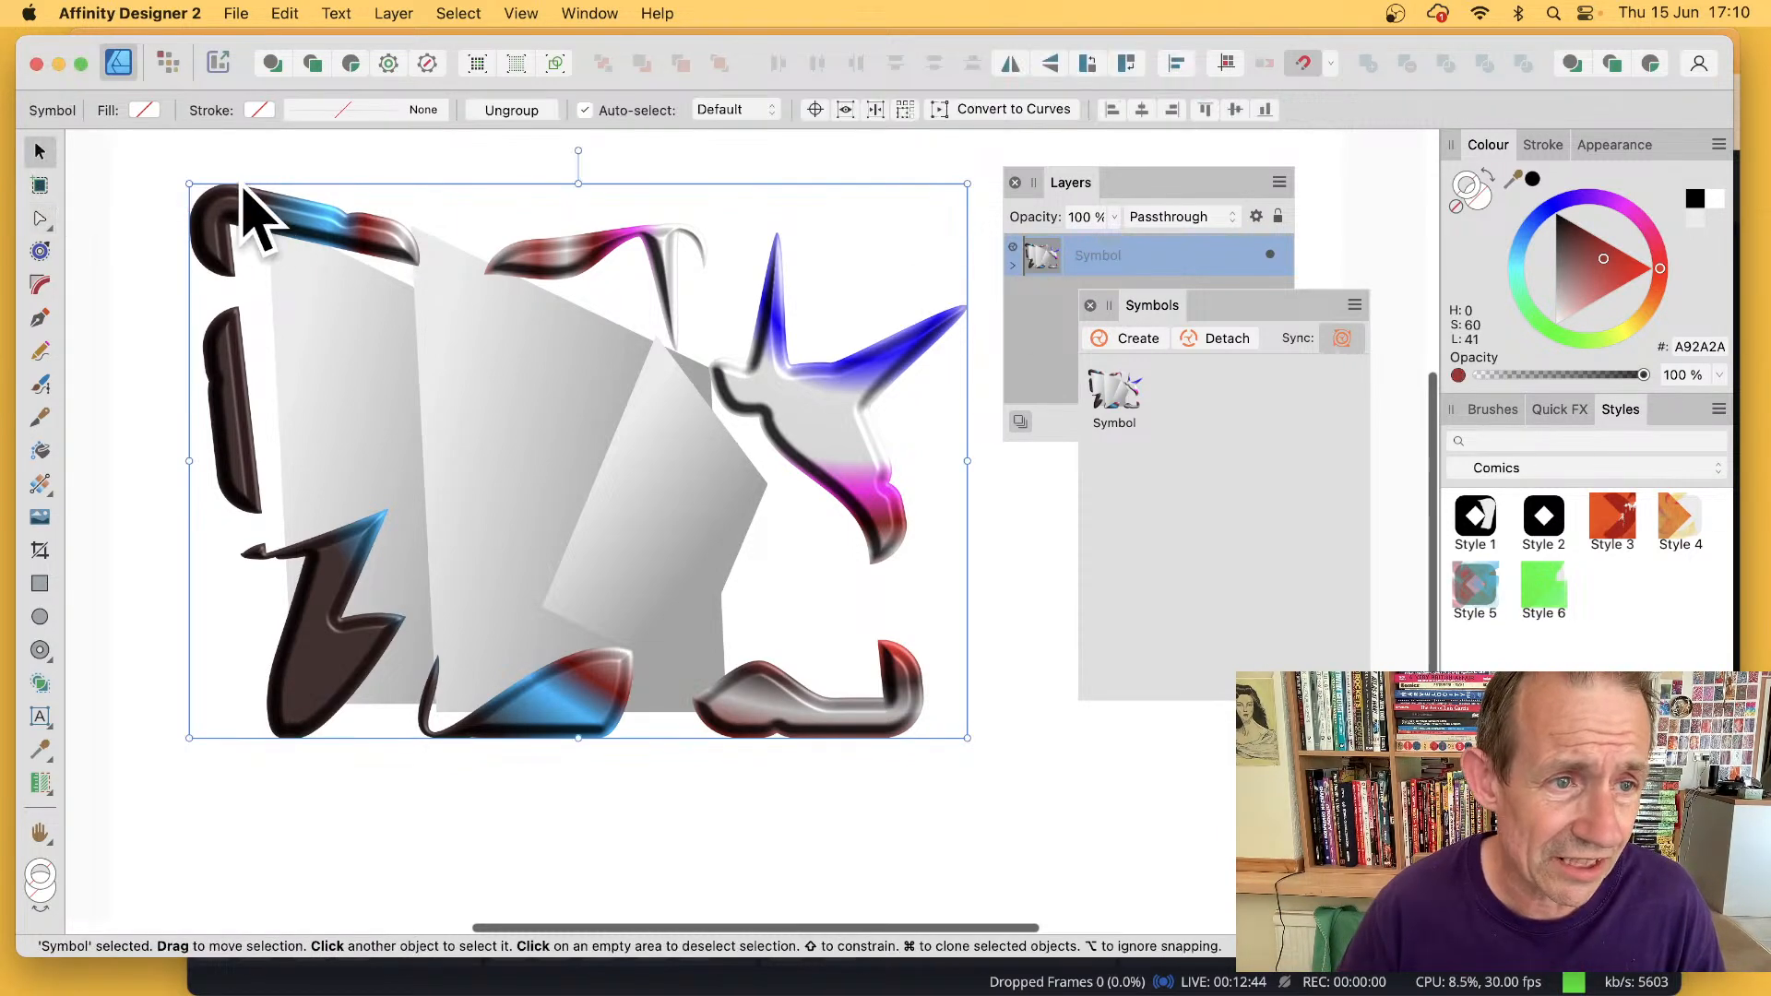
{"action": "left_click_drag", "start_coordinate": [189, 183], "coordinate": [541, 435]}
{"action": "left_click_drag", "start_coordinate": [703, 540], "coordinate": [349, 343]}
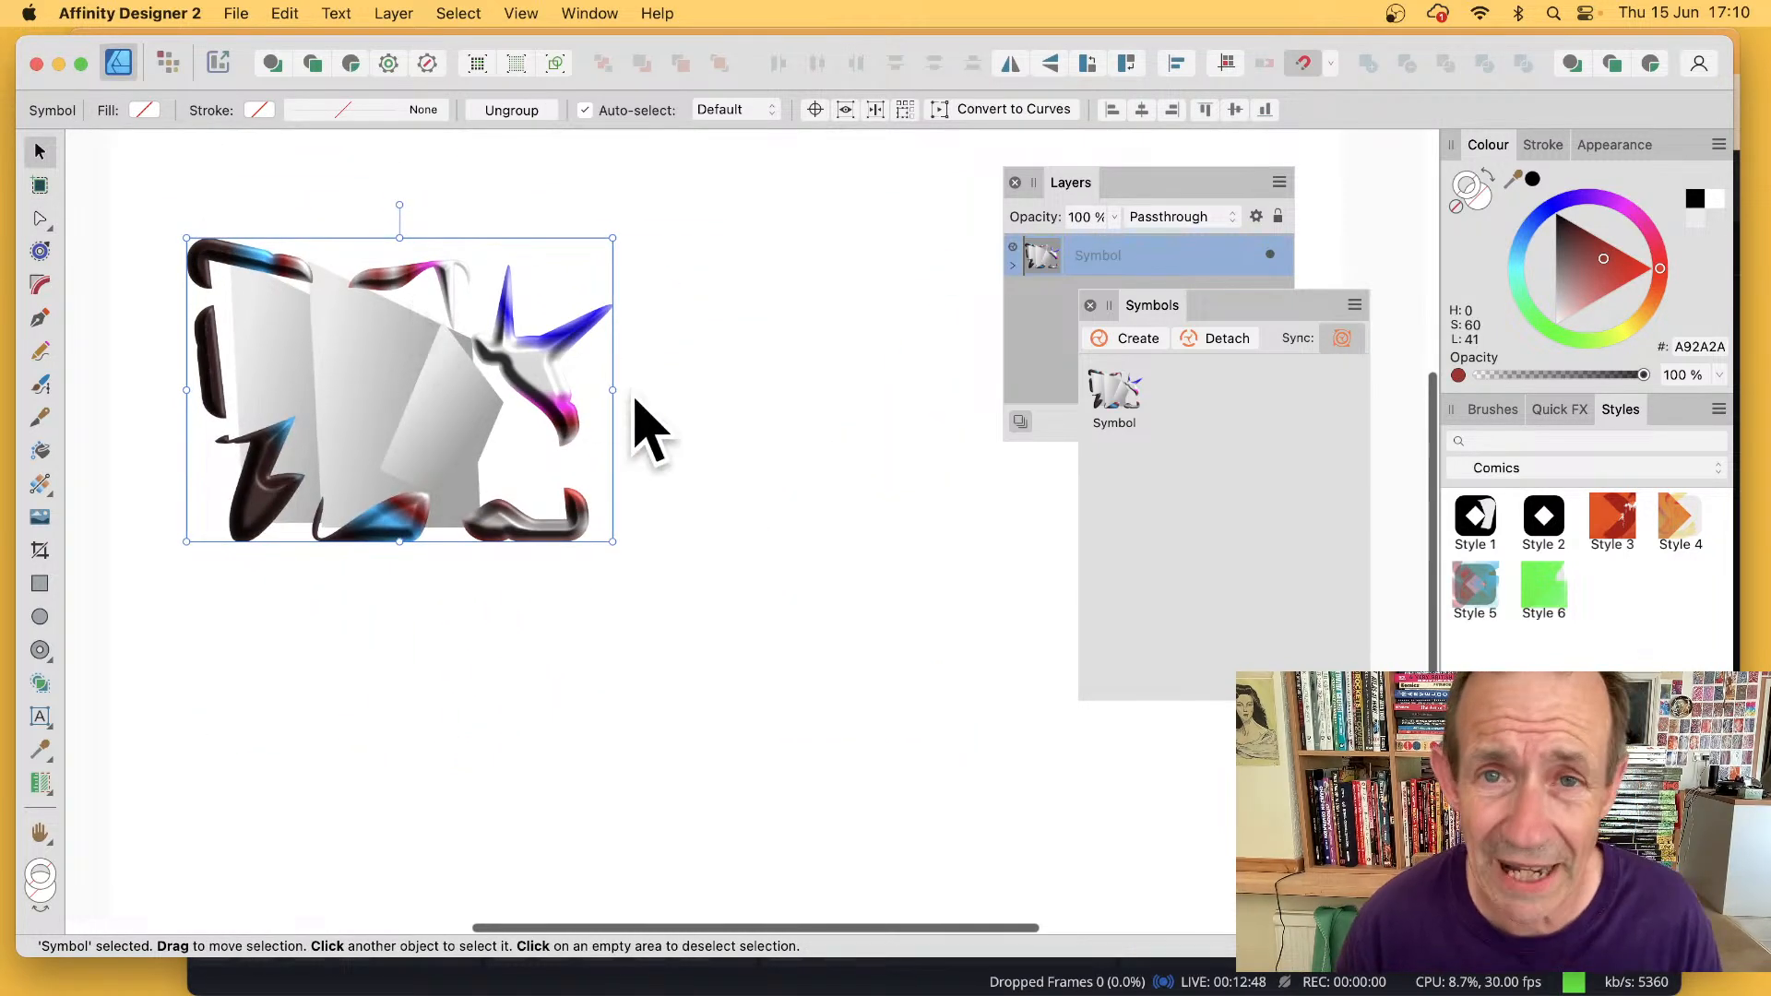
{"action": "left_click_drag", "start_coordinate": [612, 542], "coordinate": [816, 729]}
{"action": "left_click_drag", "start_coordinate": [740, 638], "coordinate": [770, 573]}
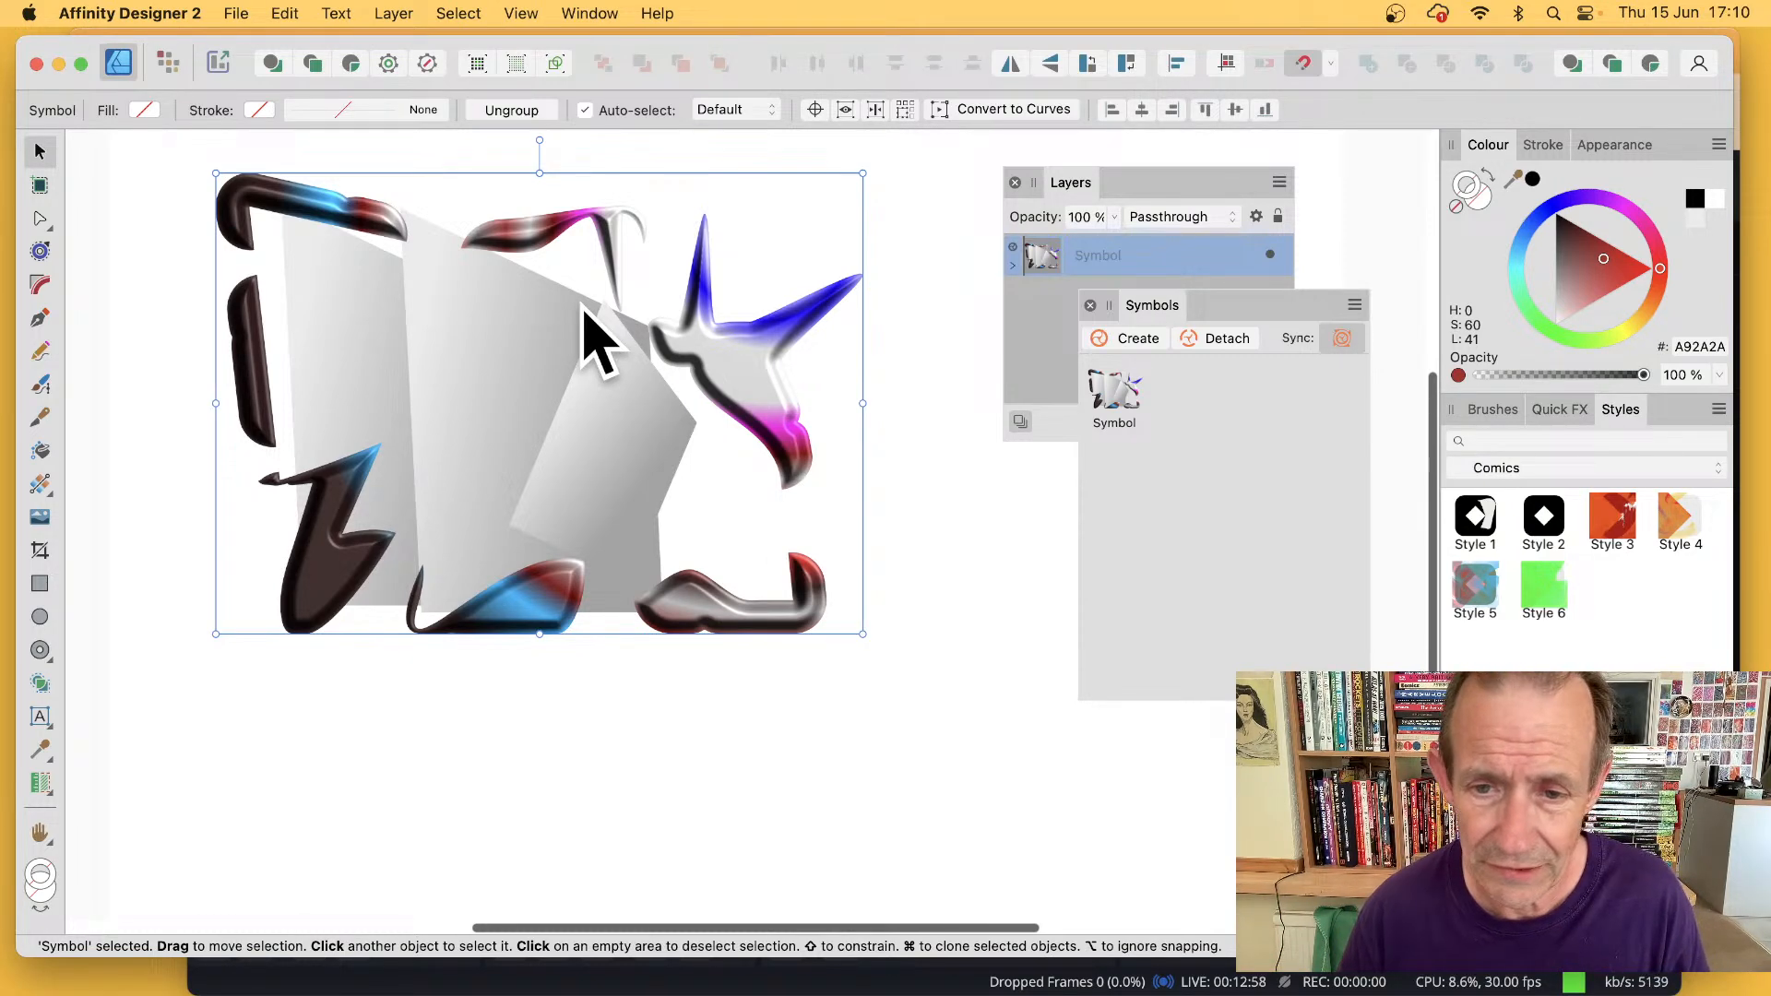
- Switch to Chrome to check the live stream in YouTube Studio, and return to Affinity Designer
{"action": "key", "text": "super+Tab"}
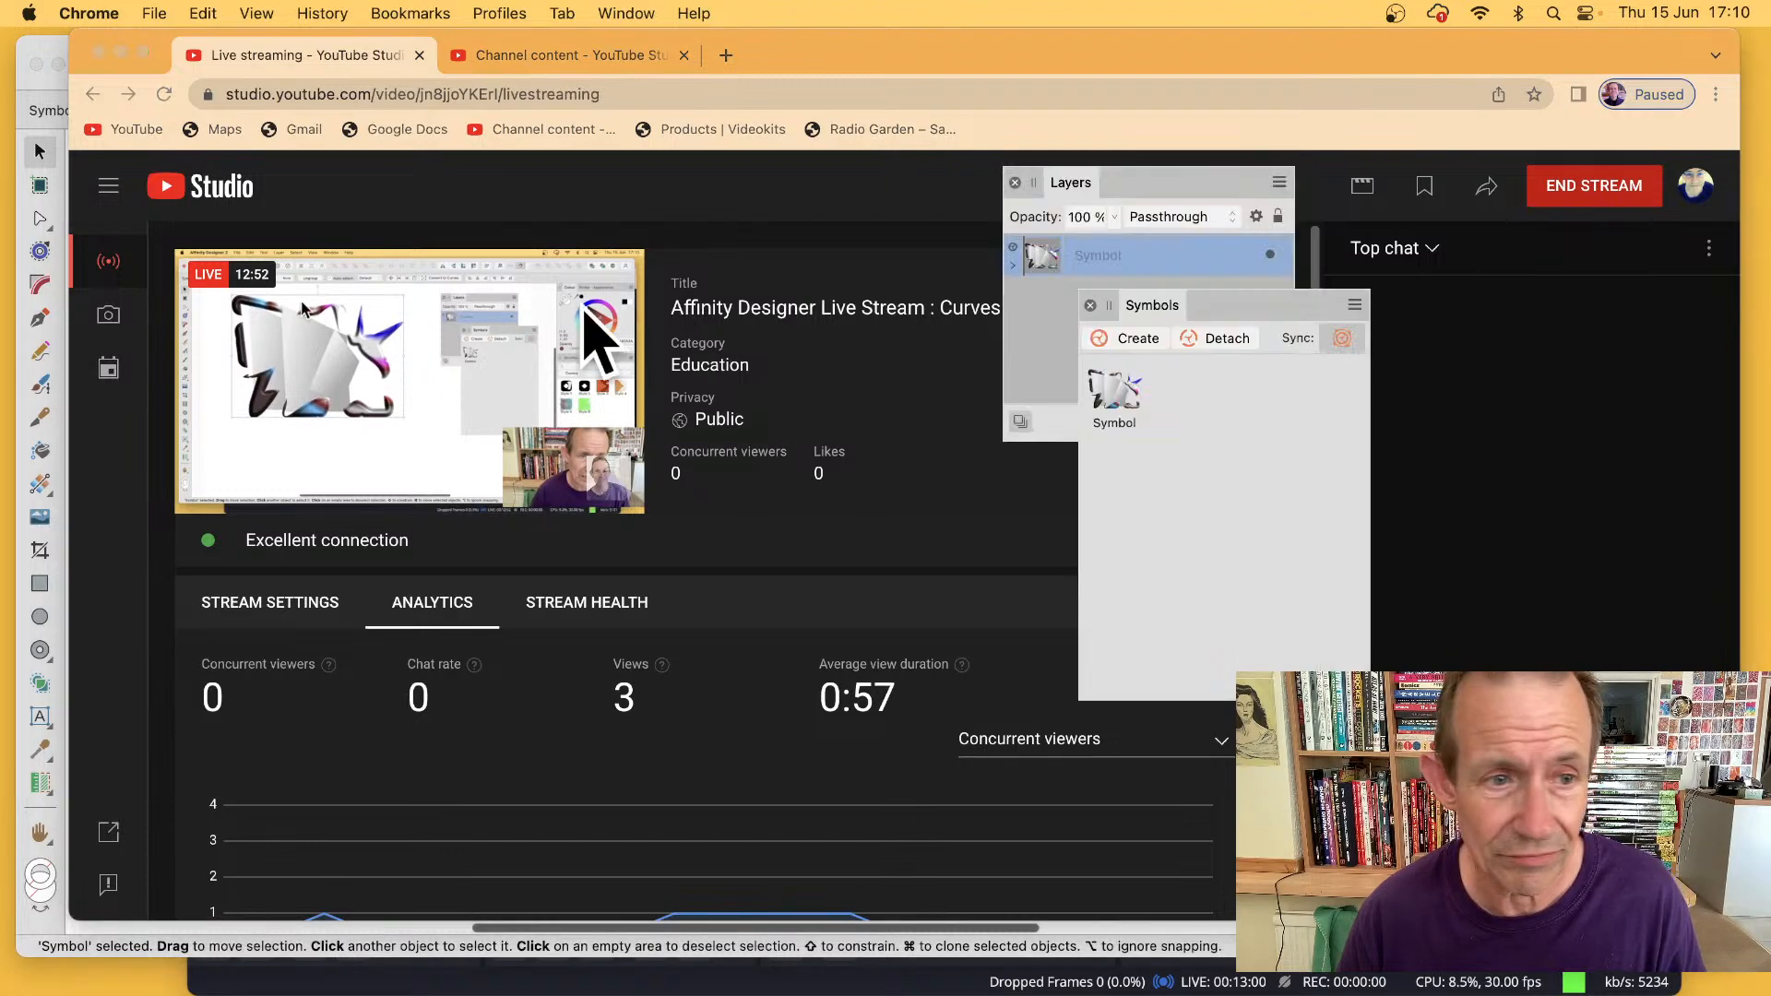
{"action": "key", "text": "super+Tab"}
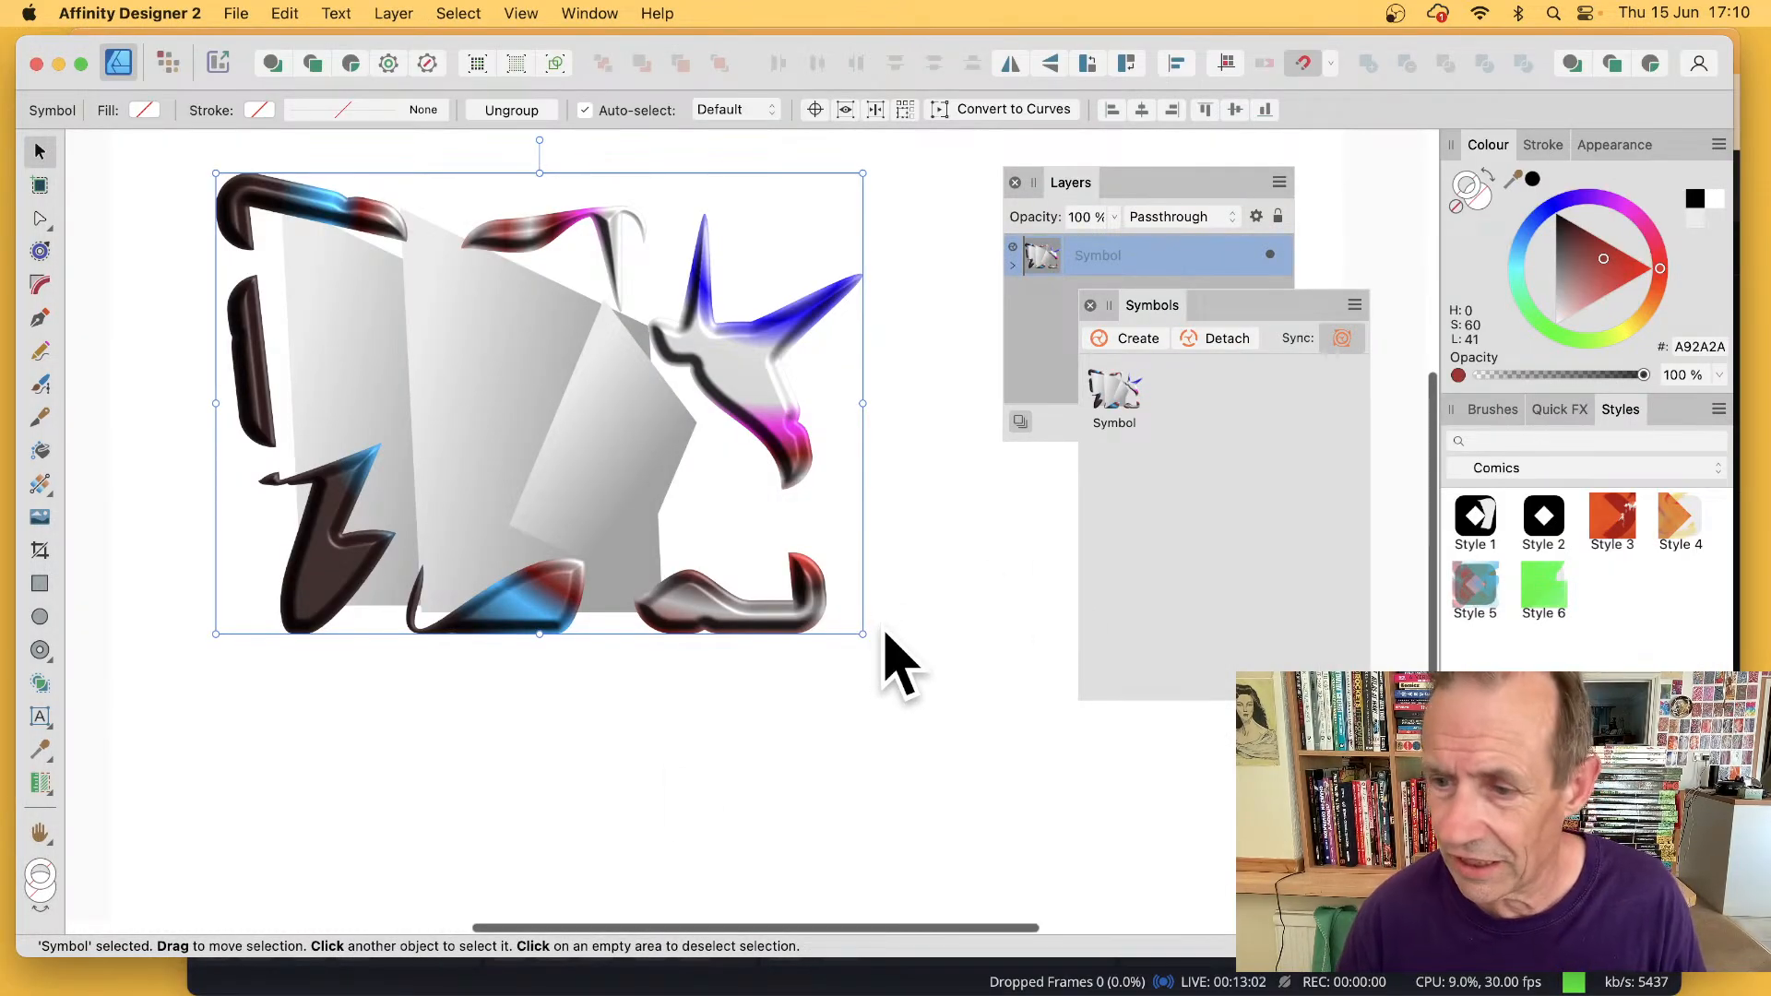
{"action": "key", "text": "super+Tab"}
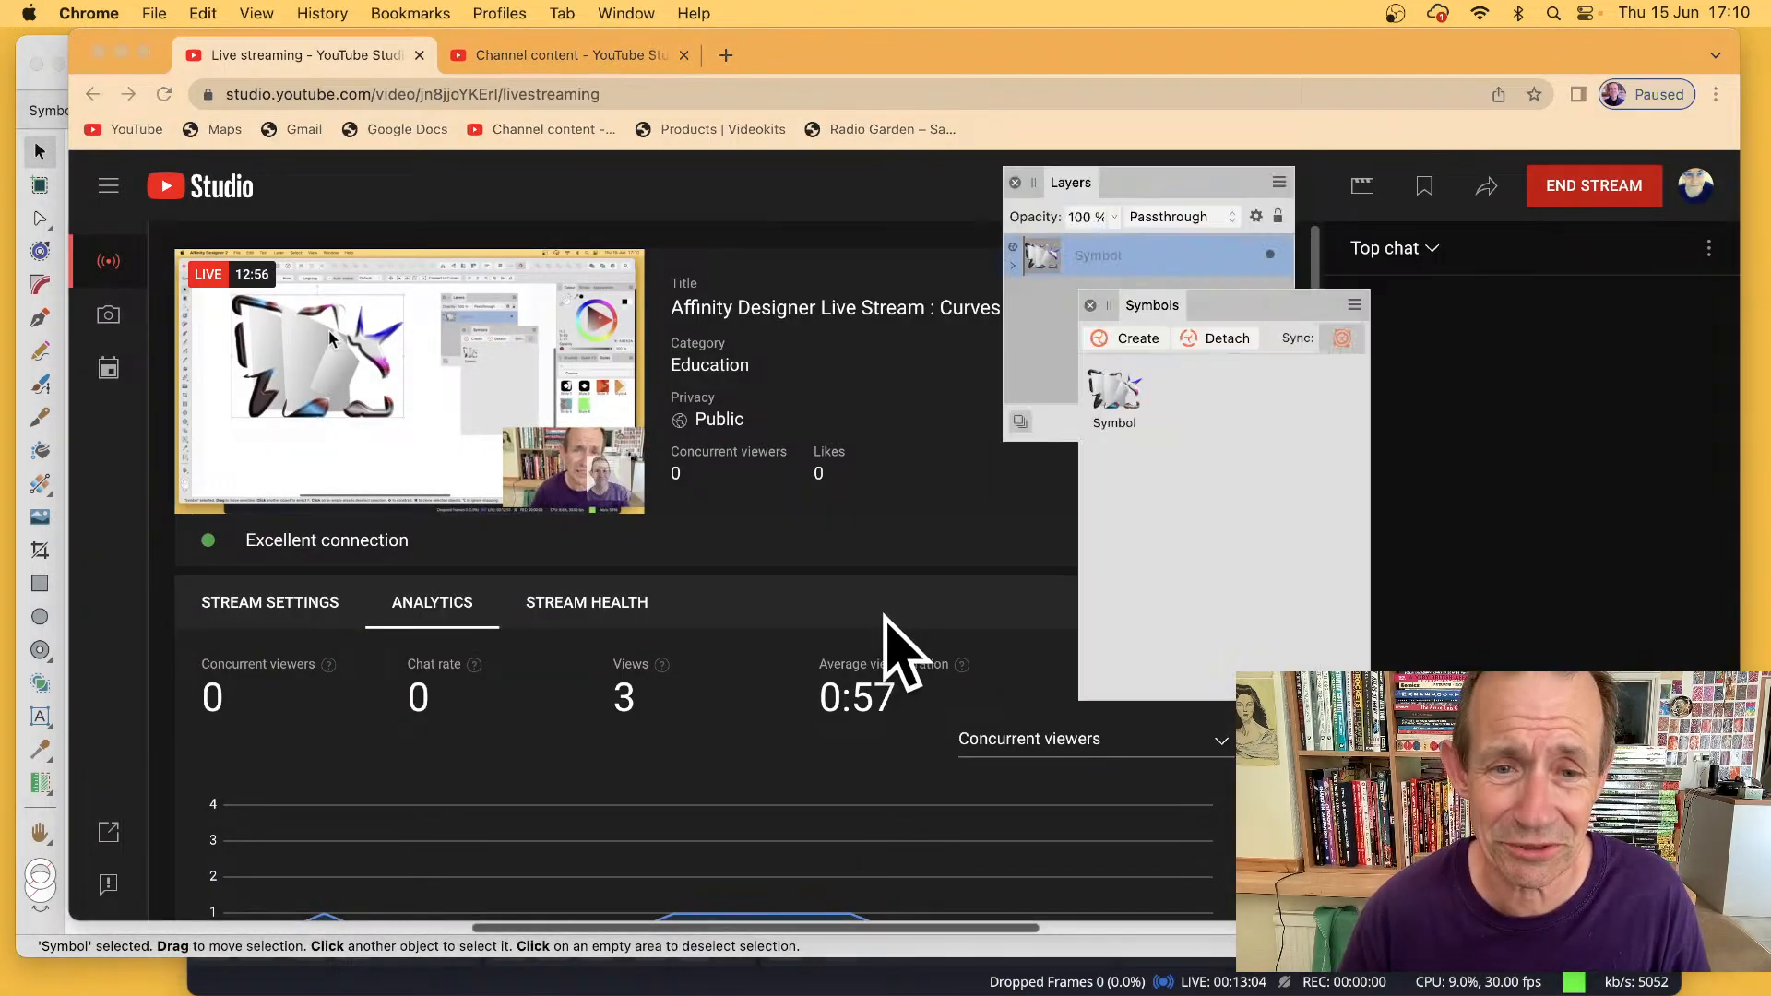
{"action": "key", "text": "super+Tab"}
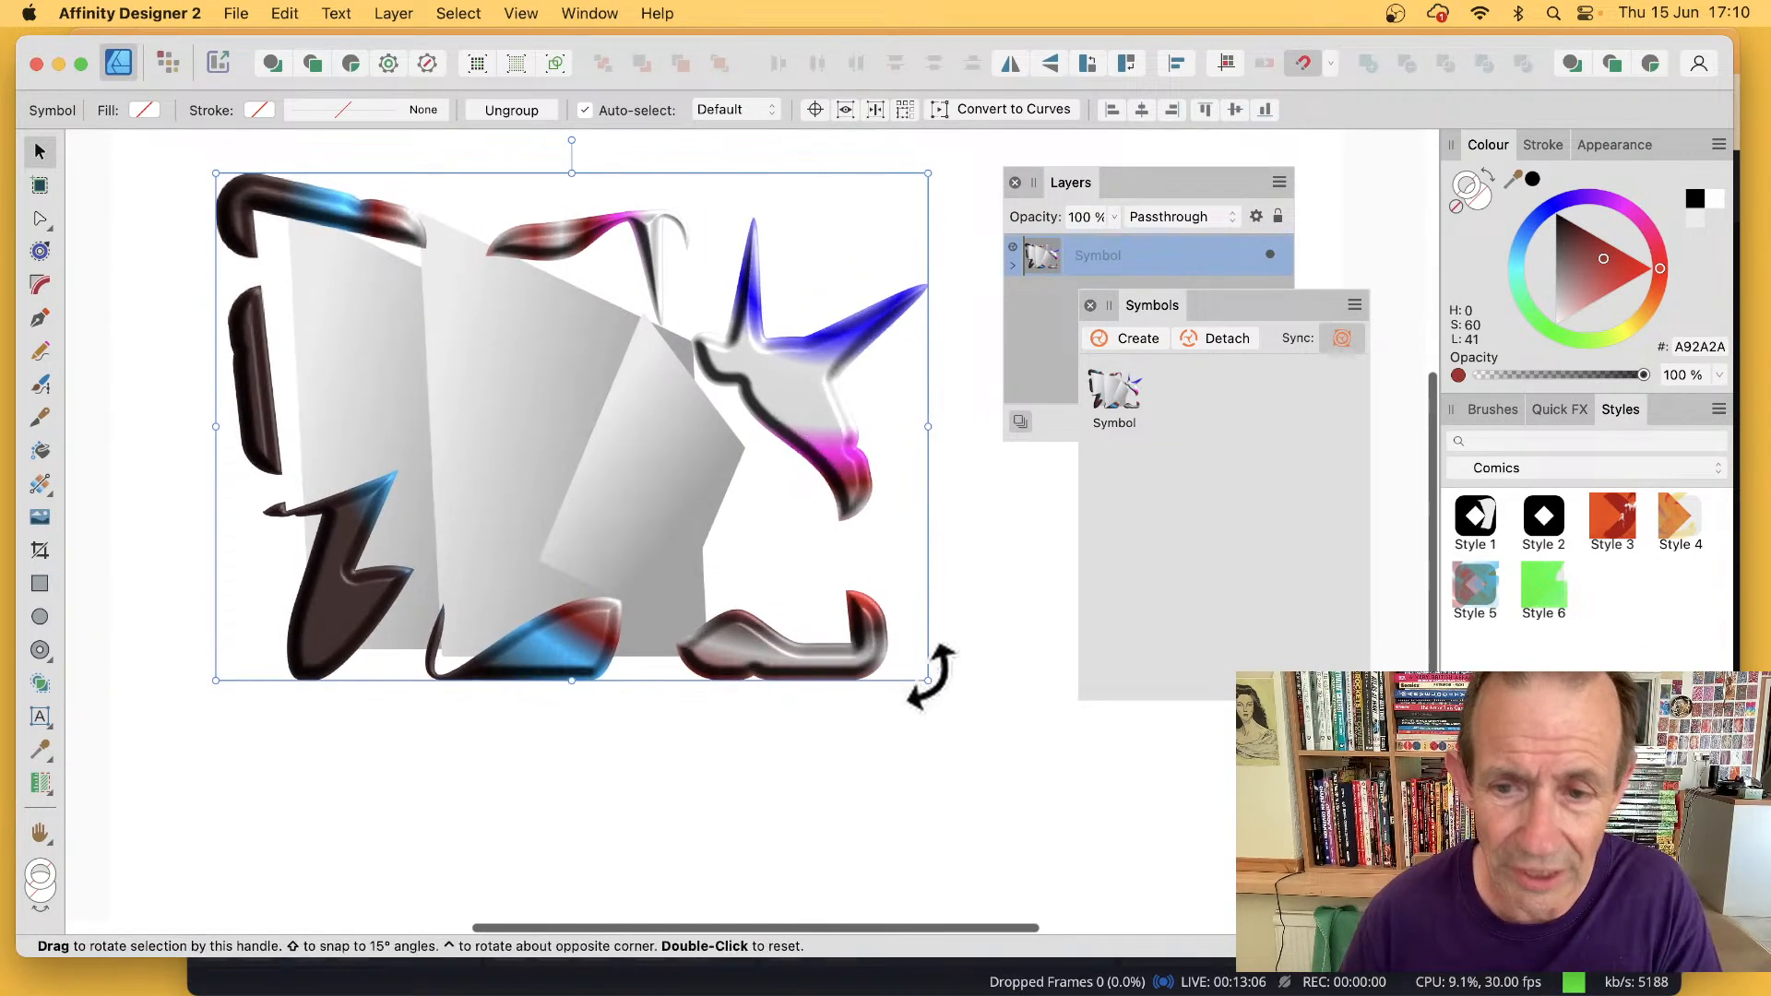
- Duplicate the symbol down and to the right of the original, and scale the copy to about two thirds size
{"action": "left_click", "coordinate": [1013, 265]}
{"action": "left_click", "coordinate": [1013, 266]}
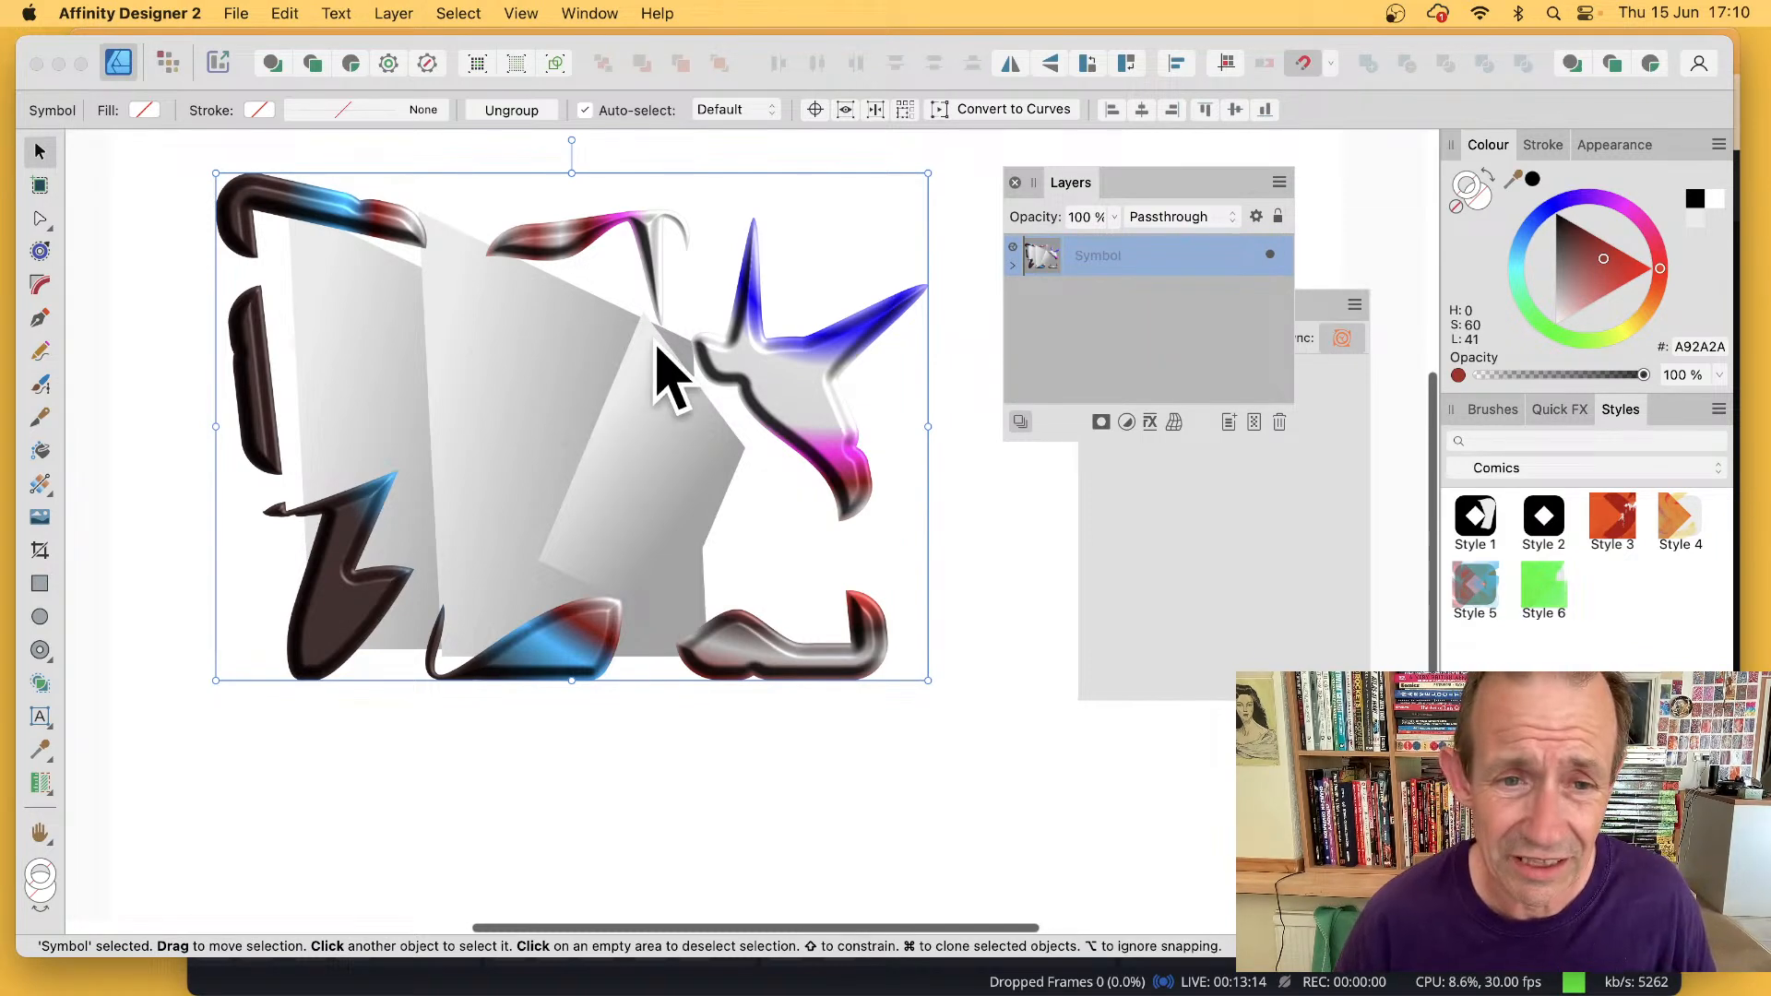
{"action": "left_click_drag", "start_coordinate": [593, 348], "coordinate": [686, 425]}
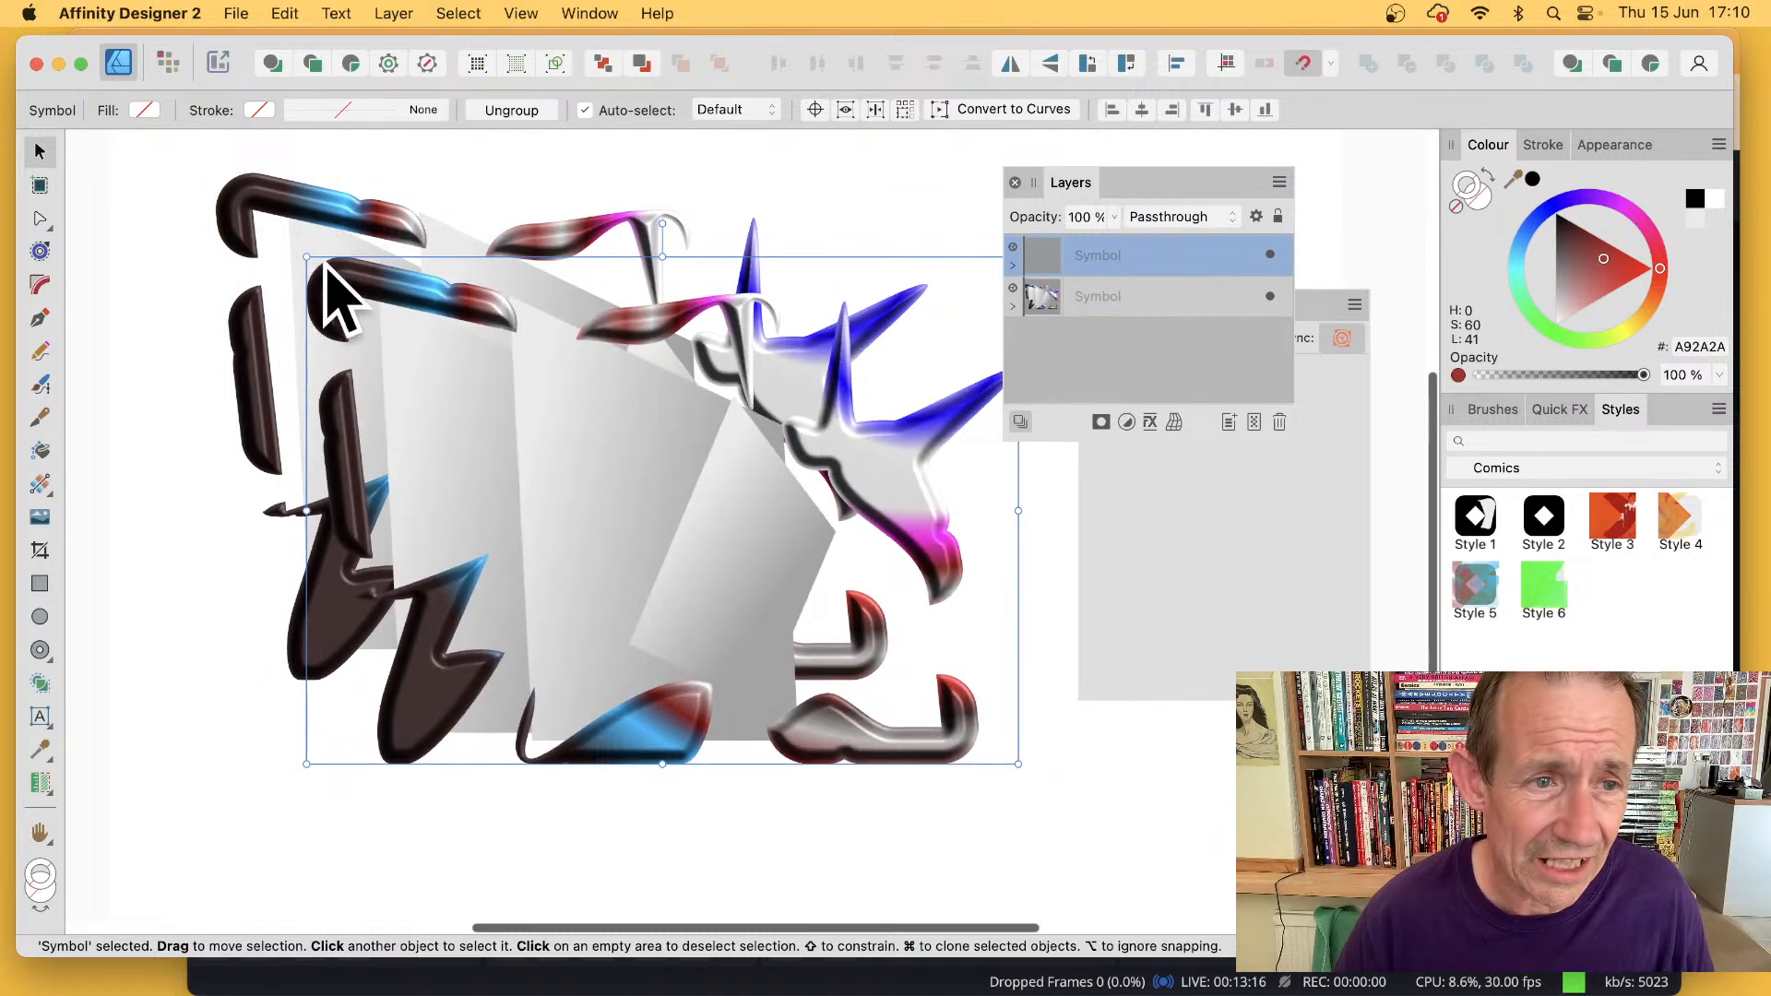
{"action": "left_click_drag", "start_coordinate": [307, 257], "coordinate": [544, 426]}
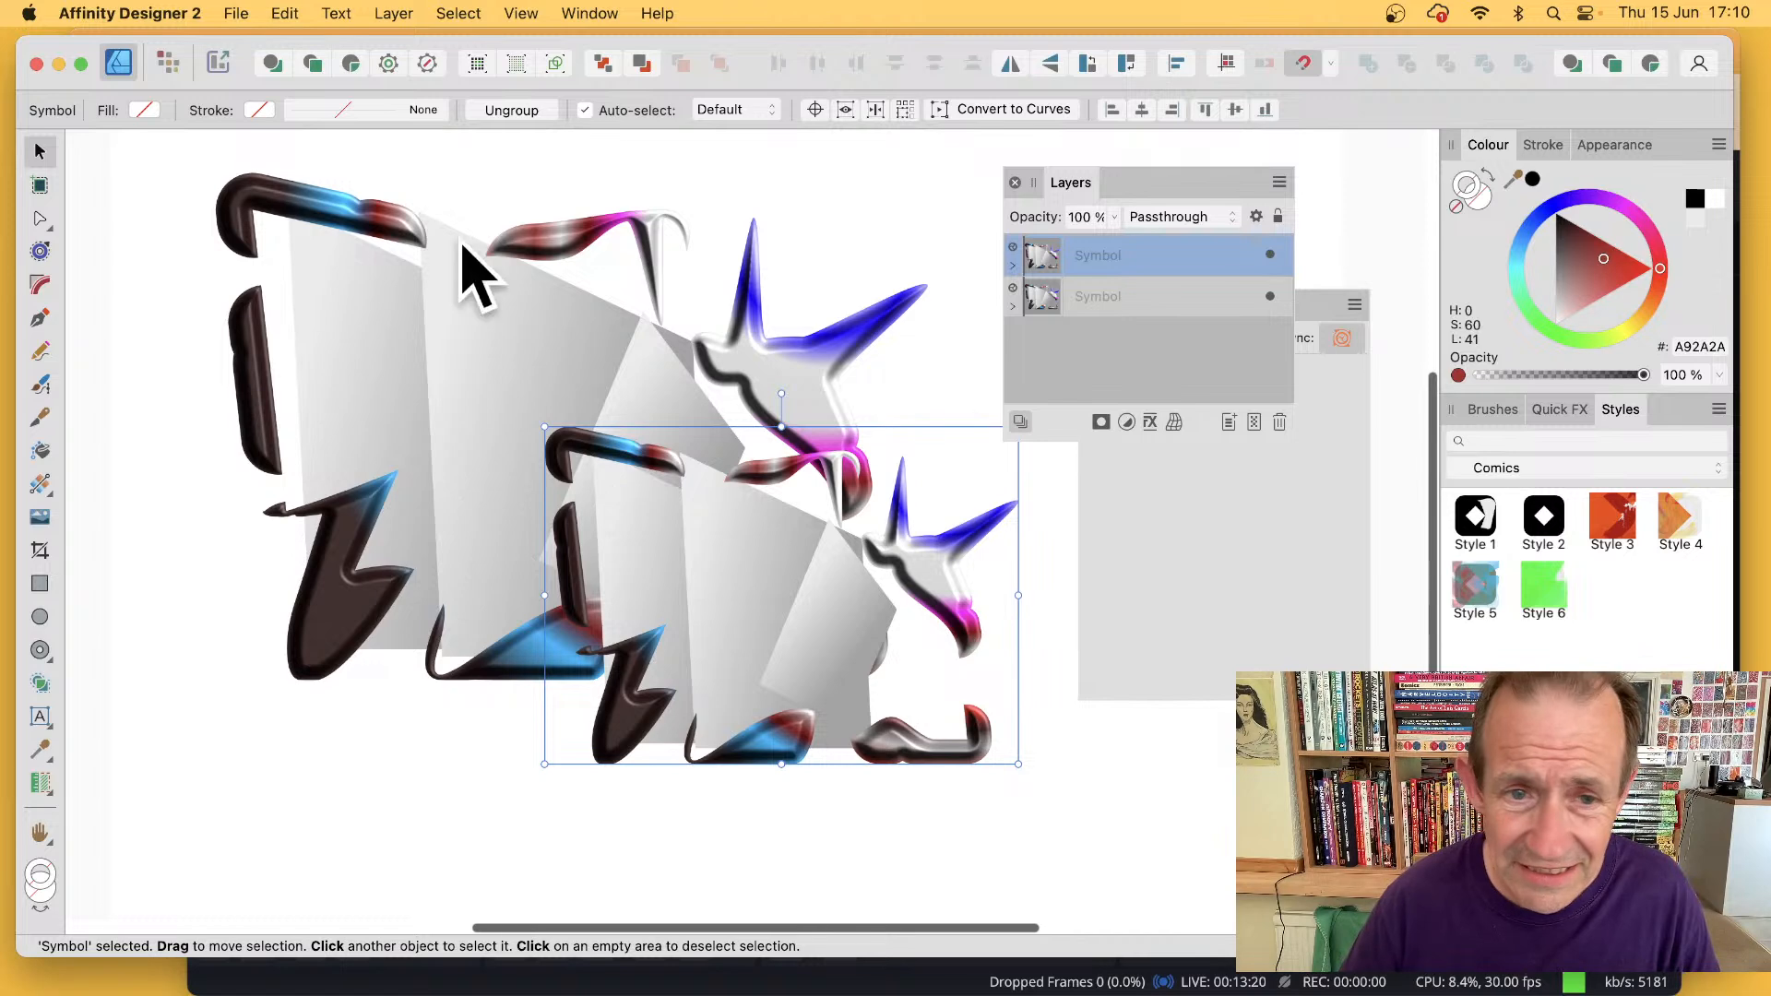
- Shift the rightmost gradient Curve inside the smaller symbol slightly up and to the left
{"action": "left_click", "coordinate": [1013, 265]}
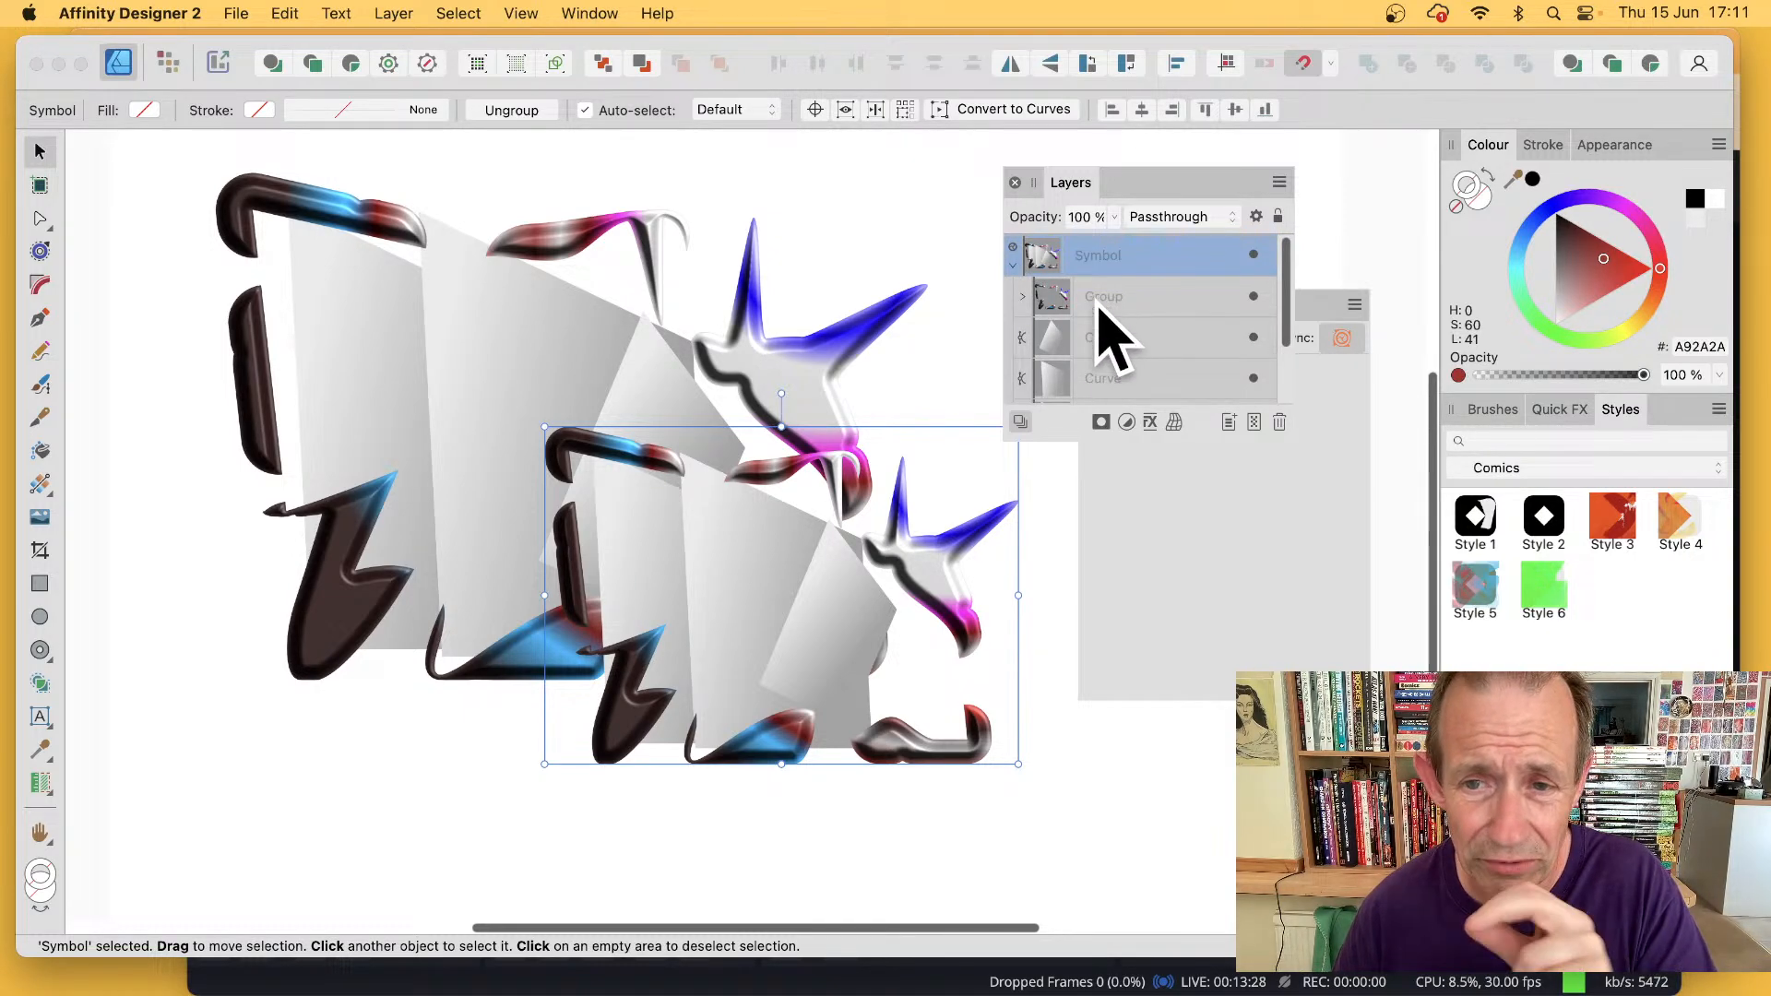
{"action": "left_click", "coordinate": [1126, 342]}
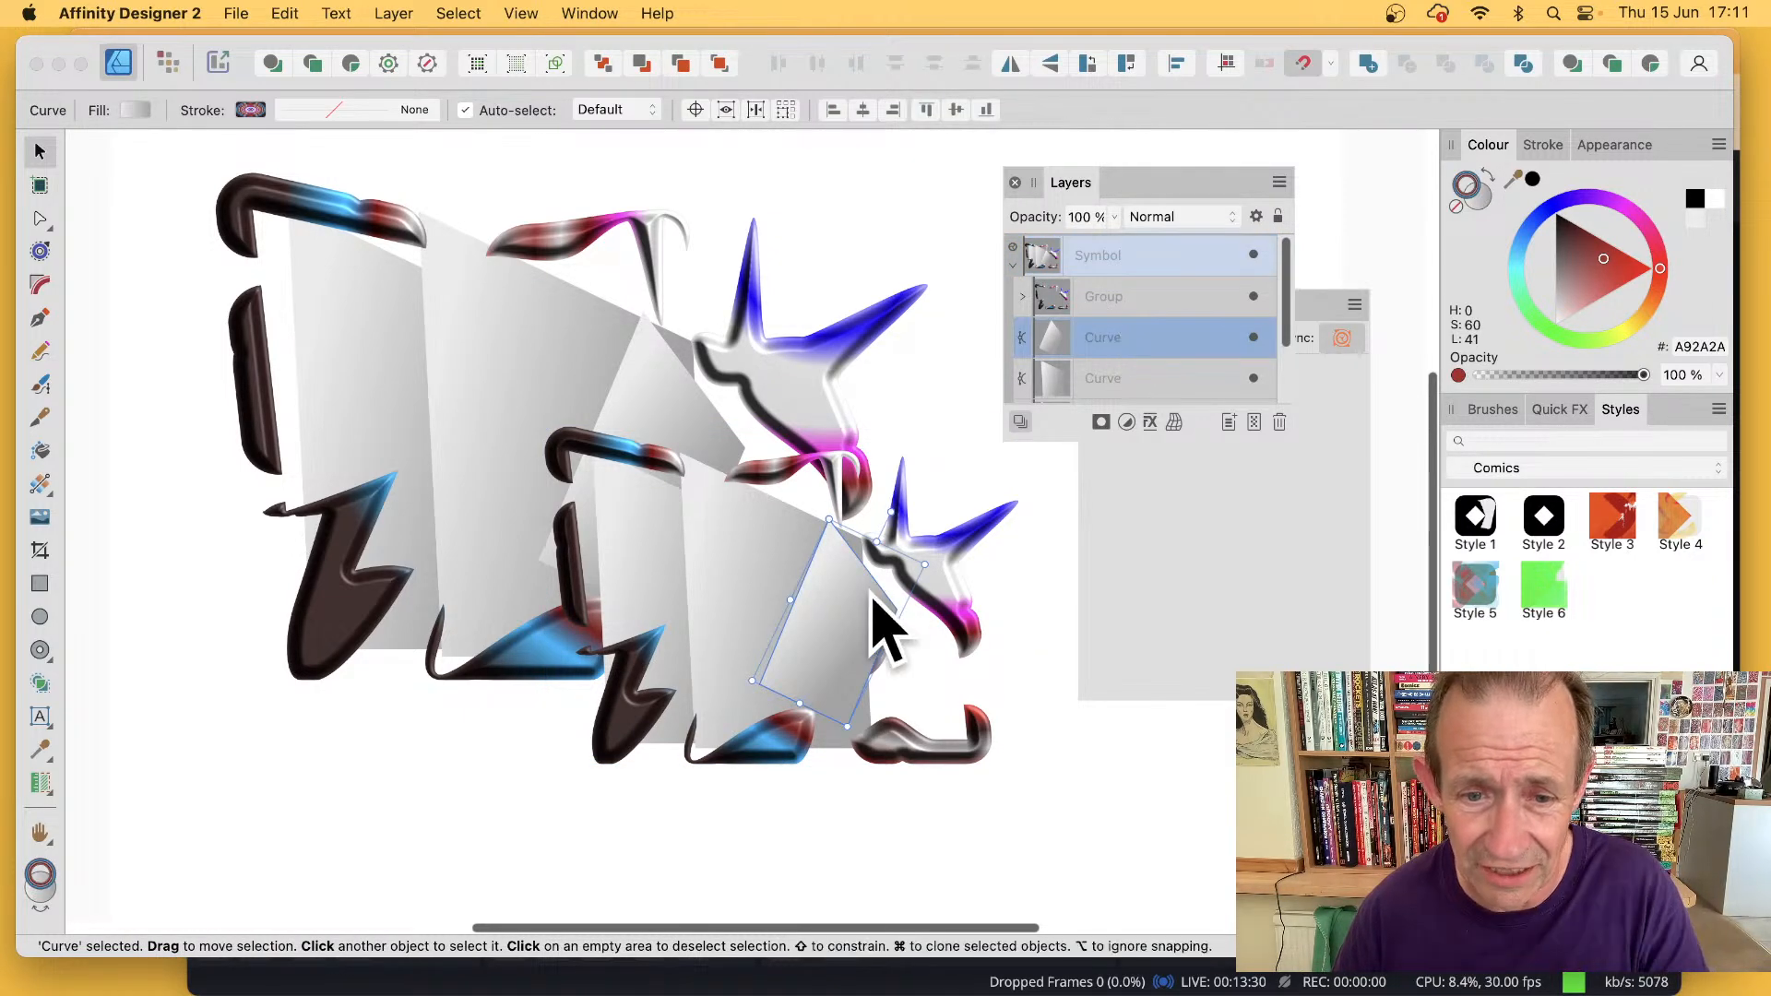
{"action": "mouse_move", "coordinate": [855, 601]}
{"action": "left_mouse_down"}
{"action": "mouse_move", "coordinate": [868, 454]}
{"action": "mouse_move", "coordinate": [849, 613]}
{"action": "left_mouse_up"}
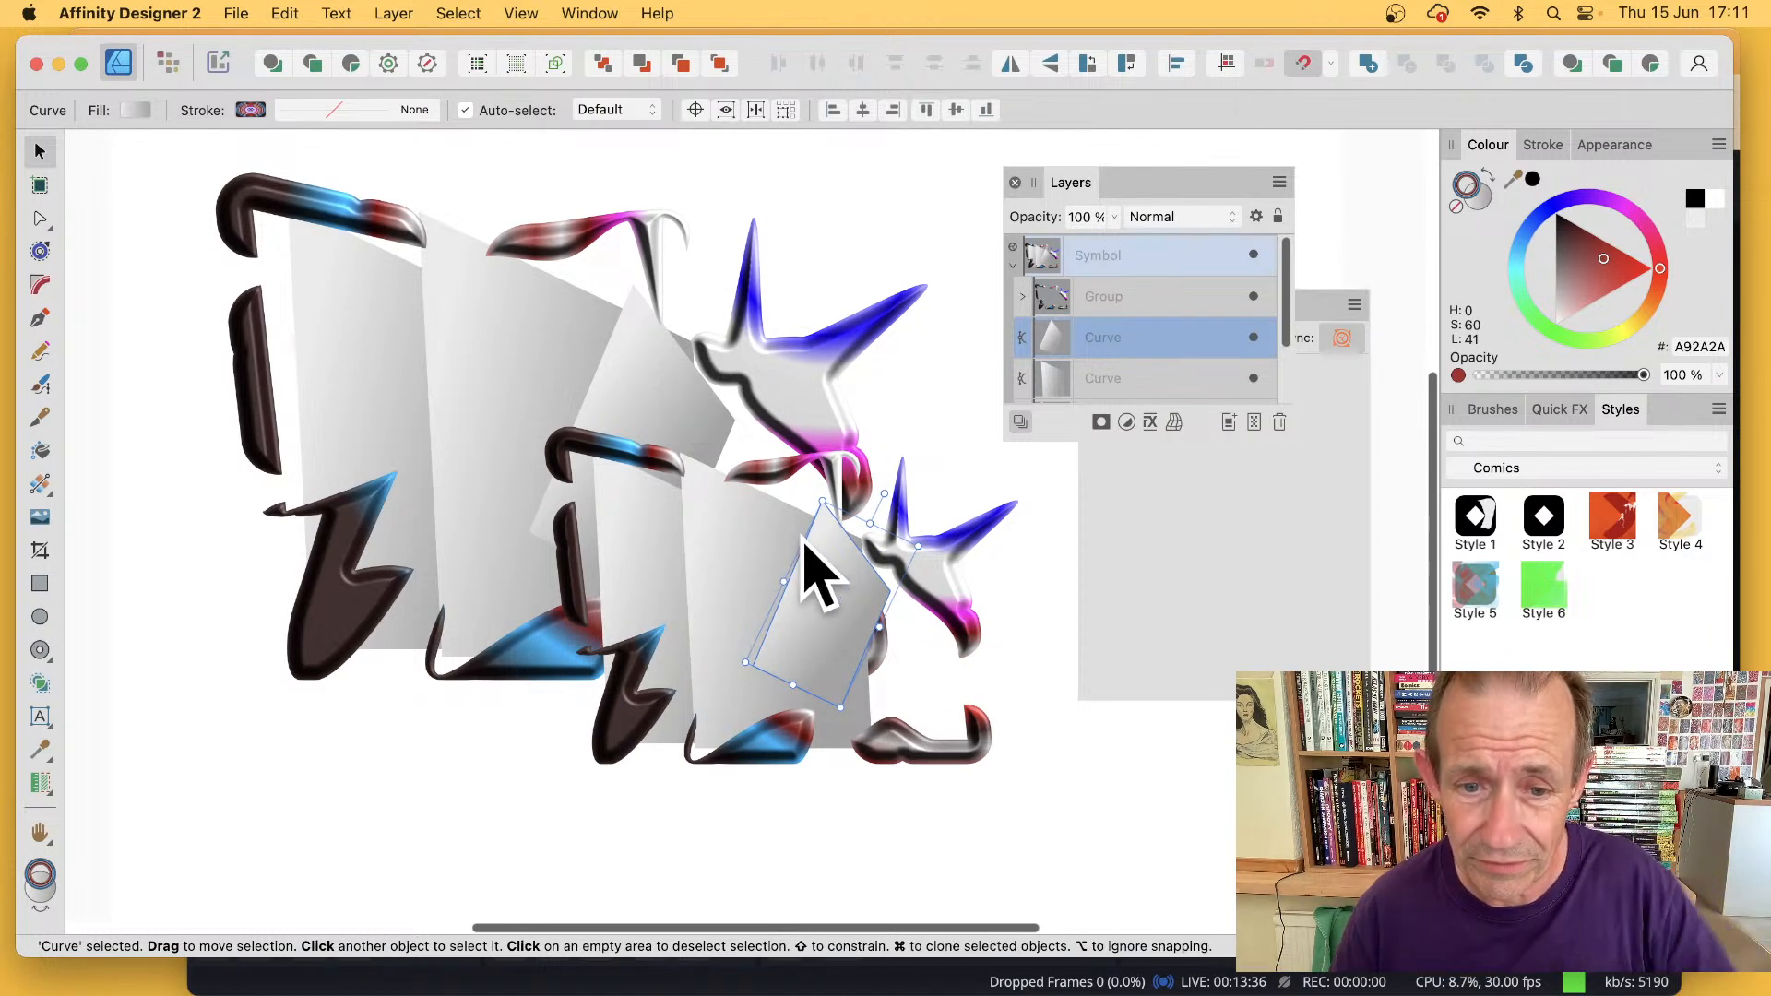
- Duplicate the smaller symbol twice and spread the instances across the page; shrink, rotate and reposition the newest copy
{"action": "left_click", "coordinate": [1123, 256]}
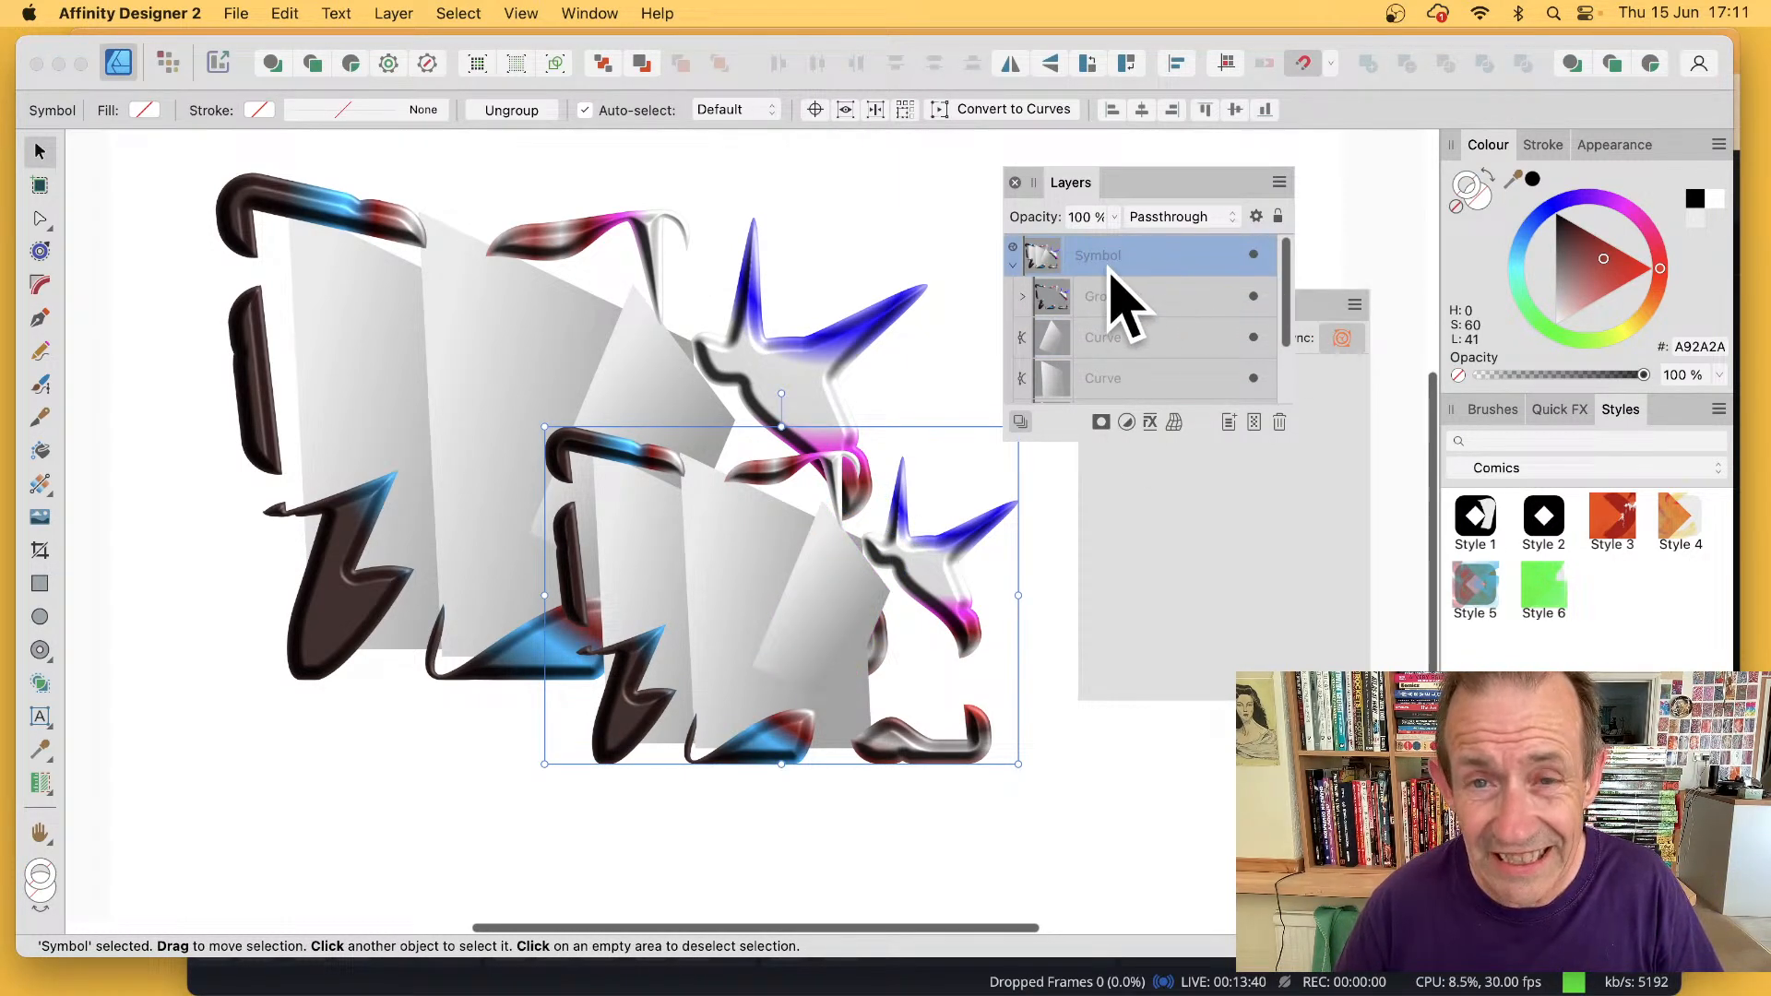
{"action": "mouse_move", "coordinate": [747, 569]}
{"action": "left_mouse_down"}
{"action": "mouse_move", "coordinate": [360, 557]}
{"action": "mouse_move", "coordinate": [381, 521]}
{"action": "mouse_move", "coordinate": [673, 704]}
{"action": "mouse_move", "coordinate": [840, 551]}
{"action": "left_mouse_up"}
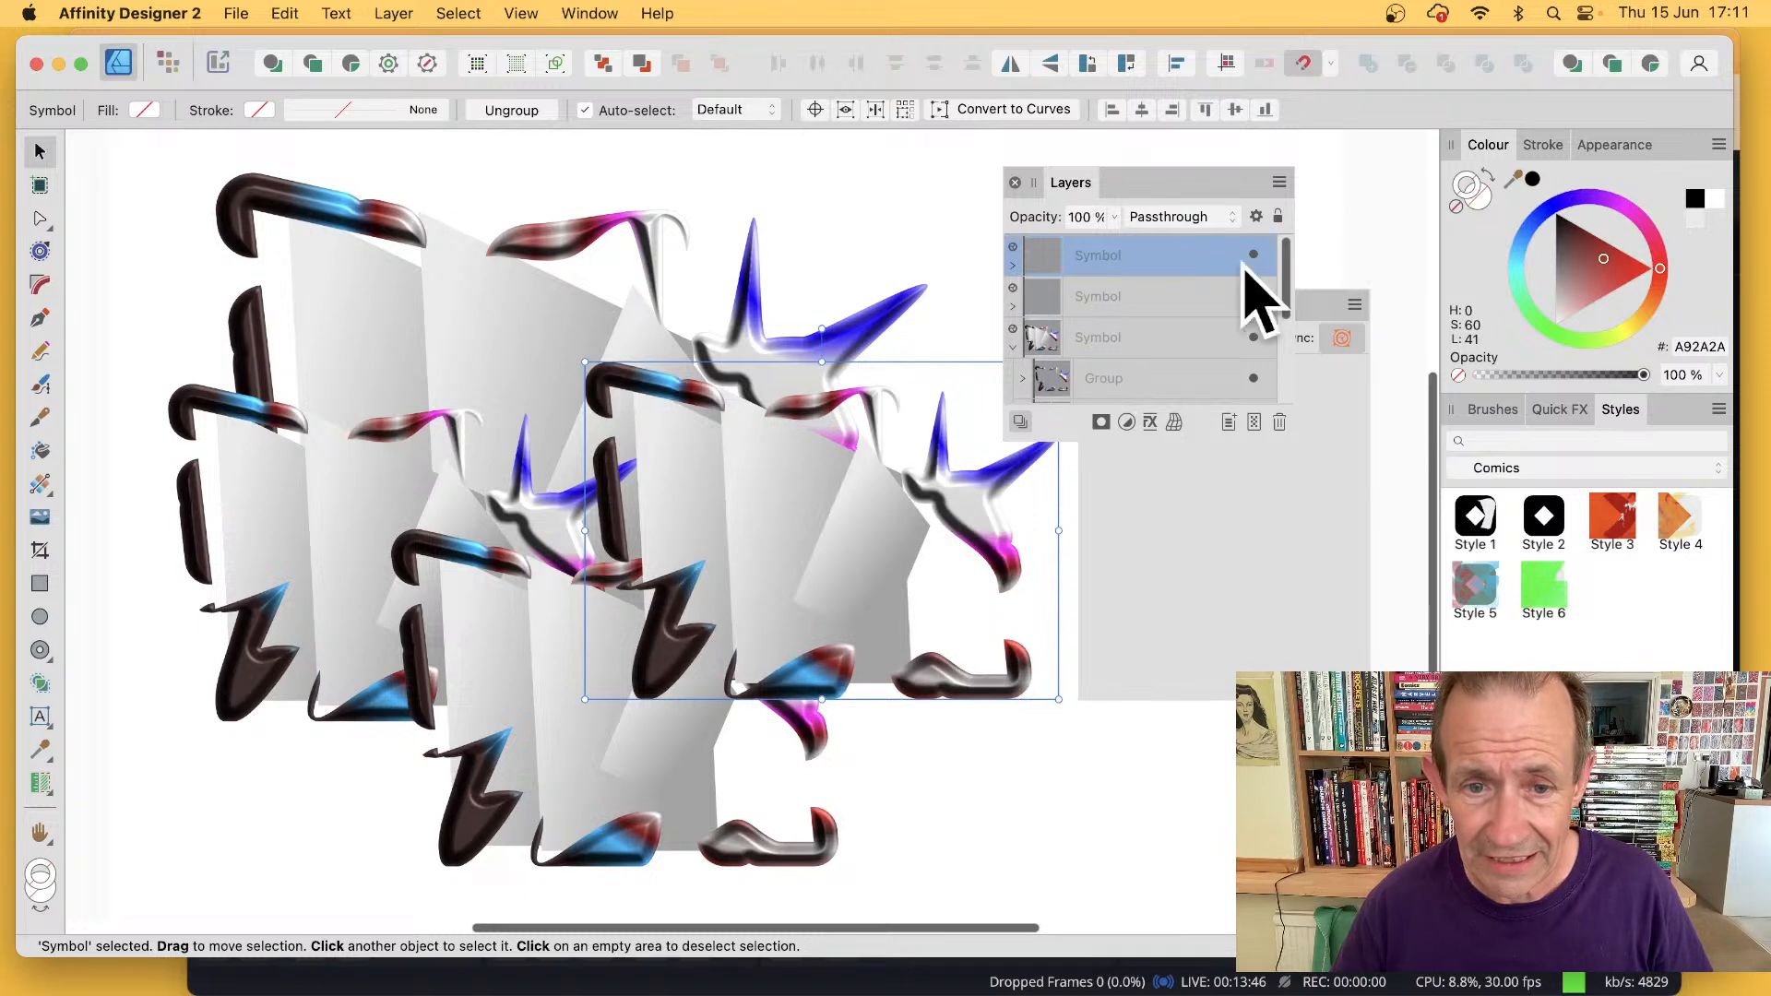
{"action": "left_click_drag", "start_coordinate": [585, 362], "coordinate": [688, 434]}
{"action": "left_click_drag", "start_coordinate": [873, 398], "coordinate": [1060, 455]}
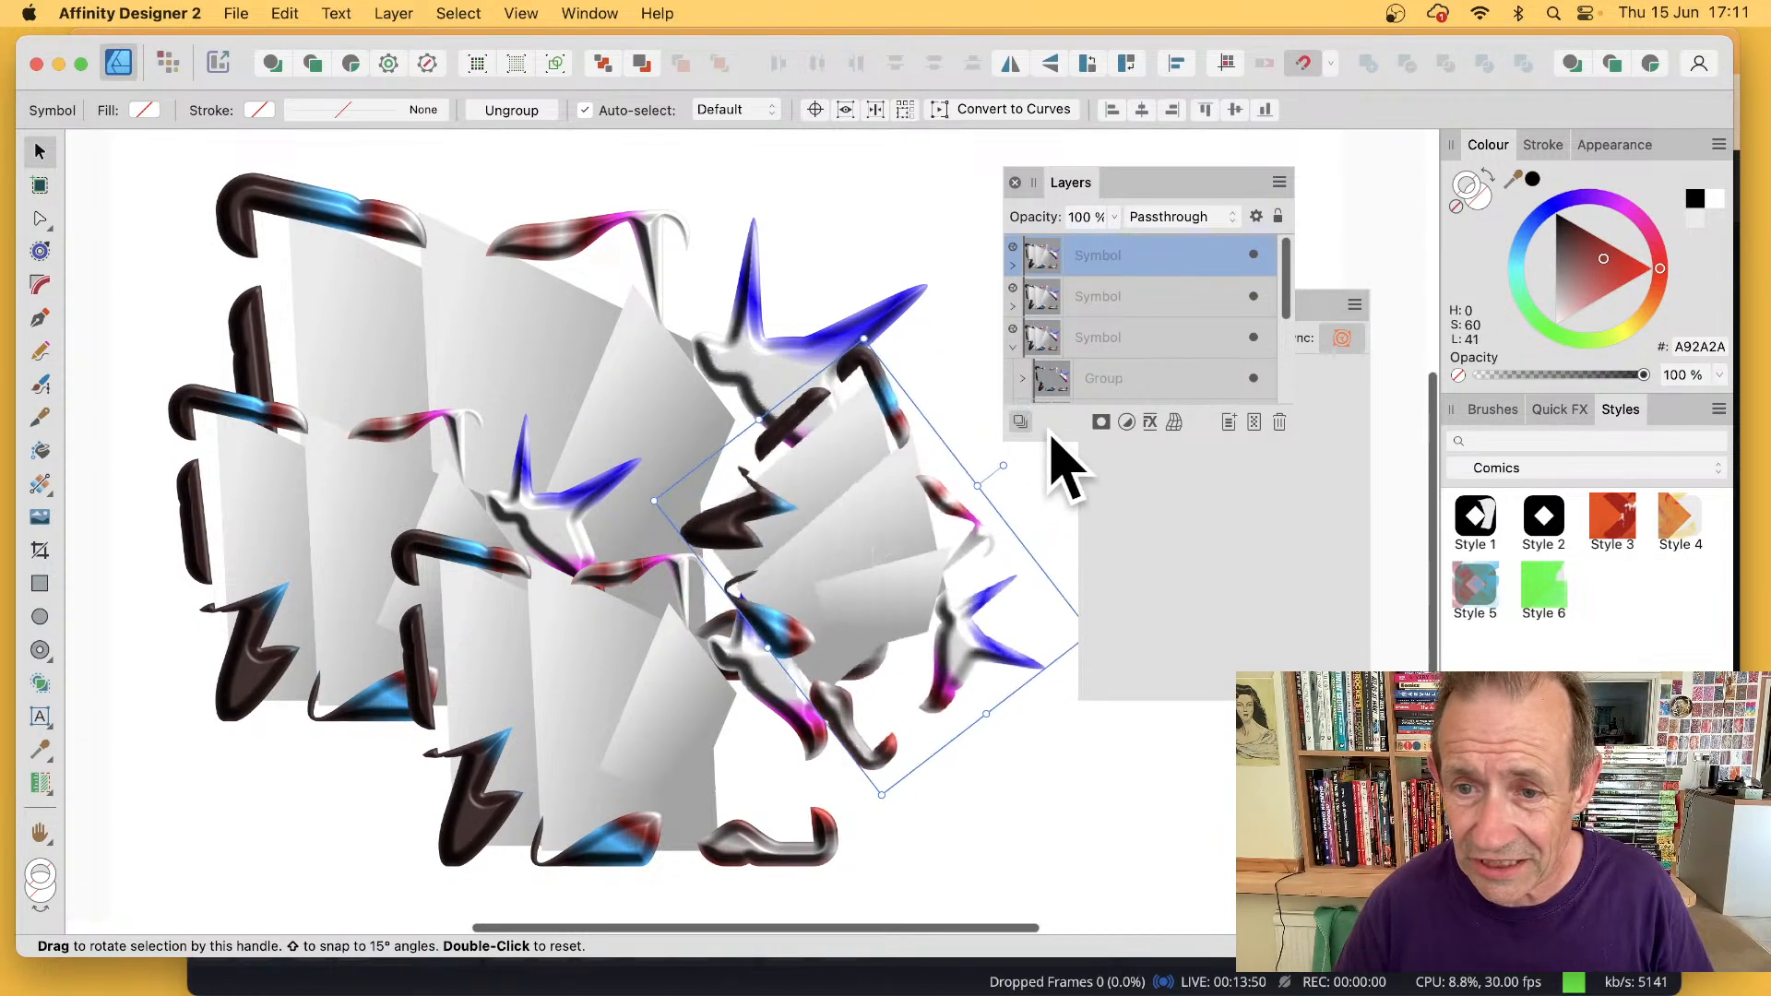
{"action": "left_click", "coordinate": [1319, 318]}
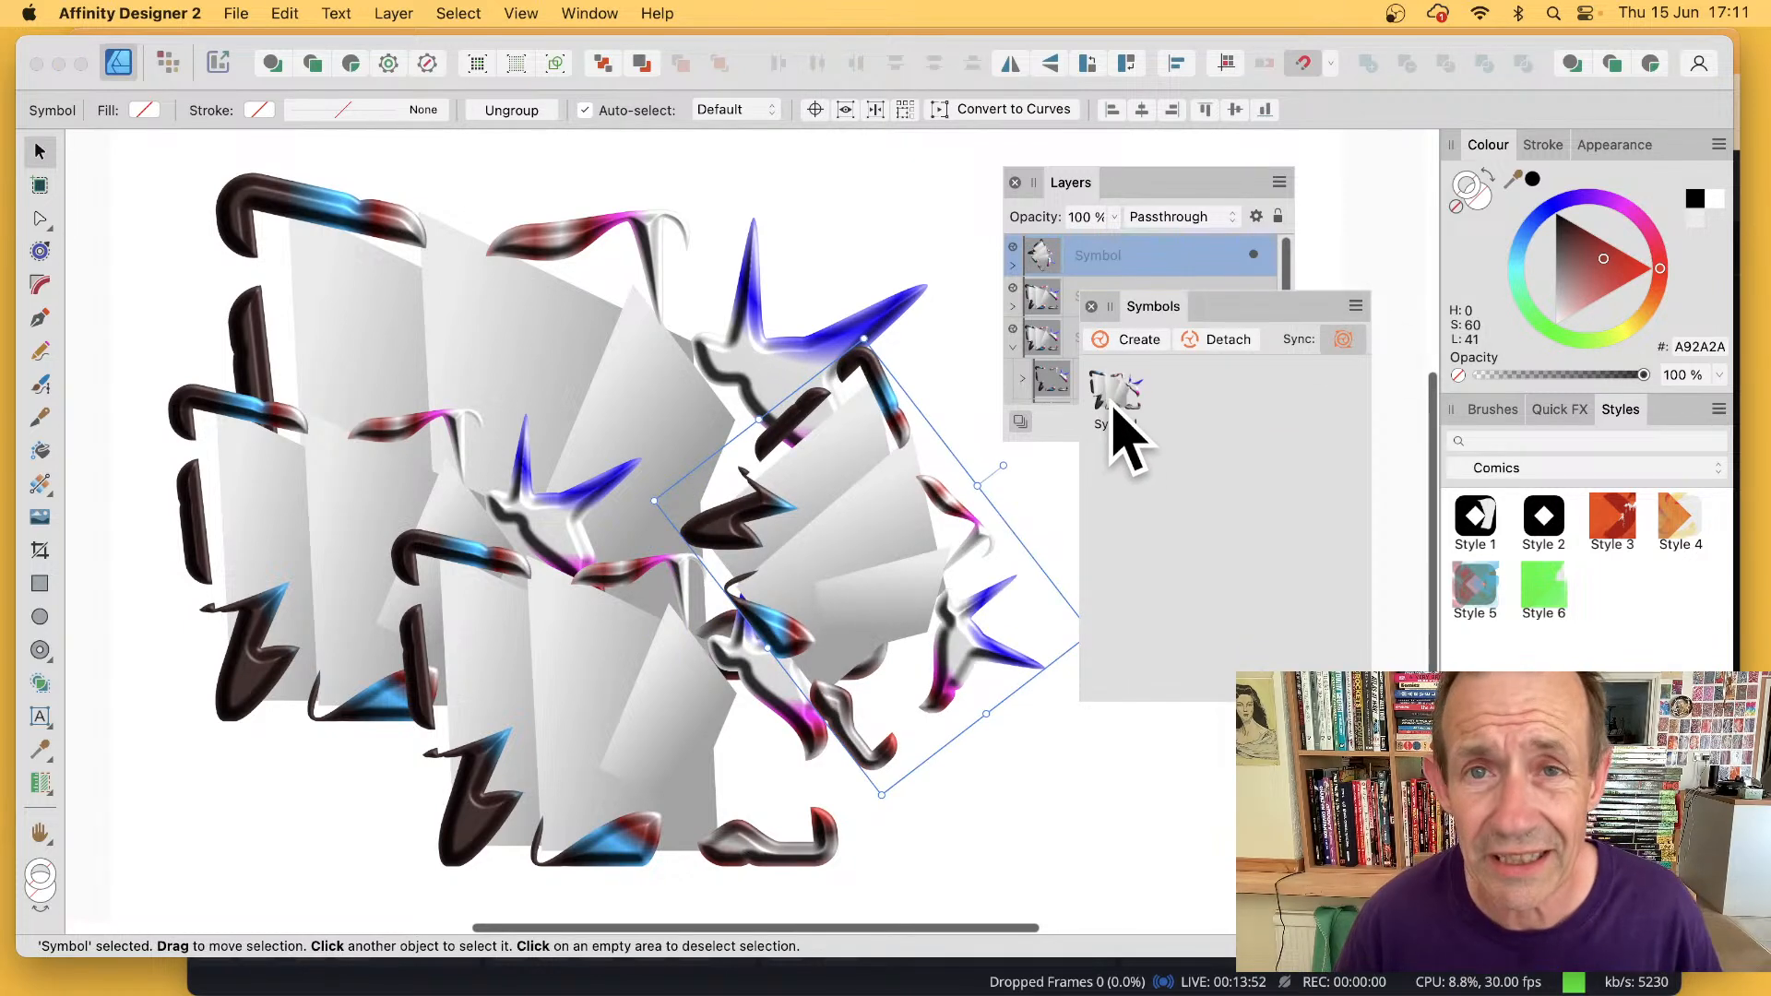
{"action": "left_click_drag", "start_coordinate": [818, 464], "coordinate": [790, 427]}
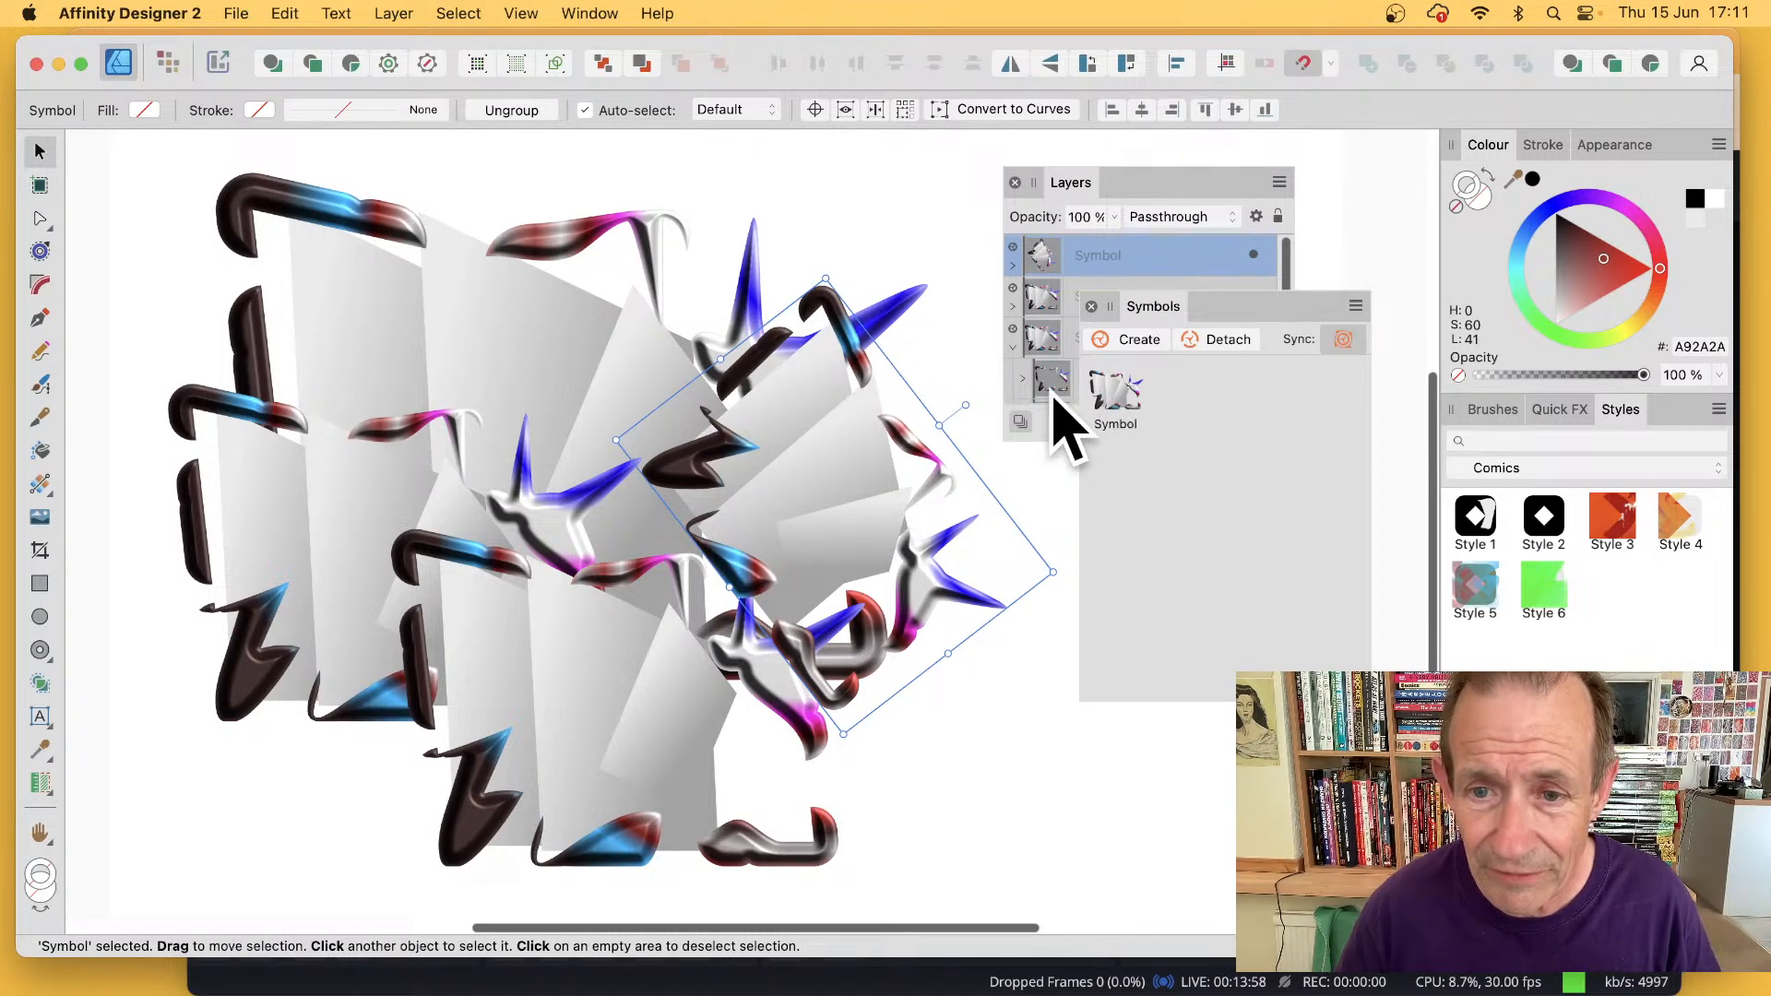
- Enlarge the top gradient Curve inside the rotated symbol, nudge it up and left, and bring the Symbols panel forward
{"action": "left_click", "coordinate": [1033, 281]}
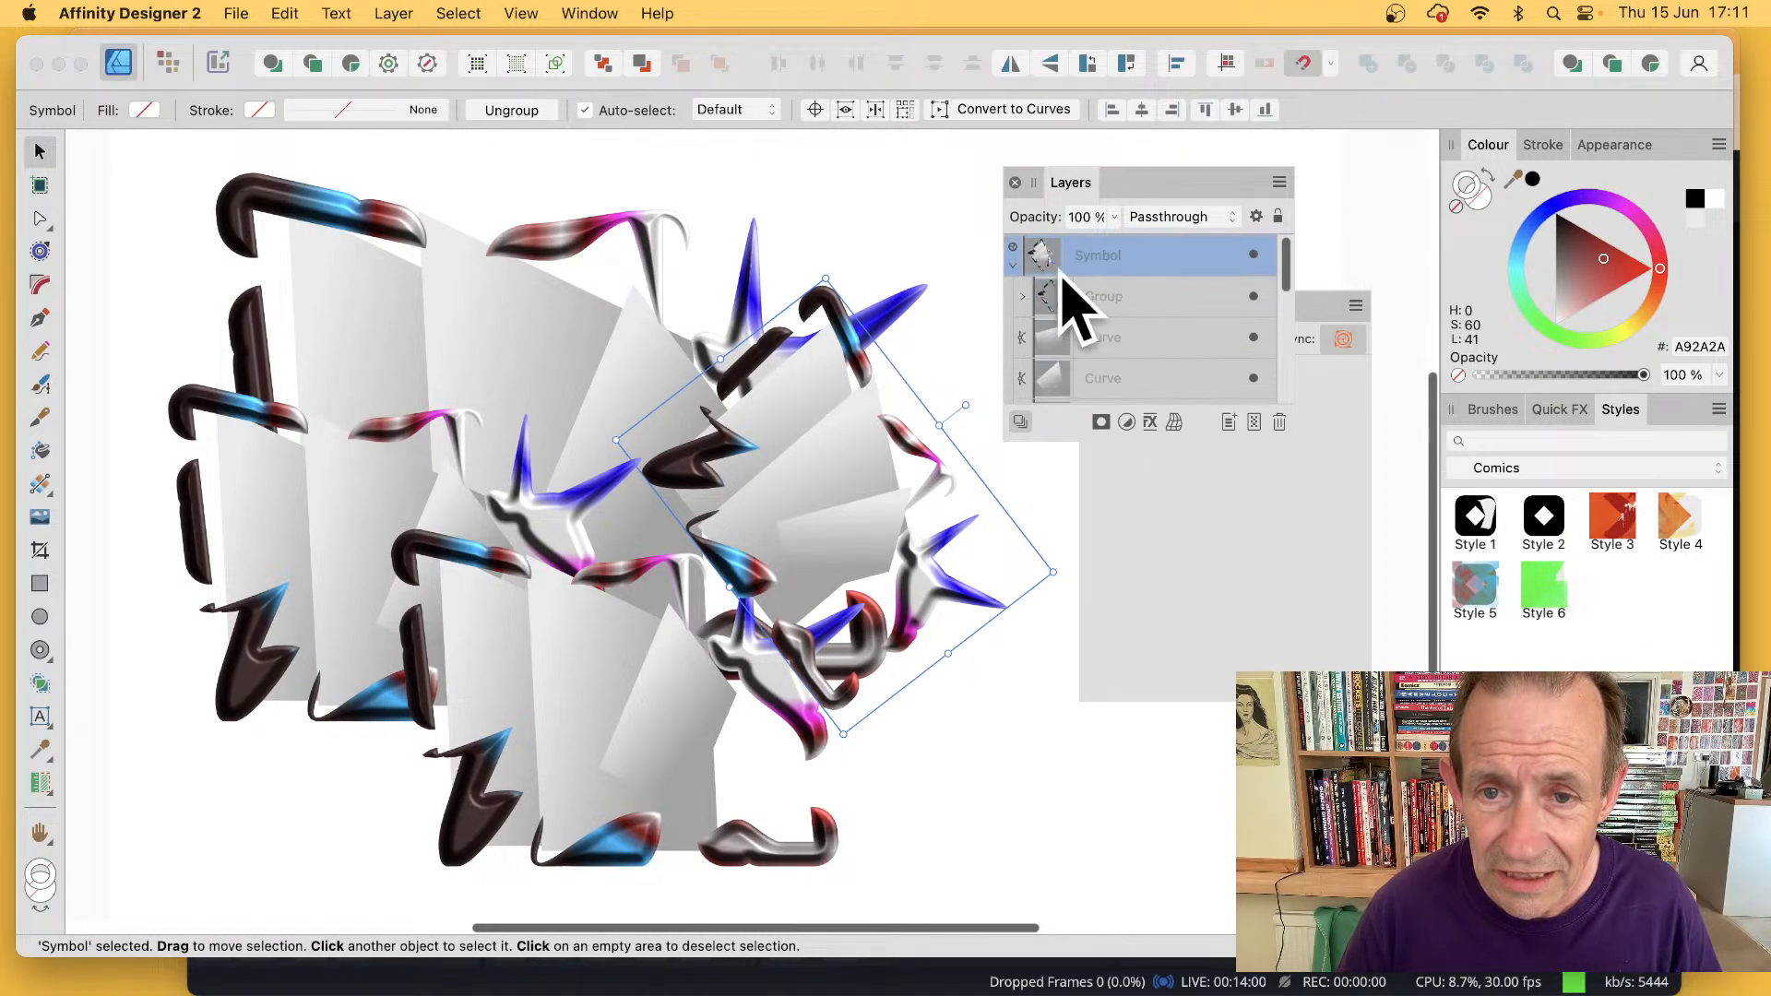
{"action": "left_click", "coordinate": [1125, 338]}
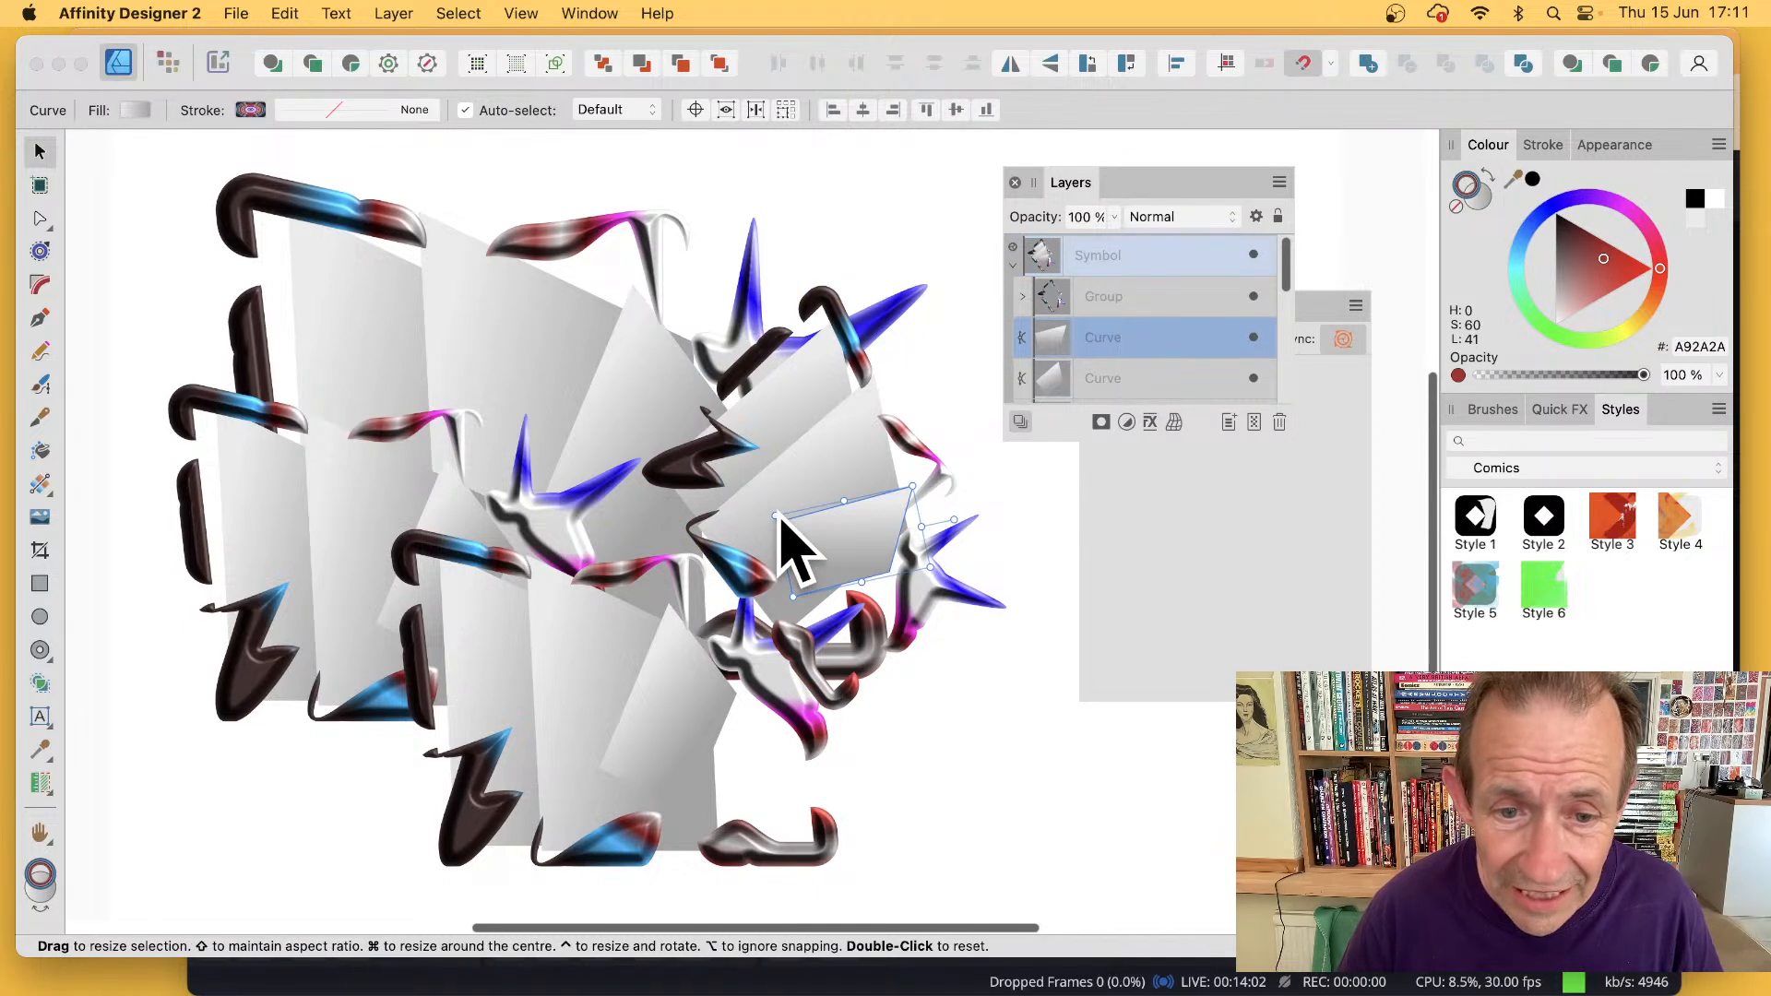
{"action": "left_click_drag", "start_coordinate": [782, 521], "coordinate": [650, 465]}
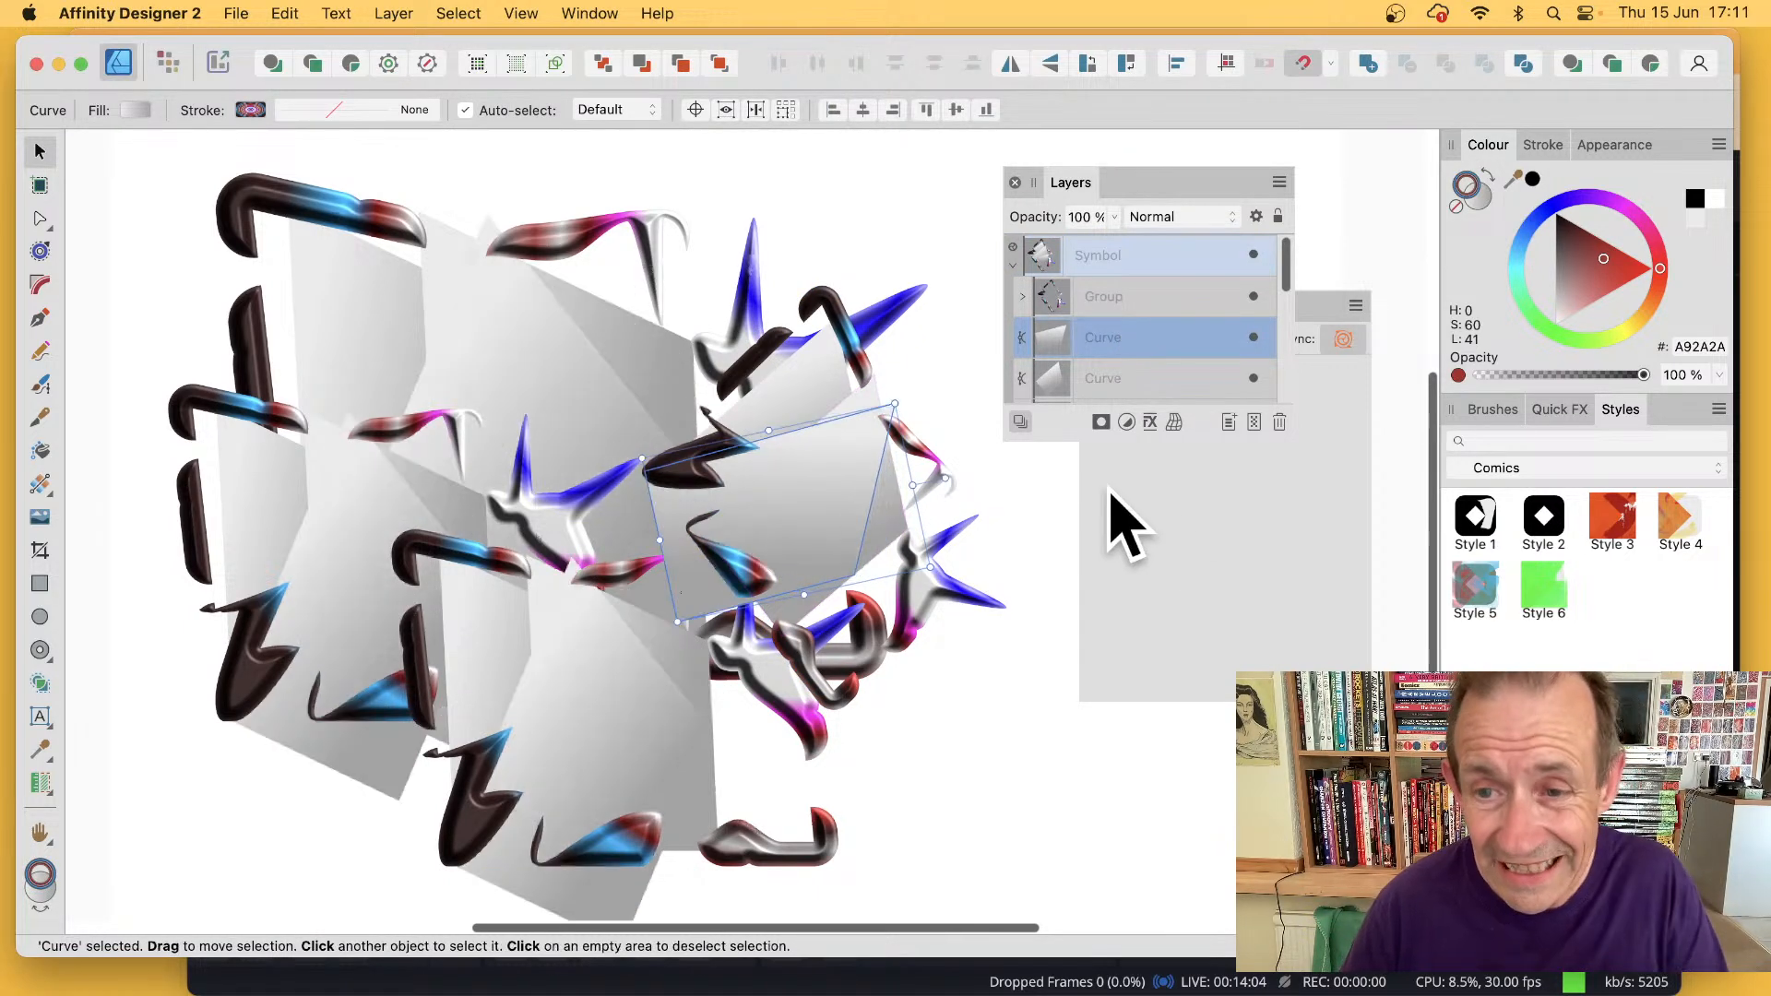
{"action": "left_click_drag", "start_coordinate": [877, 554], "coordinate": [765, 505]}
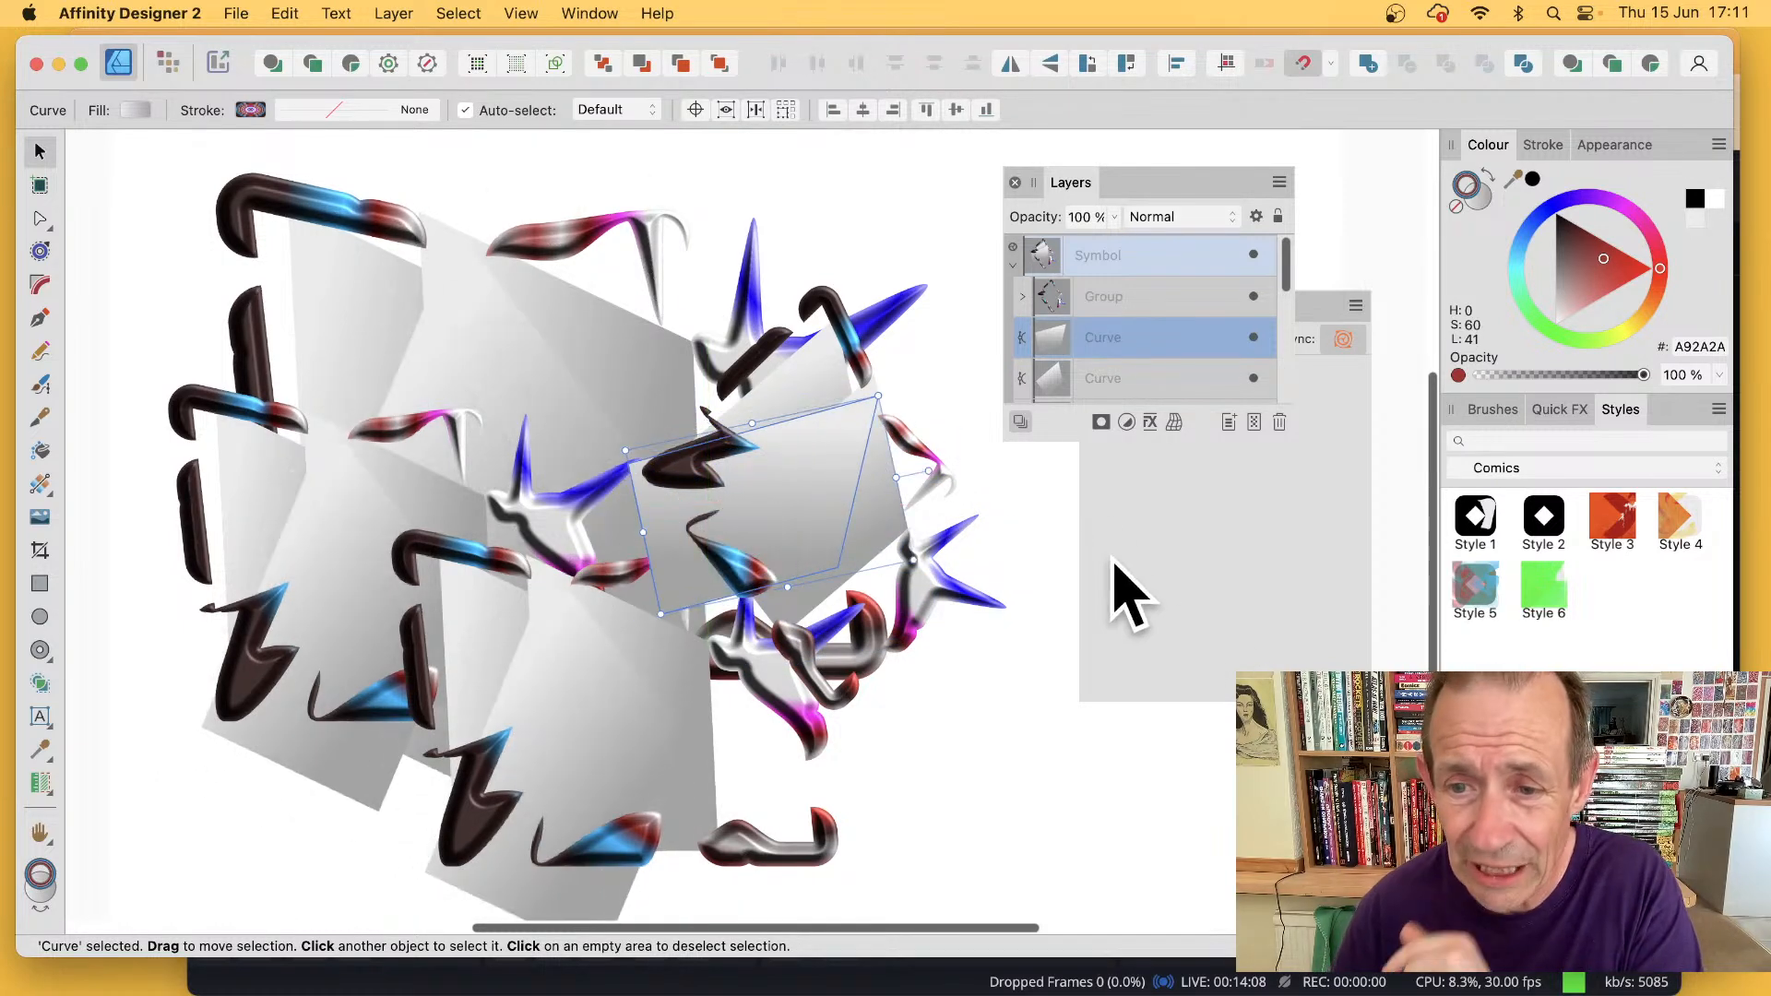
{"action": "left_click", "coordinate": [1111, 554]}
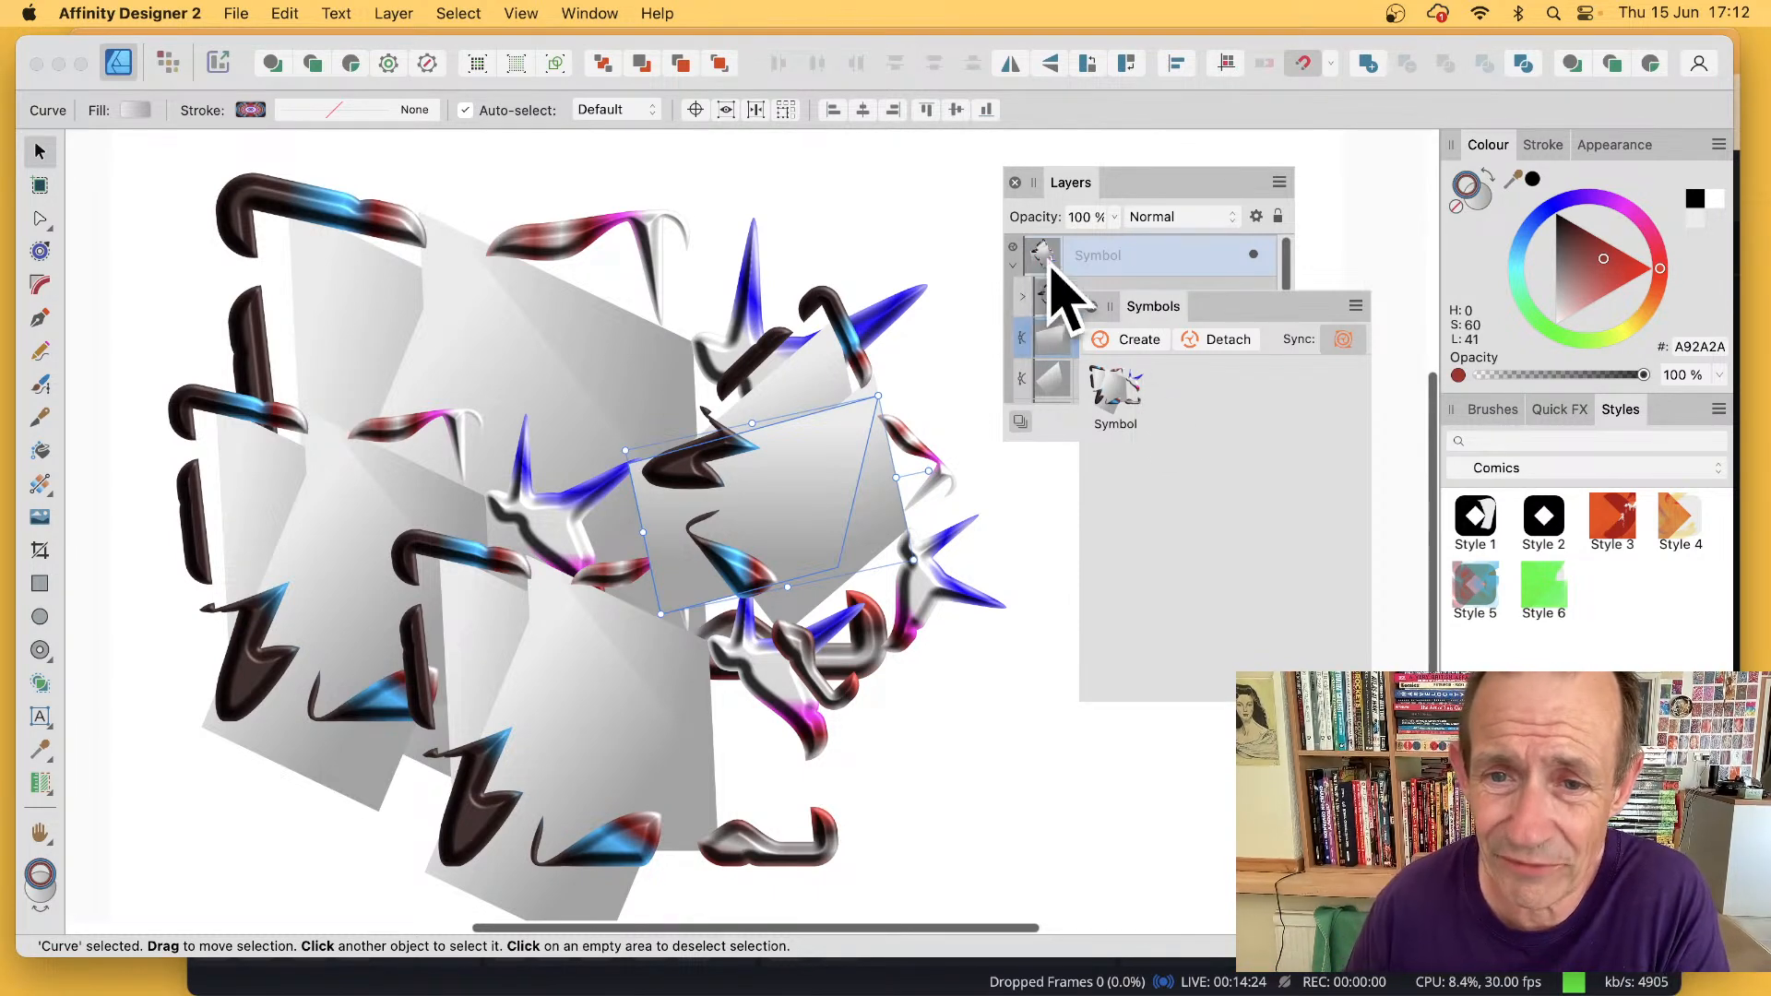
- Collapse the expanded symbol in the Layers panel and look at the options offered for the stored symbol
{"action": "left_click", "coordinate": [1013, 267]}
{"action": "left_click", "coordinate": [1196, 501]}
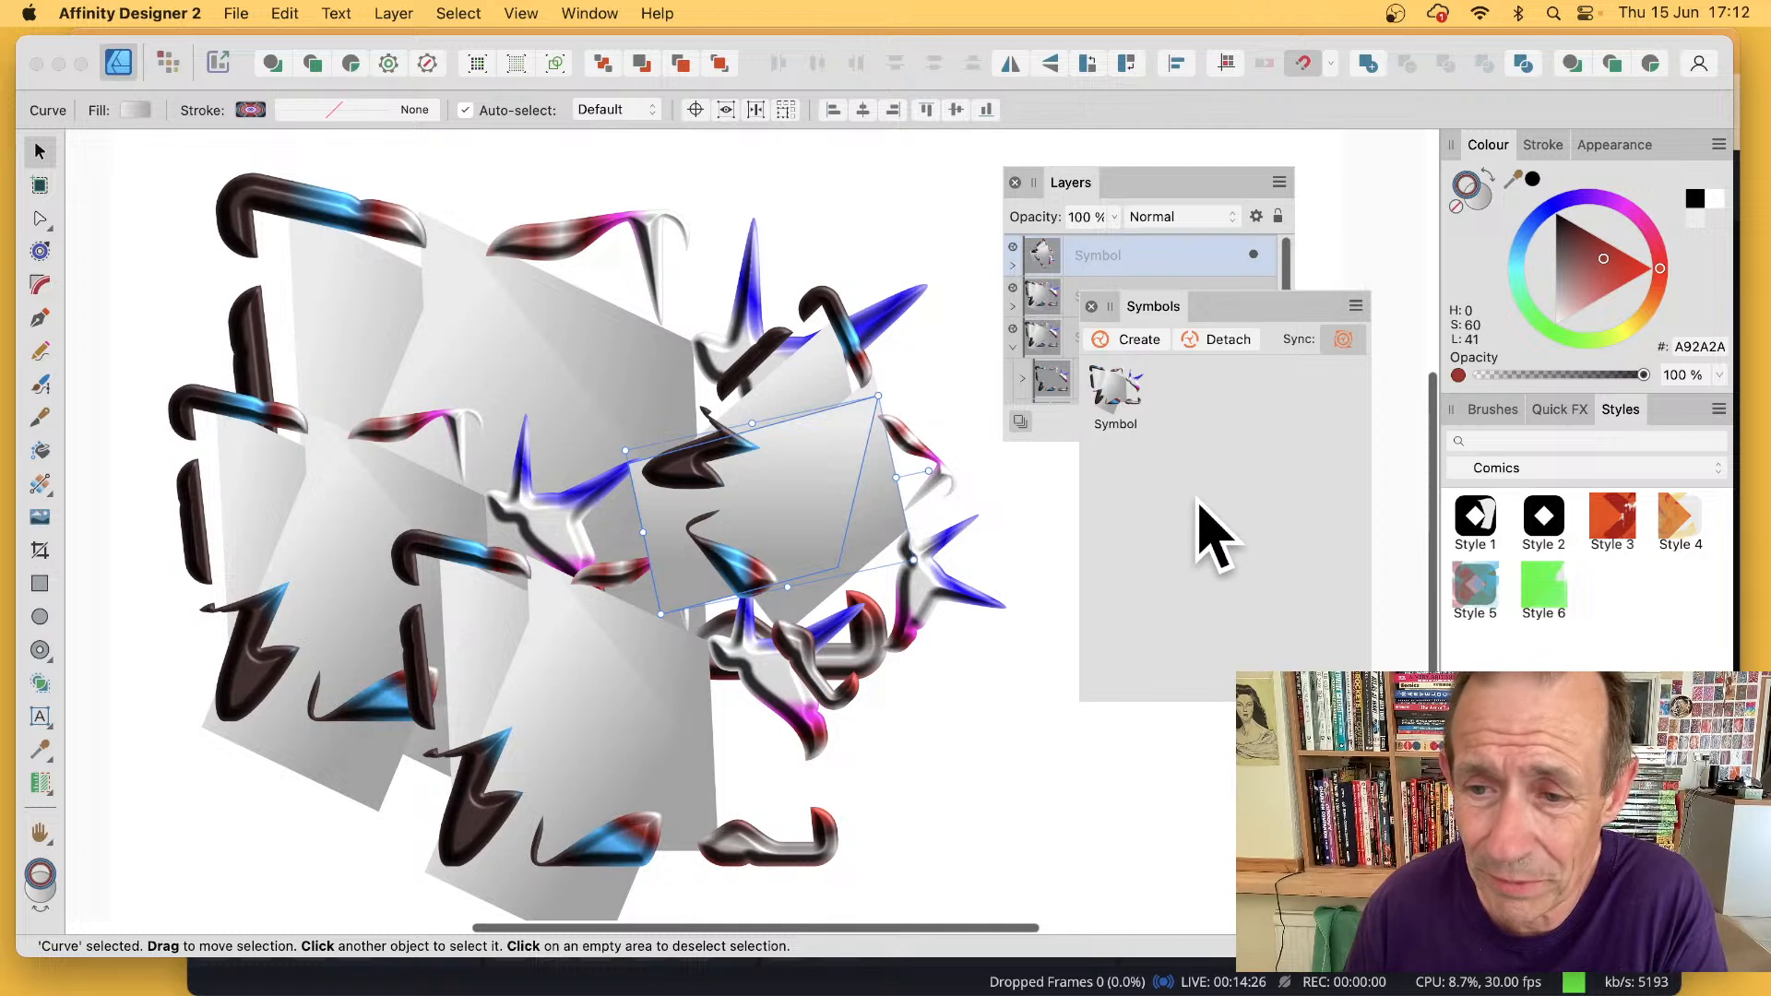
{"action": "right_click", "coordinate": [1116, 380]}
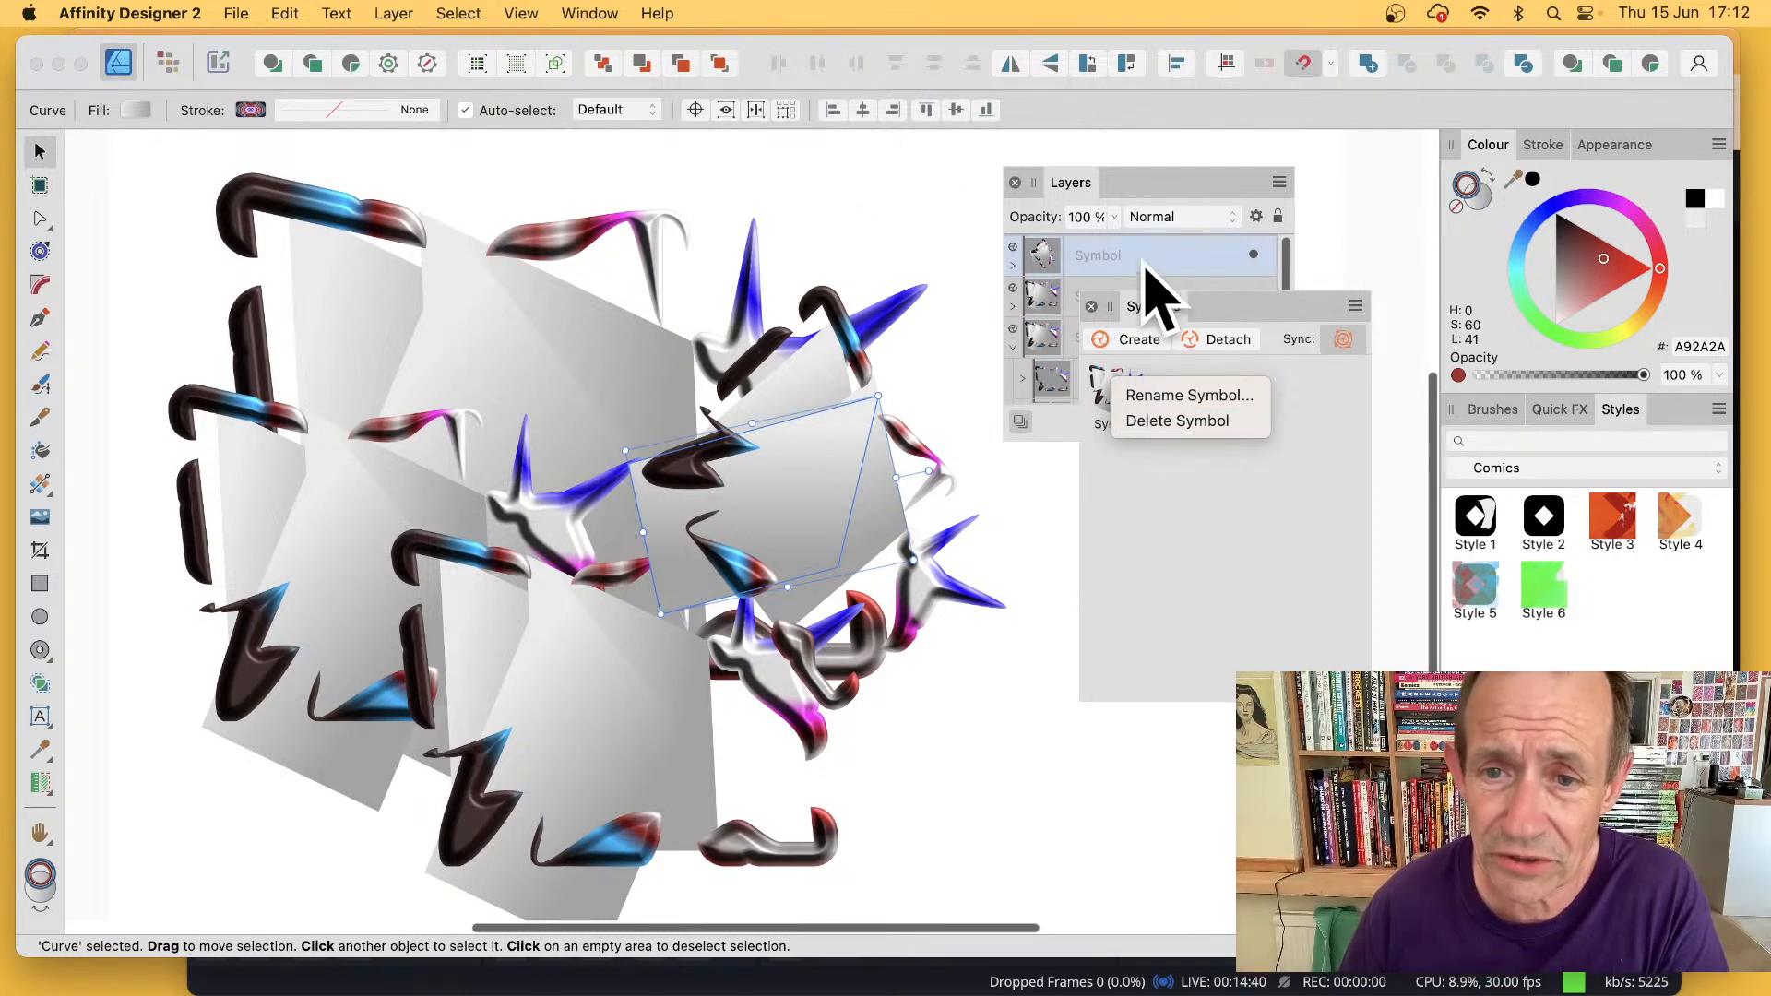
{"action": "left_click", "coordinate": [1114, 266]}
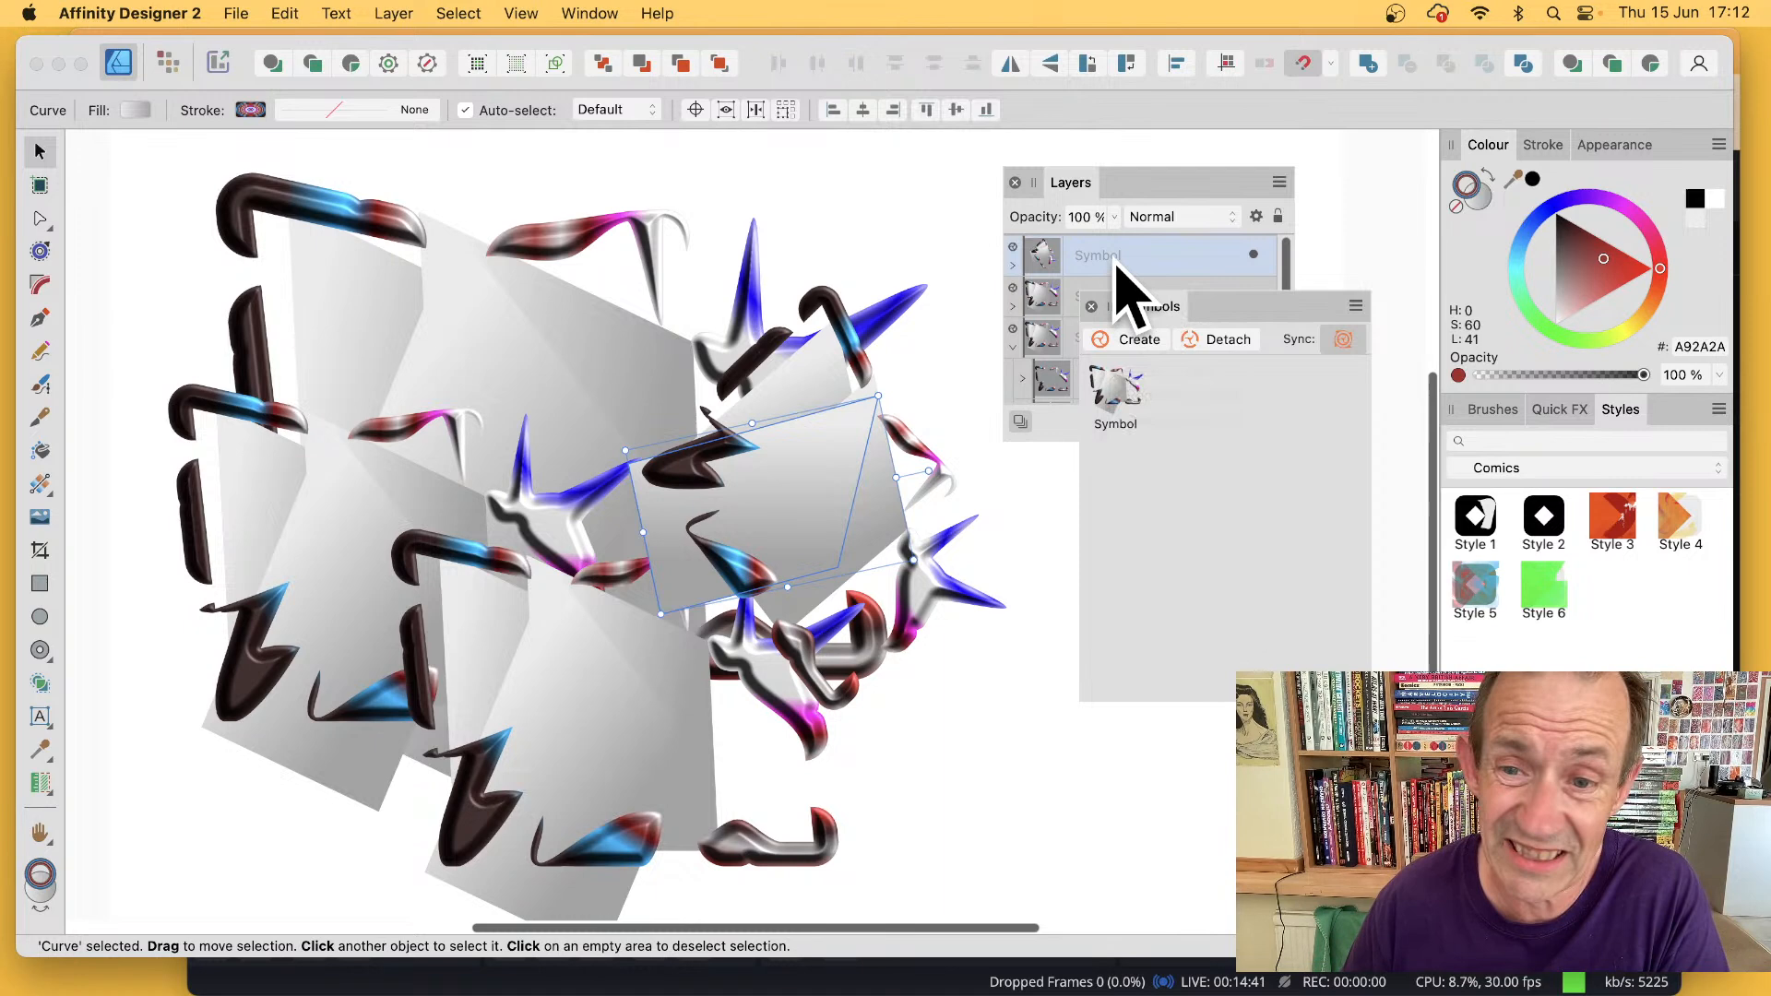
{"action": "left_click", "coordinate": [1016, 268]}
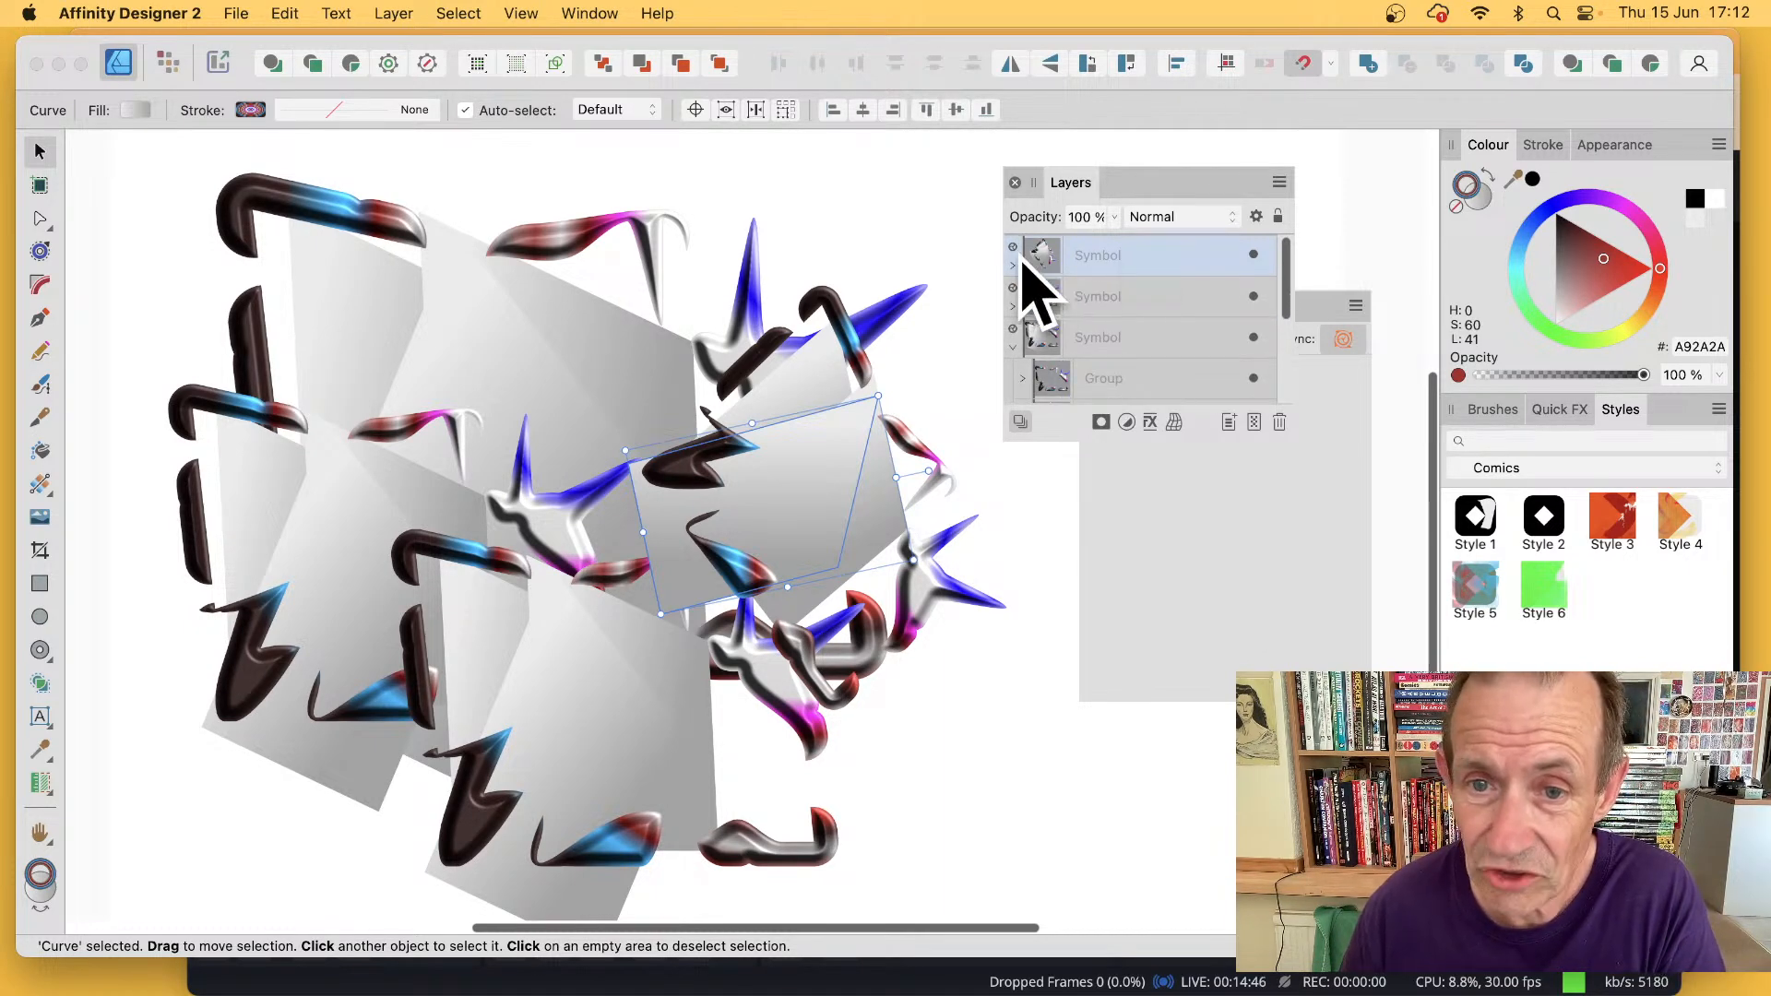
- Deselect the artwork and move the Layers and Symbols panels to the side, clearing space on the page
{"action": "left_click_drag", "start_coordinate": [1107, 266], "coordinate": [979, 599]}
{"action": "left_click", "coordinate": [1029, 607]}
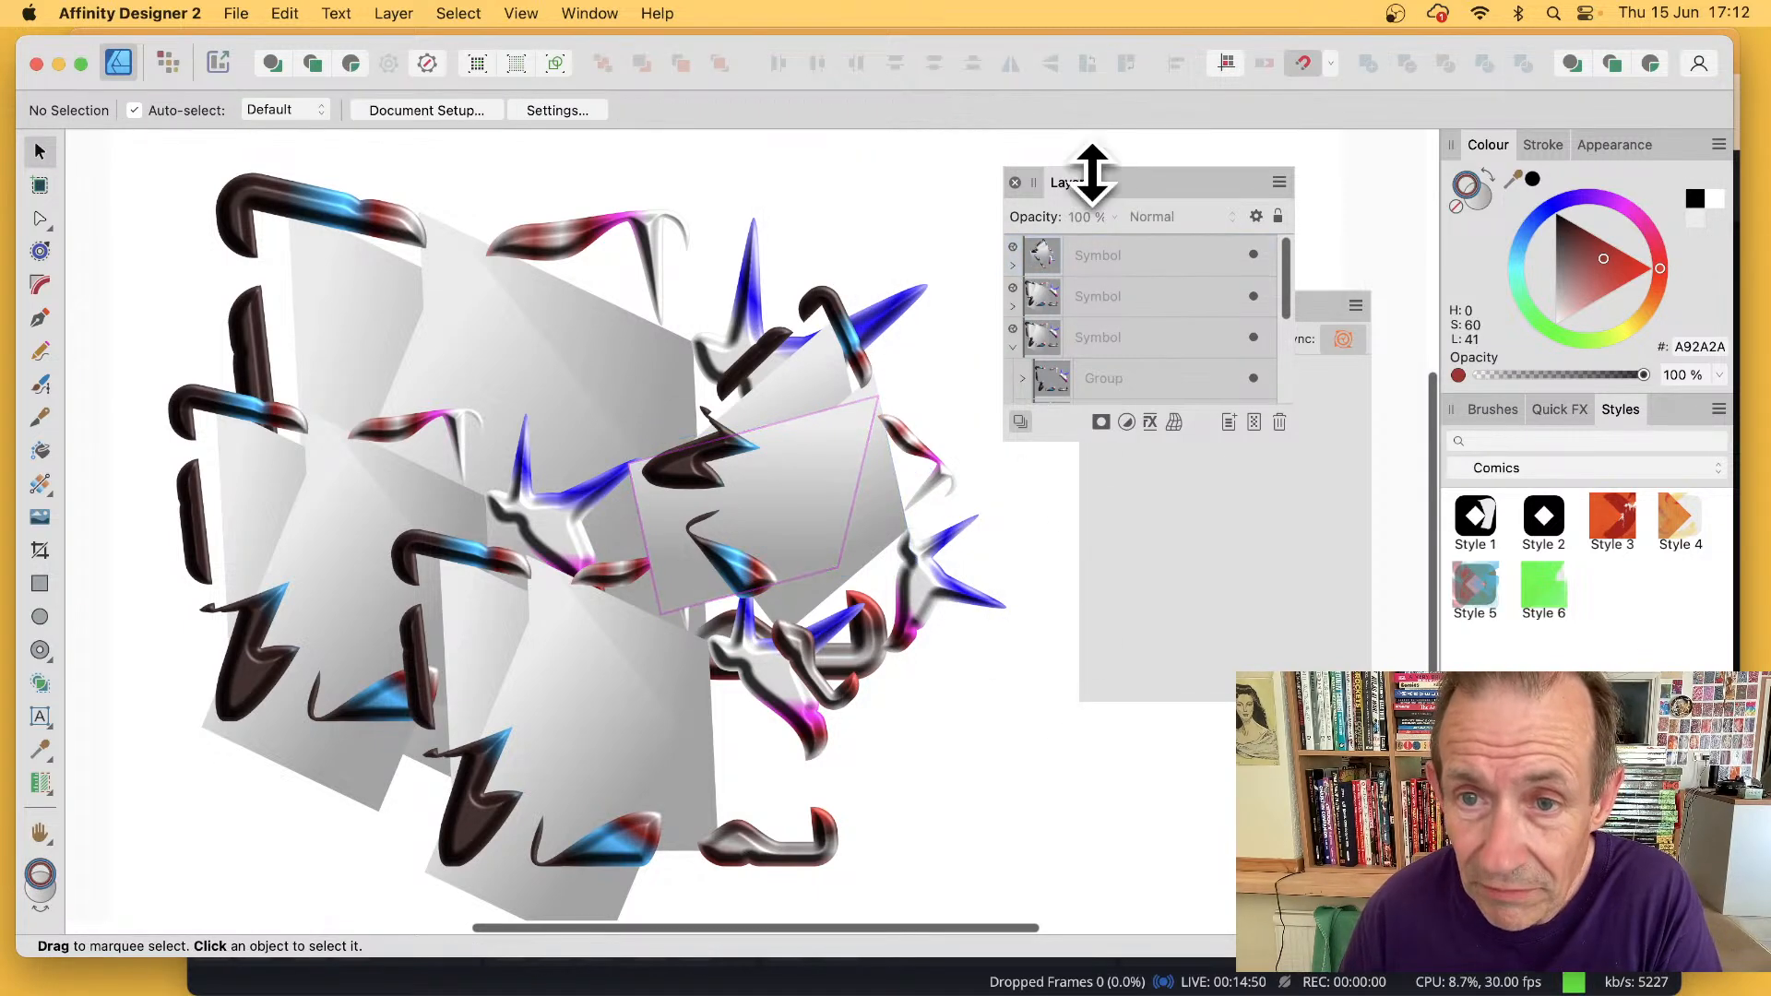
{"action": "left_click_drag", "start_coordinate": [1091, 170], "coordinate": [1376, 137]}
{"action": "left_click_drag", "start_coordinate": [1083, 150], "coordinate": [1409, 172]}
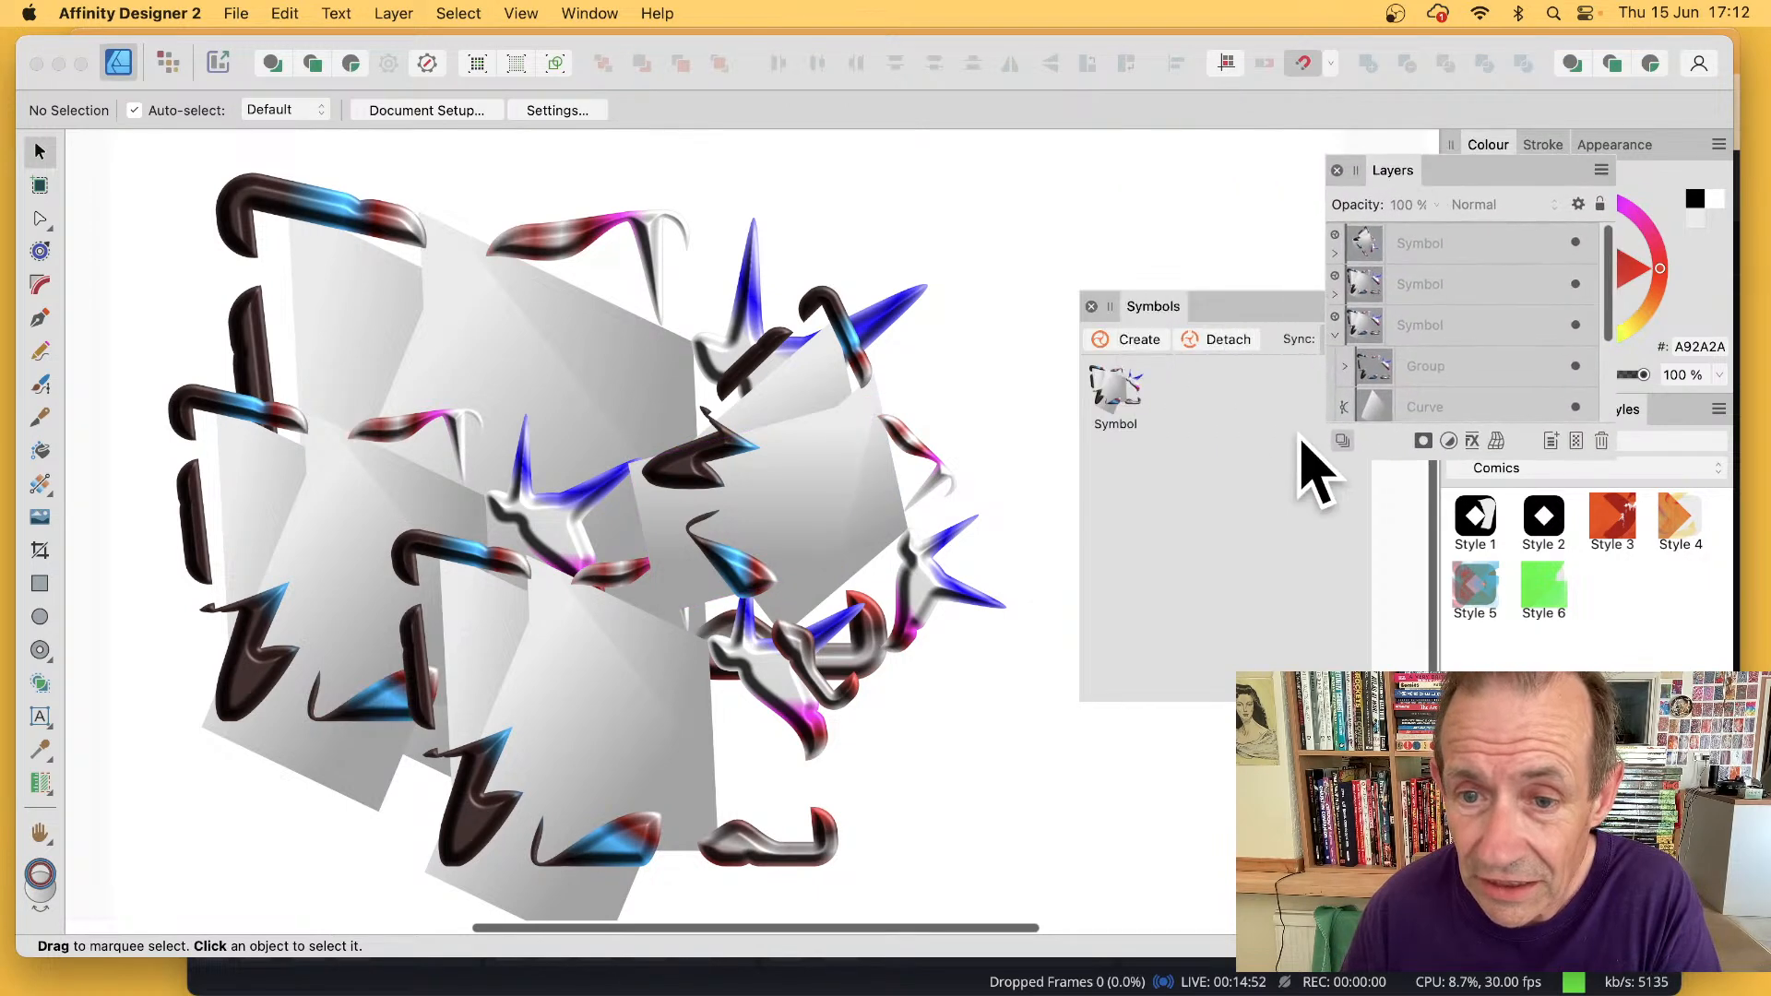
{"action": "left_click_drag", "start_coordinate": [1153, 307], "coordinate": [1409, 259]}
- Place a new instance of the stored symbol, scale it to about 60%, and position it to the right of the other instances
{"action": "left_click_drag", "start_coordinate": [1333, 339], "coordinate": [917, 379]}
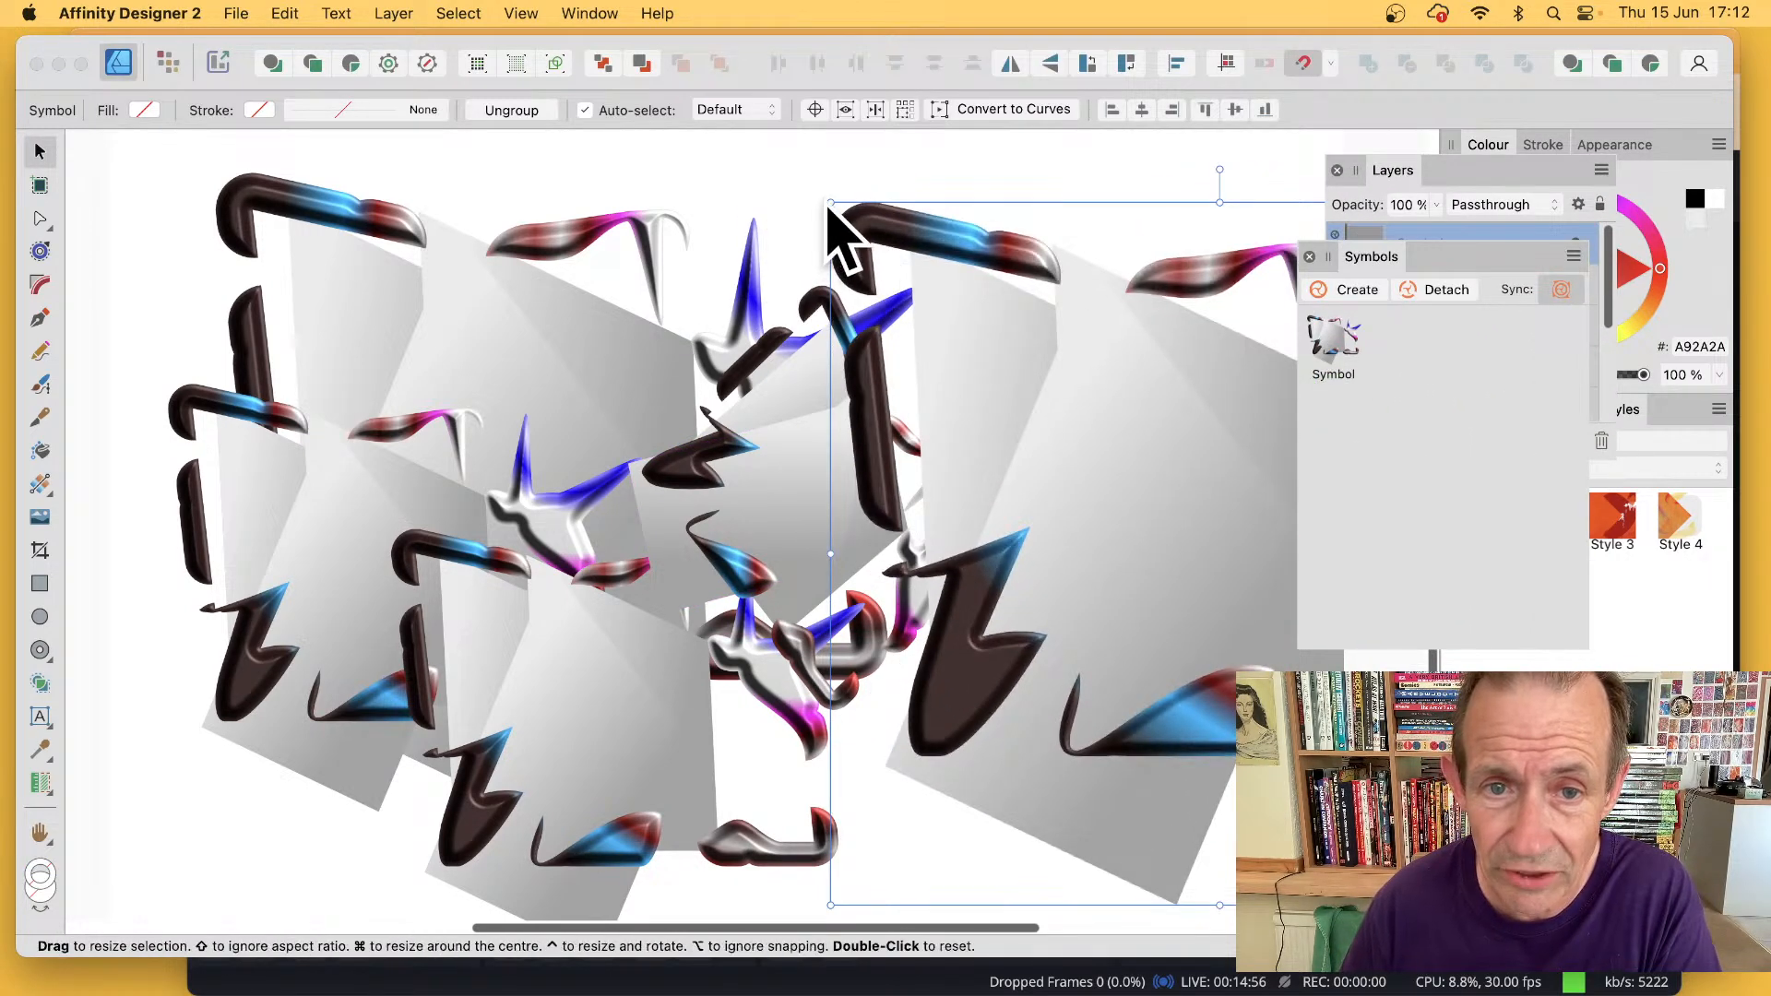
{"action": "left_click_drag", "start_coordinate": [831, 203], "coordinate": [1147, 478]}
{"action": "left_click_drag", "start_coordinate": [1269, 587], "coordinate": [1032, 378]}
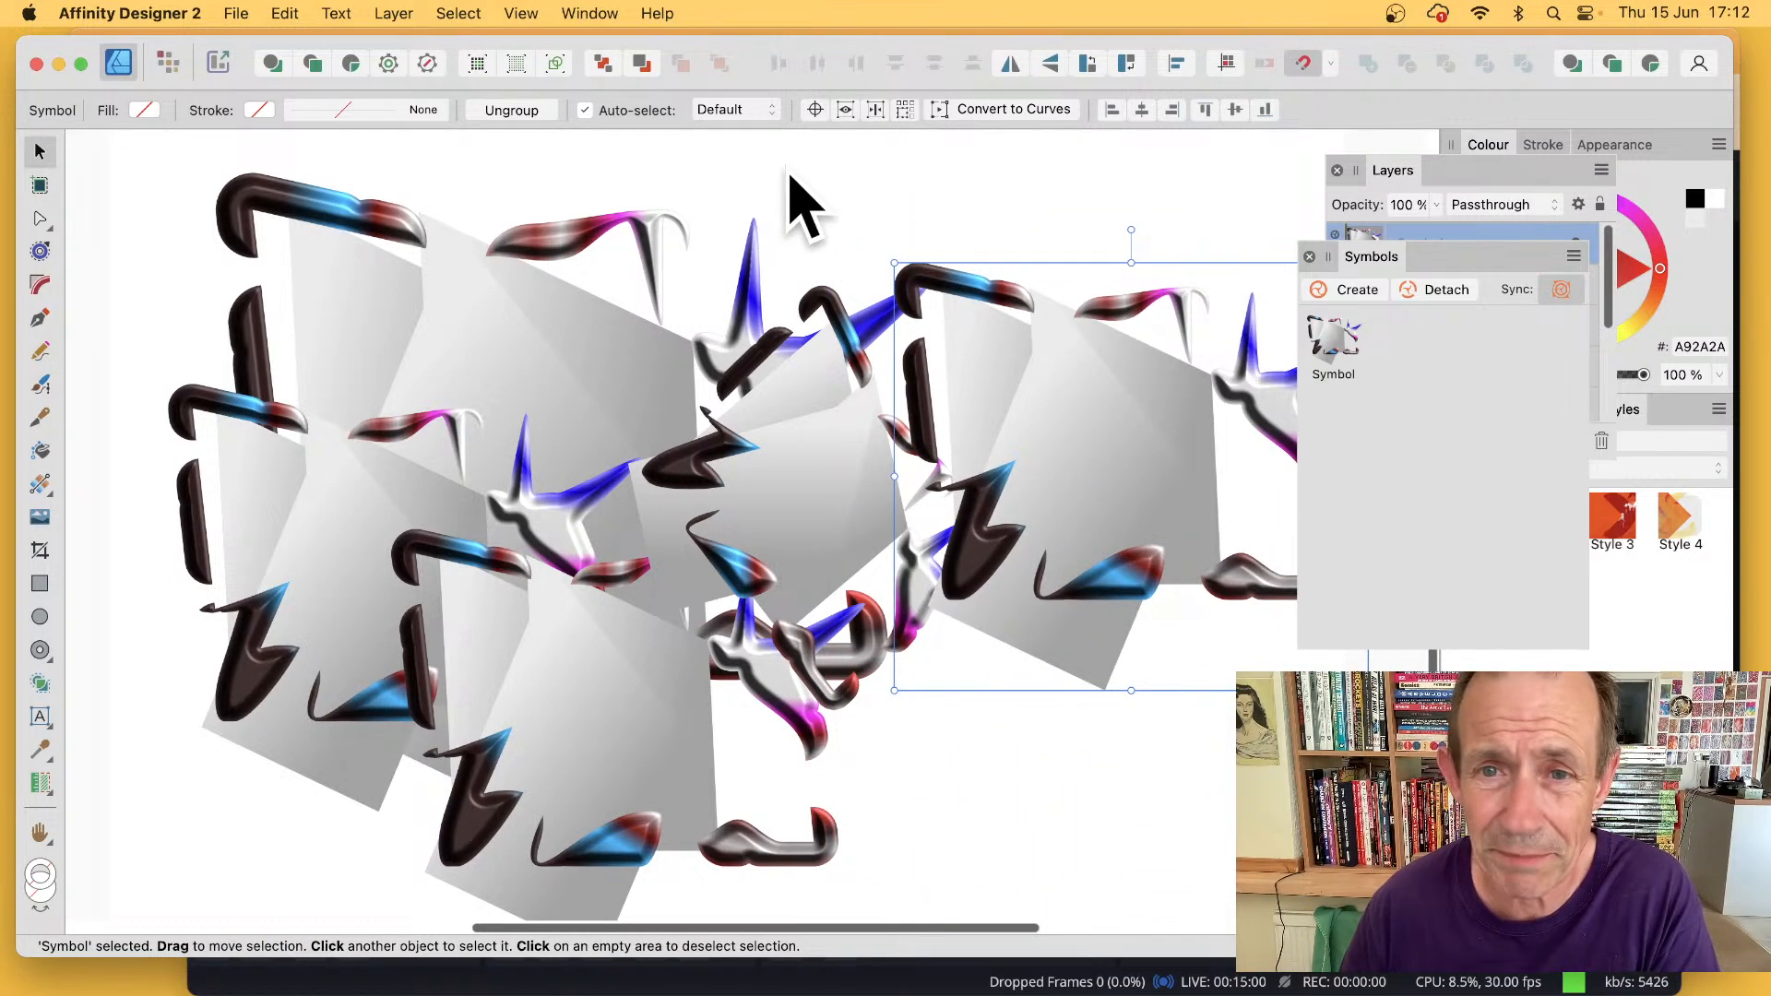
- Try converting the new symbol instance to curves, and undo the conversion
{"action": "left_click", "coordinate": [1008, 109]}
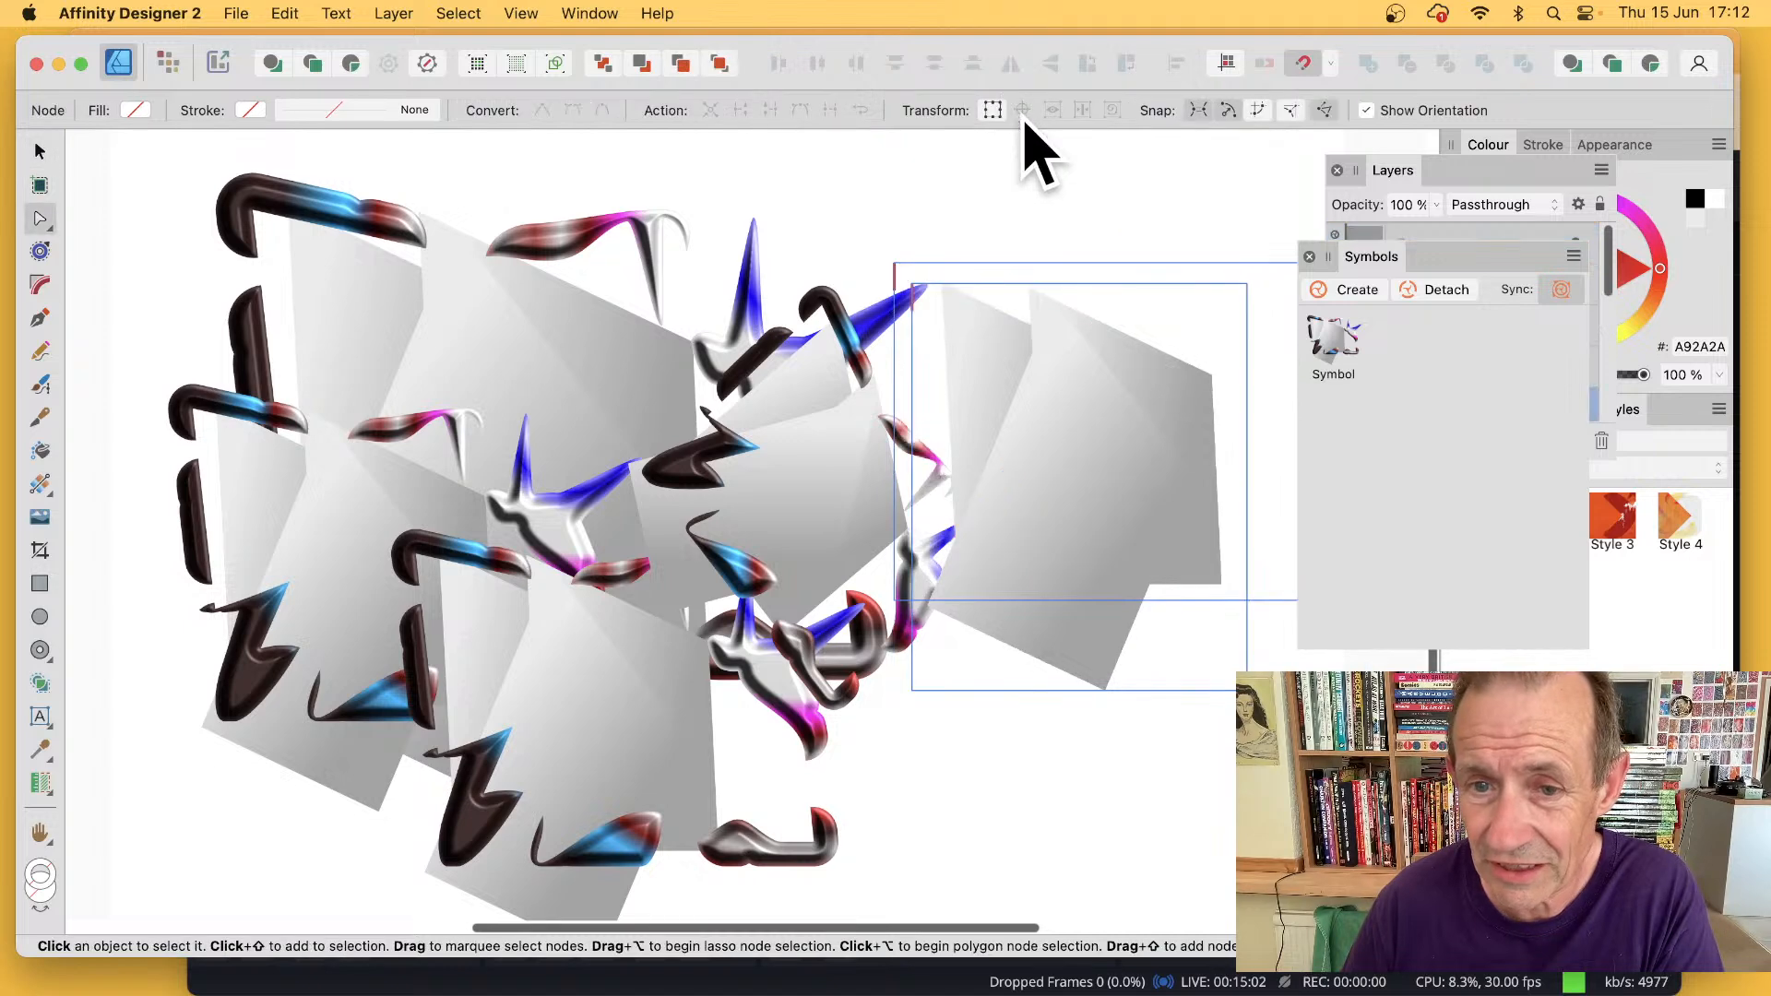
{"action": "left_click_drag", "start_coordinate": [1115, 435], "coordinate": [1024, 360]}
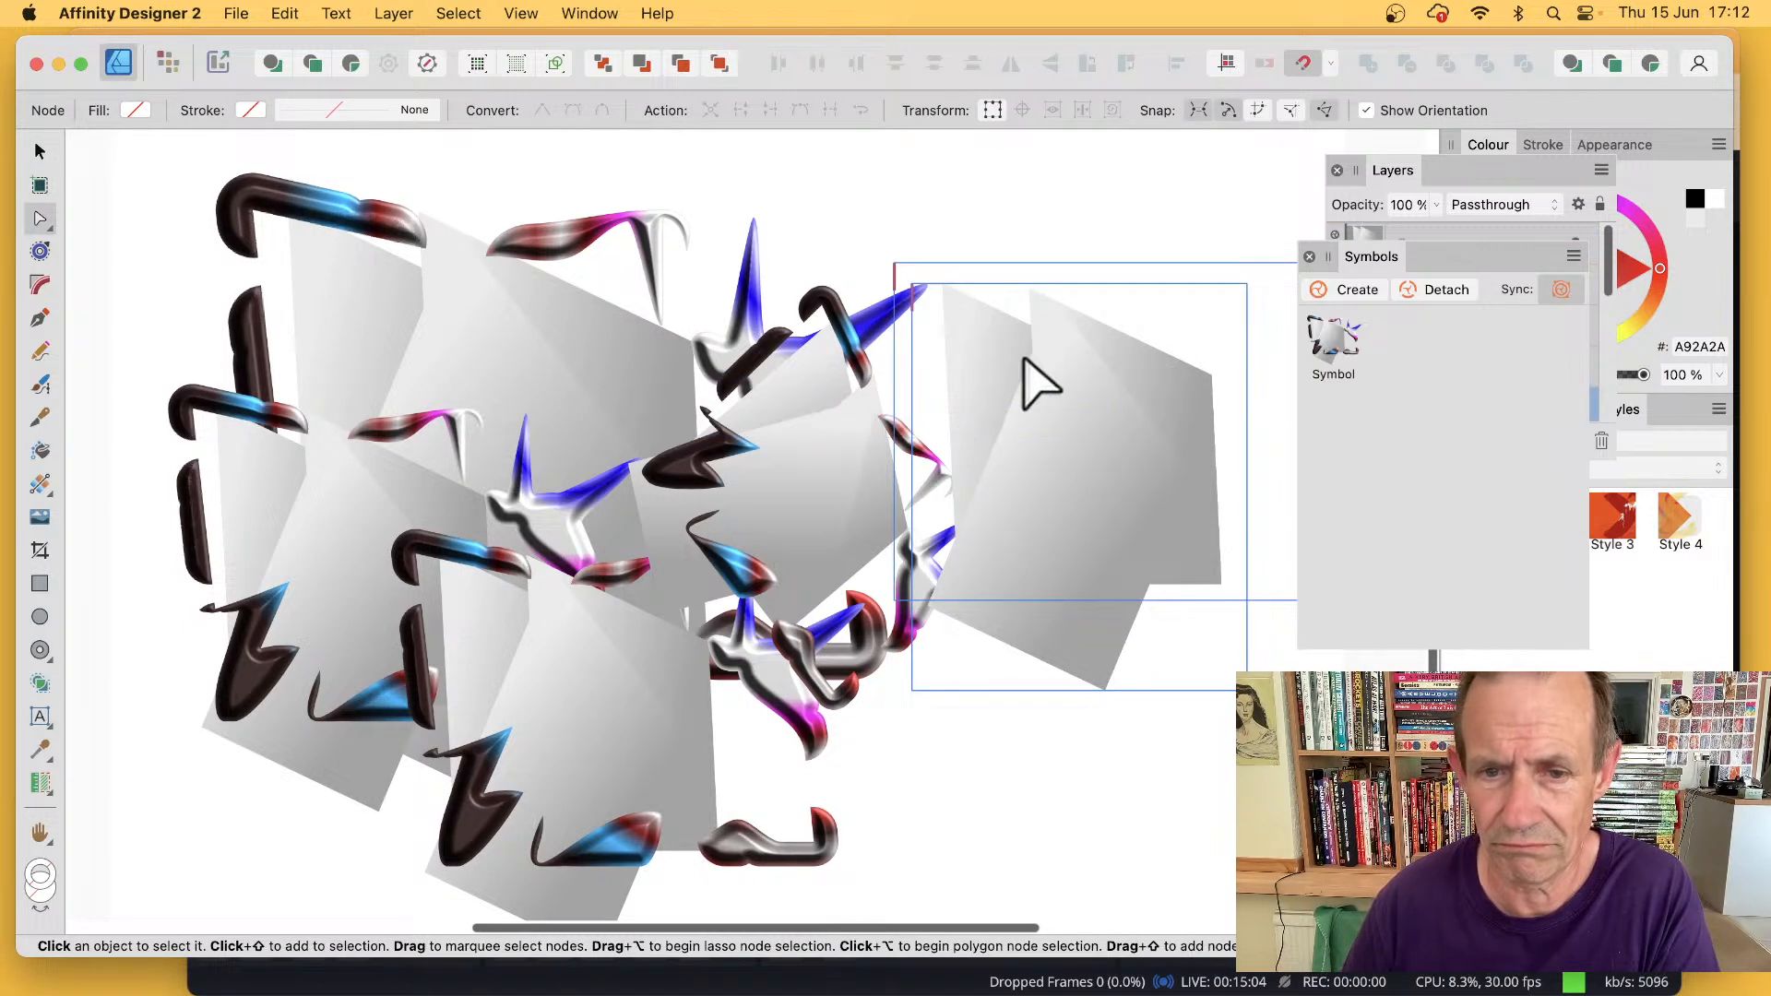
{"action": "left_click", "coordinate": [984, 231]}
{"action": "left_click_drag", "start_coordinate": [1390, 270], "coordinate": [1304, 369]}
{"action": "left_click", "coordinate": [1190, 378]}
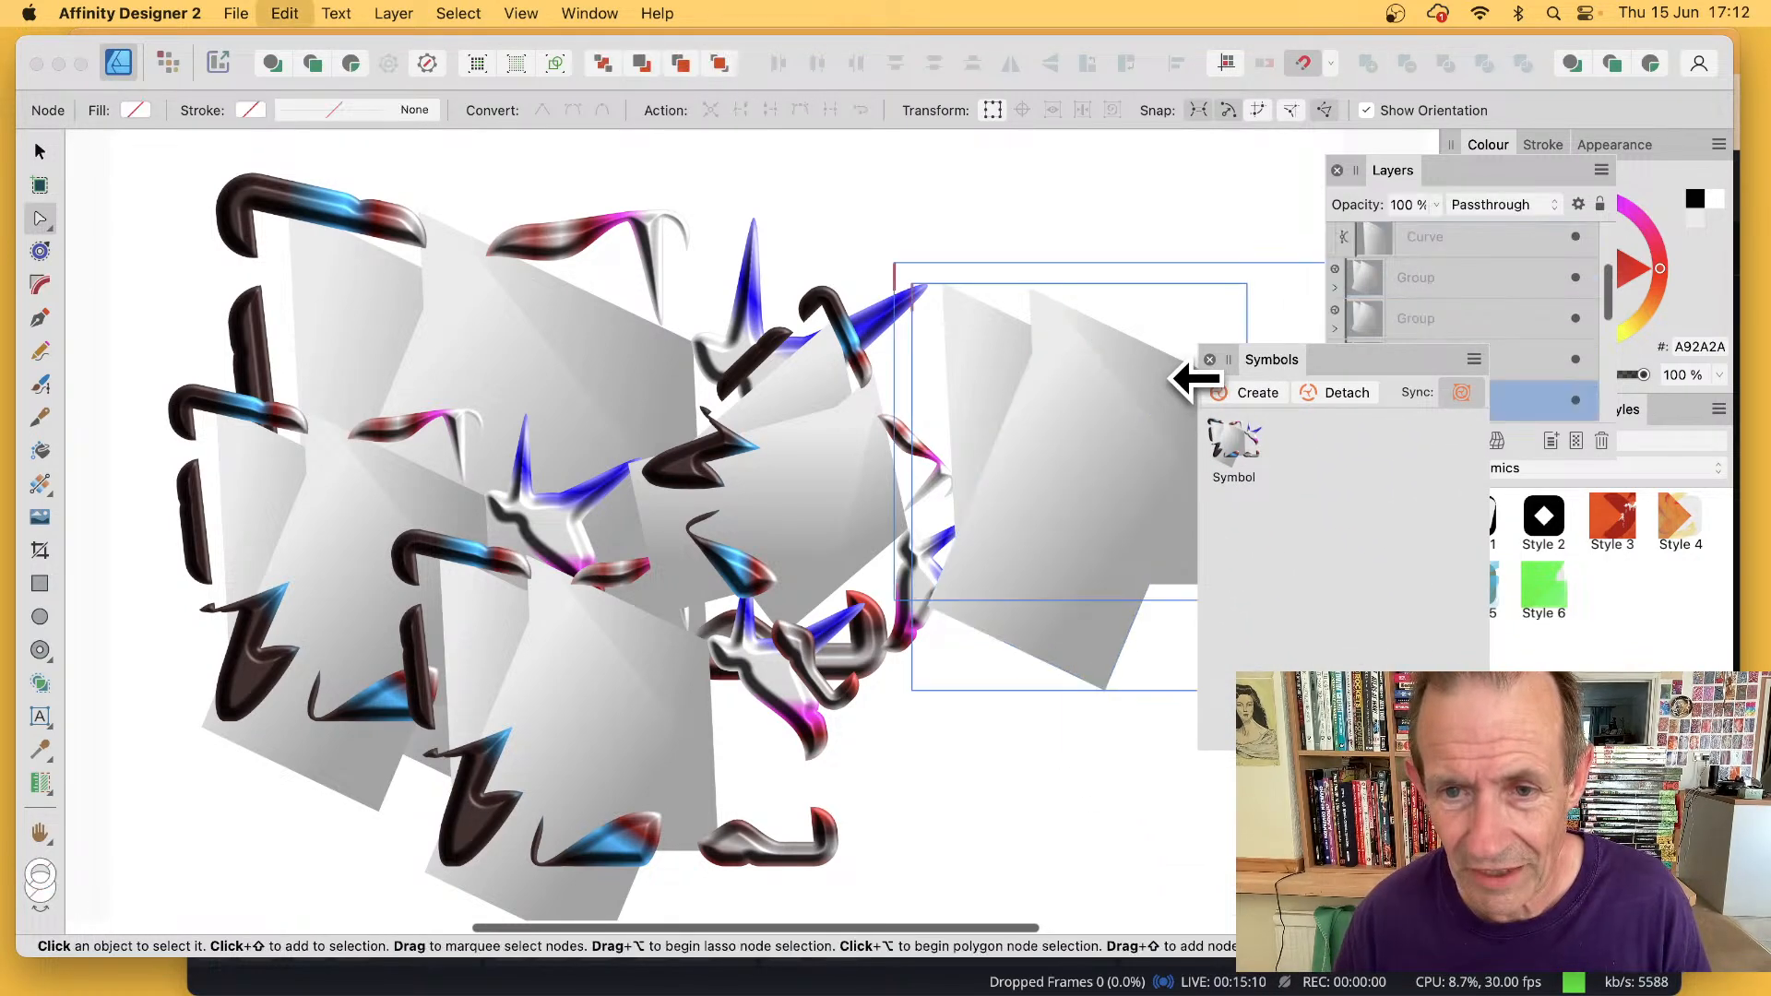
{"action": "key", "text": "super+z"}
{"action": "left_click_drag", "start_coordinate": [1161, 388], "coordinate": [1103, 304]}
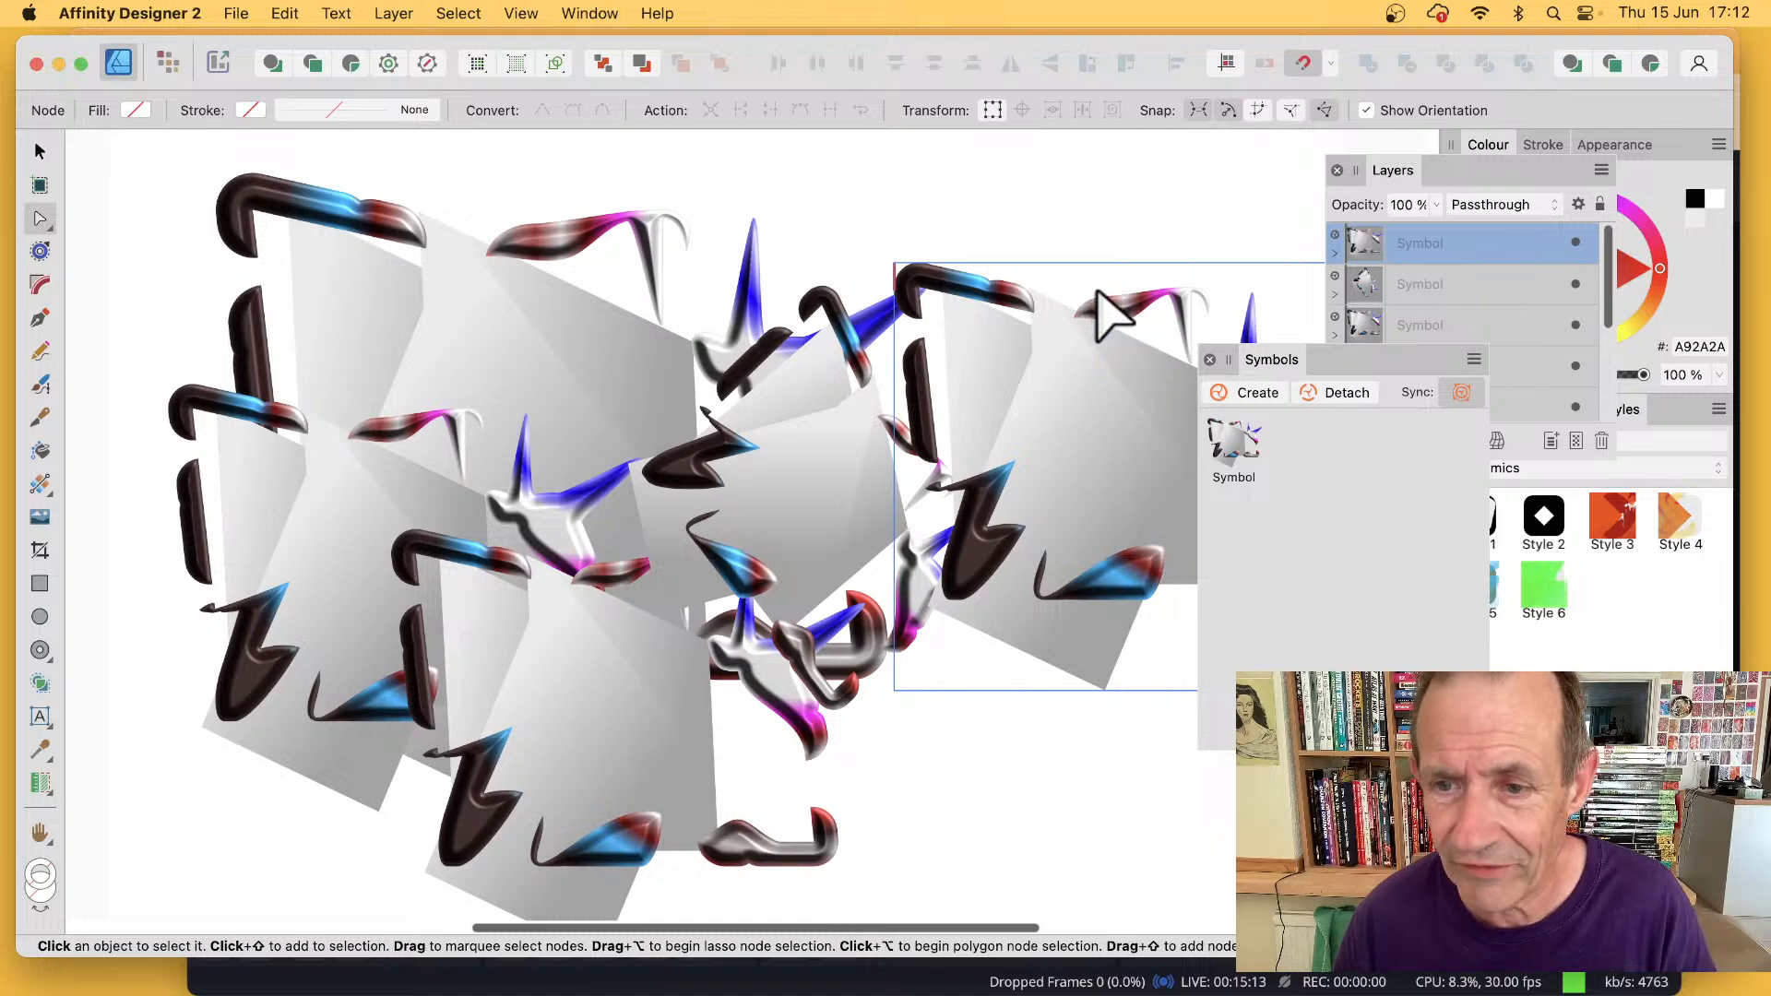
- Move the top-left node of the leftmost gradient Curve in the new symbol instance down and slightly right
{"action": "left_click", "coordinate": [1425, 247]}
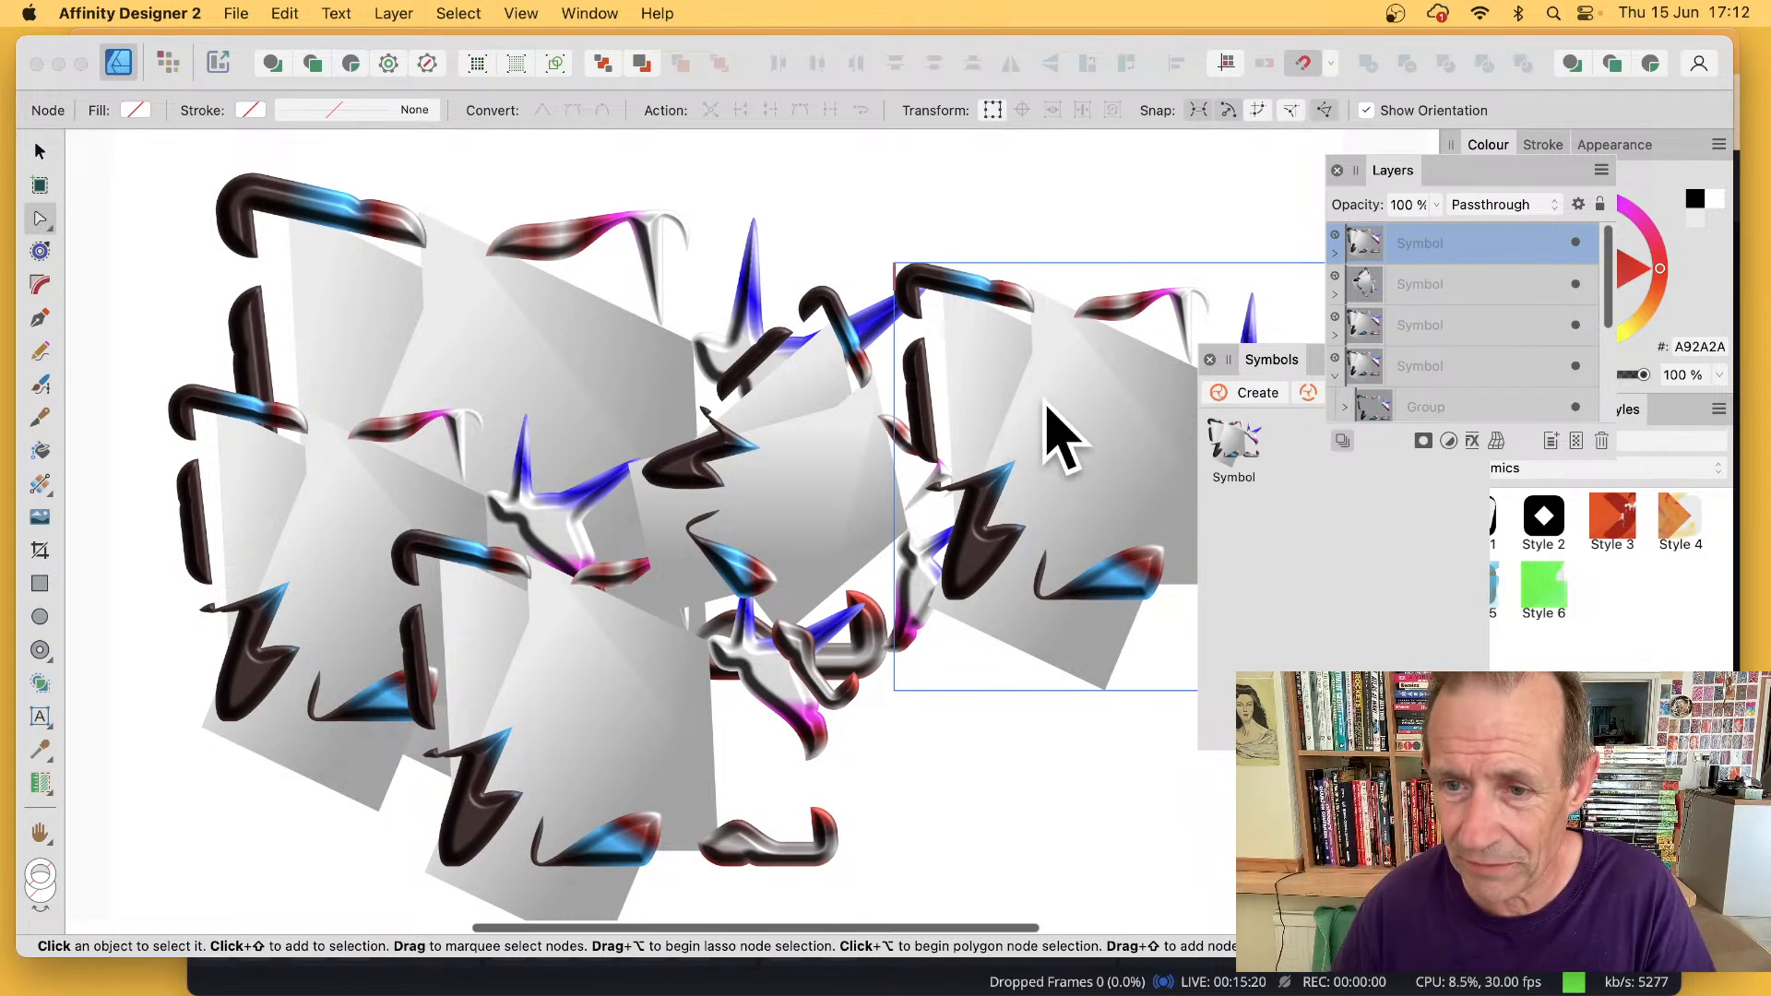
{"action": "left_click", "coordinate": [950, 356]}
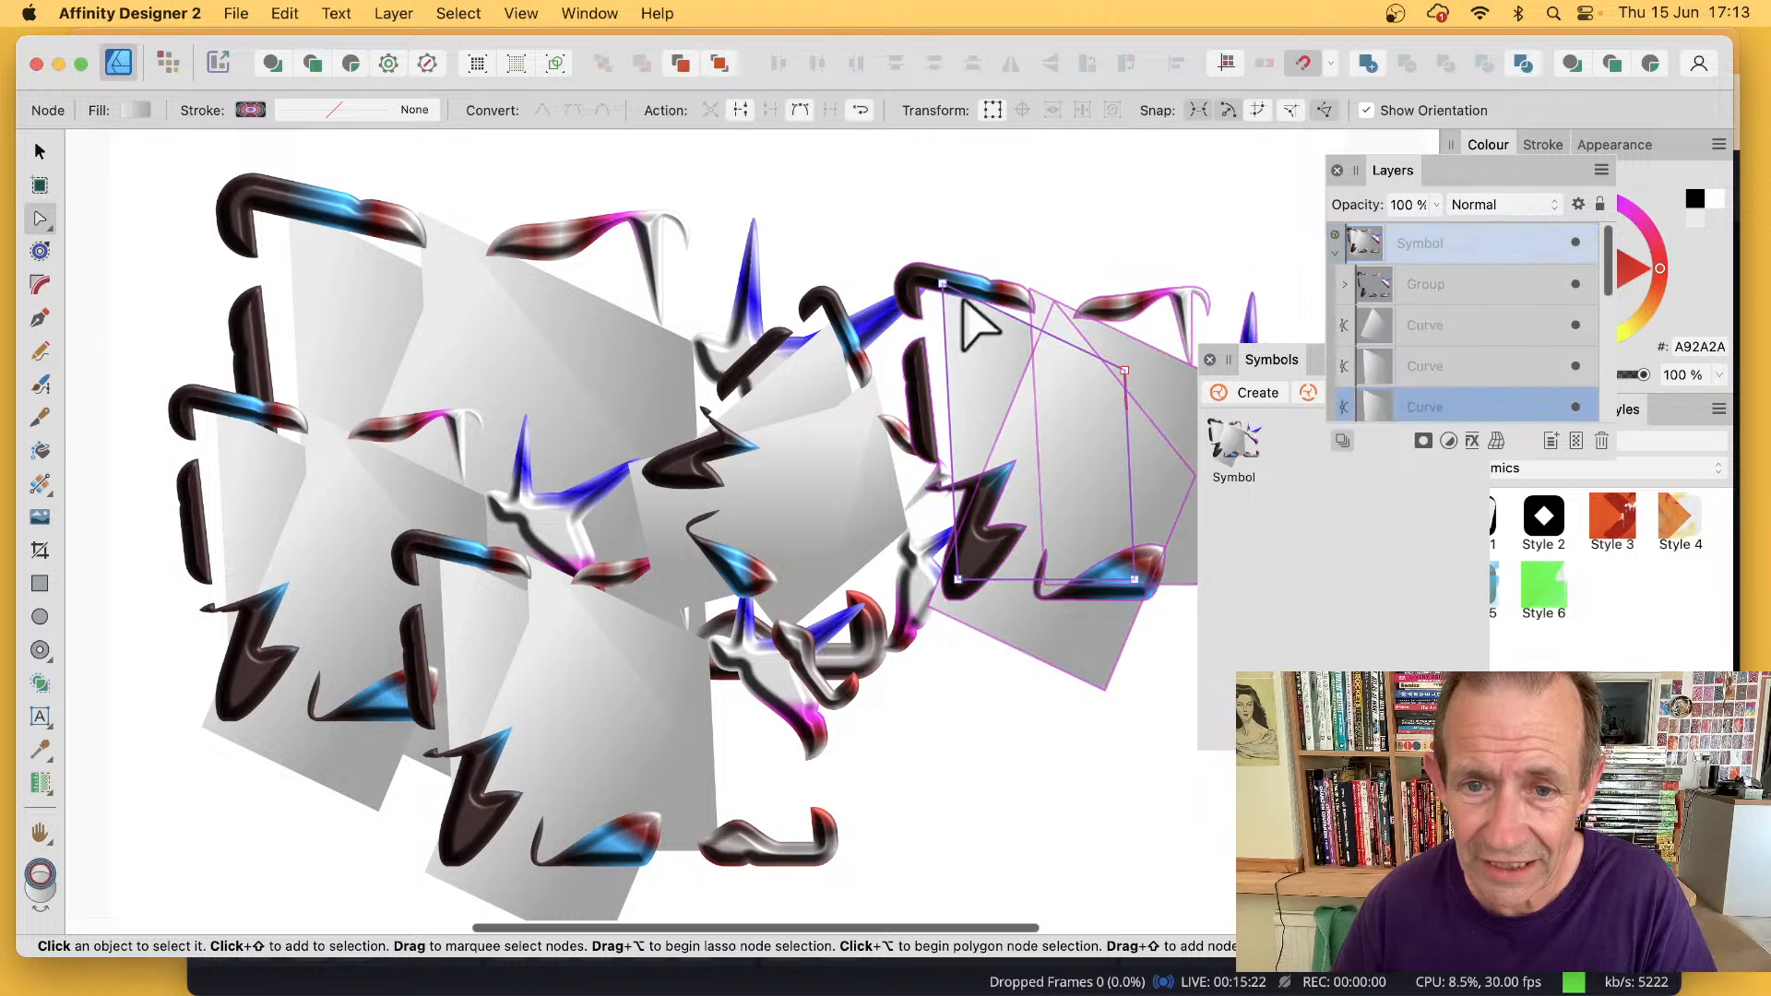
{"action": "left_click_drag", "start_coordinate": [943, 286], "coordinate": [957, 325]}
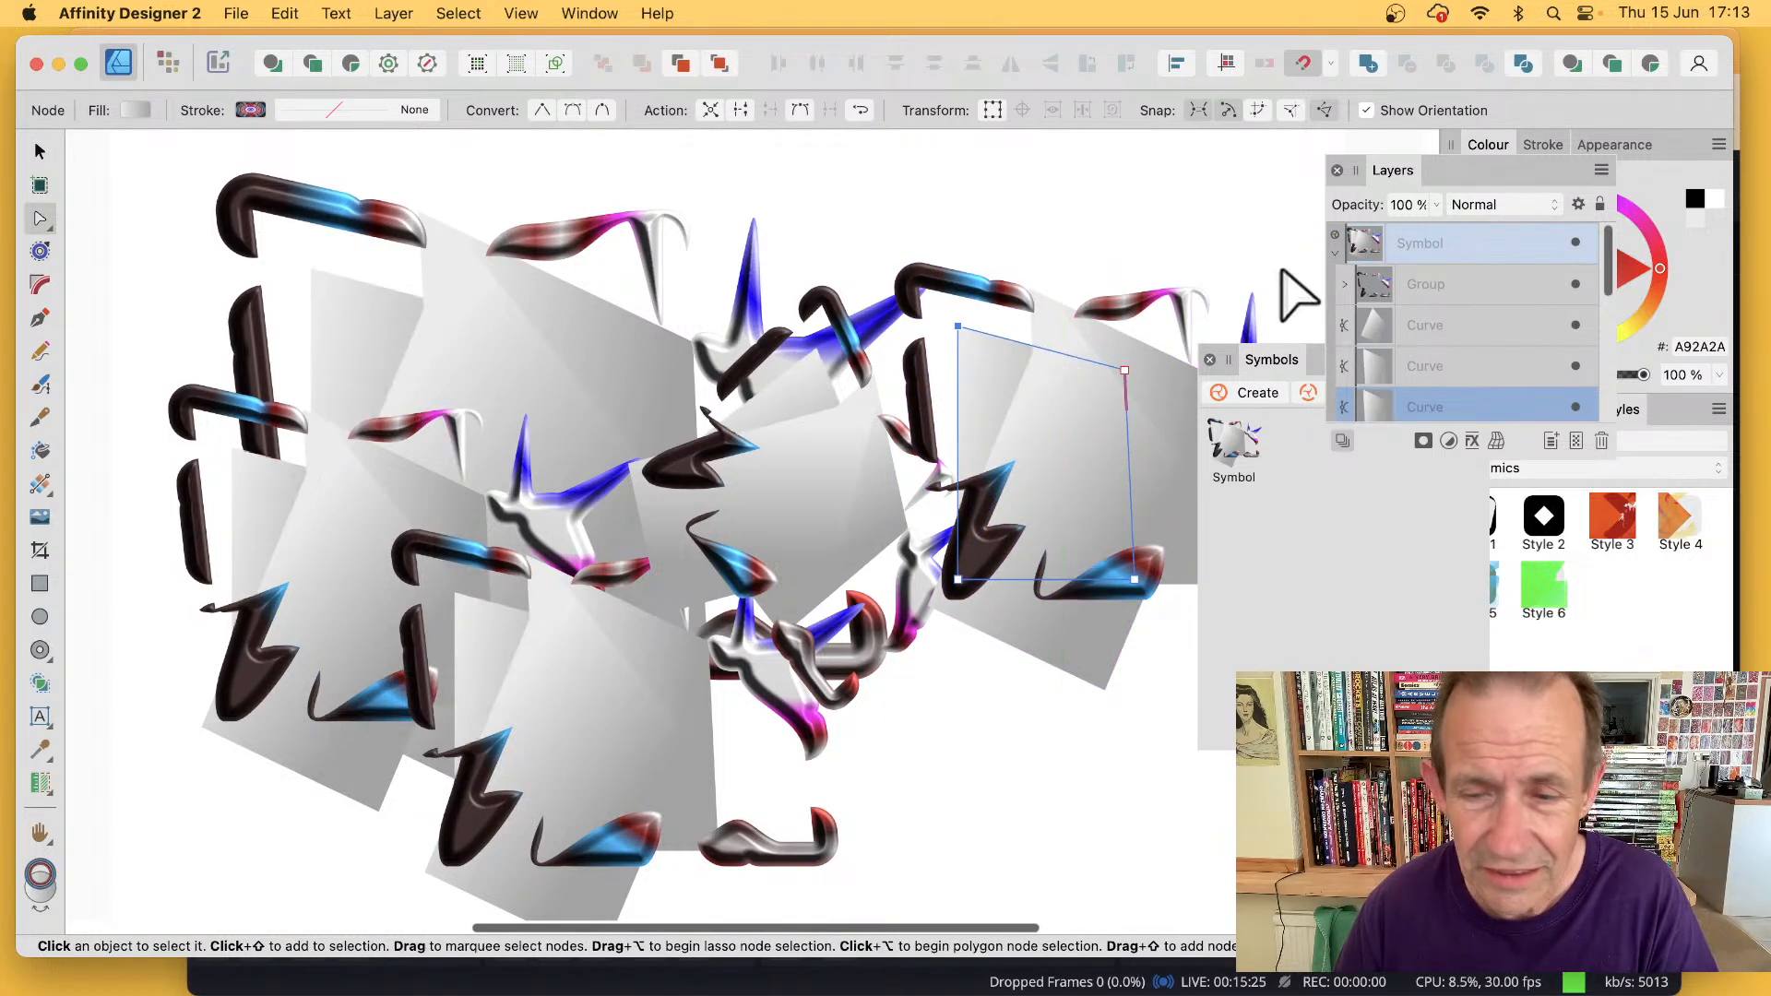
- Collapse the edited symbol's layers and delete every other symbol instance from the page
{"action": "left_click", "coordinate": [1336, 251]}
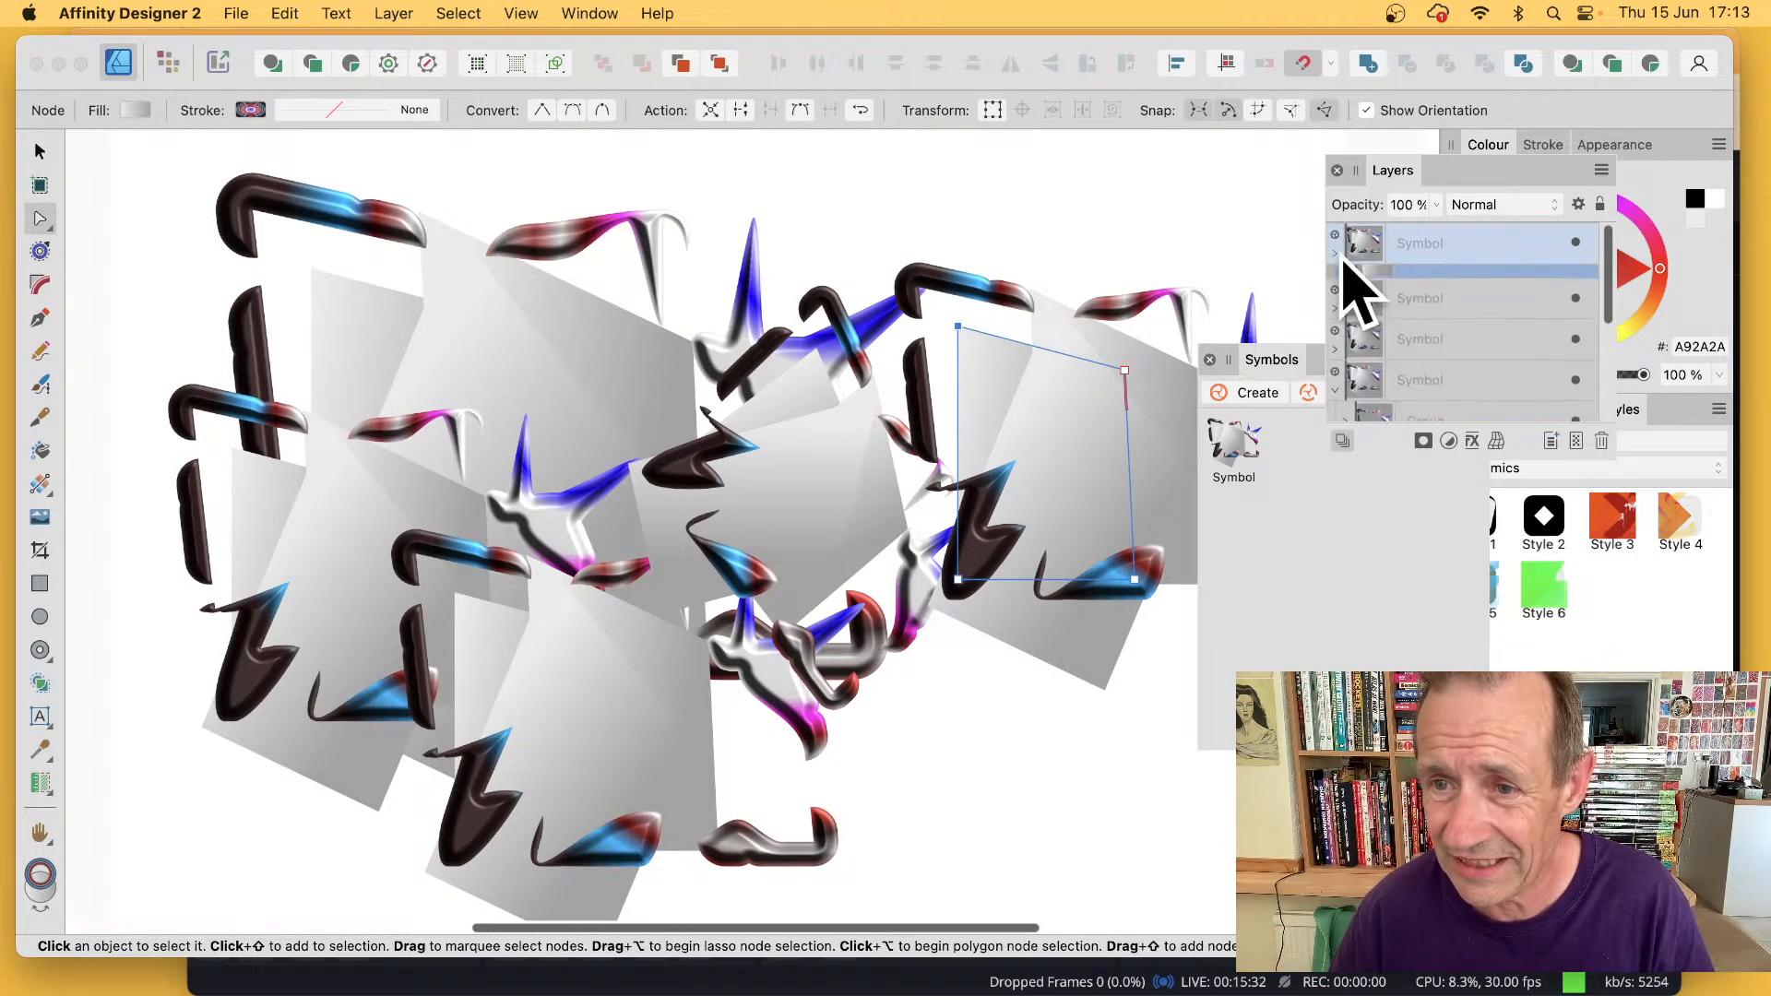
{"action": "left_click", "coordinate": [1469, 283]}
{"action": "left_click", "coordinate": [1442, 370], "text": "shift"}
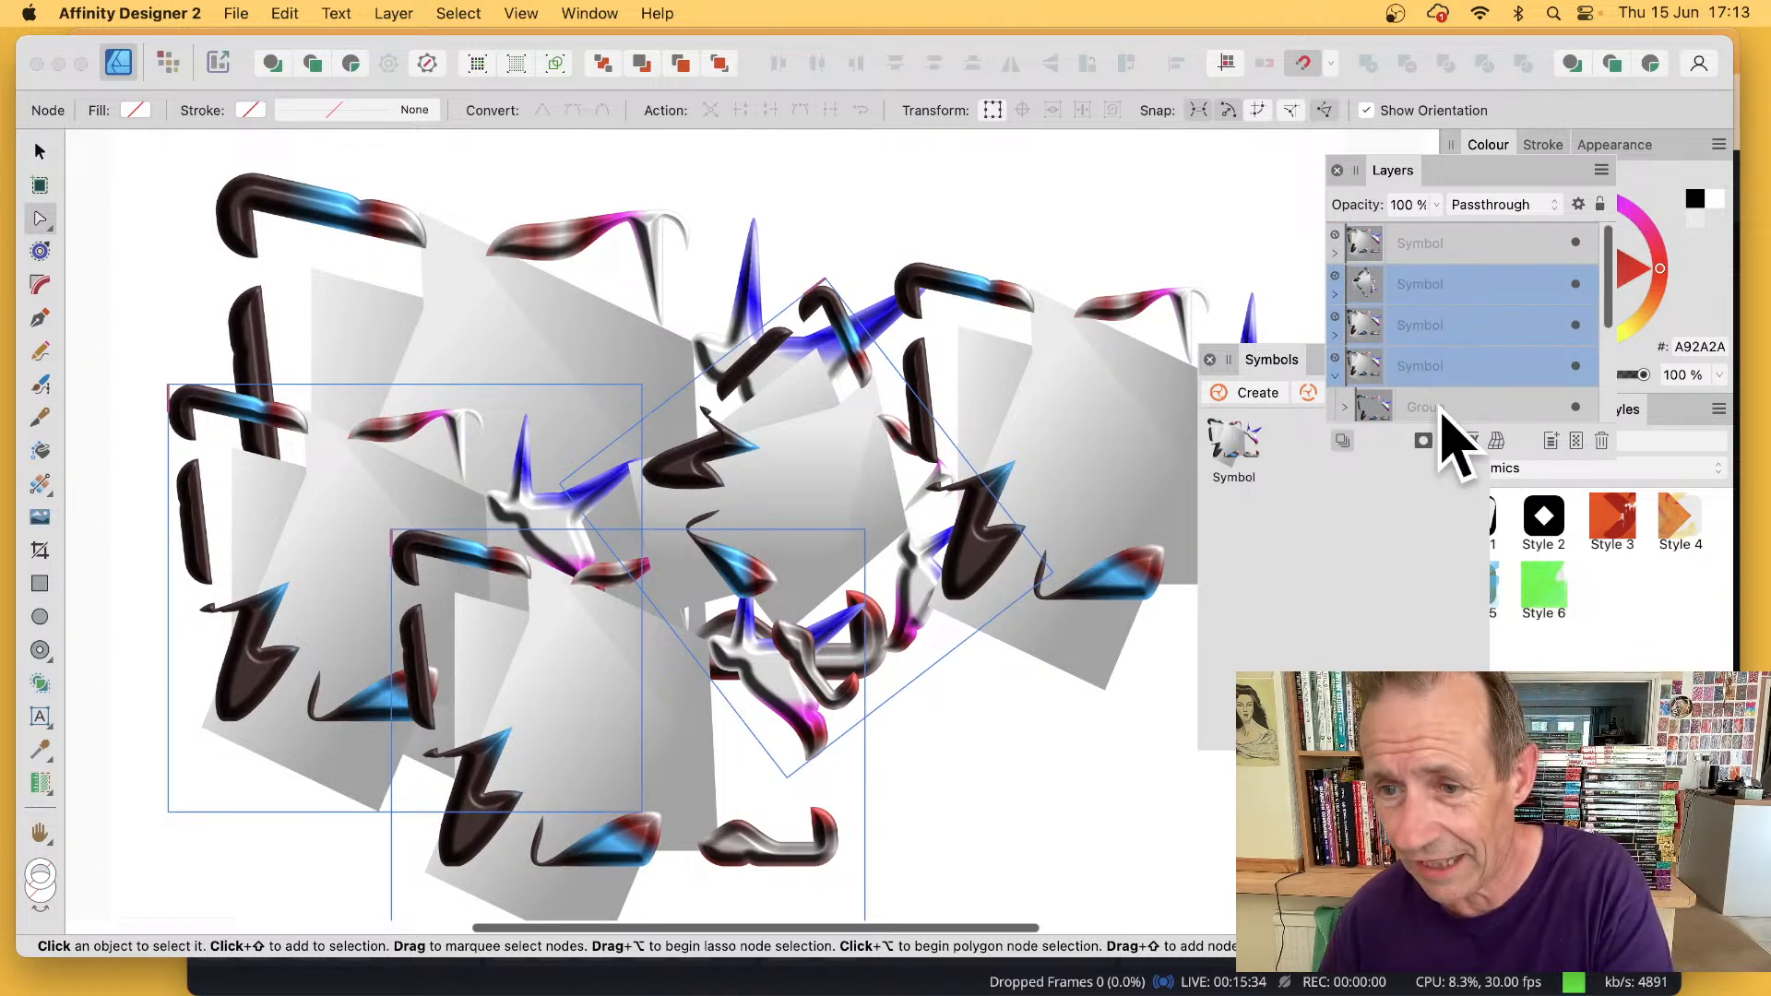
{"action": "key", "text": "Delete"}
{"action": "key", "text": "Delete"}
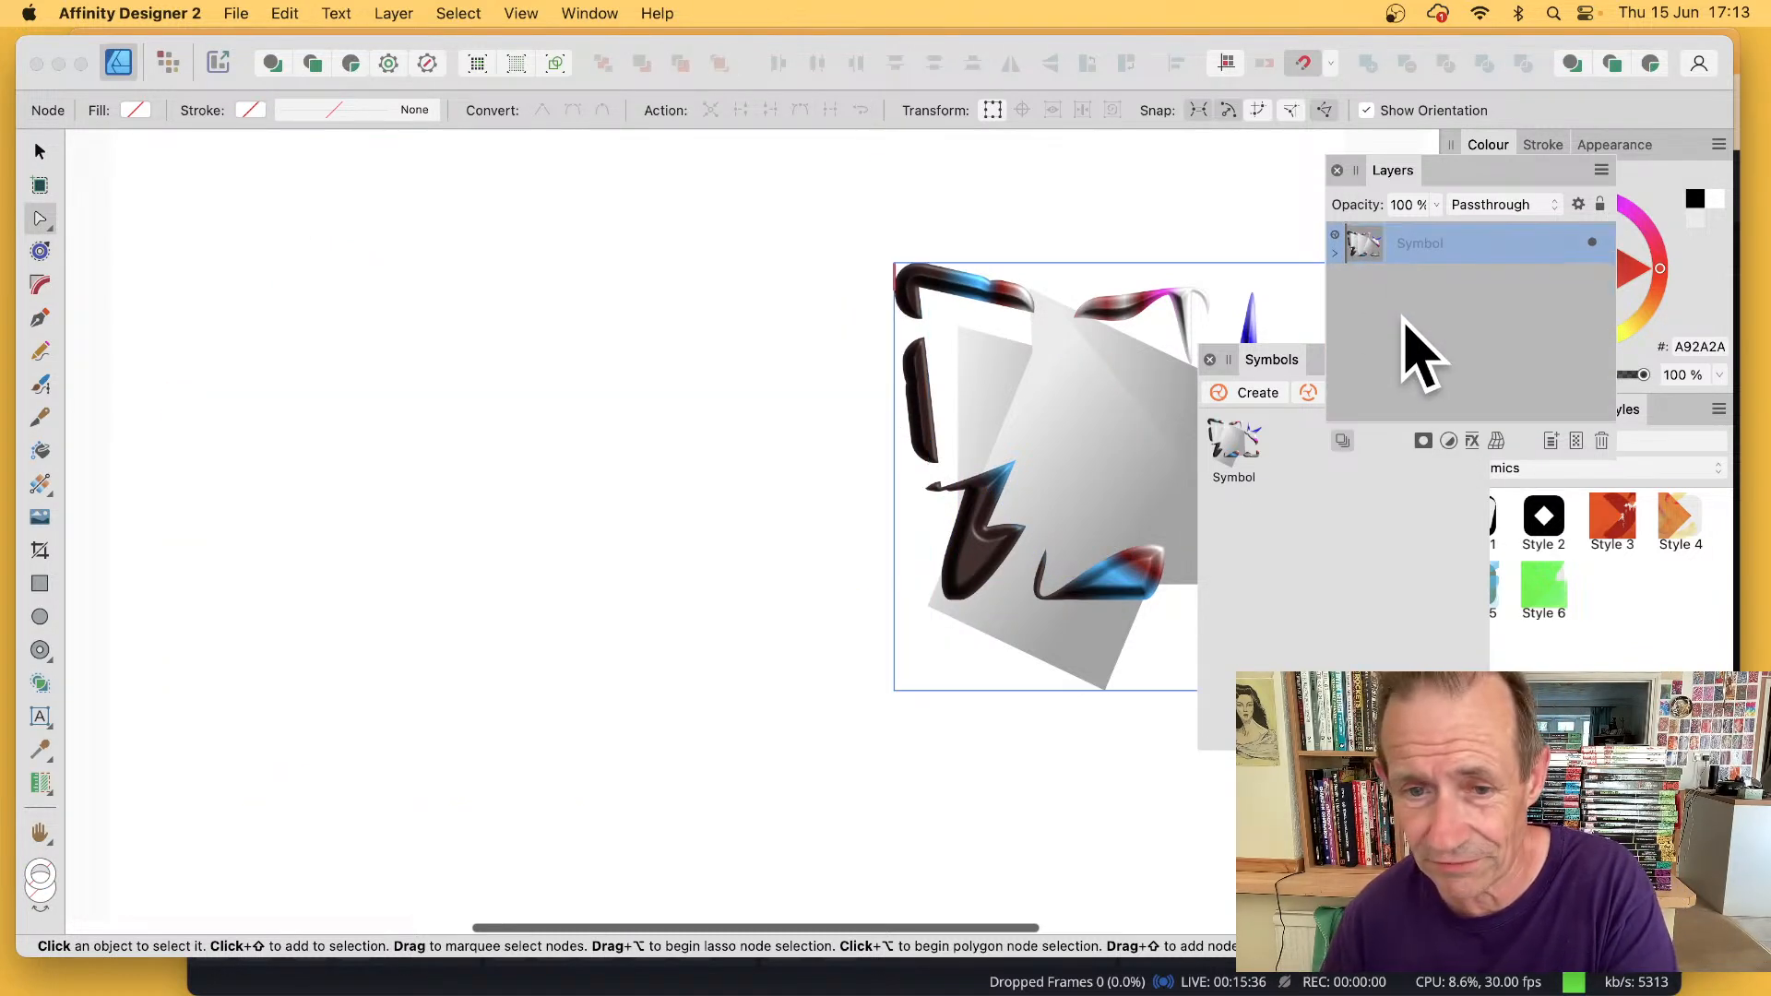
- Move the remaining symbol to the left on the page and enlarge it to about 1.4 times its size
{"action": "left_click", "coordinate": [40, 152]}
{"action": "left_click_drag", "start_coordinate": [1172, 434], "coordinate": [549, 330]}
{"action": "left_click_drag", "start_coordinate": [779, 611], "coordinate": [978, 791]}
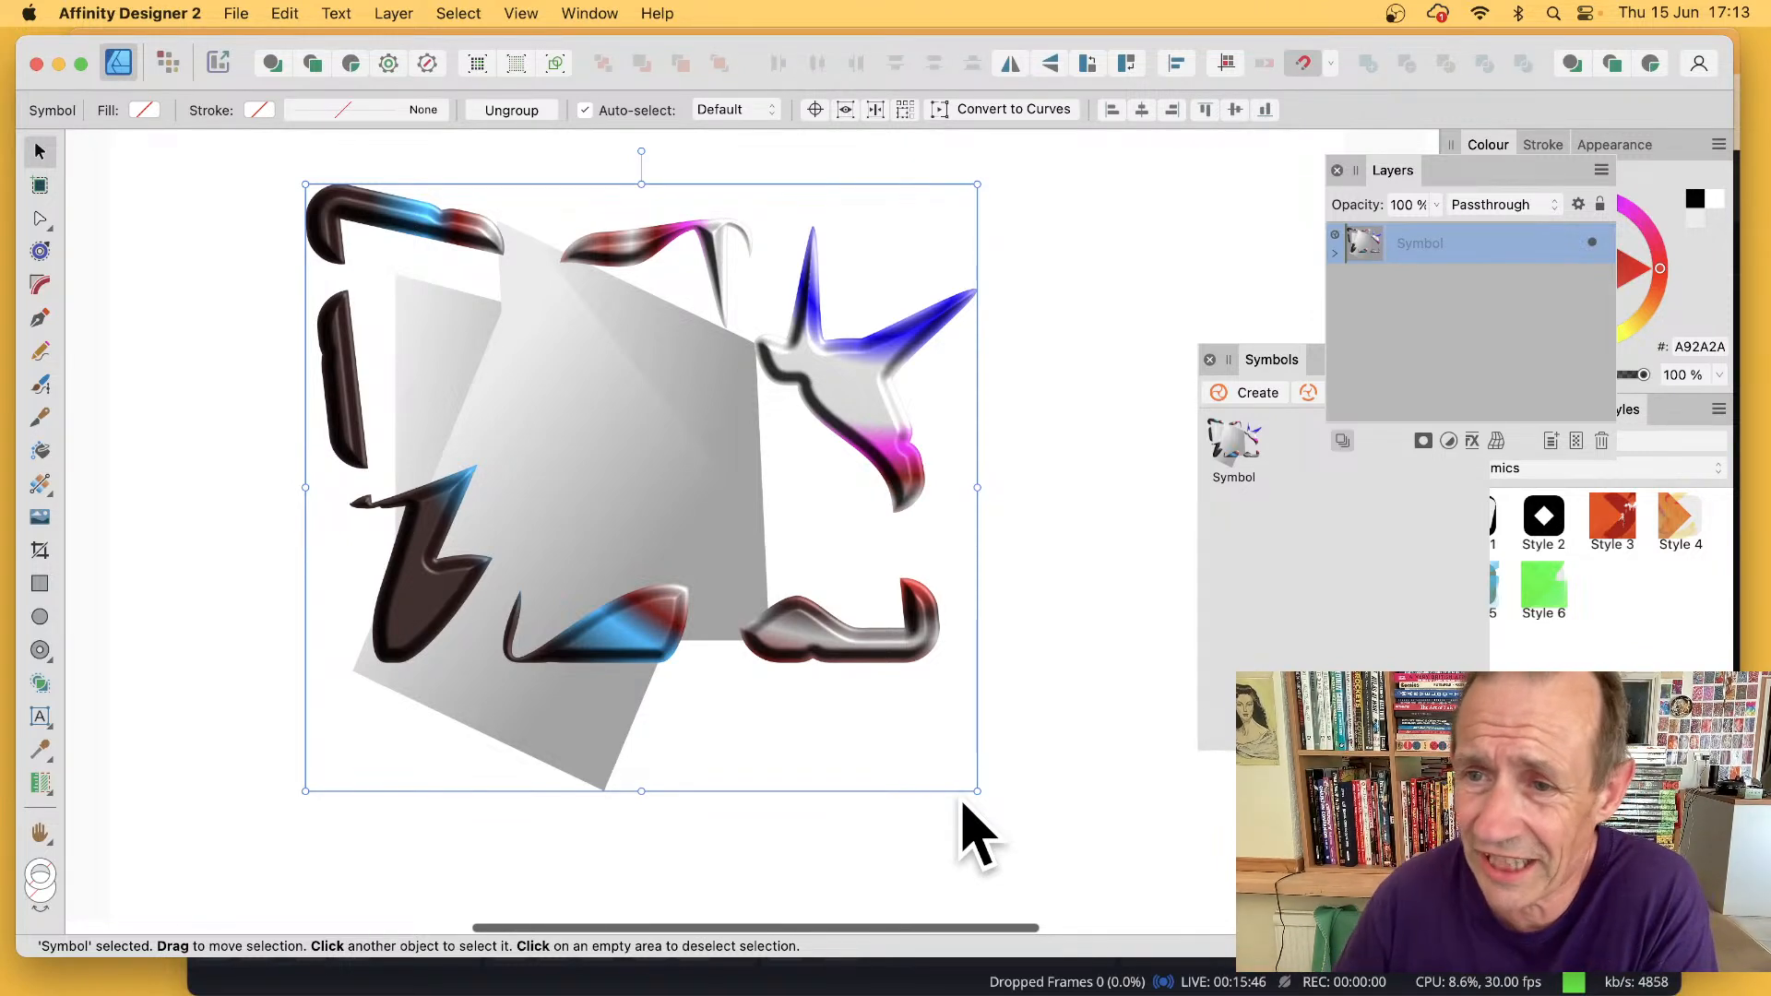
- Expand the symbol's contents in the Layers panel and move the Symbols panel beside the artwork
{"action": "left_click", "coordinate": [1336, 245]}
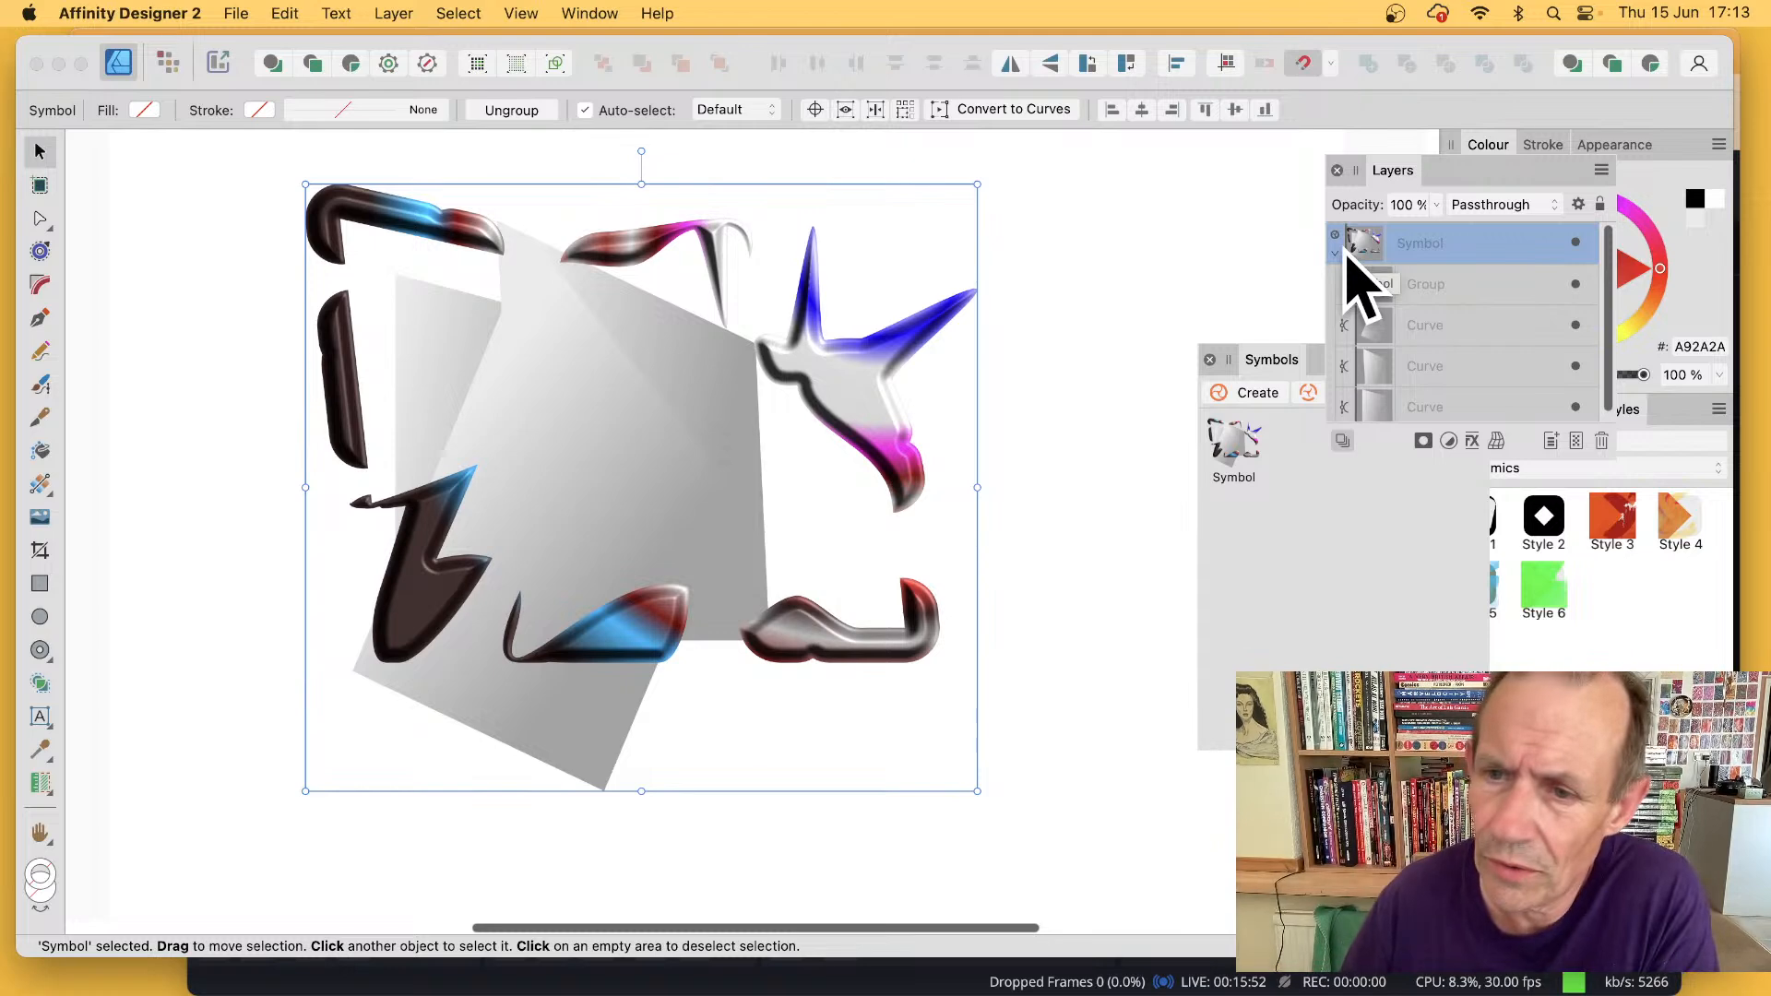
{"action": "left_click", "coordinate": [1280, 363]}
{"action": "left_click_drag", "start_coordinate": [1280, 365], "coordinate": [1135, 289]}
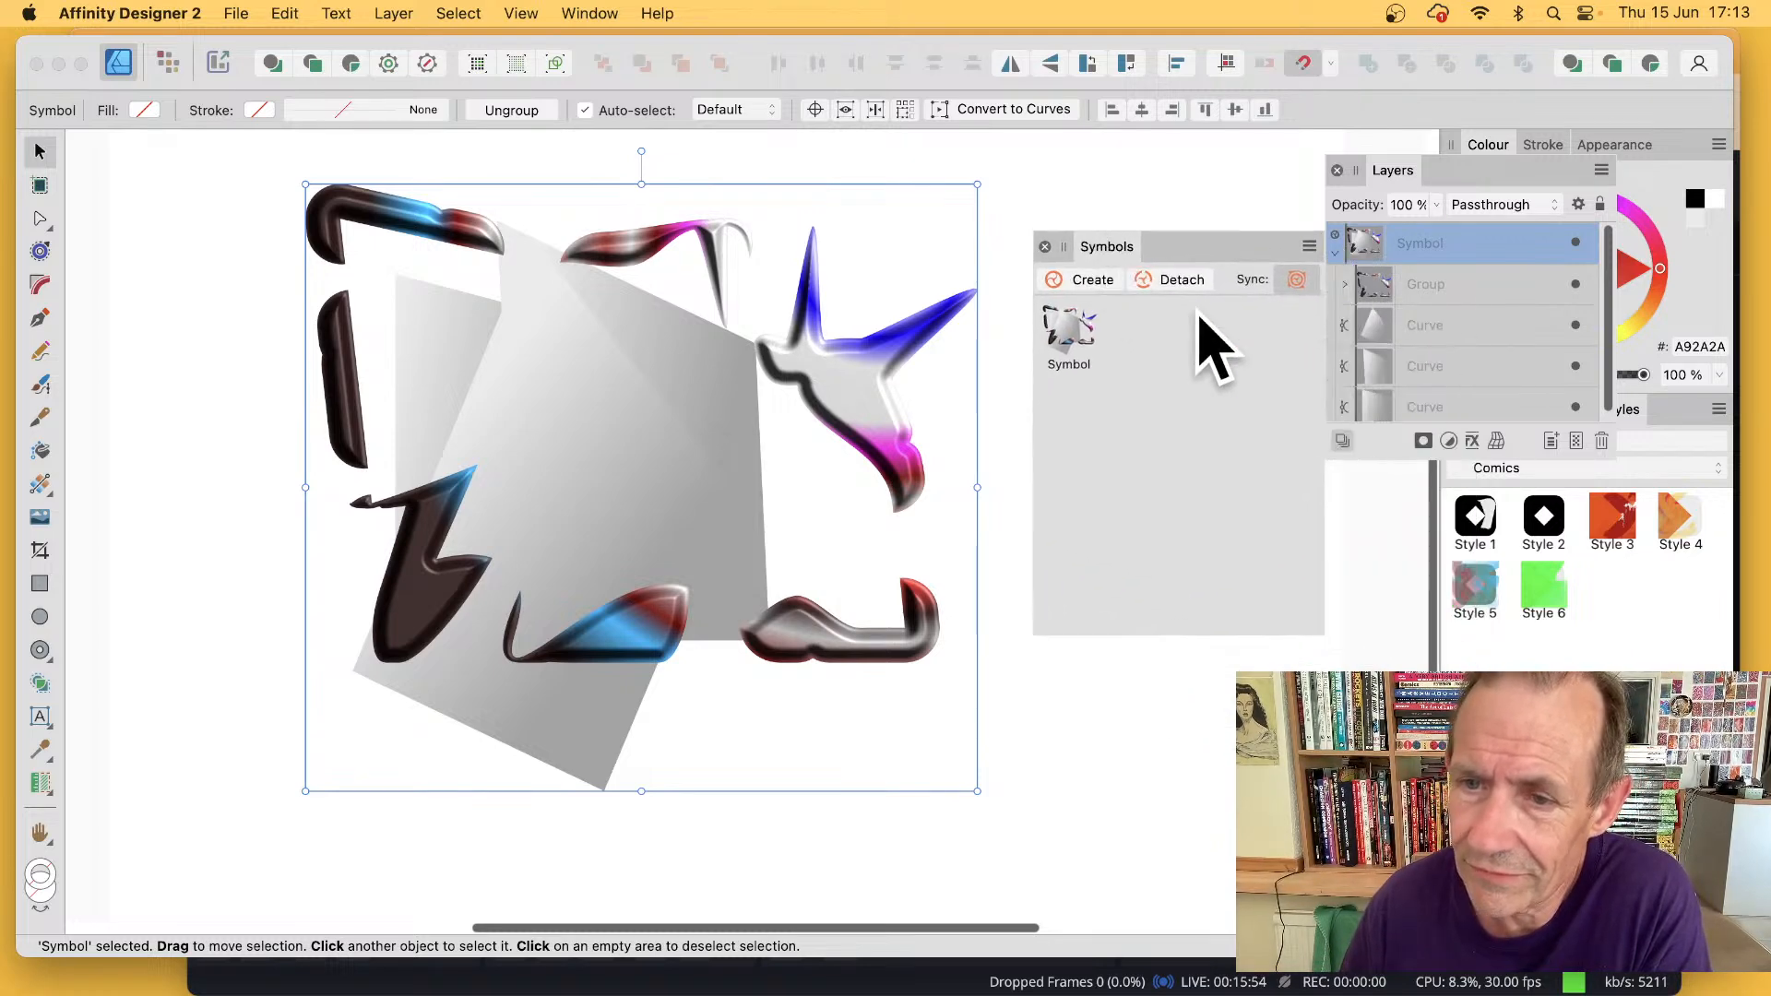
- Shift the symbol left, duplicate it to its upper right, and detach the copy from the symbol
{"action": "left_click_drag", "start_coordinate": [545, 356], "coordinate": [251, 338]}
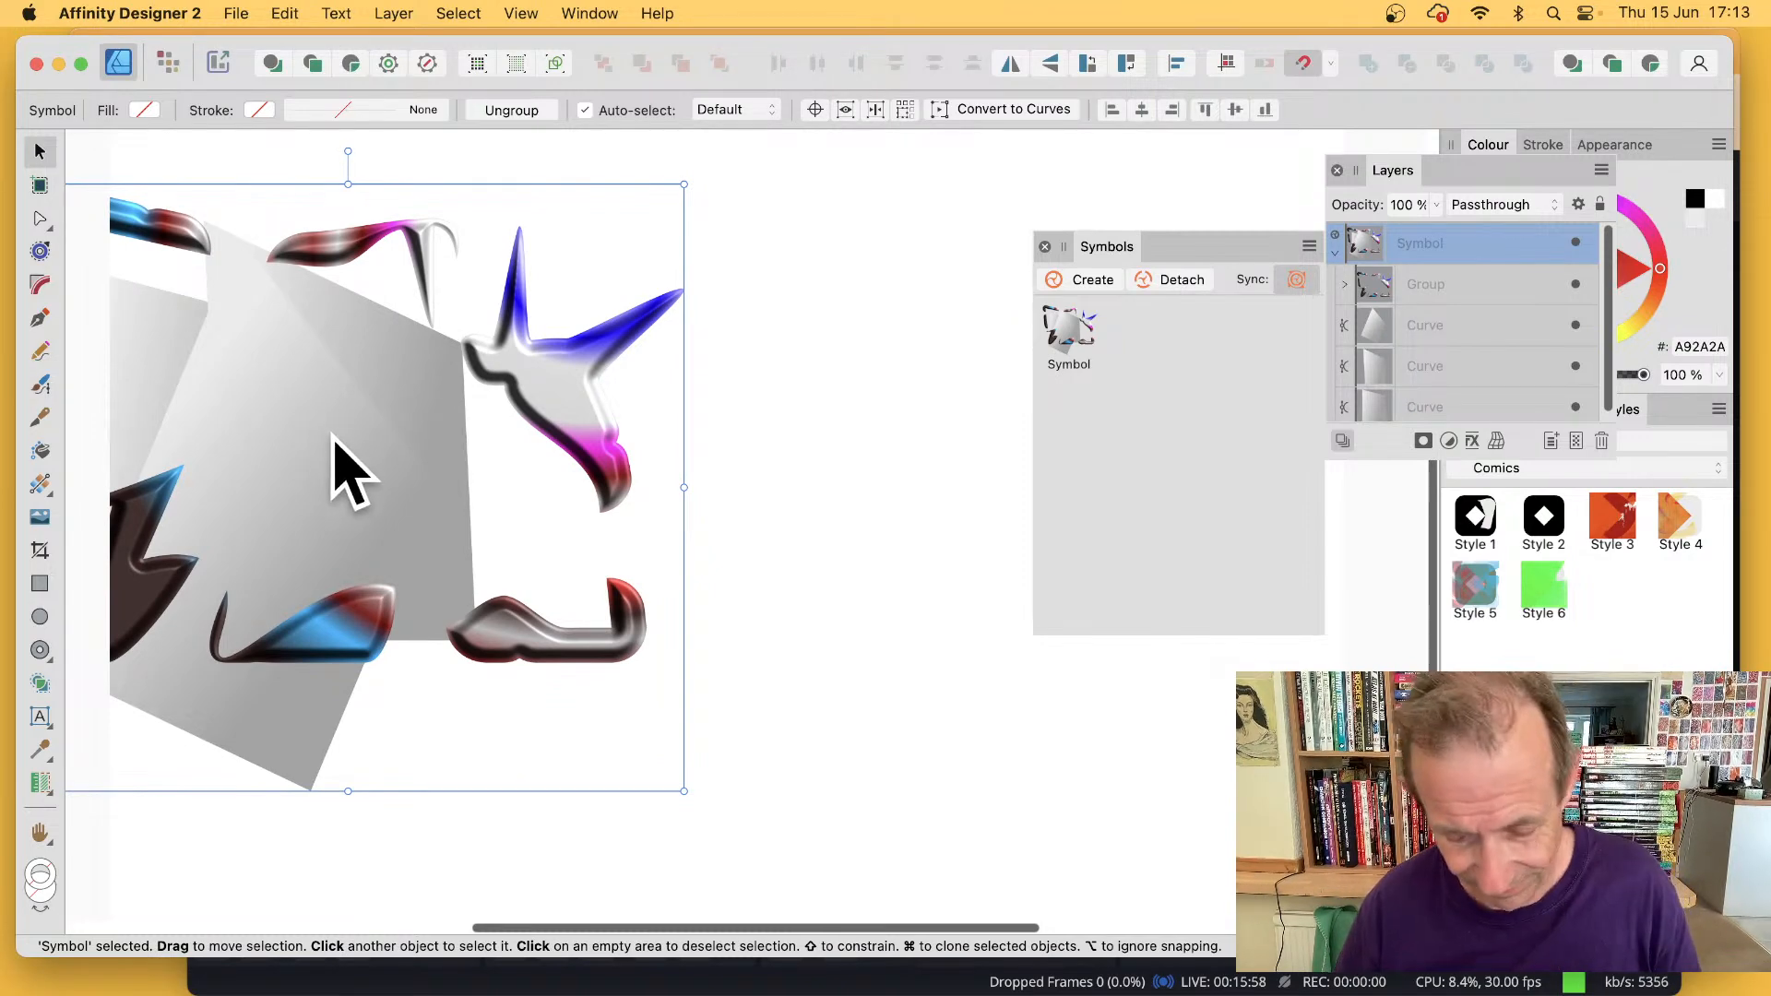
{"action": "mouse_move", "coordinate": [371, 420]}
{"action": "left_mouse_down"}
{"action": "mouse_move", "coordinate": [501, 340]}
{"action": "mouse_move", "coordinate": [597, 337]}
{"action": "left_mouse_up"}
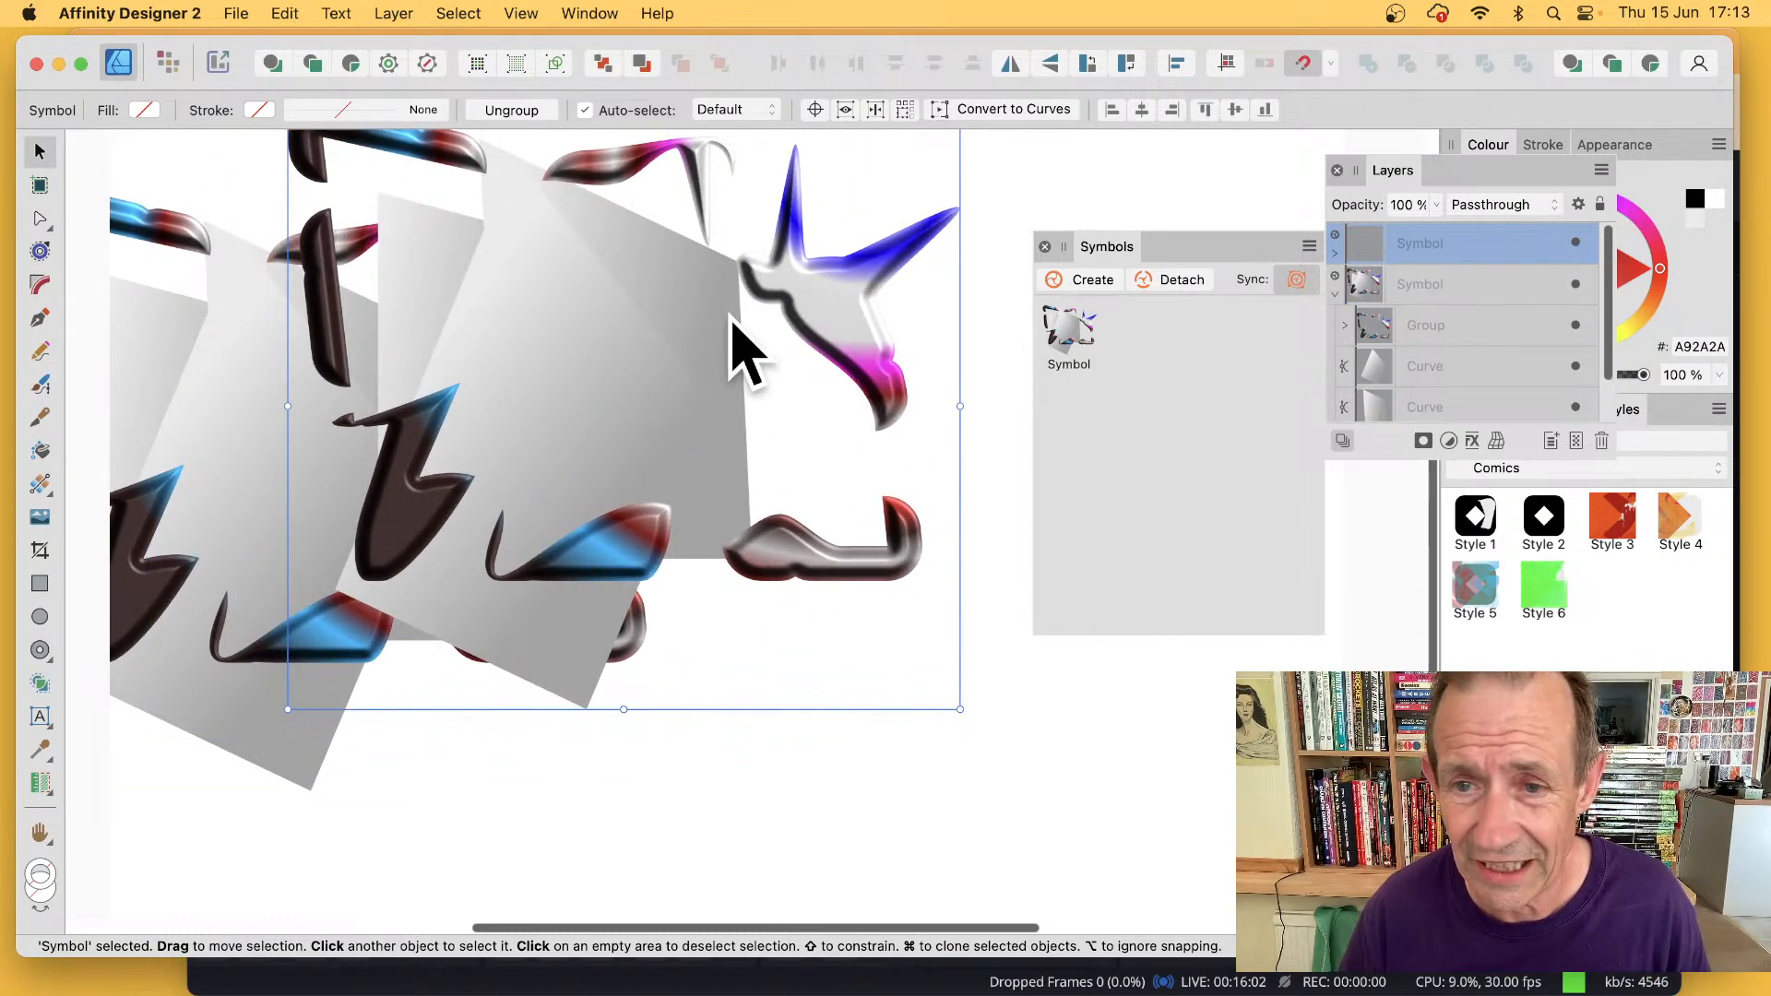
{"action": "left_click", "coordinate": [1202, 282]}
- Scale the detached group to about two thirds and place it over the right side of the remaining symbol
{"action": "left_click_drag", "start_coordinate": [593, 364], "coordinate": [658, 528]}
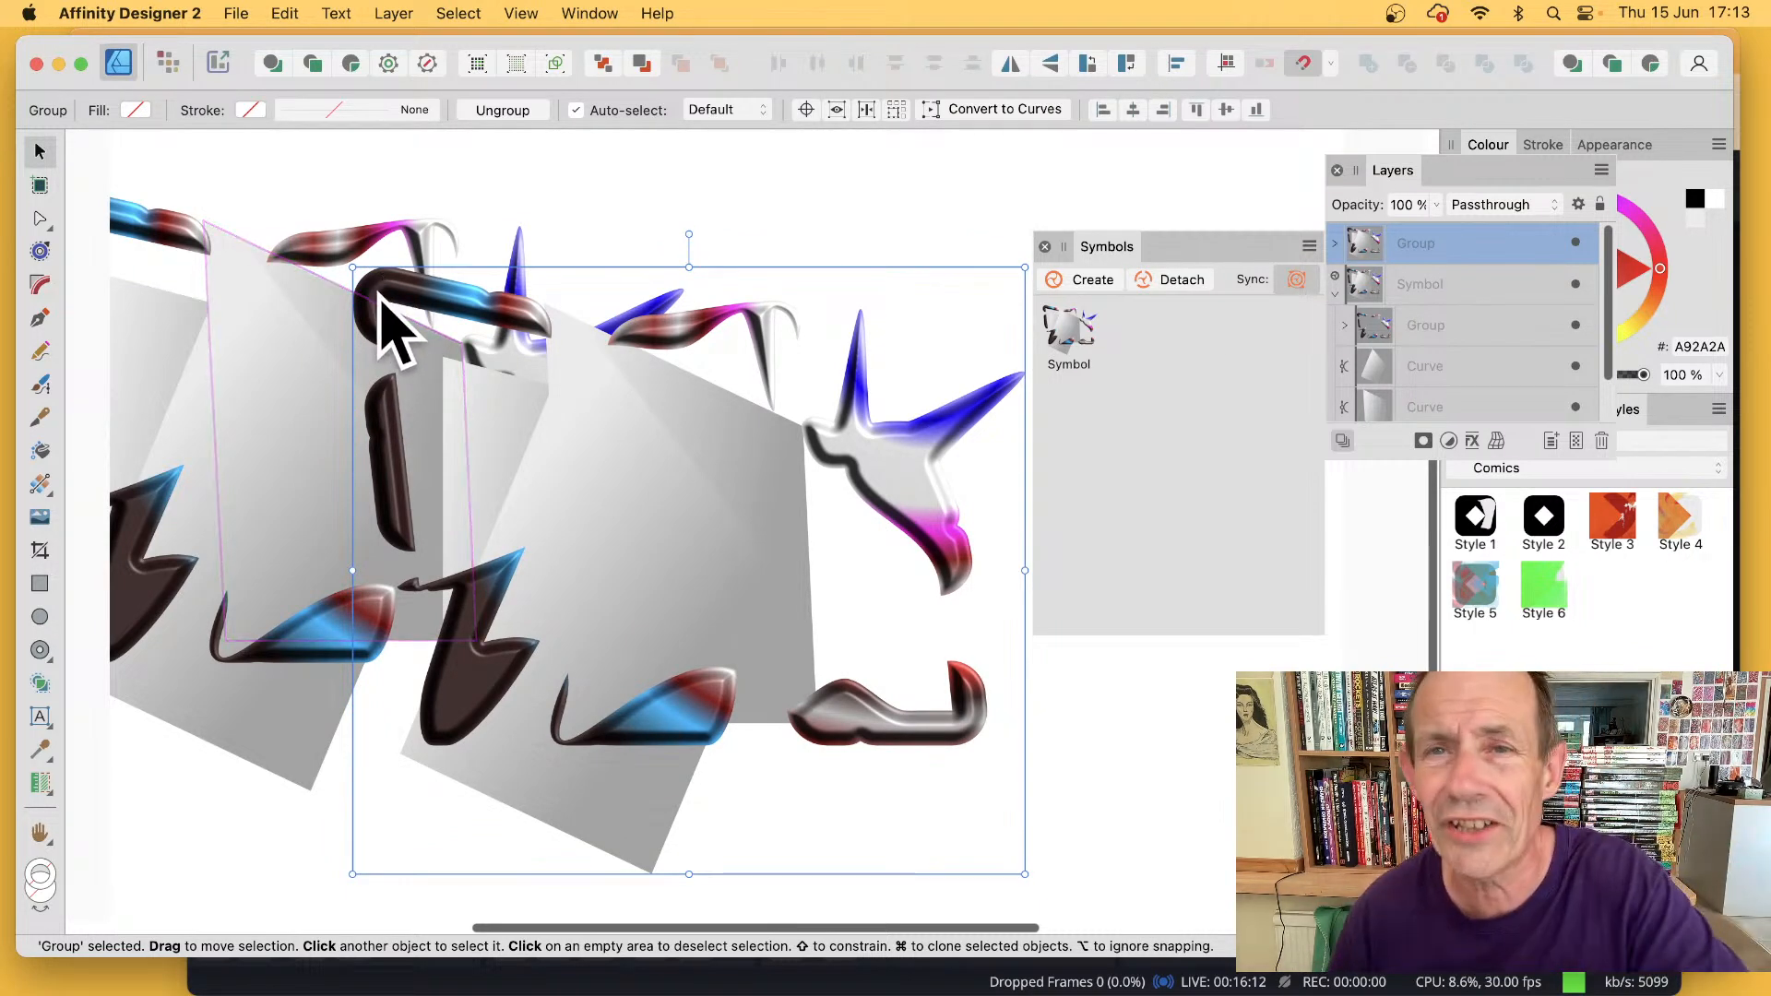
{"action": "left_click_drag", "start_coordinate": [353, 268], "coordinate": [680, 435]}
{"action": "left_click_drag", "start_coordinate": [830, 652], "coordinate": [677, 377]}
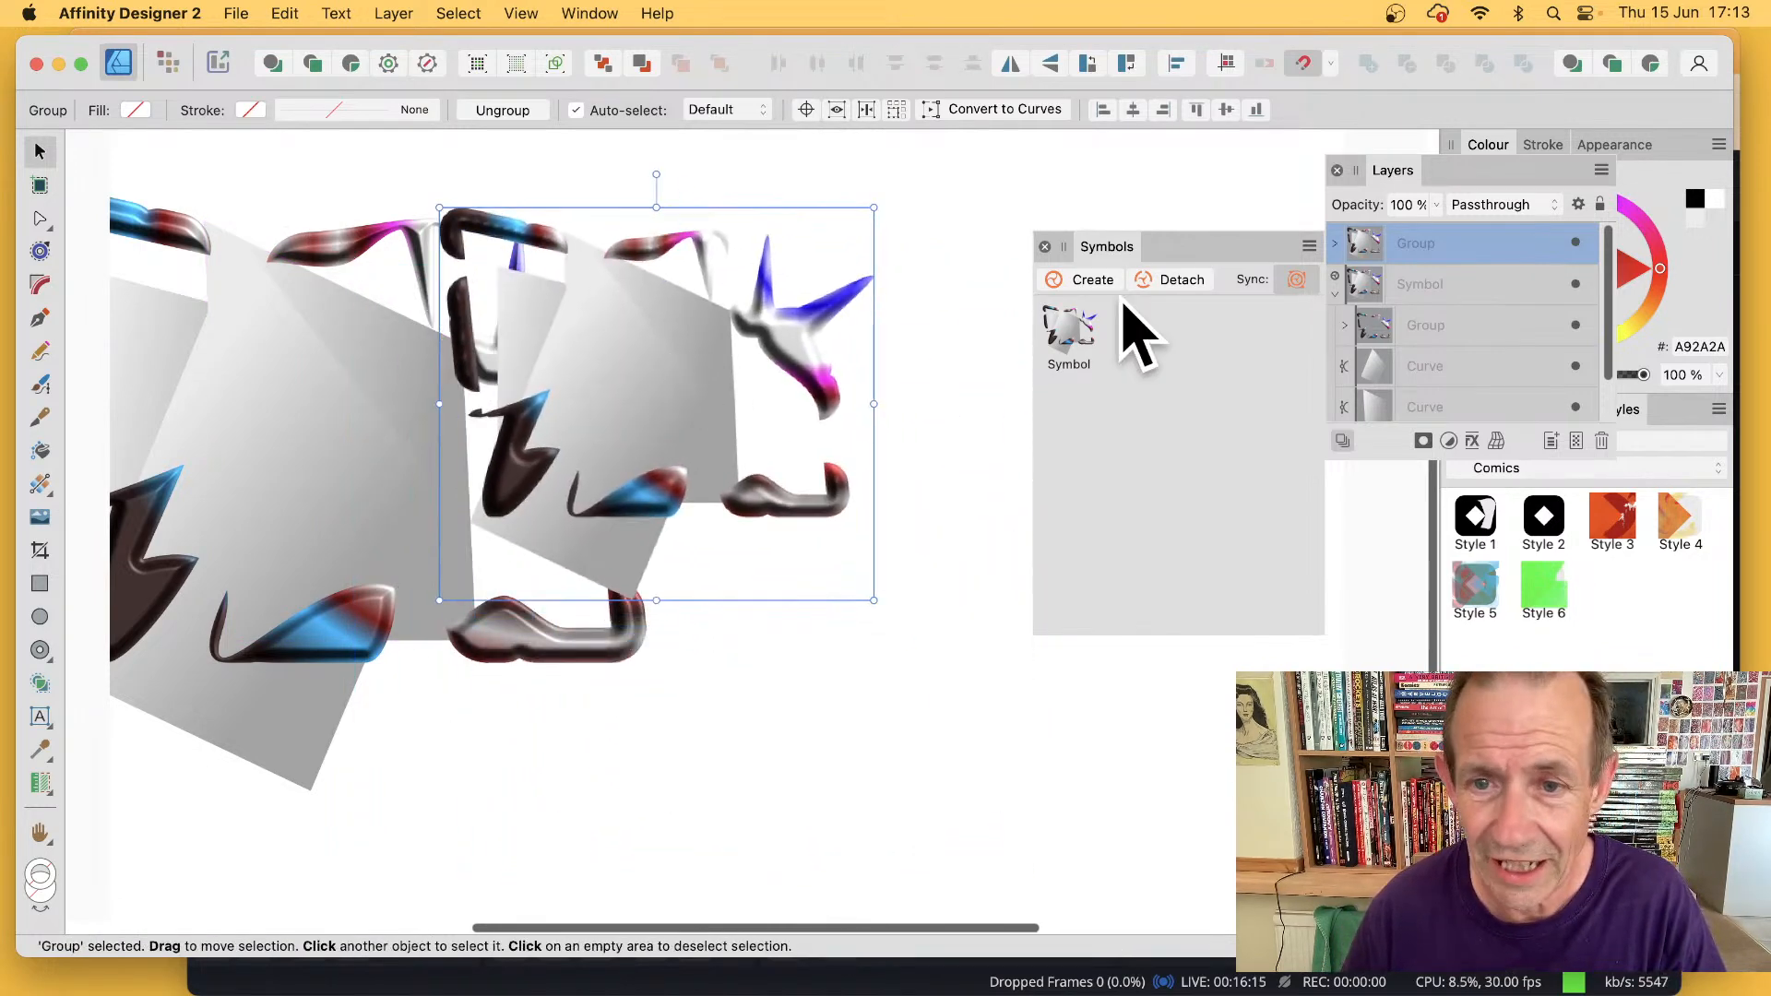
- Squeeze the detached group's frame Curves into a narrow strip right of its gradient shapes, and create a new symbol from the whole group
{"action": "left_click", "coordinate": [1335, 242]}
{"action": "left_click", "coordinate": [1345, 284]}
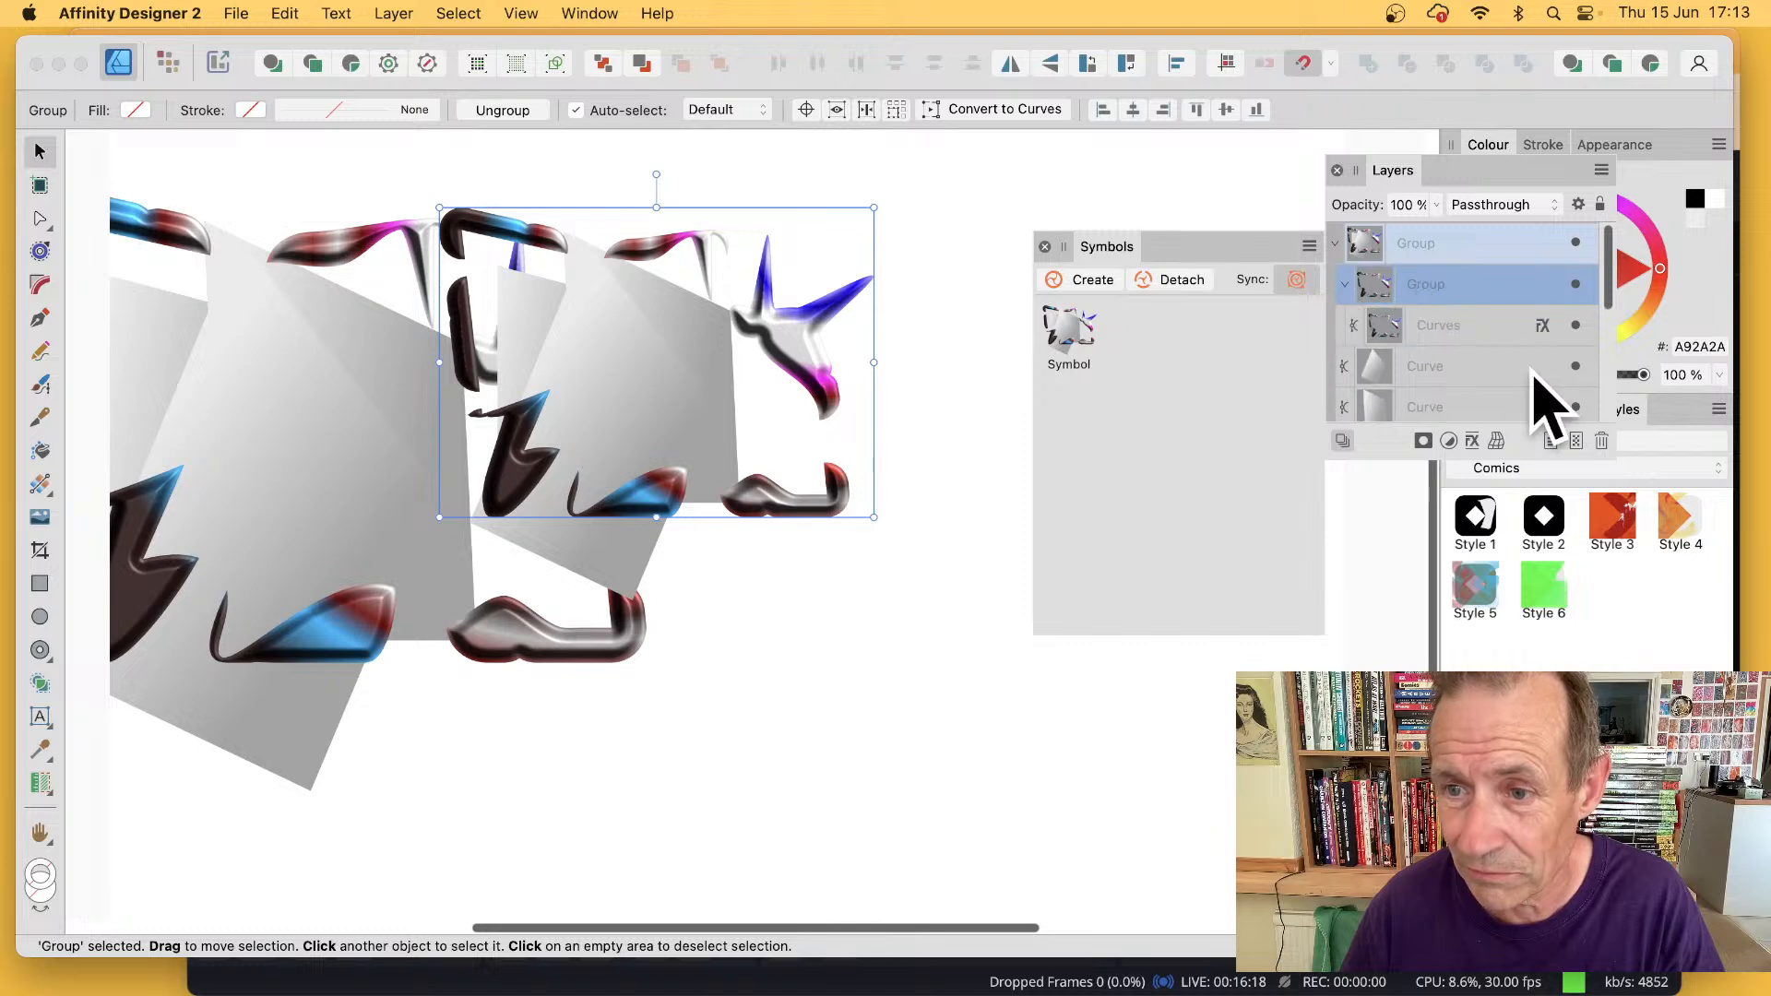
{"action": "left_click", "coordinate": [1441, 325]}
{"action": "left_click_drag", "start_coordinate": [440, 209], "coordinate": [877, 274]}
{"action": "left_click", "coordinate": [711, 238]}
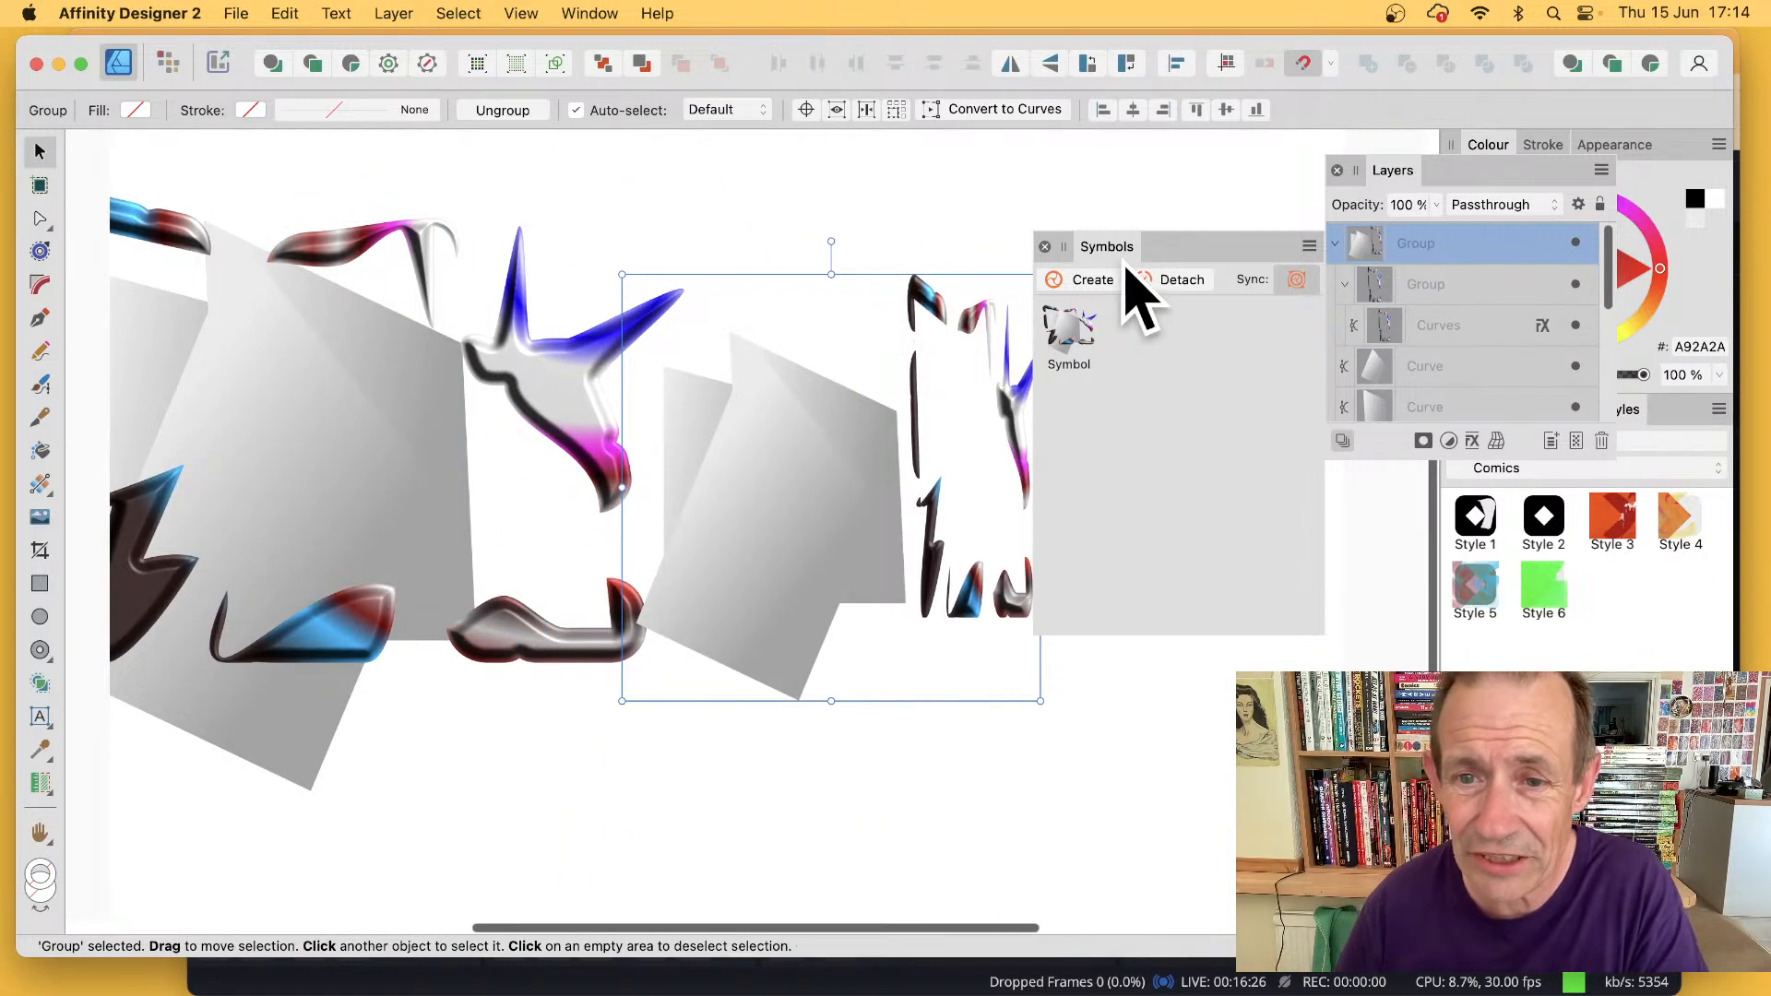
{"action": "left_click", "coordinate": [1091, 281]}
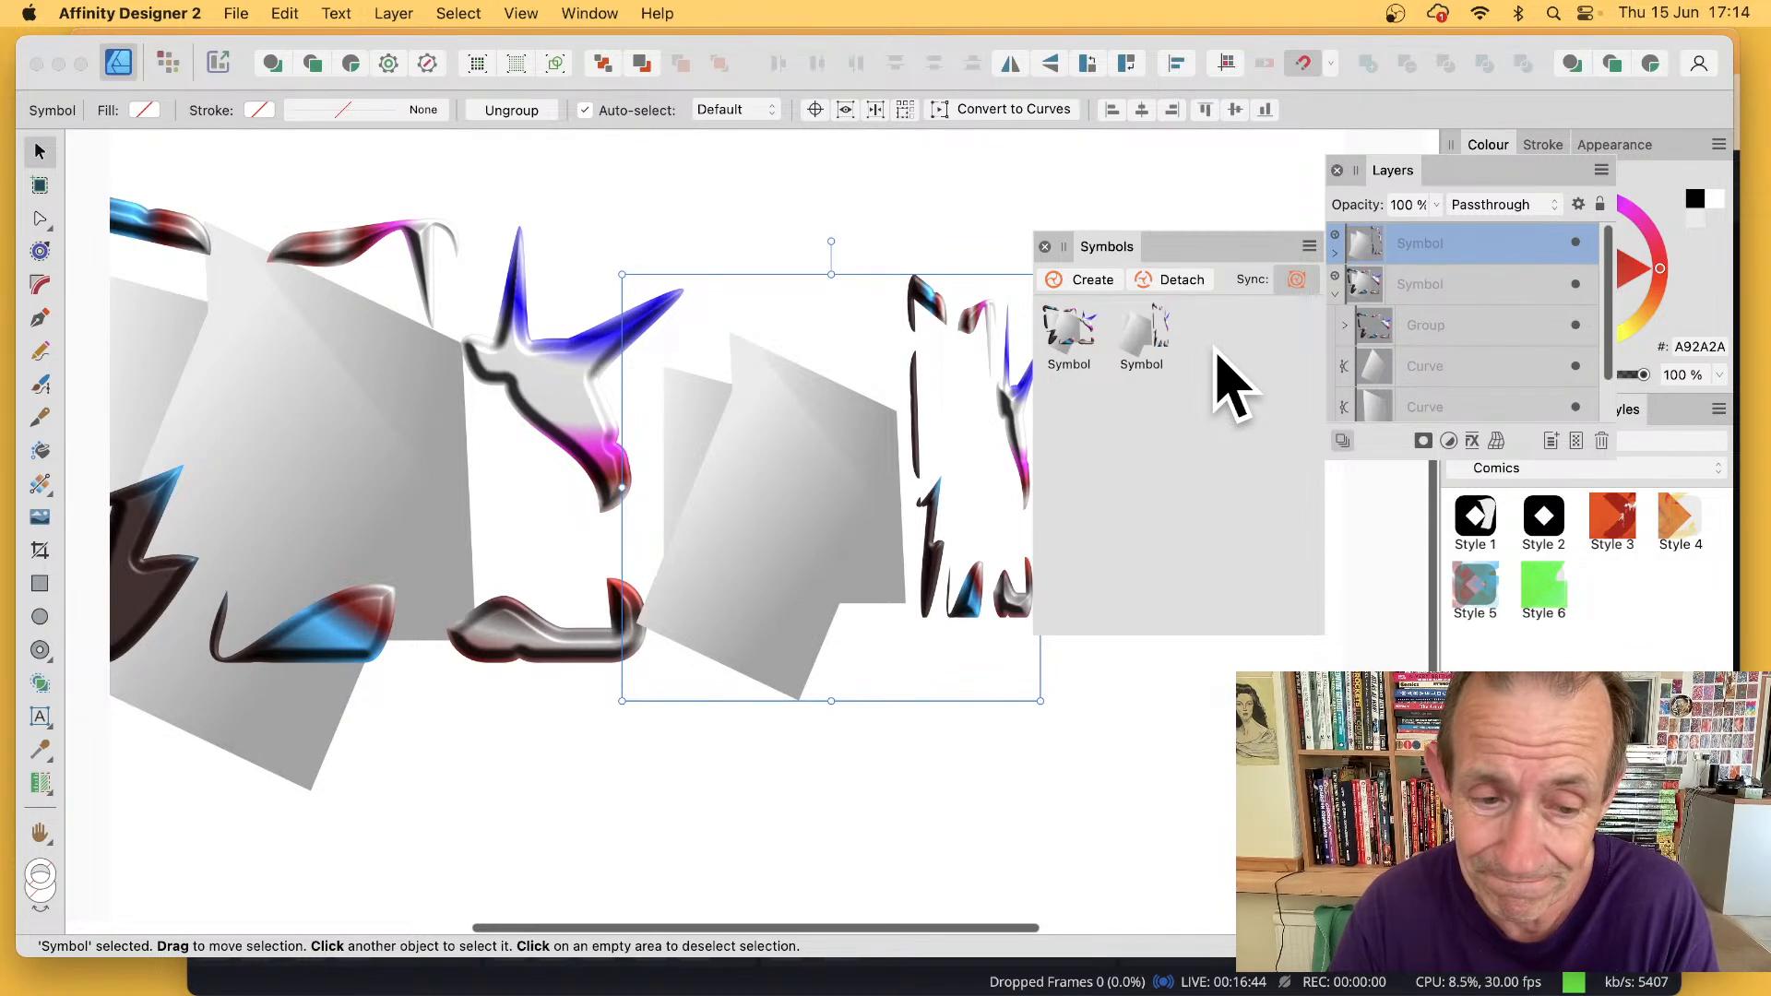
- Delete the new symbol's instance from the page and move the original symbol back towards the centre
{"action": "key", "text": "Delete"}
{"action": "left_click_drag", "start_coordinate": [288, 293], "coordinate": [550, 314]}
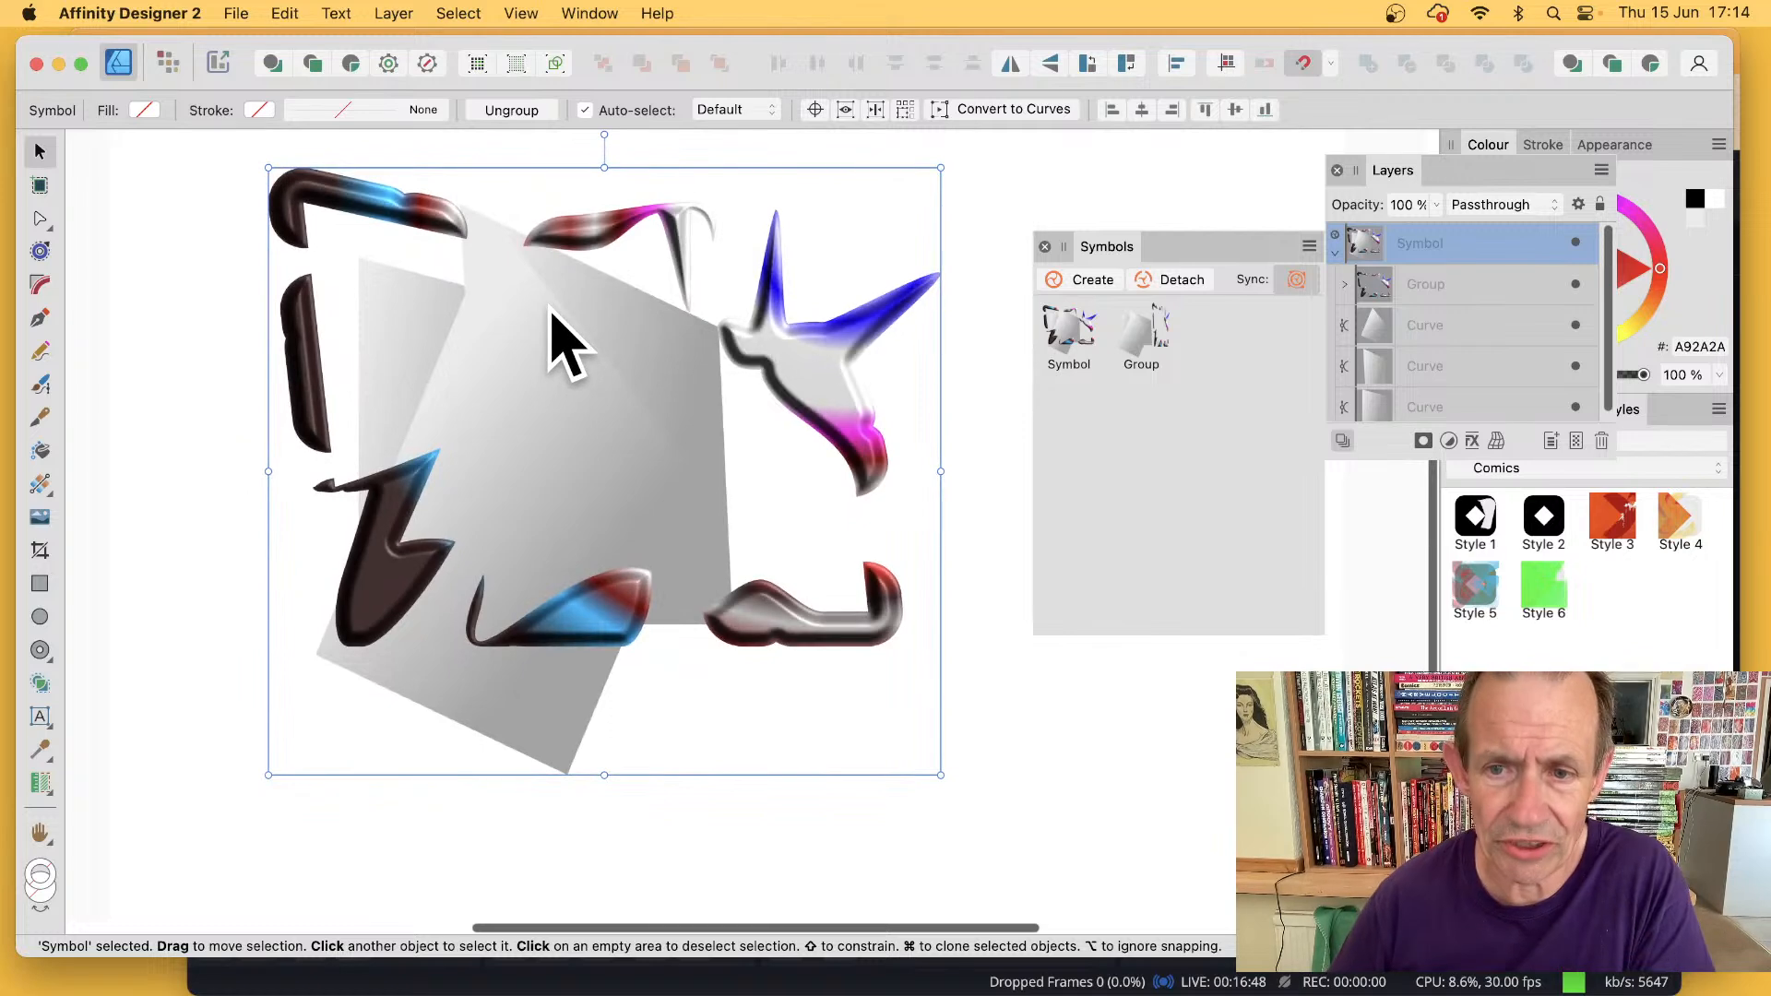
{"action": "left_click", "coordinate": [1335, 252]}
{"action": "left_click", "coordinate": [1335, 253]}
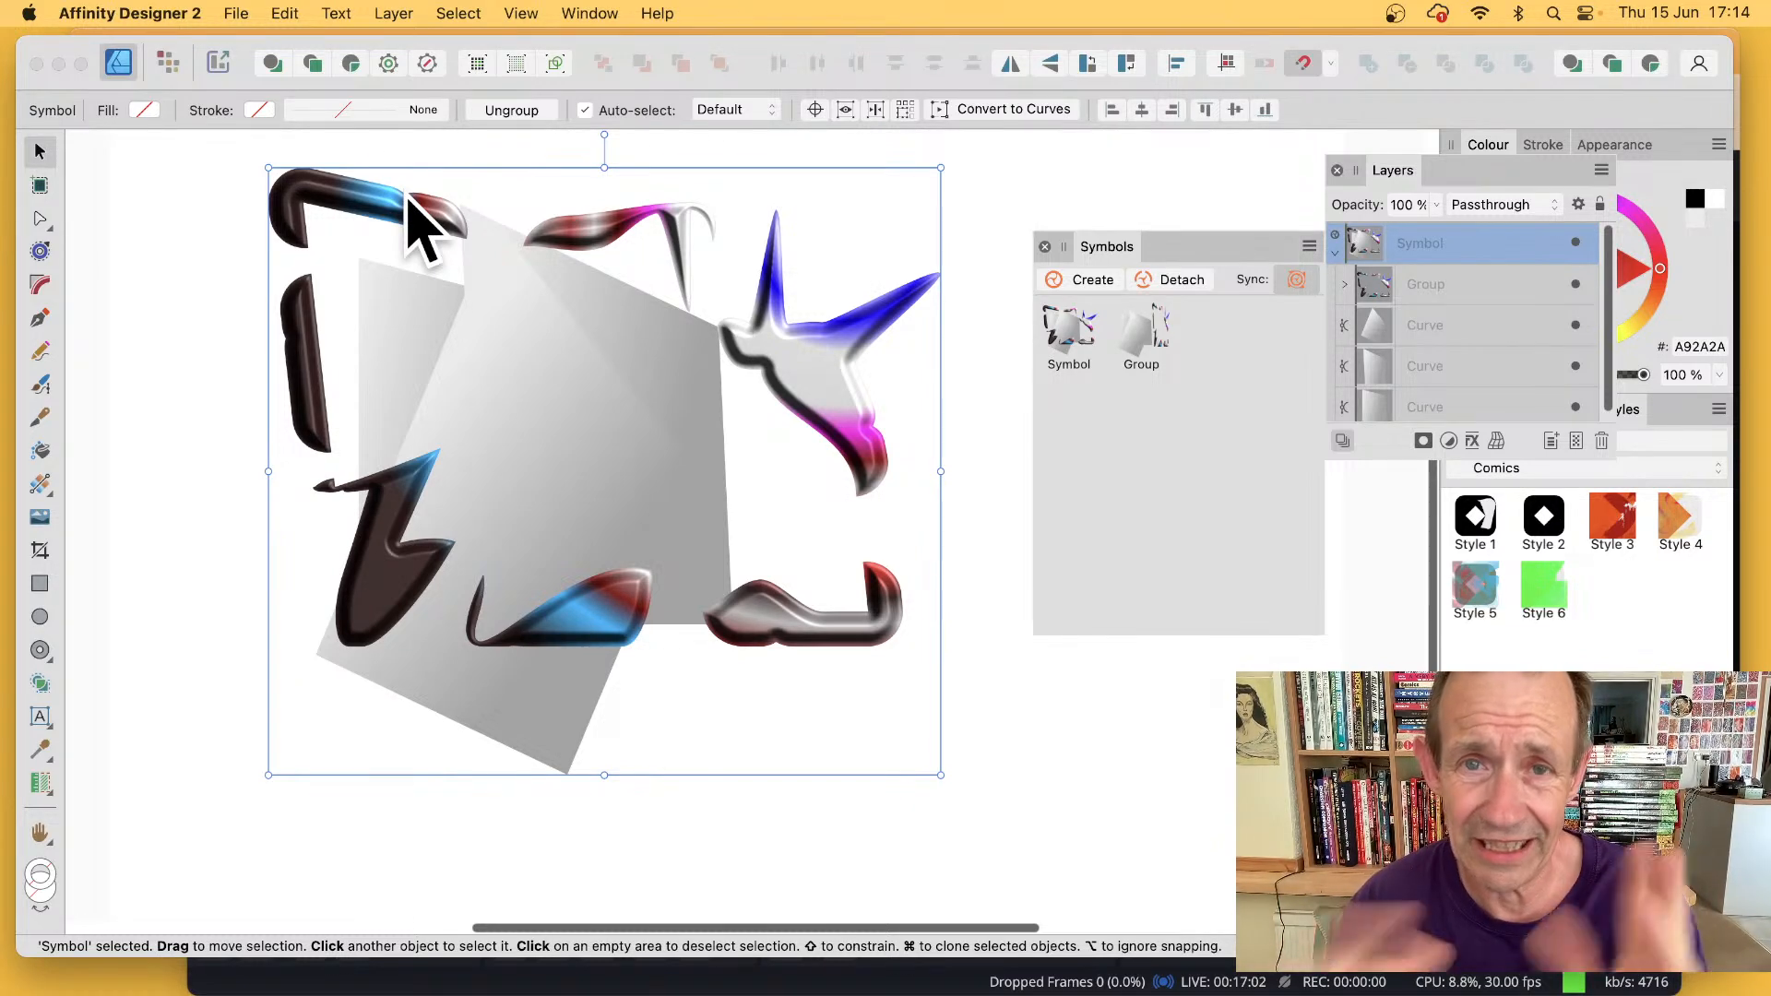
- Open the document in Affinity Photo for editing and expand the Symbol layer to show its group and curves
{"action": "left_click", "coordinate": [246, 11]}
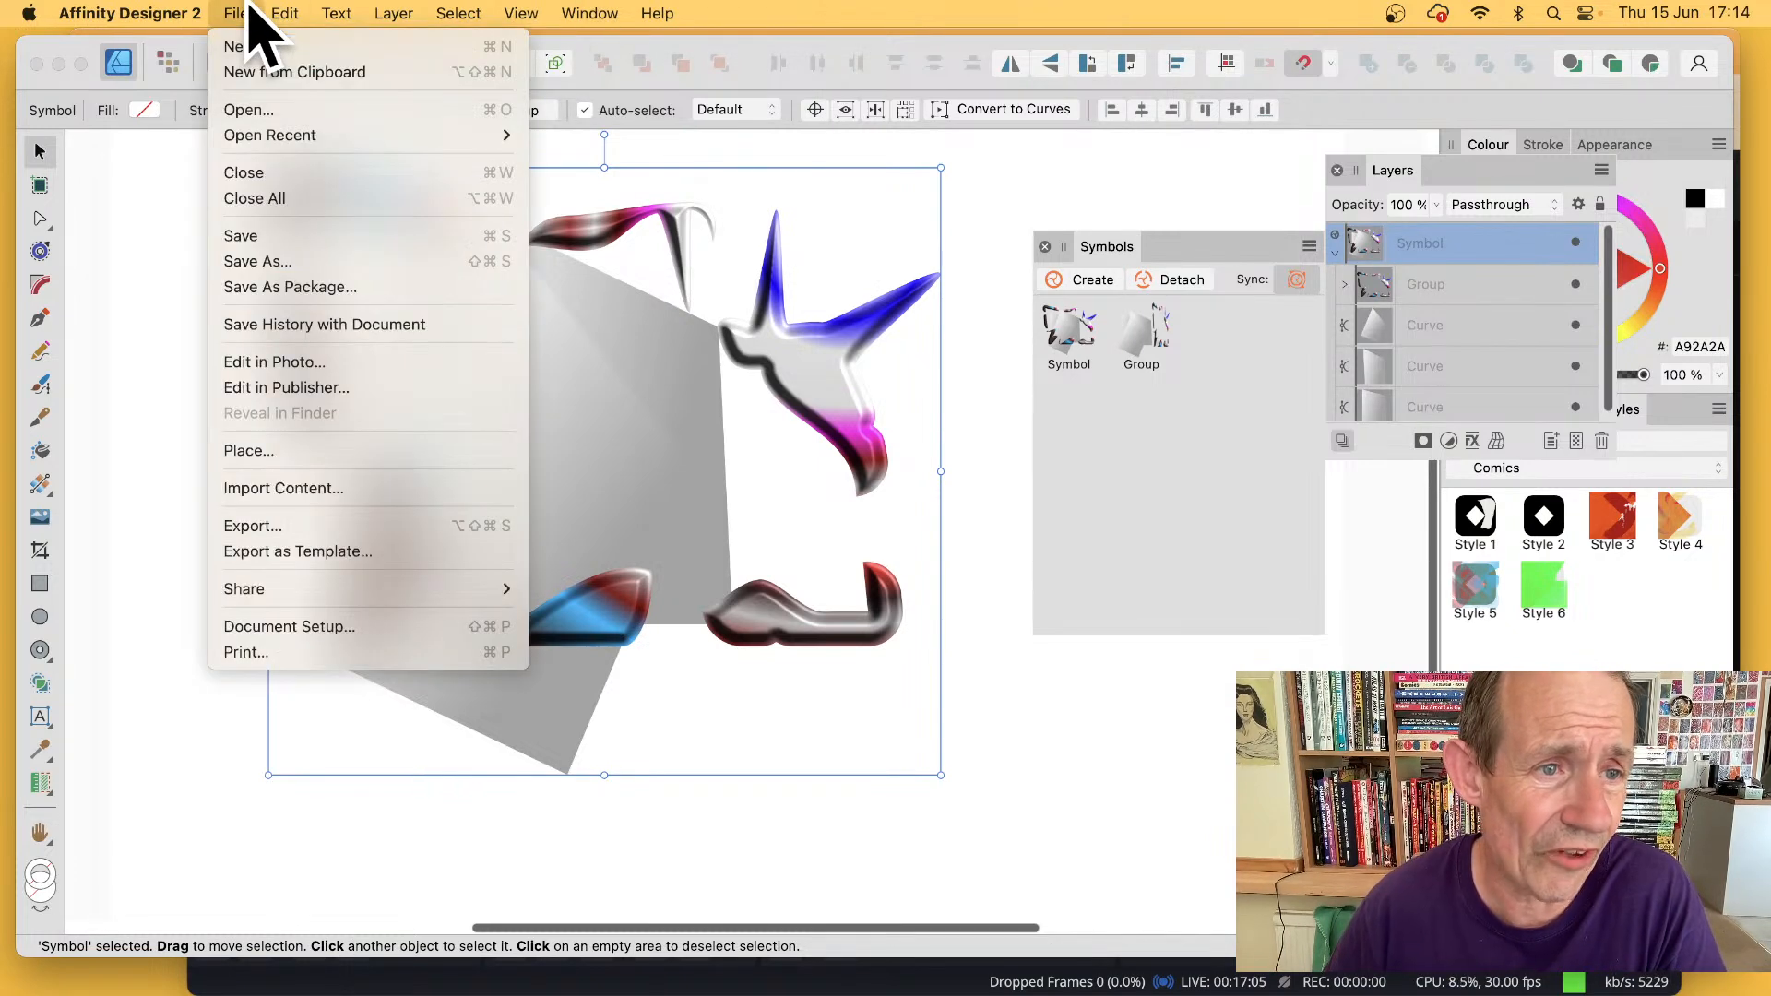
{"action": "left_click", "coordinate": [343, 359]}
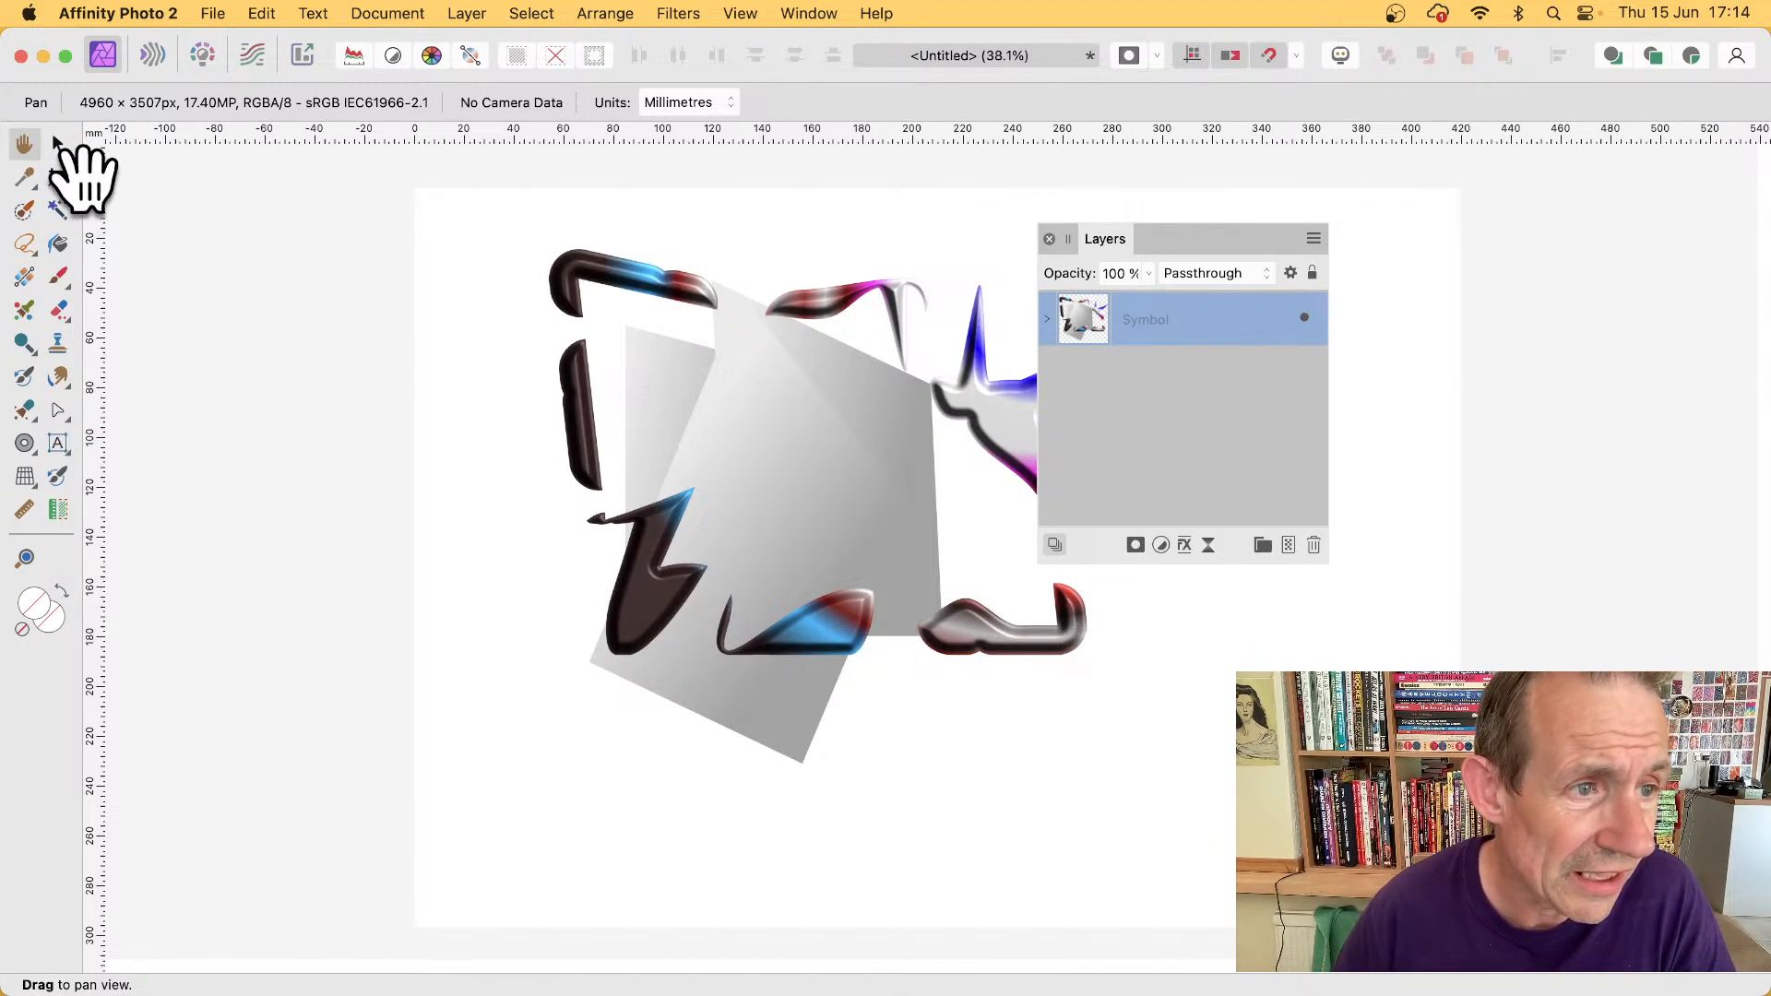
{"action": "left_click_drag", "start_coordinate": [950, 566], "coordinate": [643, 524]}
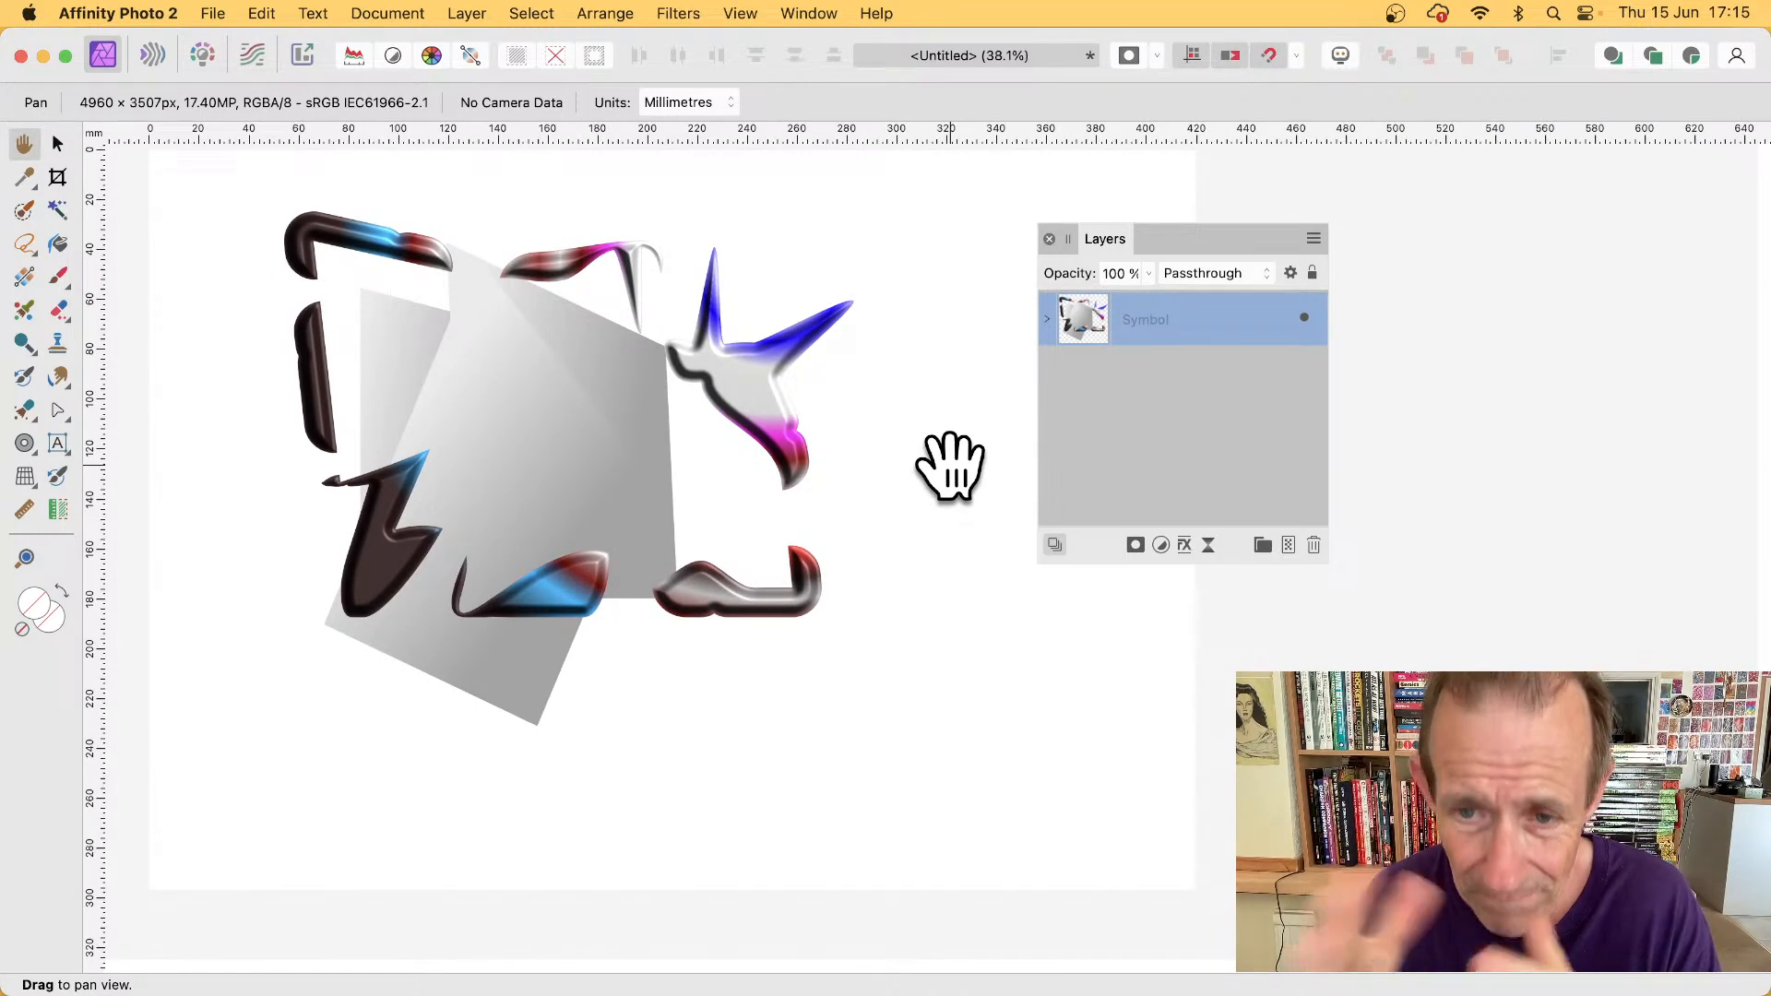
{"action": "left_click", "coordinate": [1061, 313]}
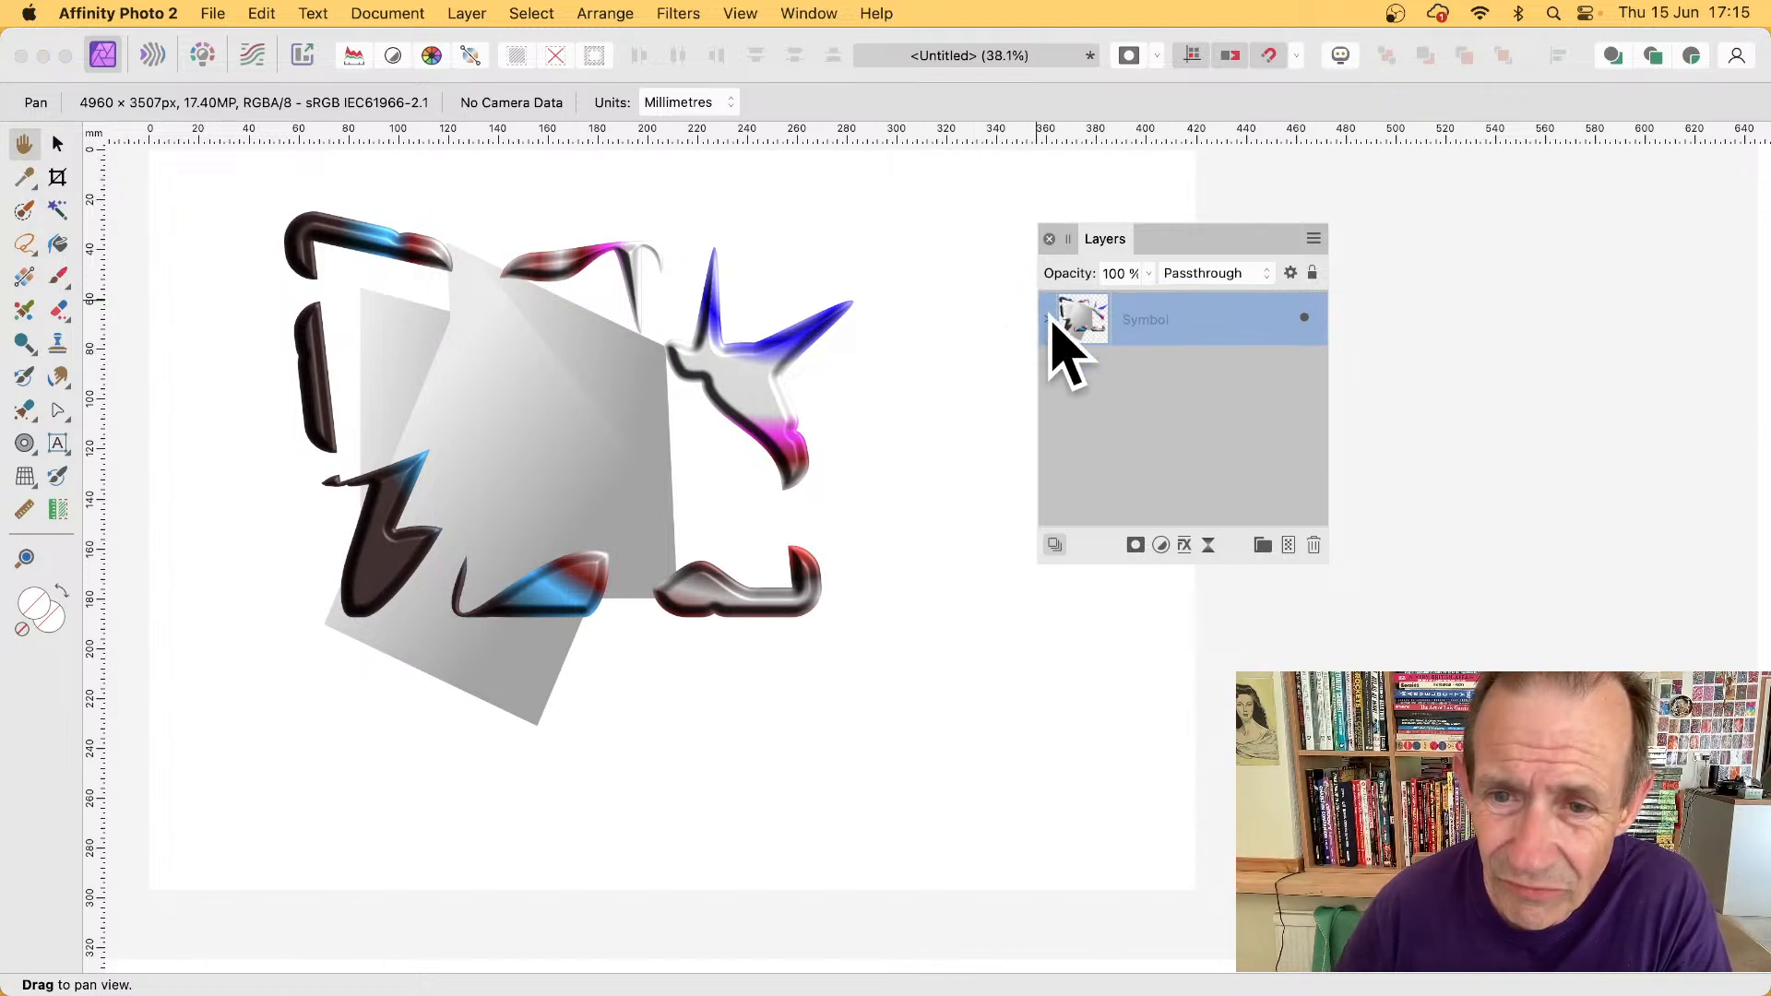
{"action": "left_click", "coordinate": [1048, 319]}
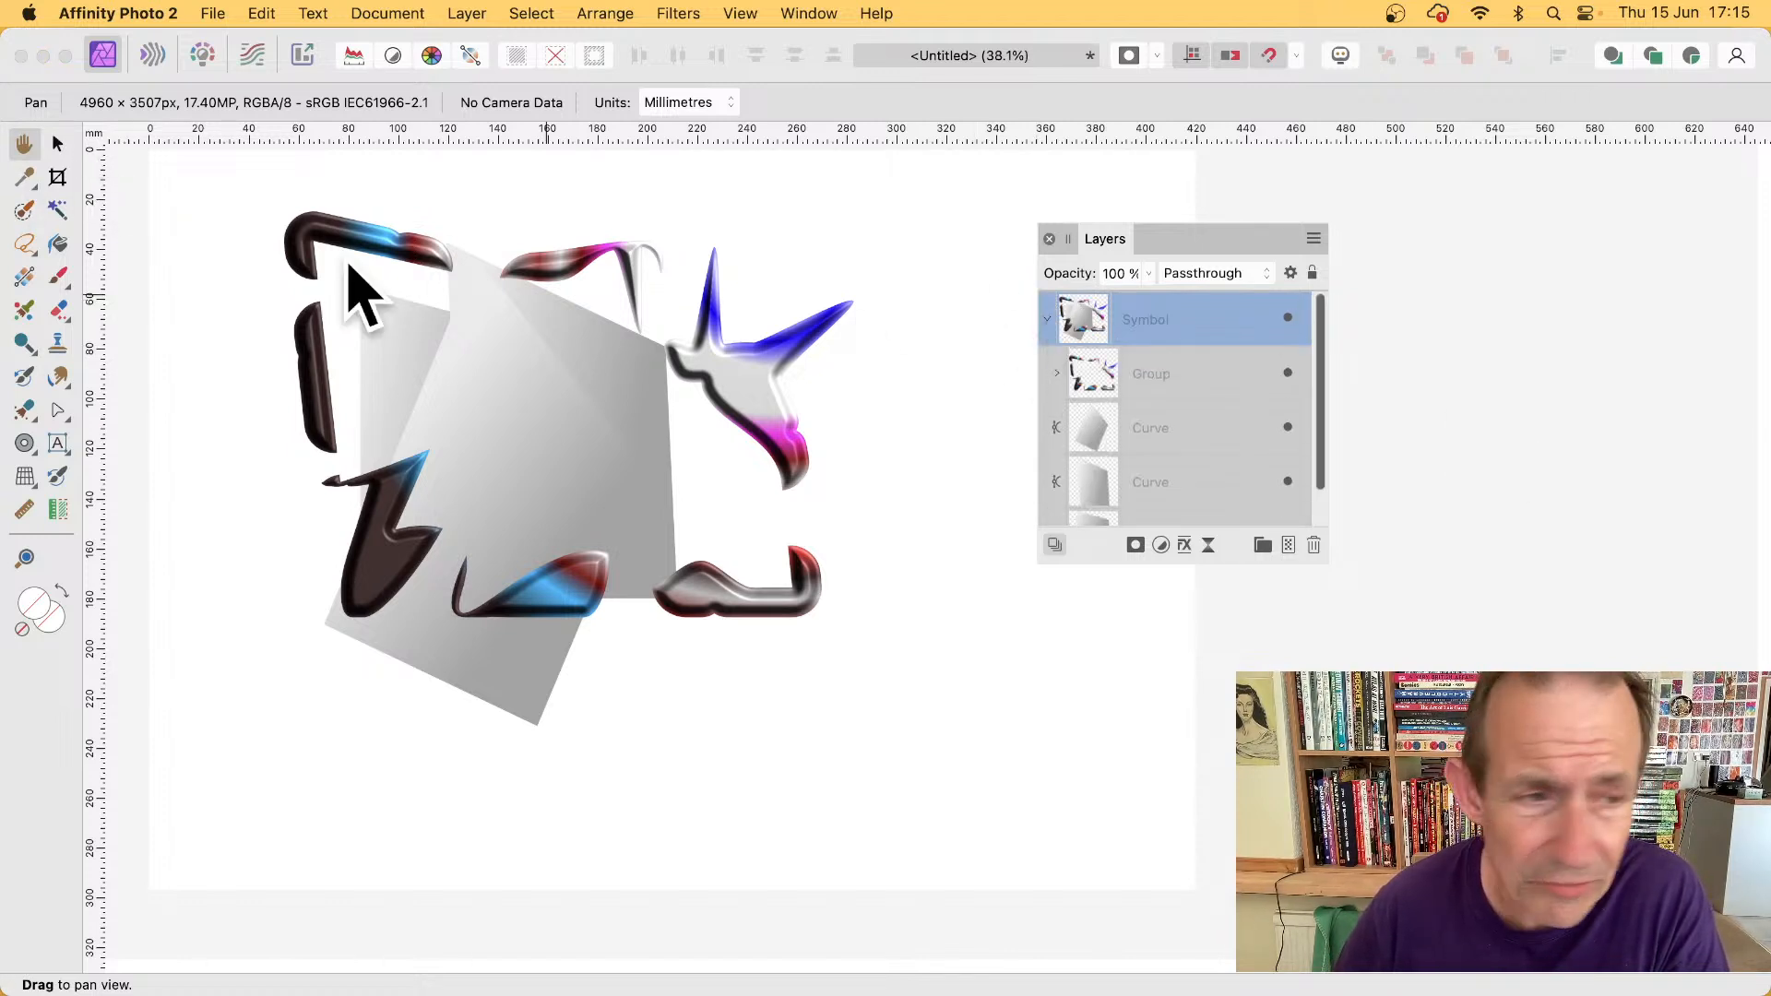
- Expand the symbol's group, select the topmost grey gradient curve, and enlarge the Layers panel to list all curves
{"action": "left_click", "coordinate": [56, 143]}
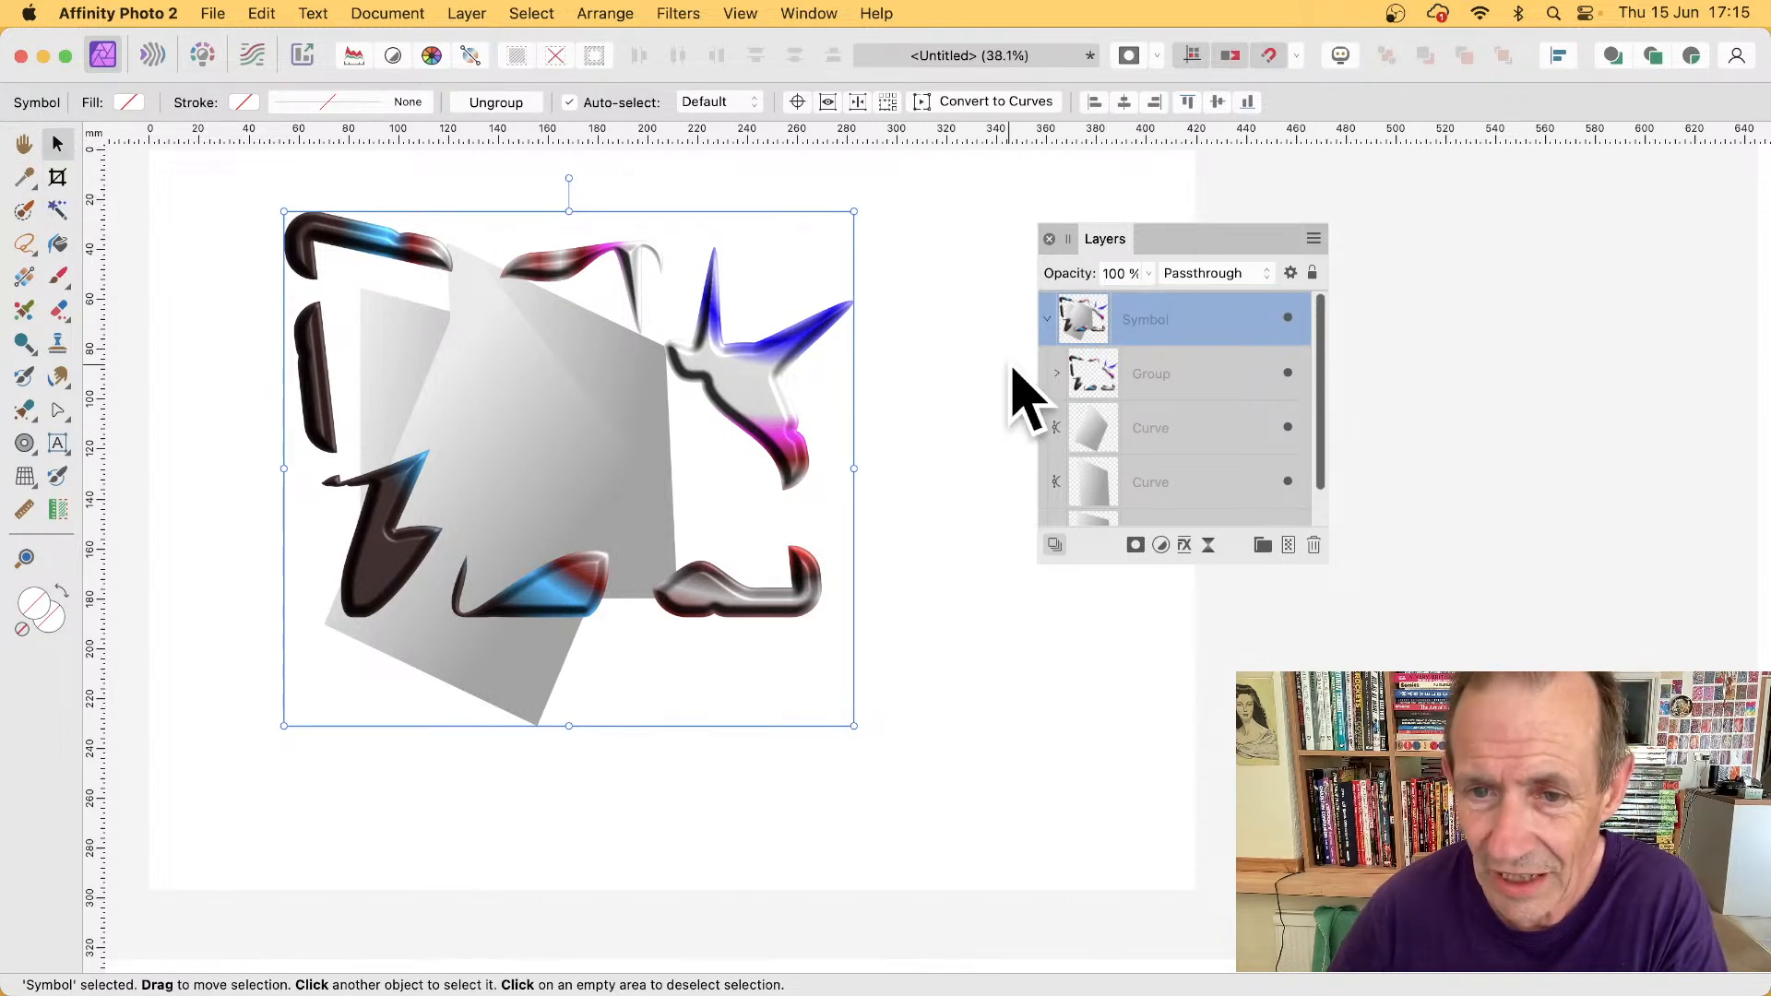
{"action": "left_click", "coordinate": [1057, 373]}
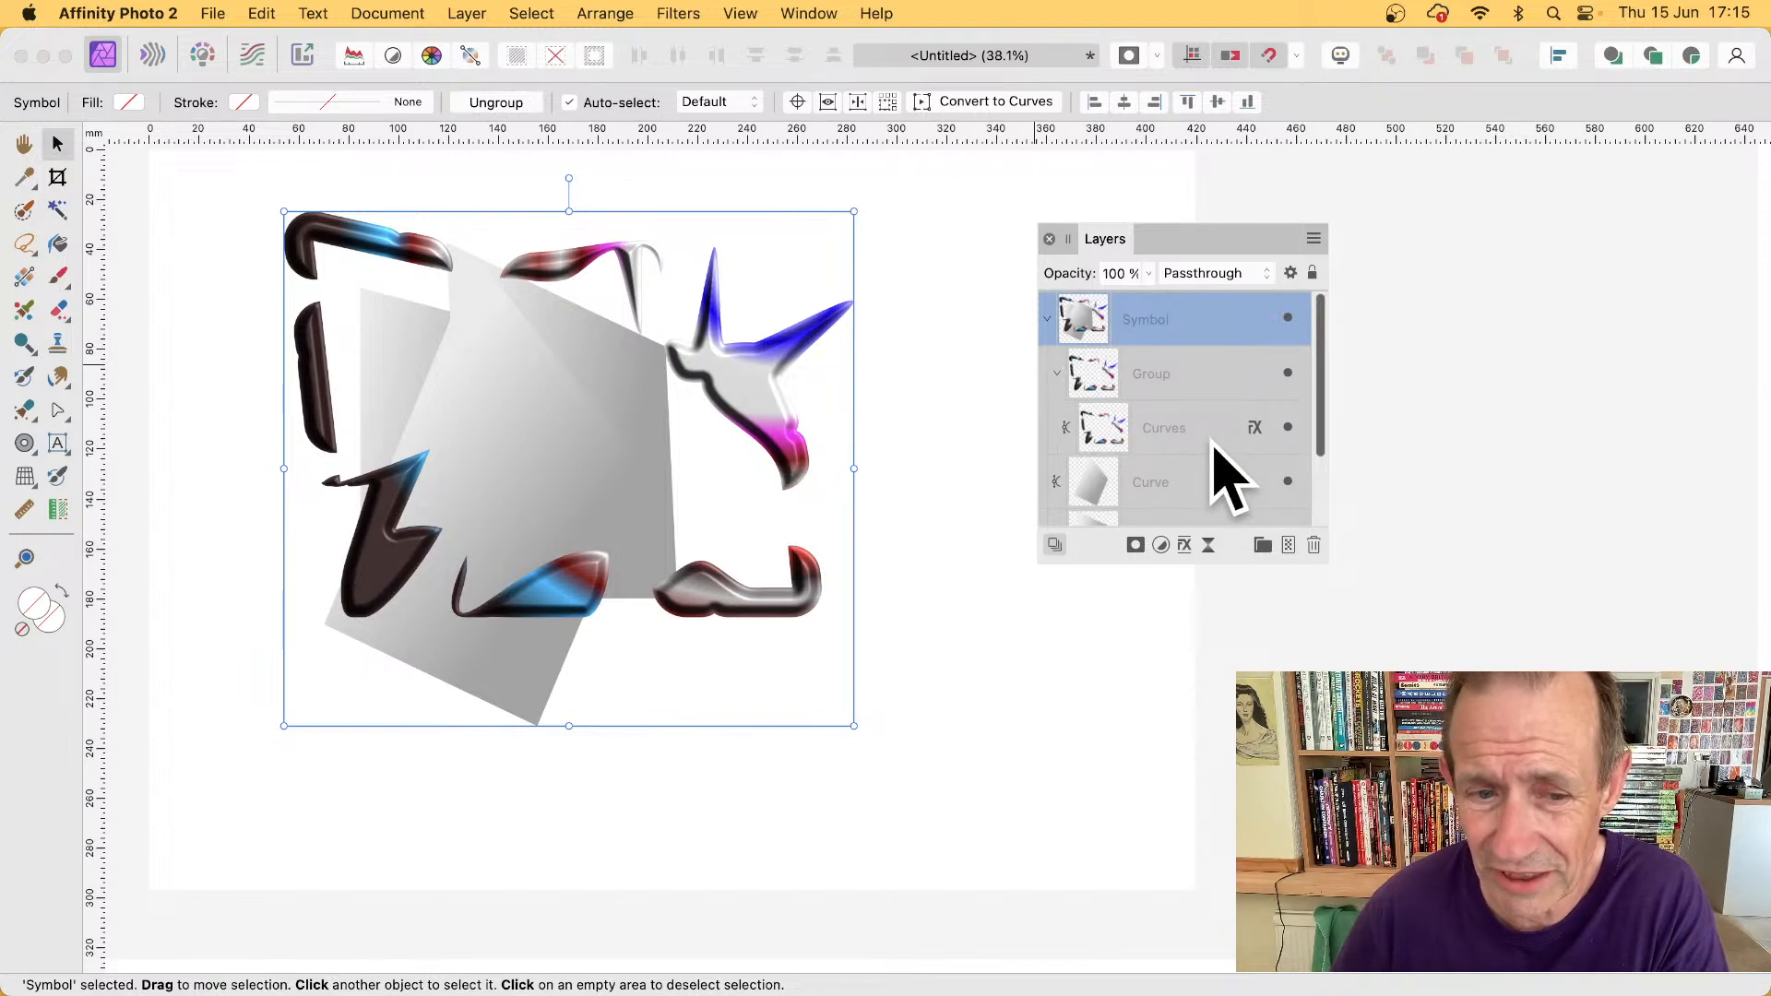
{"action": "left_click", "coordinate": [1151, 480]}
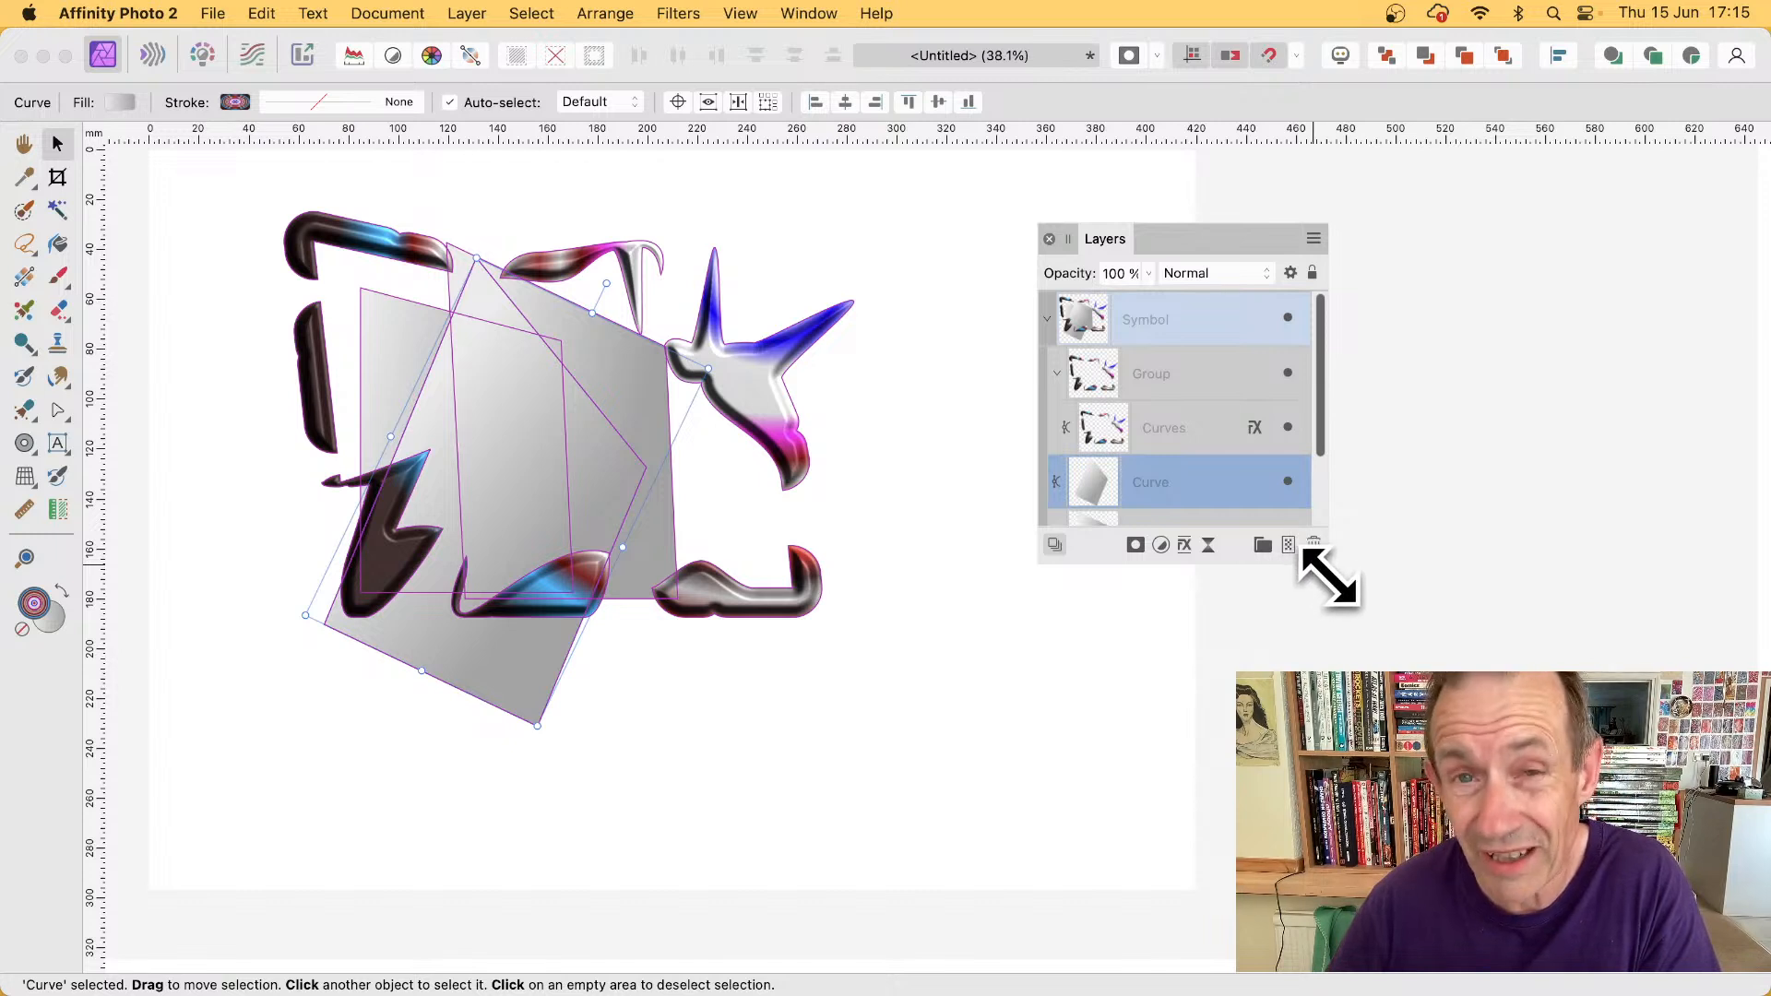
{"action": "left_click_drag", "start_coordinate": [1325, 570], "coordinate": [1477, 930]}
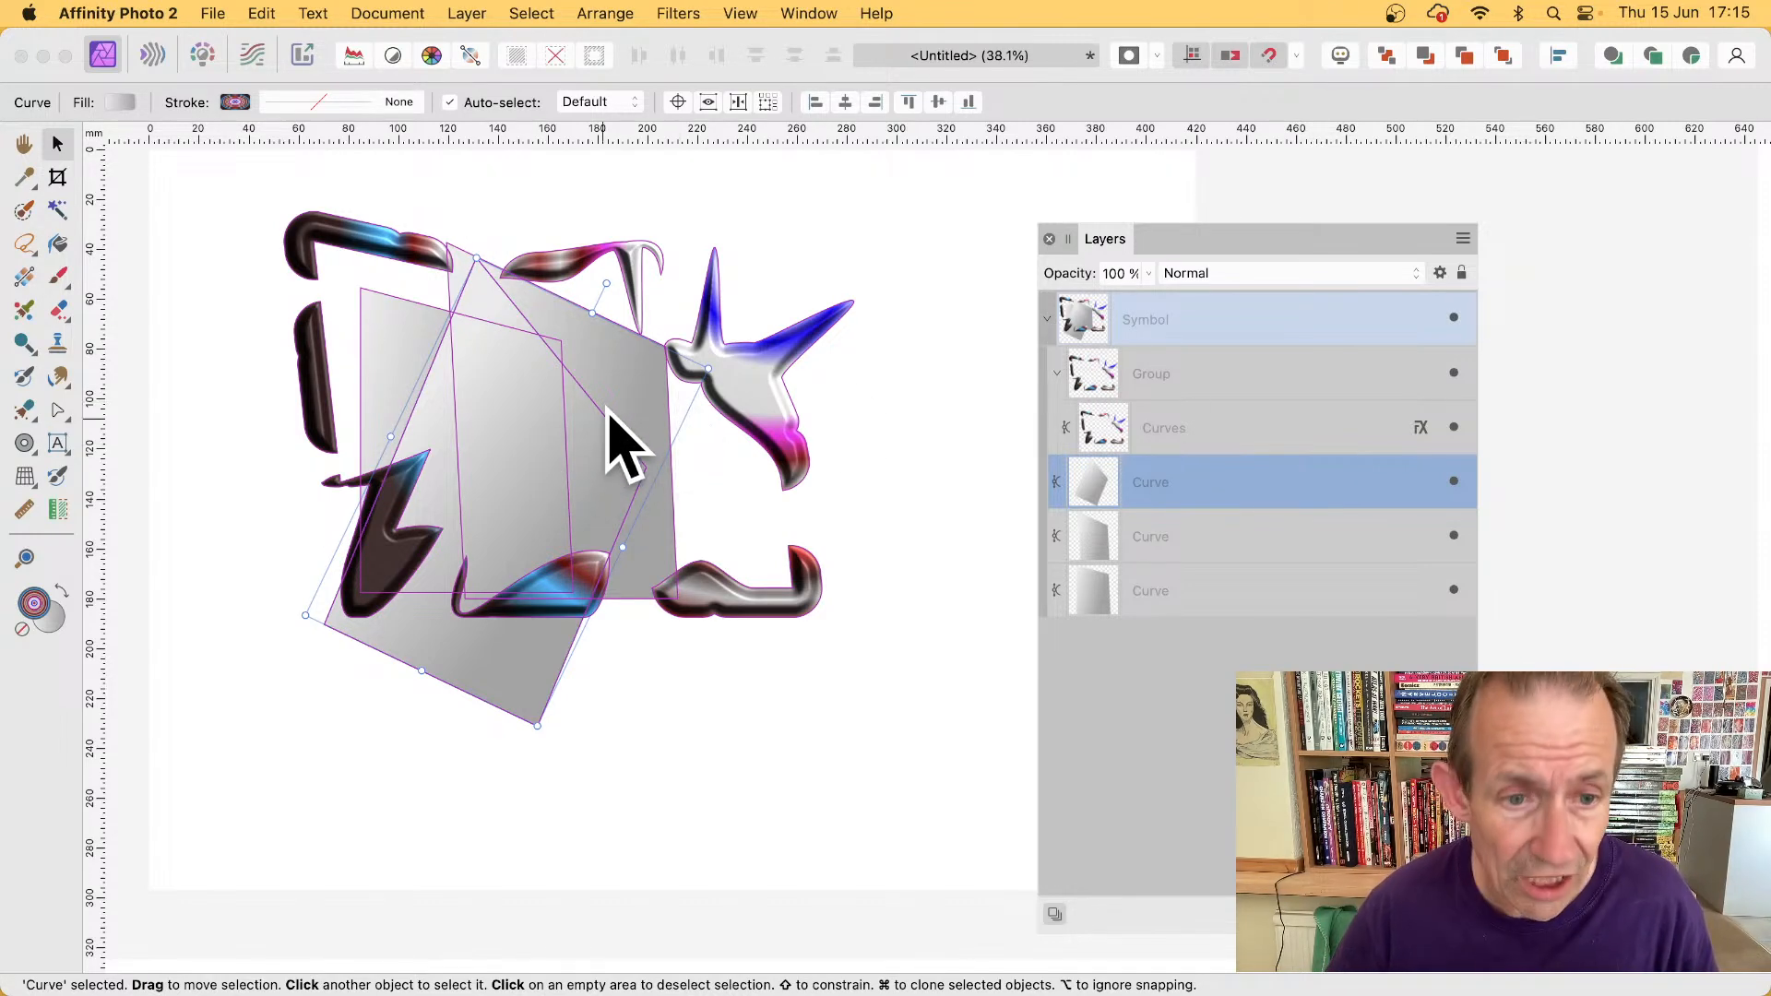
- Duplicate the selected grey curve inside the symbol, squash the copy, and place it at the lower right of the artwork
{"action": "left_click_drag", "start_coordinate": [645, 384], "coordinate": [756, 324]}
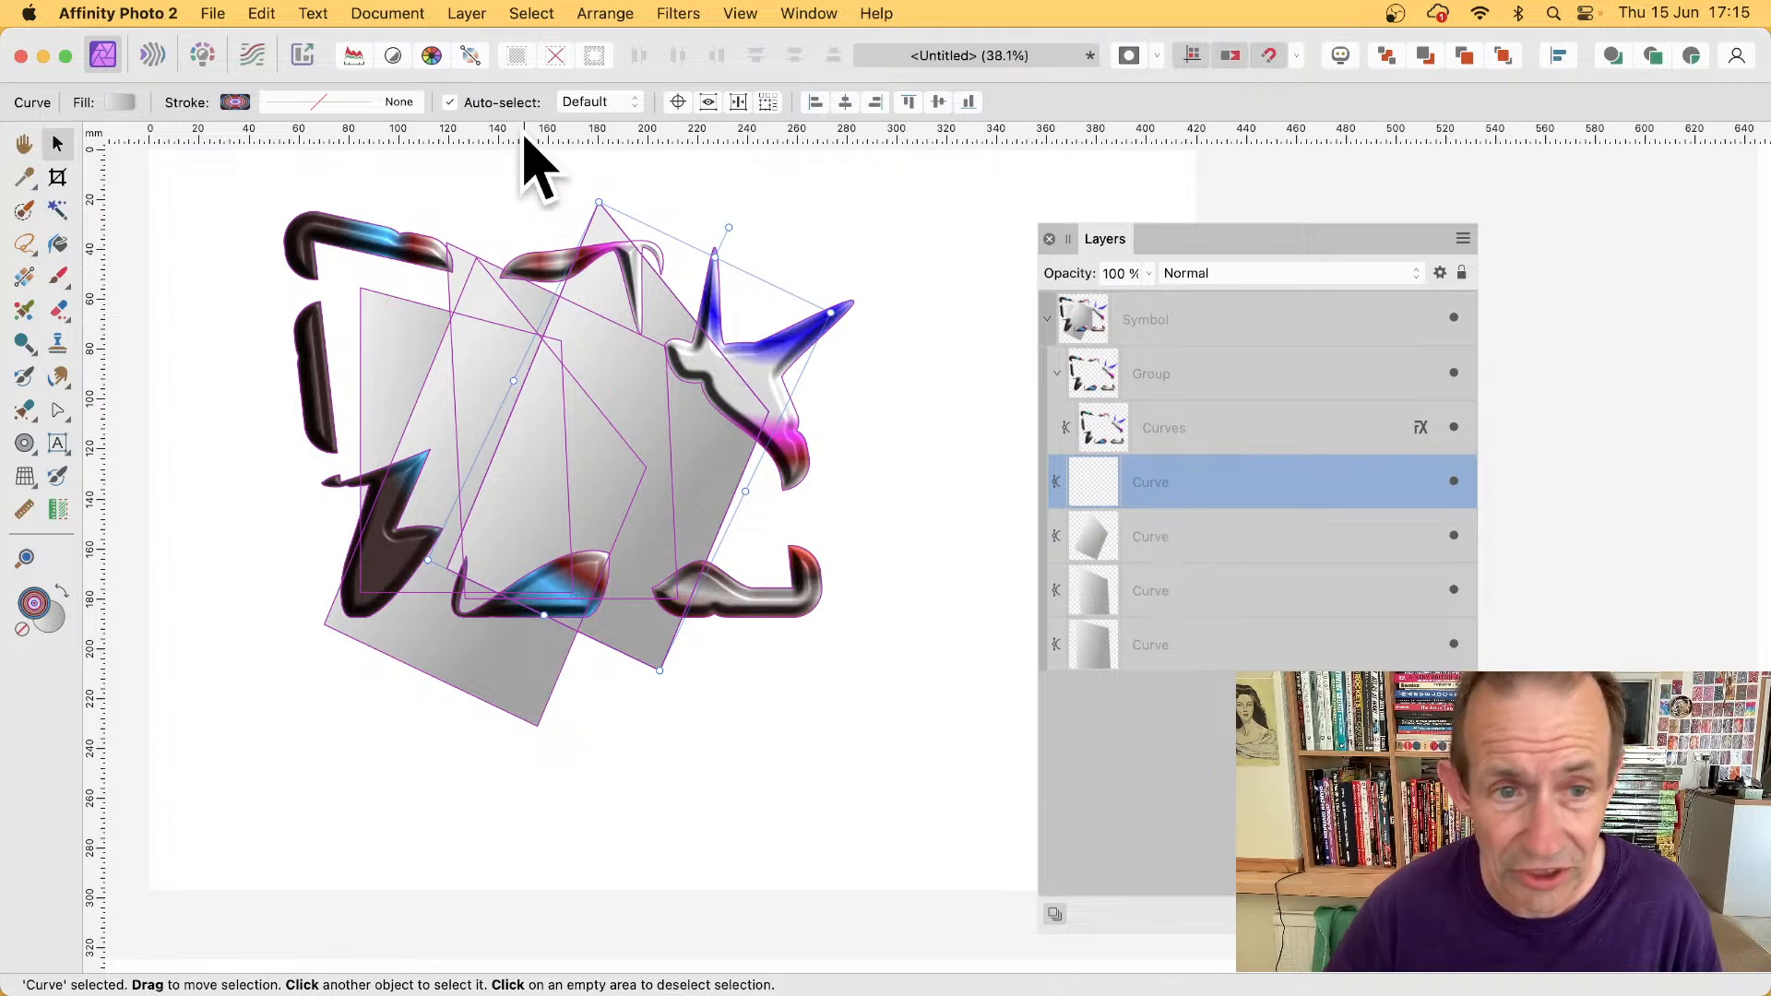
{"action": "left_click_drag", "start_coordinate": [599, 202], "coordinate": [654, 476]}
{"action": "left_click_drag", "start_coordinate": [677, 584], "coordinate": [811, 503]}
{"action": "left_click_drag", "start_coordinate": [771, 576], "coordinate": [888, 727]}
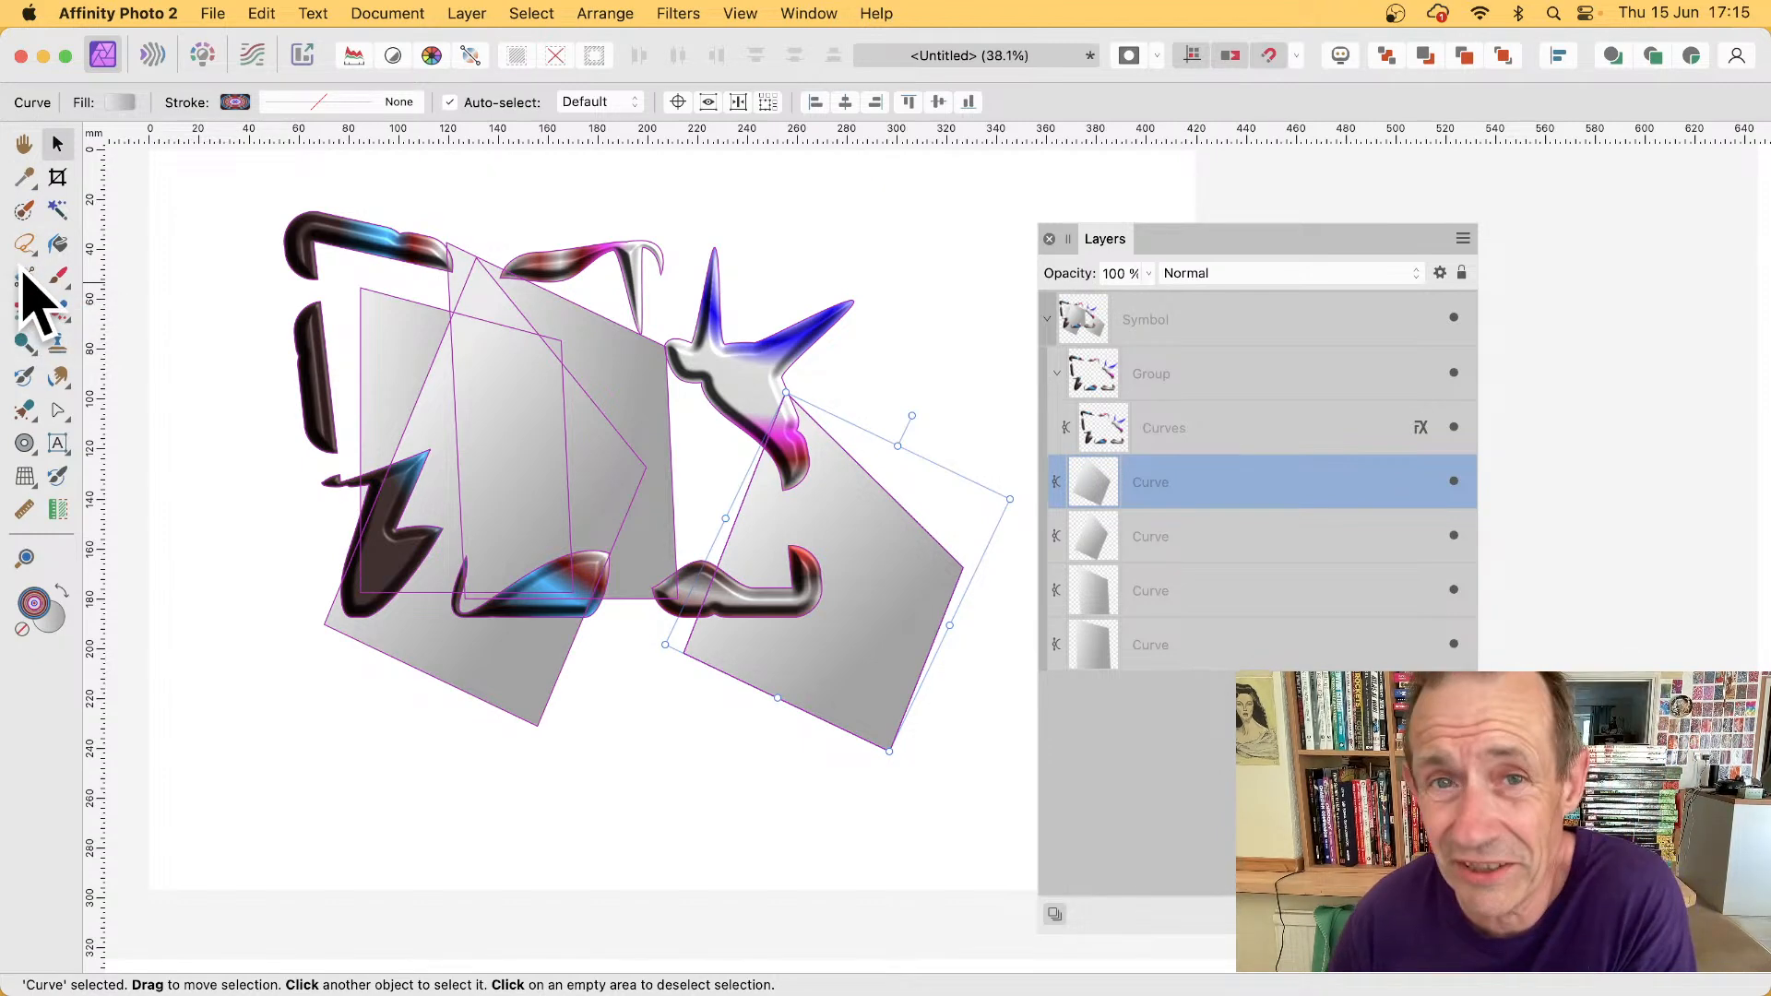
- Redraw the copied curve's linear gradient so it runs from its upper right area down past its lower edge
{"action": "left_click", "coordinate": [25, 277]}
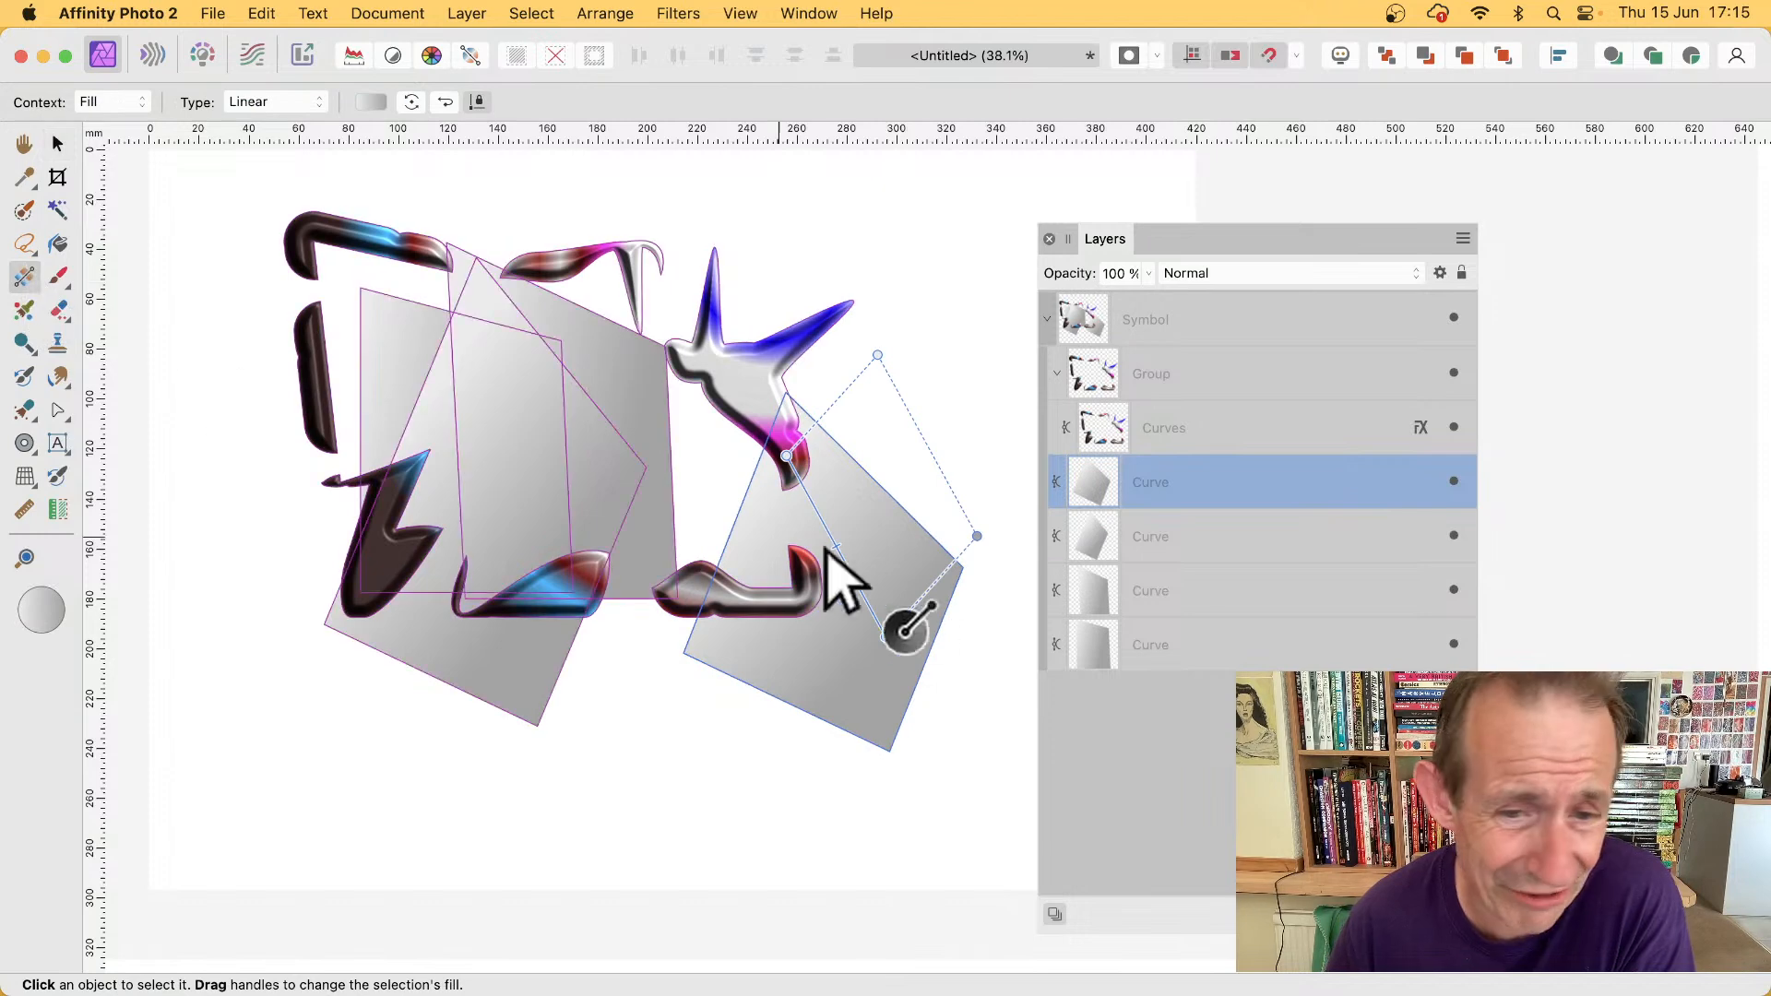
{"action": "mouse_move", "coordinate": [879, 683]}
{"action": "left_mouse_down"}
{"action": "mouse_move", "coordinate": [736, 609]}
{"action": "mouse_move", "coordinate": [783, 661]}
{"action": "mouse_move", "coordinate": [719, 715]}
{"action": "mouse_move", "coordinate": [791, 708]}
{"action": "mouse_move", "coordinate": [784, 593]}
{"action": "mouse_move", "coordinate": [637, 819]}
{"action": "left_mouse_up"}
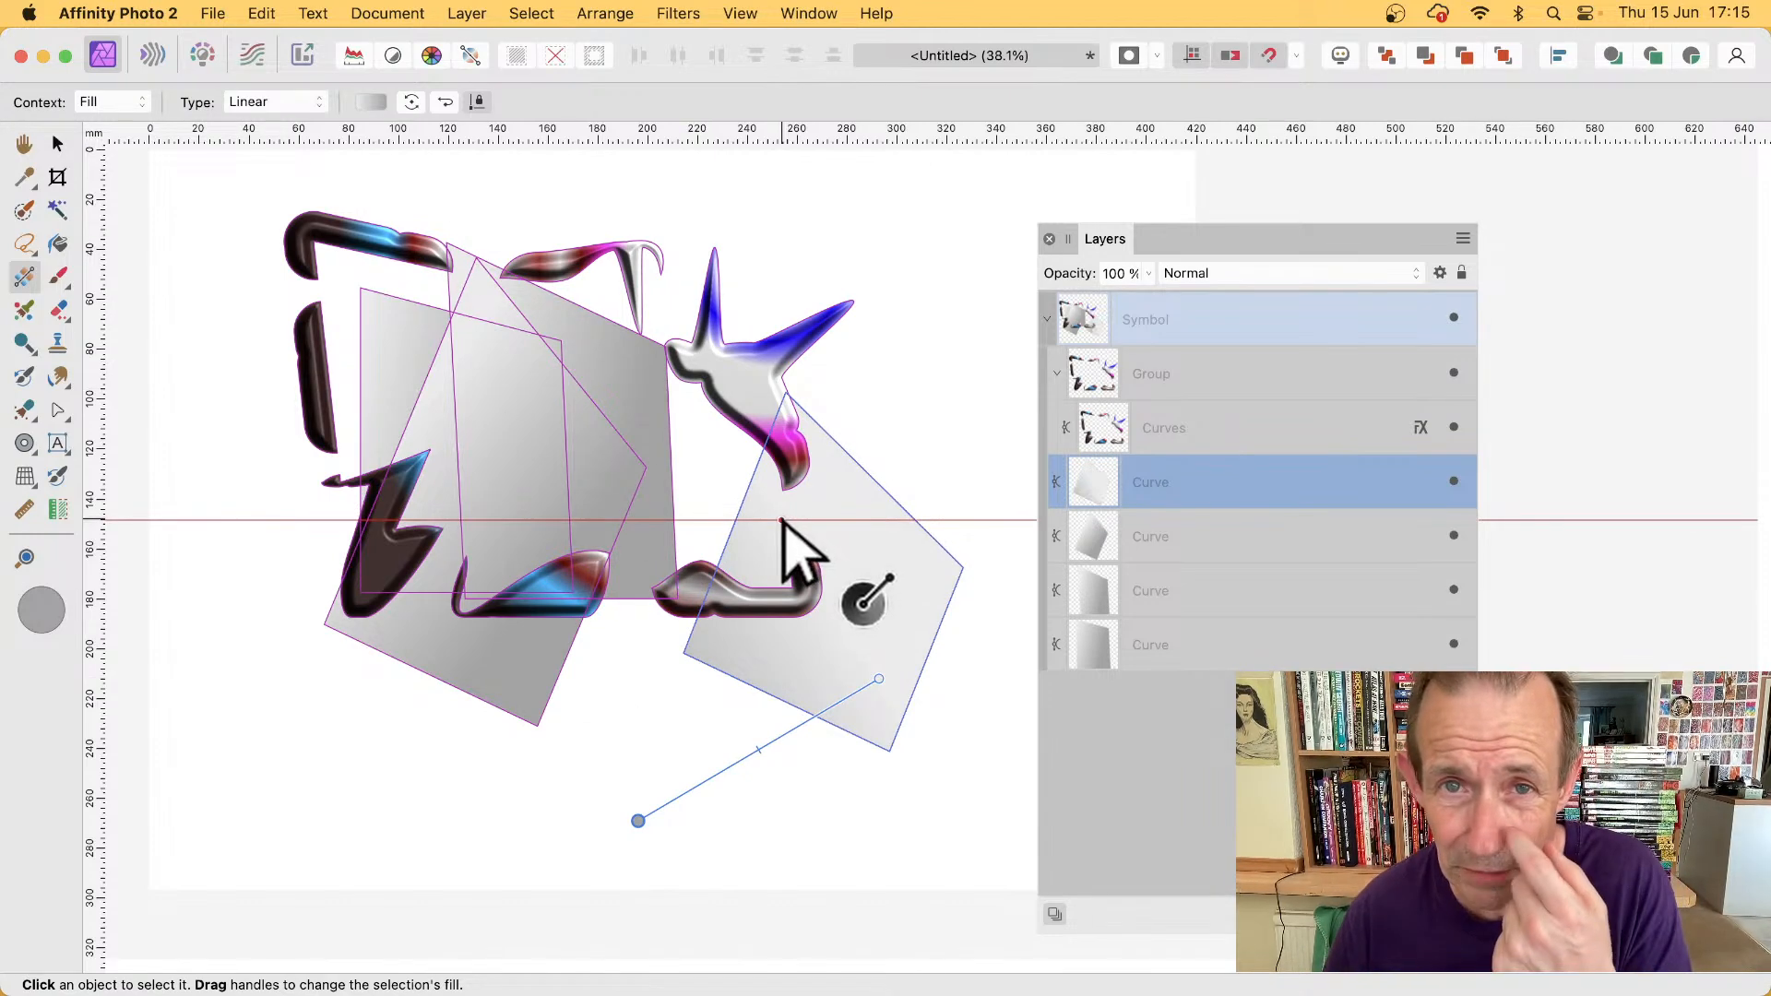
{"action": "left_click_drag", "start_coordinate": [856, 499], "coordinate": [719, 657]}
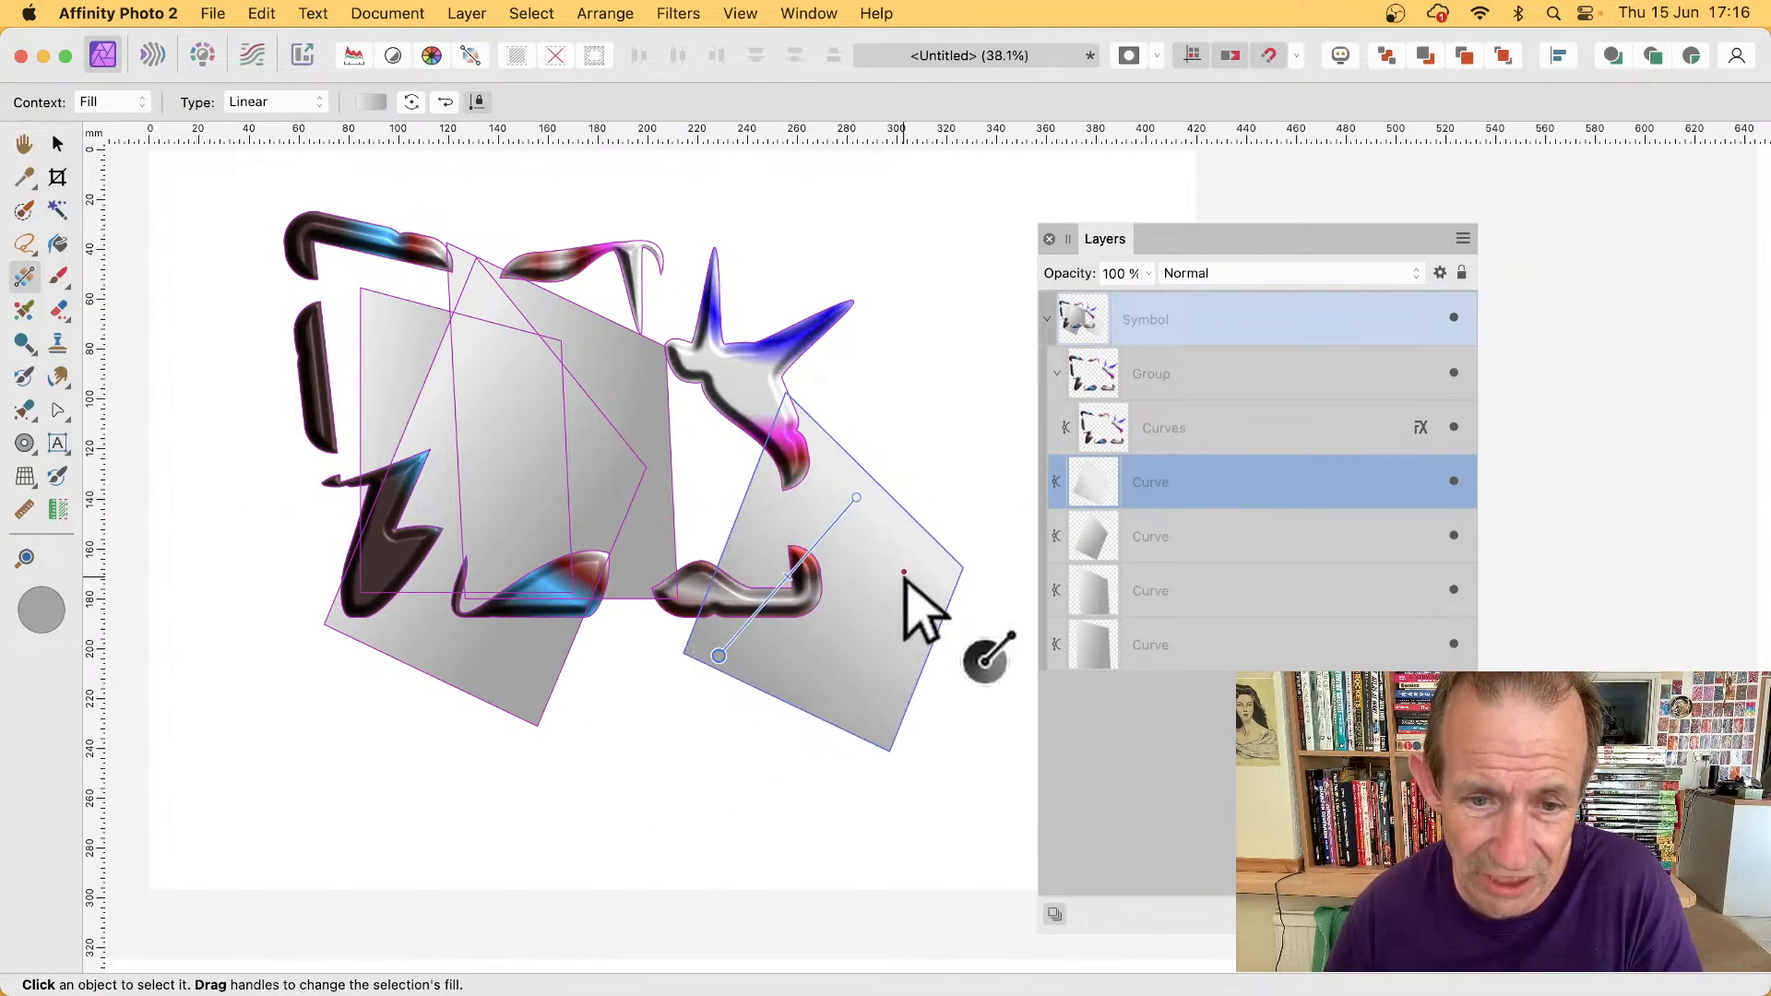
{"action": "left_click_drag", "start_coordinate": [904, 572], "coordinate": [823, 775]}
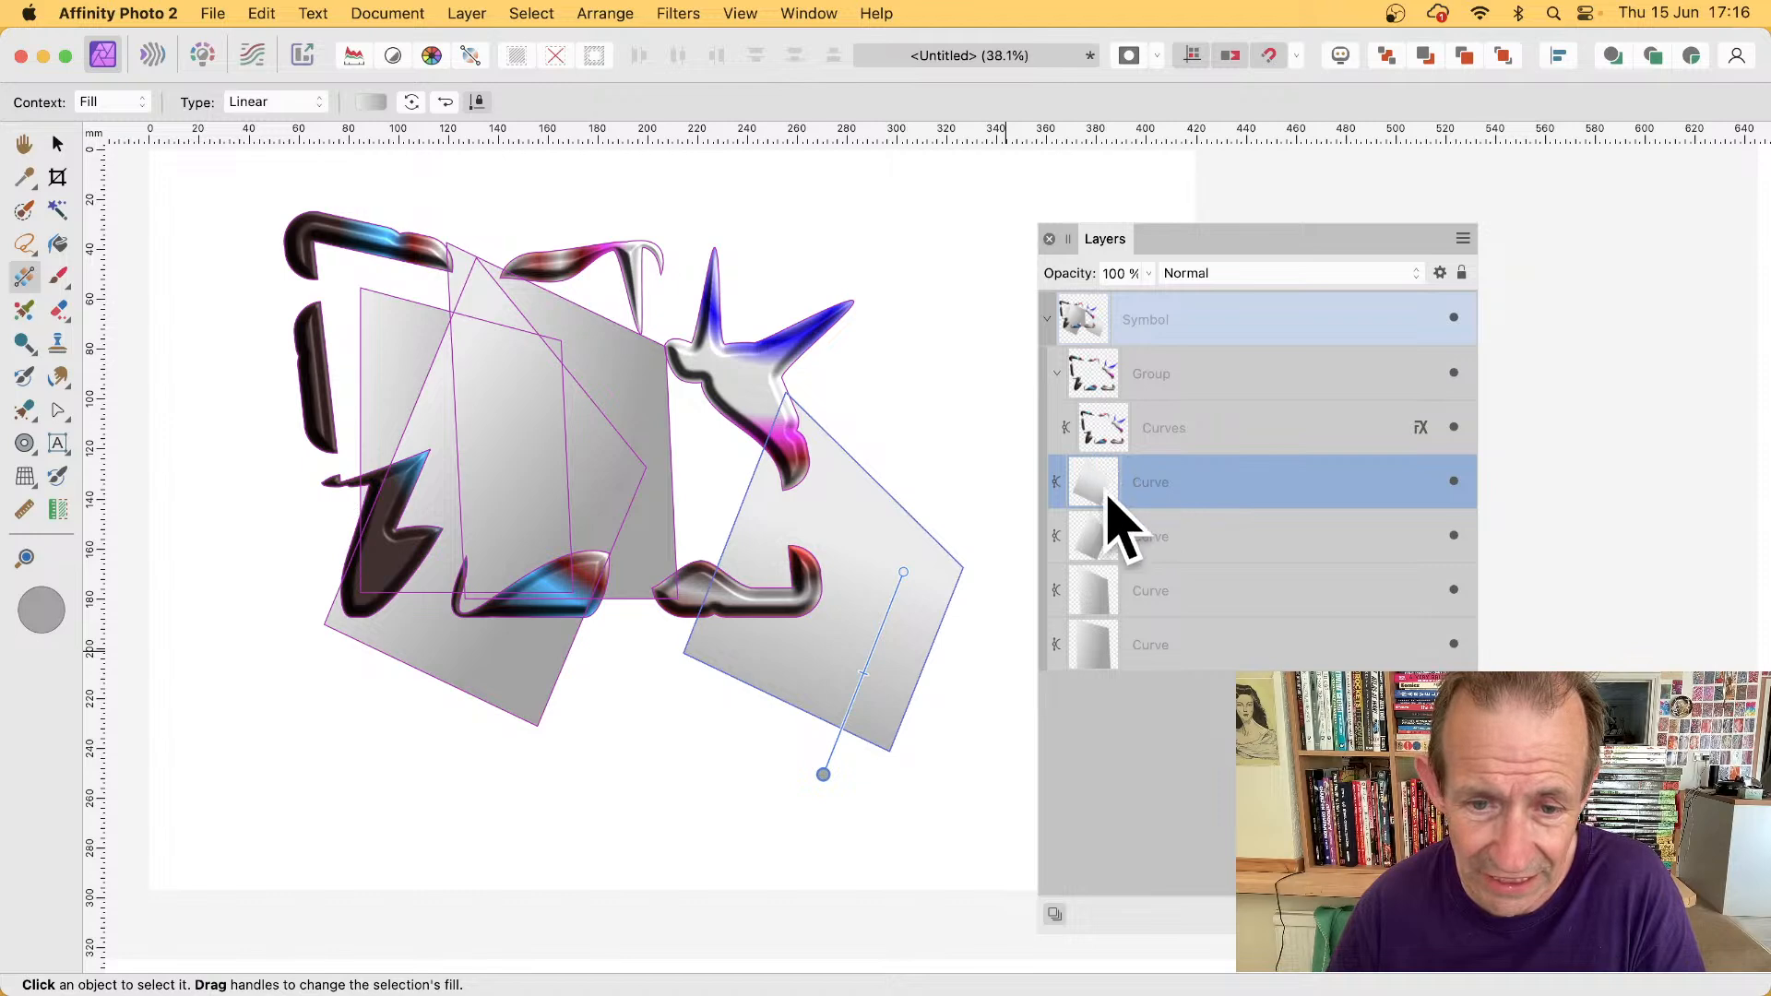
- Apply a rainbow elliptical gradient swatch to the copied curve and move the curve over the right side of the grey shapes
{"action": "left_click", "coordinate": [821, 12]}
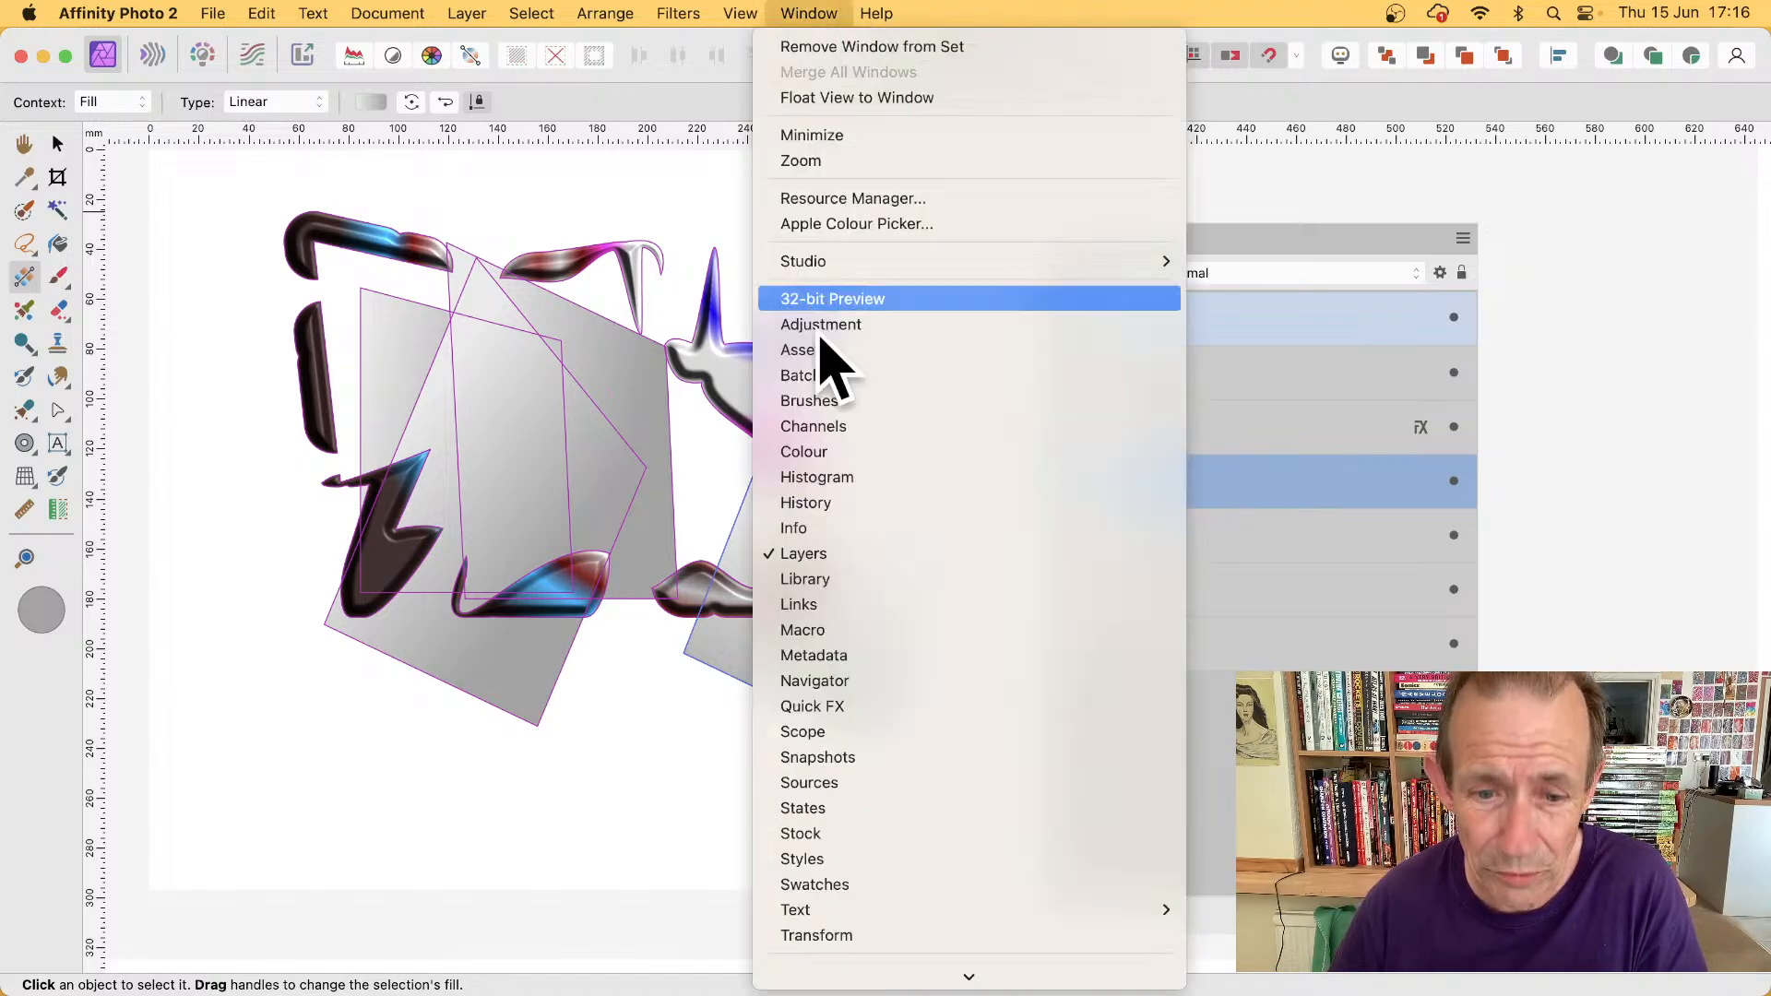
{"action": "left_click", "coordinate": [875, 886]}
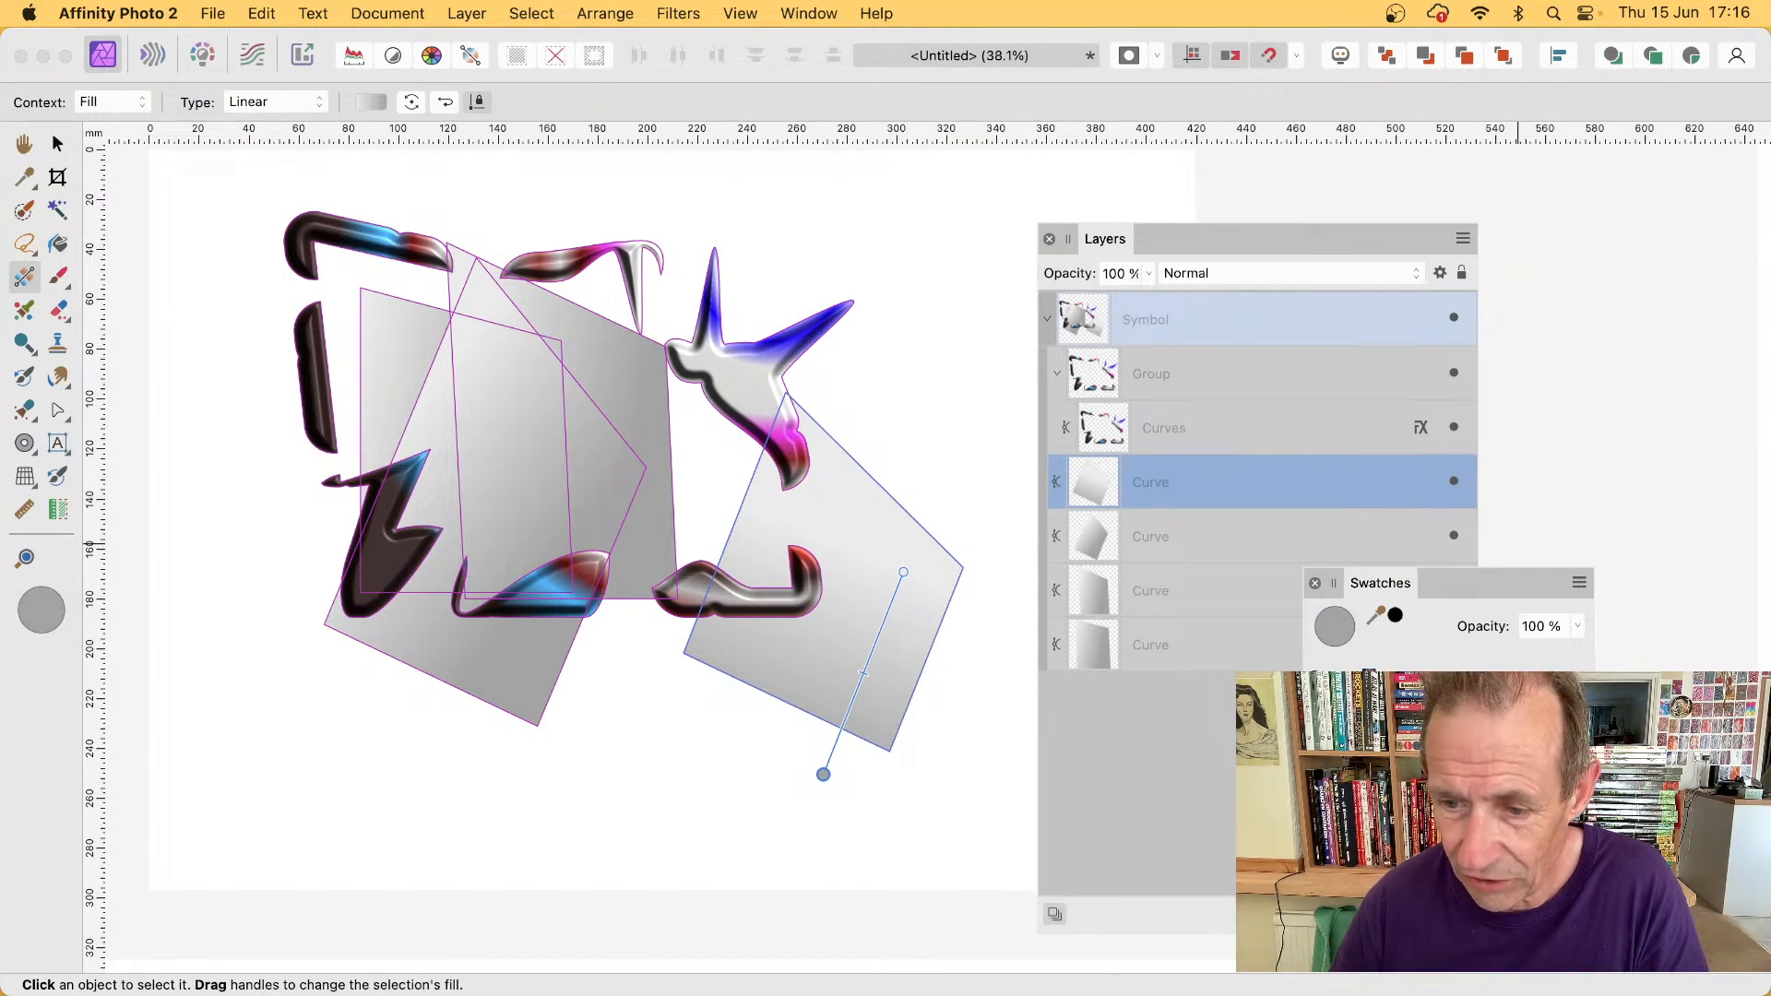
{"action": "left_click", "coordinate": [1357, 738]}
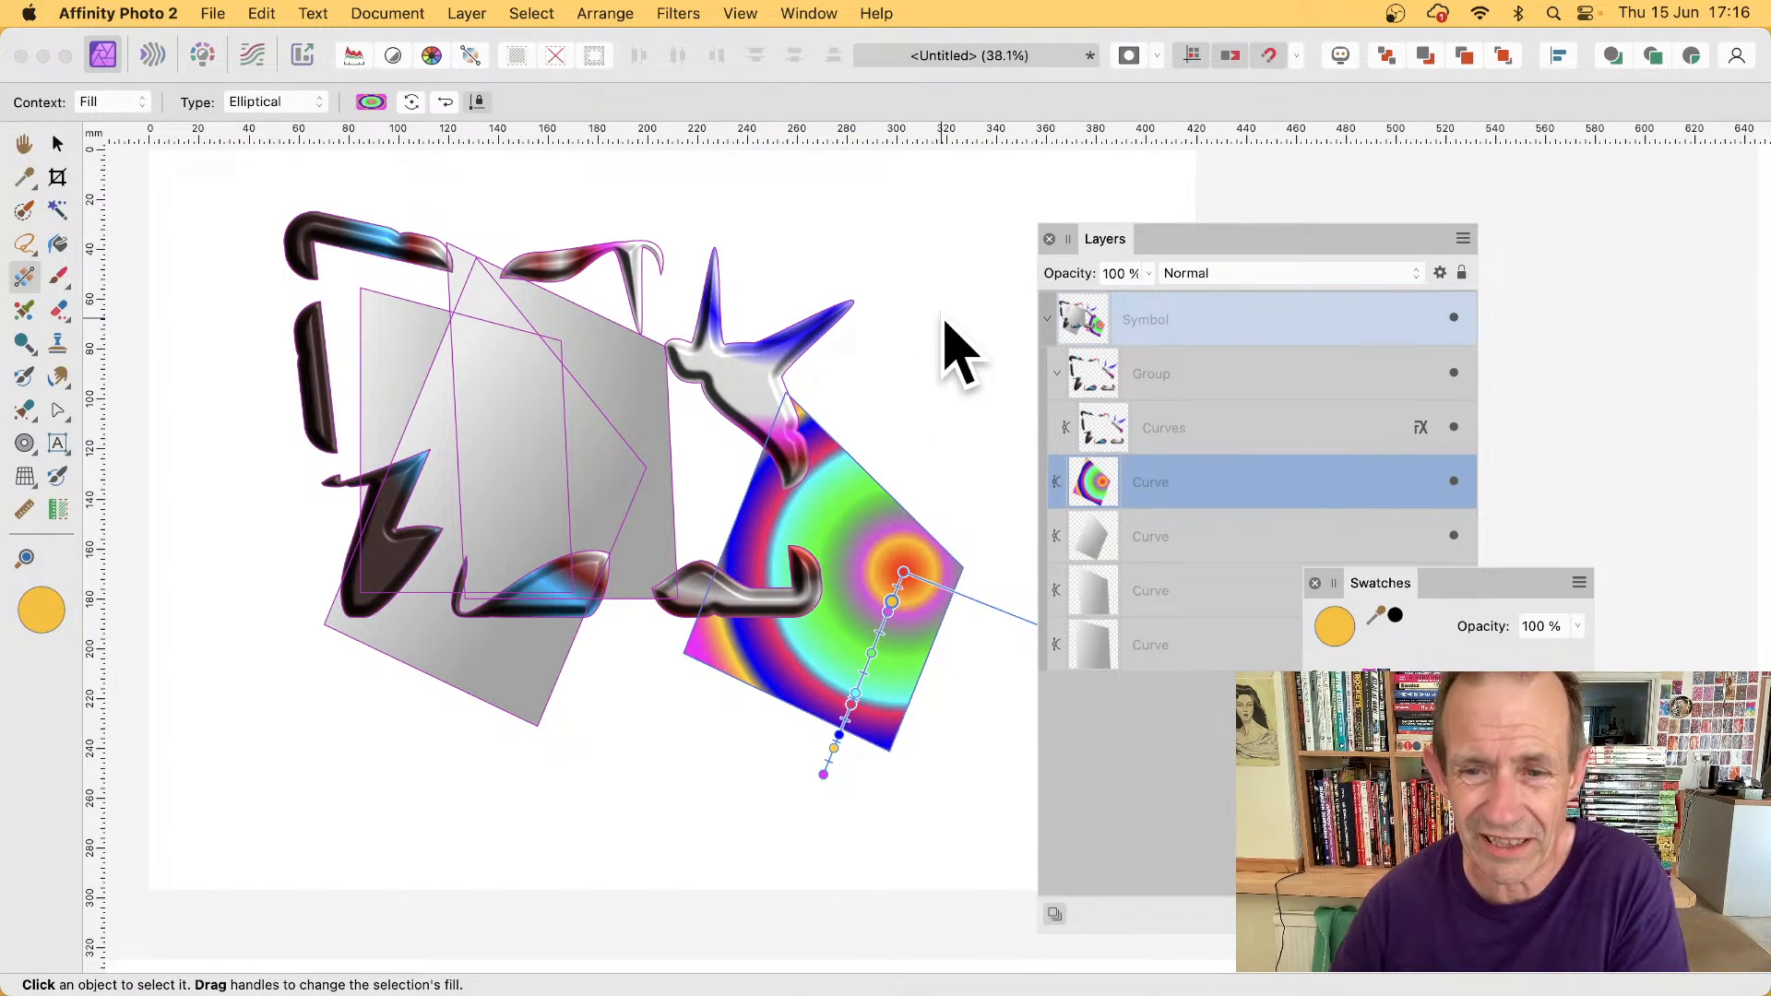
{"action": "left_click", "coordinate": [55, 143]}
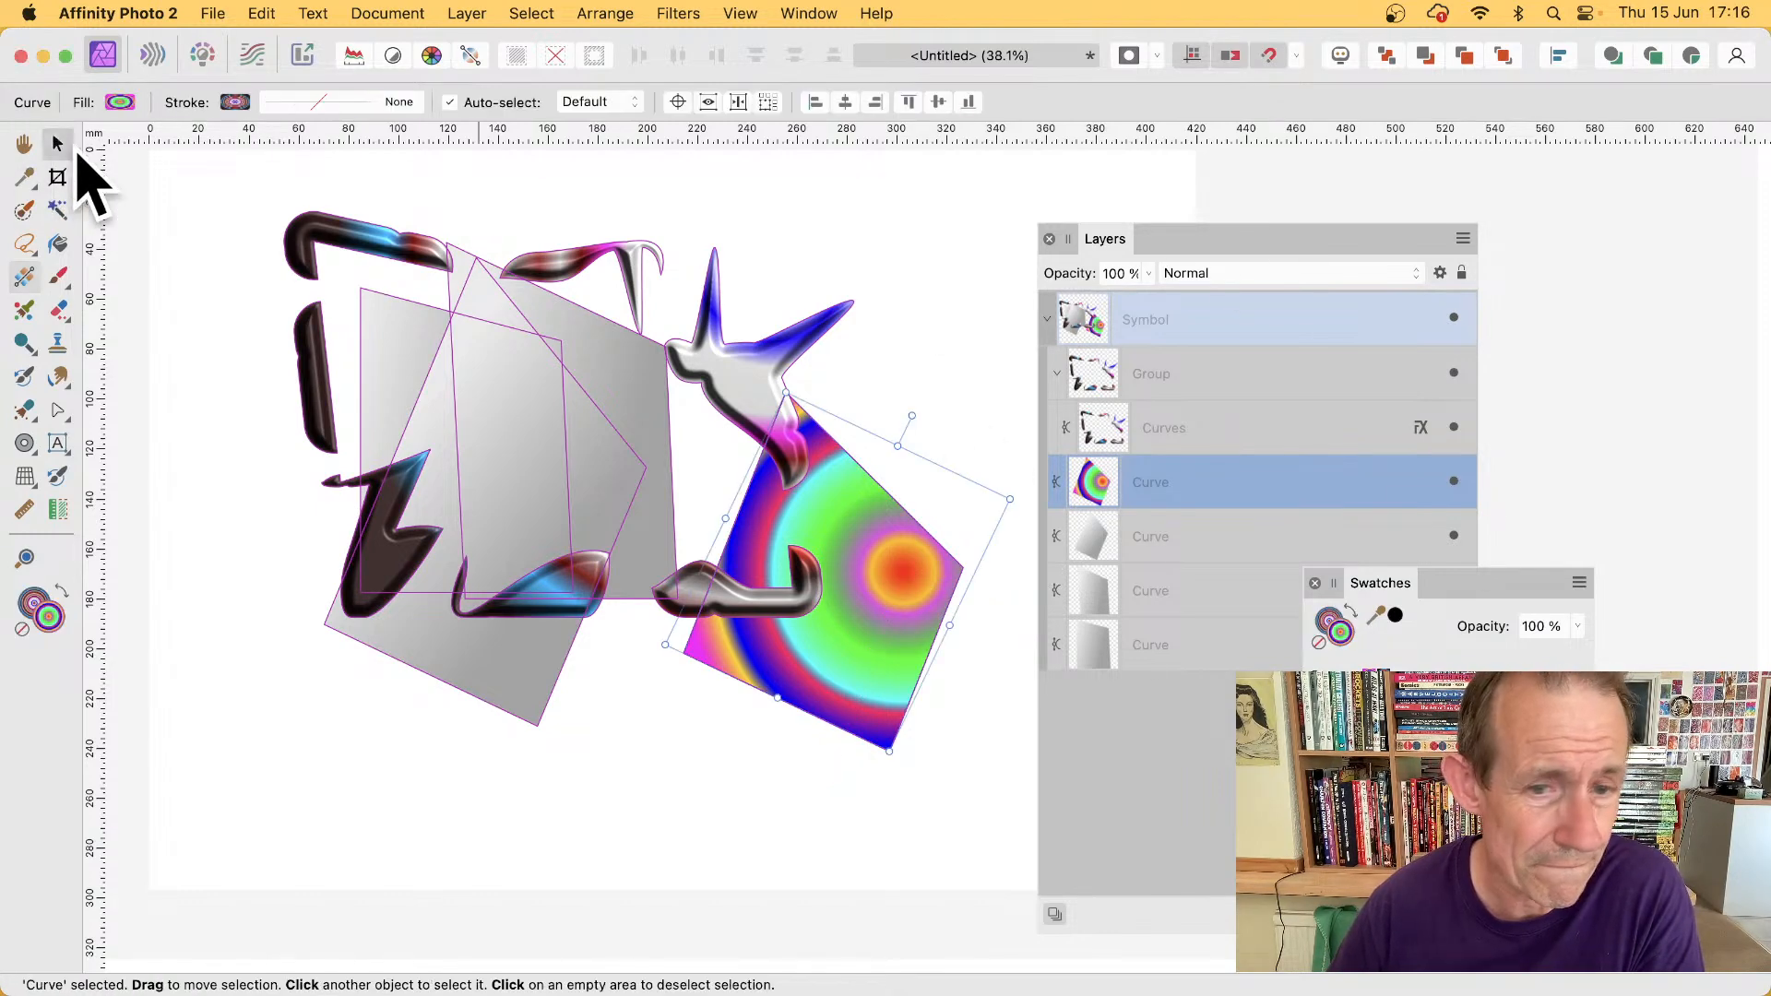
{"action": "left_click_drag", "start_coordinate": [849, 554], "coordinate": [664, 474]}
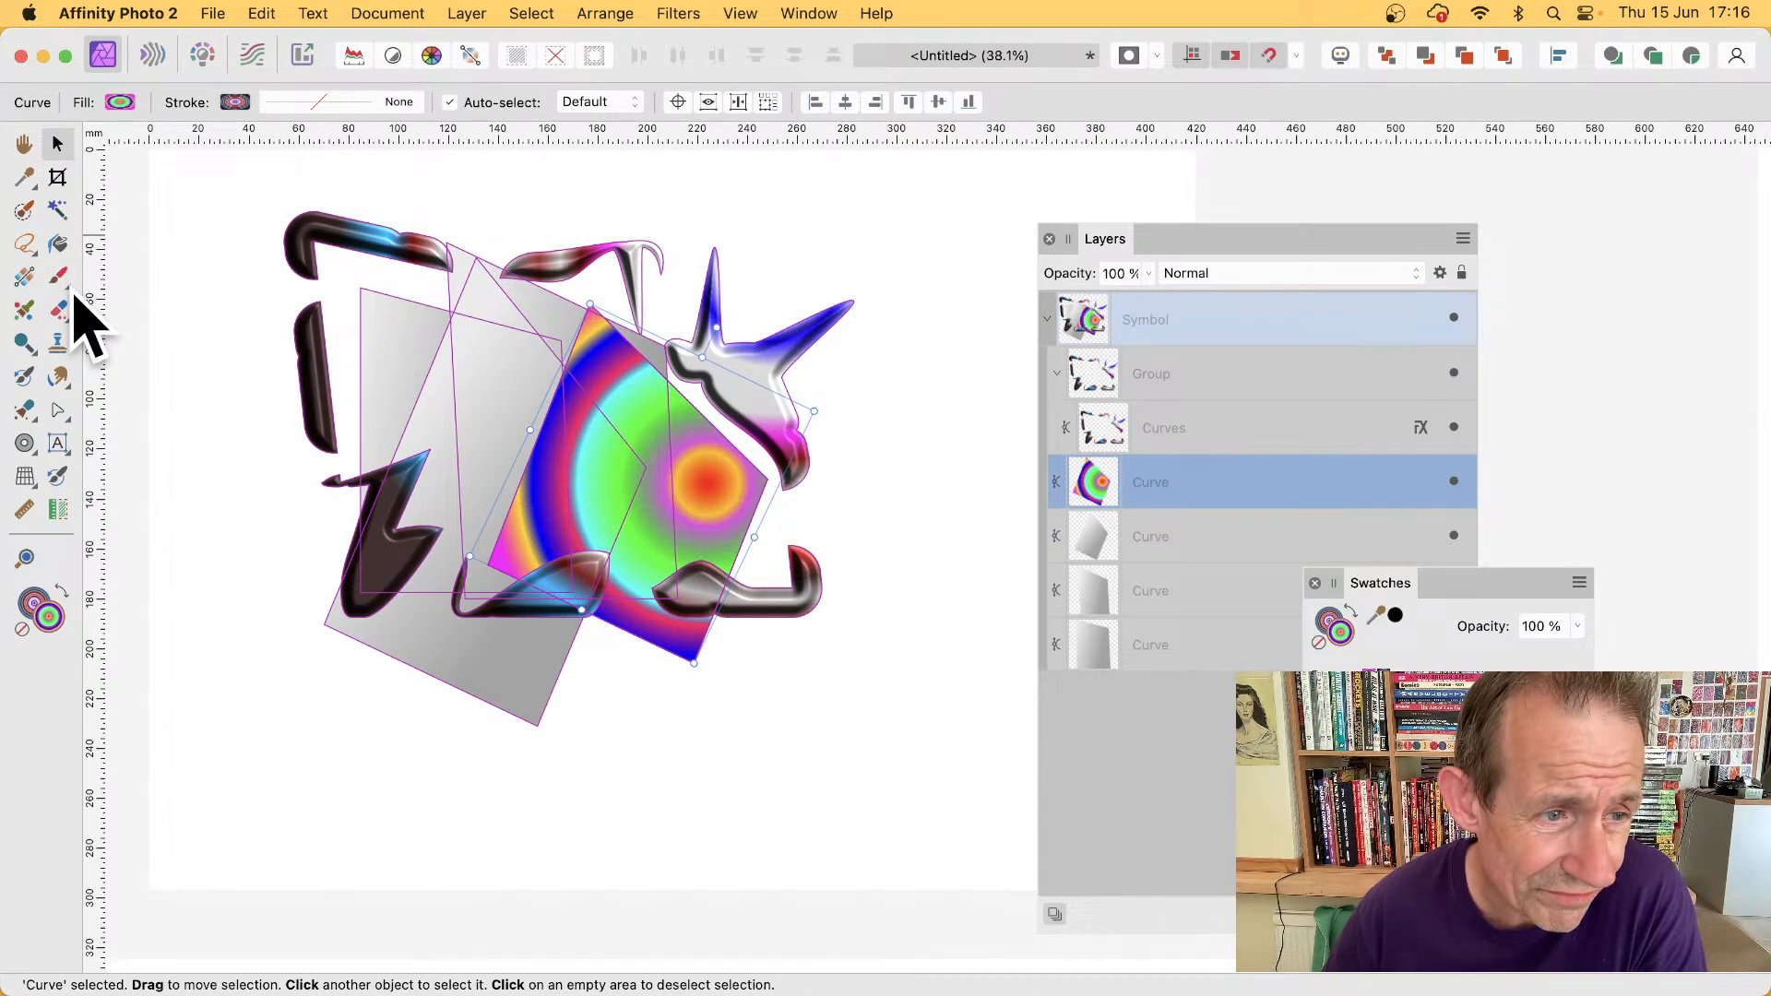
- Reshape the rainbow curve with the Node tool, bulging its right edge outward and pulling its right corner inward
{"action": "left_click_drag", "start_coordinate": [58, 411], "coordinate": [149, 441]}
{"action": "left_click_drag", "start_coordinate": [774, 507], "coordinate": [951, 706]}
{"action": "left_click_drag", "start_coordinate": [768, 480], "coordinate": [626, 556]}
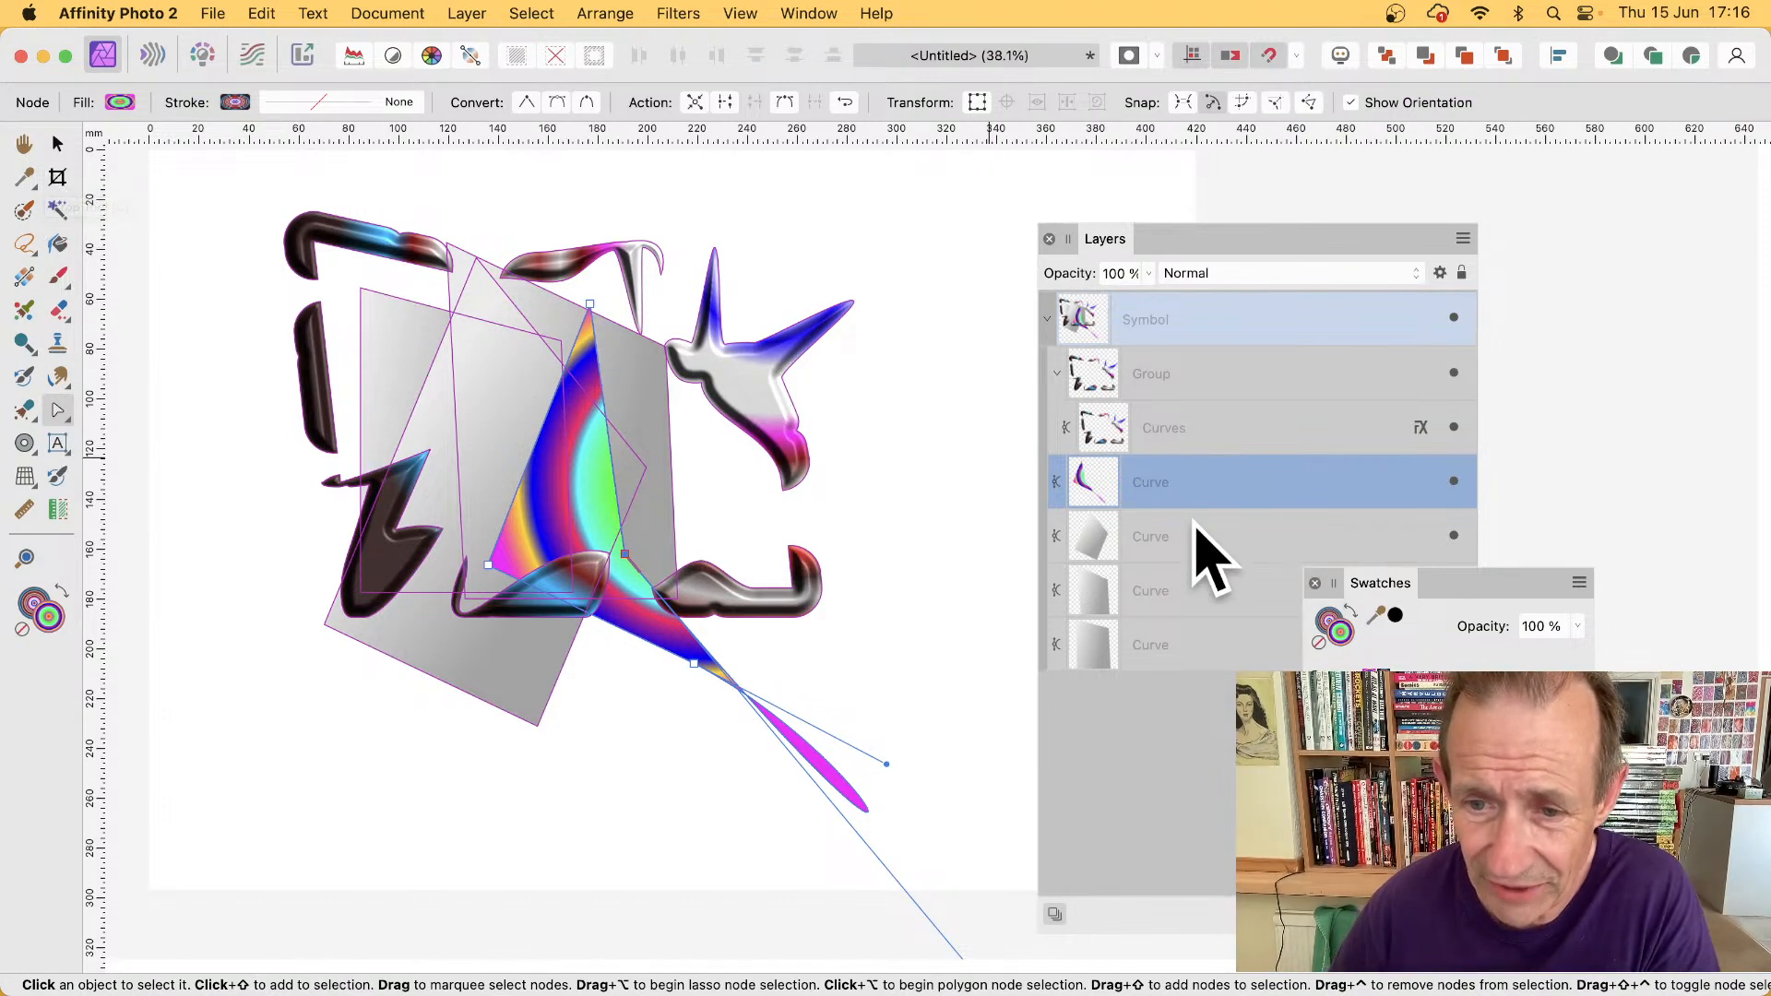
- Add a live Twirl filter to the rainbow curve with an angle of about 600.3° and a radius of 1024 px
{"action": "left_click", "coordinate": [467, 15]}
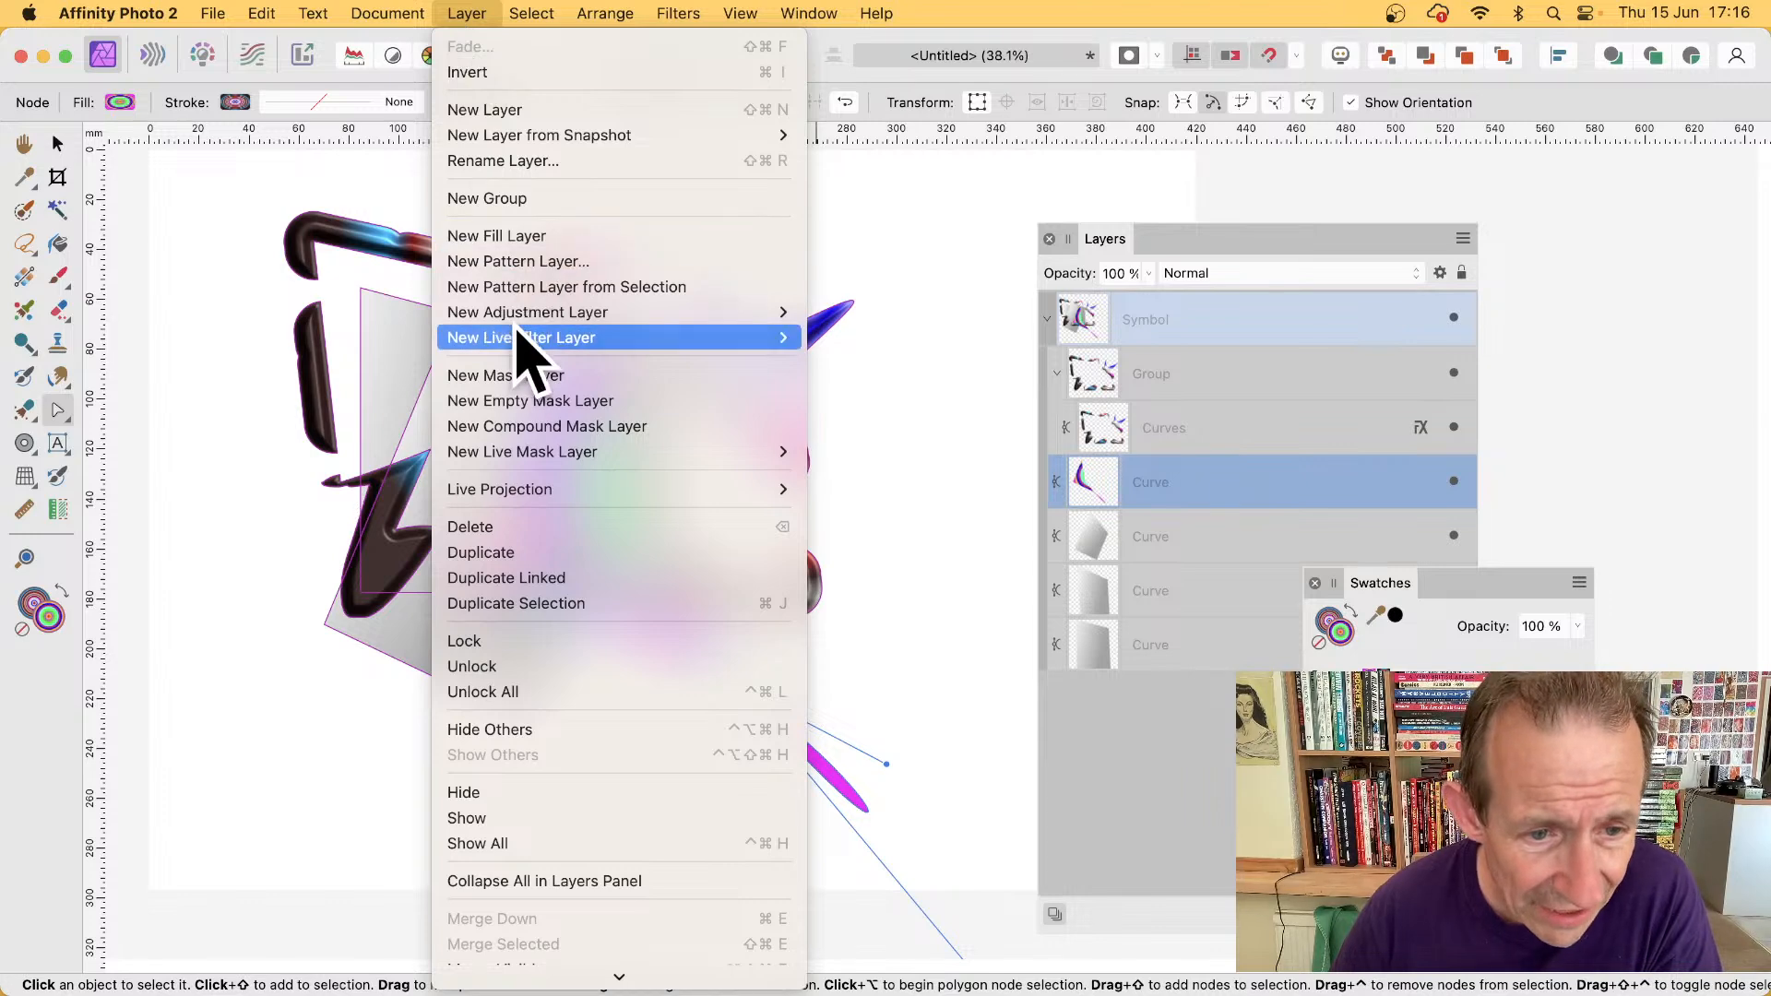
{"action": "mouse_move", "coordinate": [553, 338]}
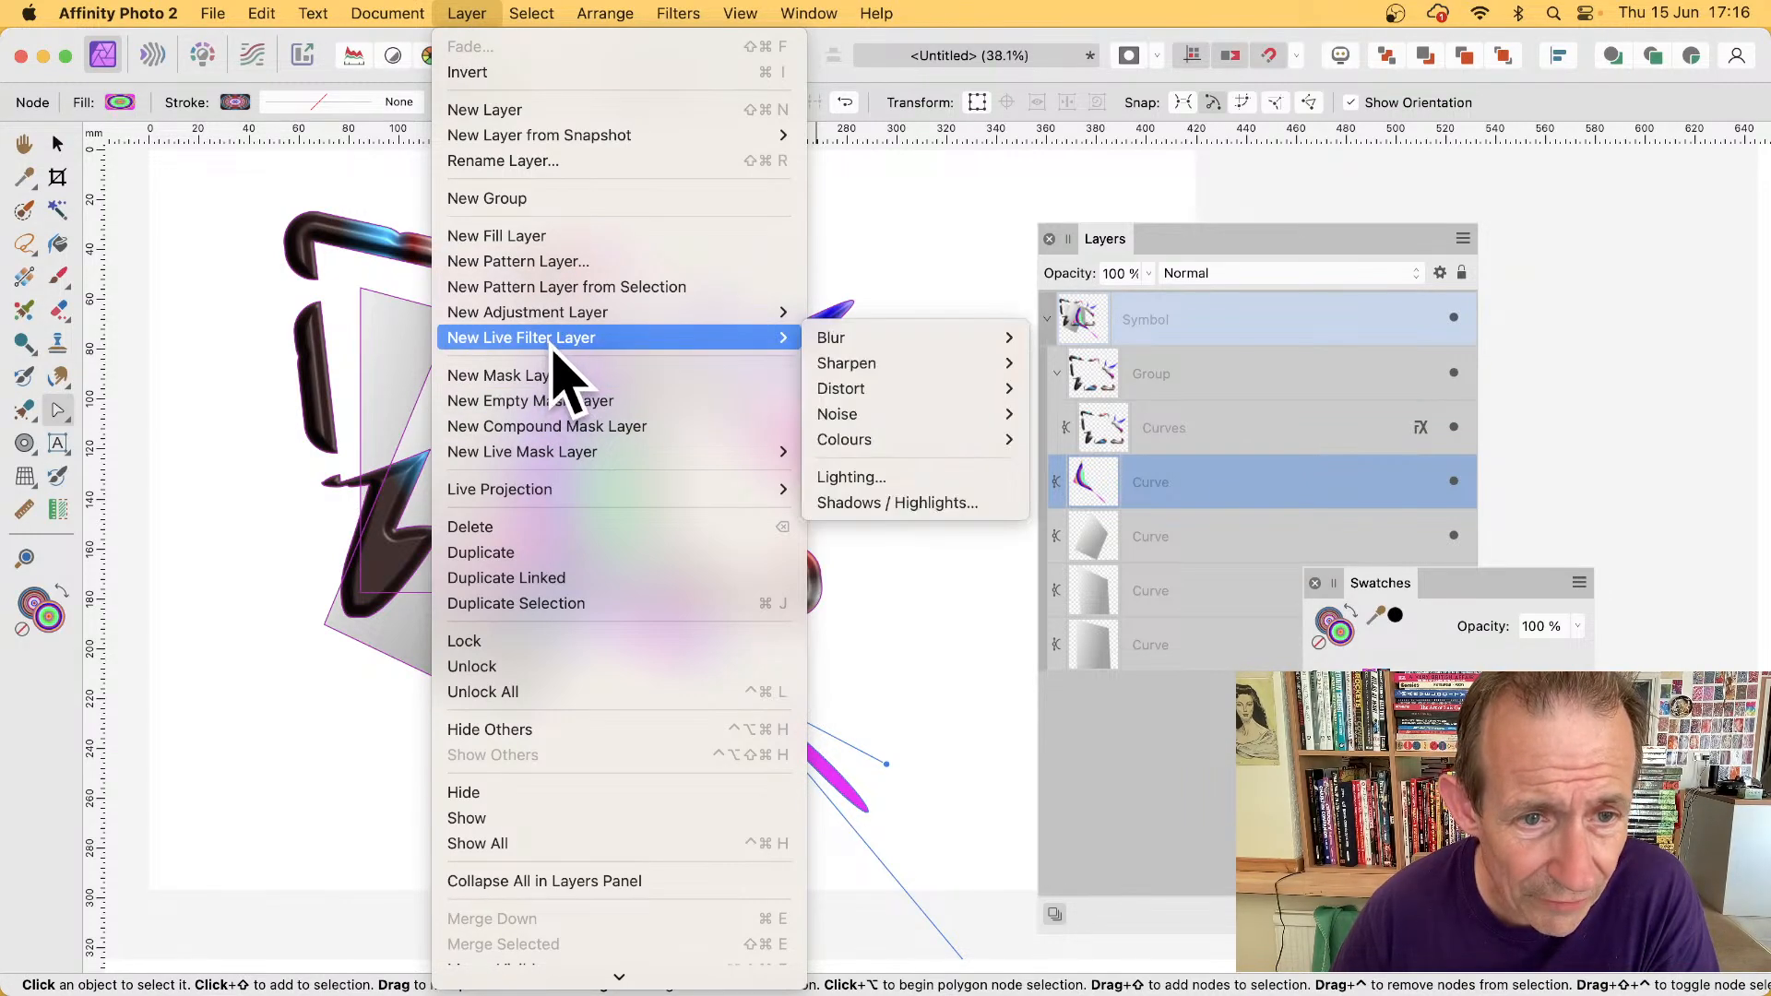
{"action": "mouse_move", "coordinate": [825, 343]}
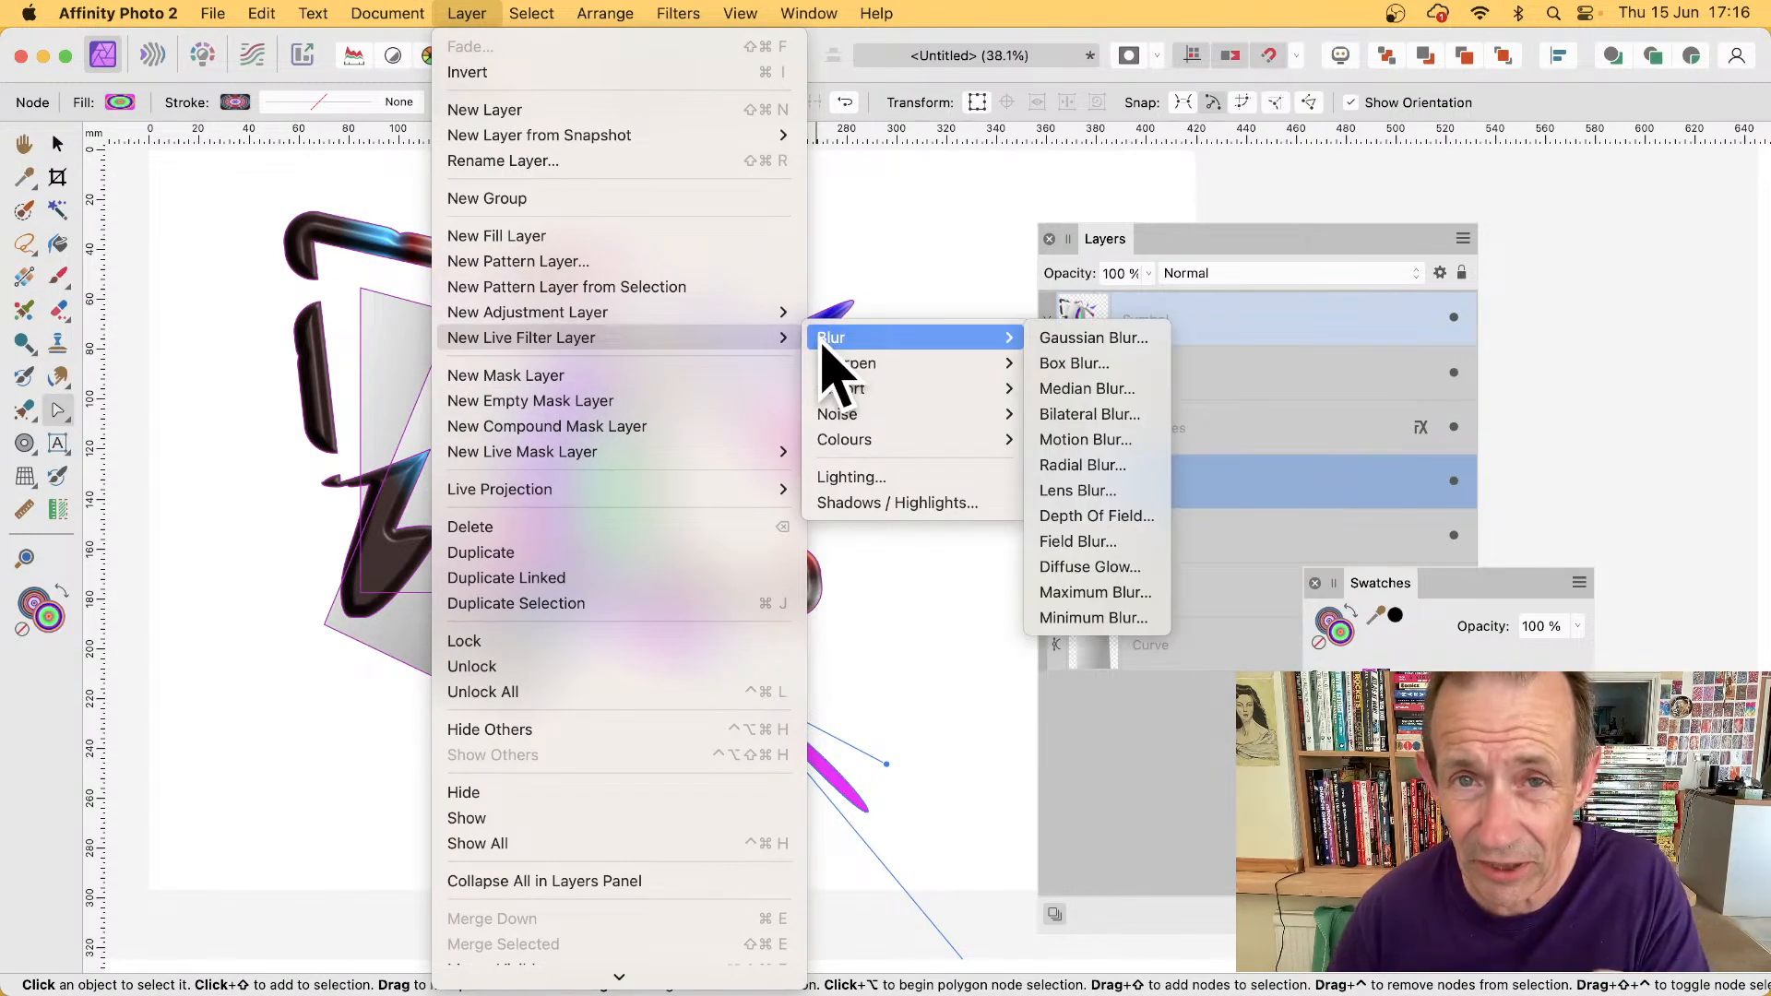
{"action": "mouse_move", "coordinate": [890, 391]}
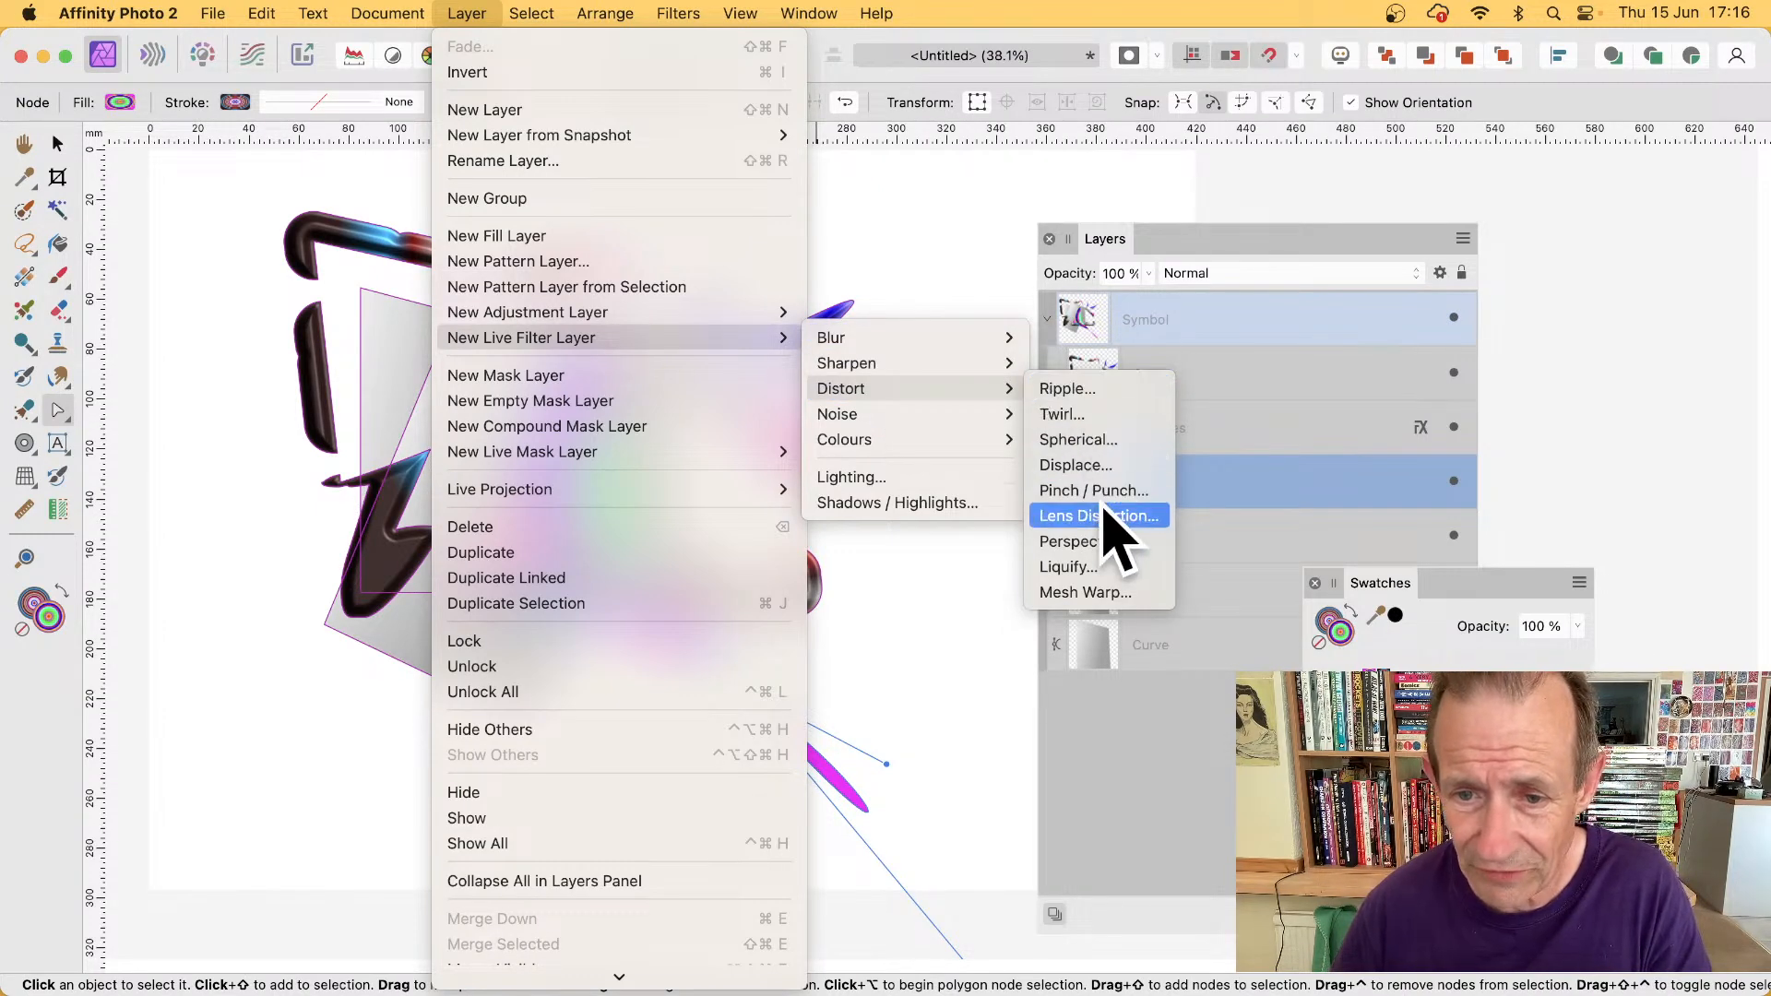
{"action": "left_click", "coordinate": [1075, 414]}
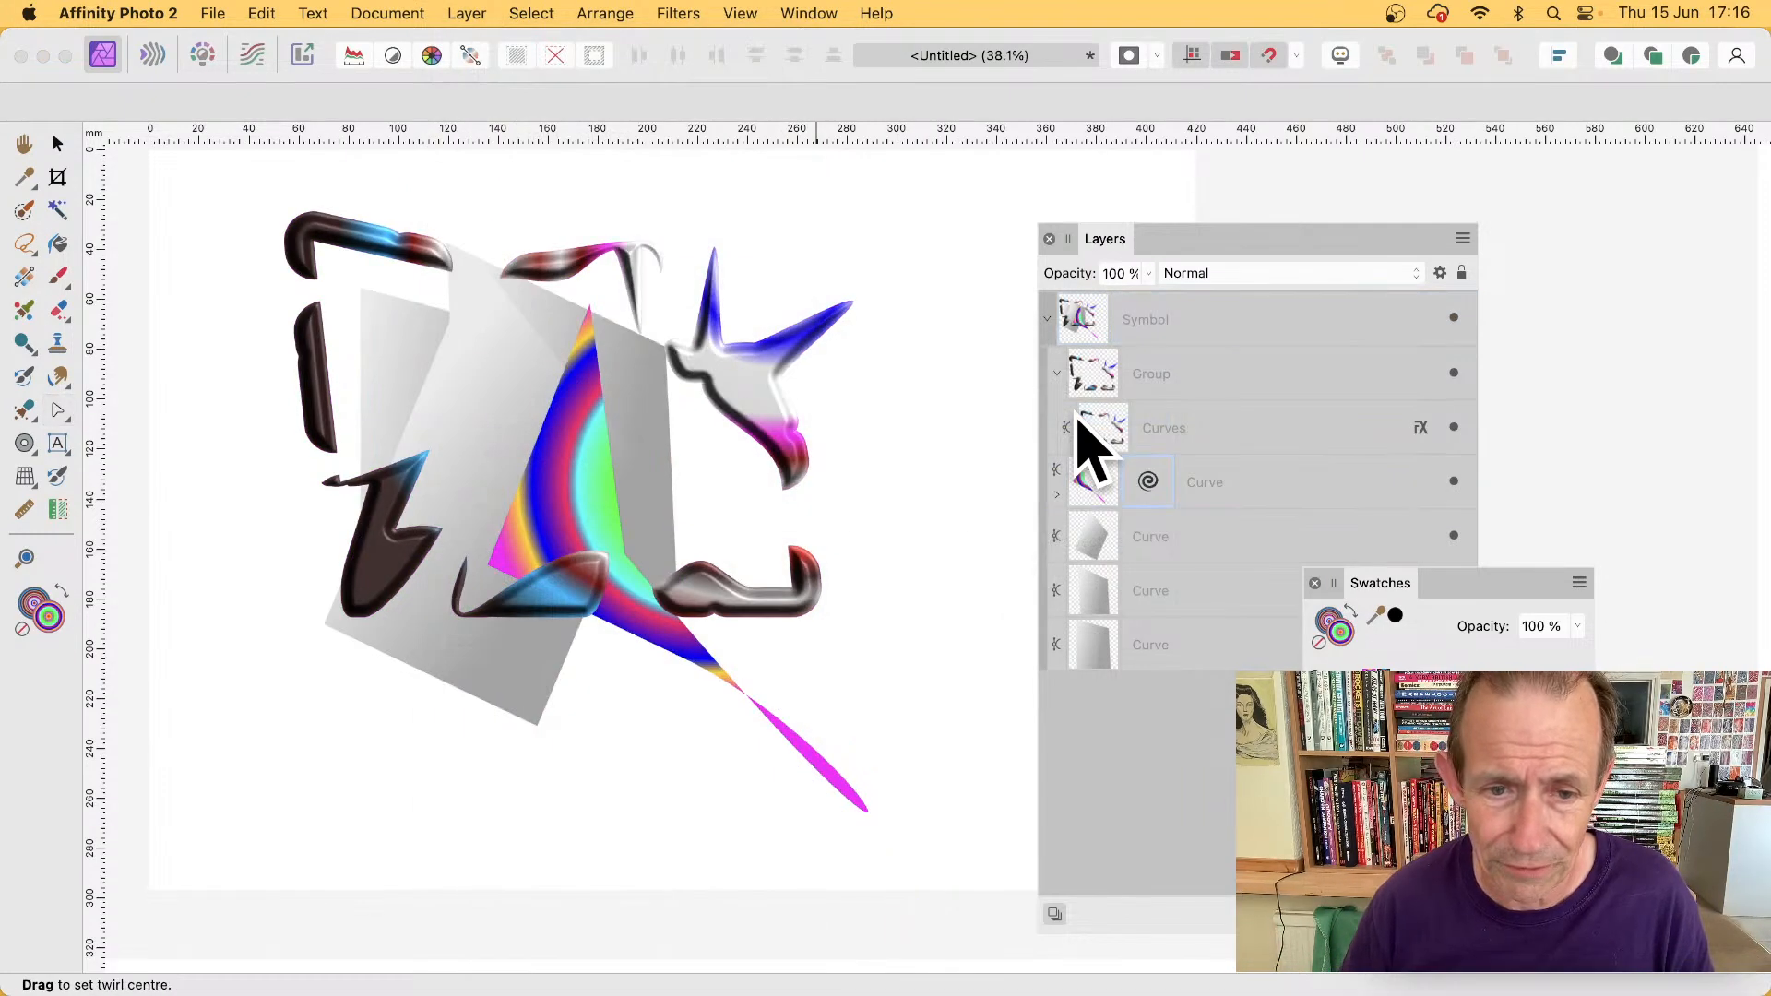
{"action": "left_click_drag", "start_coordinate": [789, 476], "coordinate": [946, 510]}
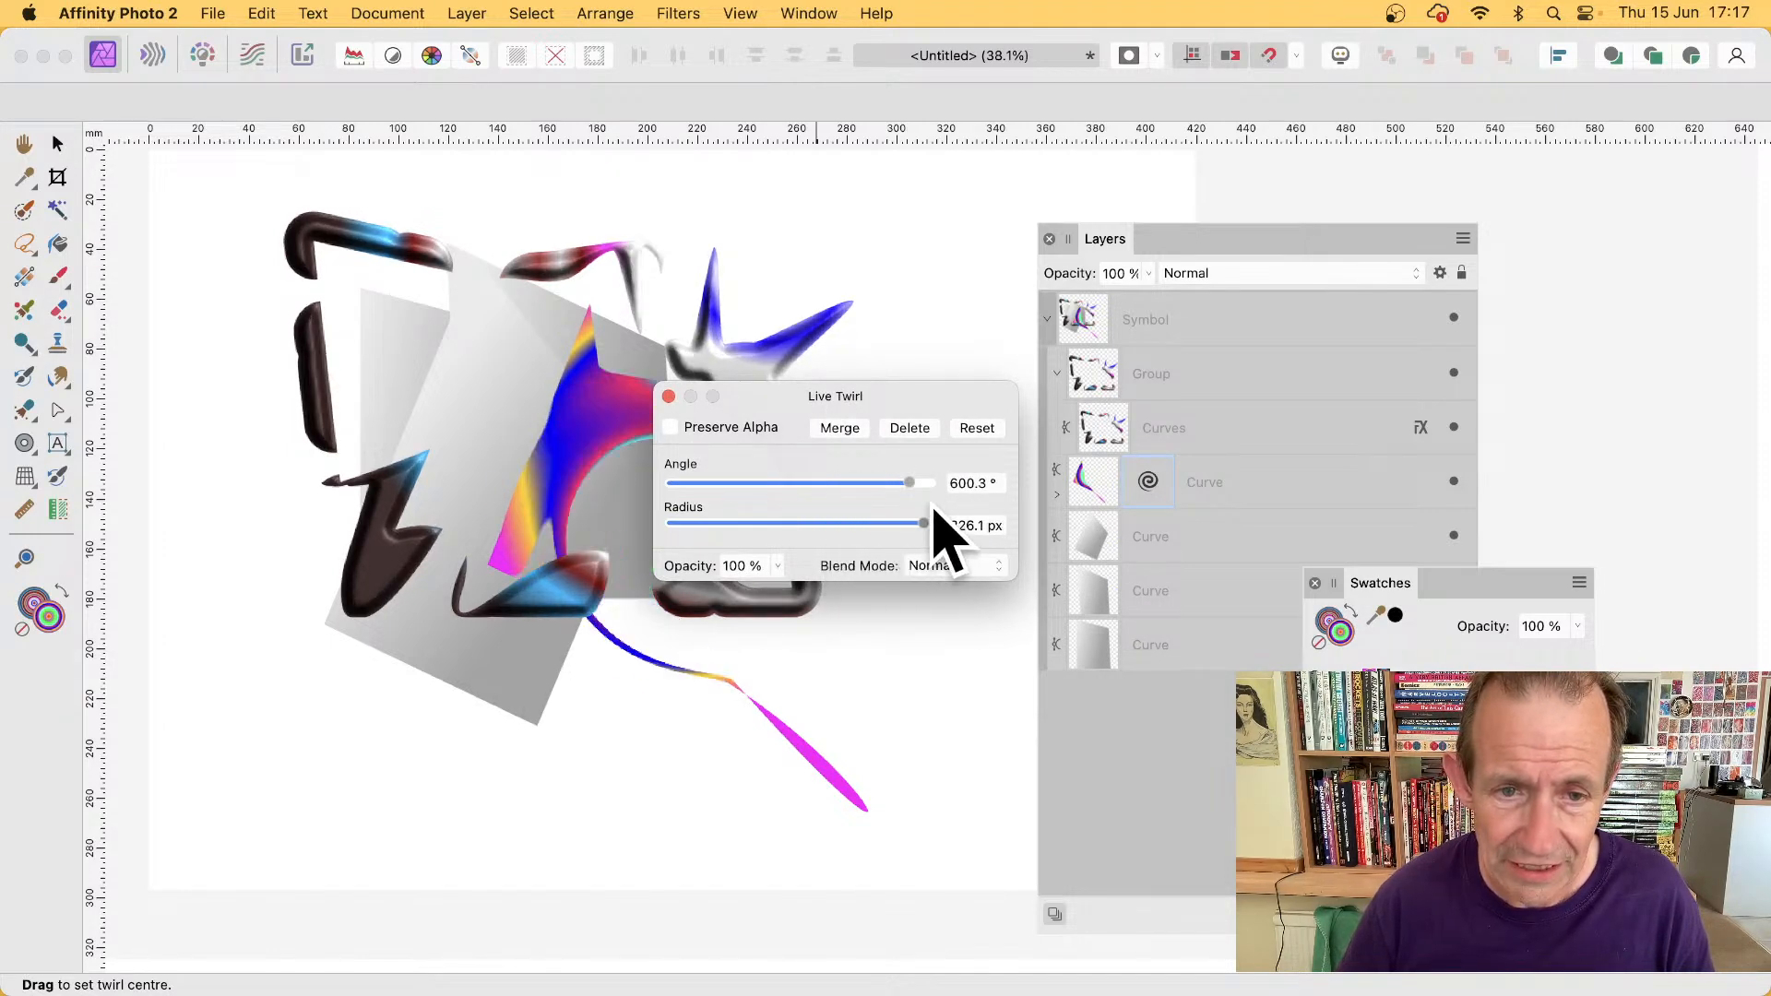
- Set the Twirl centre near the lower left part of the rainbow curve so it winds into a spiral
{"action": "left_click_drag", "start_coordinate": [835, 398], "coordinate": [1144, 387]}
{"action": "left_click_drag", "start_coordinate": [690, 377], "coordinate": [527, 530]}
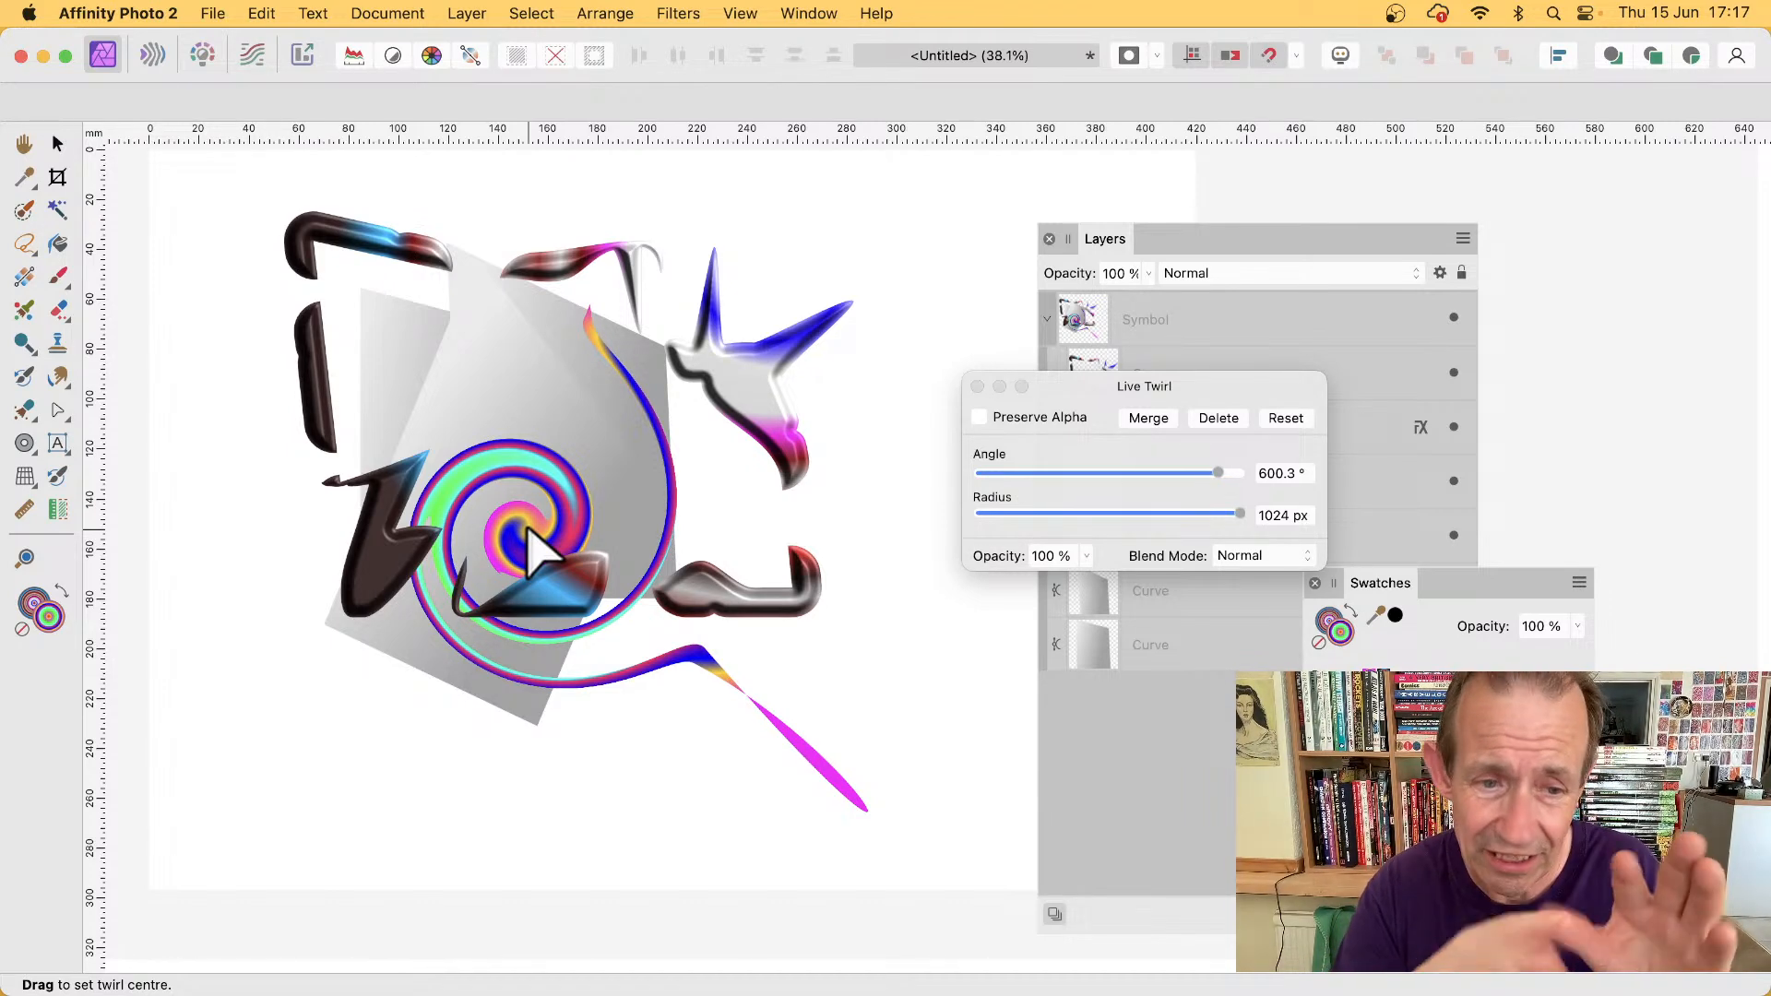
{"action": "left_click", "coordinate": [977, 387]}
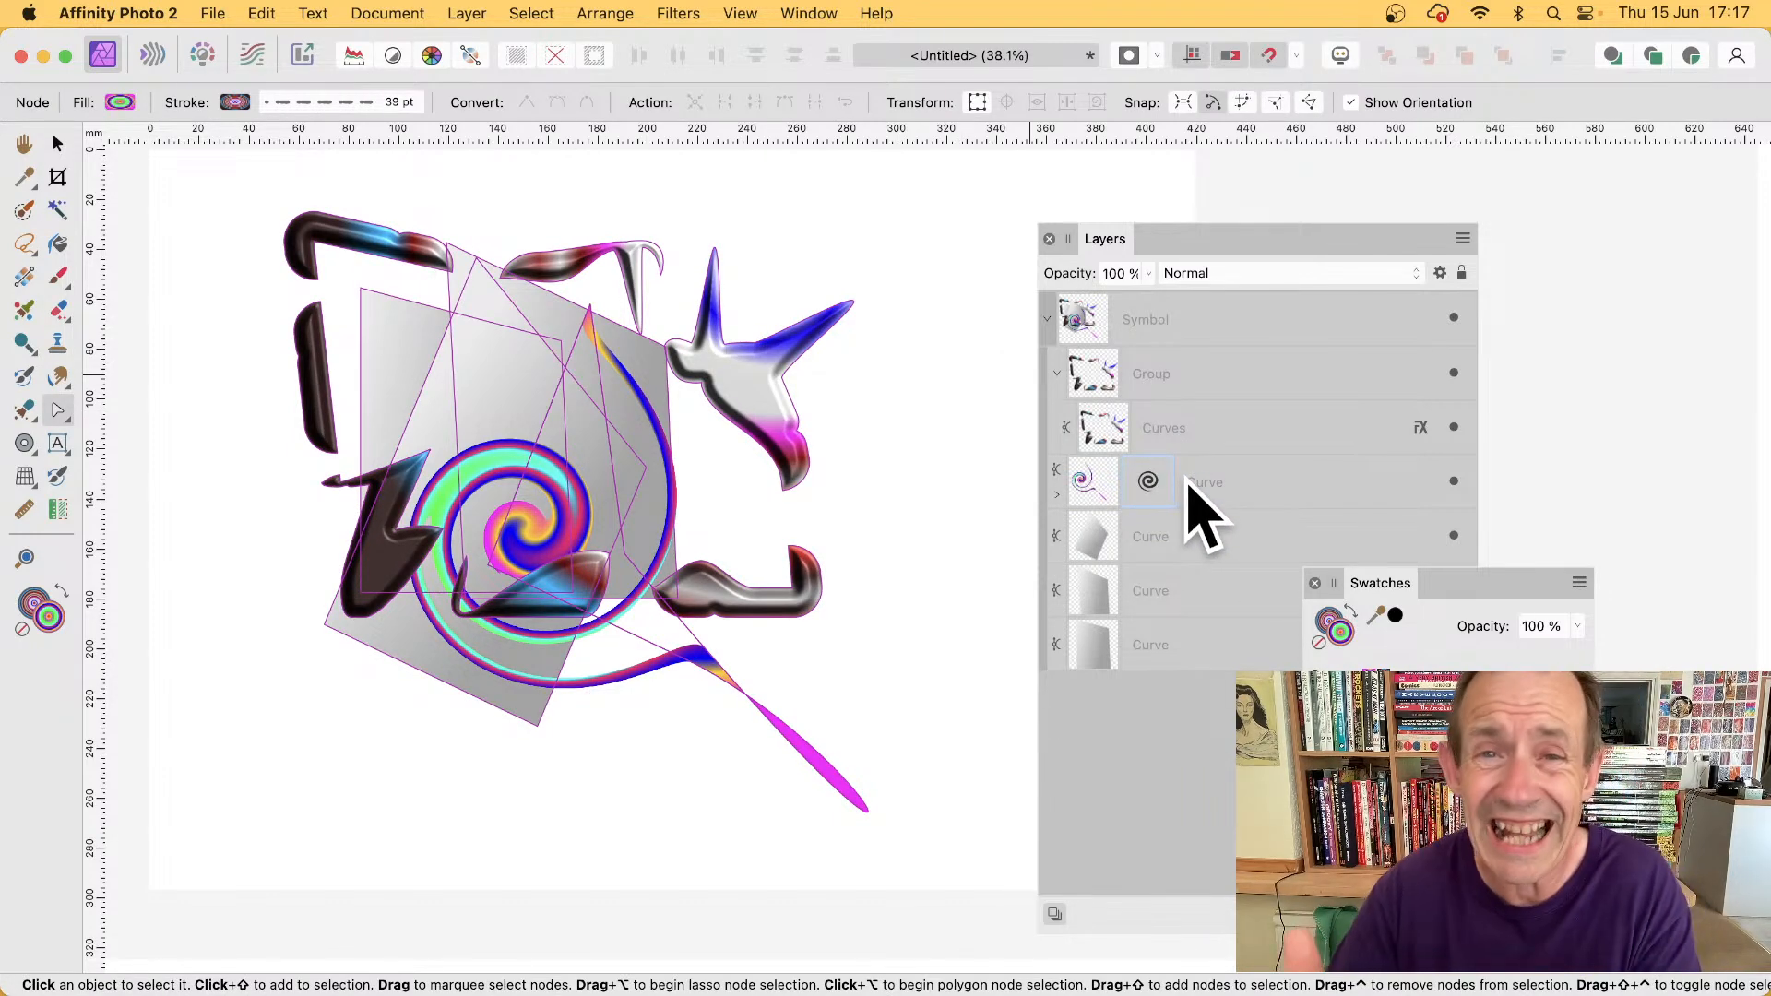
- Expand the rainbow curve's Twirl filter, reopen its settings, and move the twirl centre further down and slightly left
{"action": "left_click", "coordinate": [1058, 495]}
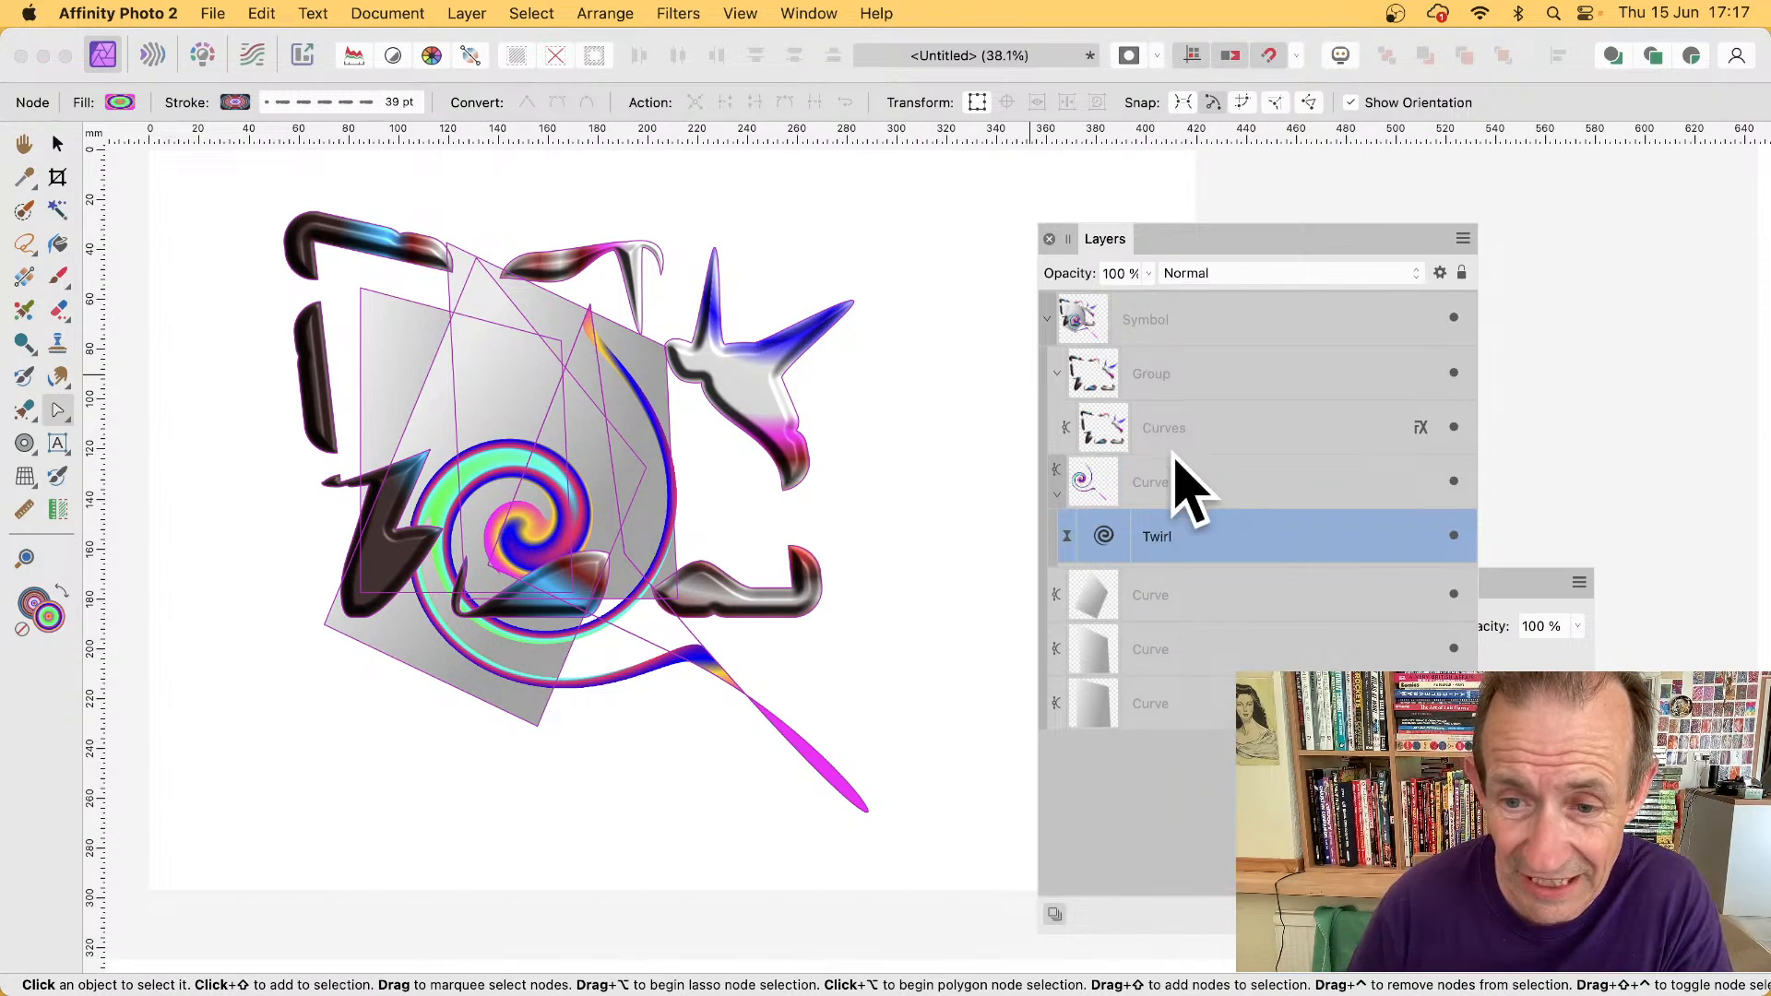
{"action": "left_click", "coordinate": [1189, 497]}
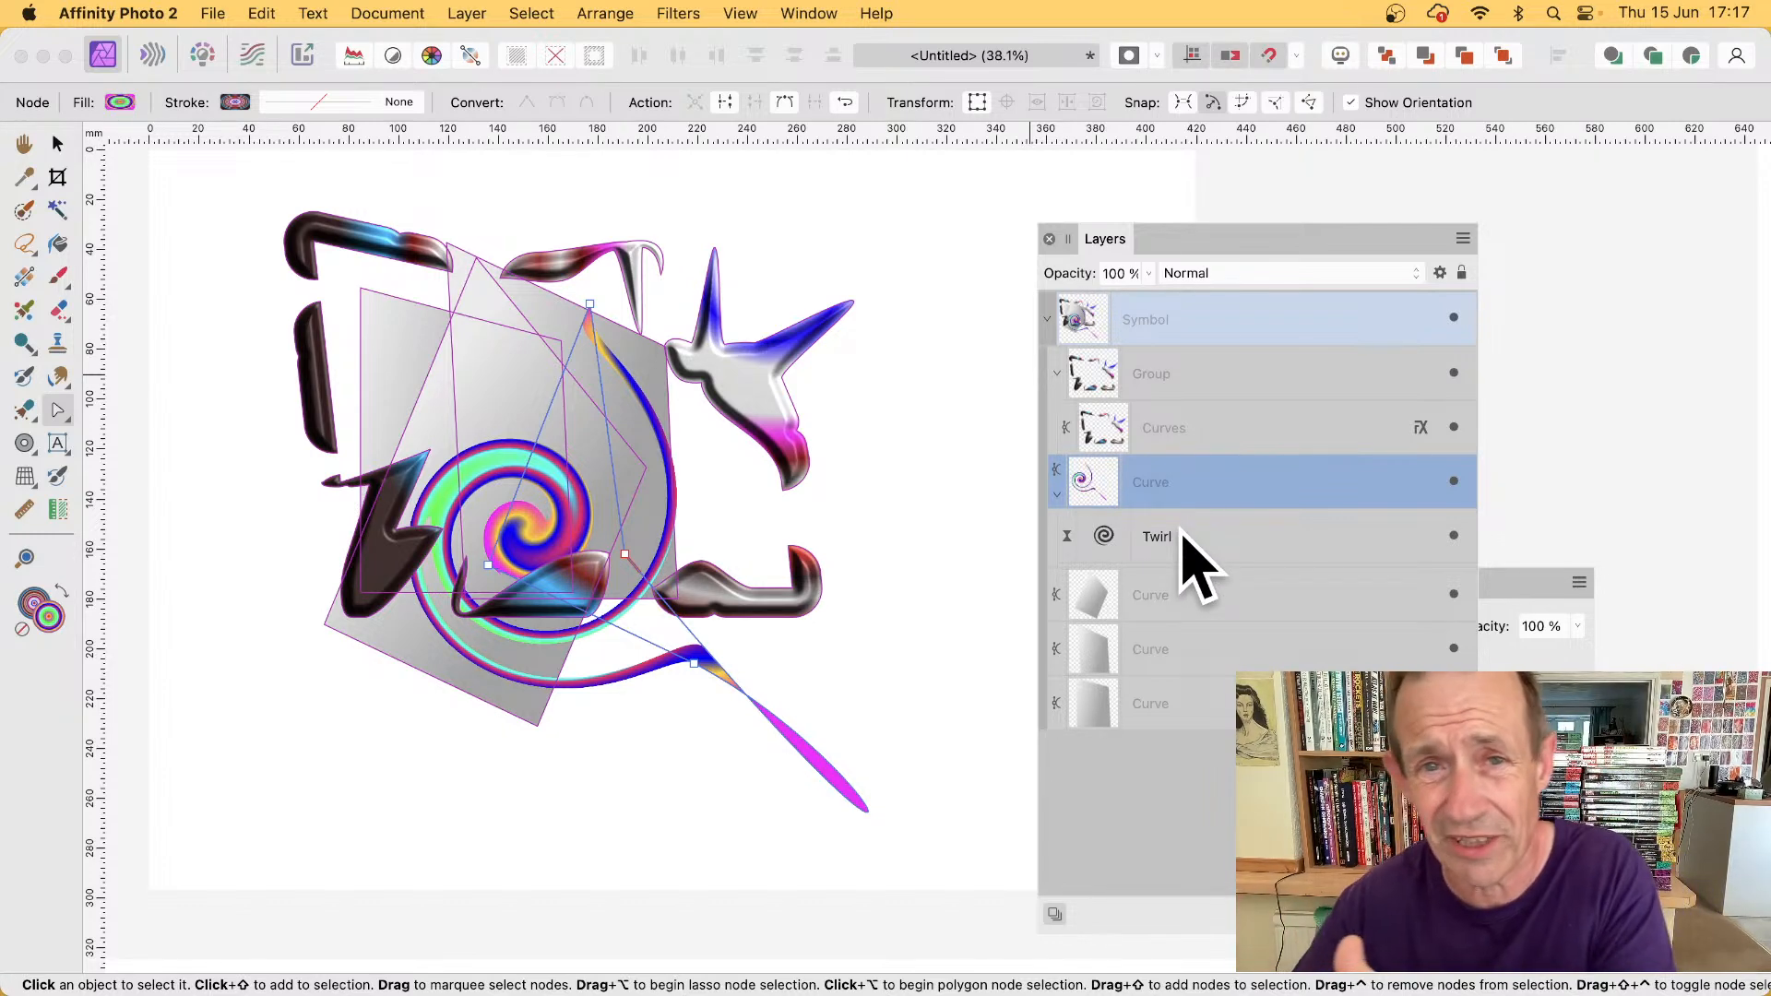
{"action": "left_click", "coordinate": [1104, 541]}
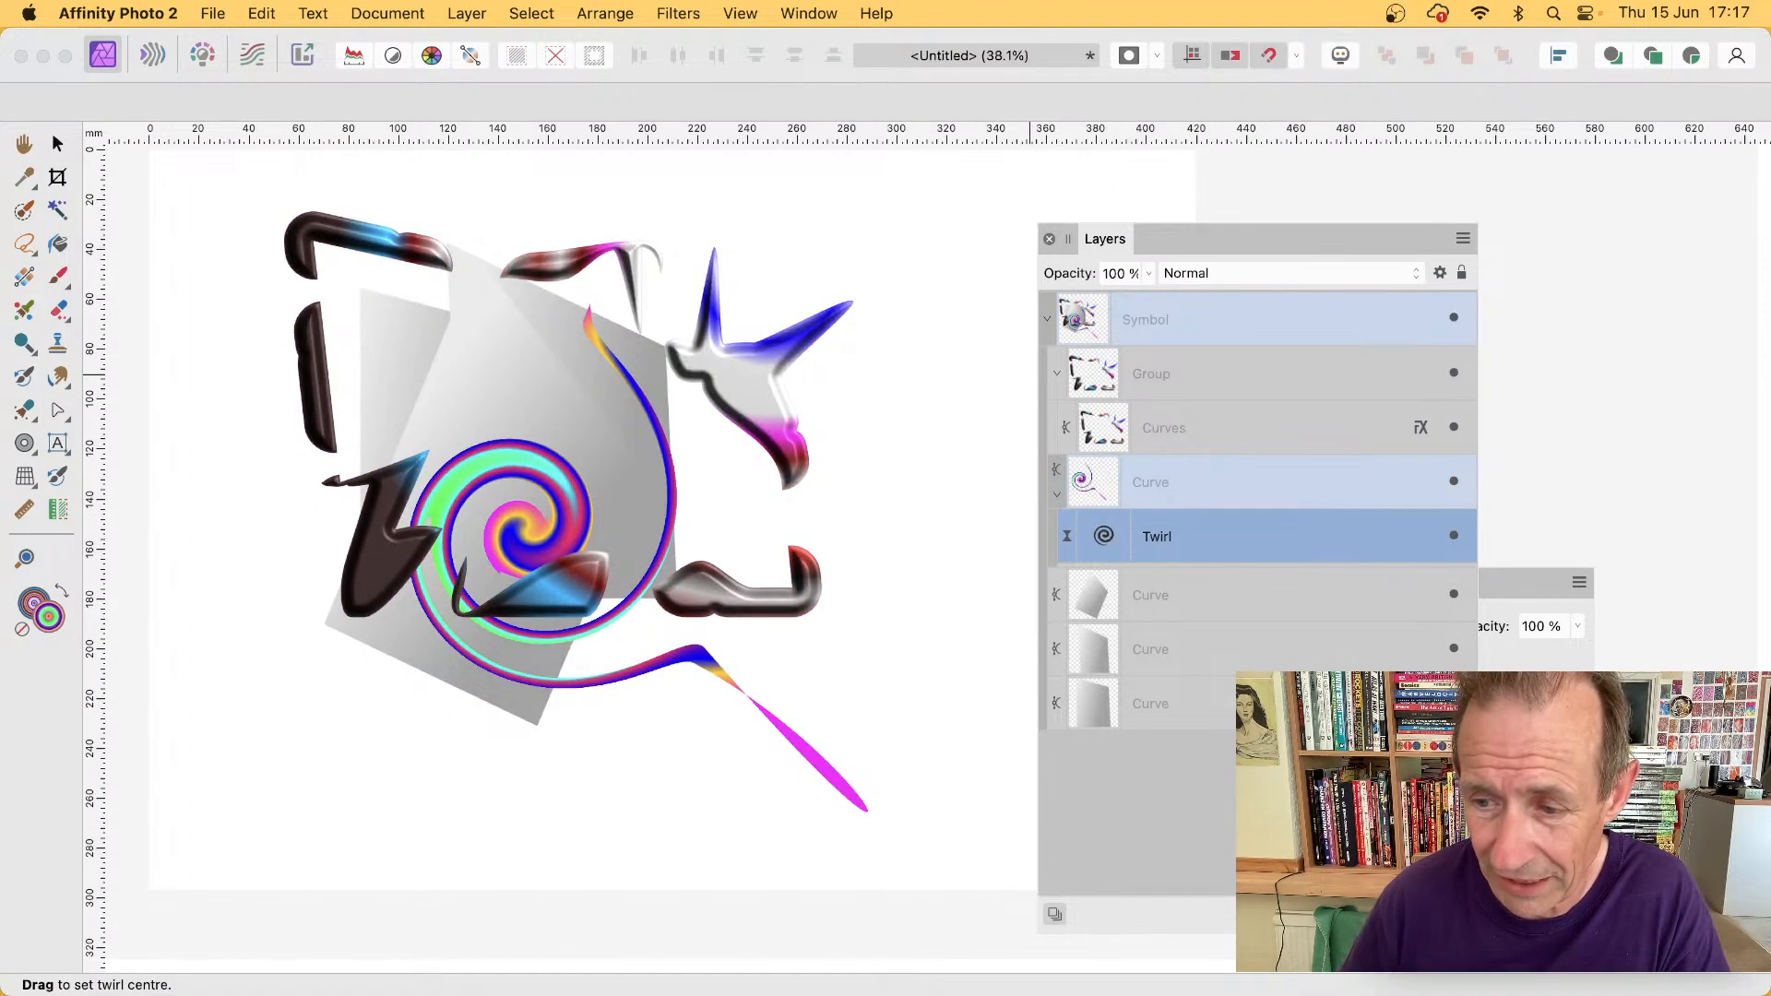
{"action": "left_click_drag", "start_coordinate": [591, 454], "coordinate": [483, 640]}
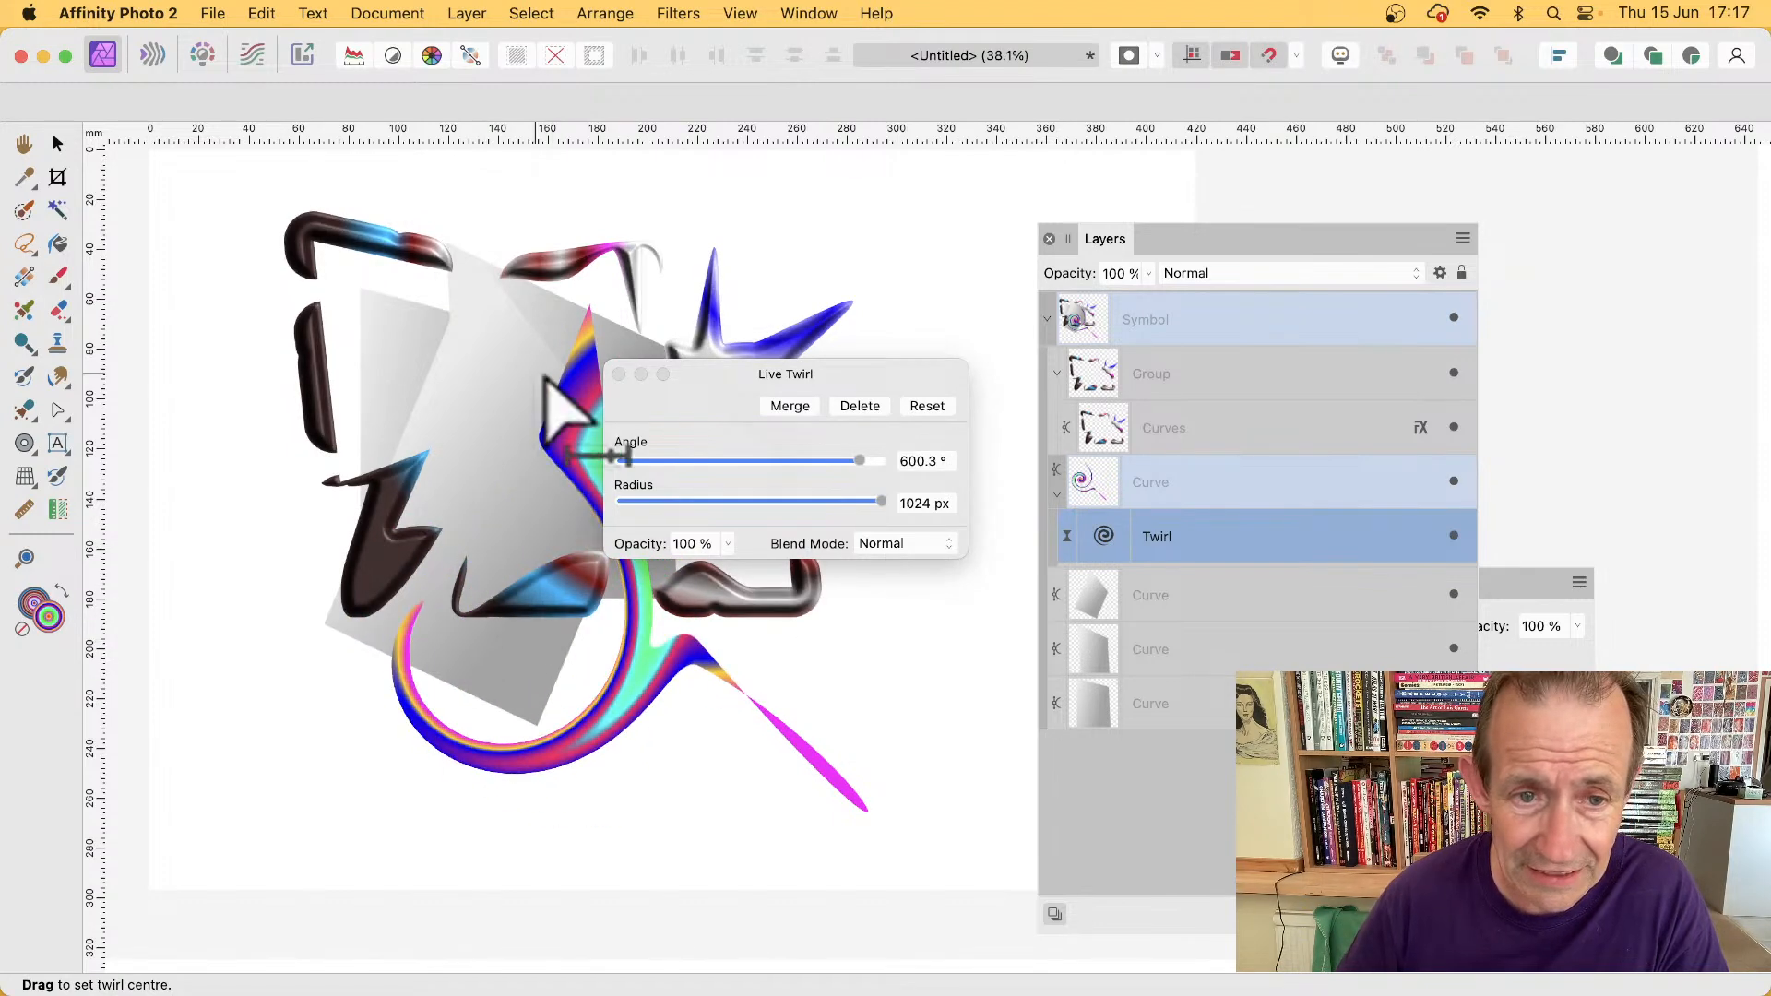
{"action": "left_click", "coordinate": [618, 373]}
- Duplicate the twirled rainbow curve and move the copy's Twirl centre to below the right part of the artwork
{"action": "left_click", "coordinate": [1158, 489]}
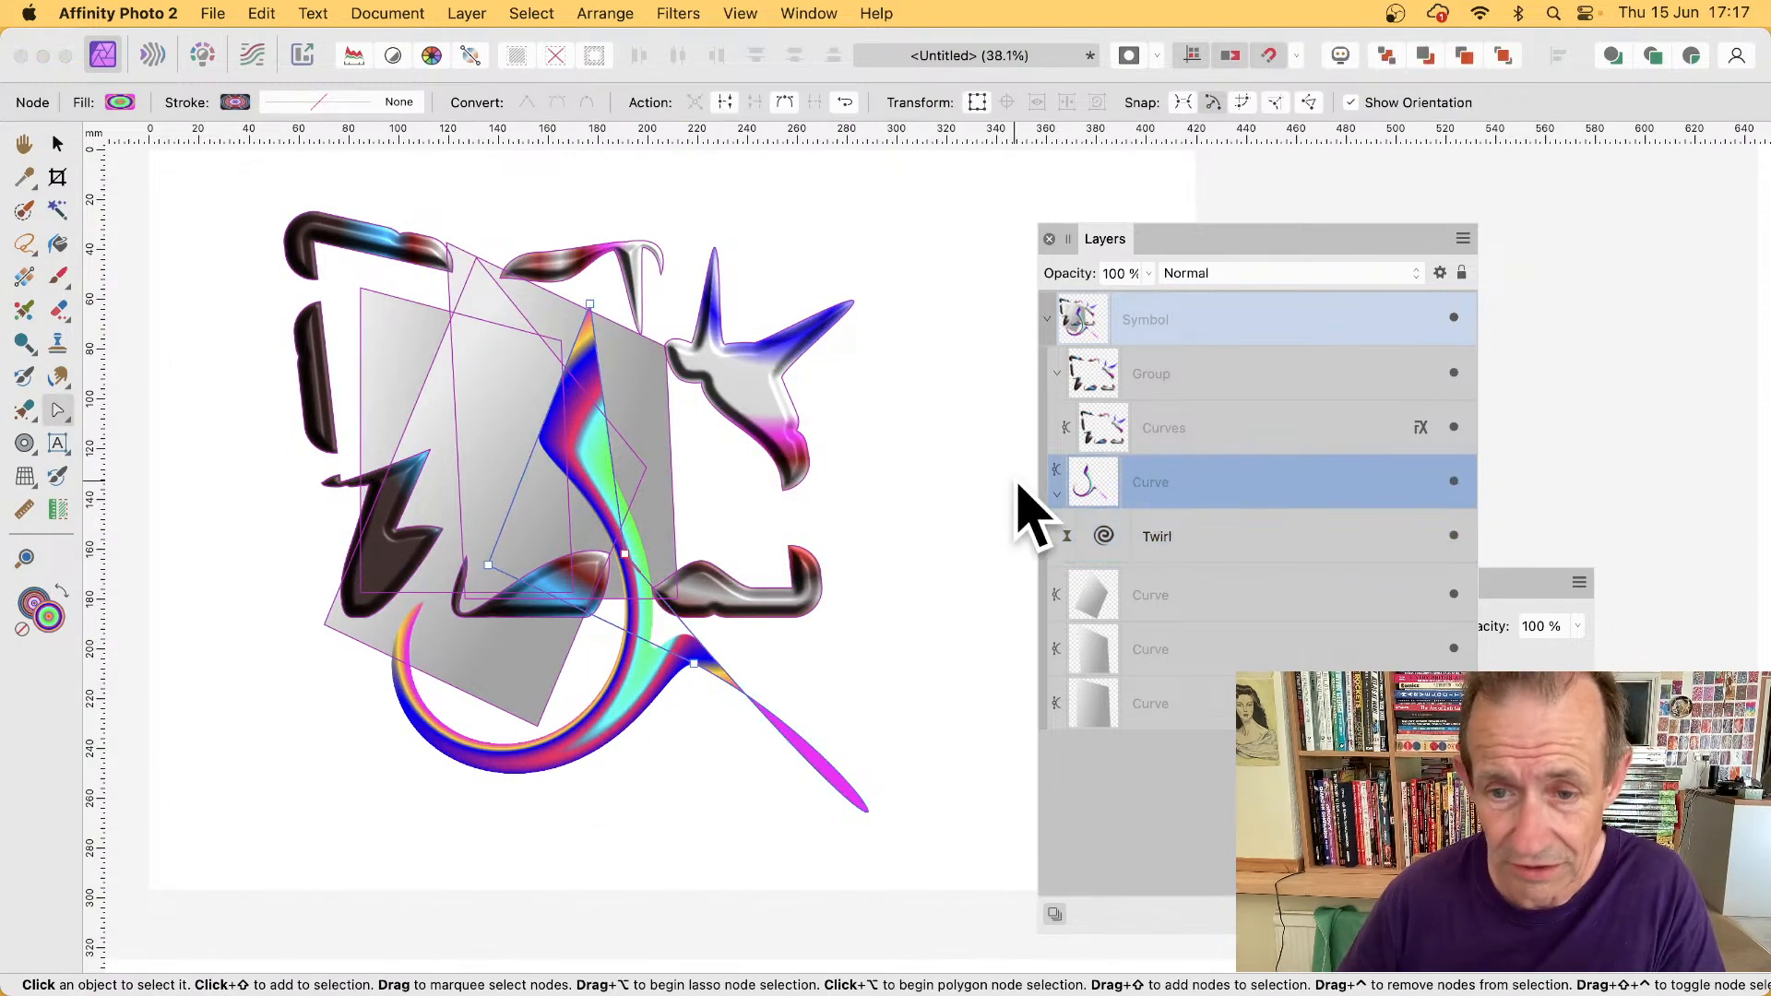
{"action": "right_click", "coordinate": [1099, 482]}
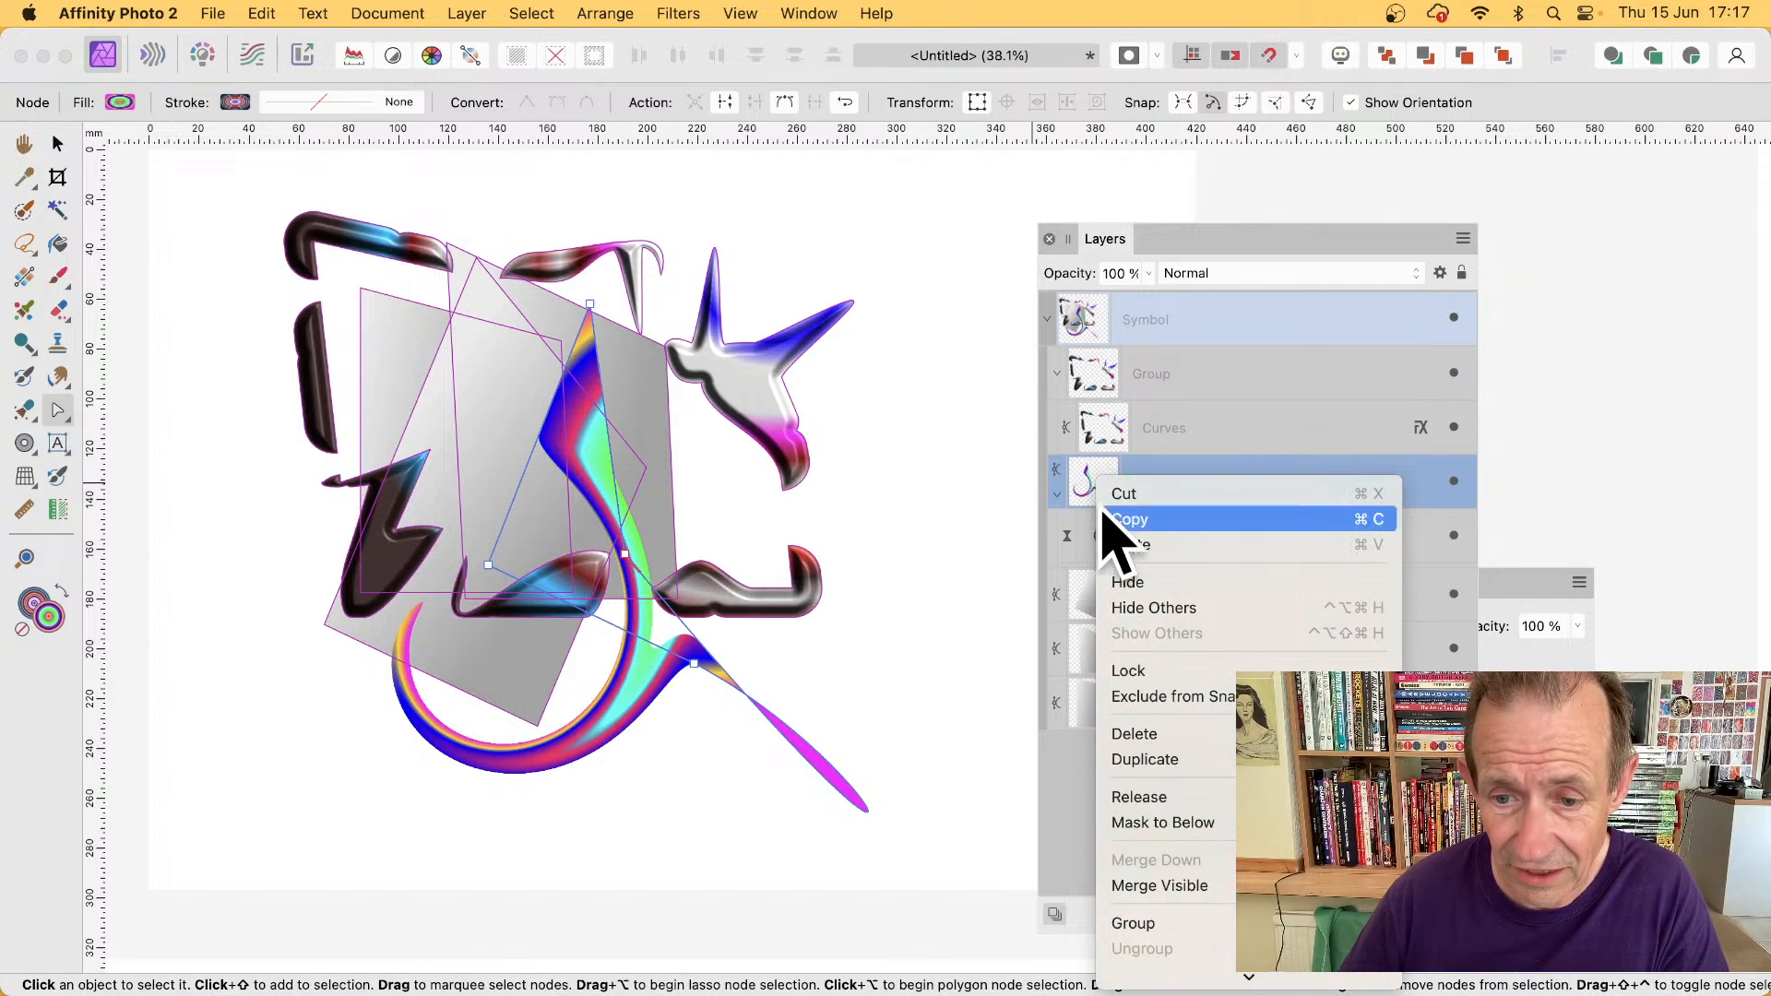
{"action": "left_click", "coordinate": [1160, 759]}
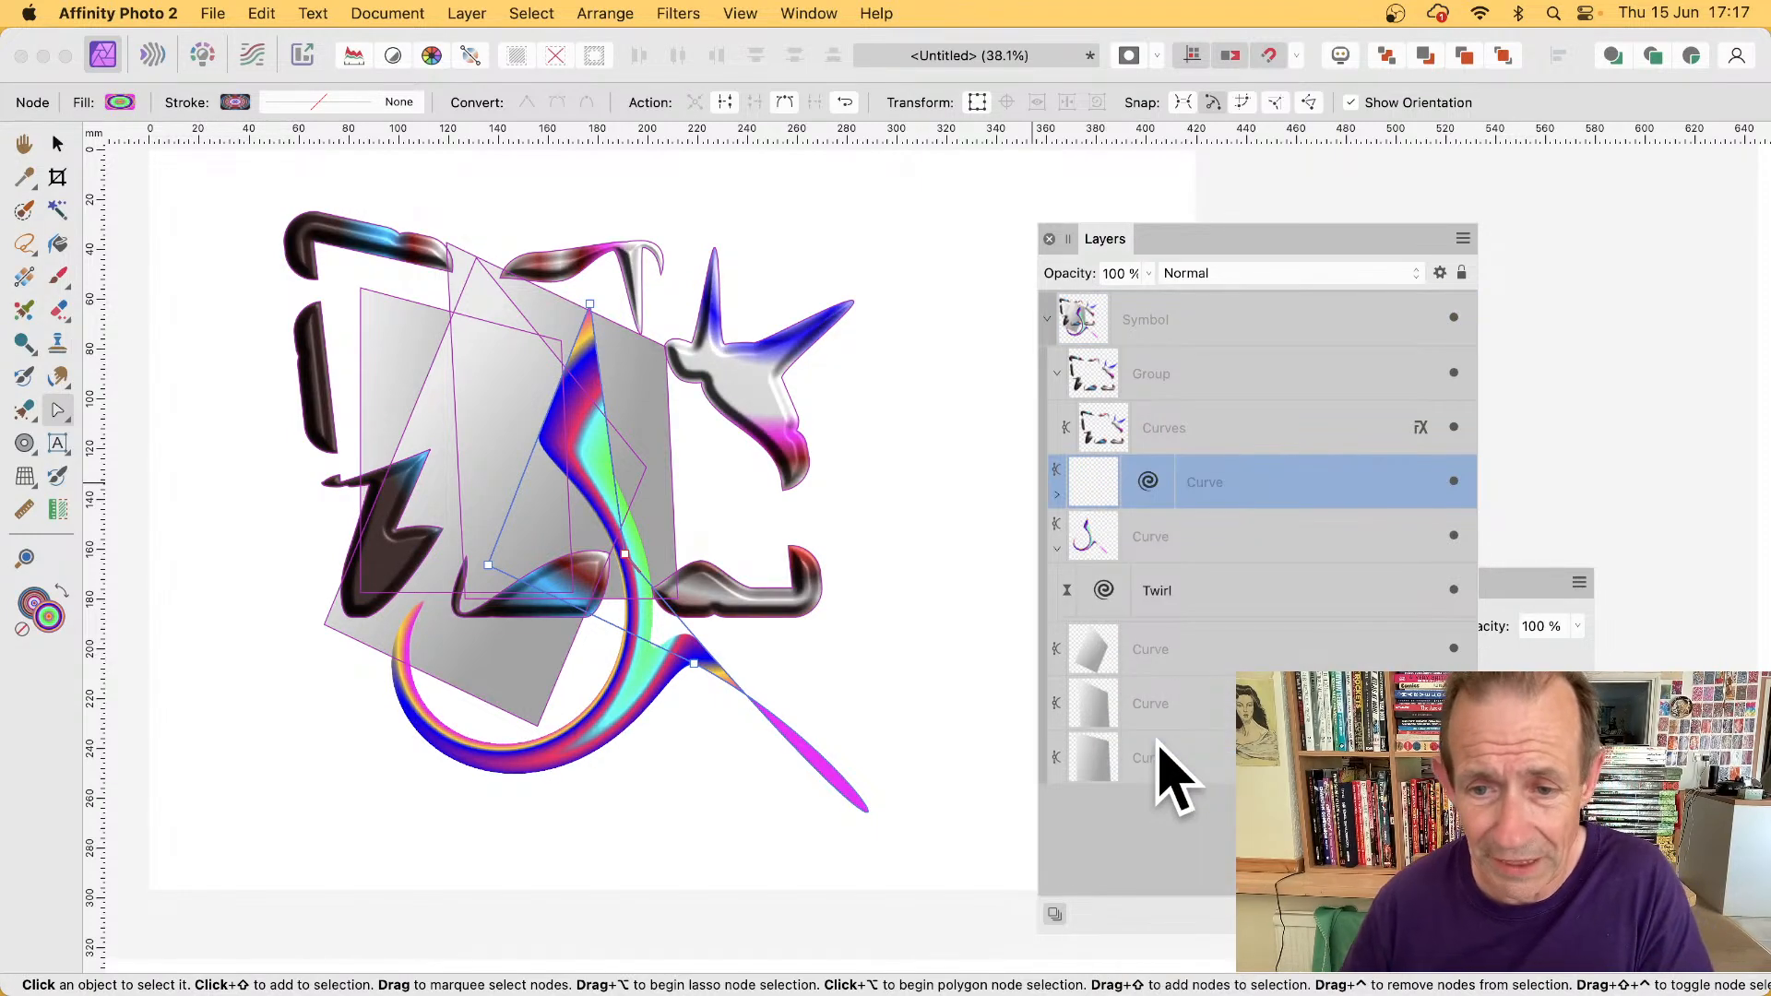
{"action": "double_click", "coordinate": [1148, 481]}
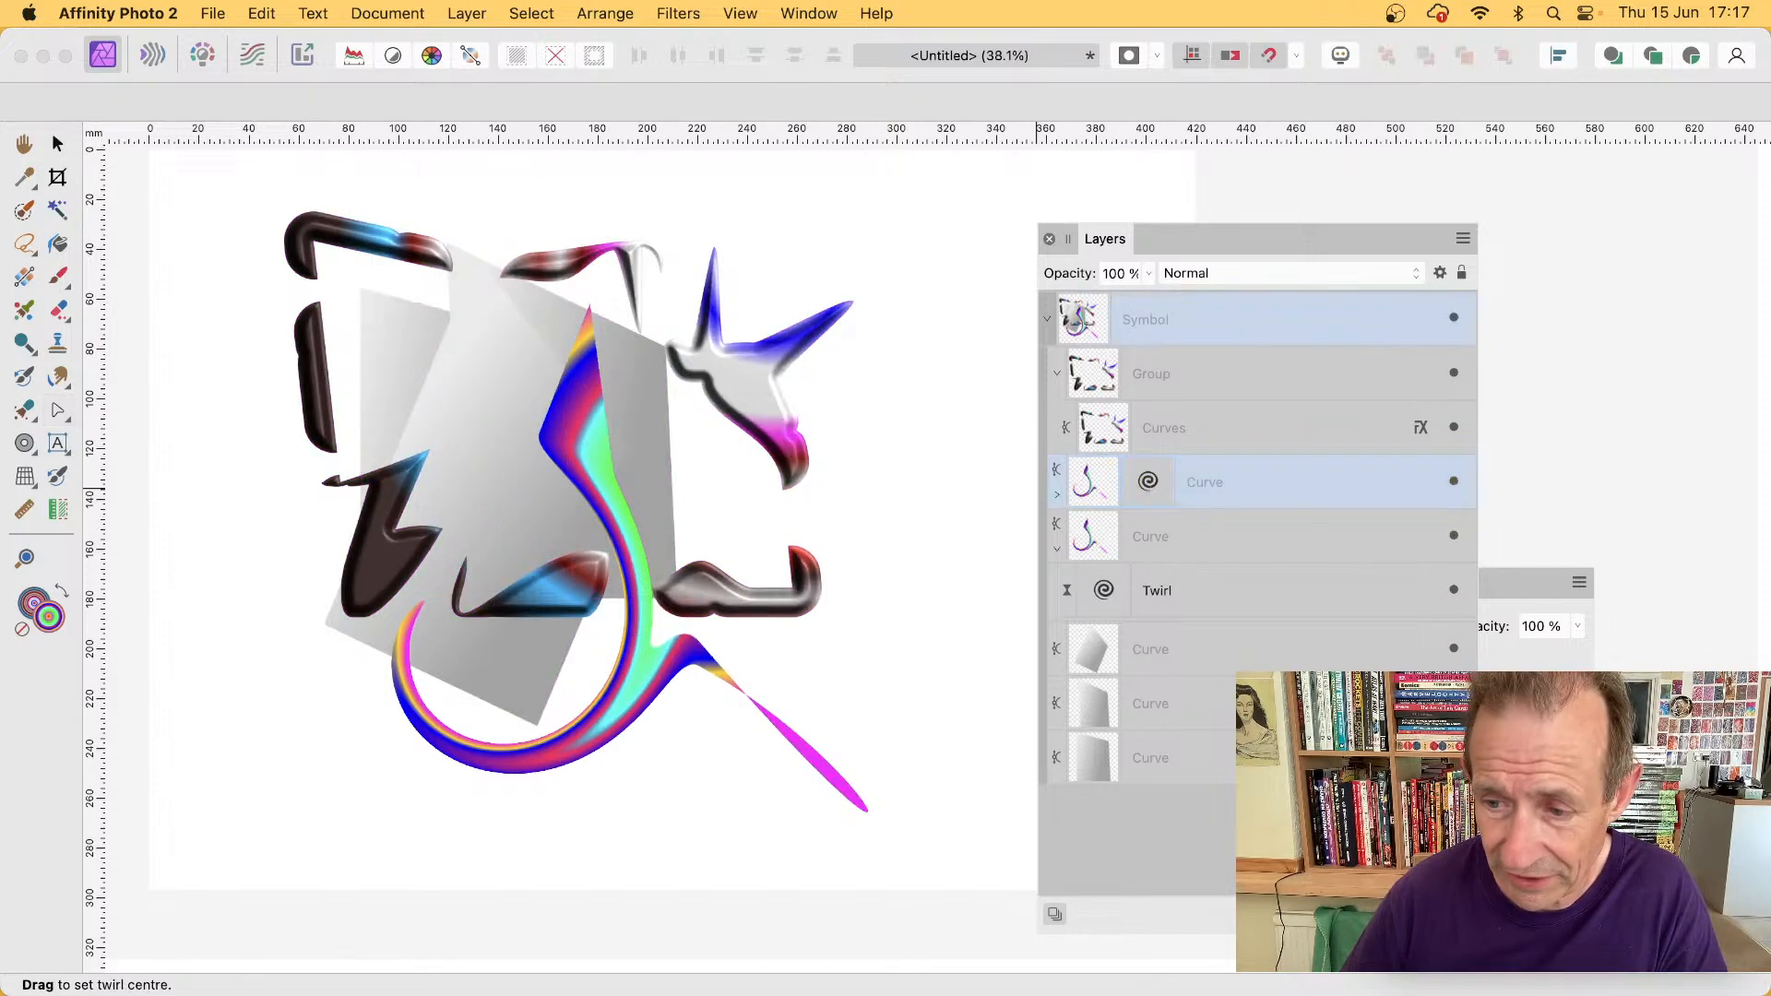
{"action": "left_click_drag", "start_coordinate": [575, 479], "coordinate": [680, 708]}
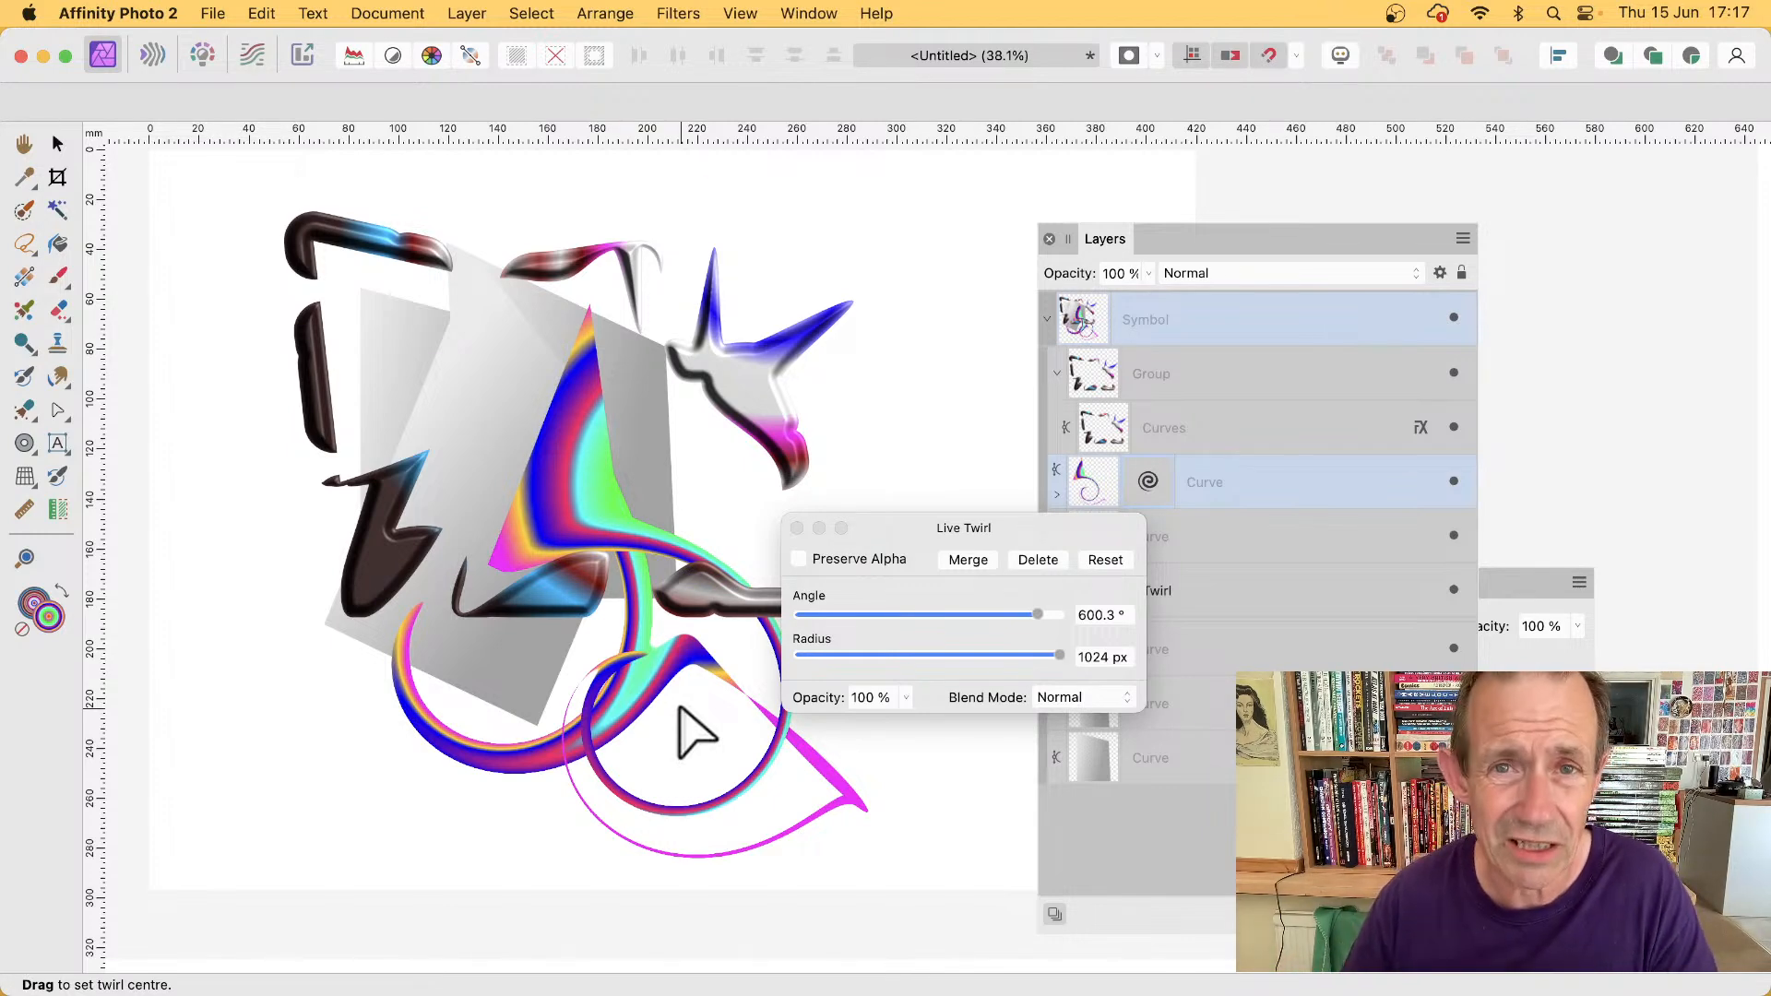
{"action": "left_click", "coordinate": [796, 528]}
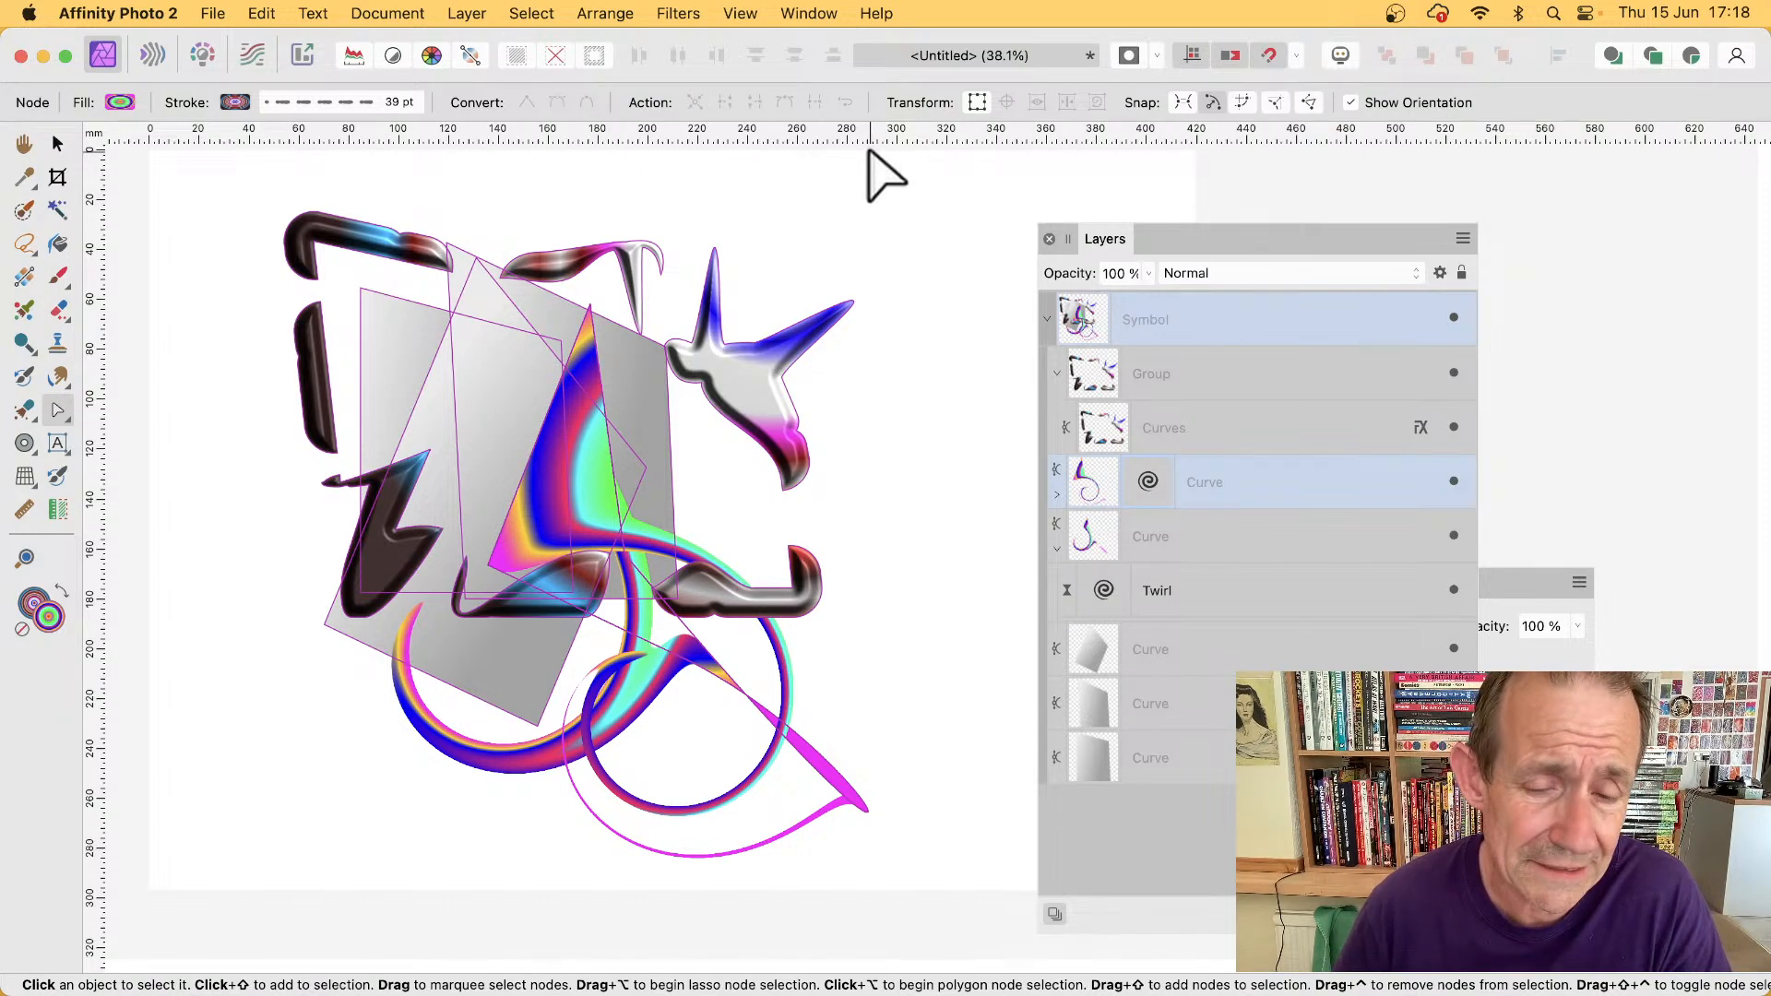
- Add an HSL adjustment above the topmost grey gradient curve inside the symbol and set its hue shift to -180°
{"action": "left_click", "coordinate": [1171, 669]}
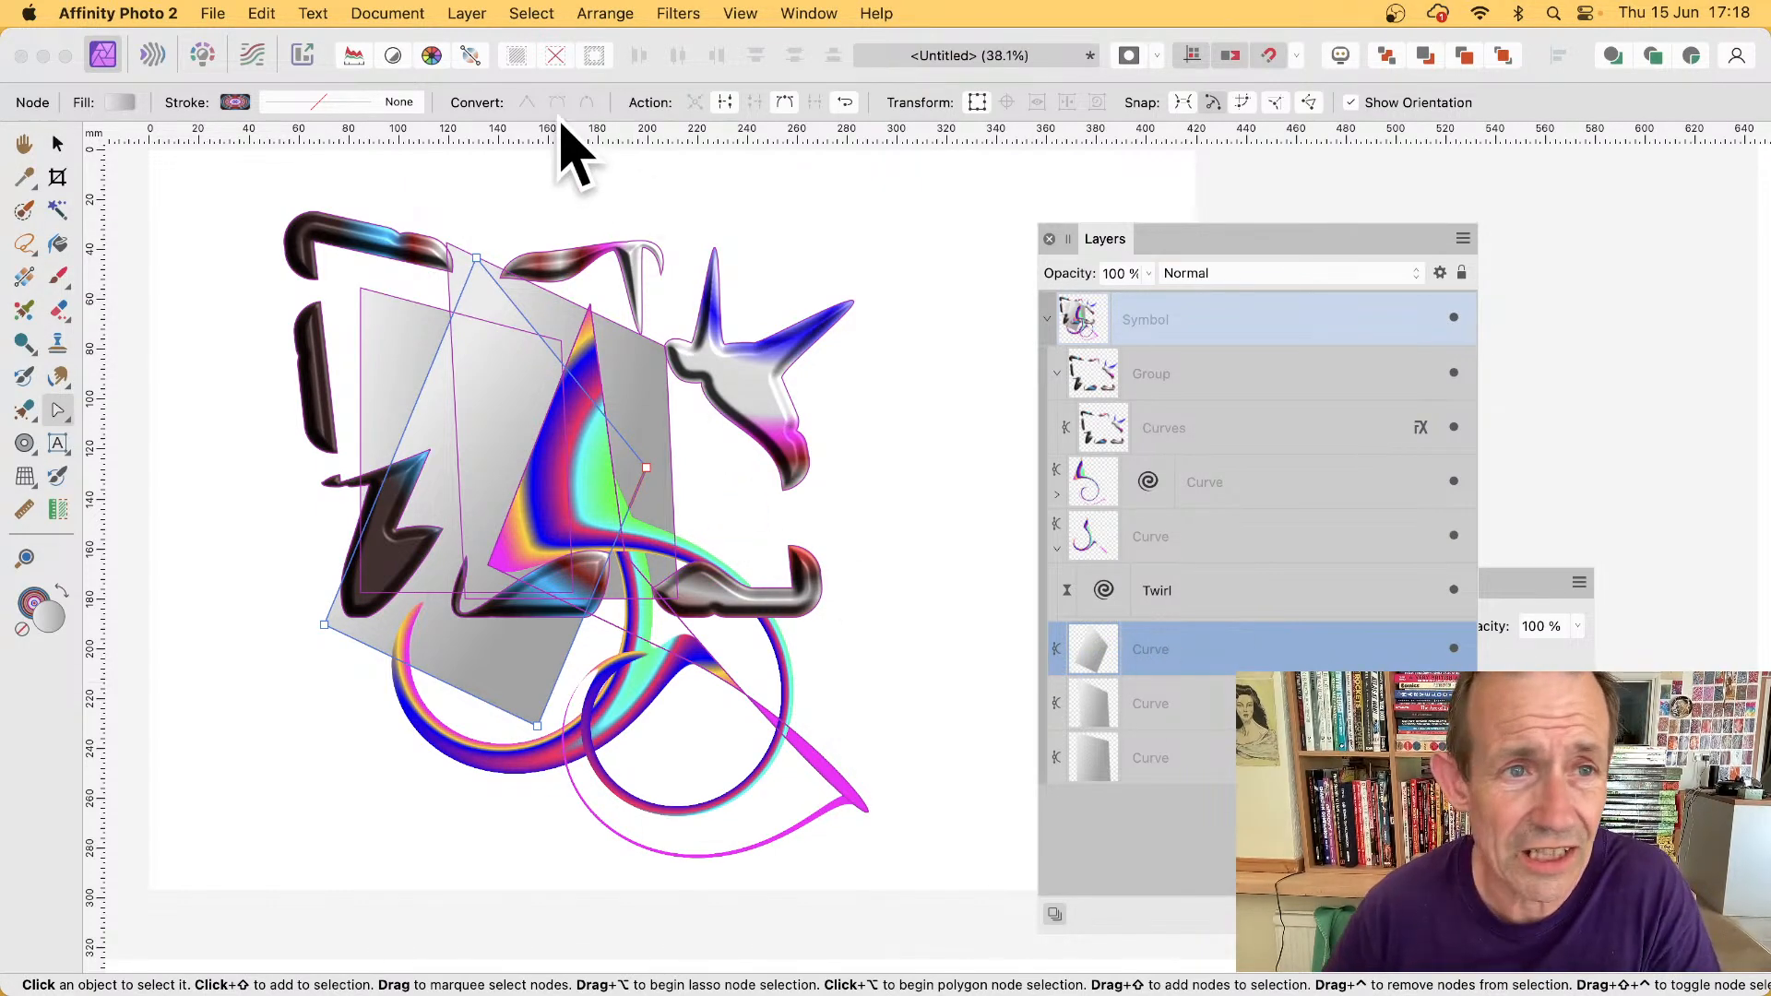
{"action": "left_click", "coordinate": [472, 16]}
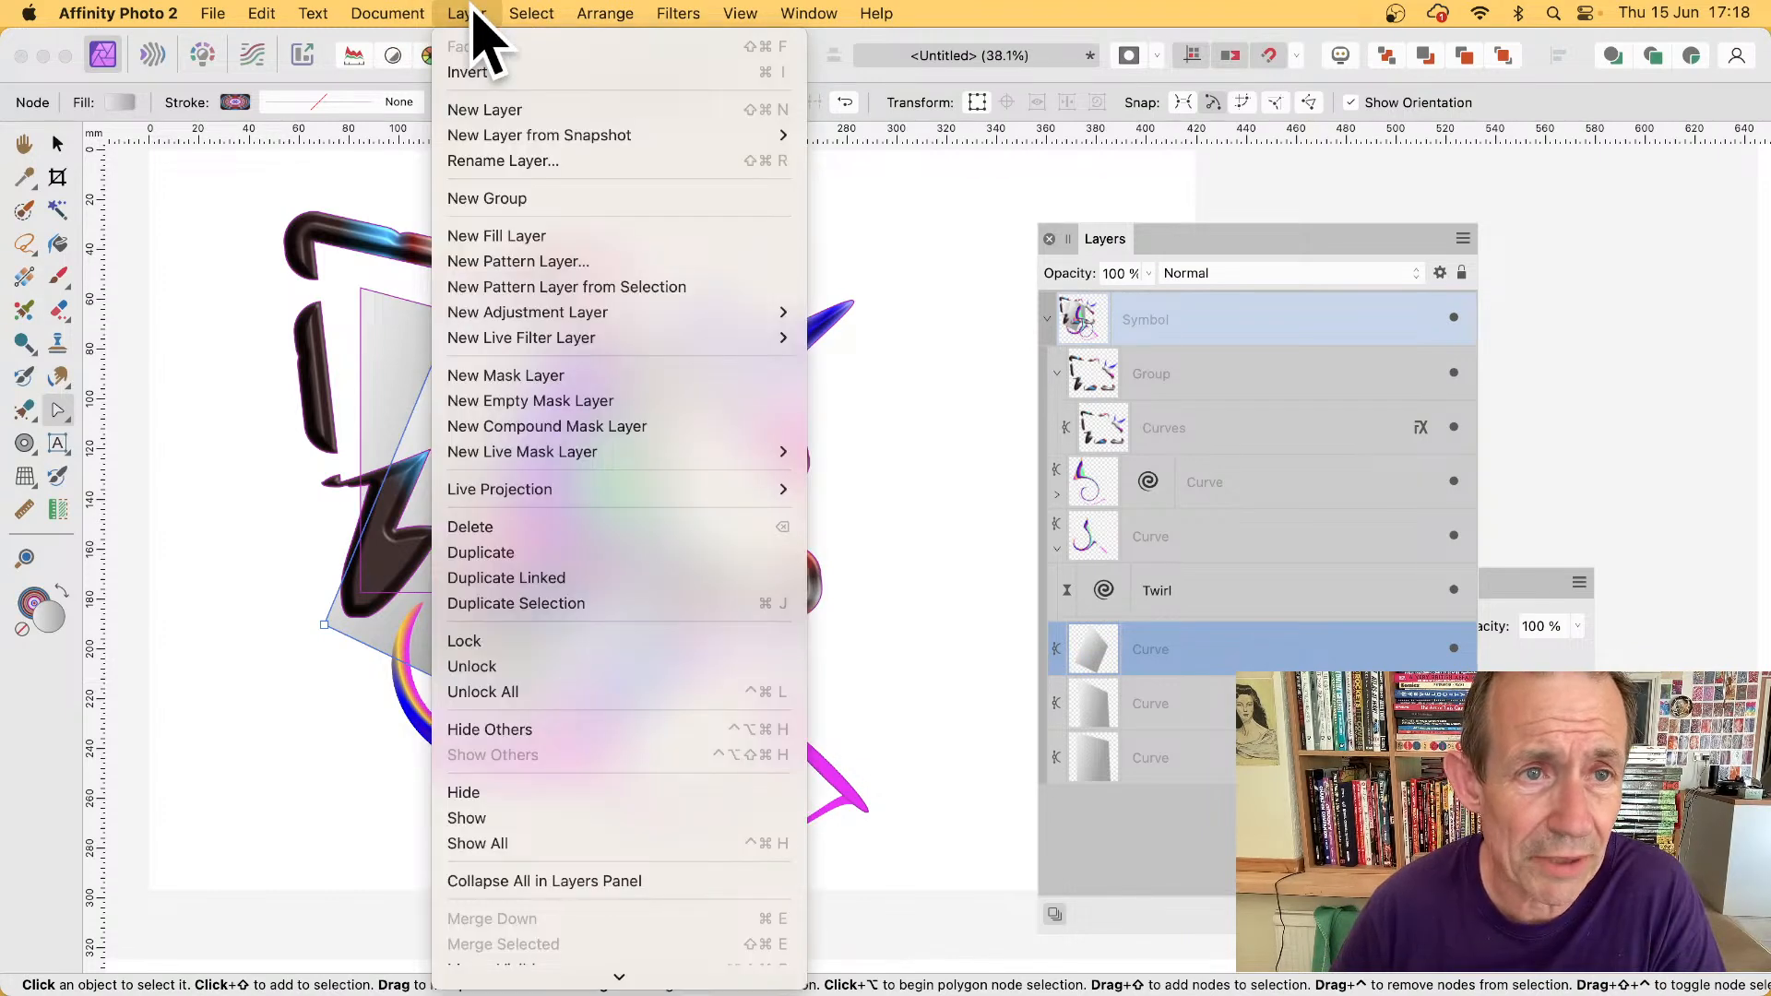
{"action": "mouse_move", "coordinate": [549, 313]}
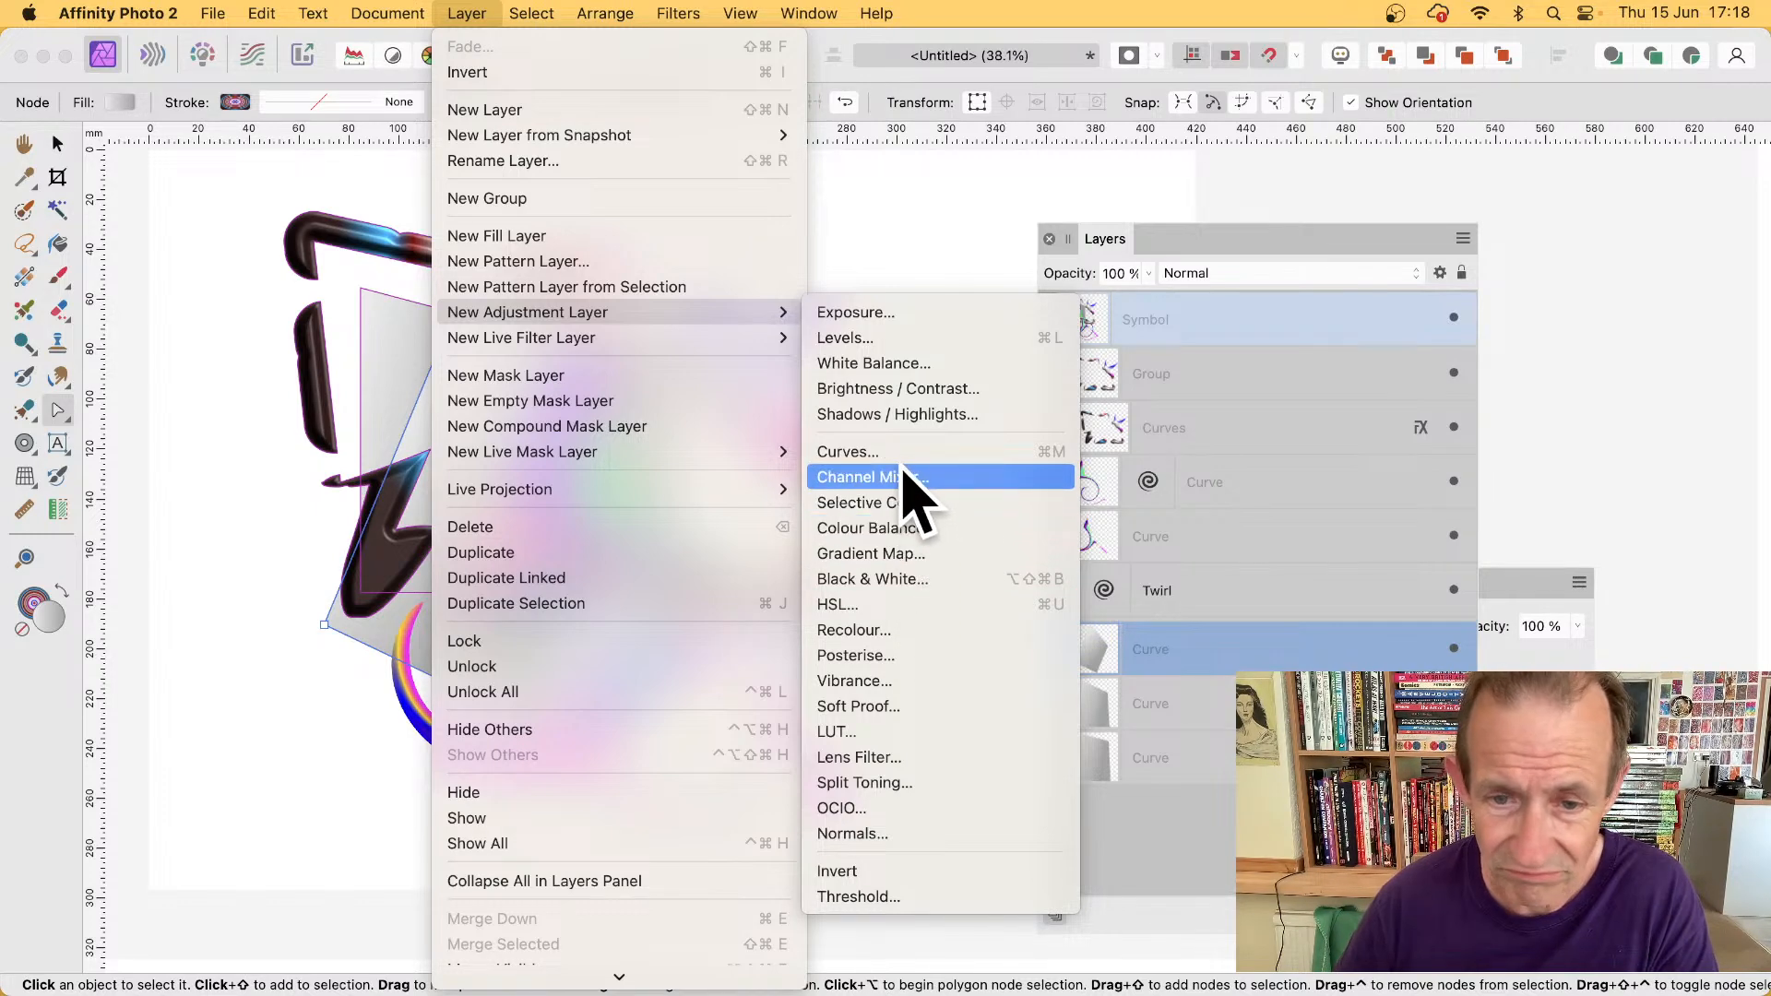
{"action": "left_click", "coordinate": [903, 604]}
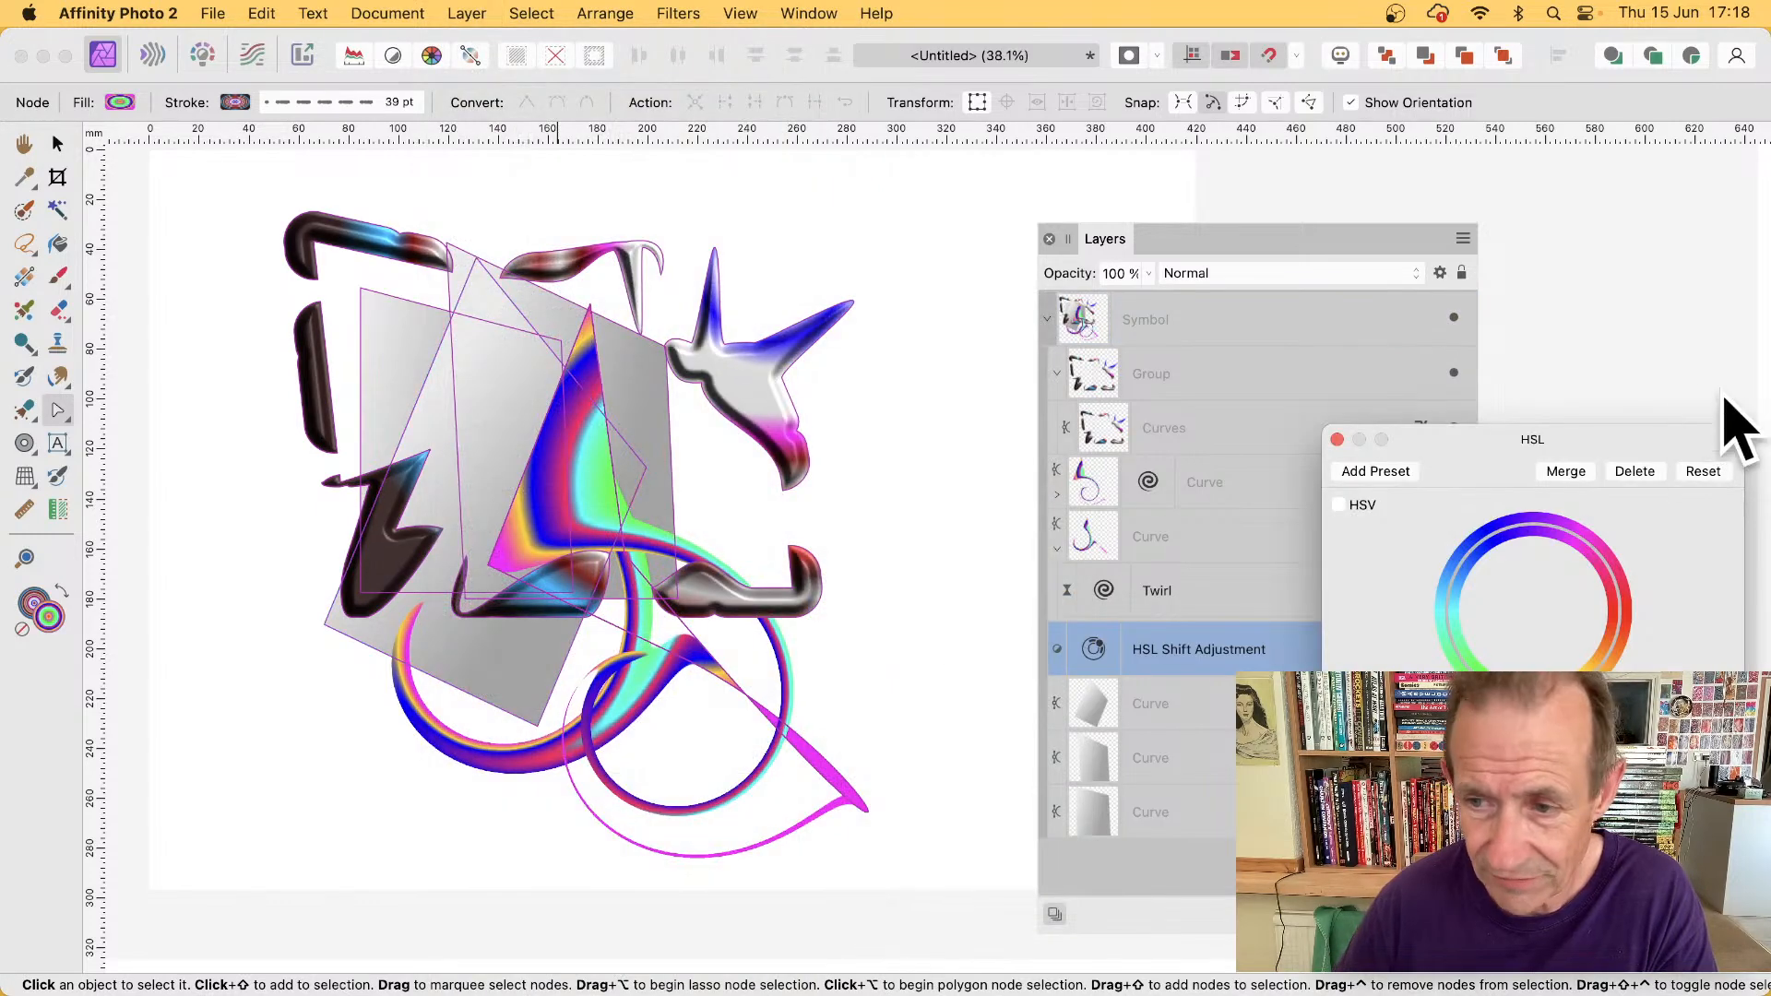
{"action": "left_click_drag", "start_coordinate": [1597, 431], "coordinate": [759, 225]}
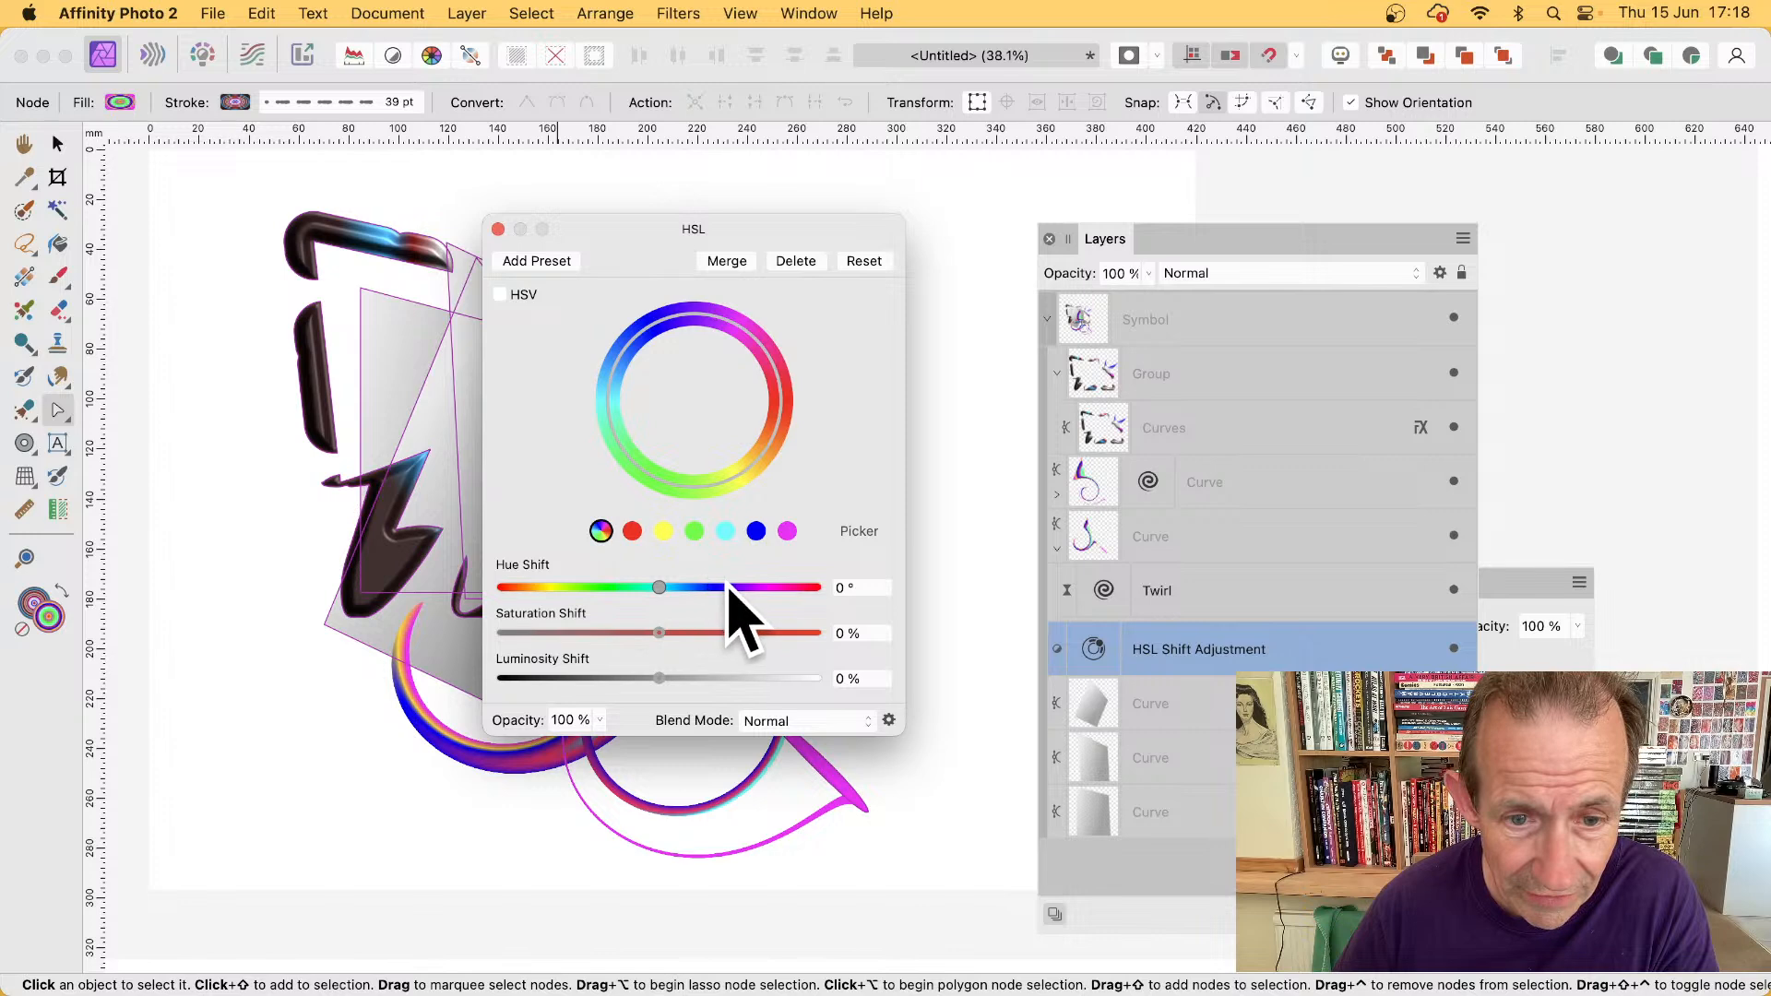
{"action": "left_click_drag", "start_coordinate": [726, 587], "coordinate": [770, 588]}
{"action": "left_click_drag", "start_coordinate": [680, 224], "coordinate": [1245, 210]}
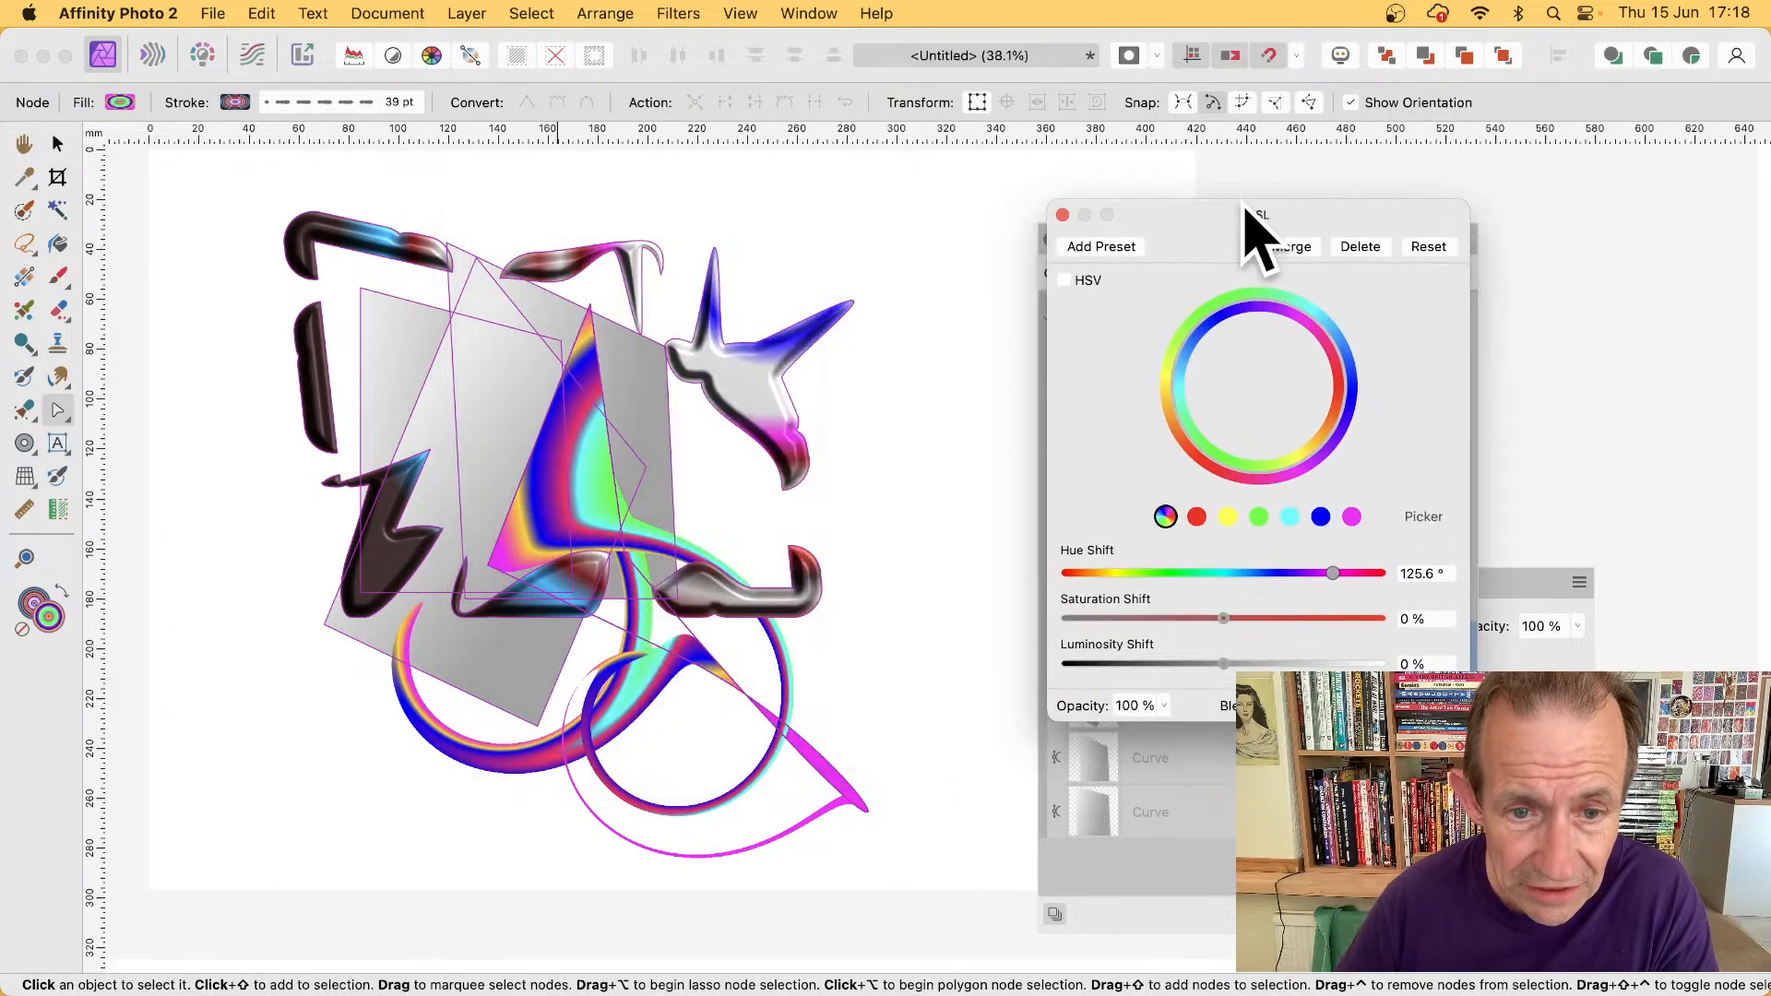
{"action": "left_click_drag", "start_coordinate": [1314, 579], "coordinate": [1061, 581]}
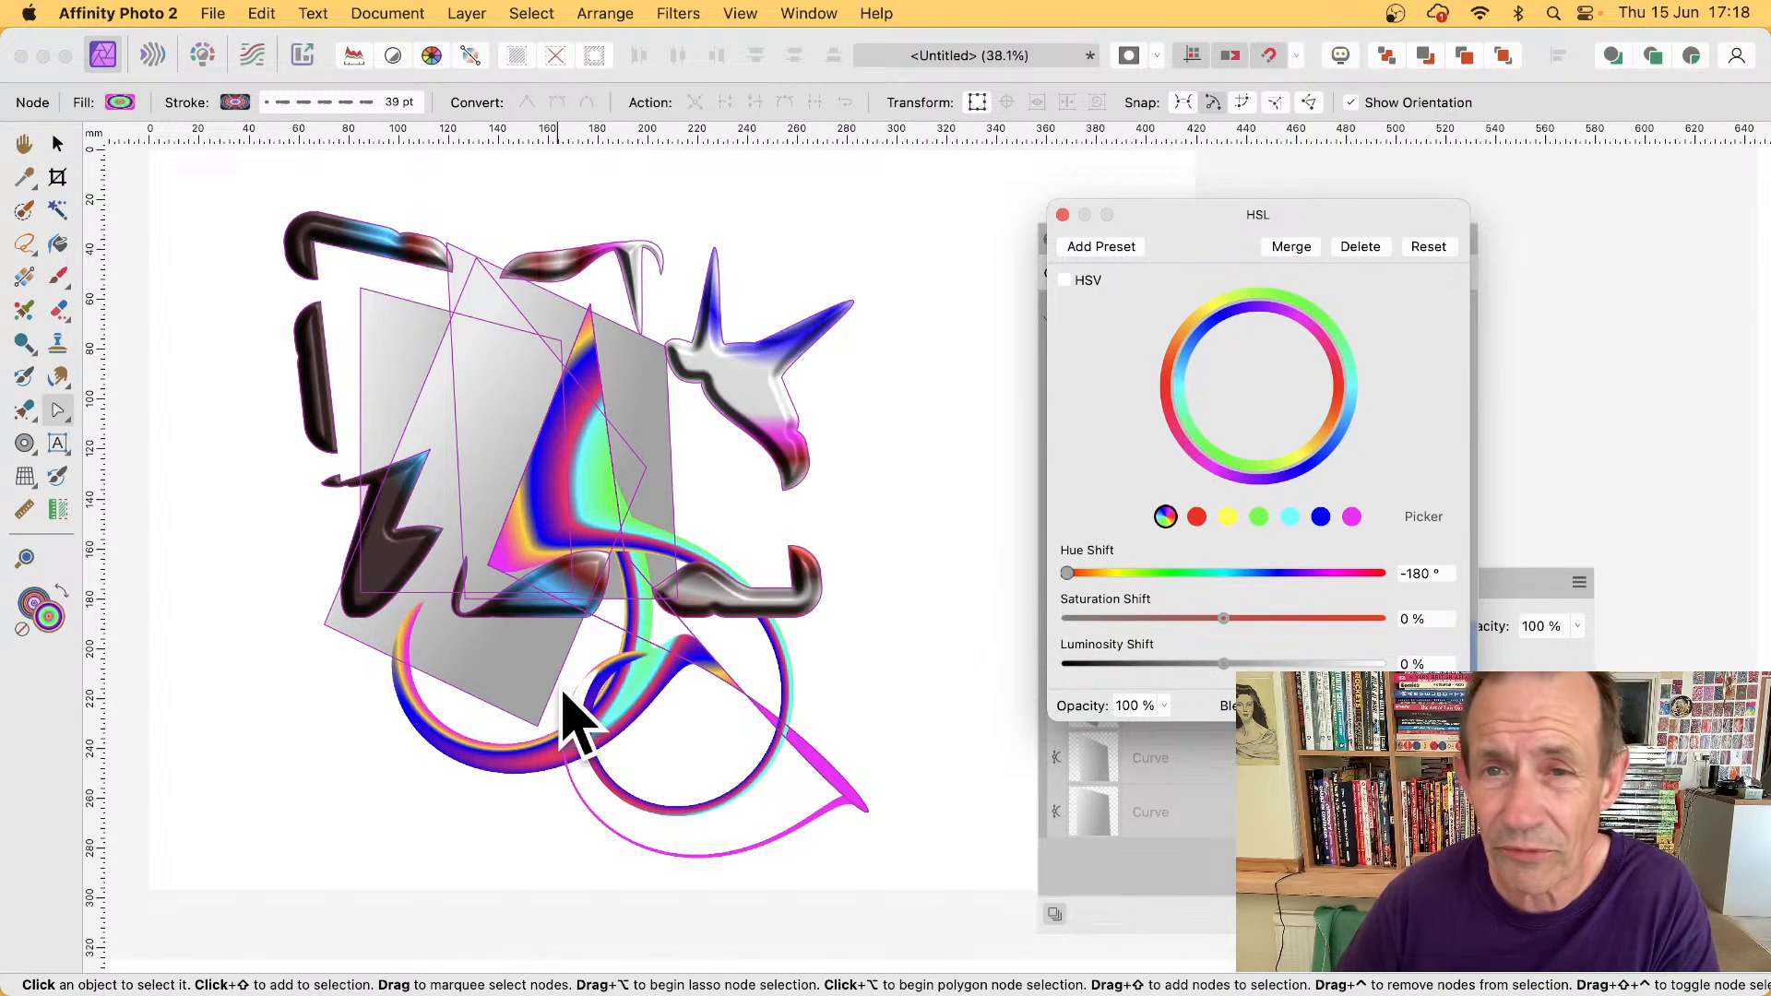
{"action": "left_click", "coordinate": [1063, 216]}
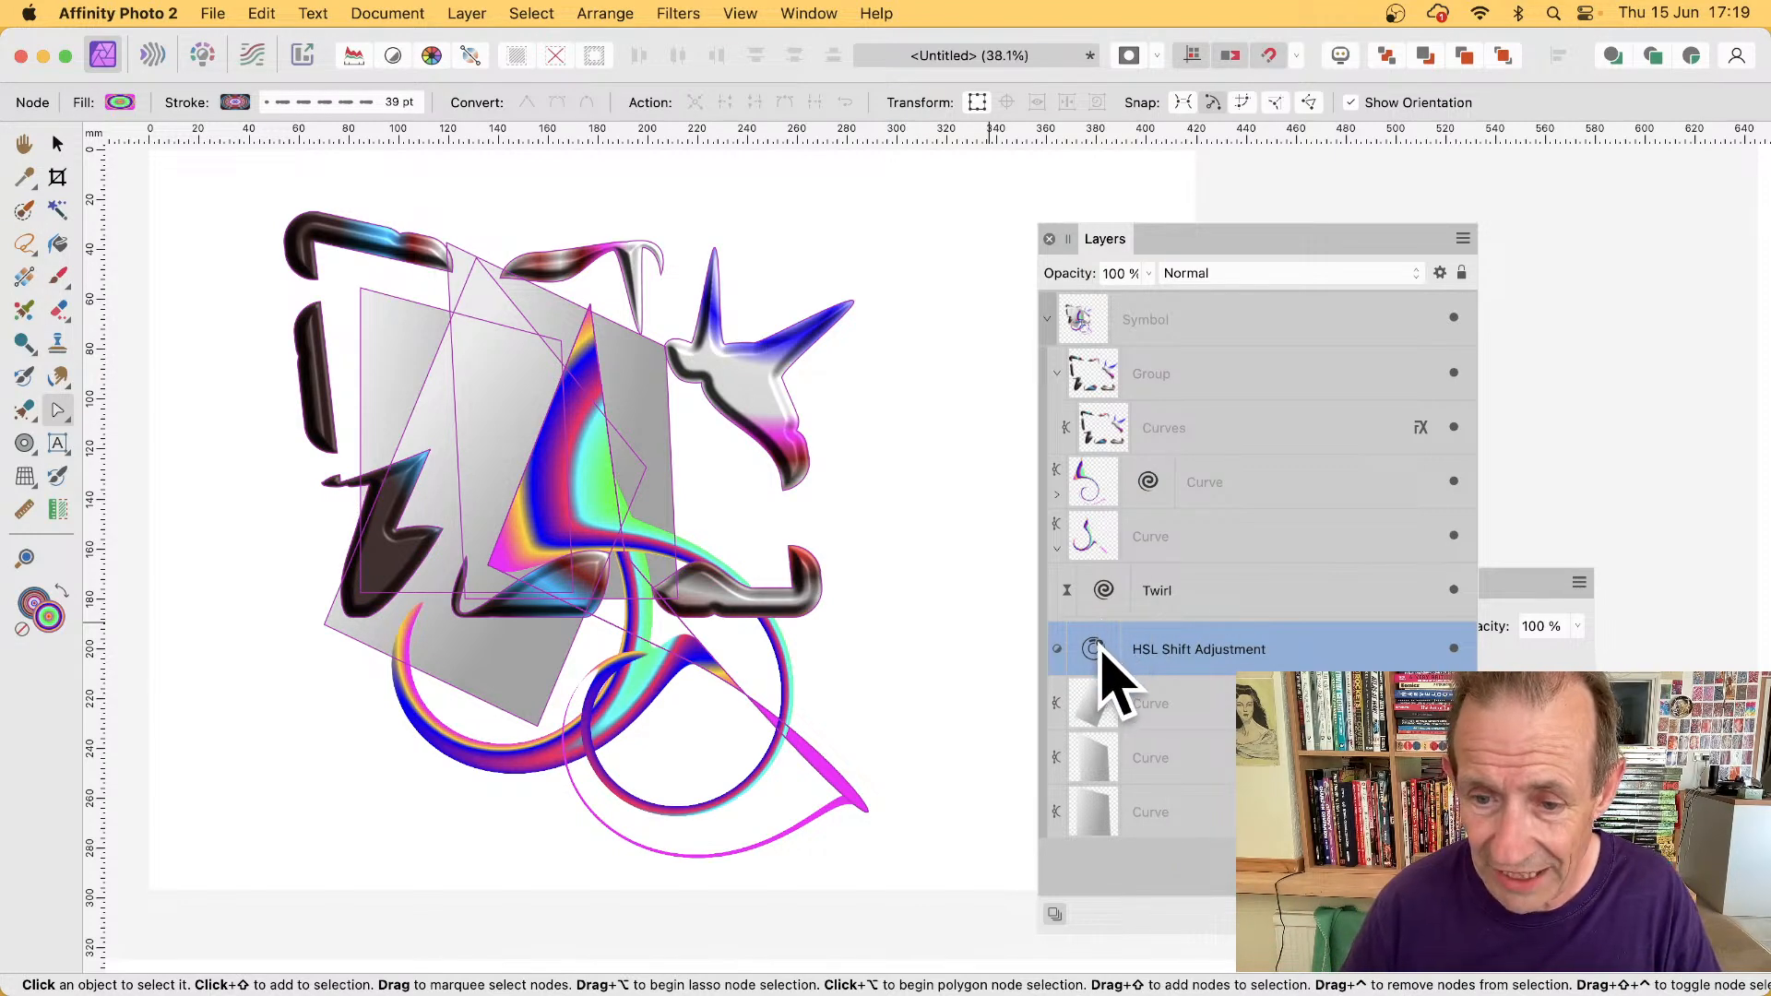
- Move the HSL adjustment directly above the lower twirled rainbow curve and set its hue shift to 25.4°
{"action": "left_click_drag", "start_coordinate": [1099, 647], "coordinate": [1125, 510]}
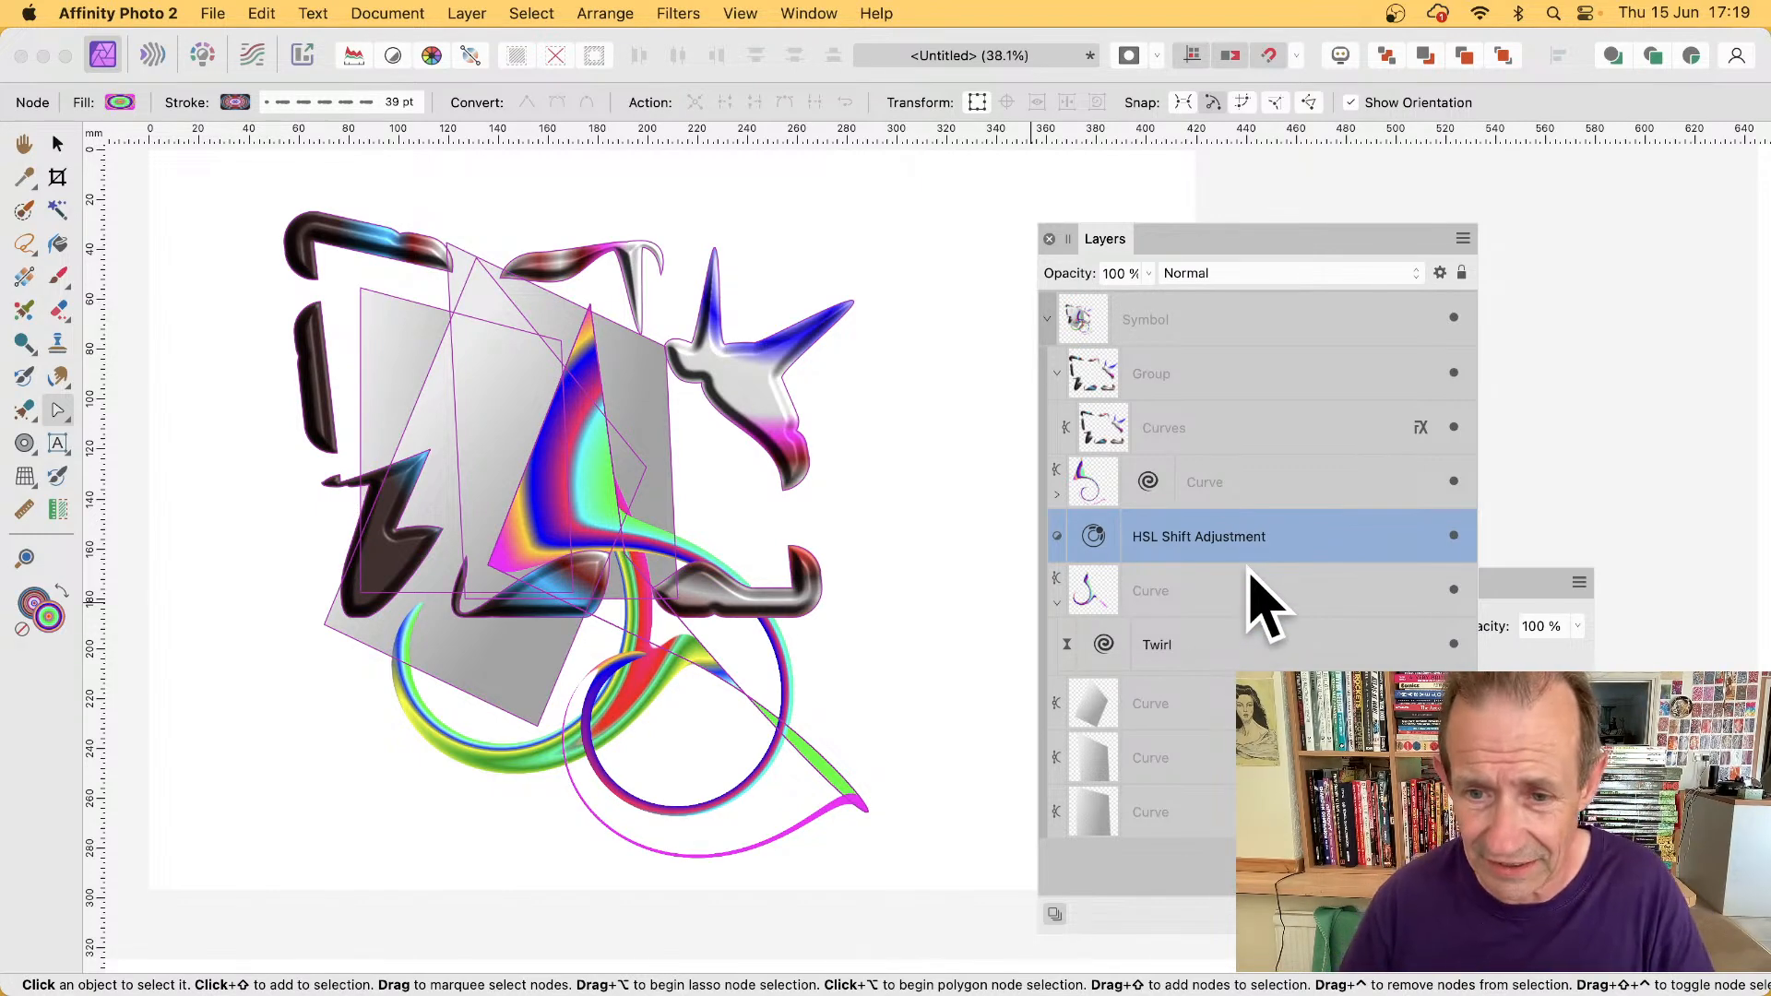
{"action": "double_click", "coordinate": [1093, 538]}
{"action": "left_click_drag", "start_coordinate": [1291, 574], "coordinate": [1254, 591]}
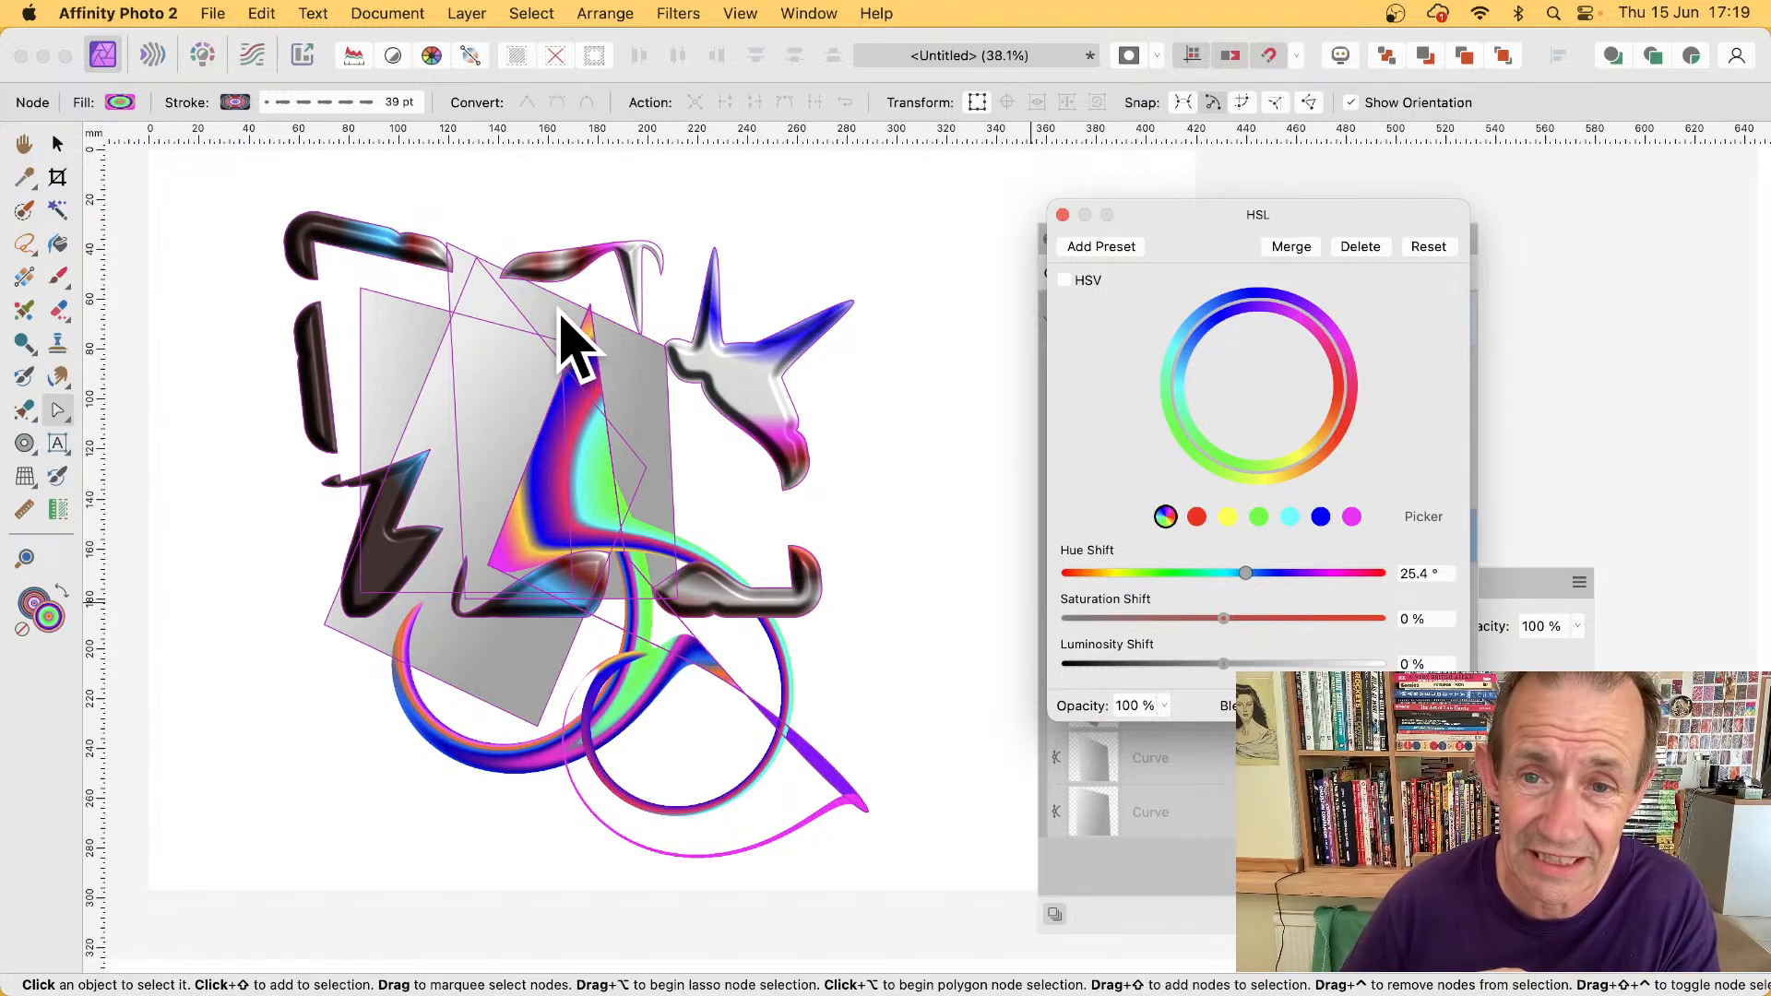
{"action": "left_click", "coordinate": [1062, 215]}
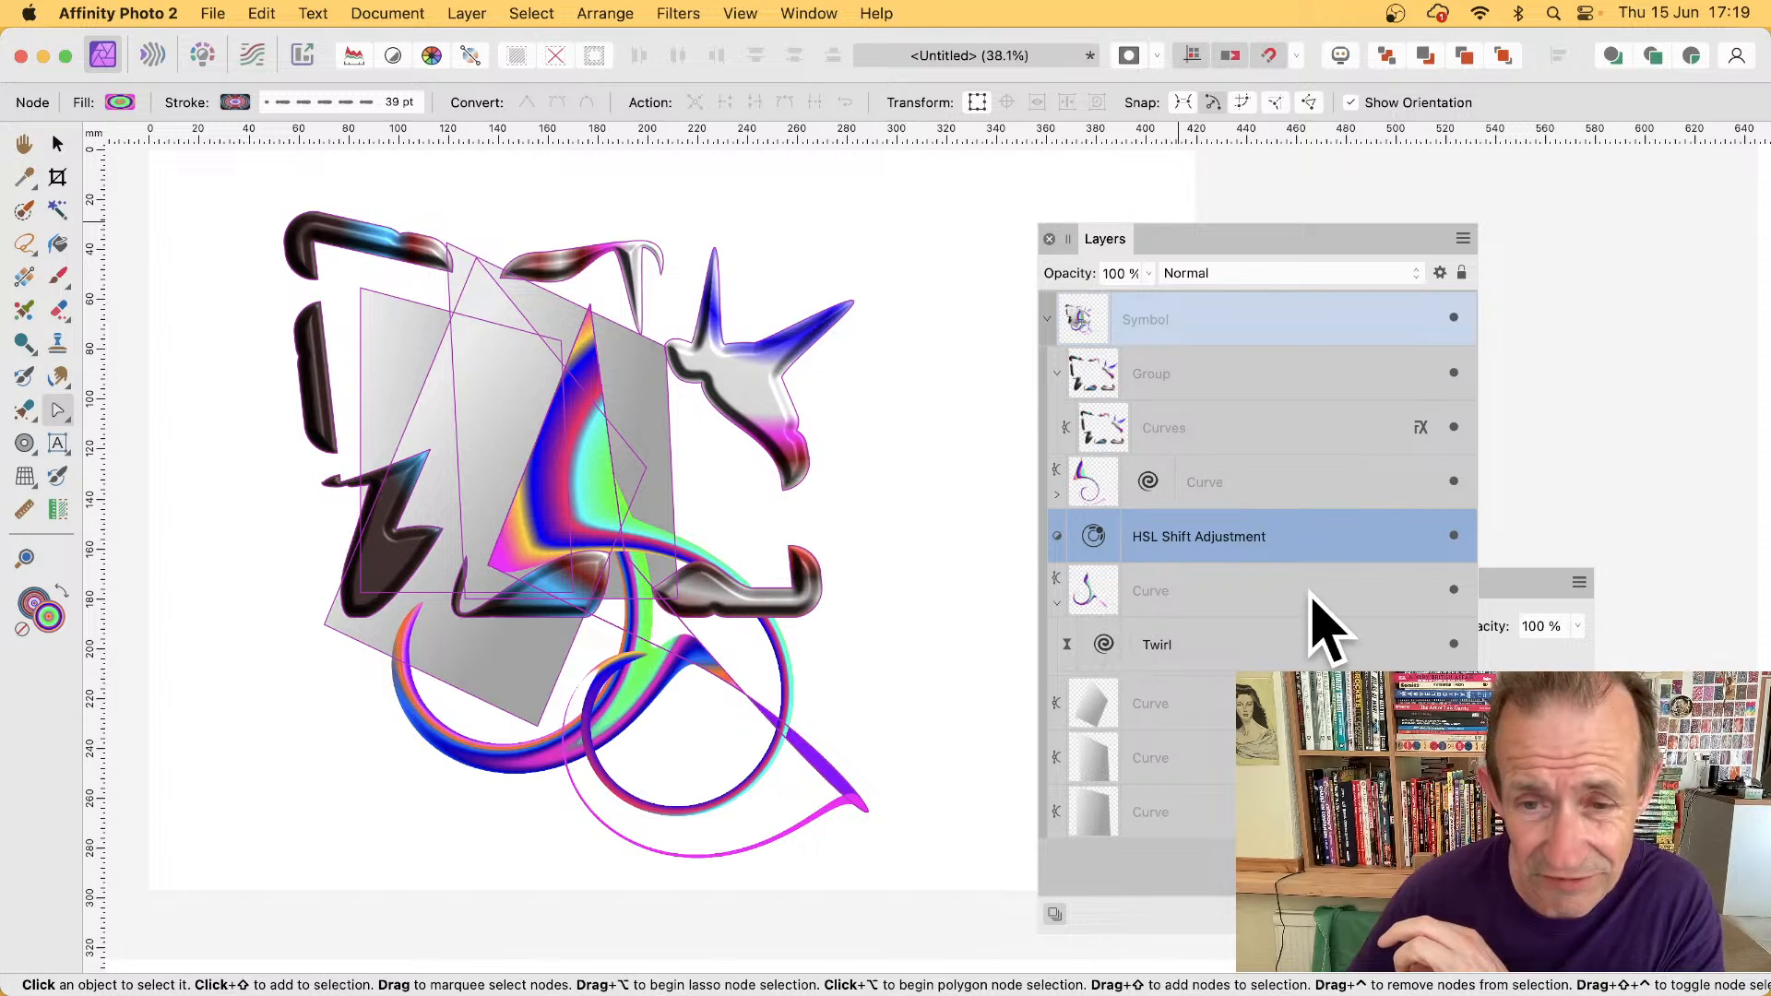
- Nest the HSL adjustment inside the upper twirled rainbow curve and set its hue shift to -10.1°
{"action": "left_click_drag", "start_coordinate": [1104, 544], "coordinate": [1118, 503]}
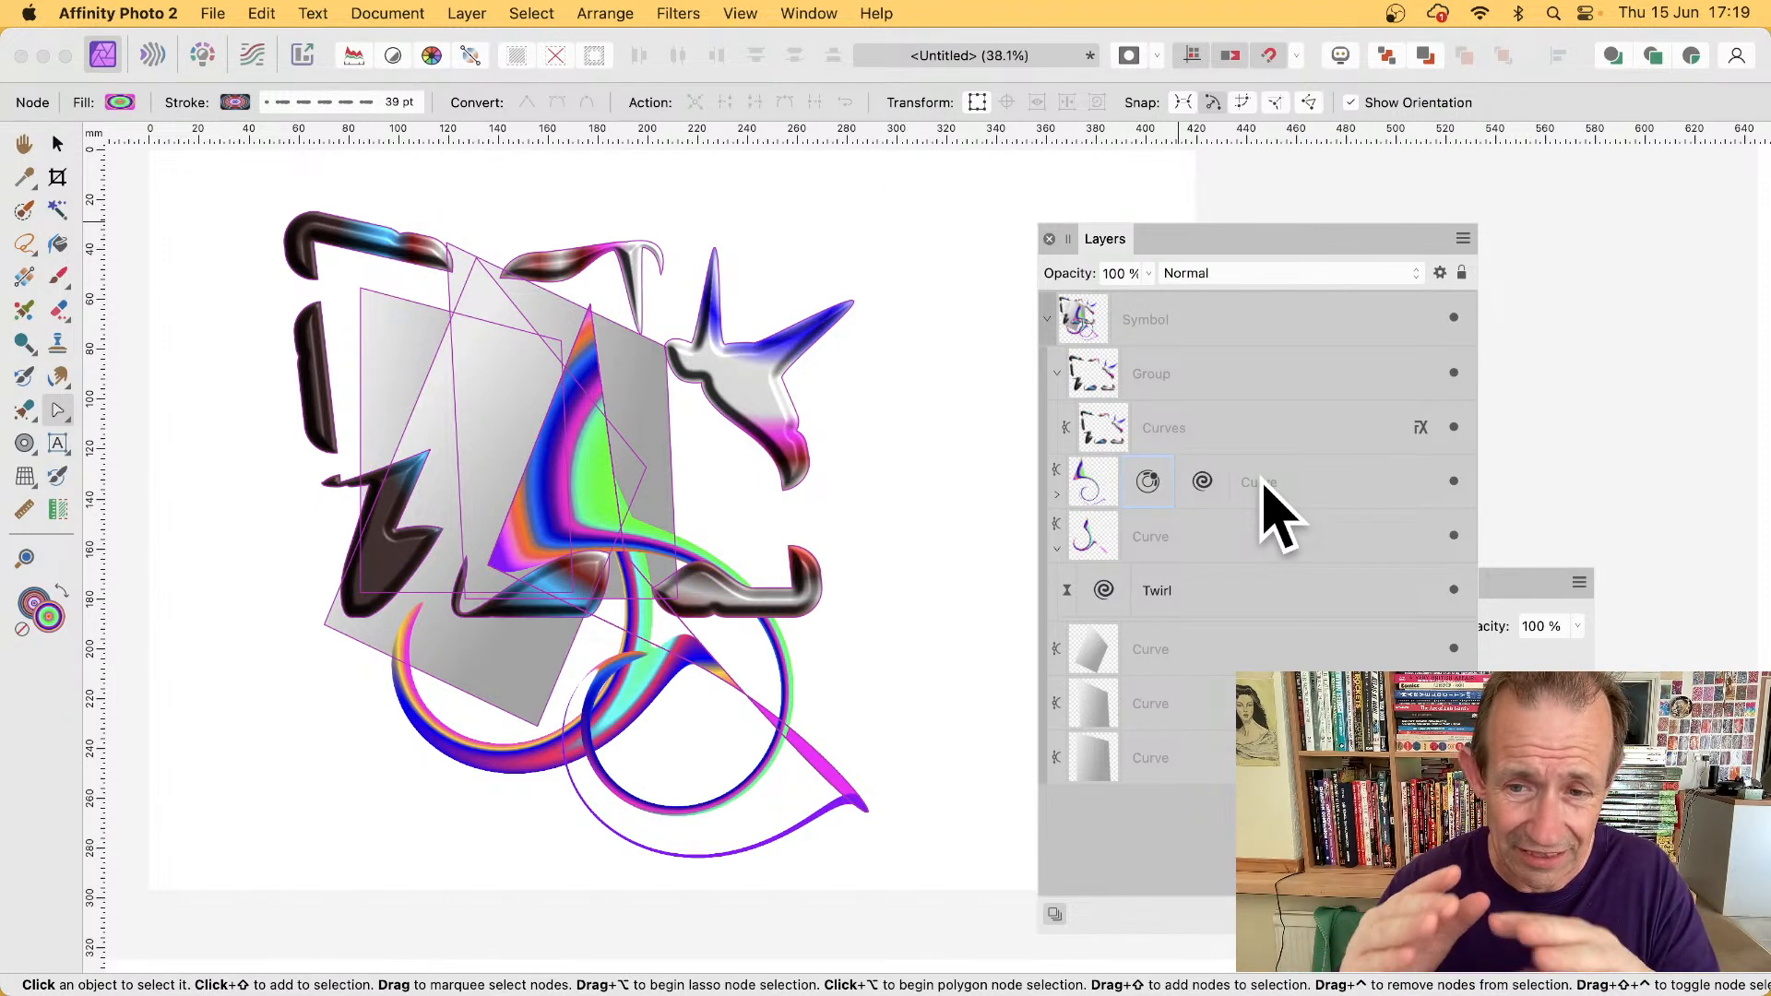
{"action": "double_click", "coordinate": [1151, 487]}
{"action": "mouse_move", "coordinate": [1227, 573]}
{"action": "left_mouse_down"}
{"action": "mouse_move", "coordinate": [1076, 585]}
{"action": "mouse_move", "coordinate": [1213, 574]}
{"action": "left_mouse_up"}
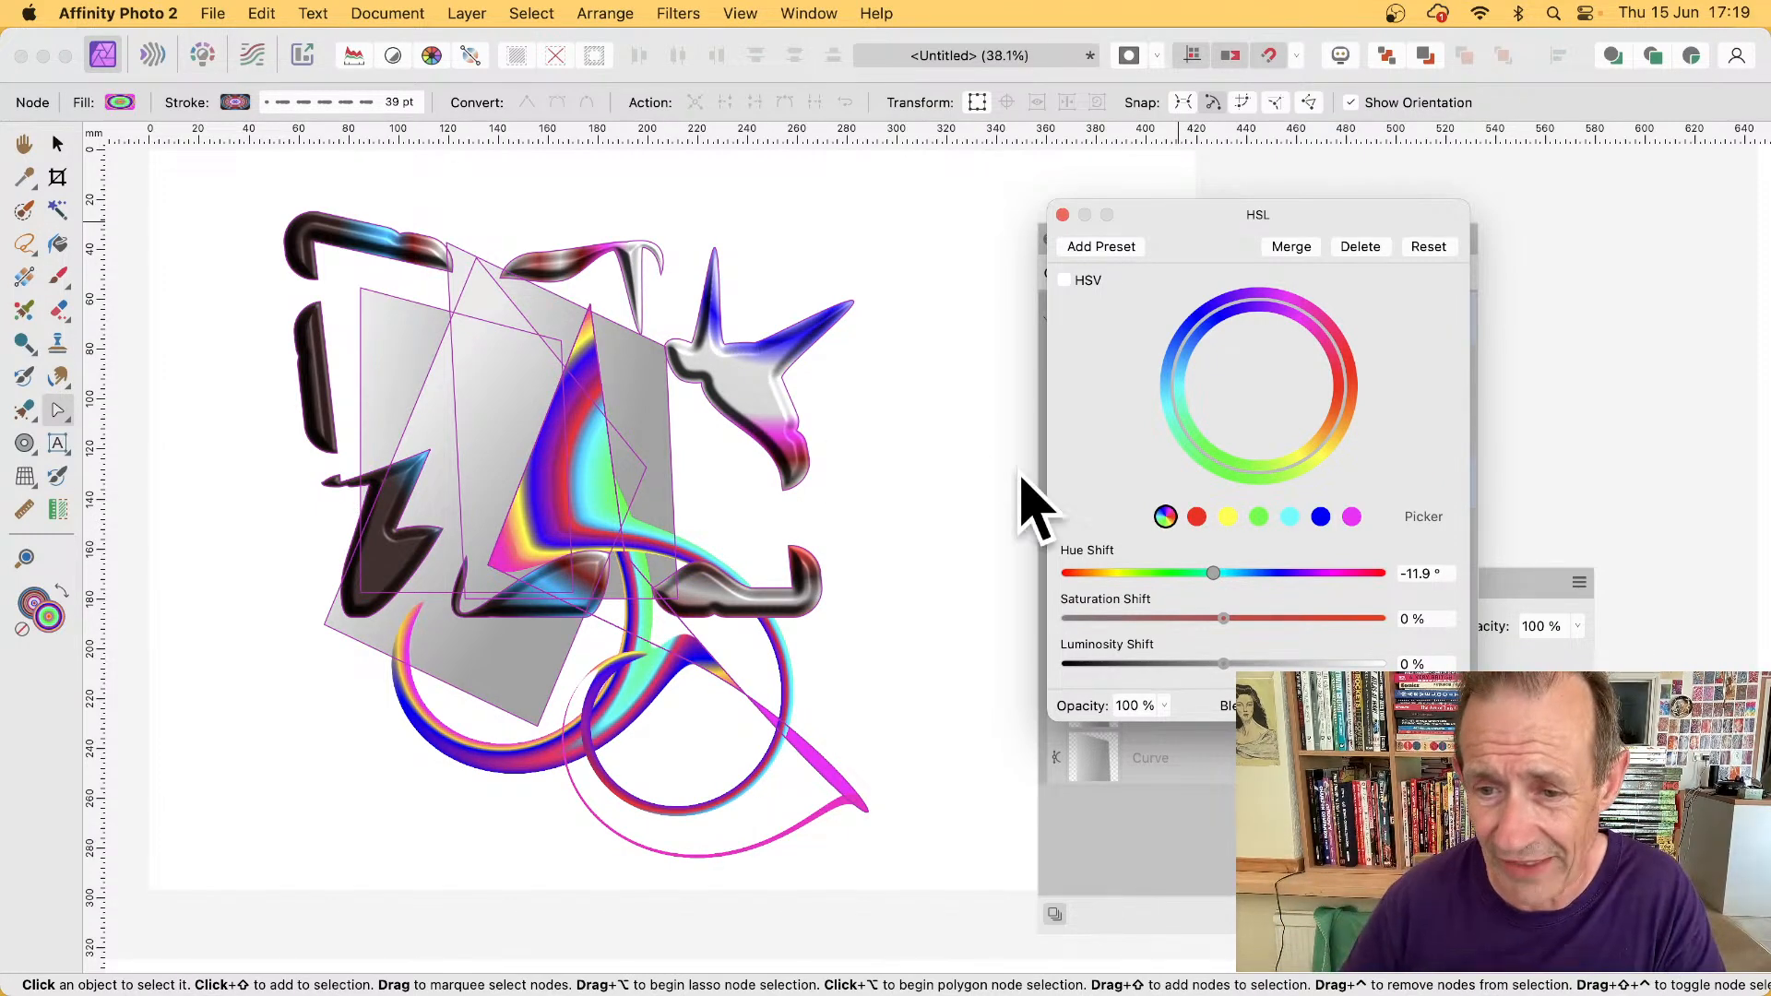
{"action": "left_click_drag", "start_coordinate": [1256, 572], "coordinate": [1216, 574]}
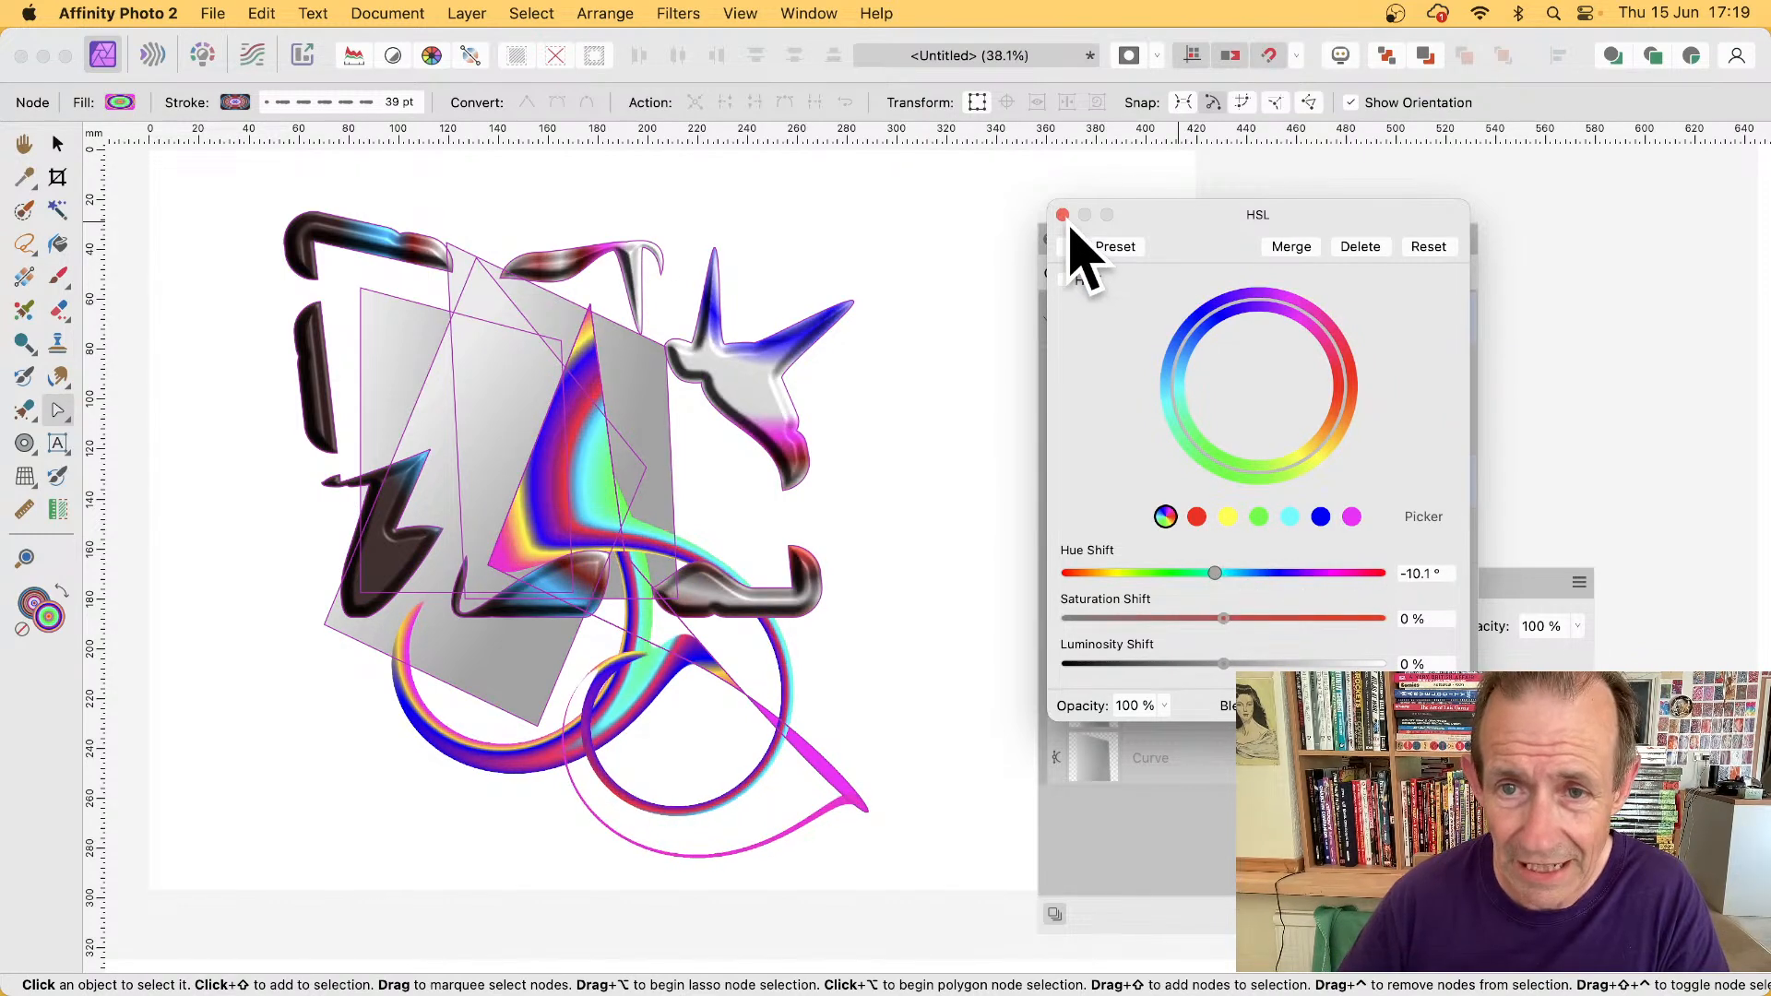
{"action": "left_click", "coordinate": [1063, 214]}
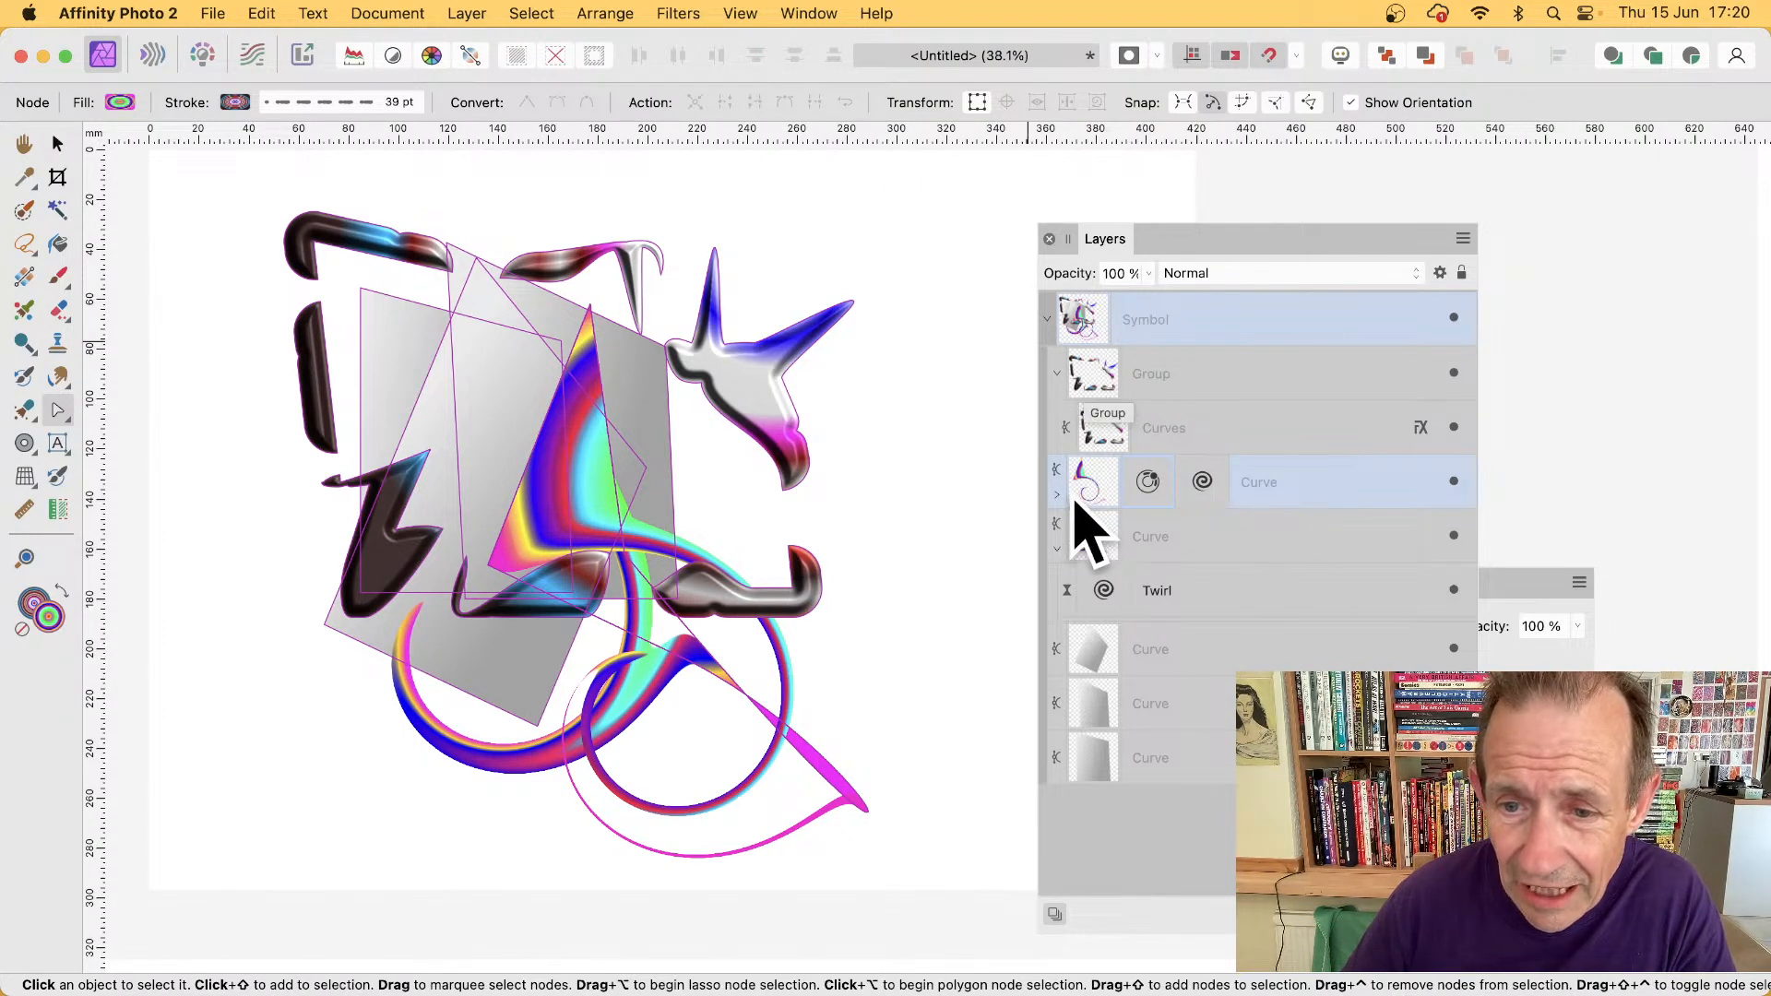
- Collapse and reposition the whole symbol, and place two linked copies of it so three overlapping instances fill the page
{"action": "left_click", "coordinate": [1047, 319]}
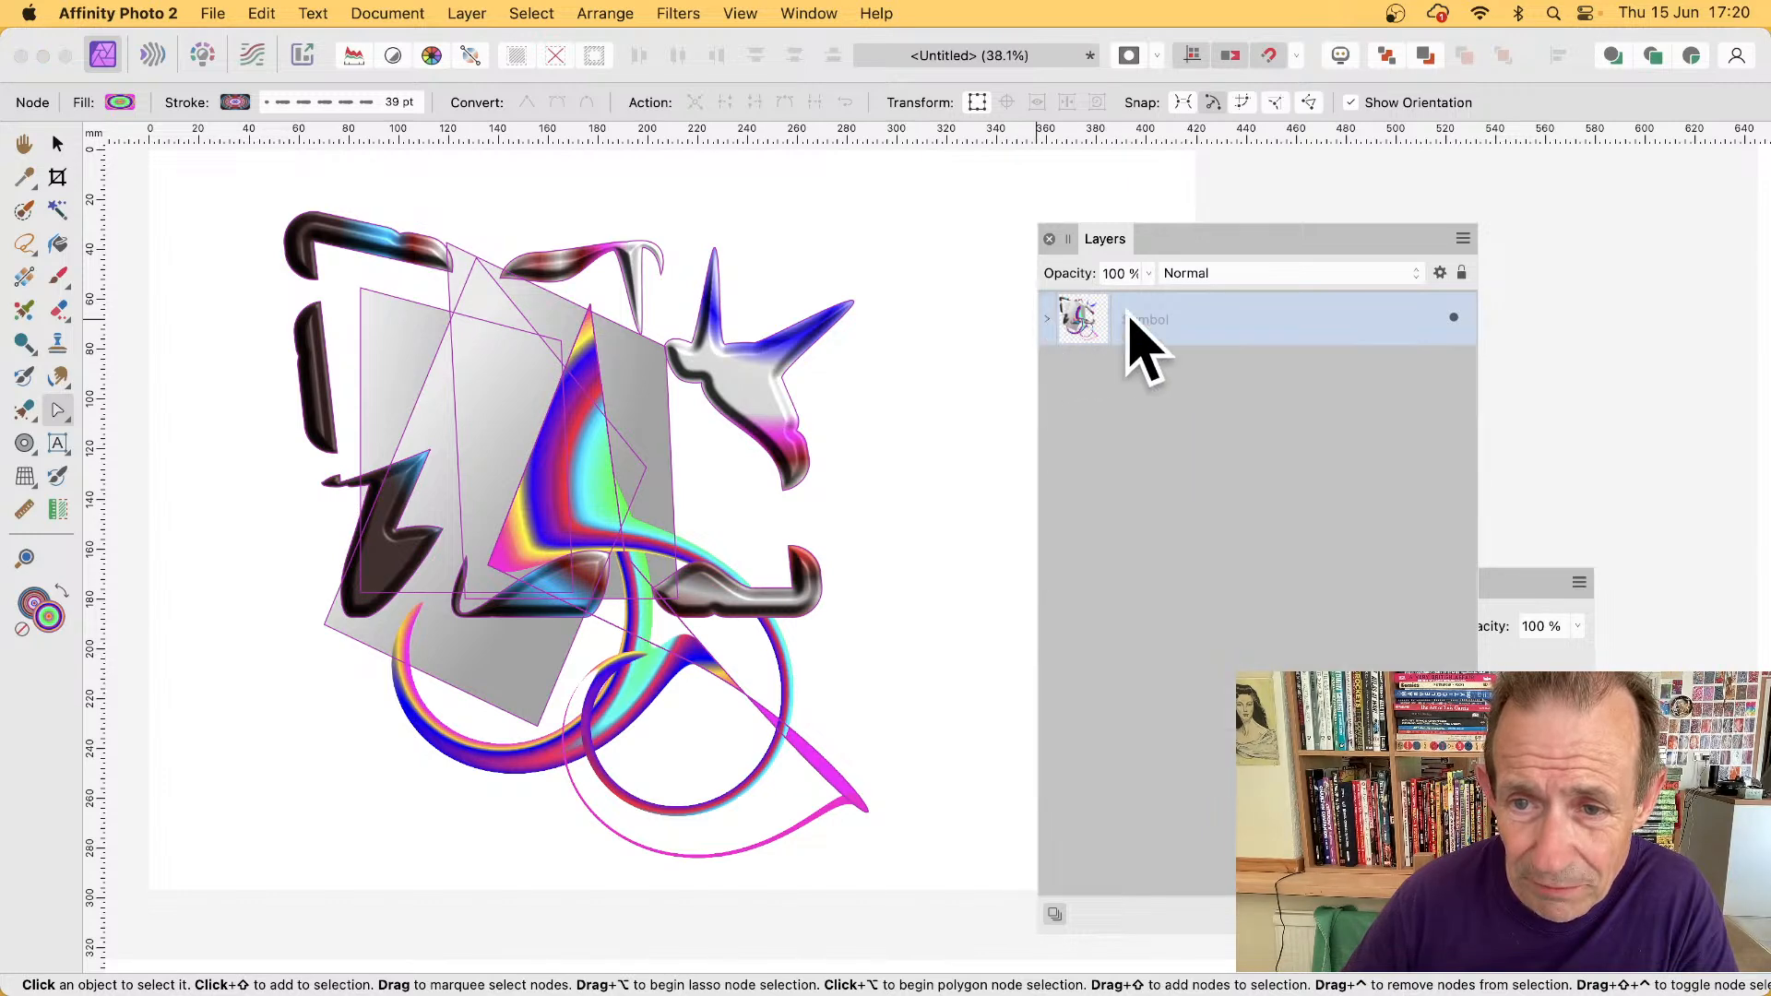
{"action": "left_click", "coordinate": [1107, 323]}
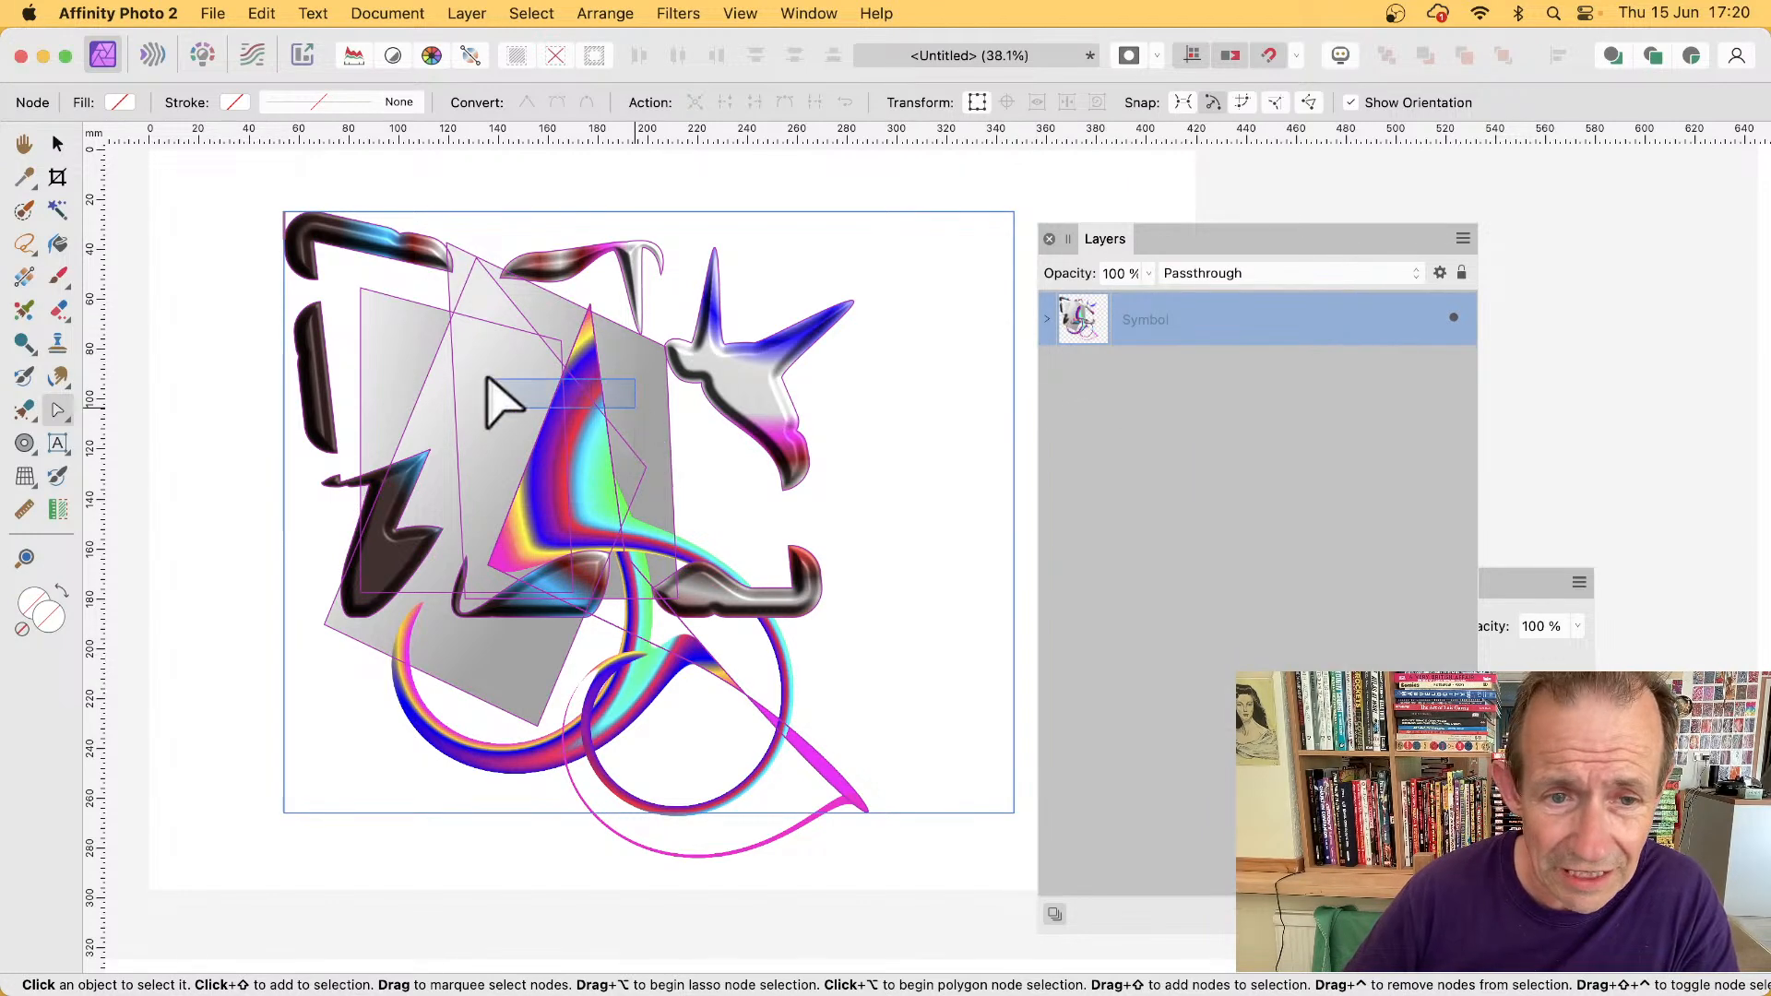
{"action": "left_click", "coordinate": [58, 143]}
{"action": "left_click_drag", "start_coordinate": [723, 581], "coordinate": [632, 589]}
{"action": "left_click_drag", "start_coordinate": [922, 820], "coordinate": [626, 676]}
{"action": "left_click_drag", "start_coordinate": [387, 415], "coordinate": [577, 587]}
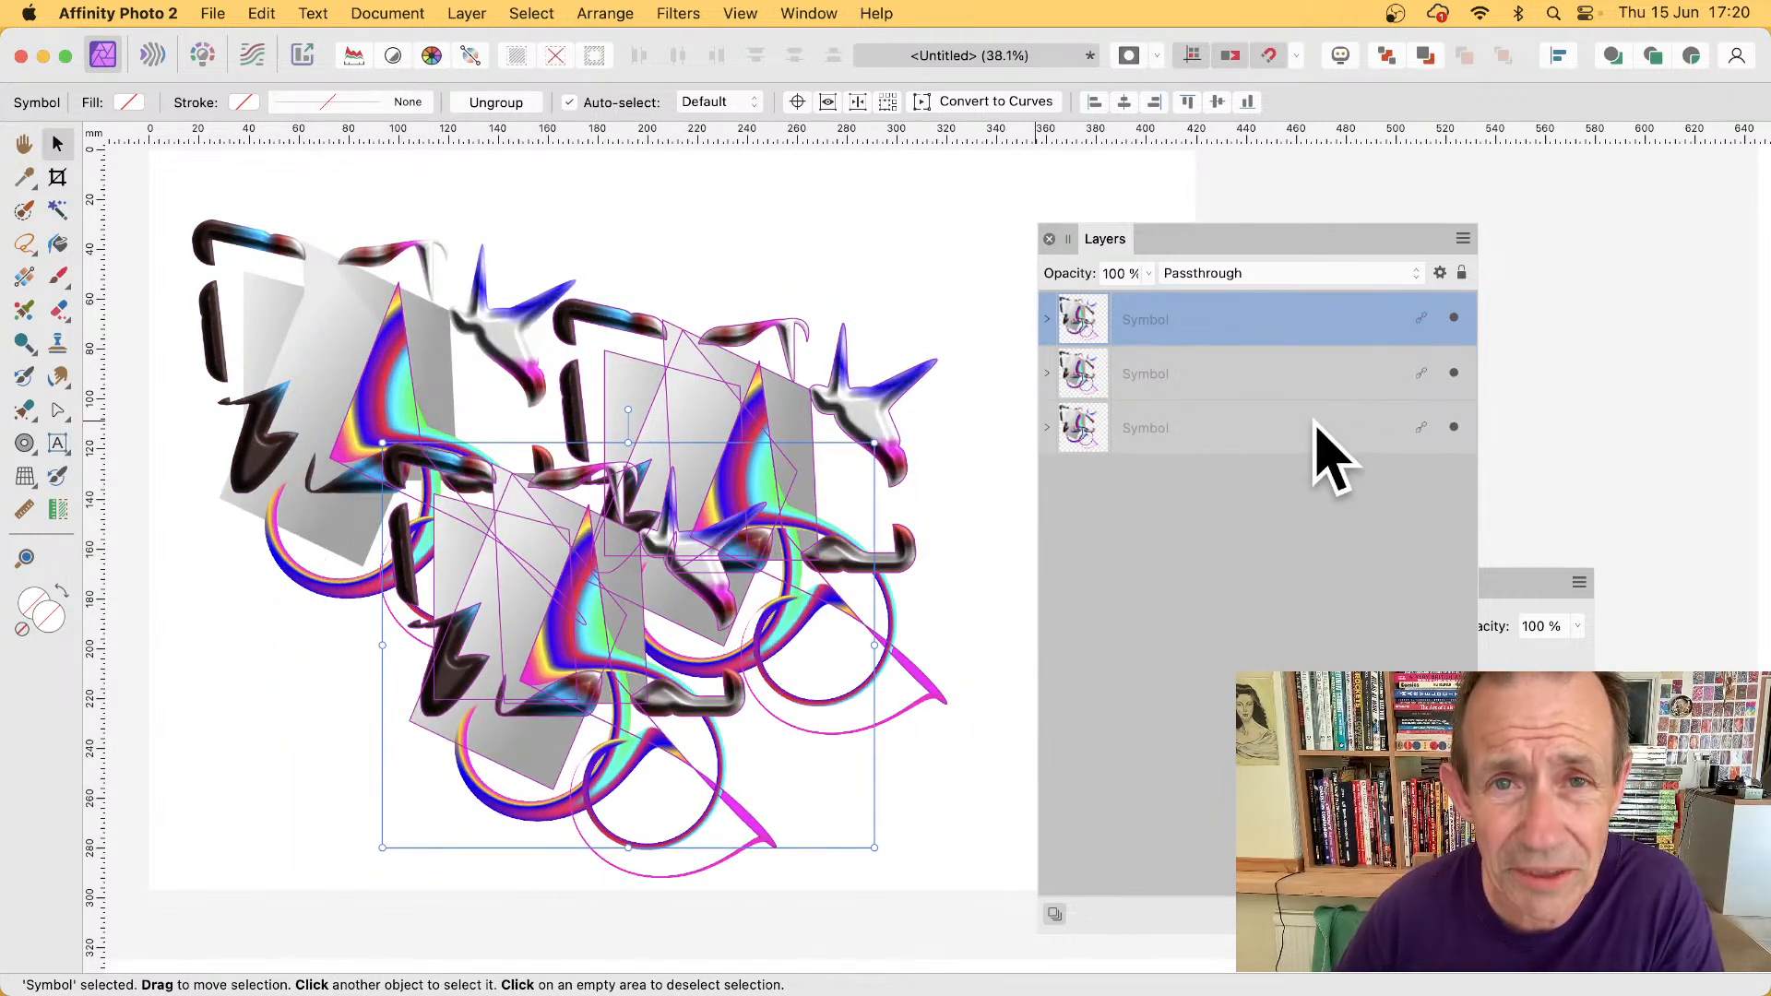
- Set the hue shift of the upper rainbow curve's HSL adjustment in the topmost symbol to 130.5°, and inspect the second symbol's contents
{"action": "left_click", "coordinate": [1048, 321]}
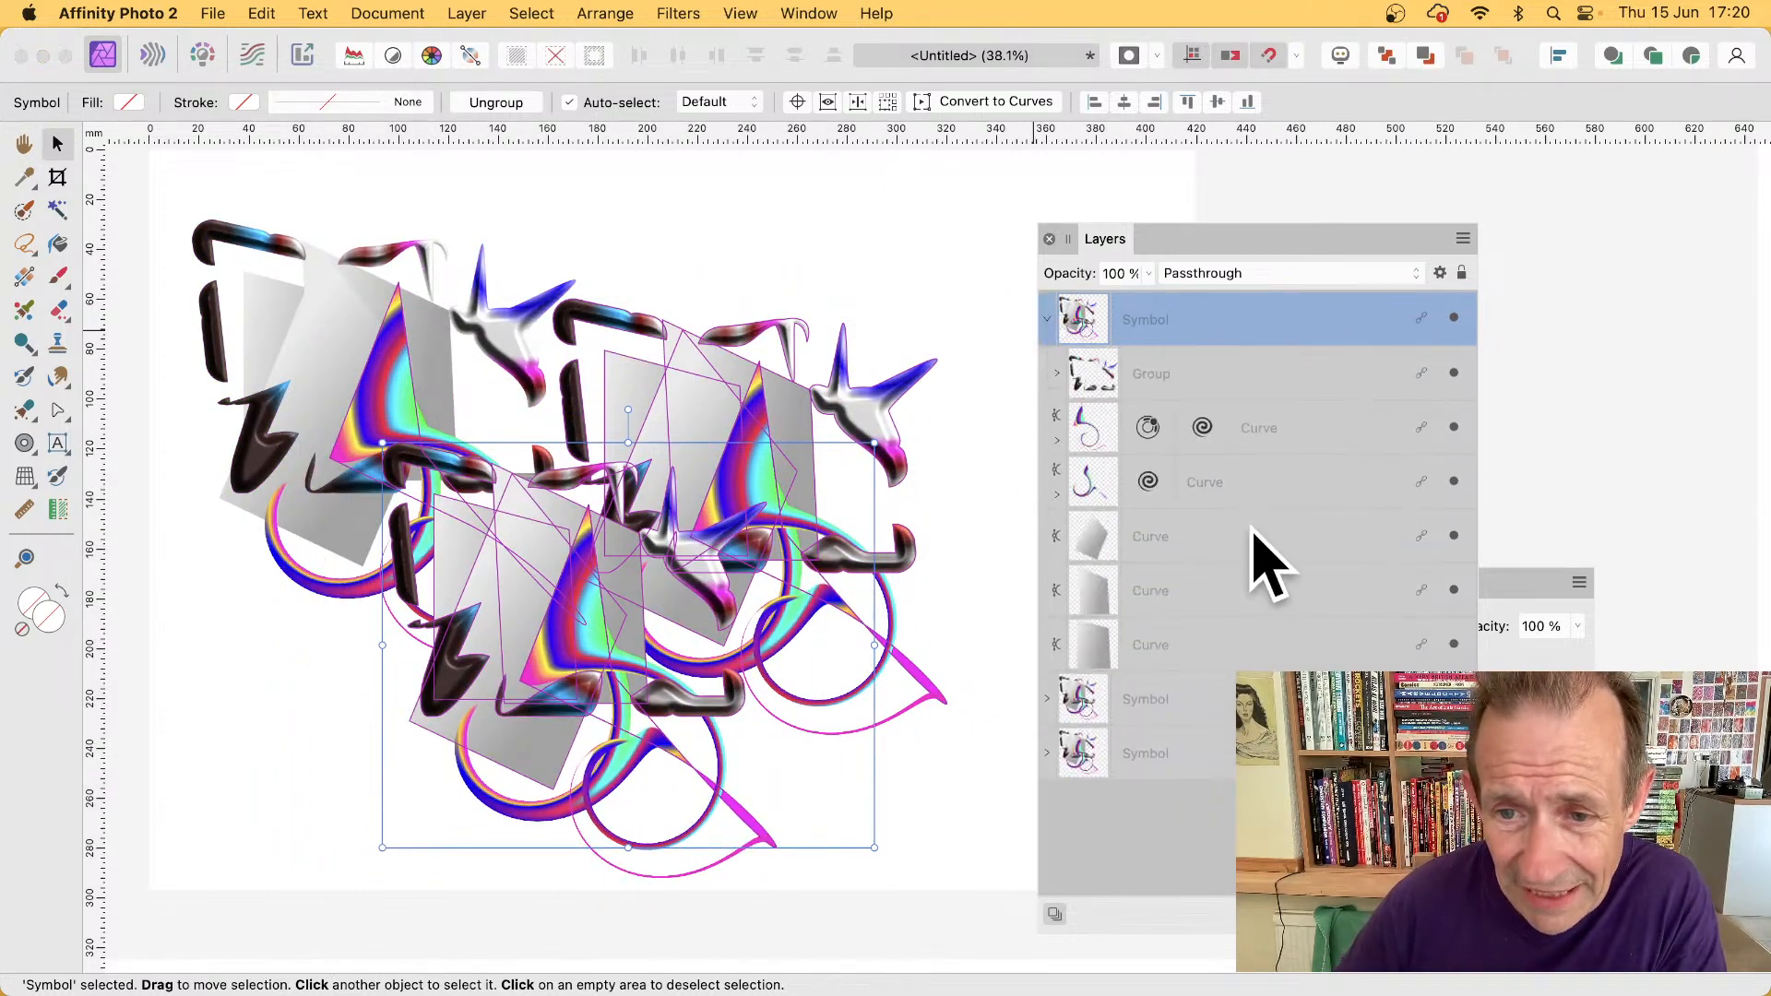
{"action": "double_click", "coordinate": [1157, 435]}
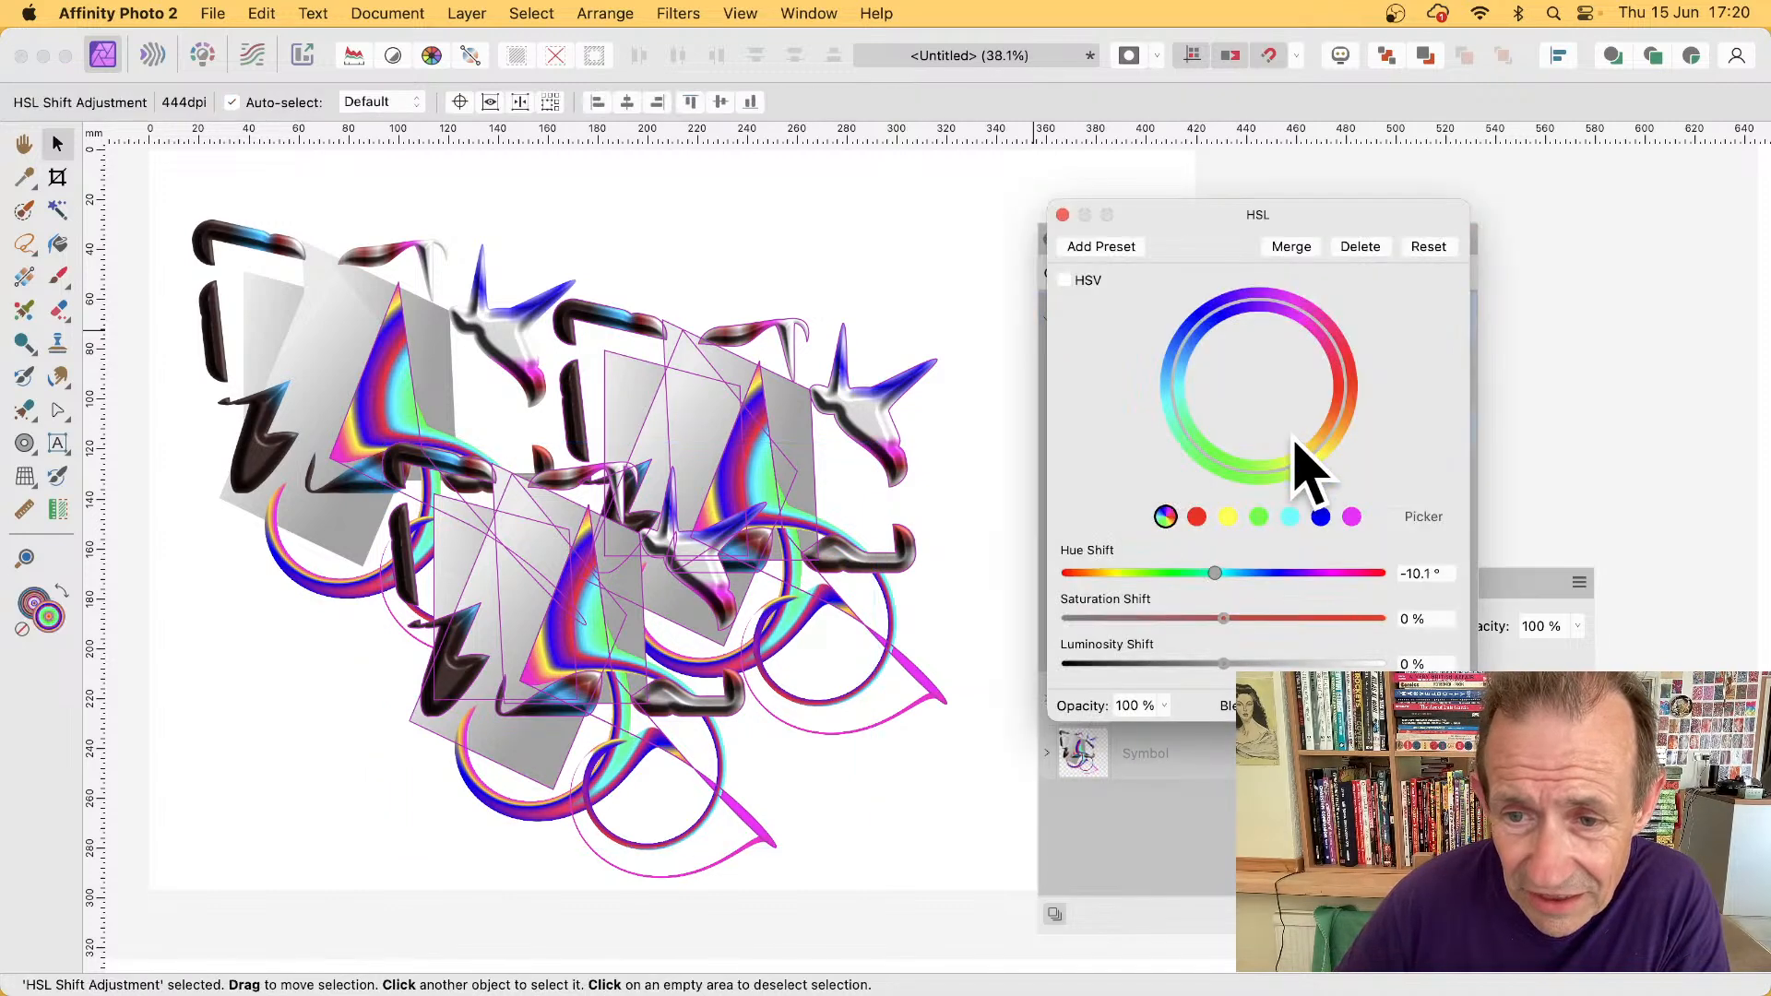
{"action": "left_click_drag", "start_coordinate": [1180, 220], "coordinate": [1353, 171]}
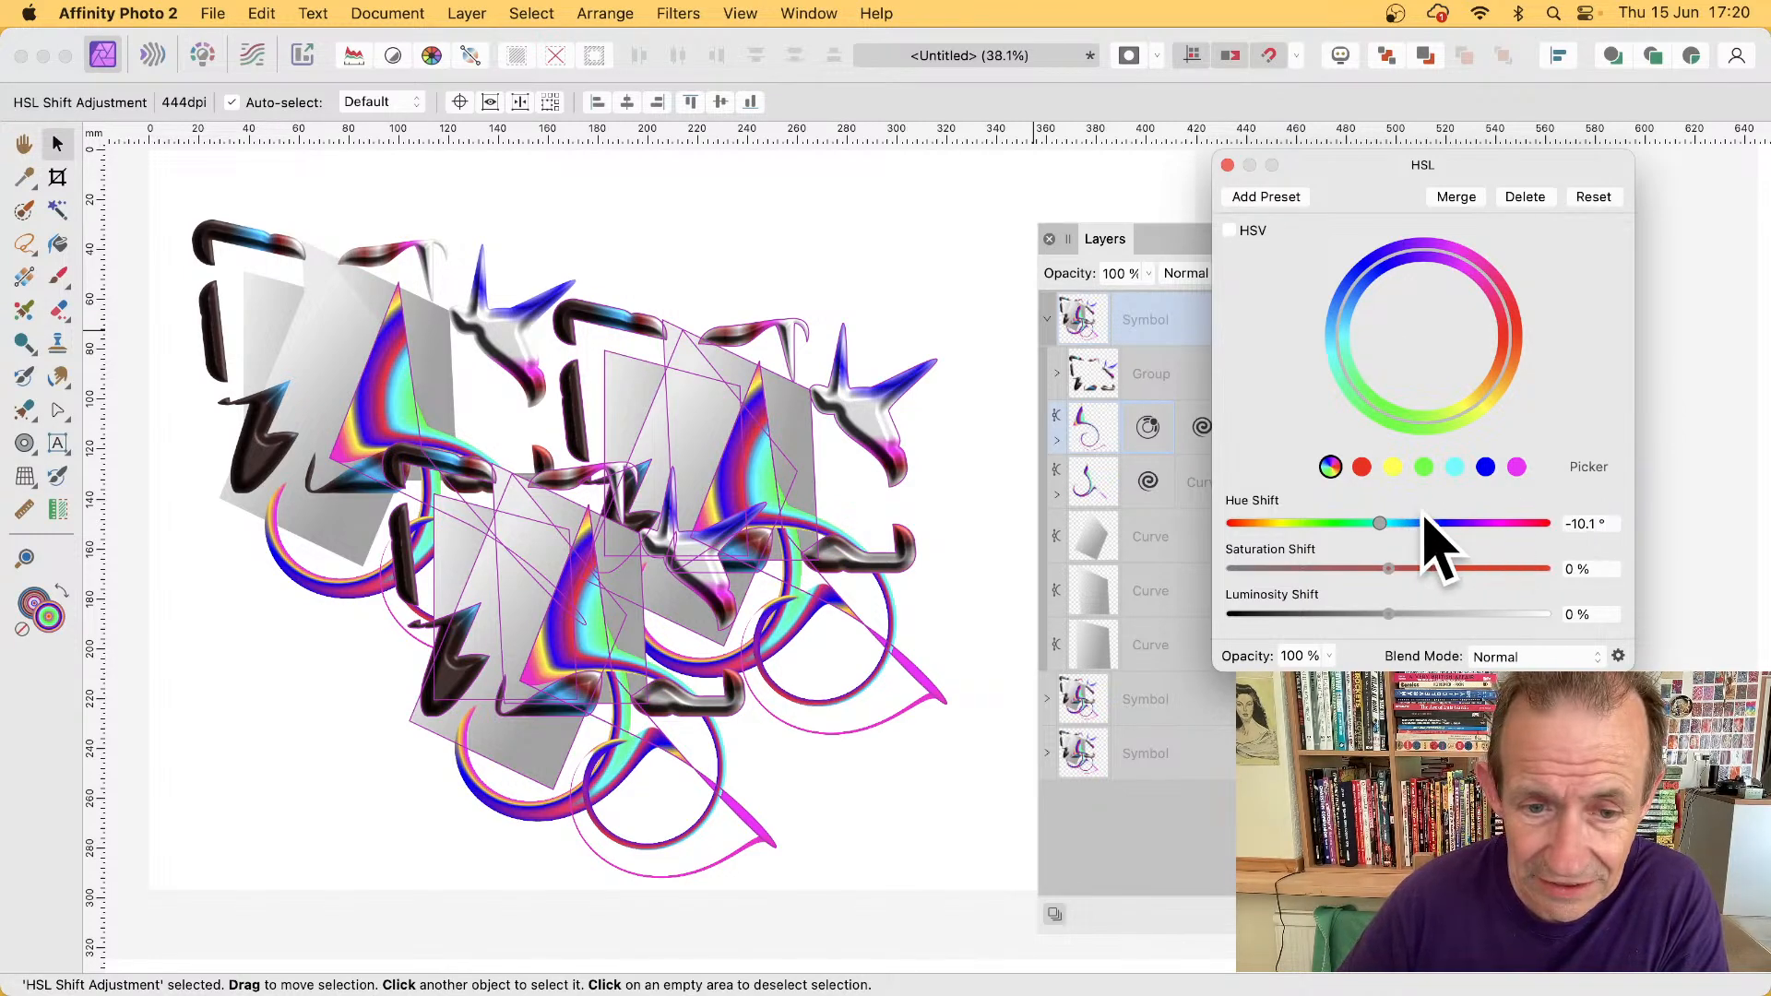
{"action": "left_click_drag", "start_coordinate": [1381, 524], "coordinate": [1332, 525]}
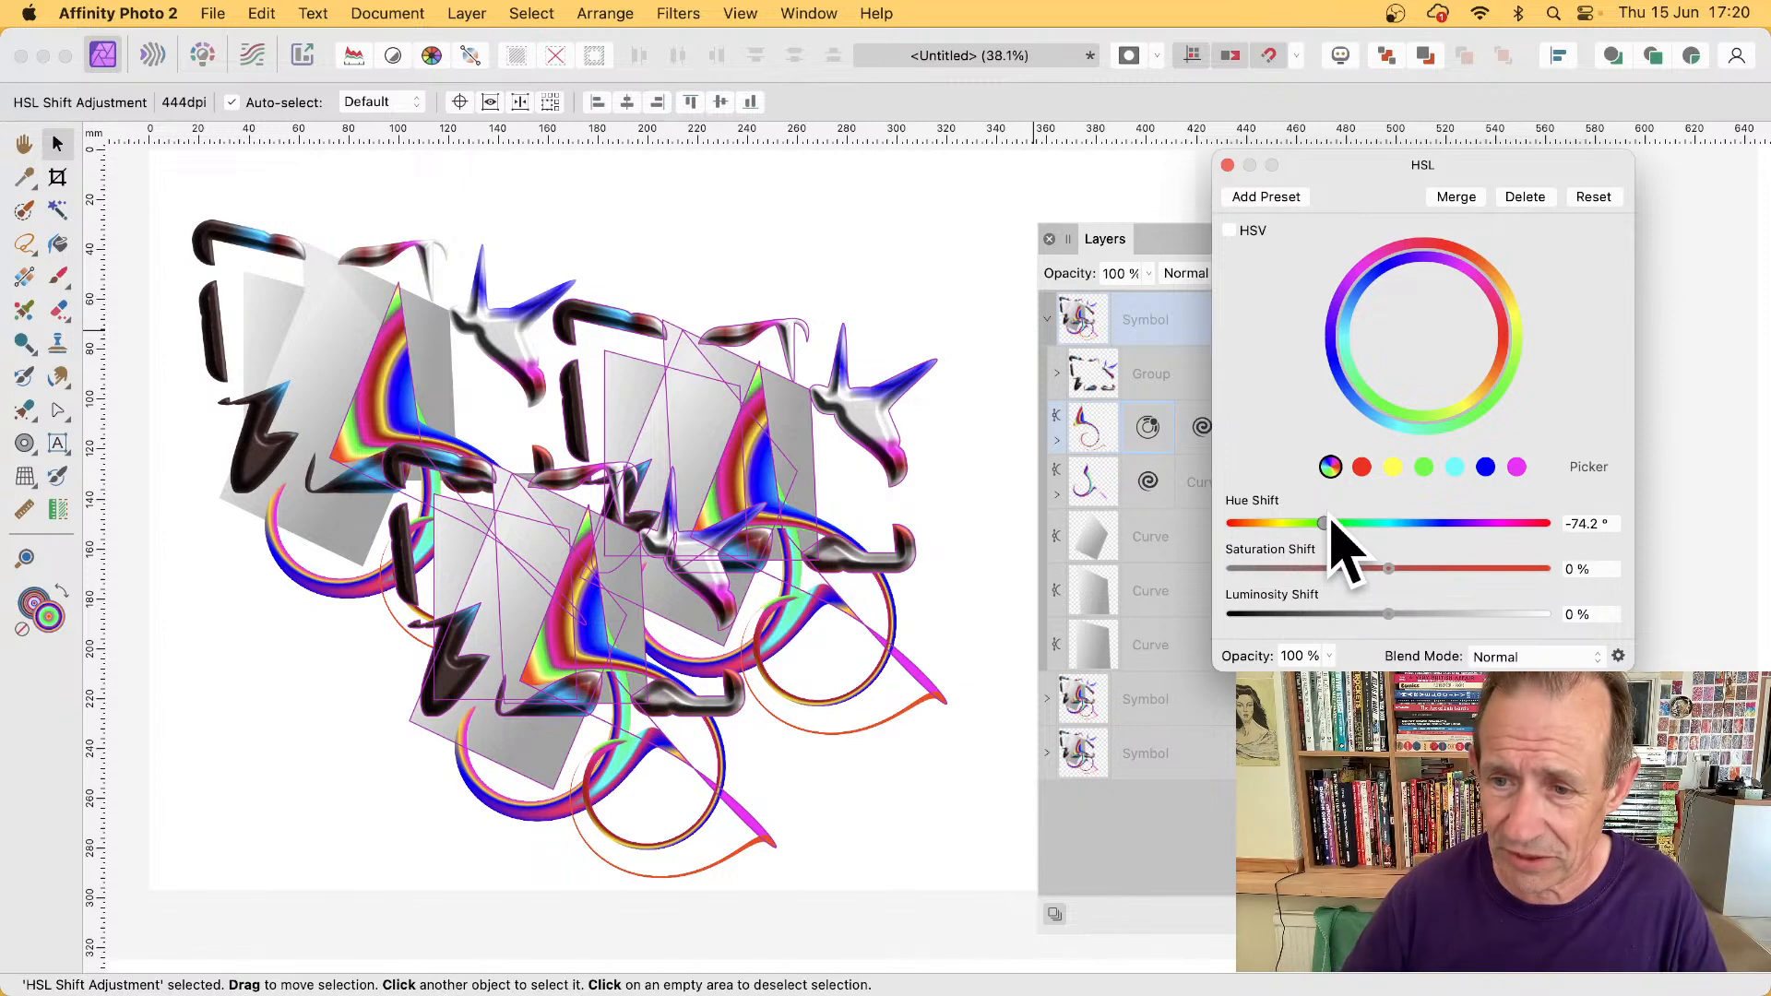
{"action": "left_click_drag", "start_coordinate": [1337, 529], "coordinate": [1503, 530]}
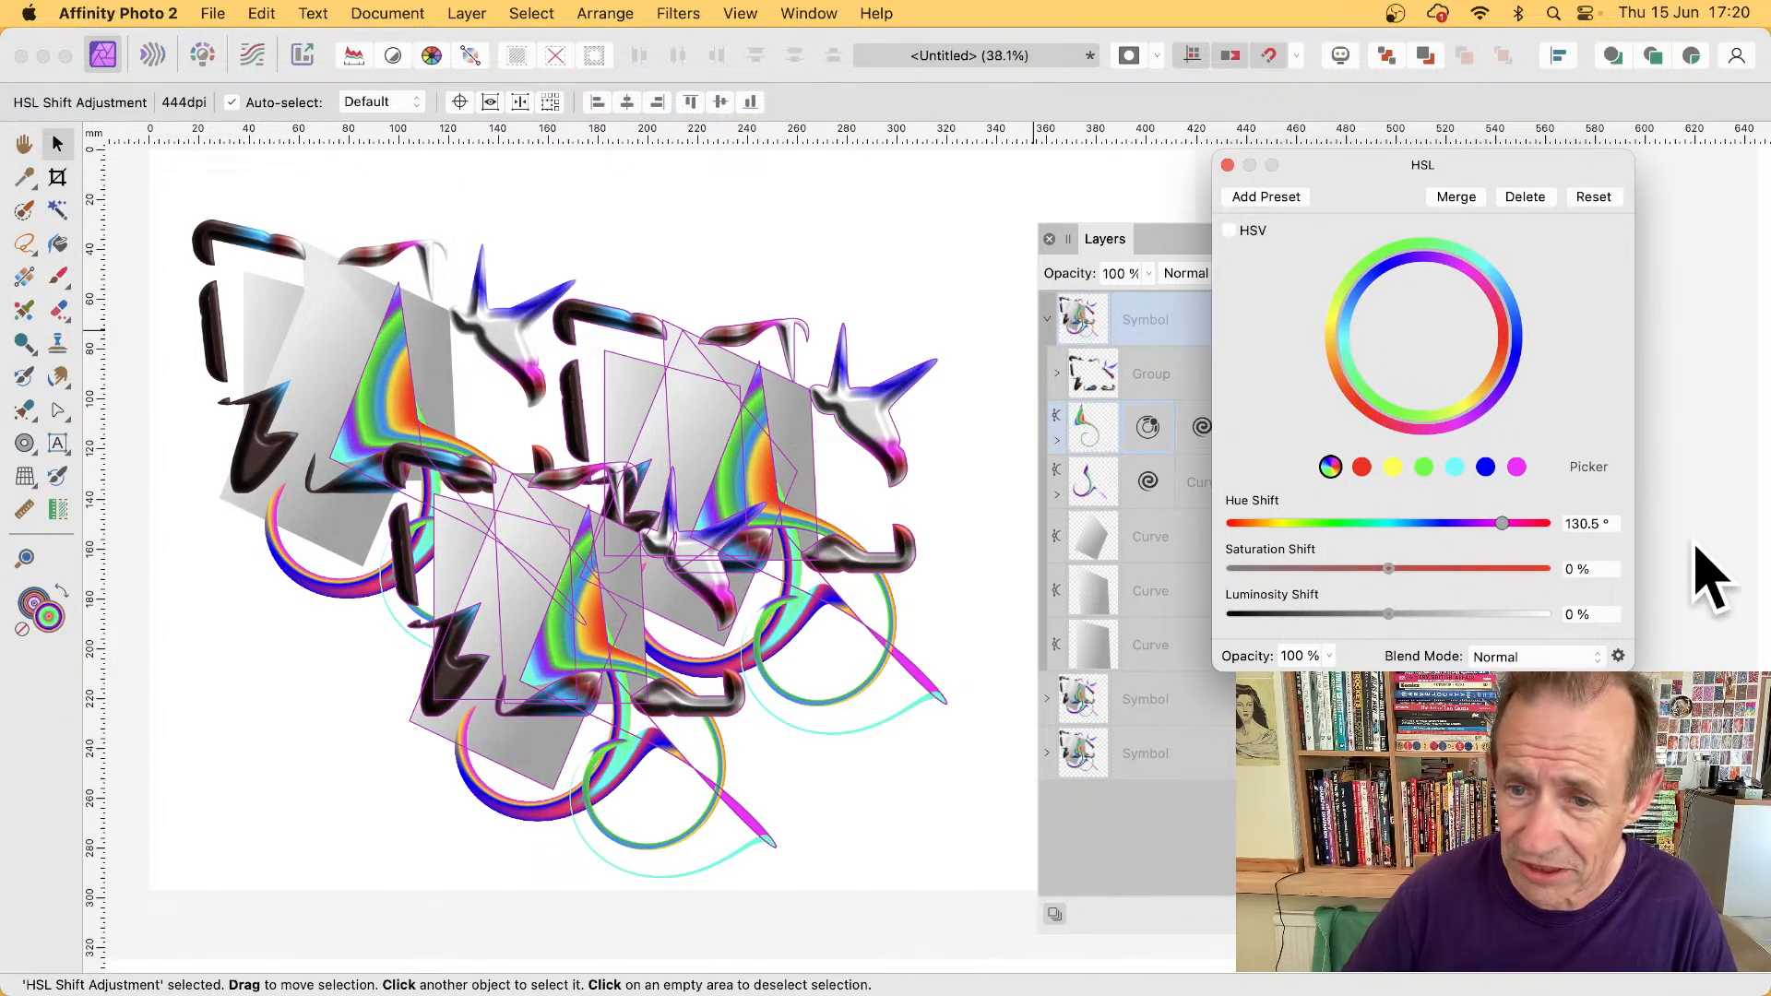
{"action": "left_click", "coordinate": [1228, 165]}
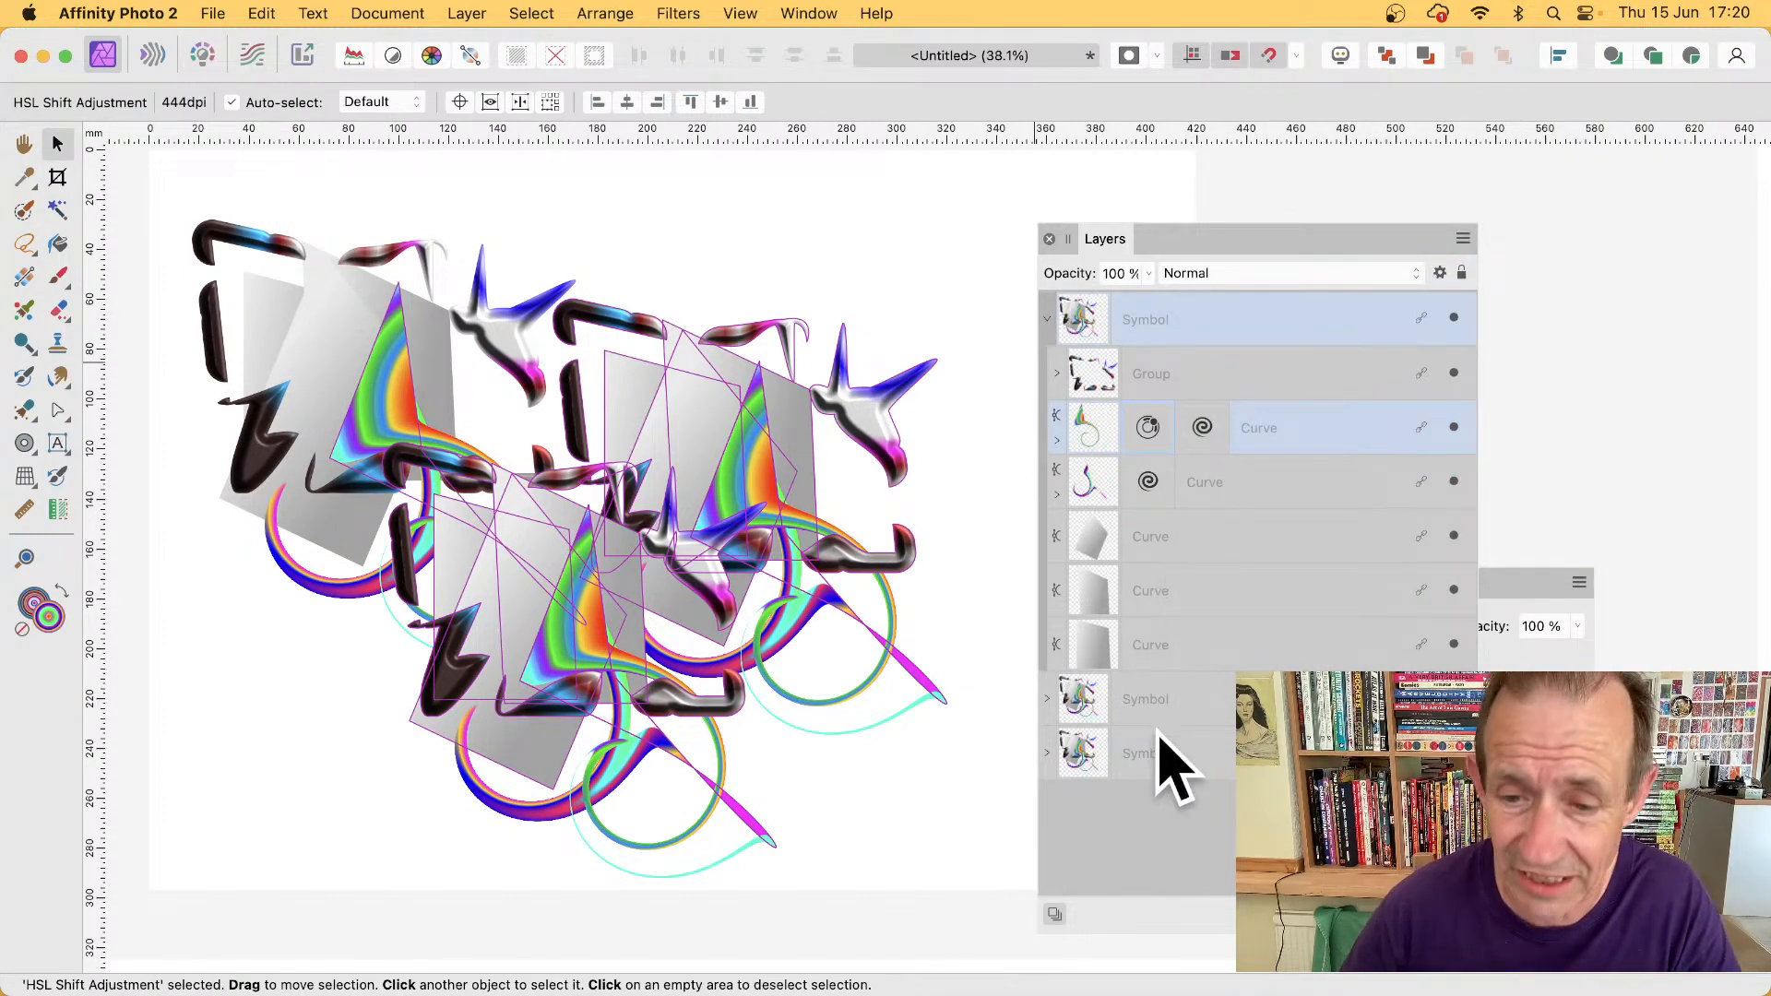
{"action": "left_click", "coordinate": [1048, 700]}
{"action": "scroll", "coordinate": [1250, 590], "scroll_direction": "down", "scroll_amount": 4}
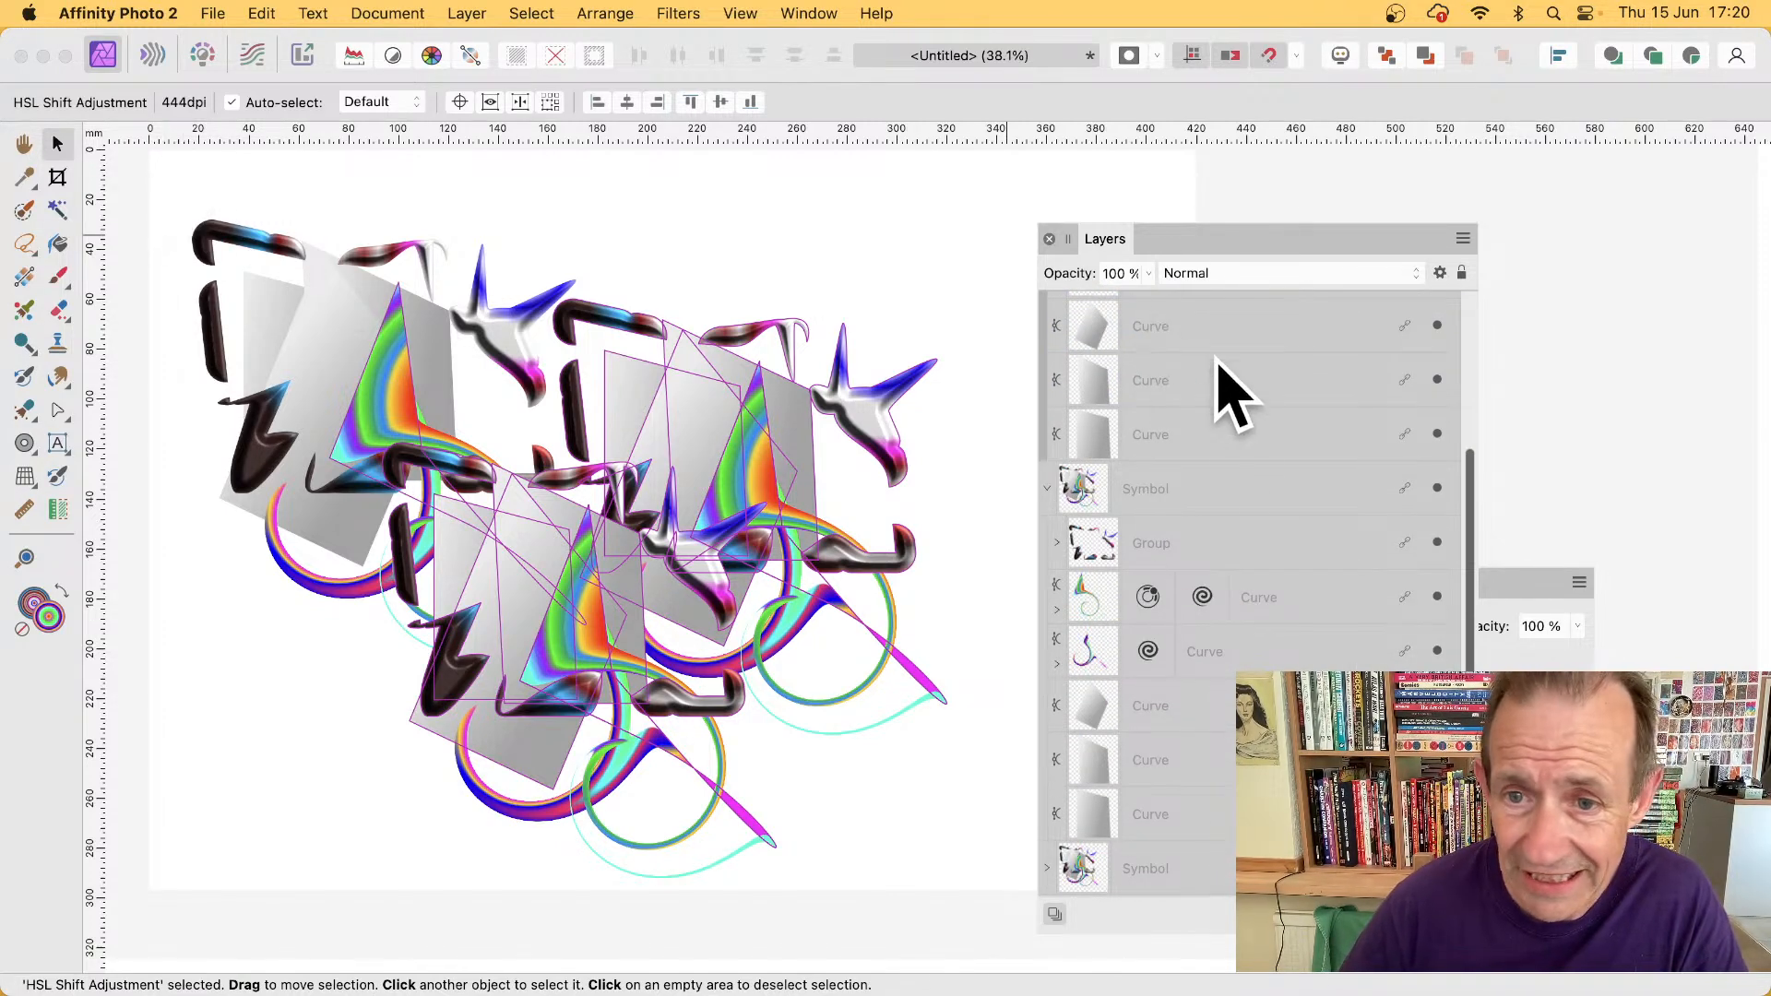
{"action": "scroll", "coordinate": [1223, 454], "scroll_direction": "up", "scroll_amount": 4}
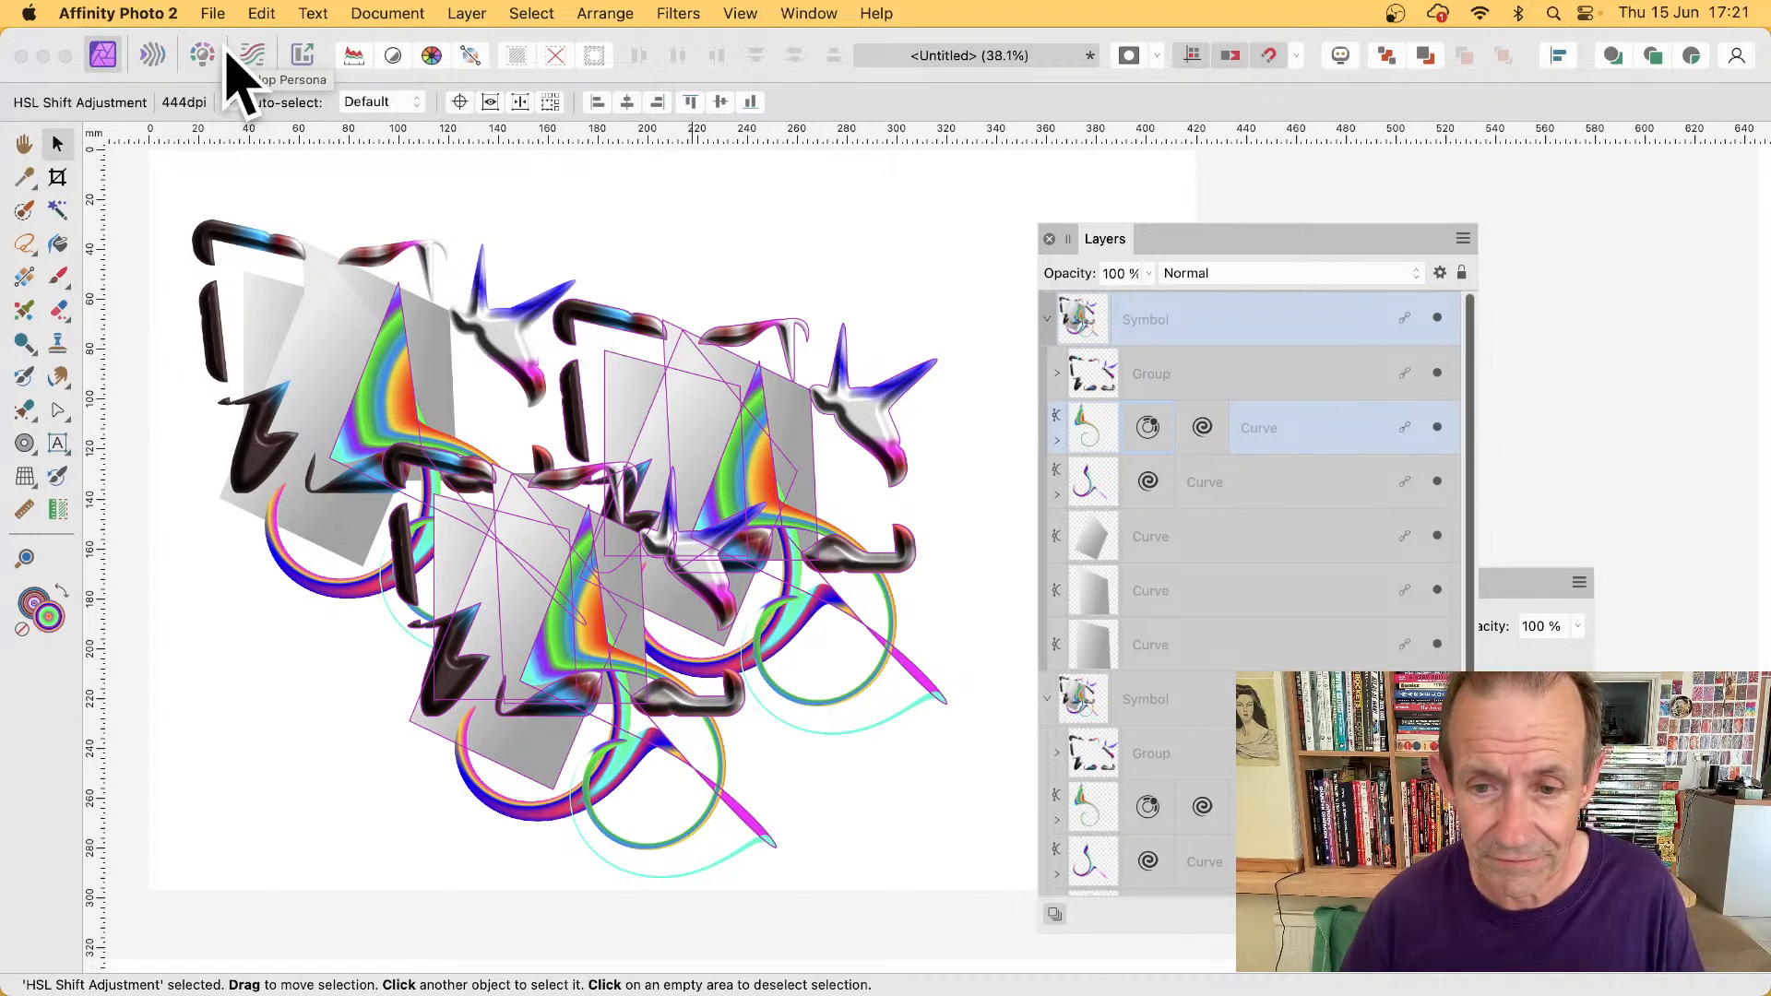
- Switch through OBS to Chrome to check the live stream's status in YouTube Studio, and return to Affinity Photo
{"action": "key", "text": "super+Tab"}
{"action": "key", "text": "super+Tab"}
{"action": "key", "text": "super+Tab"}
{"action": "key", "text": "super+Tab"}
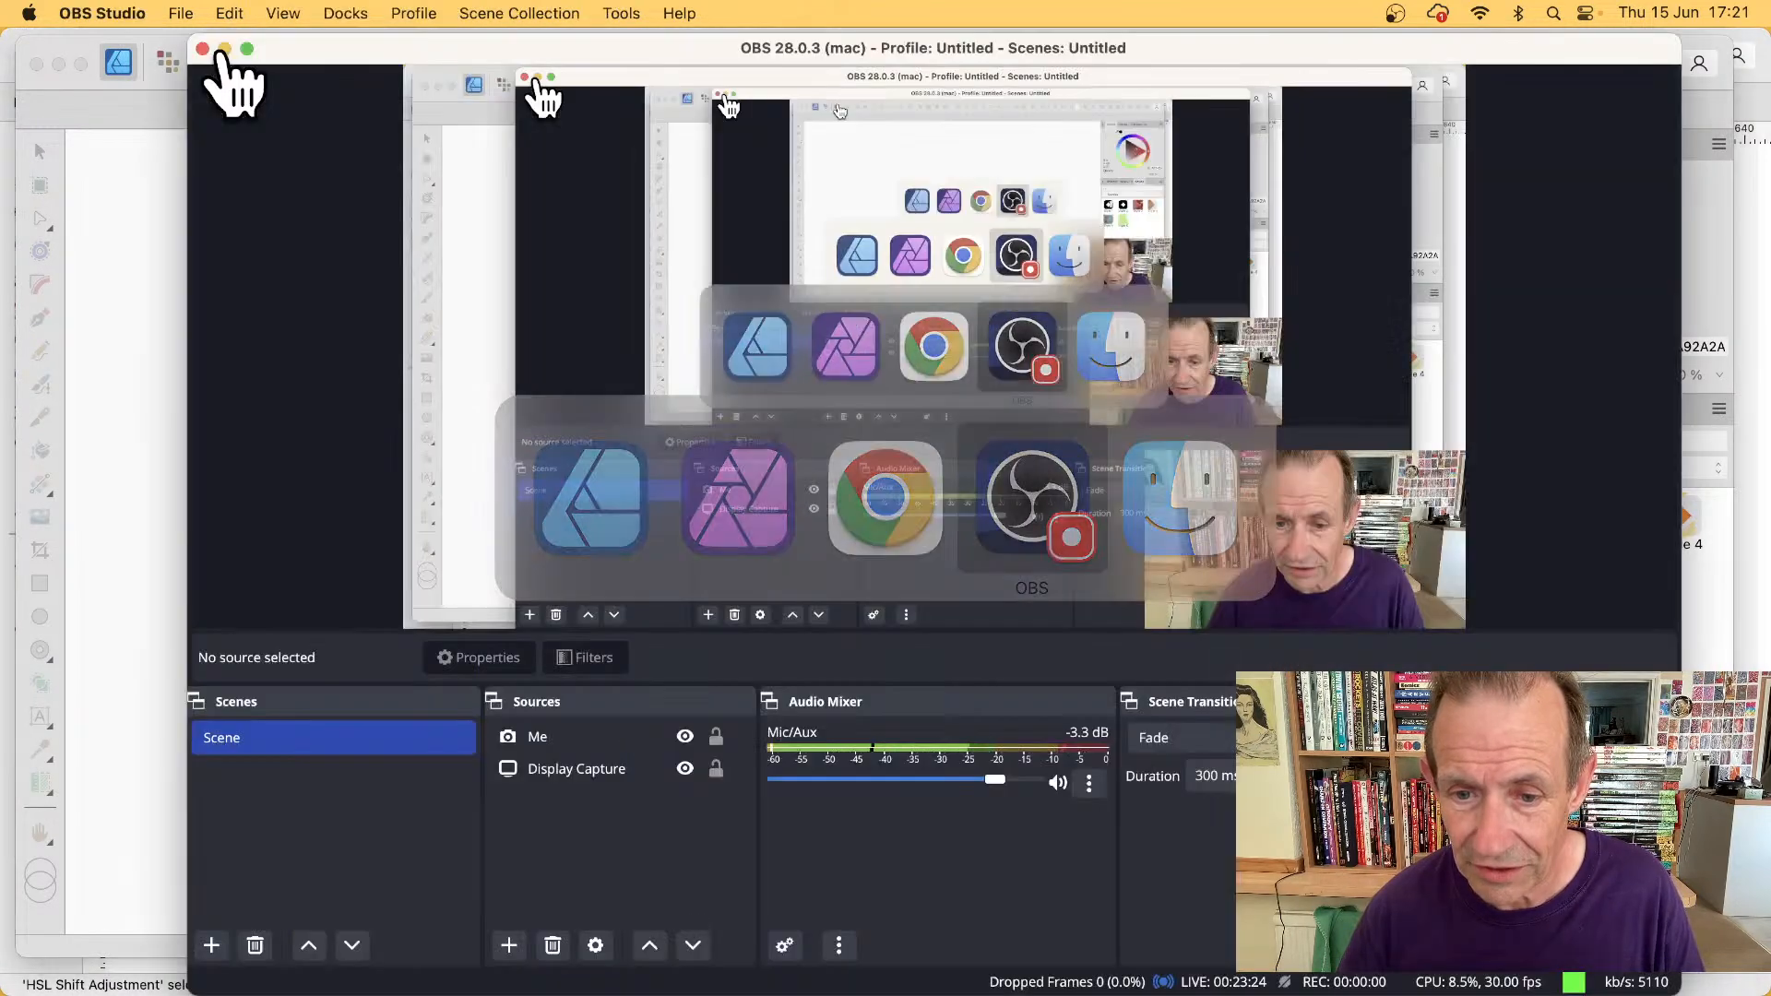
{"action": "key", "text": "super+Tab"}
{"action": "key", "text": "super+Tab"}
{"action": "key", "text": "super+Tab"}
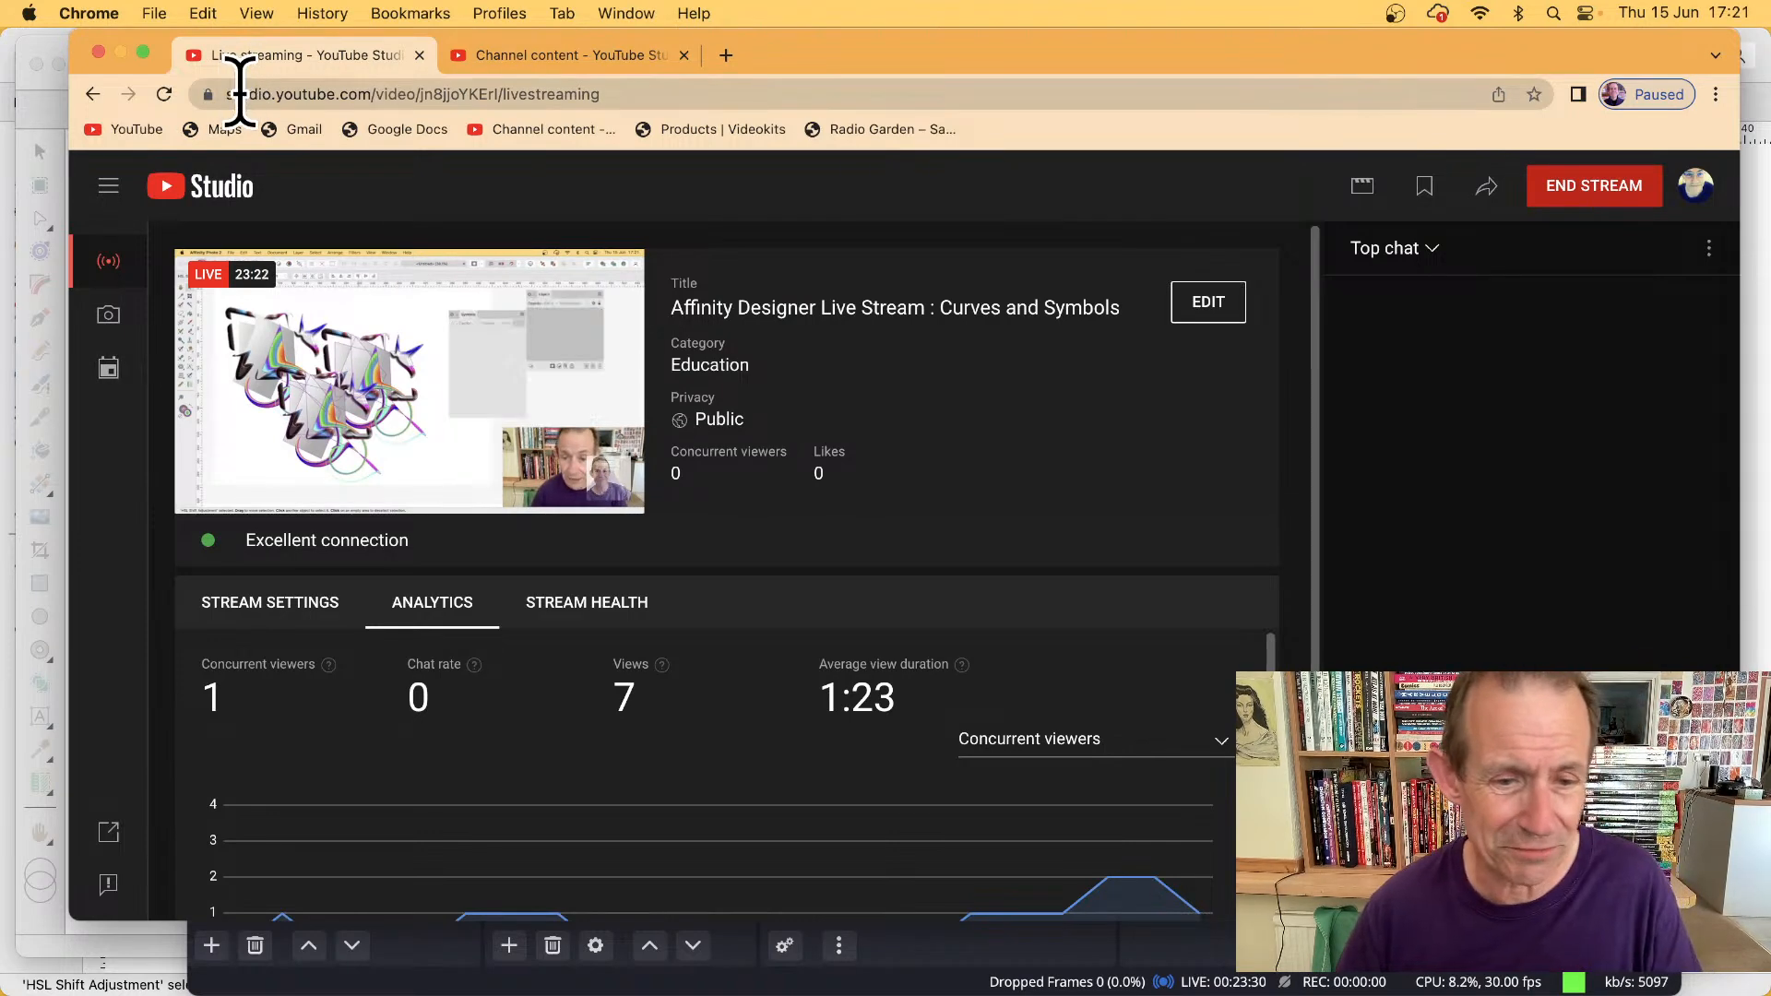
{"action": "key", "text": "super+Tab"}
{"action": "key", "text": "super+Tab"}
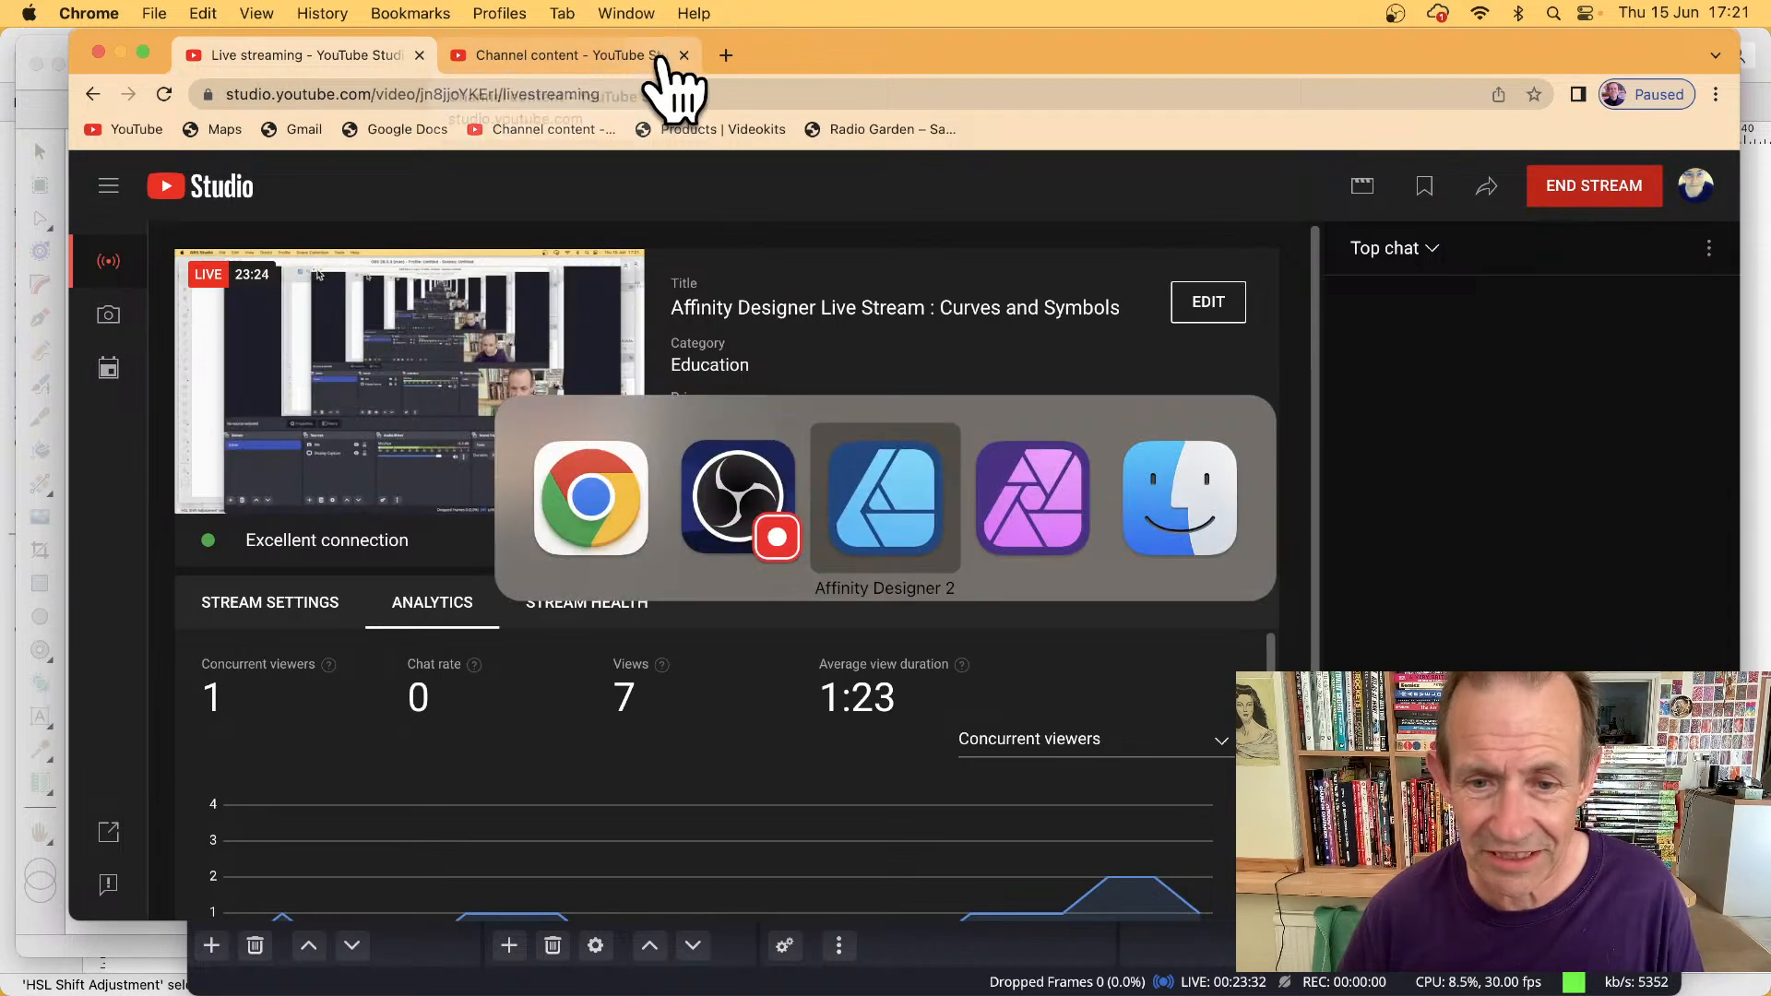
{"action": "key", "text": "super+Tab"}
{"action": "key", "text": "super+Tab"}
{"action": "key", "text": "super+Tab"}
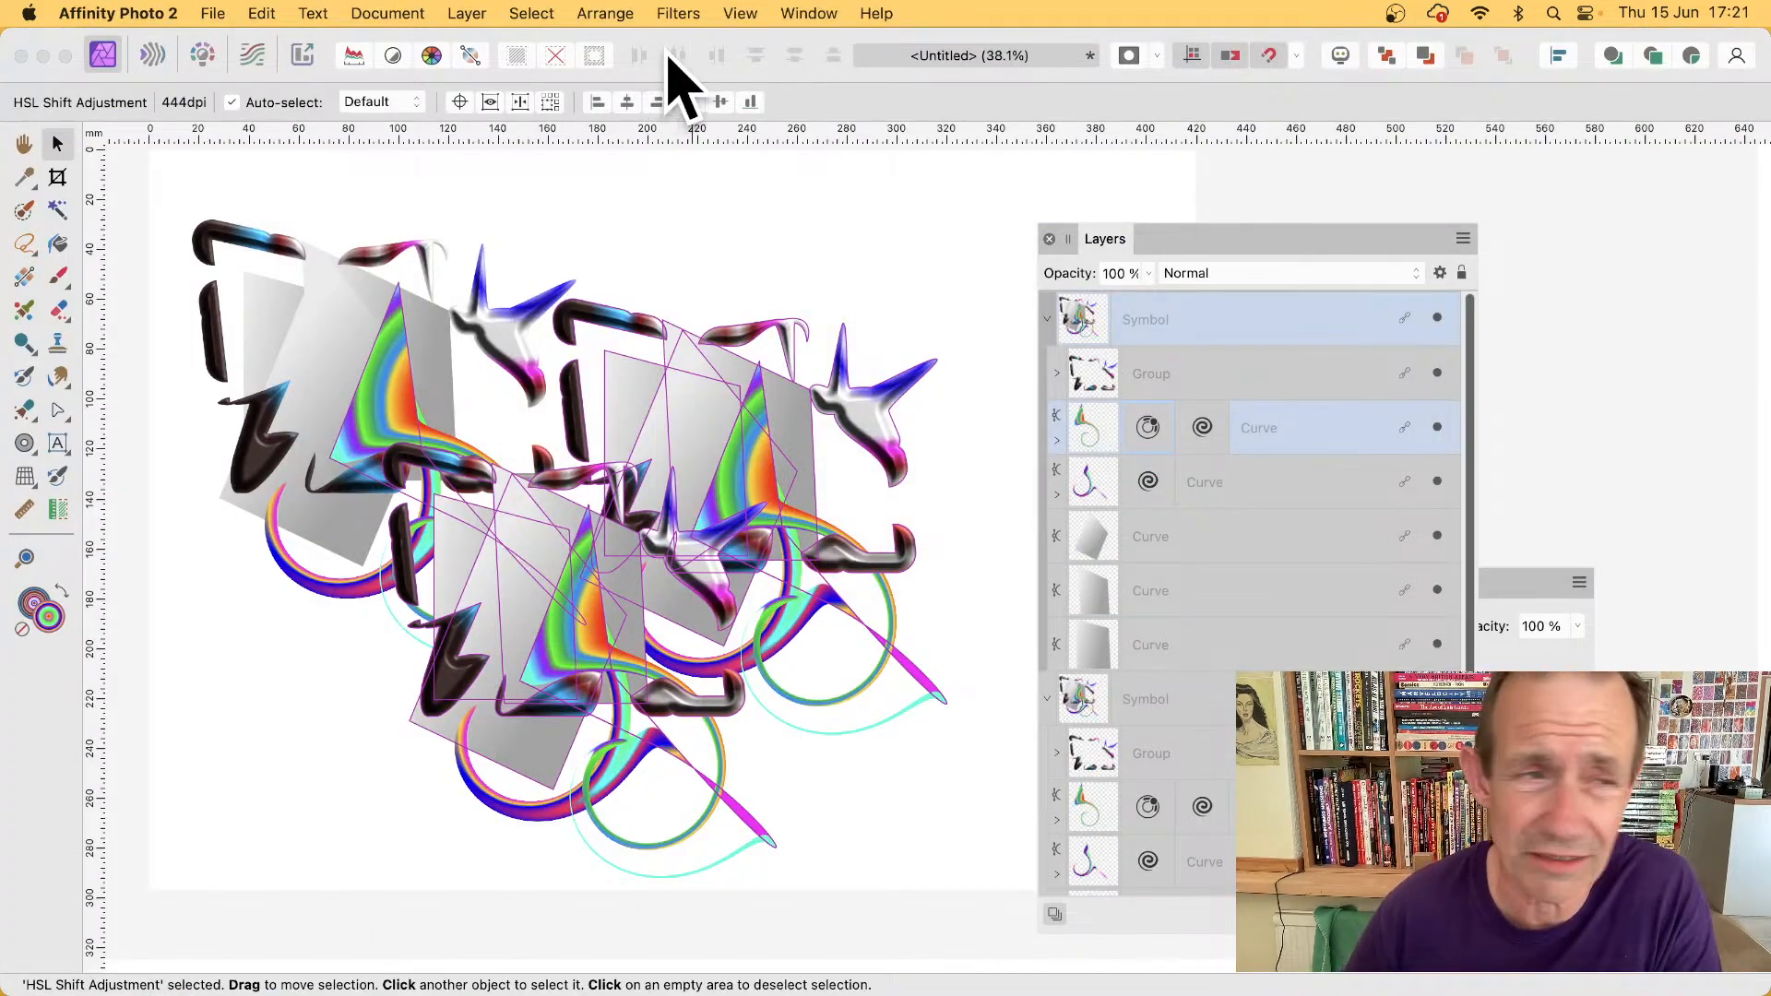
- Transfer the document to Affinity Designer and expand the top symbol's first rainbow curve to examine its HSL and Twirl layers
{"action": "left_click", "coordinate": [208, 11]}
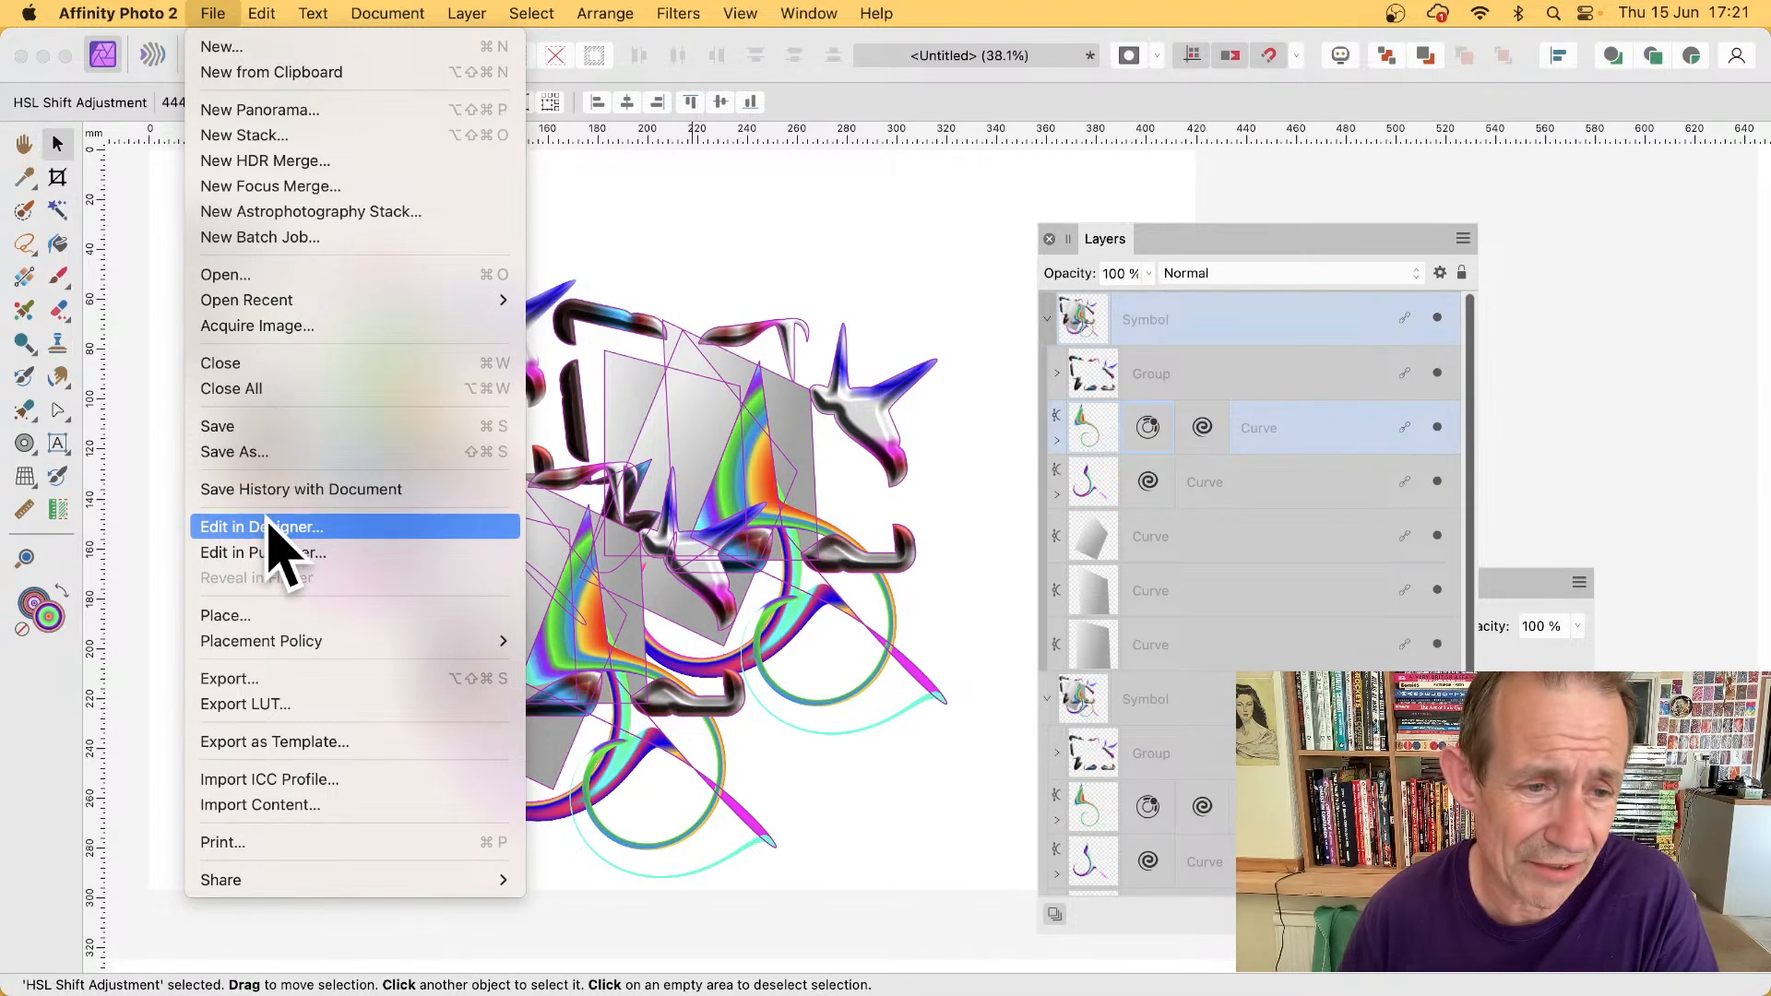
{"action": "left_click", "coordinate": [281, 527]}
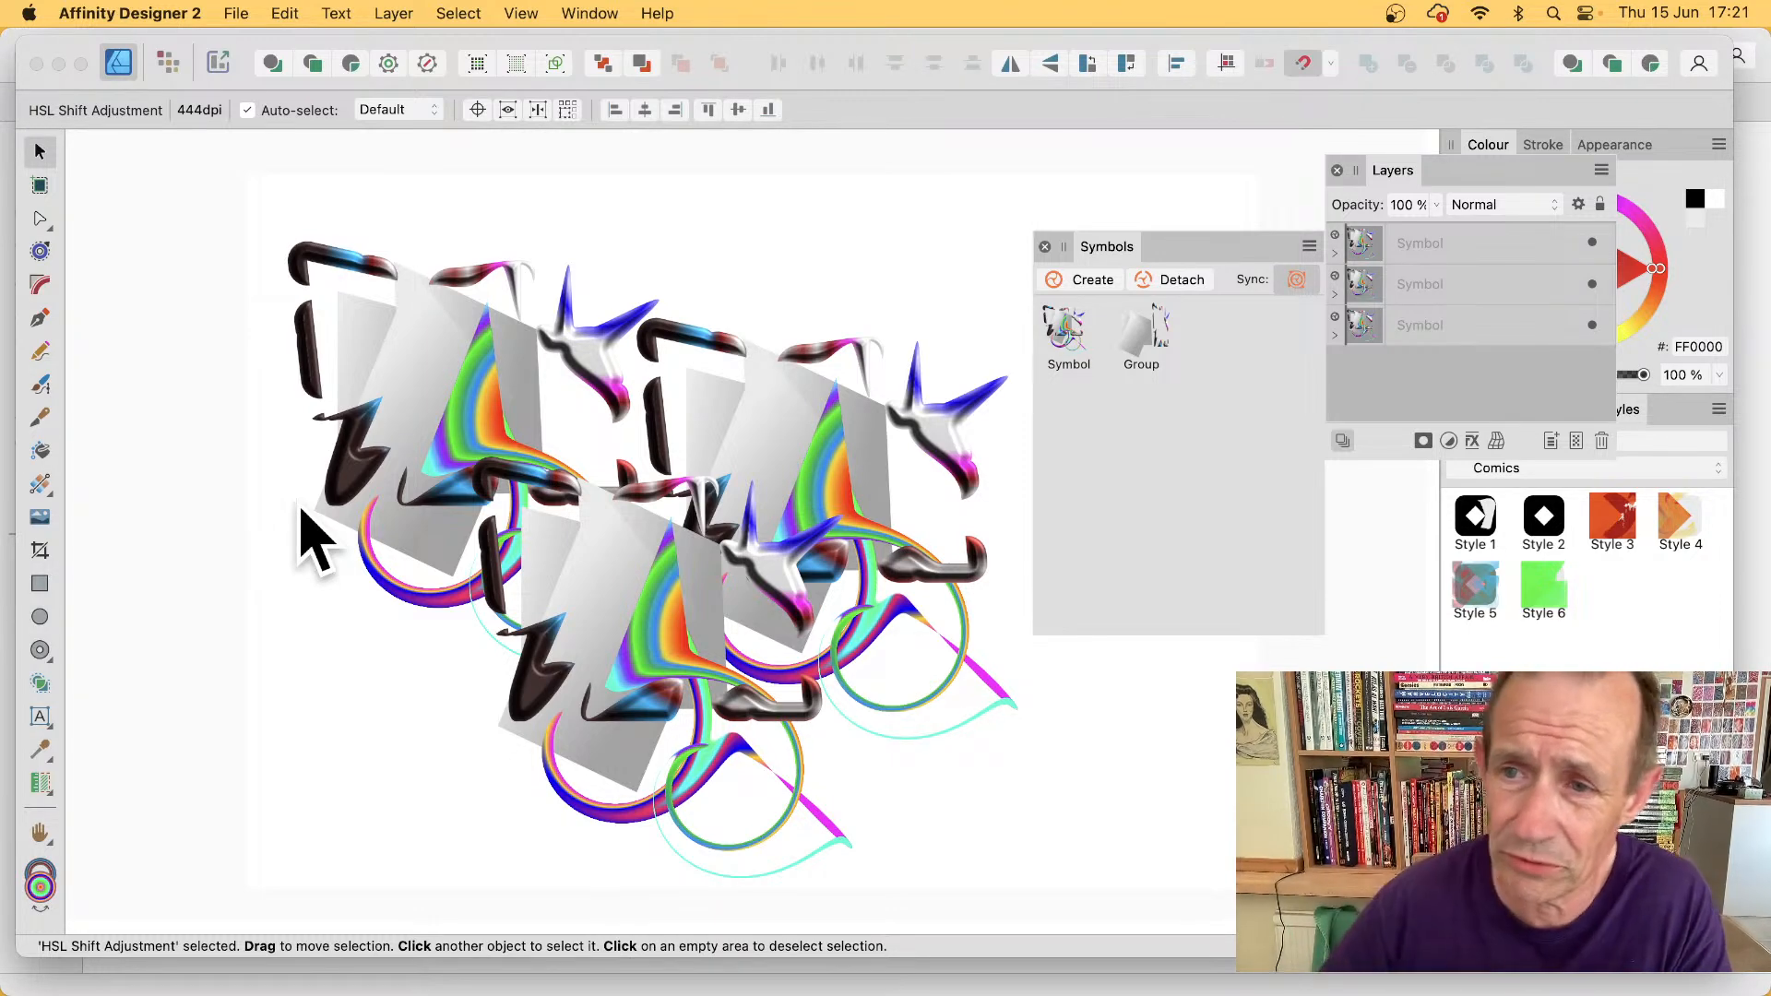
{"action": "left_click", "coordinate": [1336, 255]}
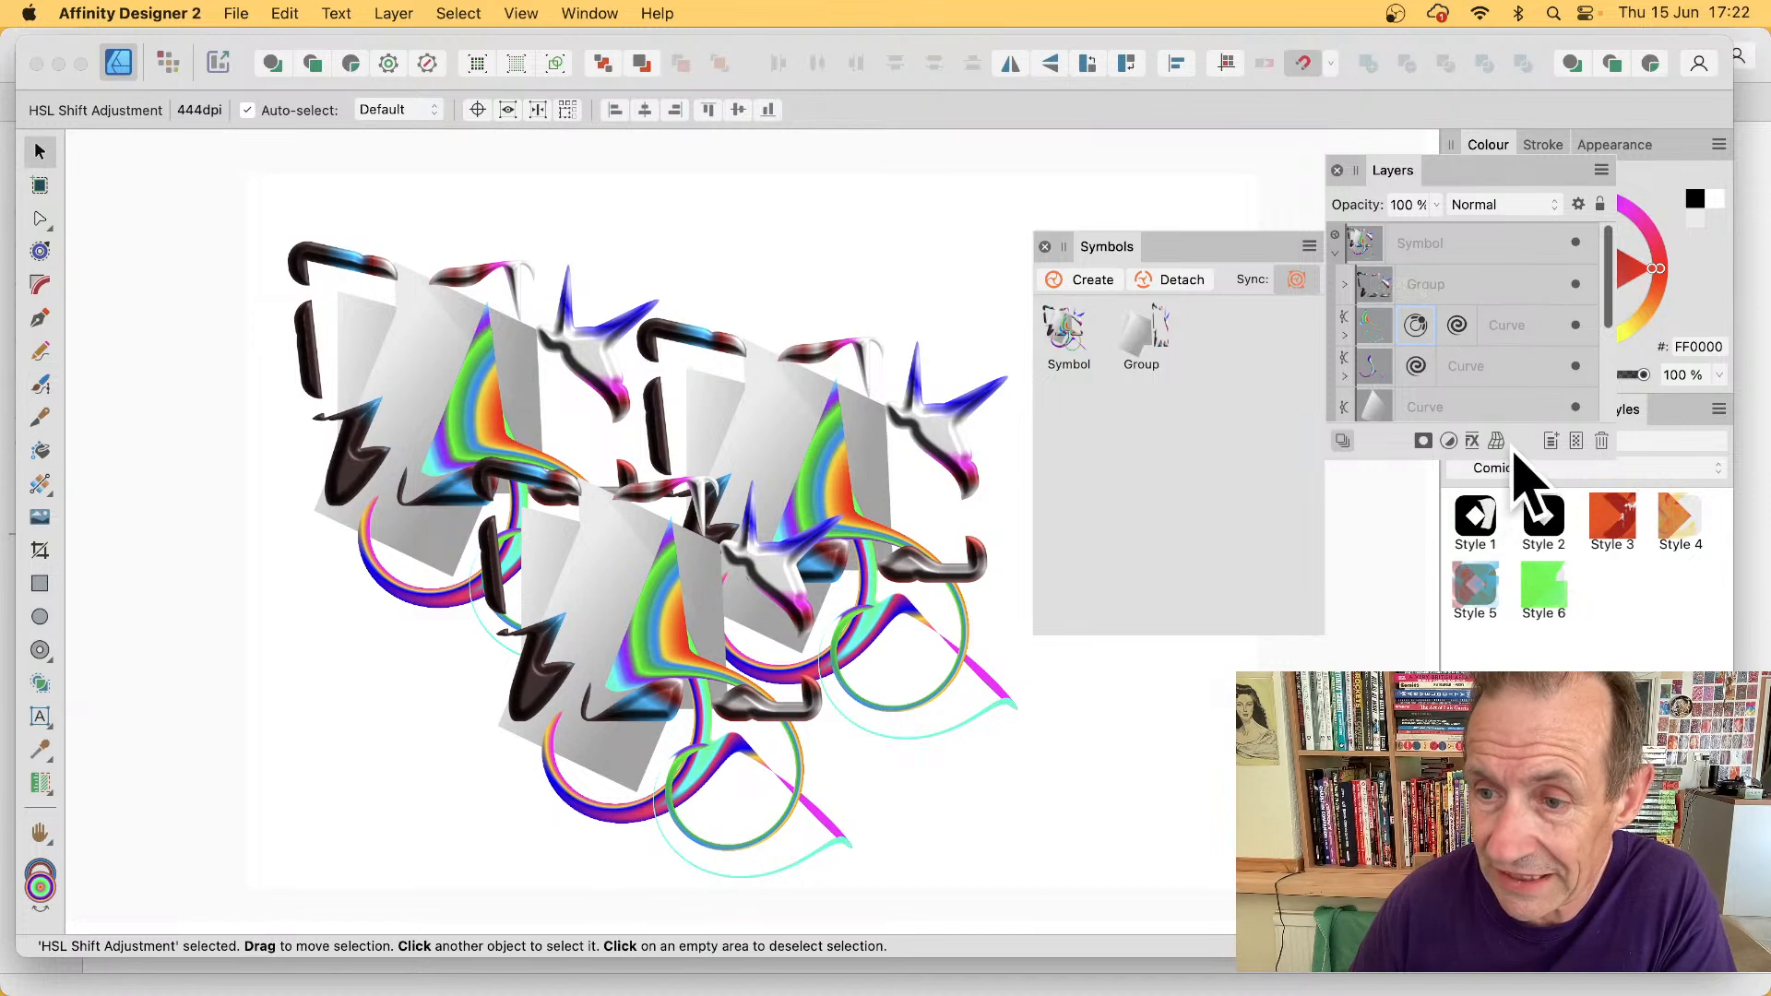
{"action": "left_click_drag", "start_coordinate": [1395, 456], "coordinate": [1408, 687]}
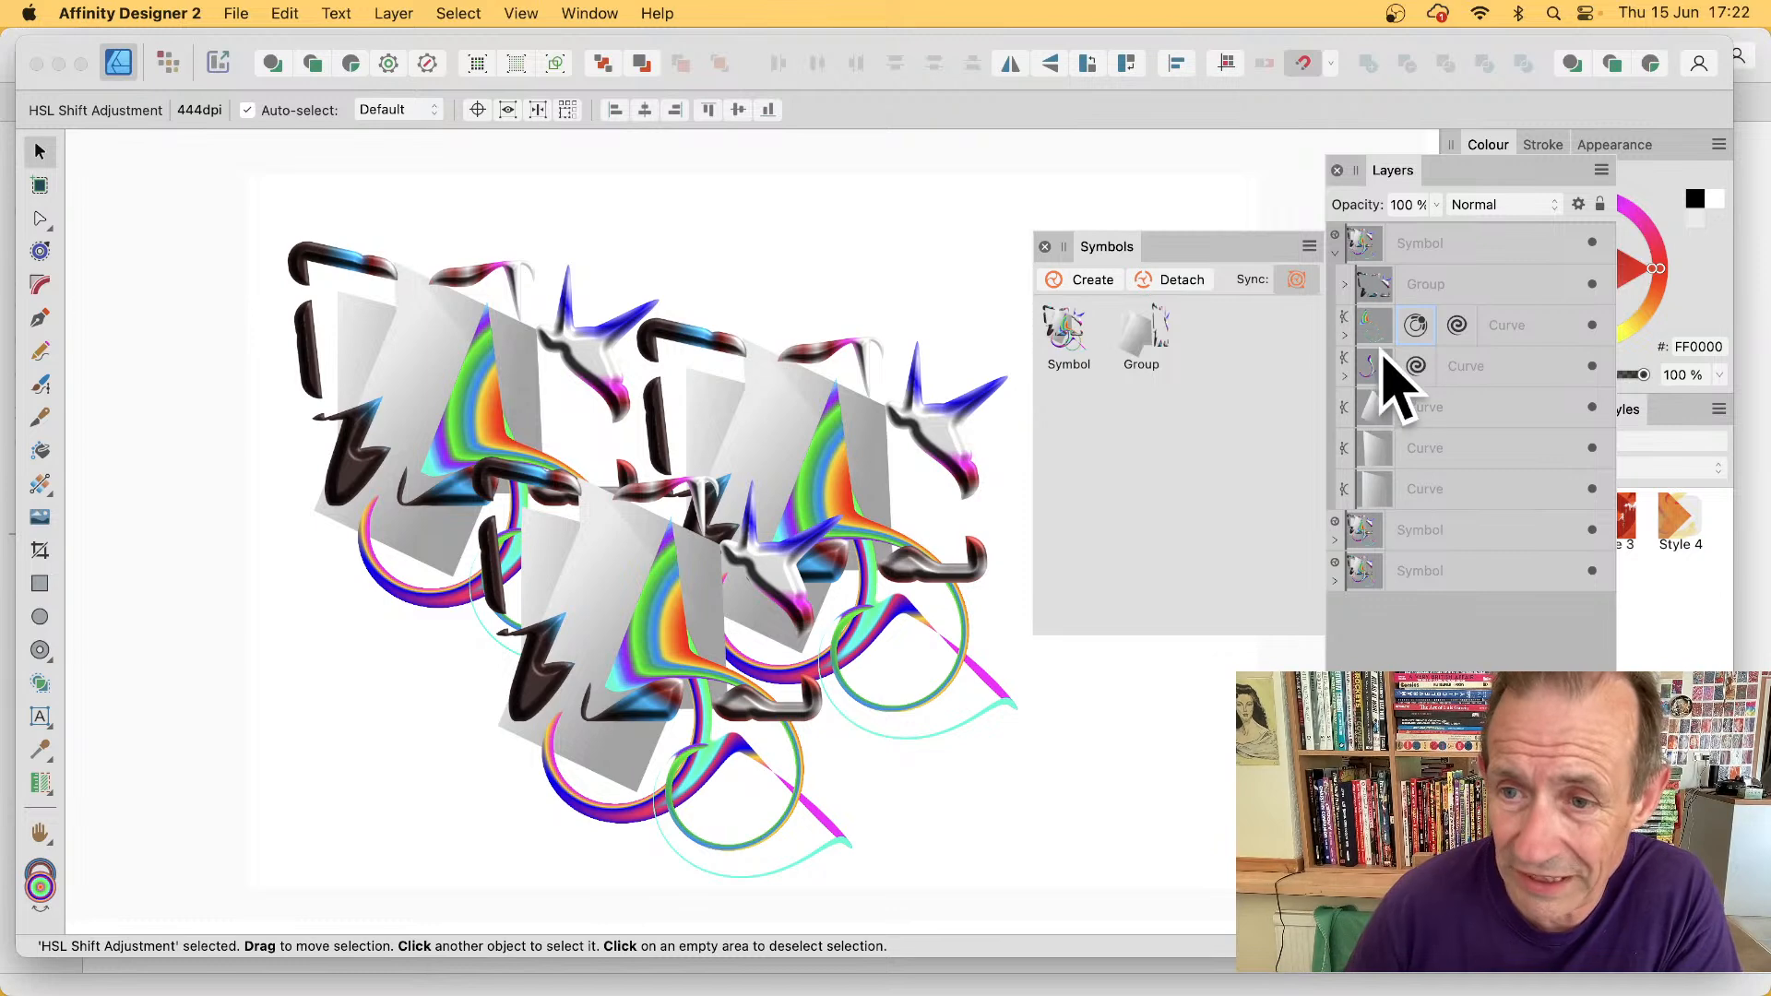
{"action": "left_click", "coordinate": [1347, 334]}
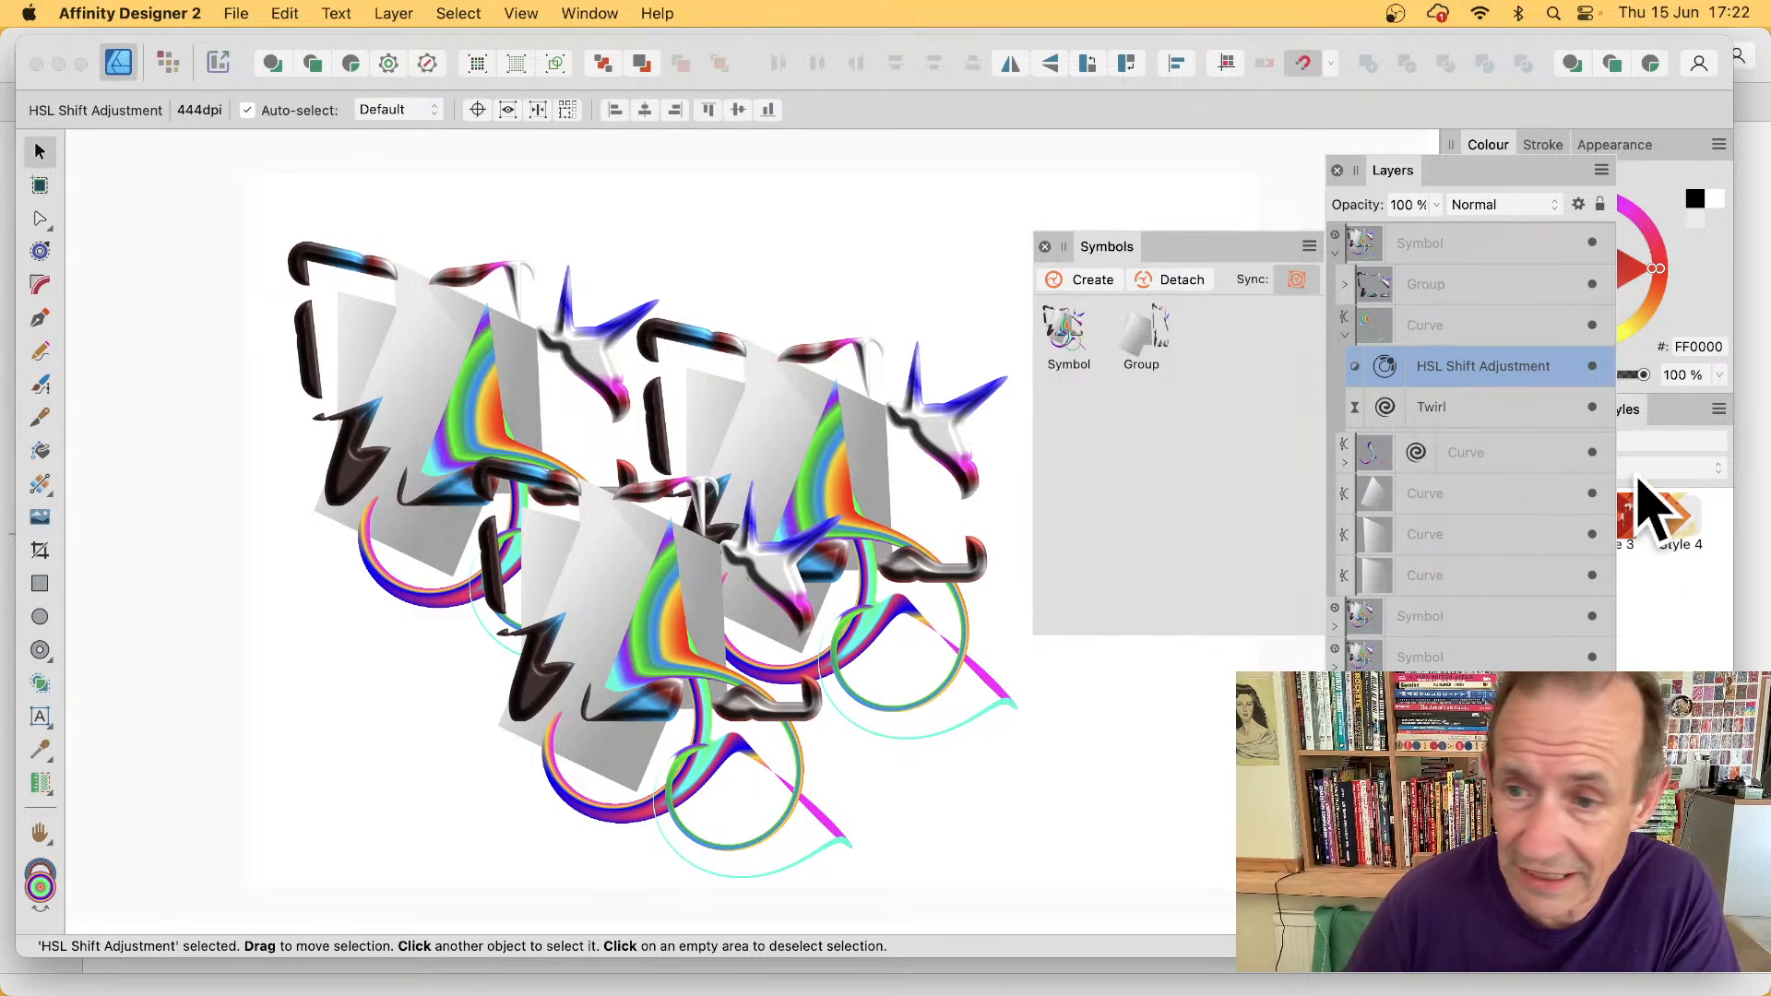
- Set the hue shift of the first rainbow curve's HSL adjustment in the topmost symbol to -89.6°
{"action": "double_click", "coordinate": [1384, 368]}
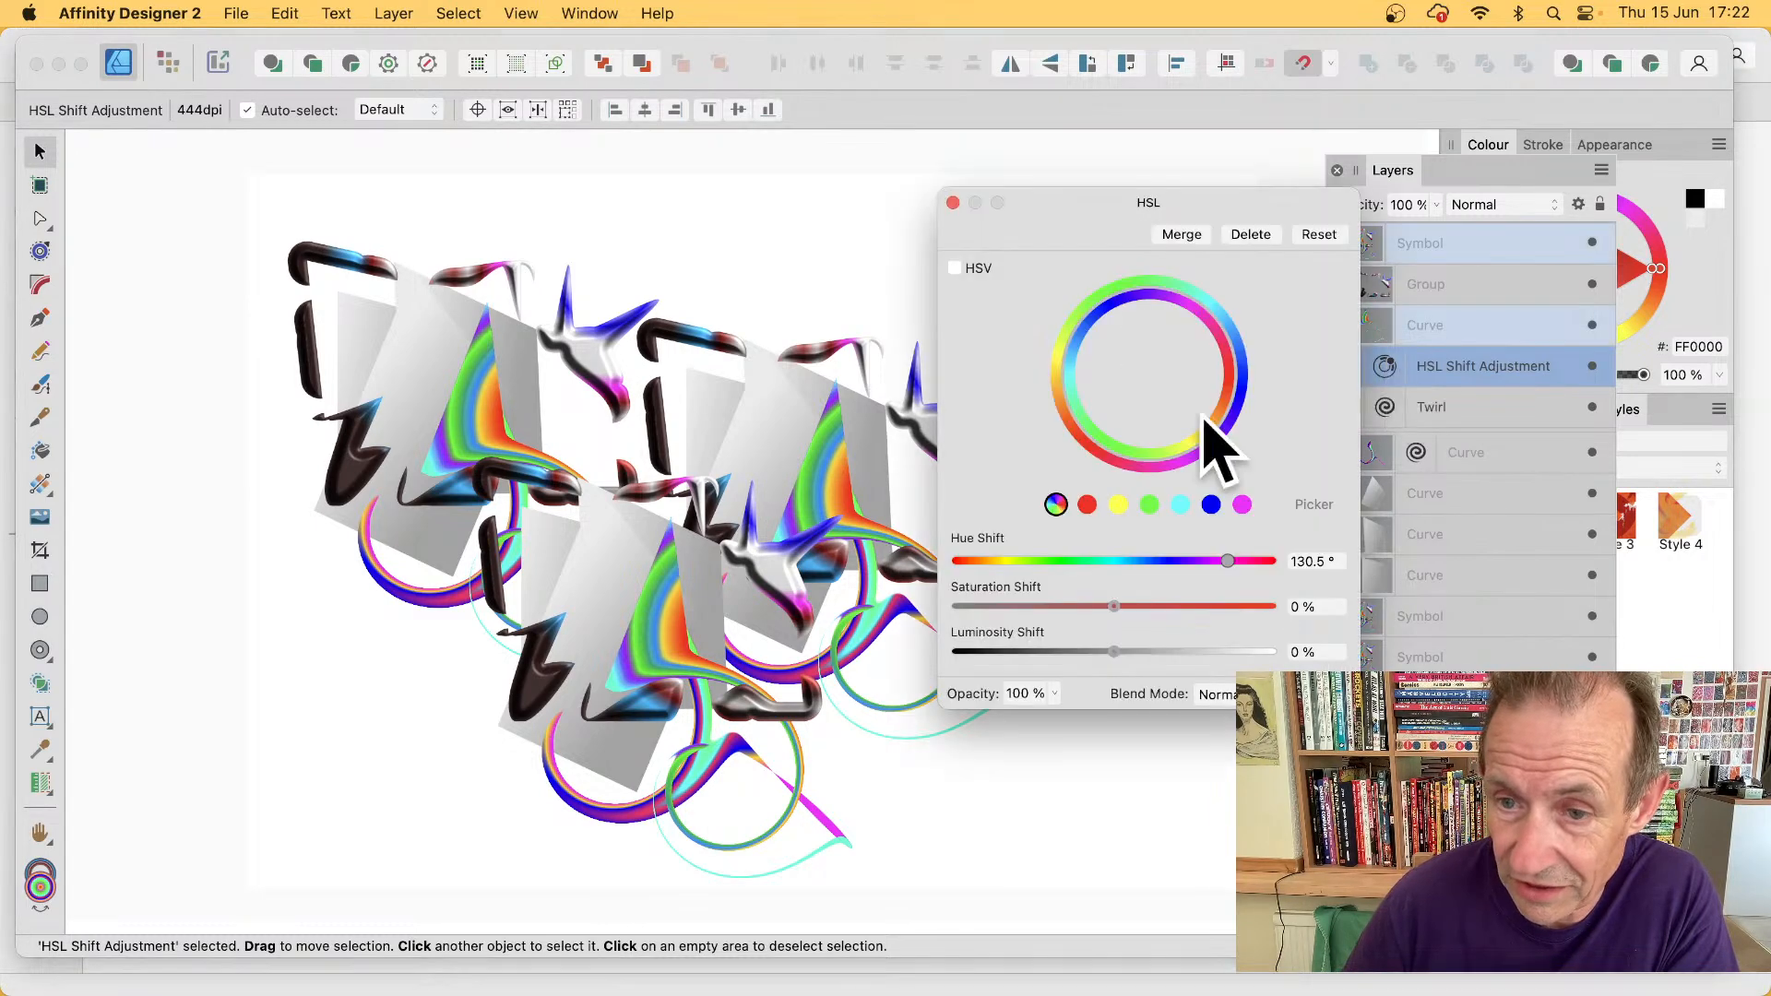
{"action": "left_click_drag", "start_coordinate": [1195, 564], "coordinate": [1029, 565]}
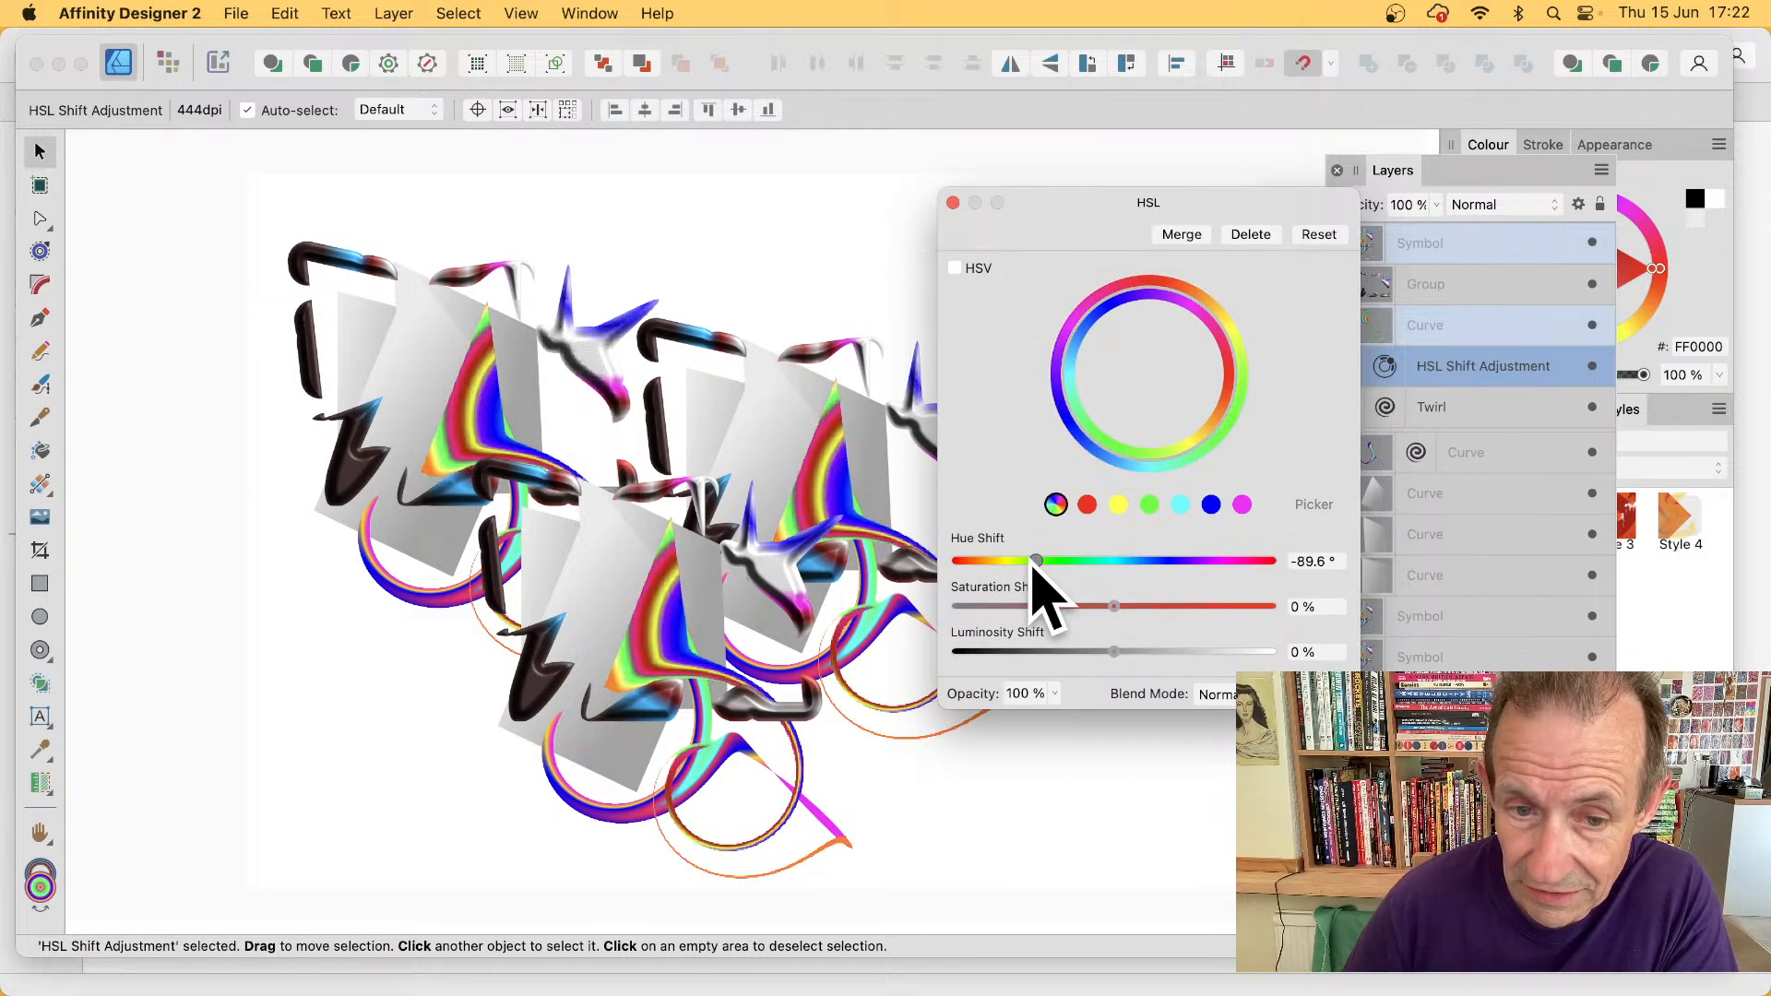
{"action": "left_click", "coordinate": [955, 202]}
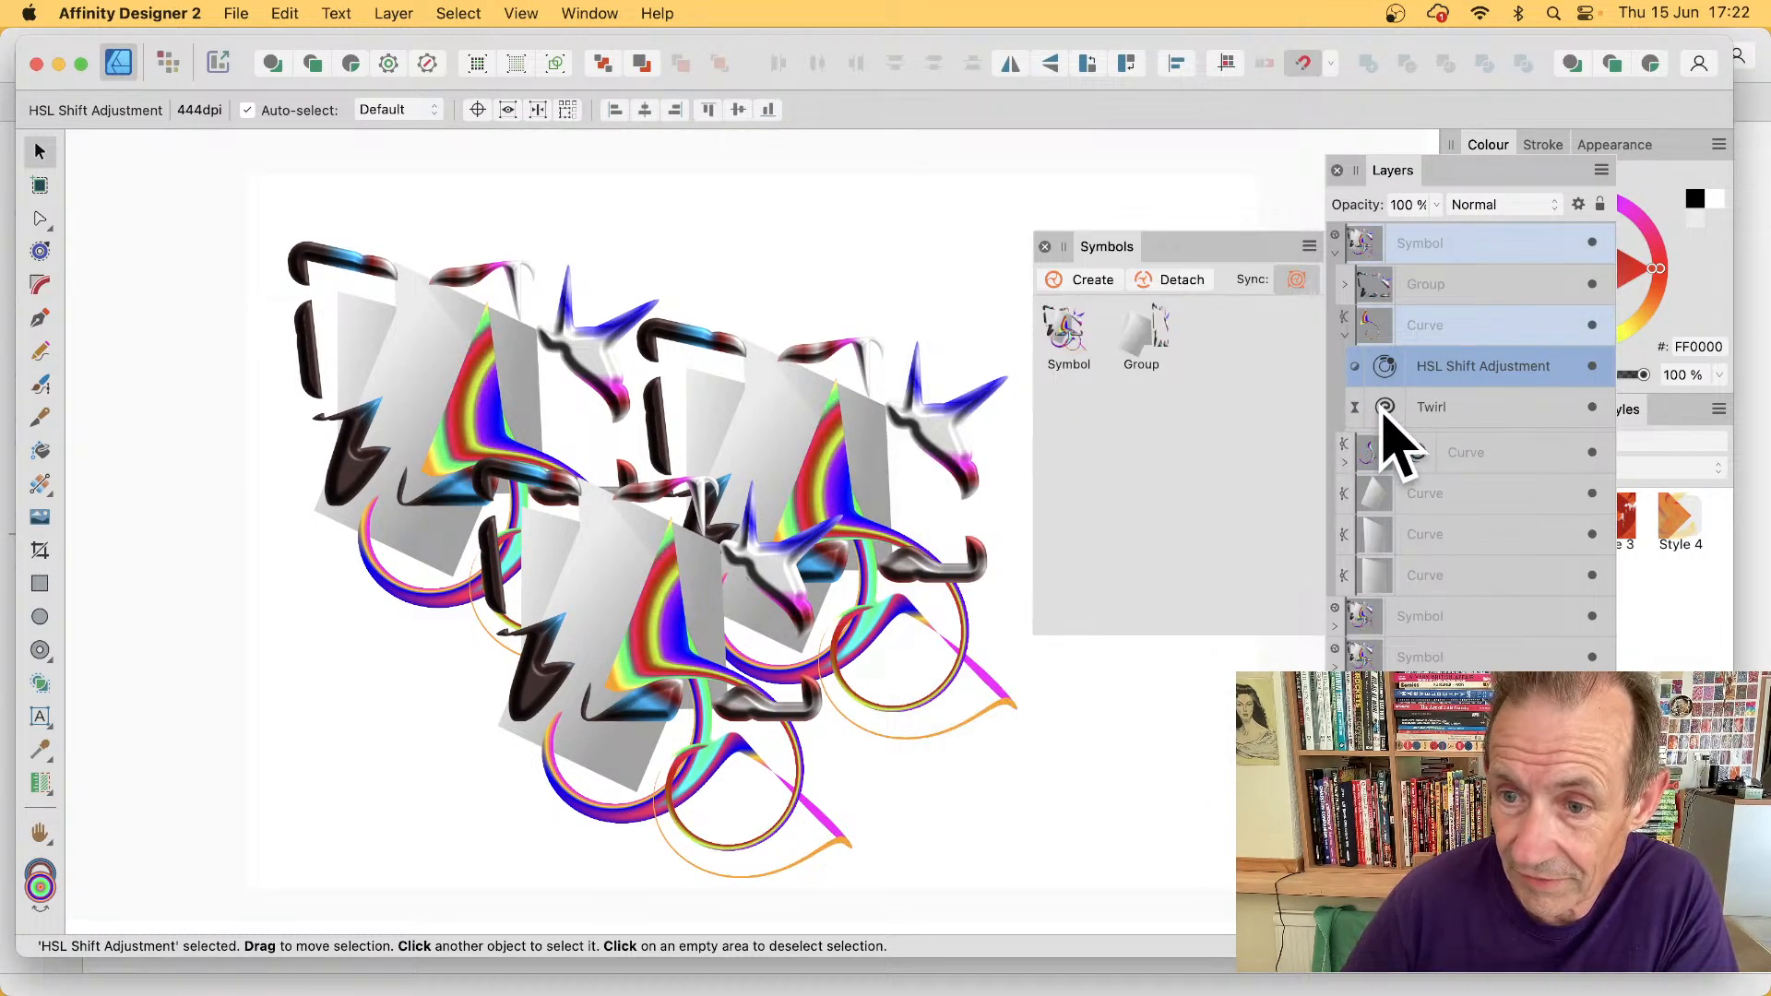
- Set the same curve's Twirl filter to an angle of -171.8° and a Linear Burn blend mode
{"action": "double_click", "coordinate": [1386, 407]}
{"action": "left_click_drag", "start_coordinate": [1181, 733], "coordinate": [1027, 479]}
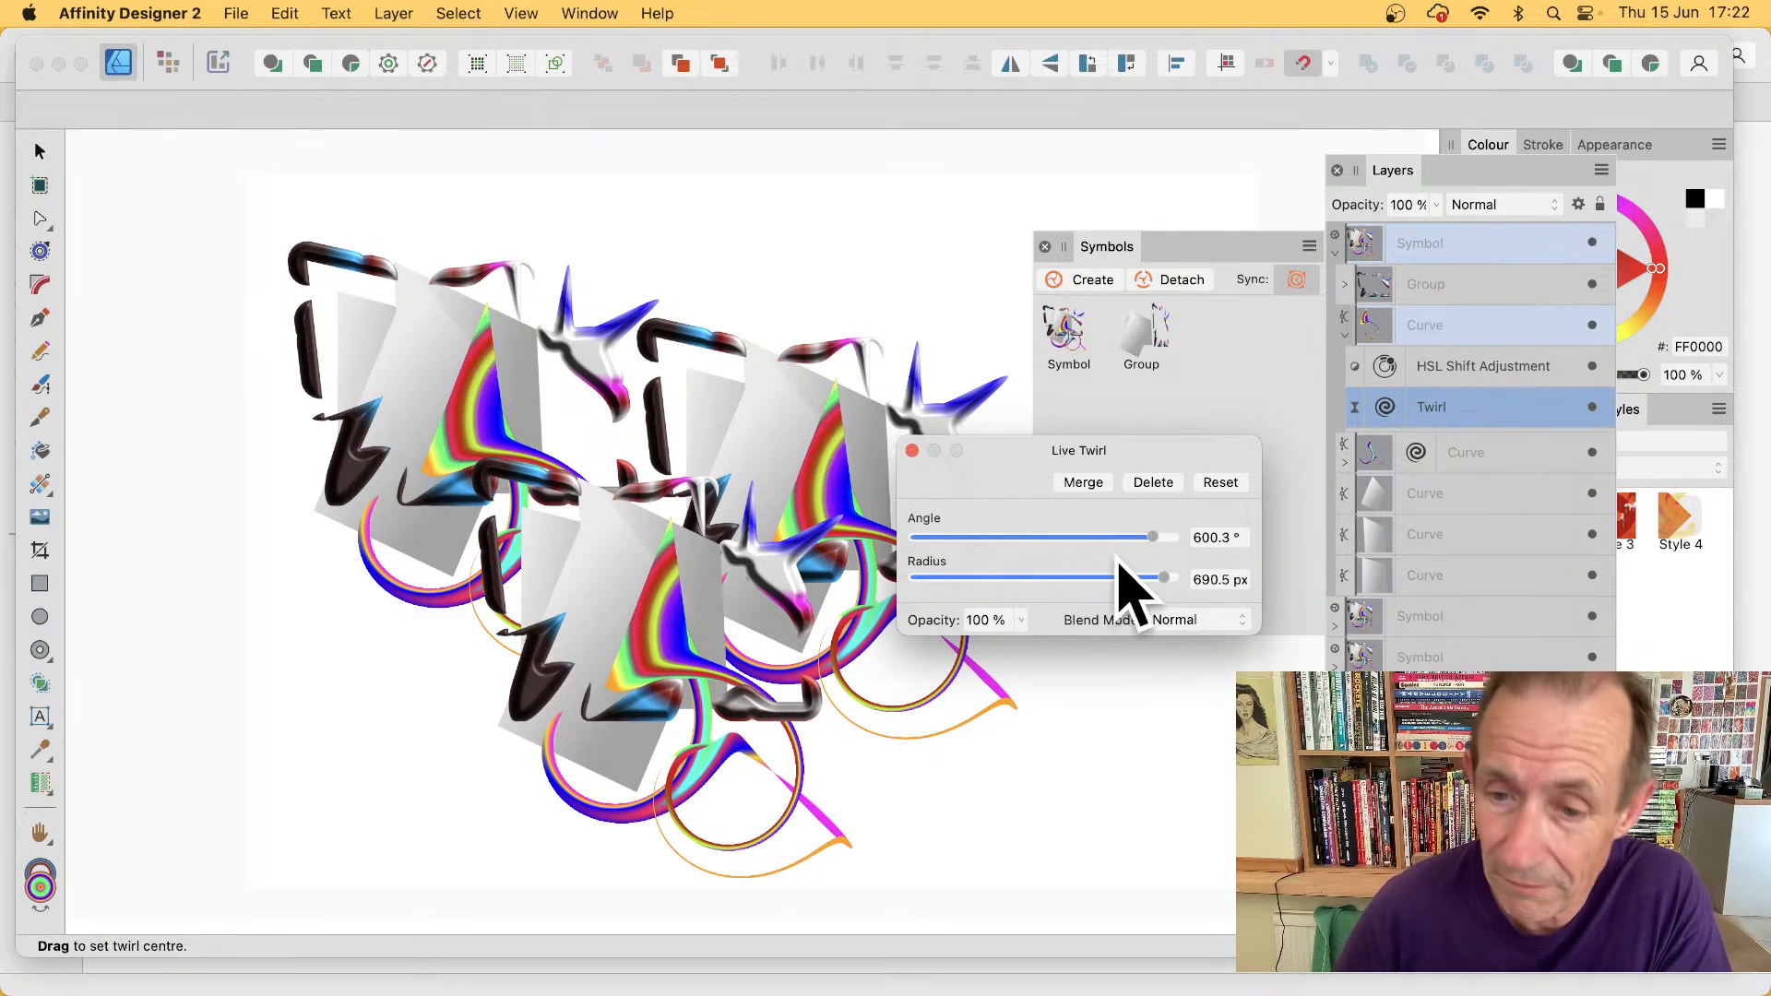
{"action": "left_click_drag", "start_coordinate": [1155, 541], "coordinate": [1015, 542]}
{"action": "left_click_drag", "start_coordinate": [522, 562], "coordinate": [564, 566]}
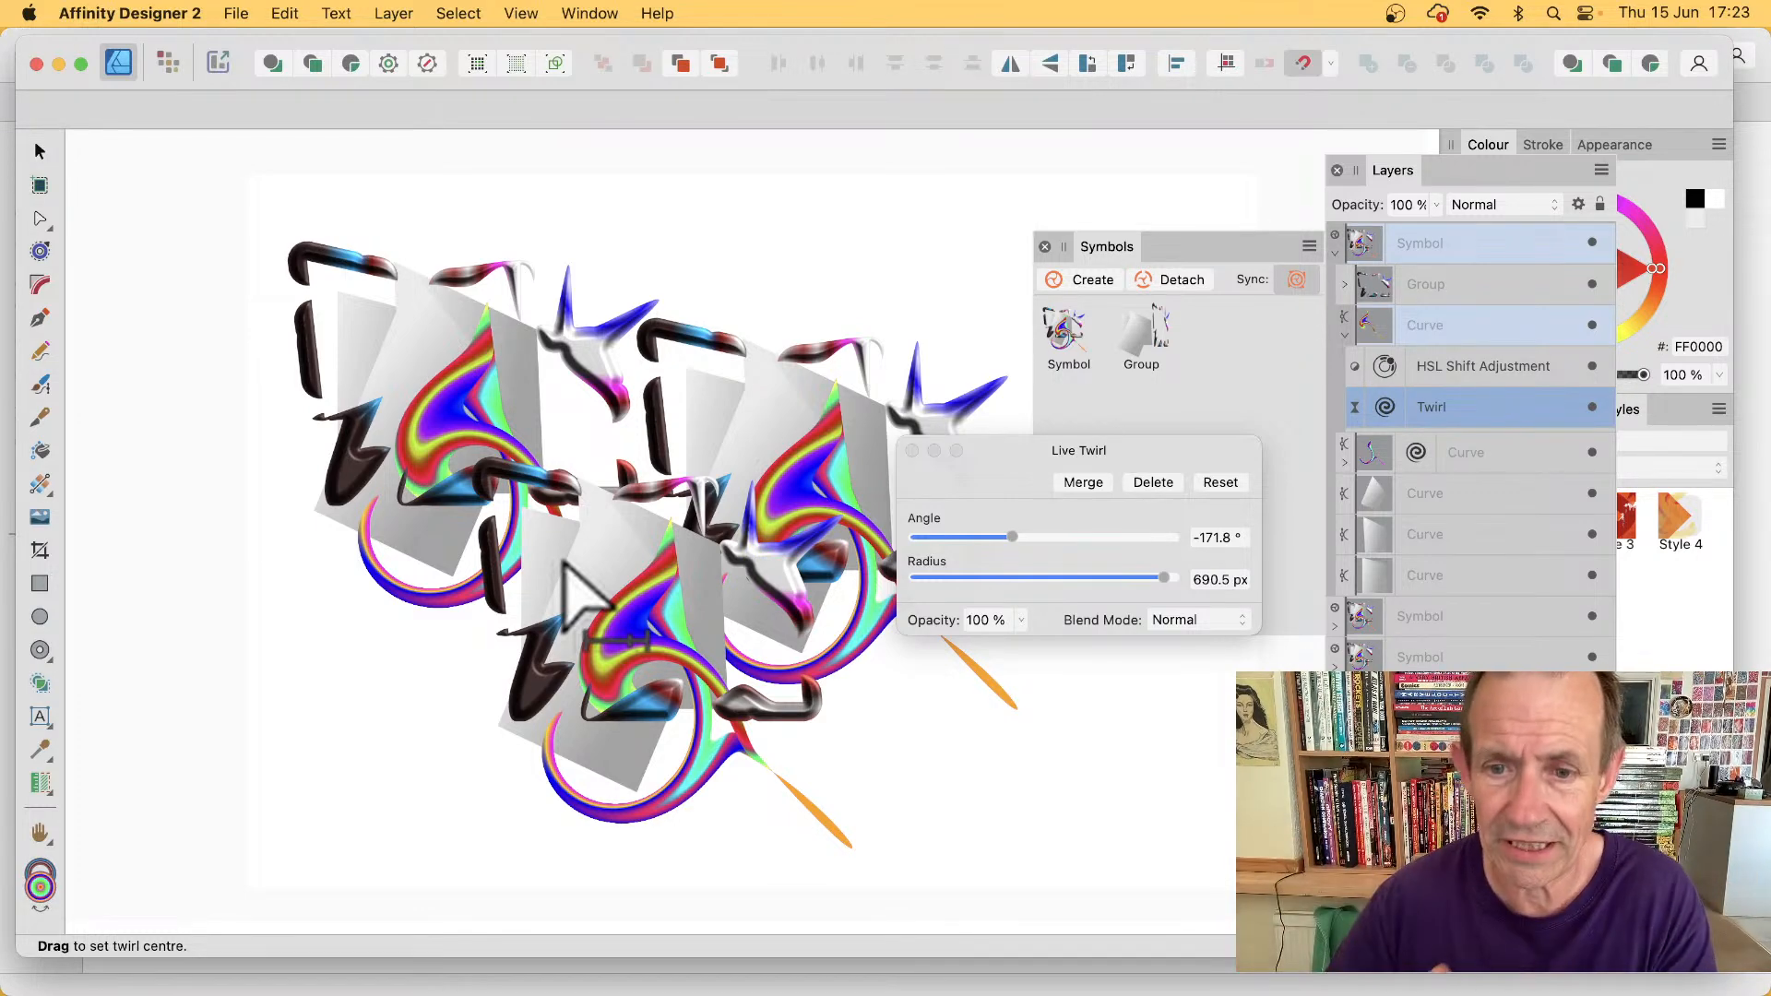
{"action": "left_click", "coordinate": [1198, 622]}
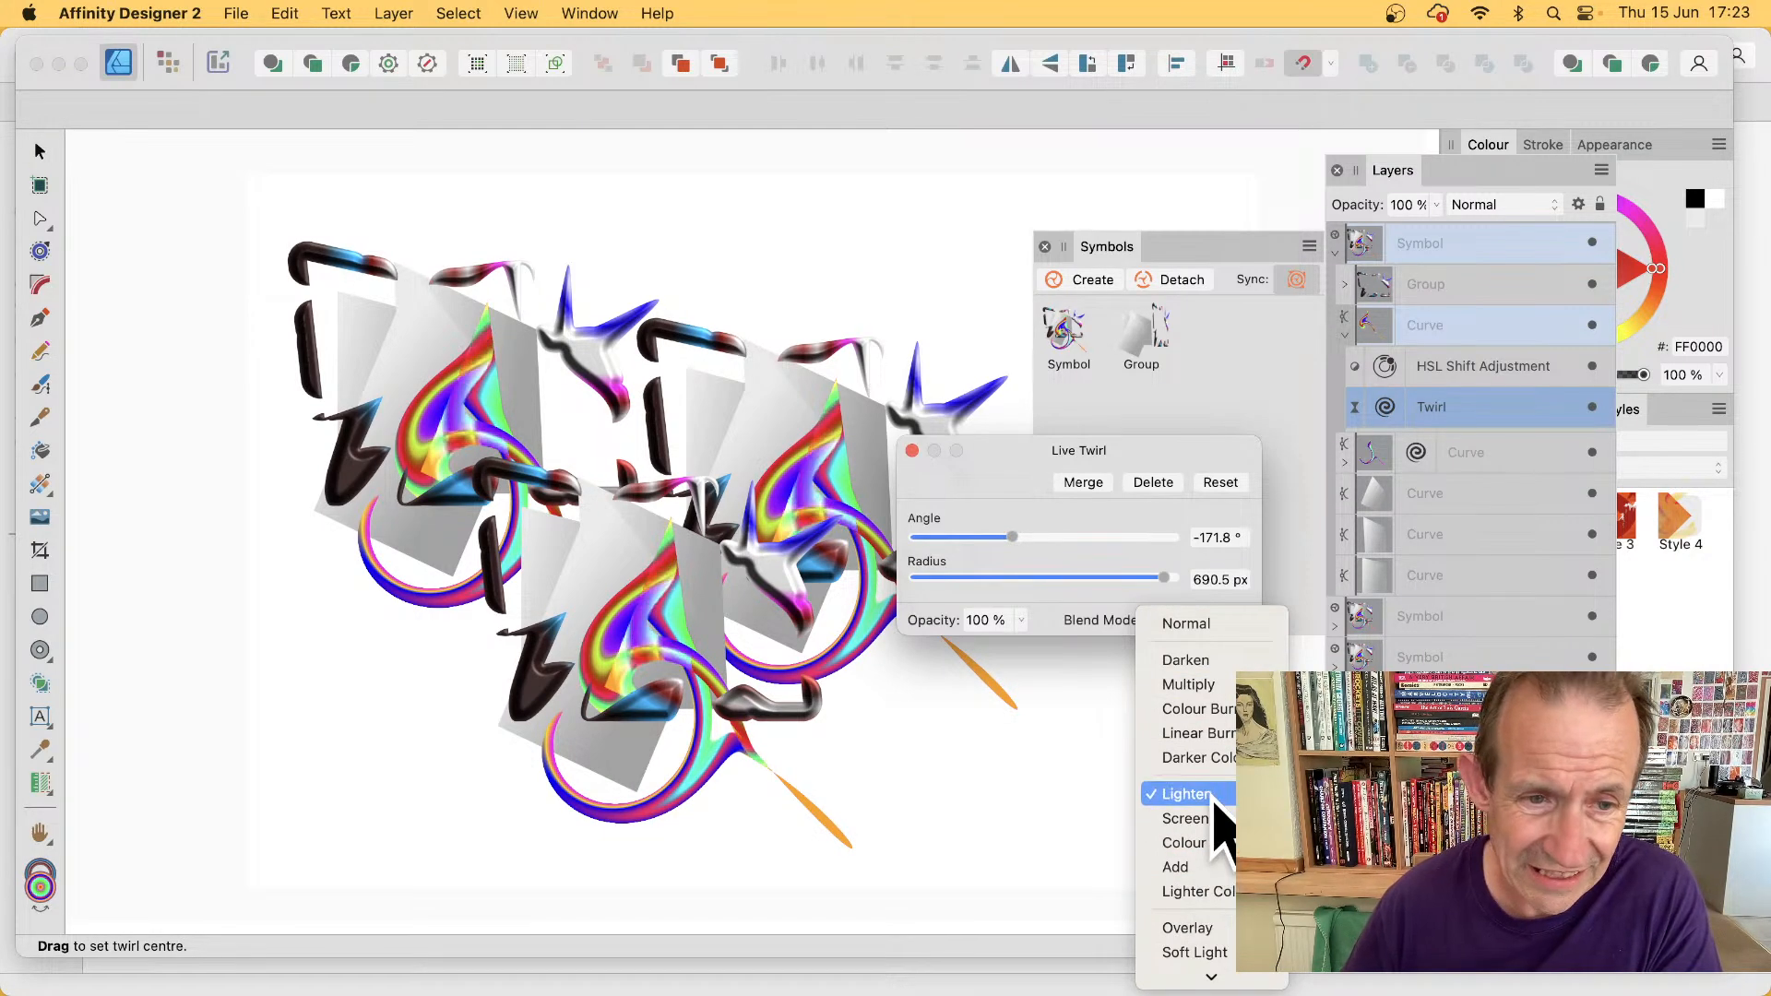
{"action": "left_click", "coordinate": [1199, 732]}
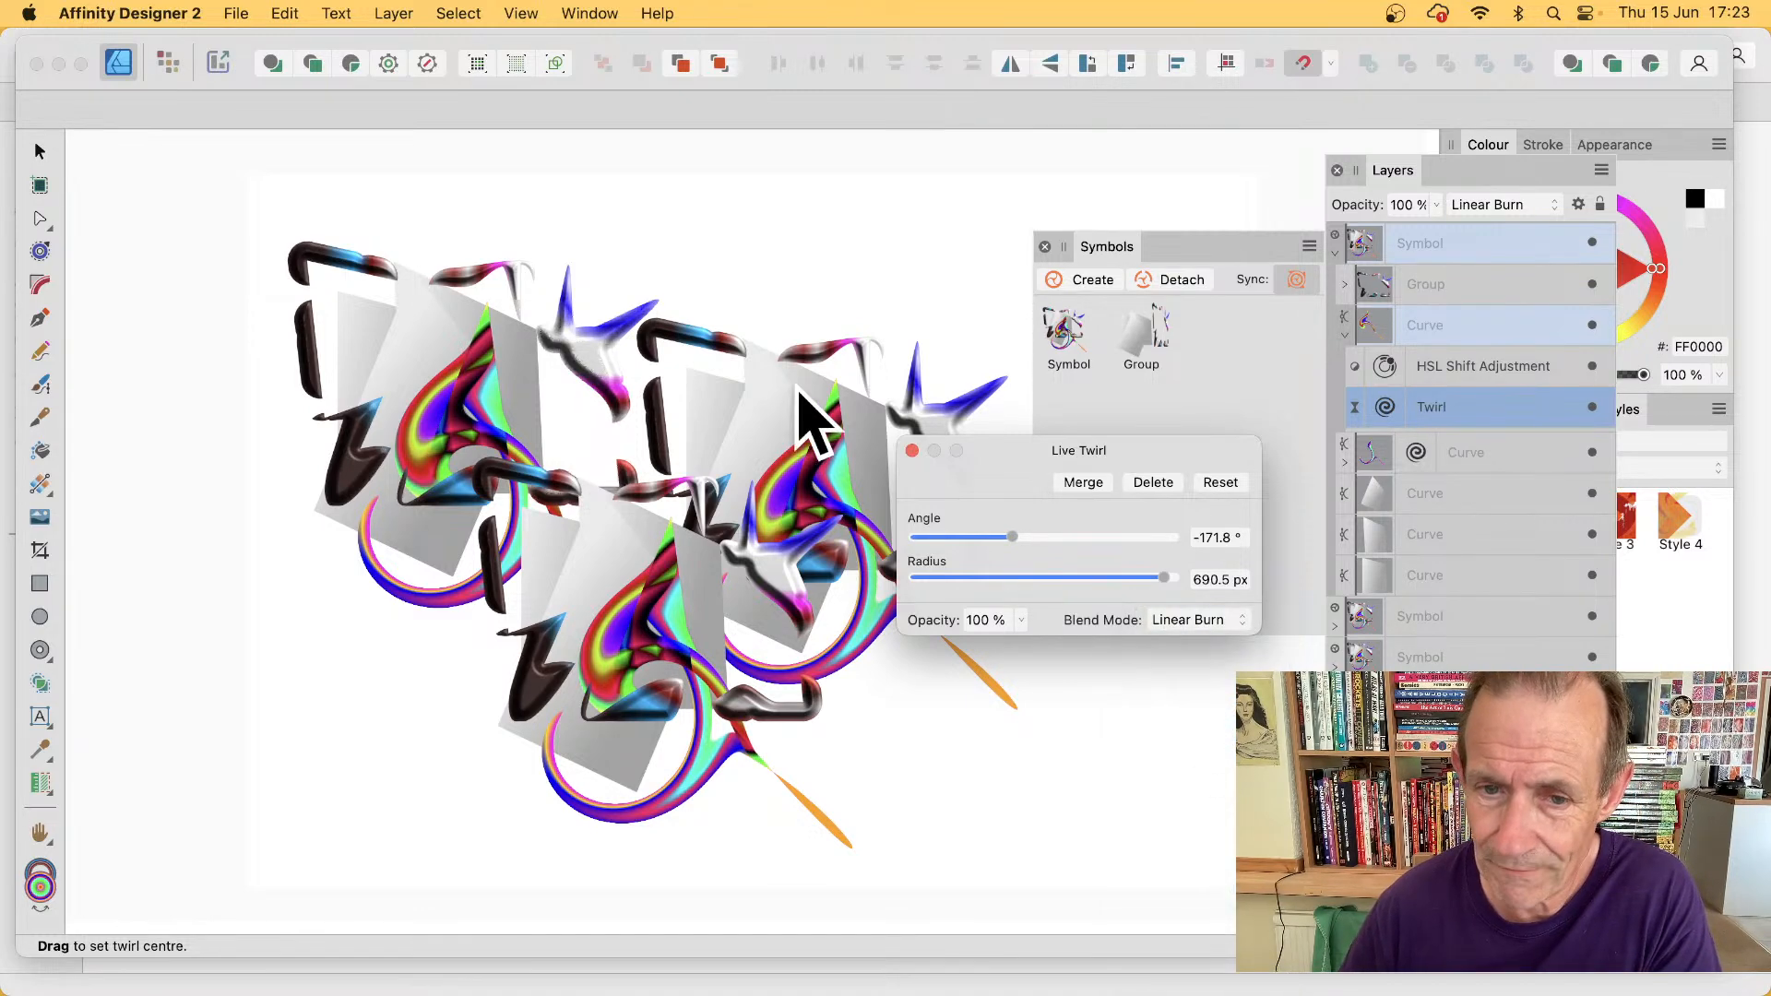
{"action": "left_click", "coordinate": [911, 451]}
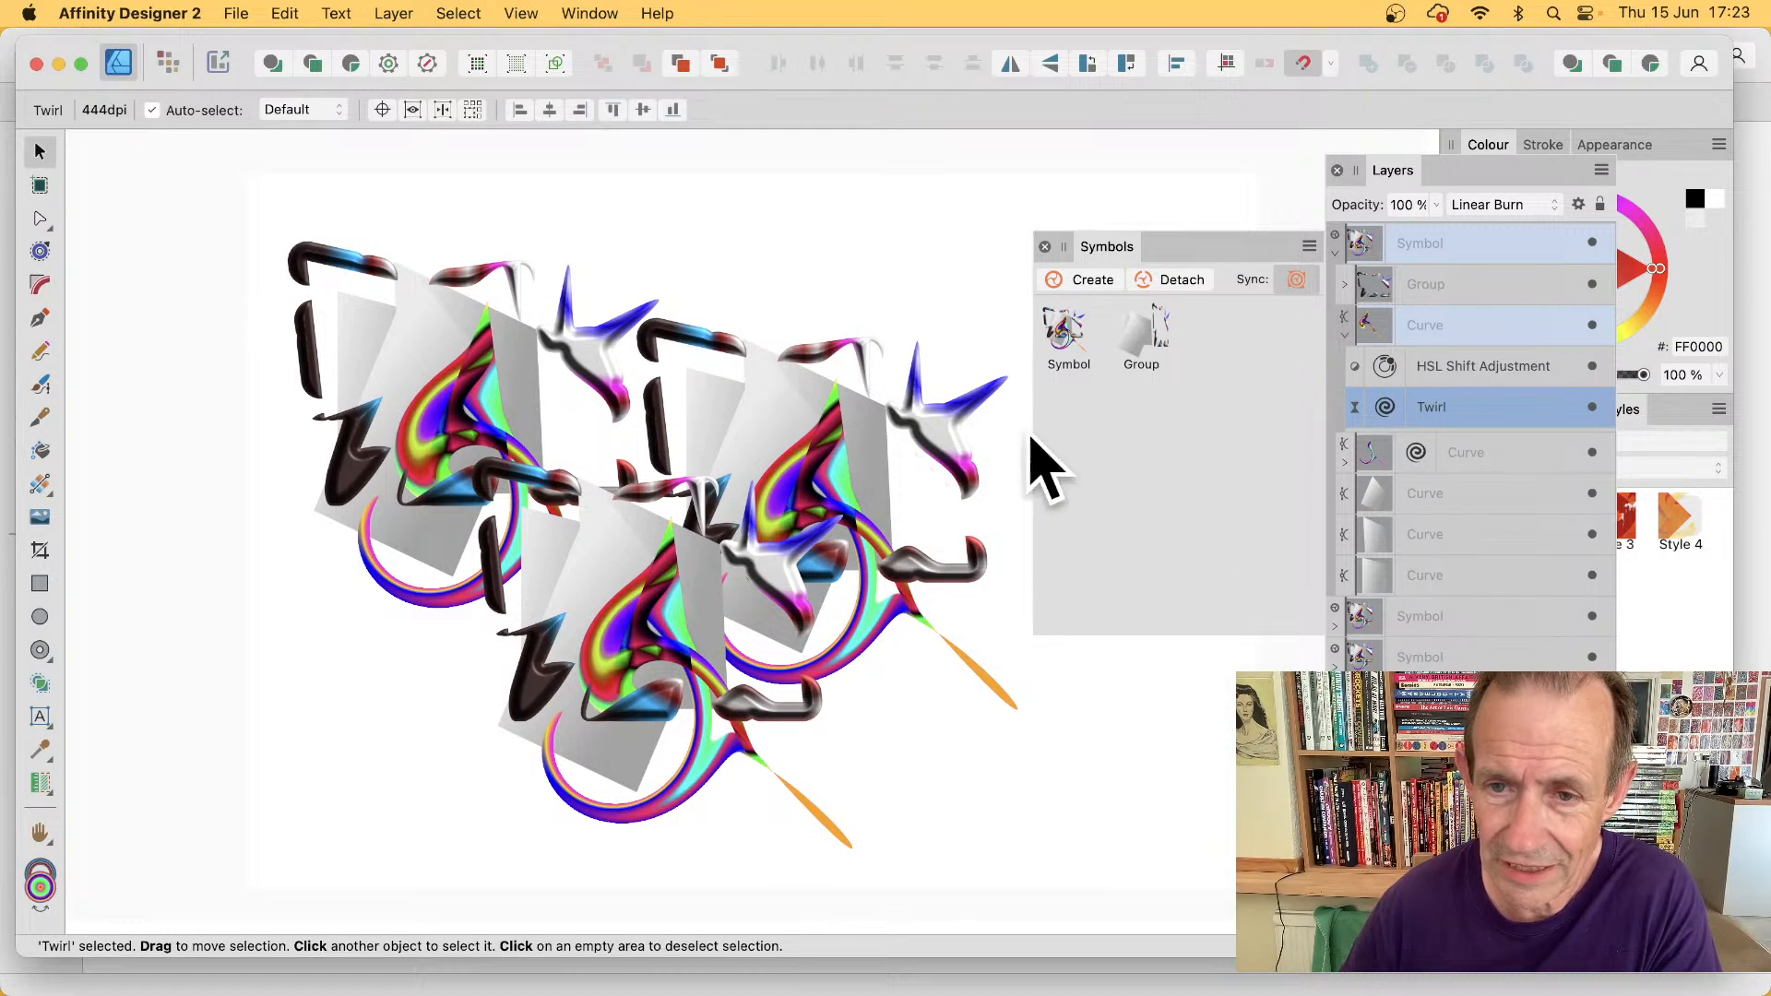
- Select all three symbol instances and combine them into one group
{"action": "left_click_drag", "start_coordinate": [239, 175], "coordinate": [1226, 965]}
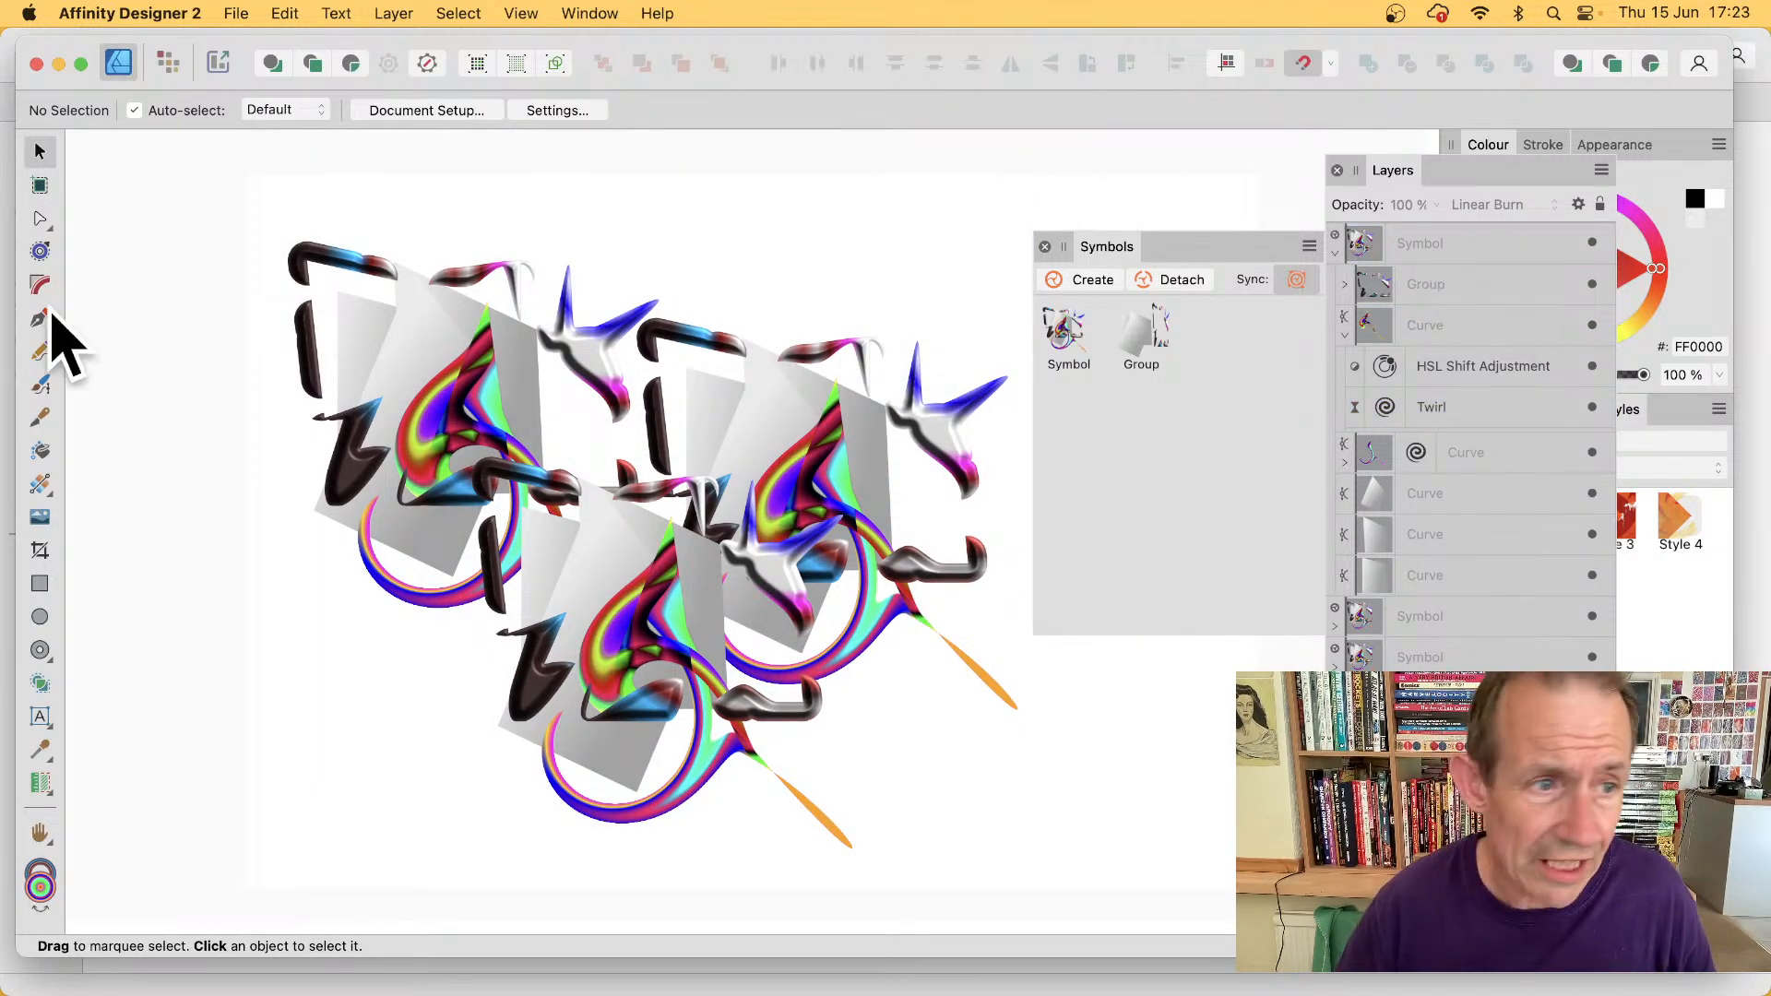
{"action": "left_click", "coordinate": [514, 423]}
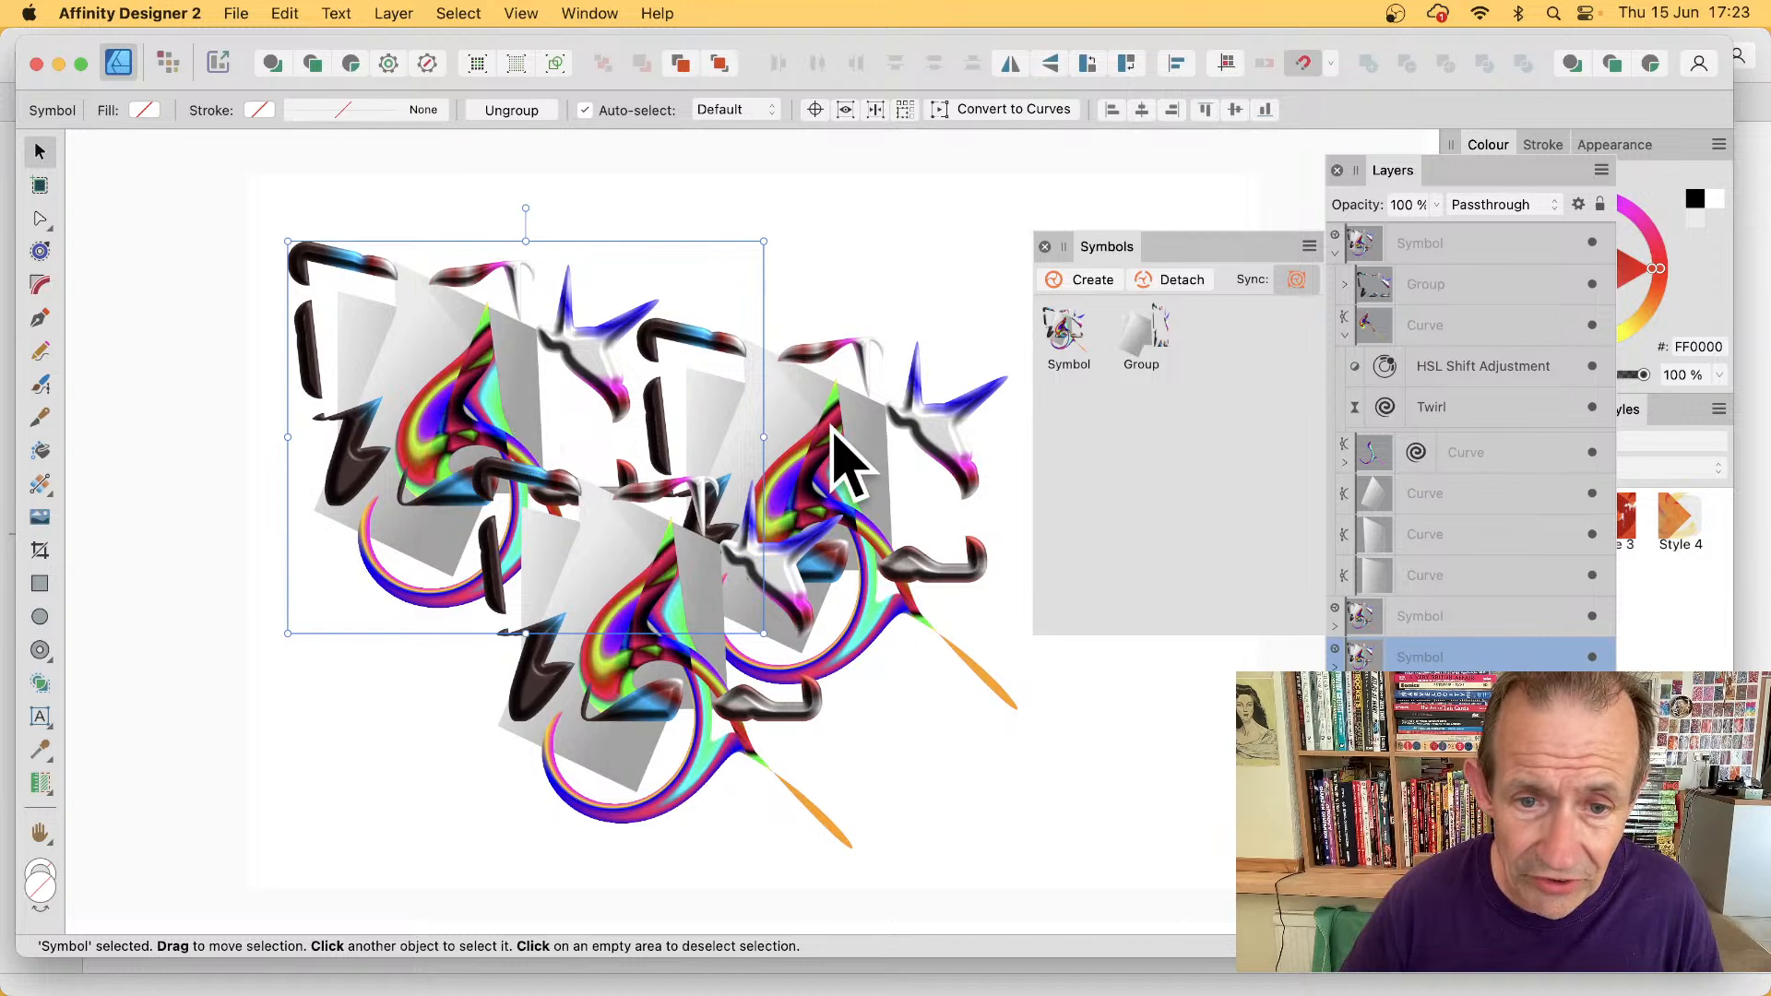
{"action": "left_click", "coordinate": [839, 466], "text": "shift"}
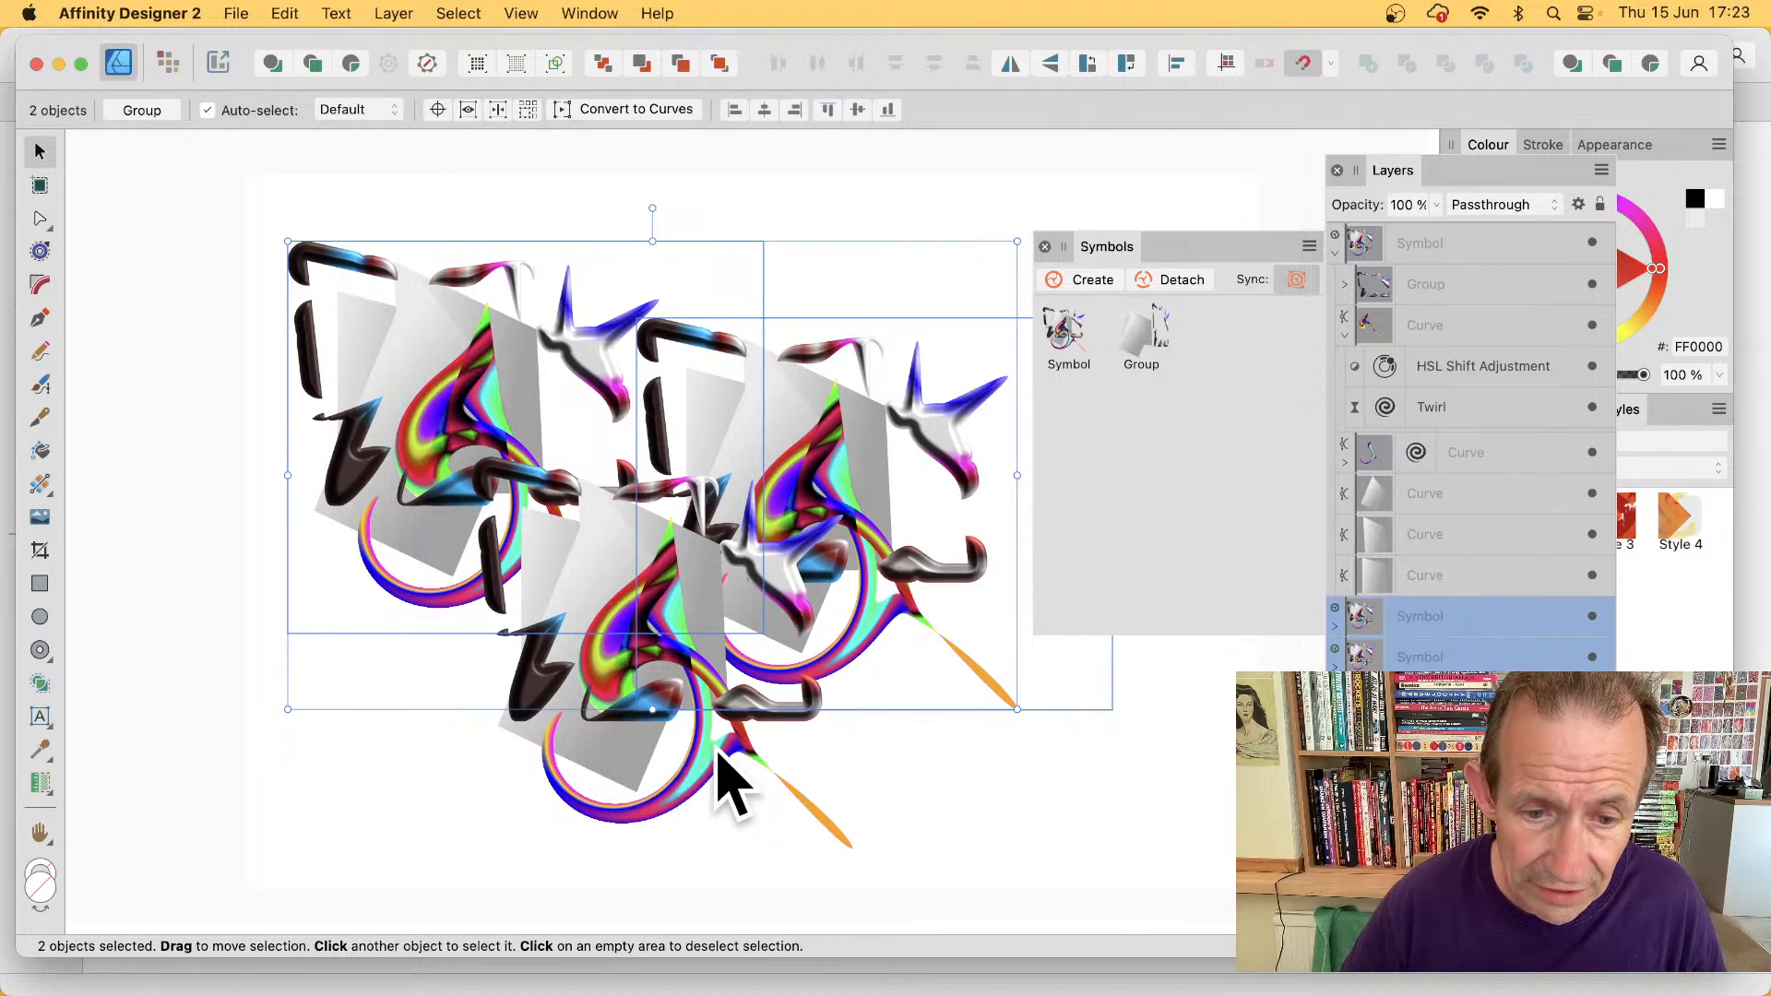
{"action": "left_click", "coordinate": [1481, 242]}
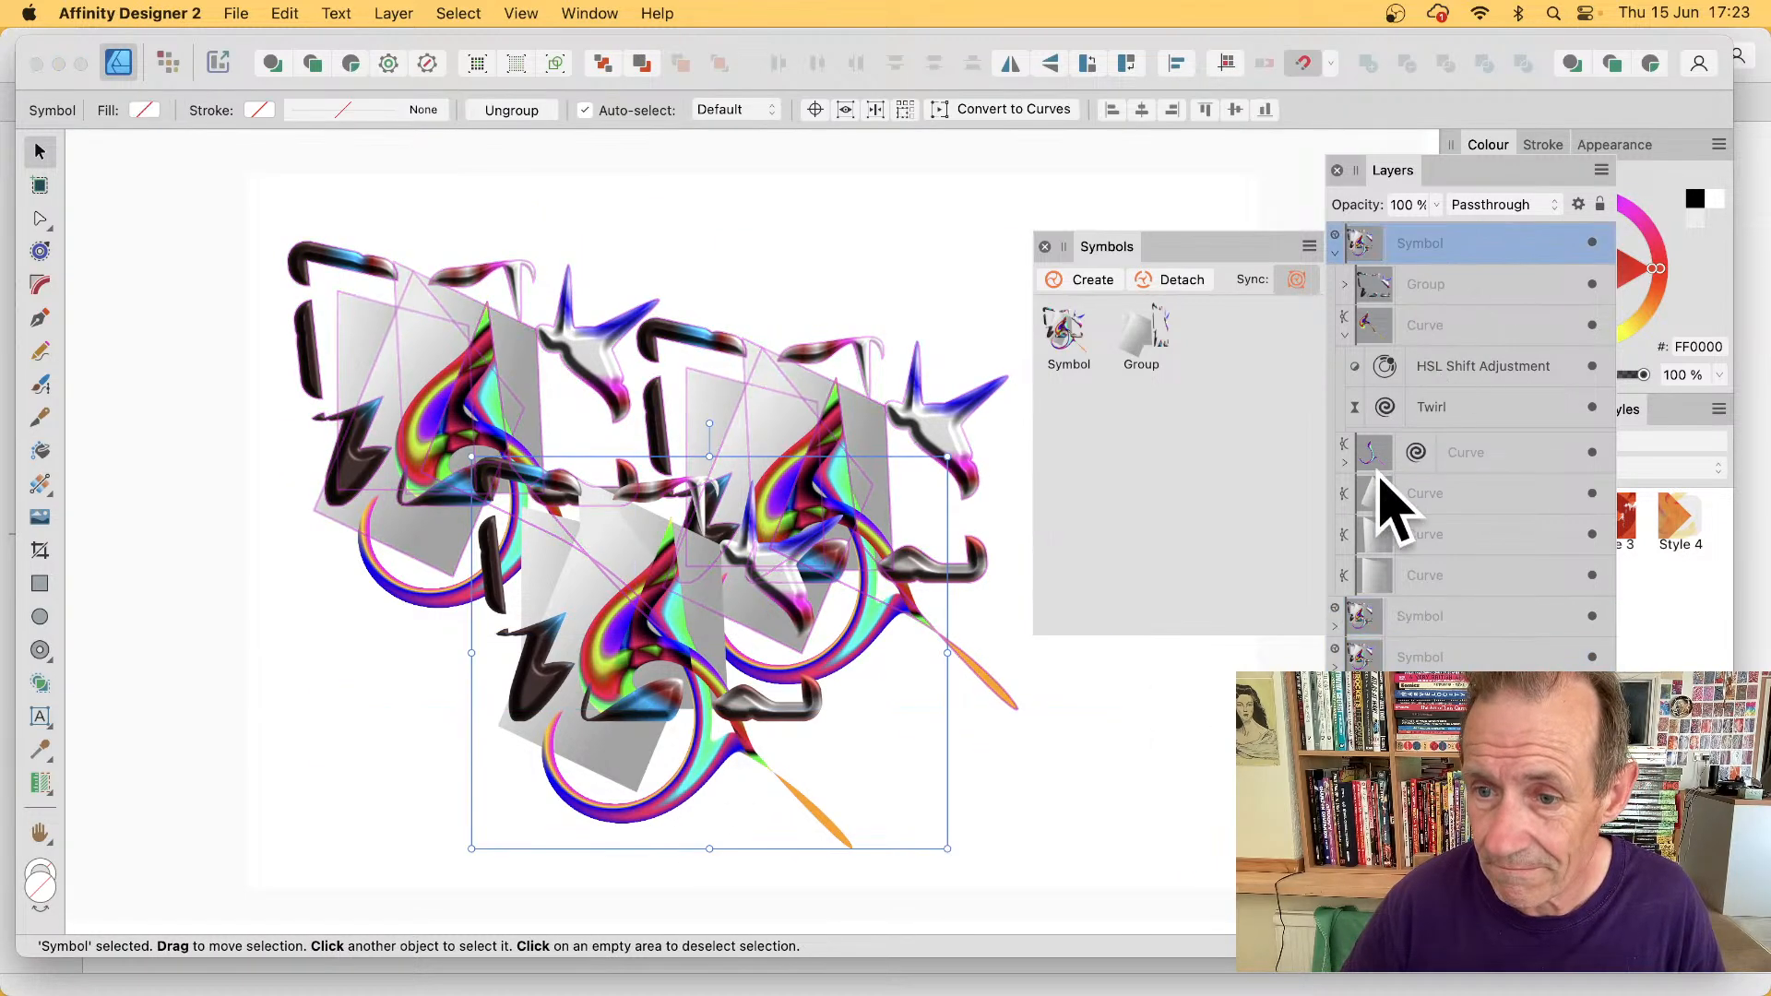
{"action": "left_click", "coordinate": [1456, 616], "text": "shift"}
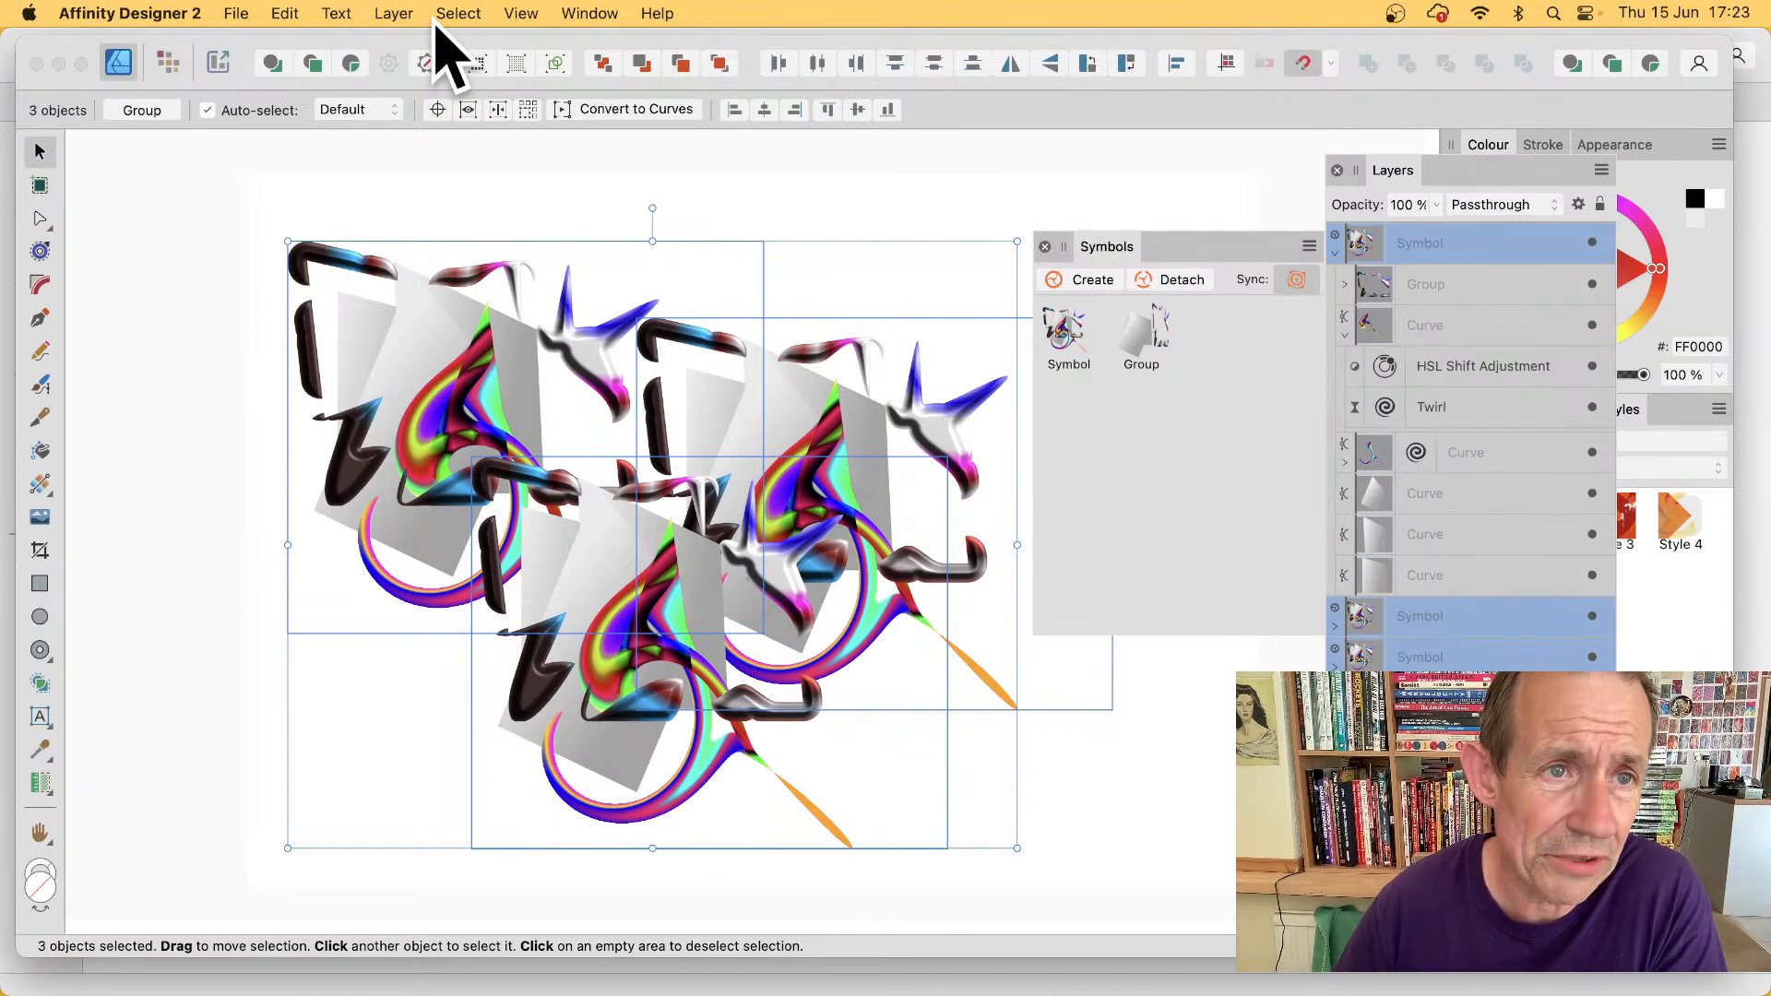
{"action": "left_click", "coordinate": [391, 14]}
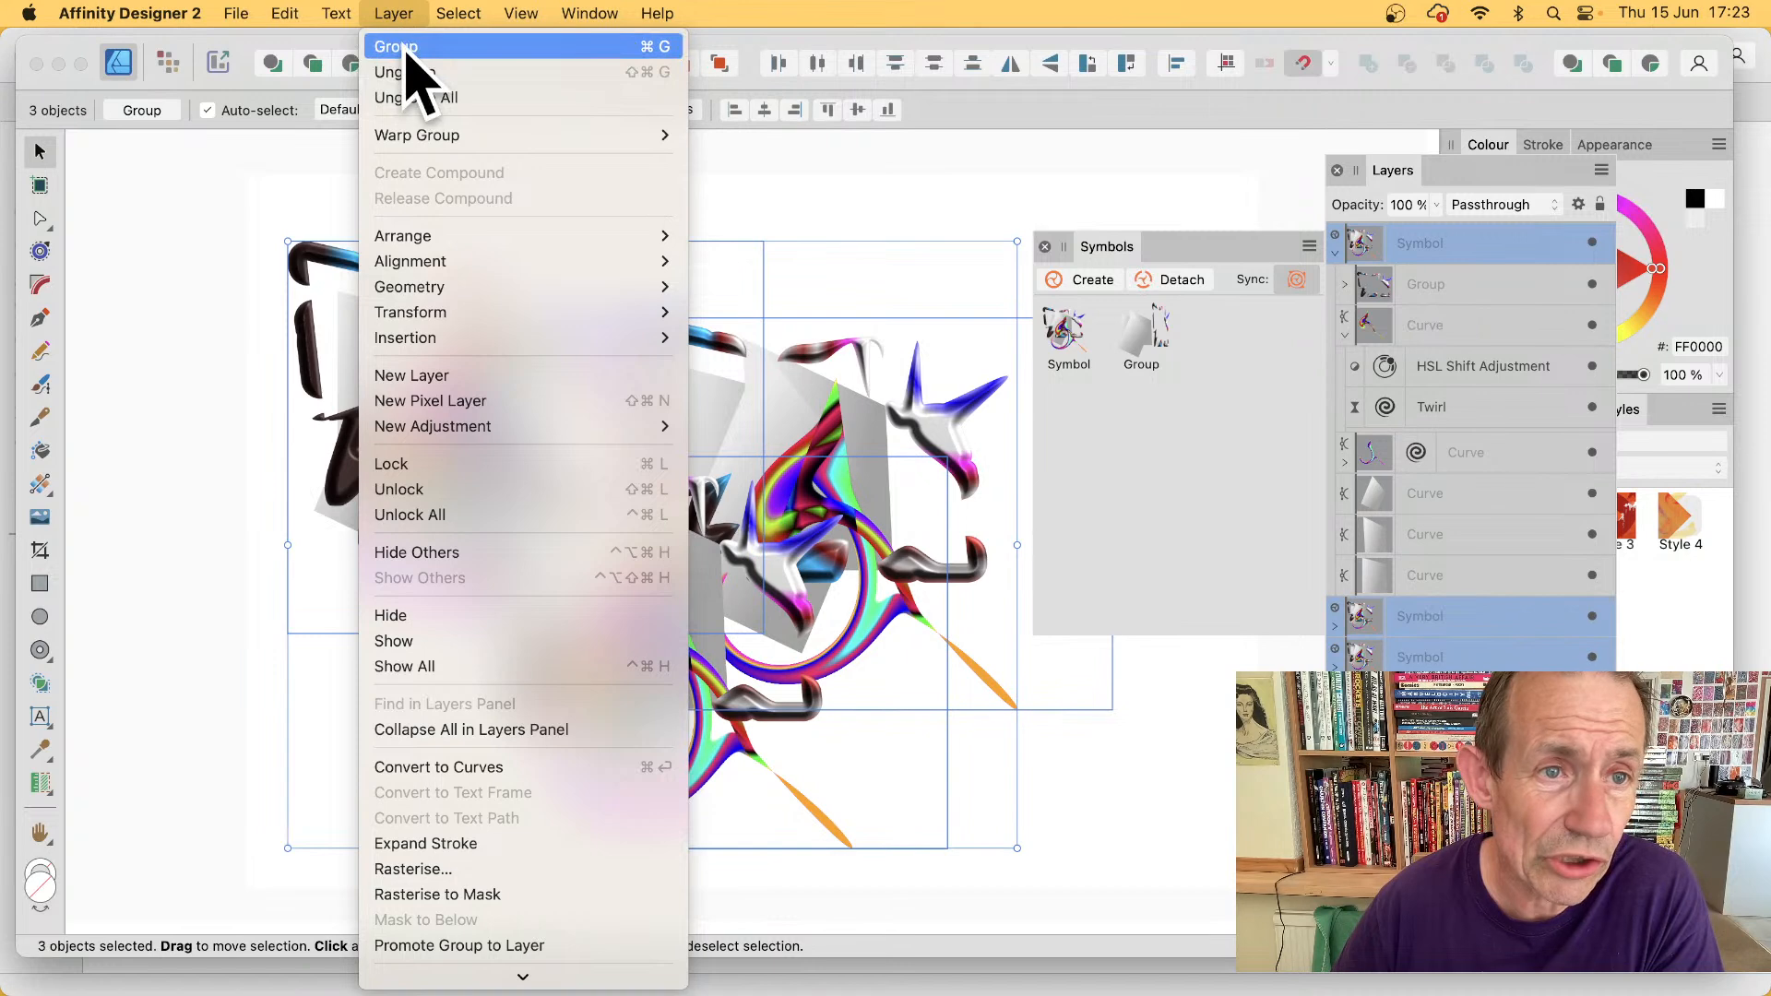
{"action": "left_click", "coordinate": [407, 54]}
- Create a new symbol from the group, resized and repositioned to span the upper part of the page
{"action": "left_click_drag", "start_coordinate": [288, 242], "coordinate": [507, 396]}
{"action": "left_click_drag", "start_coordinate": [909, 559], "coordinate": [731, 336]}
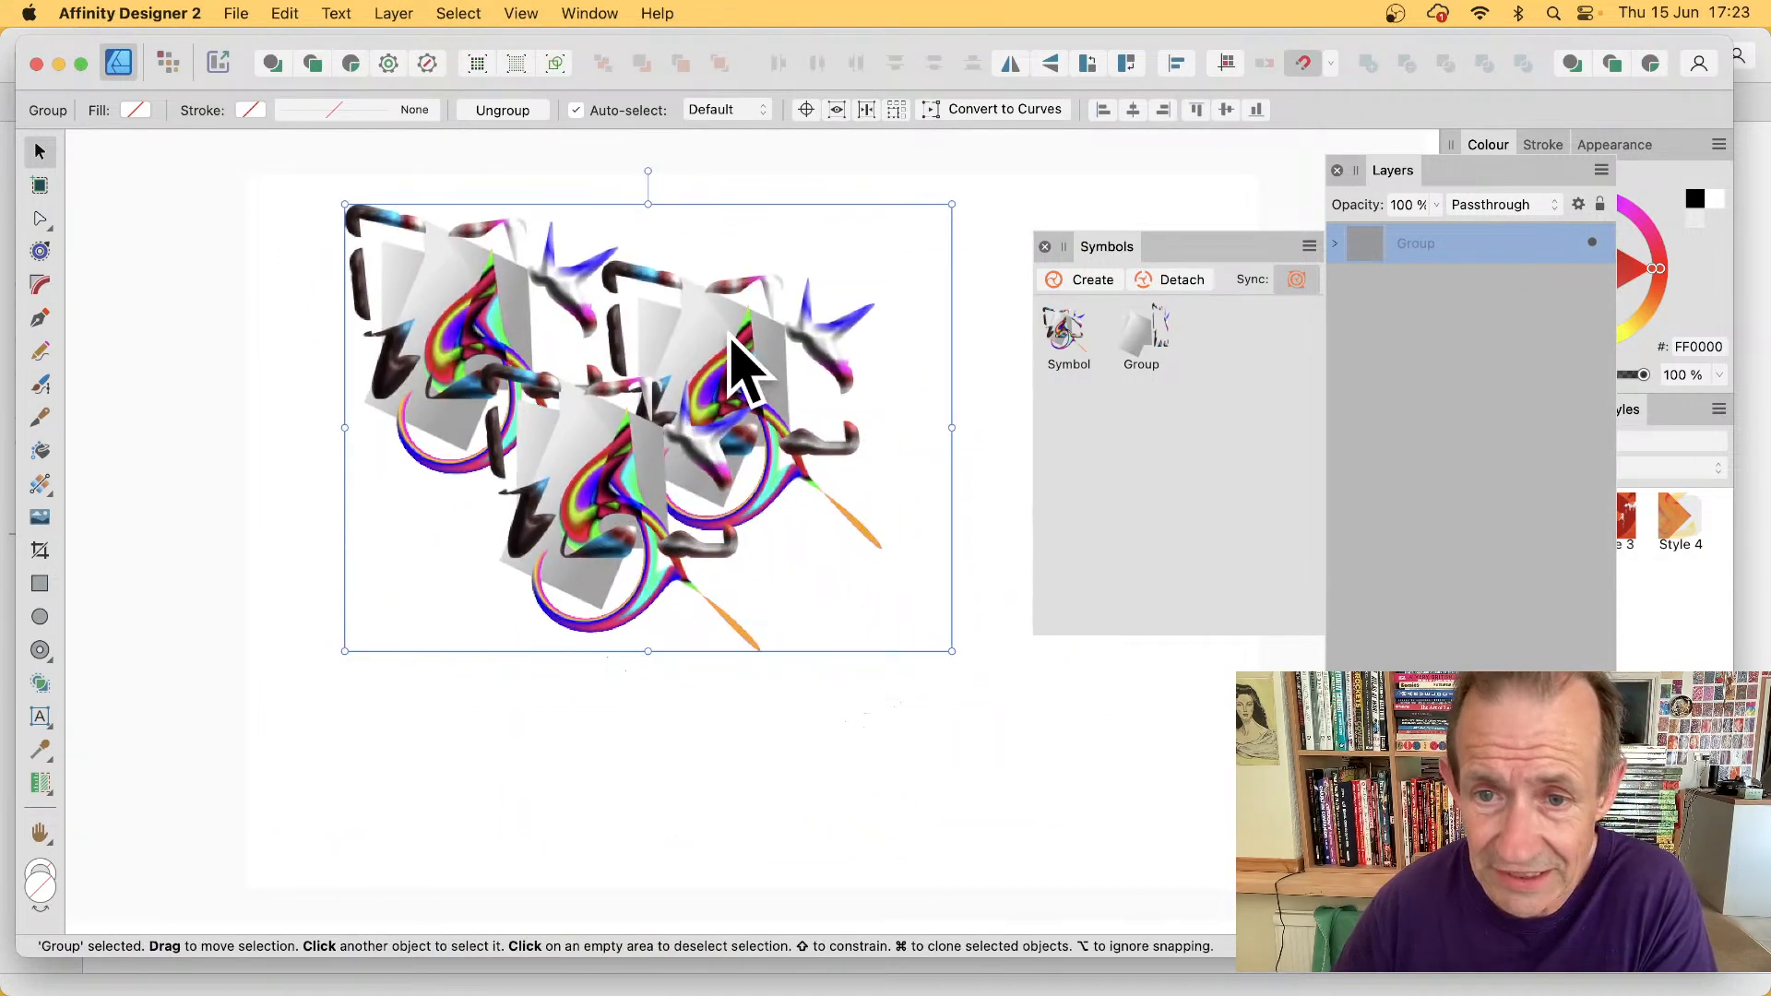
{"action": "left_click", "coordinate": [1093, 281]}
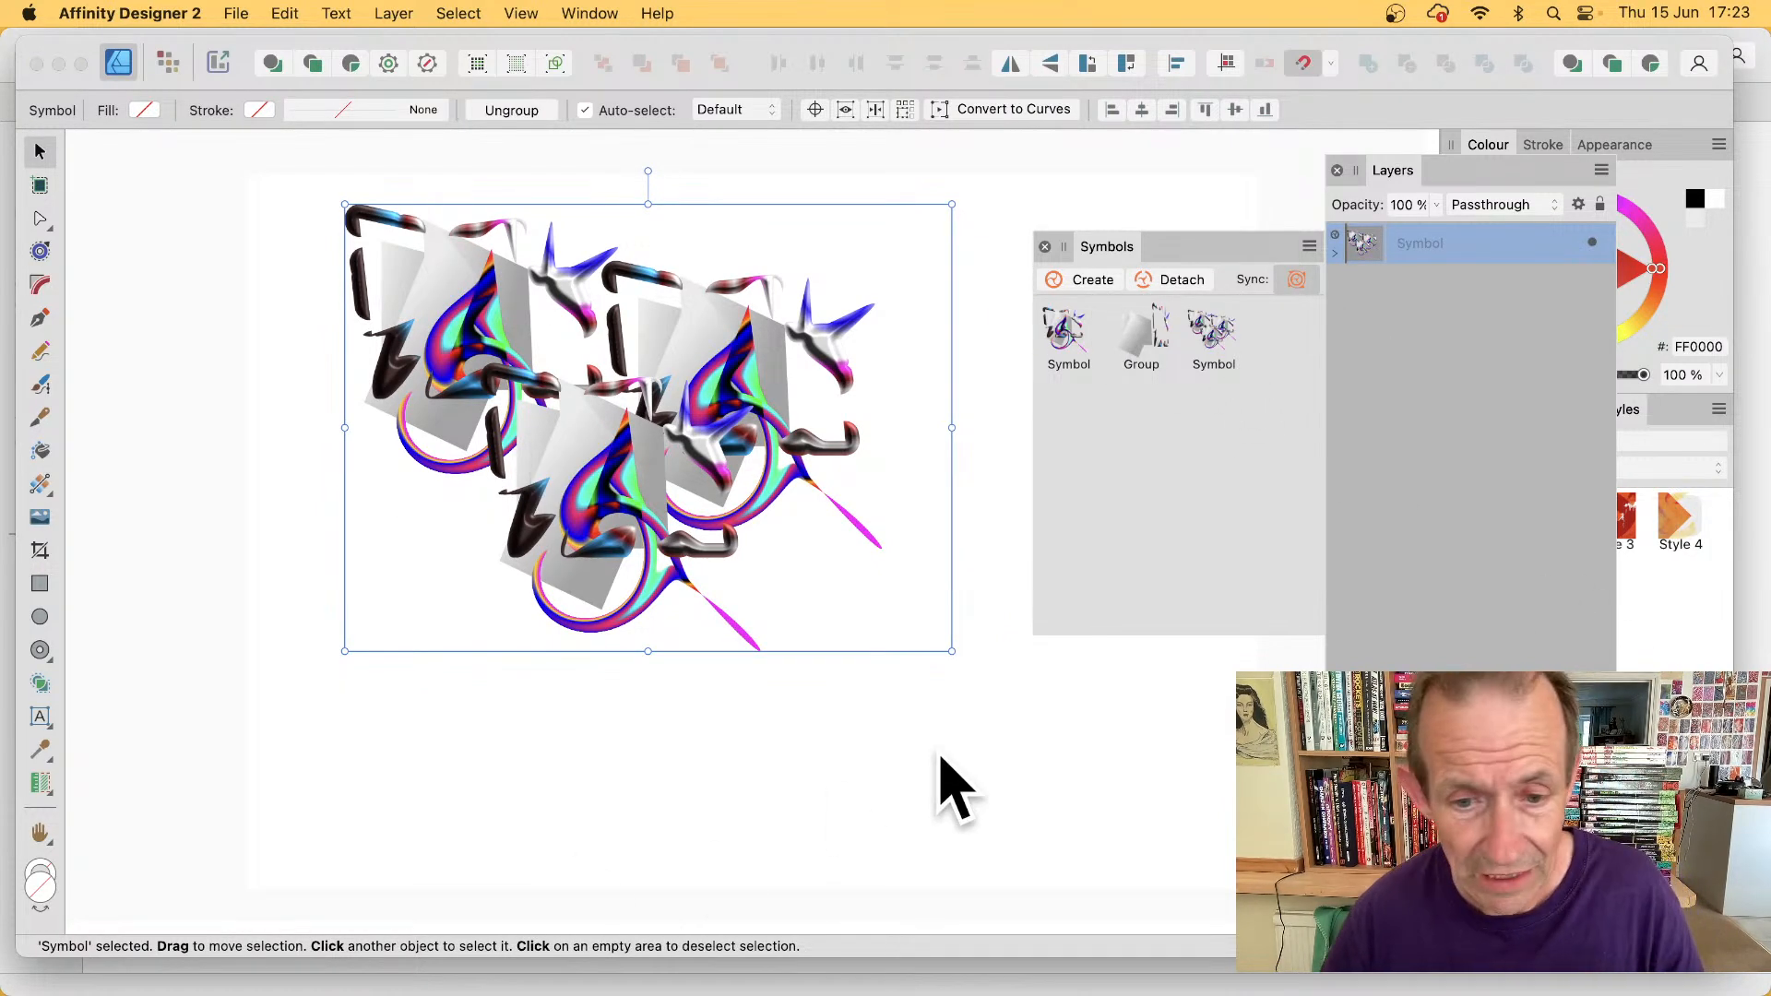
{"action": "left_click_drag", "start_coordinate": [952, 651], "coordinate": [1100, 760]}
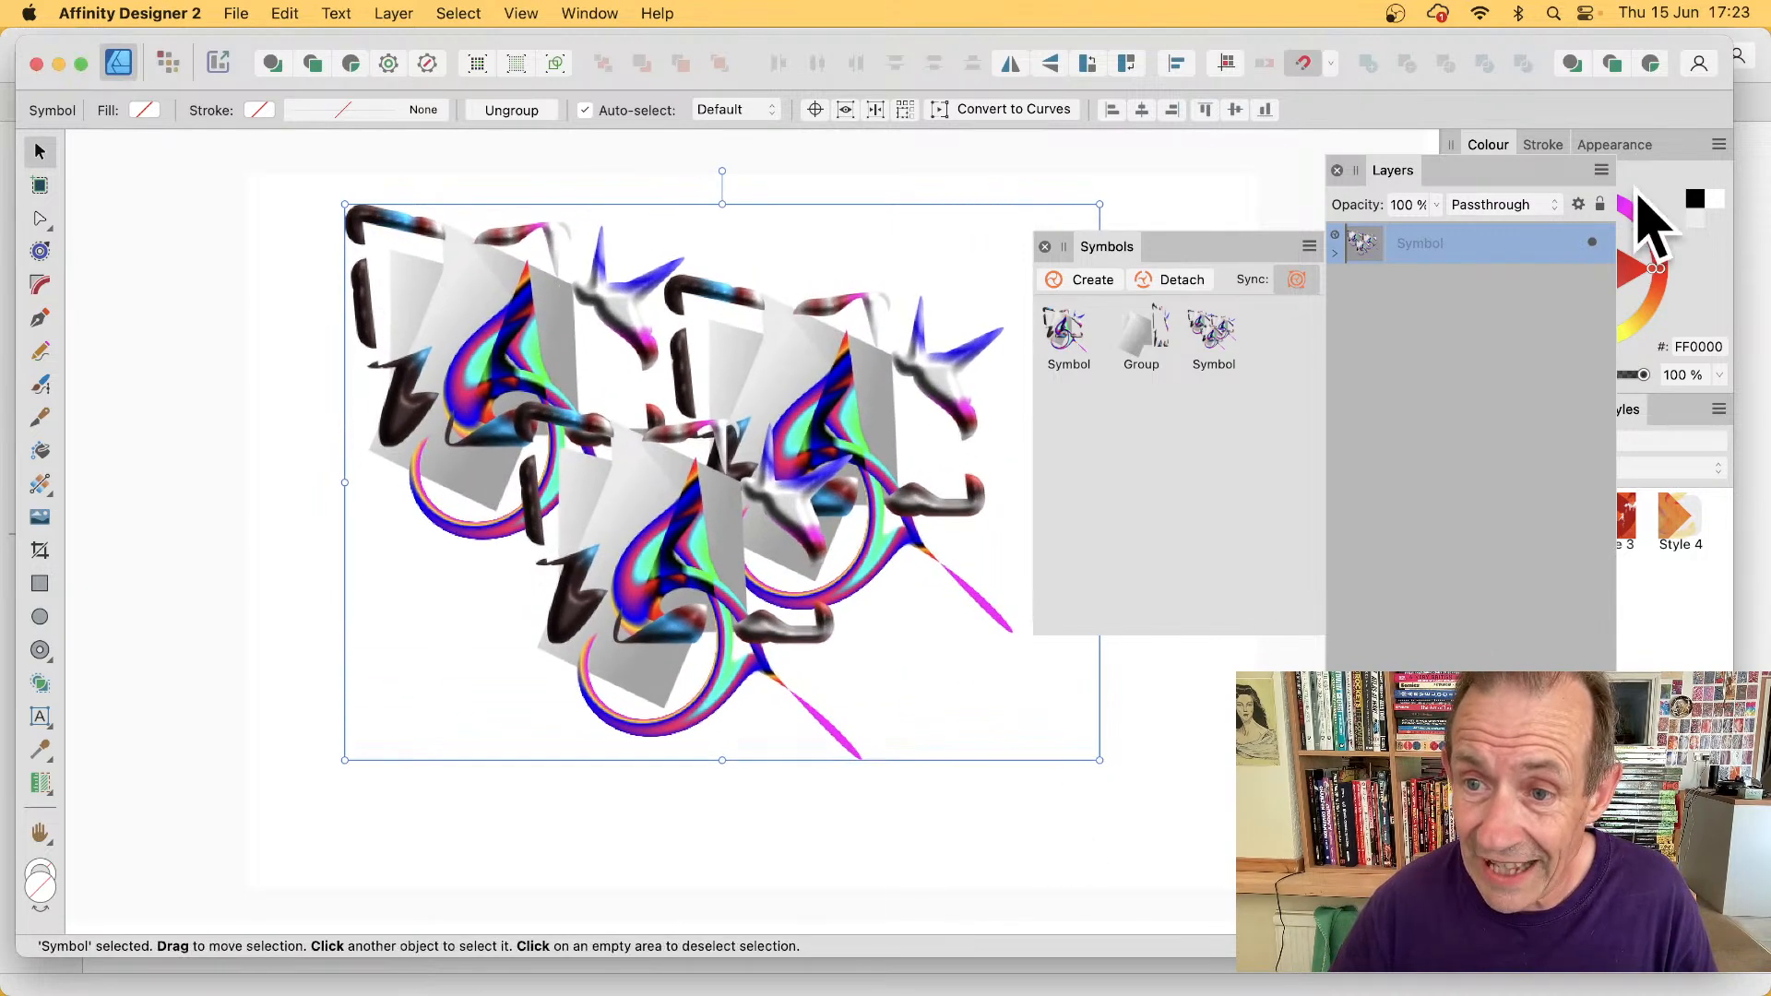
- Inside the first nested symbol, shift the bevelled Curves layer and the rainbow curve with HSL and Twirl slightly to the left
{"action": "left_click", "coordinate": [1335, 252]}
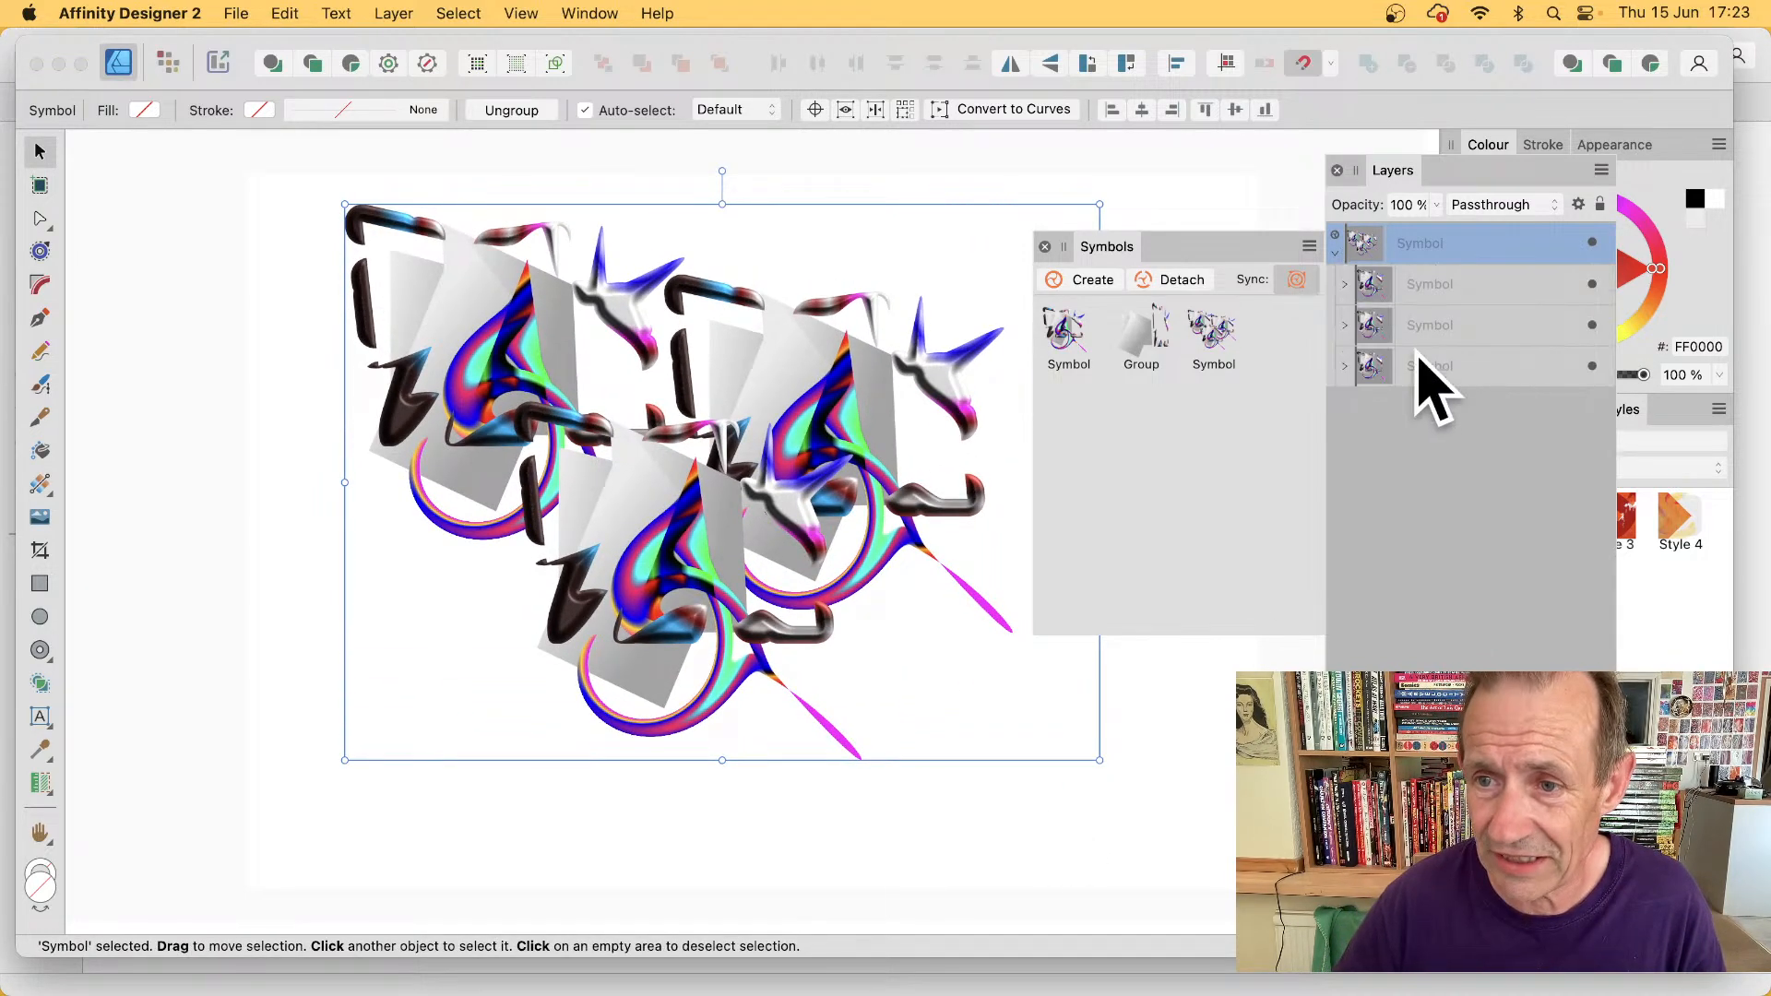
{"action": "left_click", "coordinate": [1344, 284]}
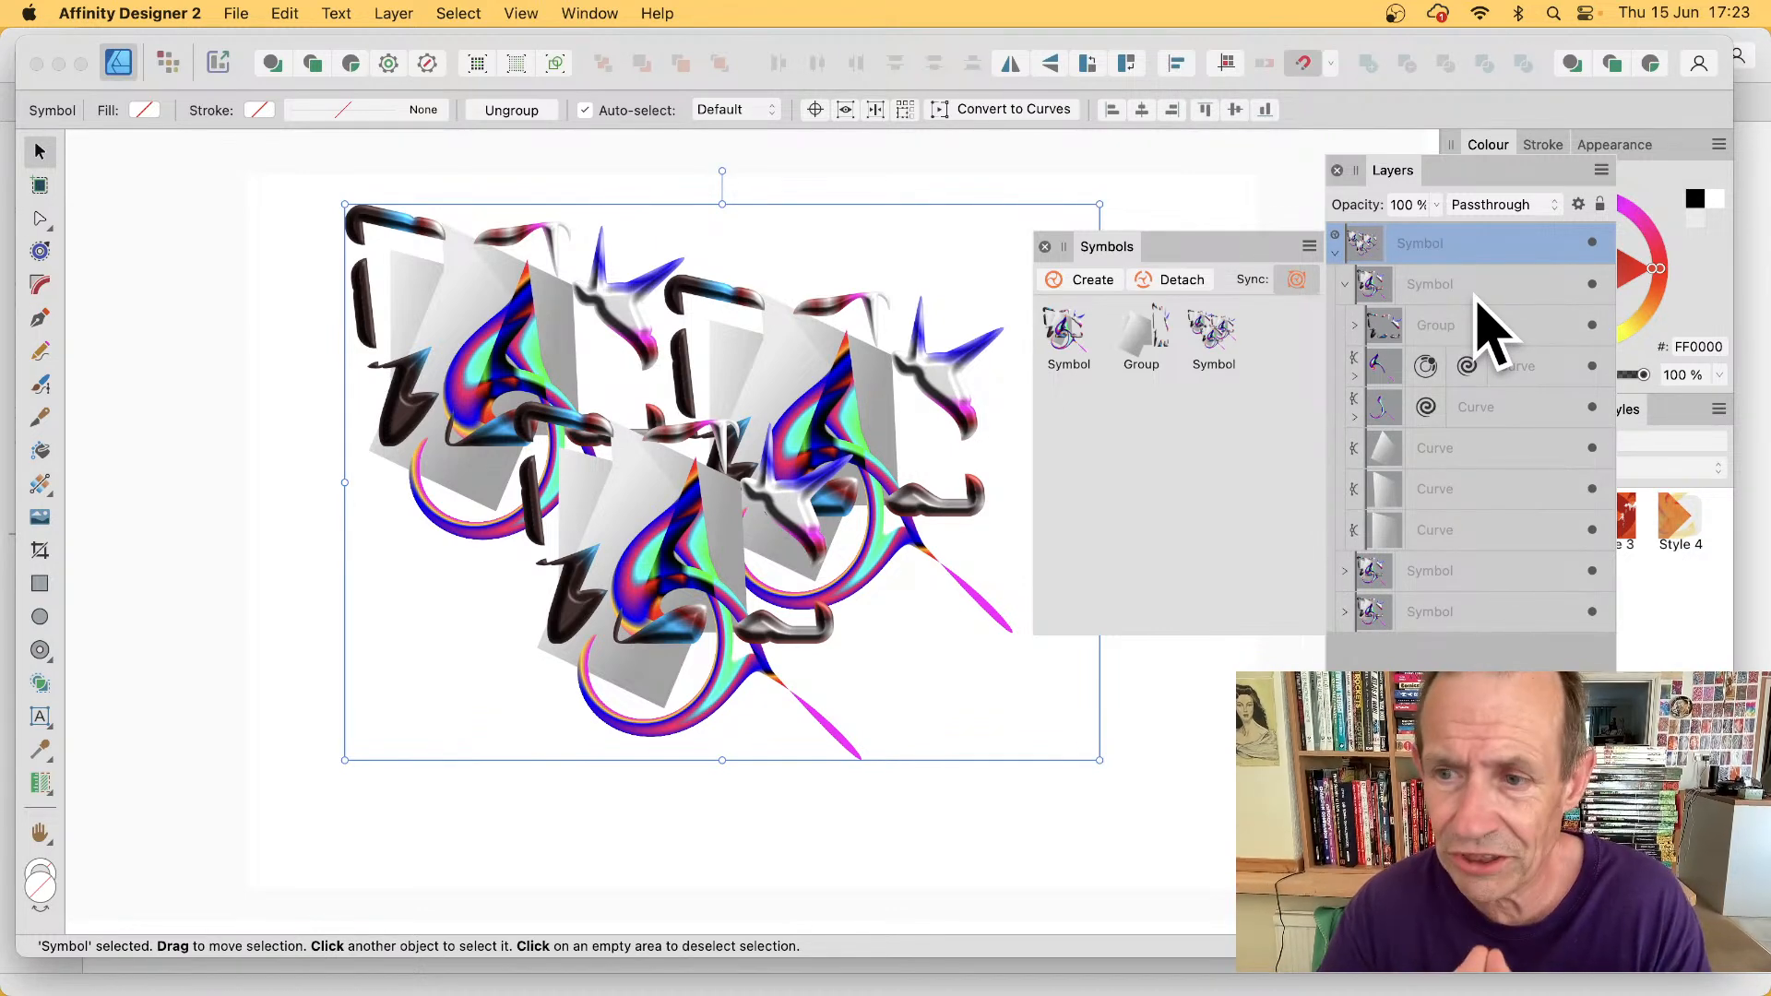
{"action": "left_click", "coordinate": [1355, 325]}
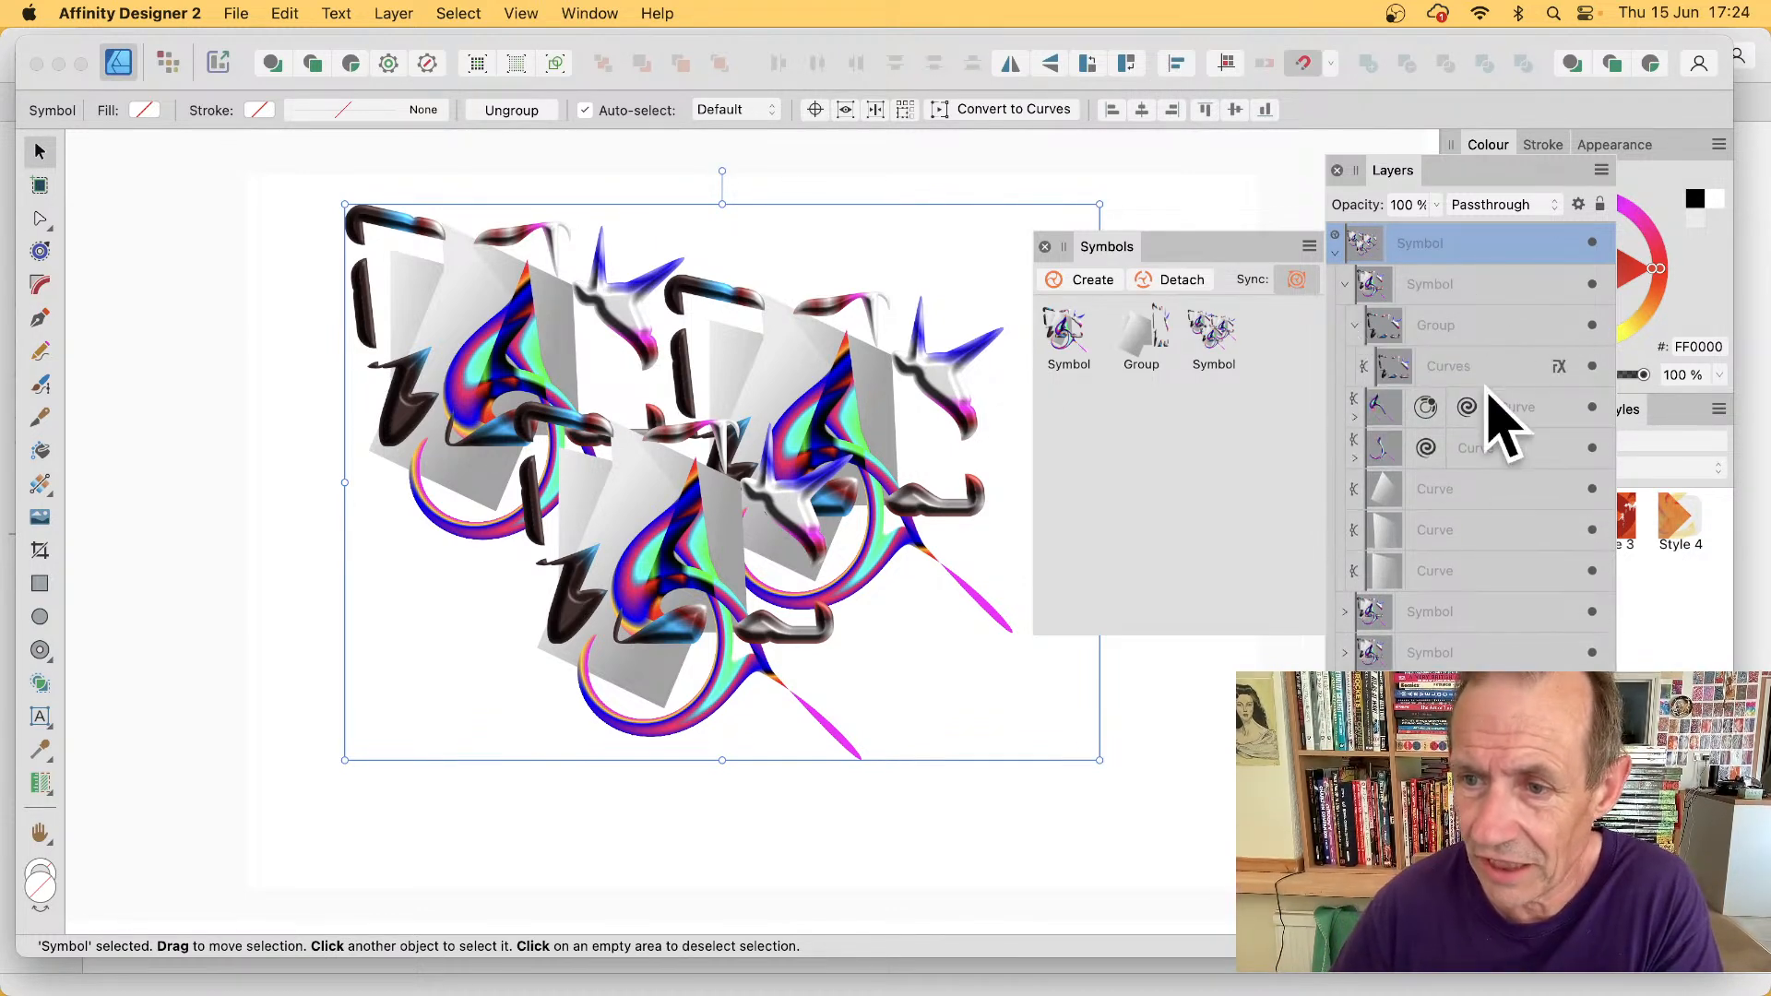
{"action": "left_click", "coordinate": [1471, 373]}
{"action": "mouse_move", "coordinate": [523, 474]}
{"action": "left_mouse_down"}
{"action": "mouse_move", "coordinate": [653, 507]}
{"action": "mouse_move", "coordinate": [554, 455]}
{"action": "mouse_move", "coordinate": [632, 514]}
{"action": "mouse_move", "coordinate": [497, 483]}
{"action": "left_mouse_up"}
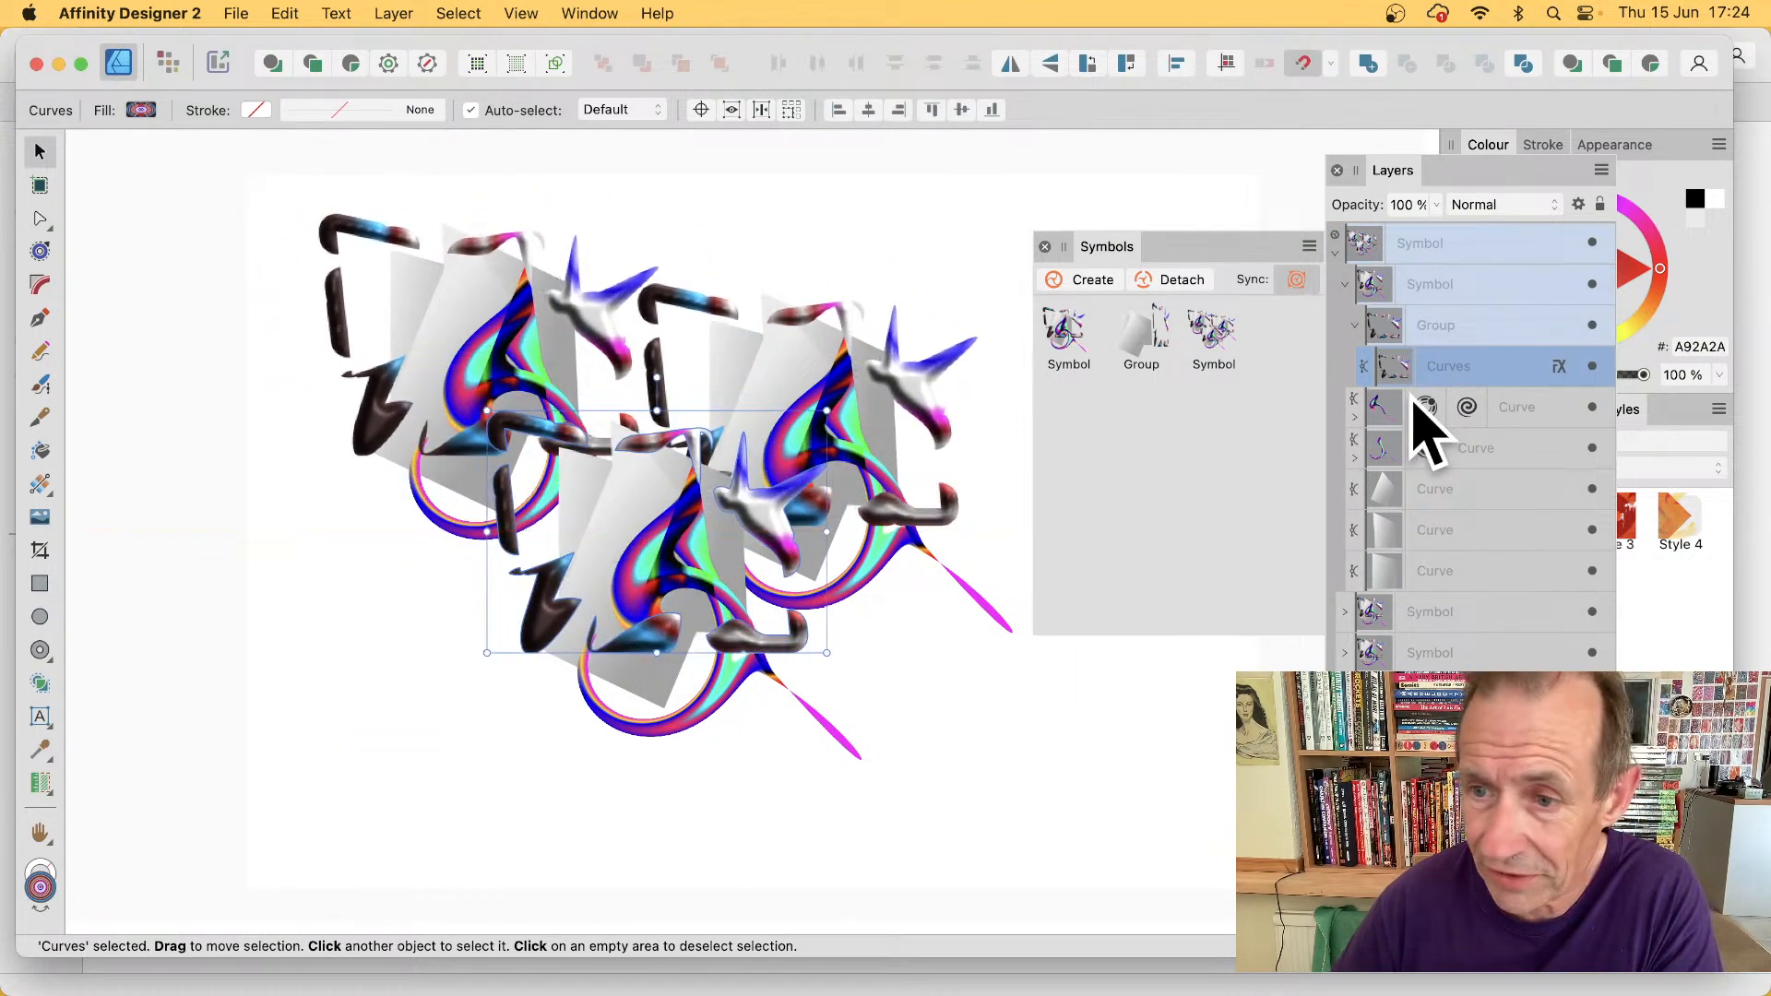
{"action": "left_click", "coordinate": [1543, 414]}
{"action": "left_click_drag", "start_coordinate": [763, 553], "coordinate": [719, 562]}
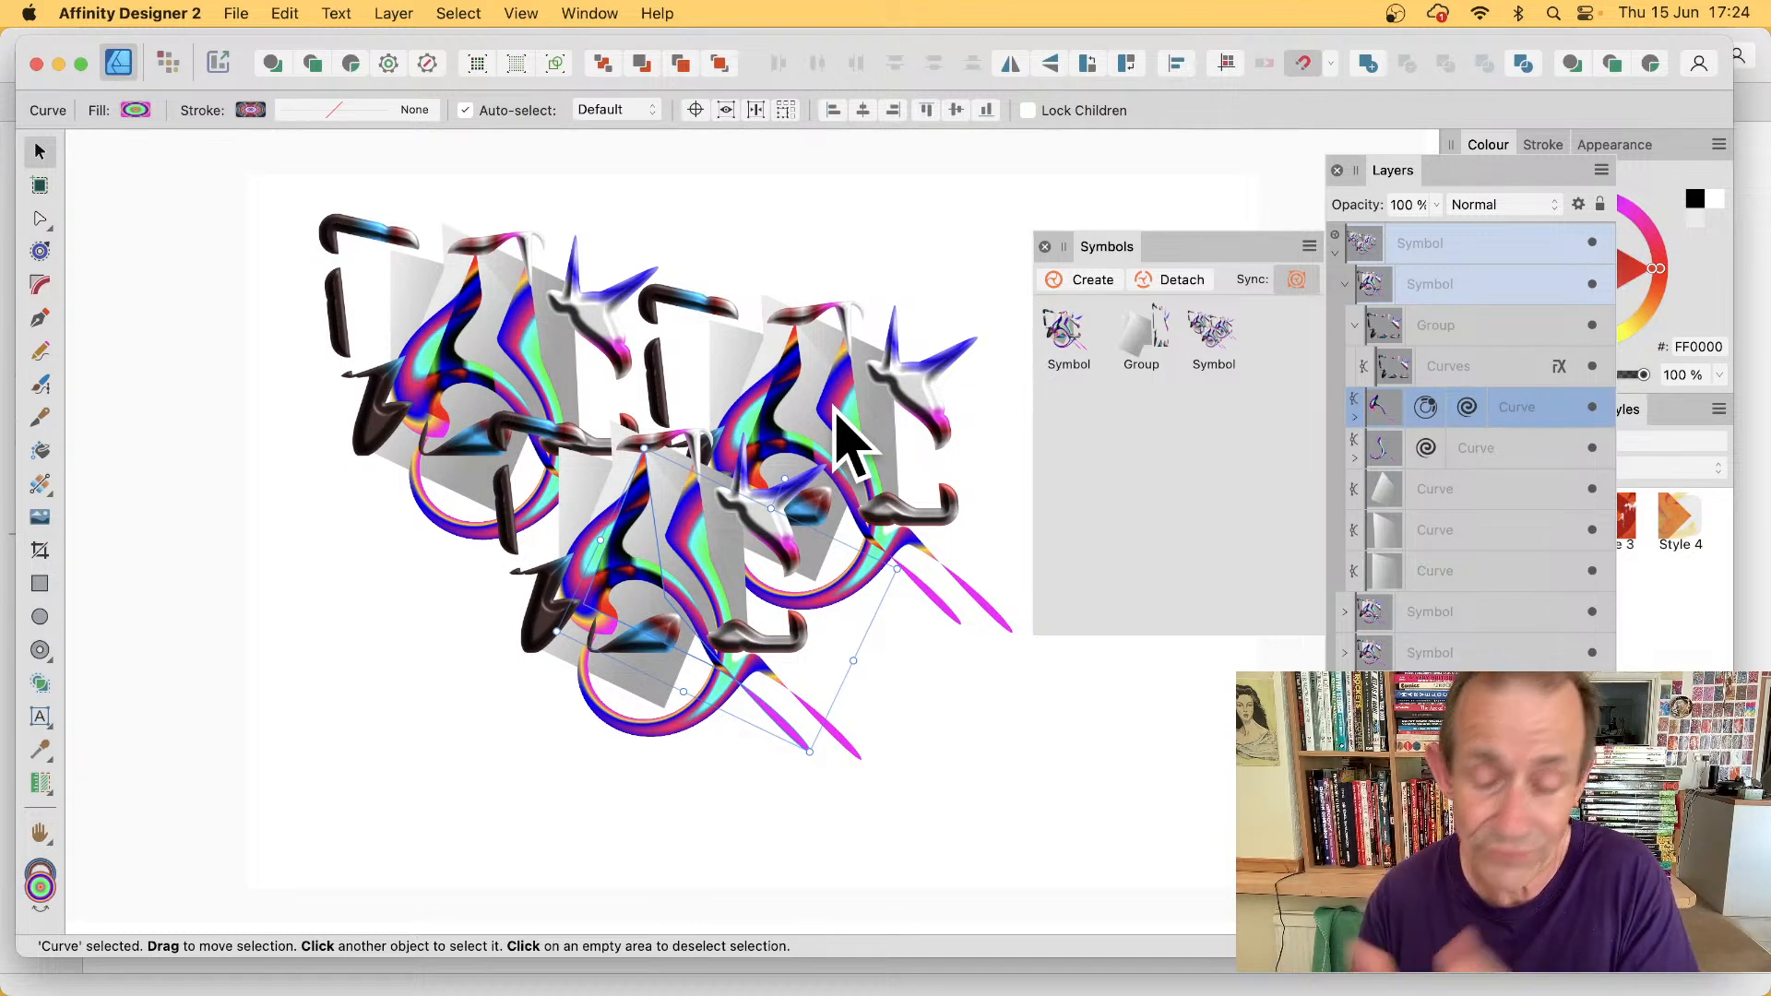
- Delete all the curves and groups inside the nested symbols, and remove the empty parent symbol to clear the page
{"action": "key", "text": "Delete"}
{"action": "key", "text": "Delete"}
{"action": "key", "text": "Delete"}
{"action": "key", "text": "Delete"}
{"action": "key", "text": "Delete"}
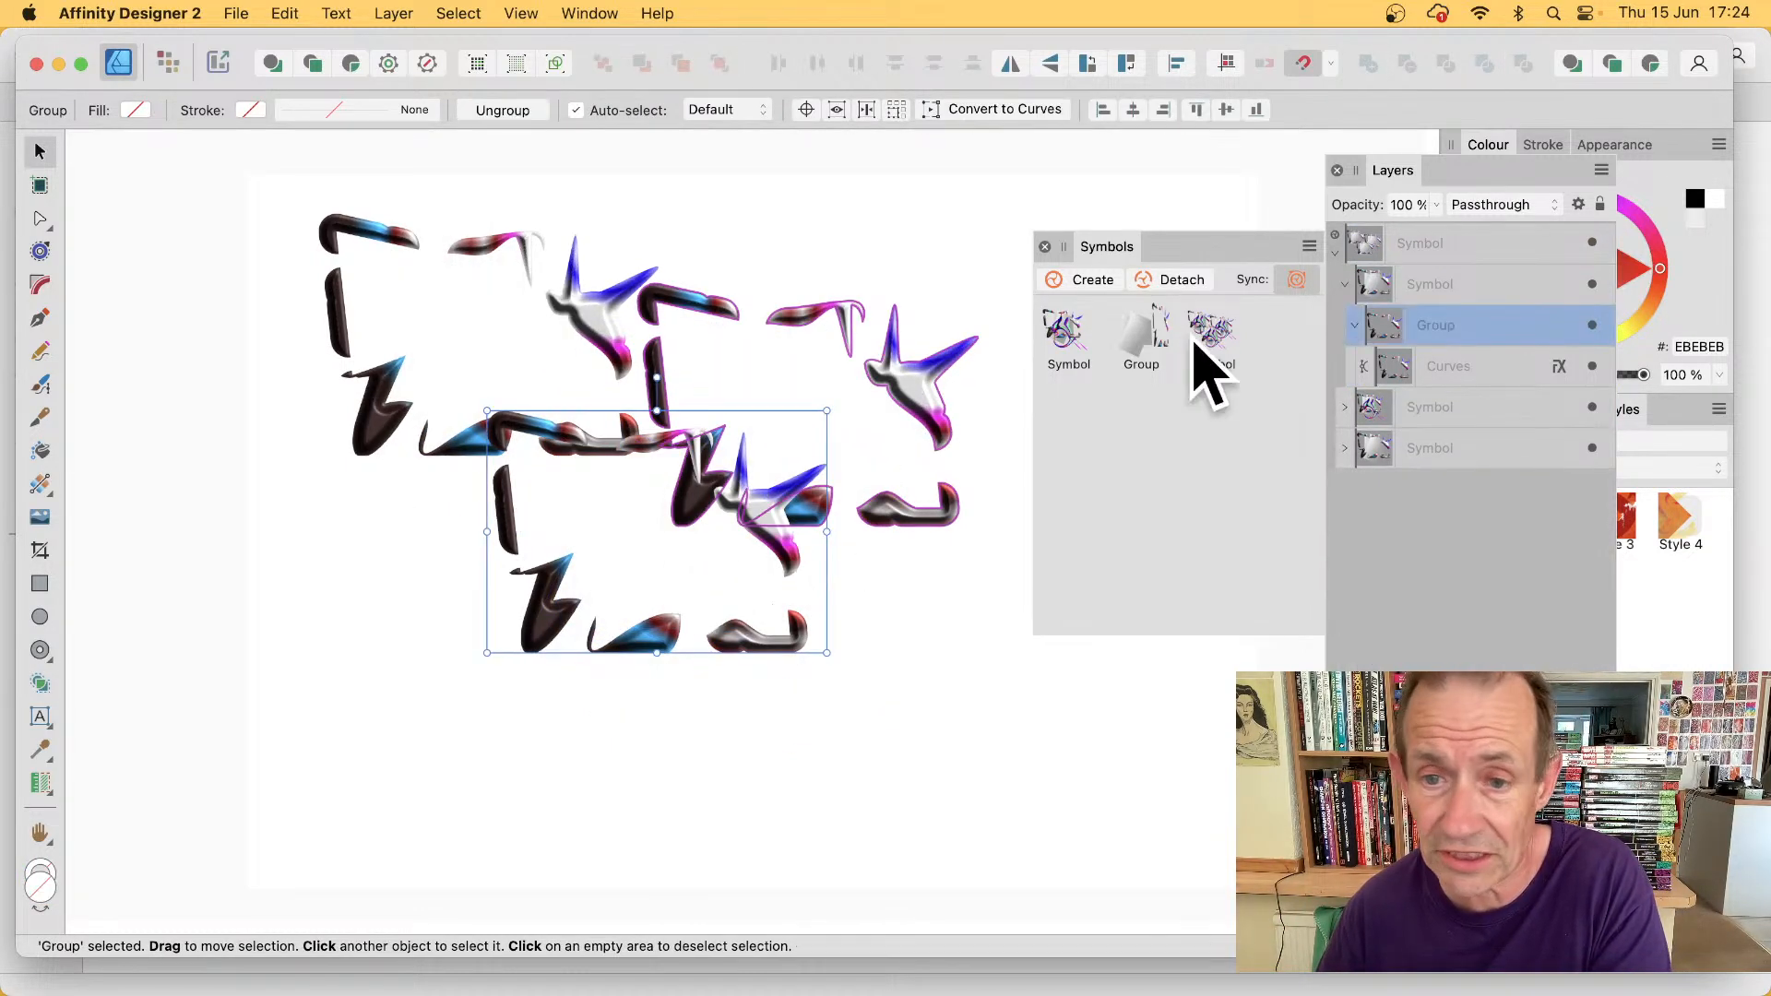
{"action": "key", "text": "Delete"}
{"action": "left_click", "coordinate": [1480, 245]}
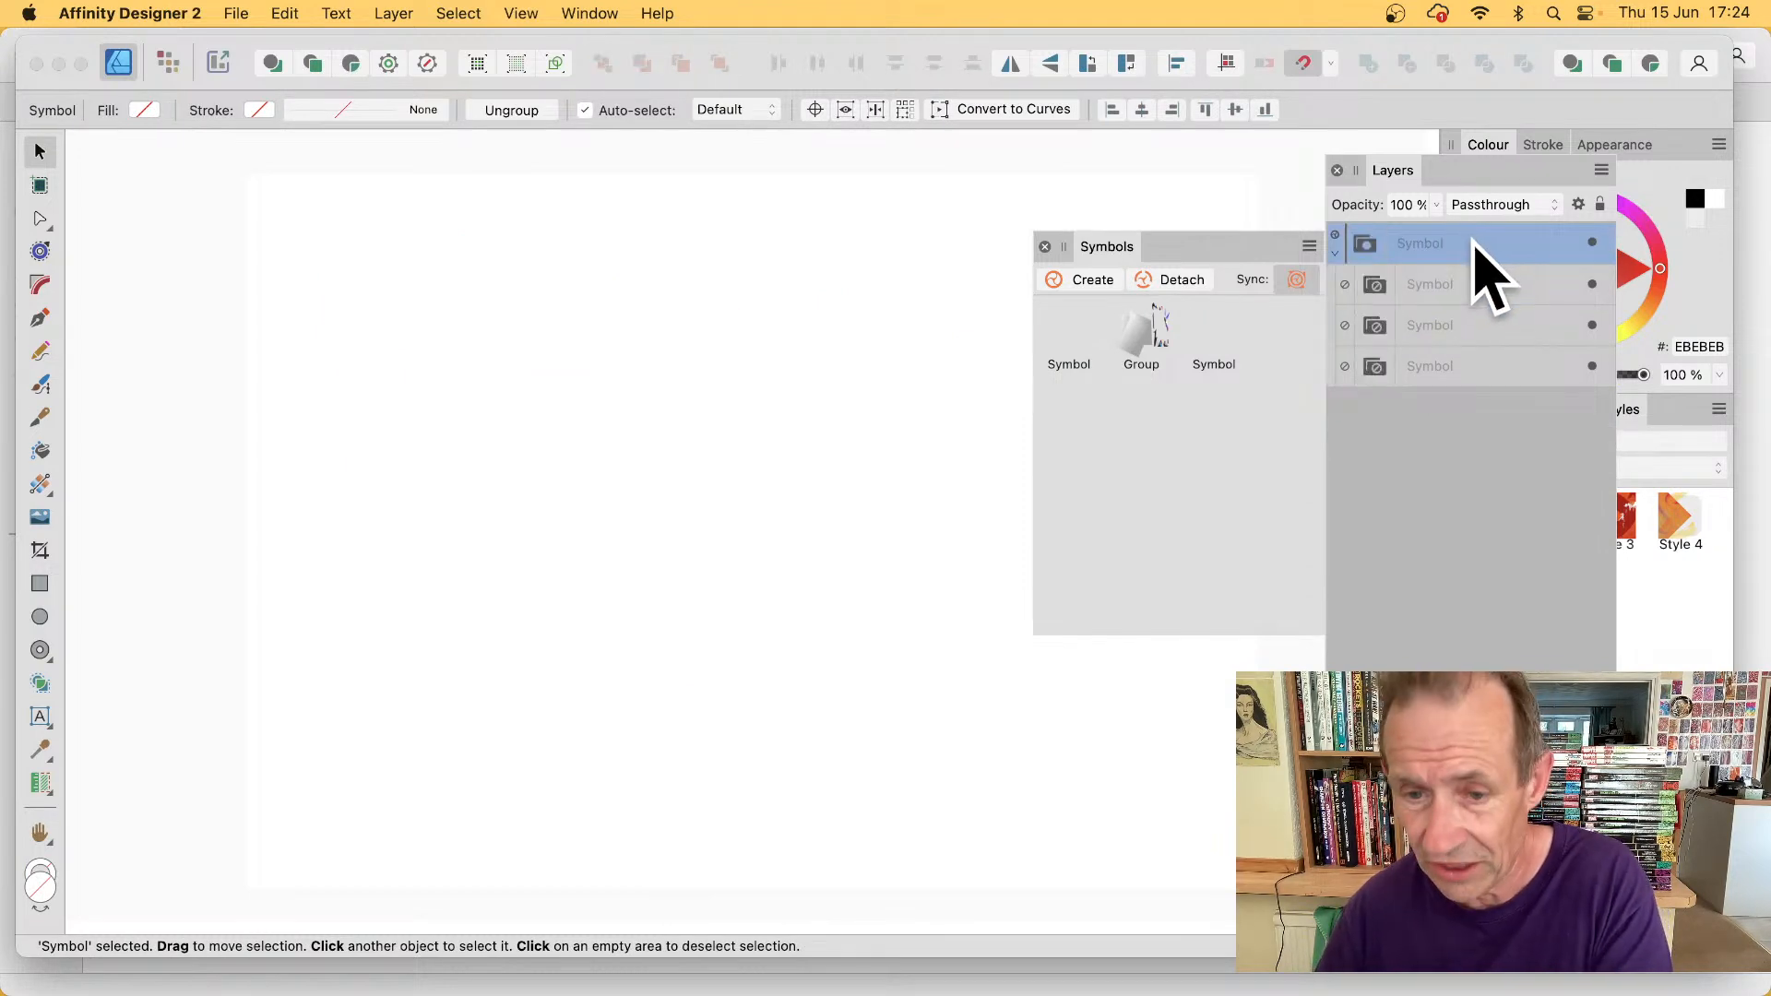
{"action": "key", "text": "Delete"}
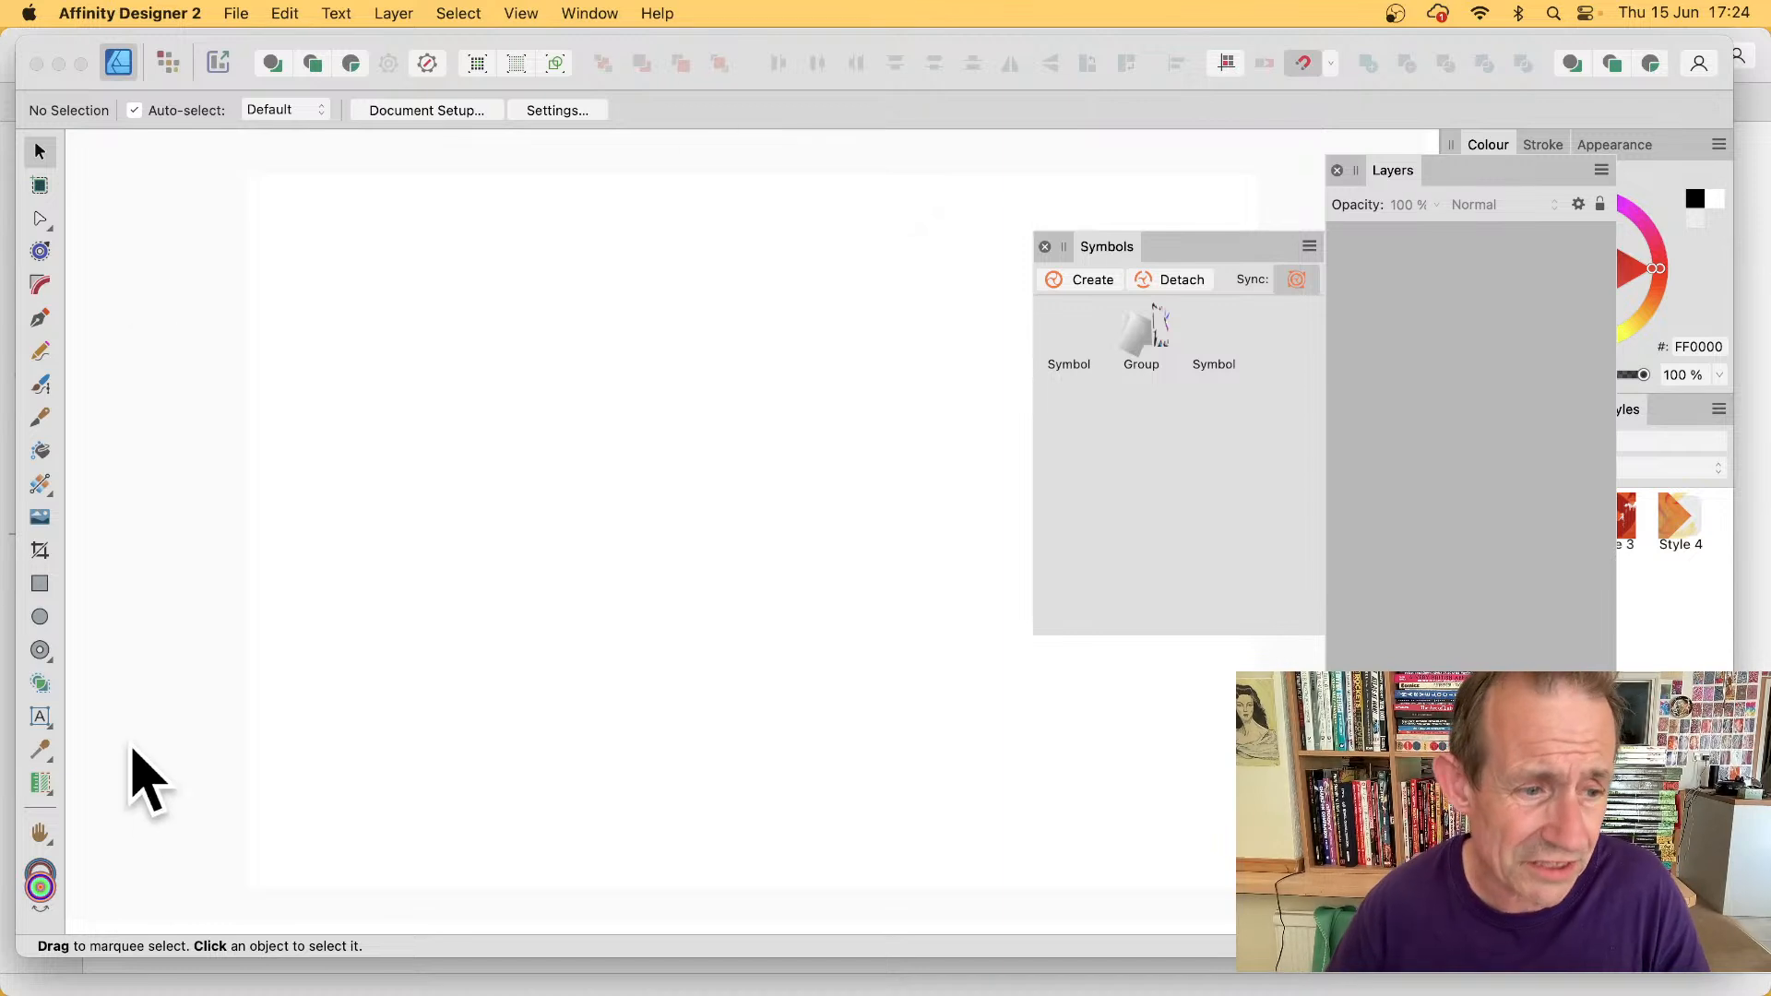
- Add the artistic text "type", enlarge it to 390 pt and place it in the upper left of the page
{"action": "left_click", "coordinate": [41, 718]}
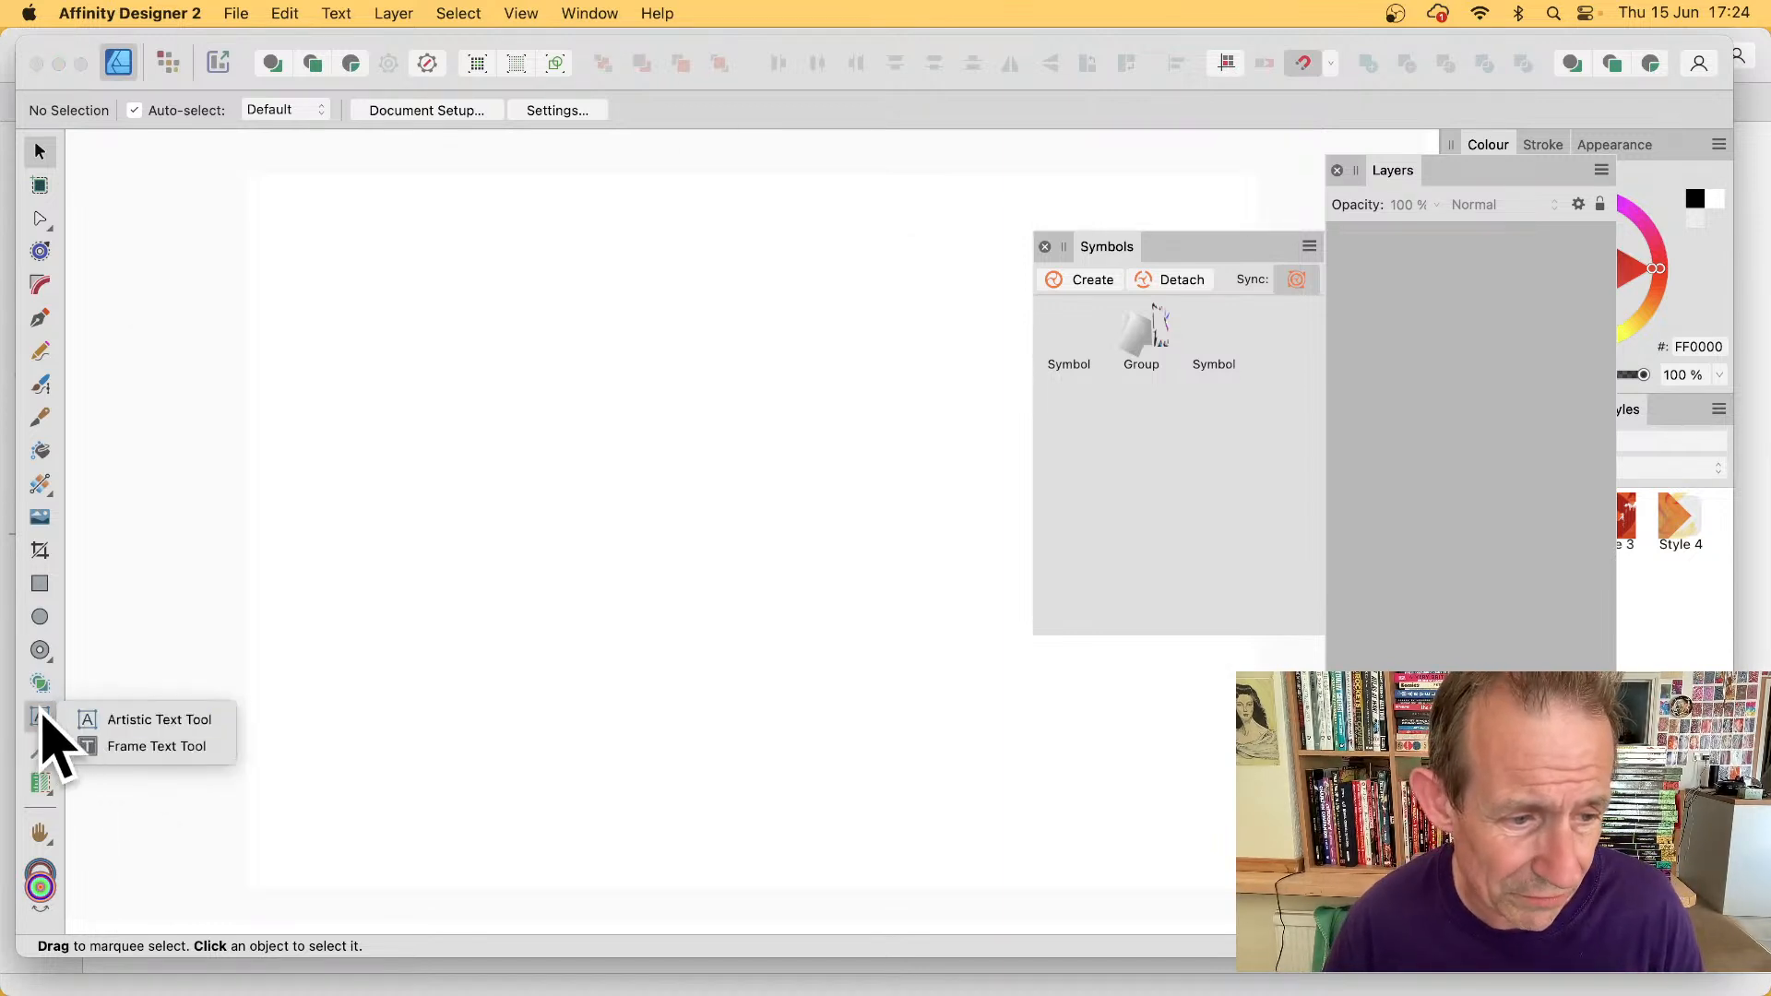
{"action": "left_click", "coordinate": [147, 720]}
{"action": "left_click", "coordinate": [452, 424]}
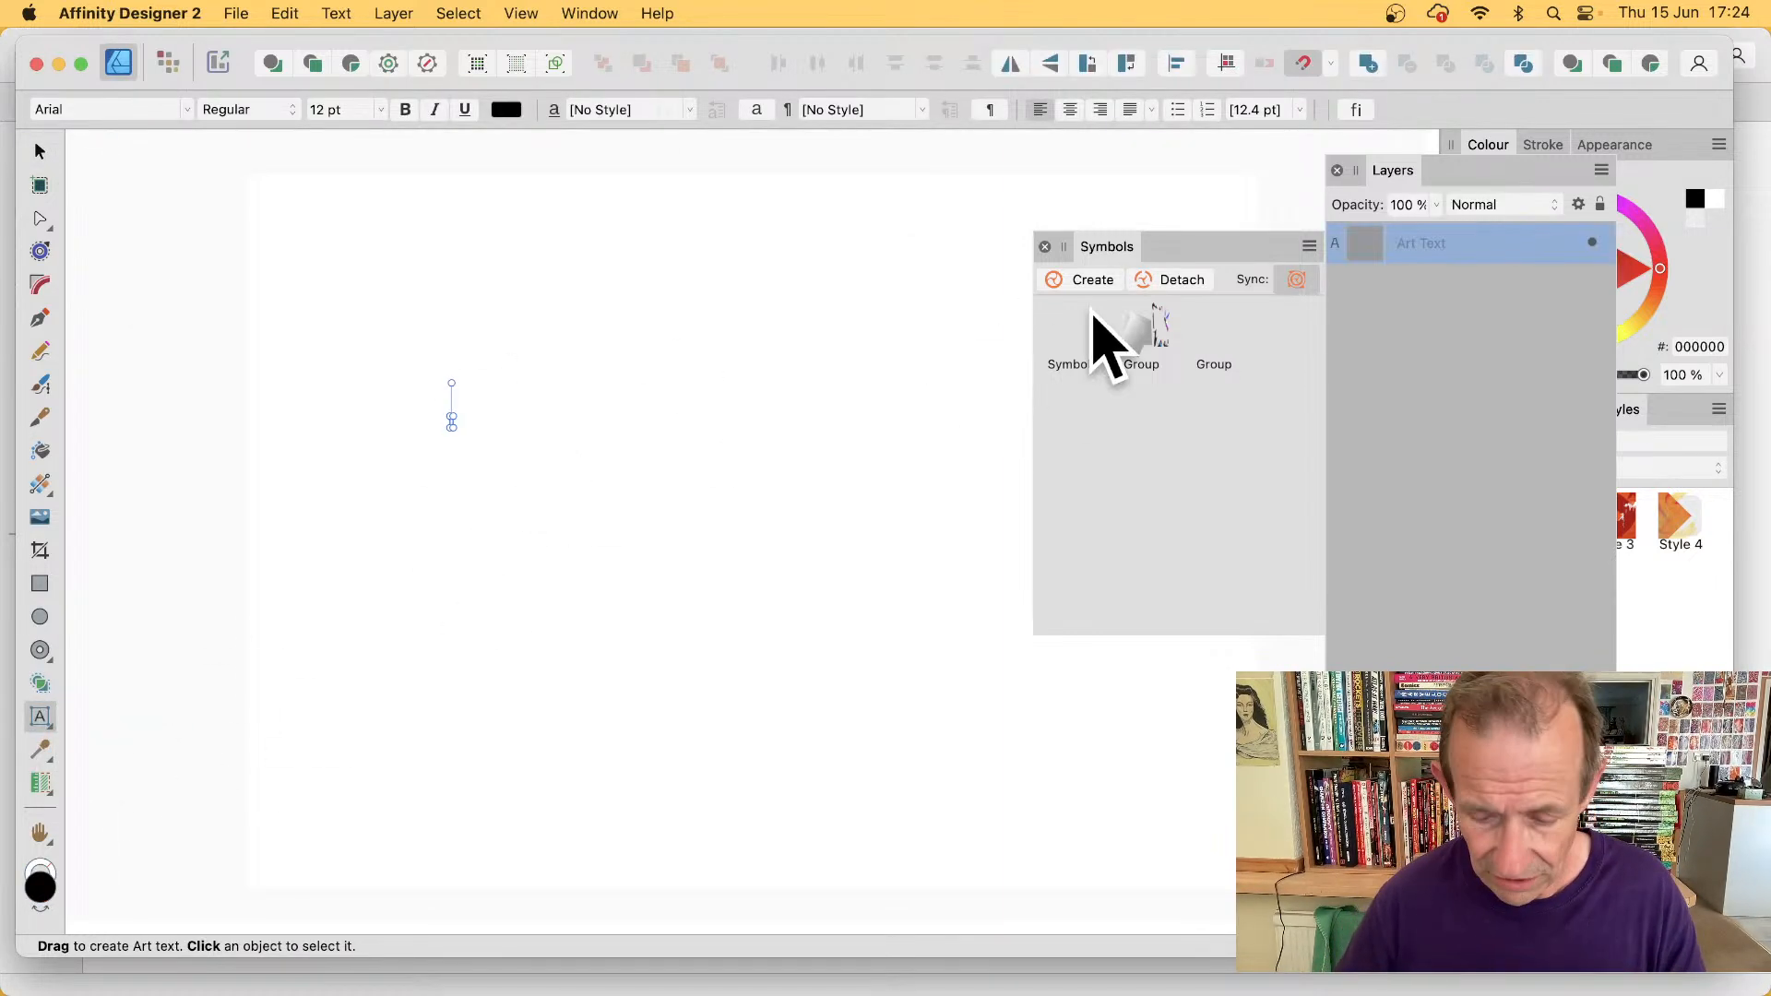
{"action": "type", "text": "type"}
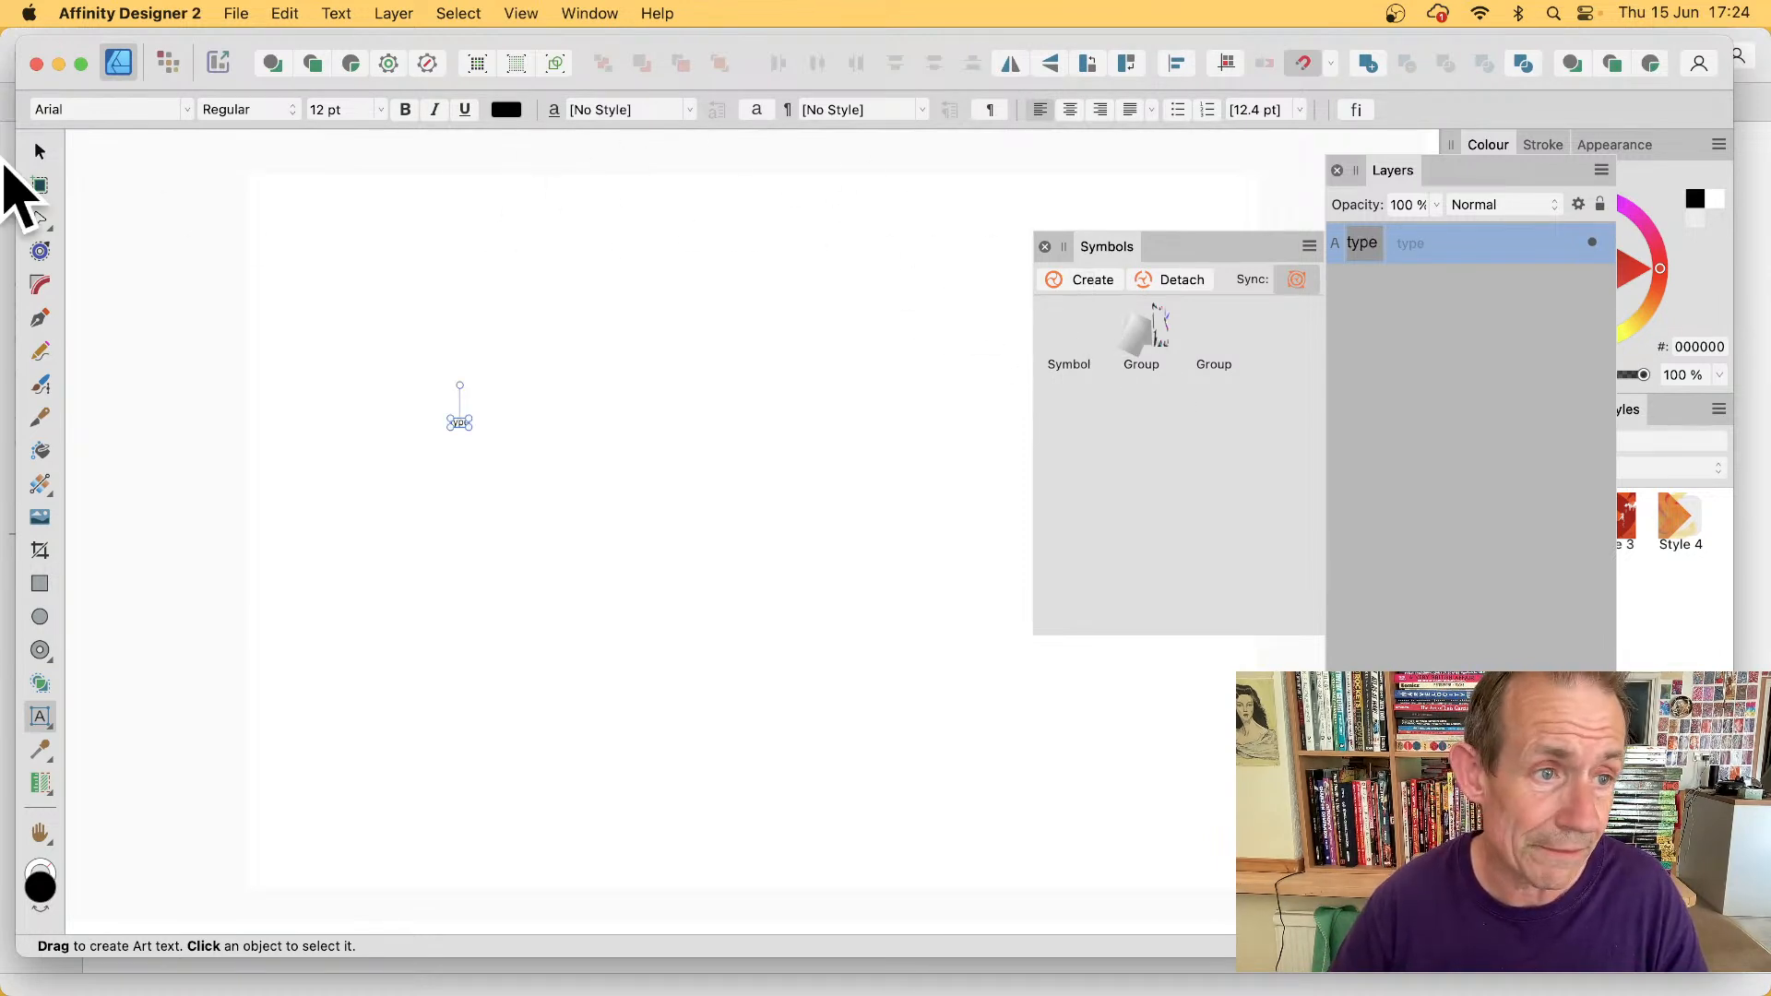
{"action": "left_click", "coordinate": [40, 150]}
{"action": "left_click_drag", "start_coordinate": [466, 419], "coordinate": [1052, 722]}
{"action": "left_click_drag", "start_coordinate": [941, 613], "coordinate": [737, 463]}
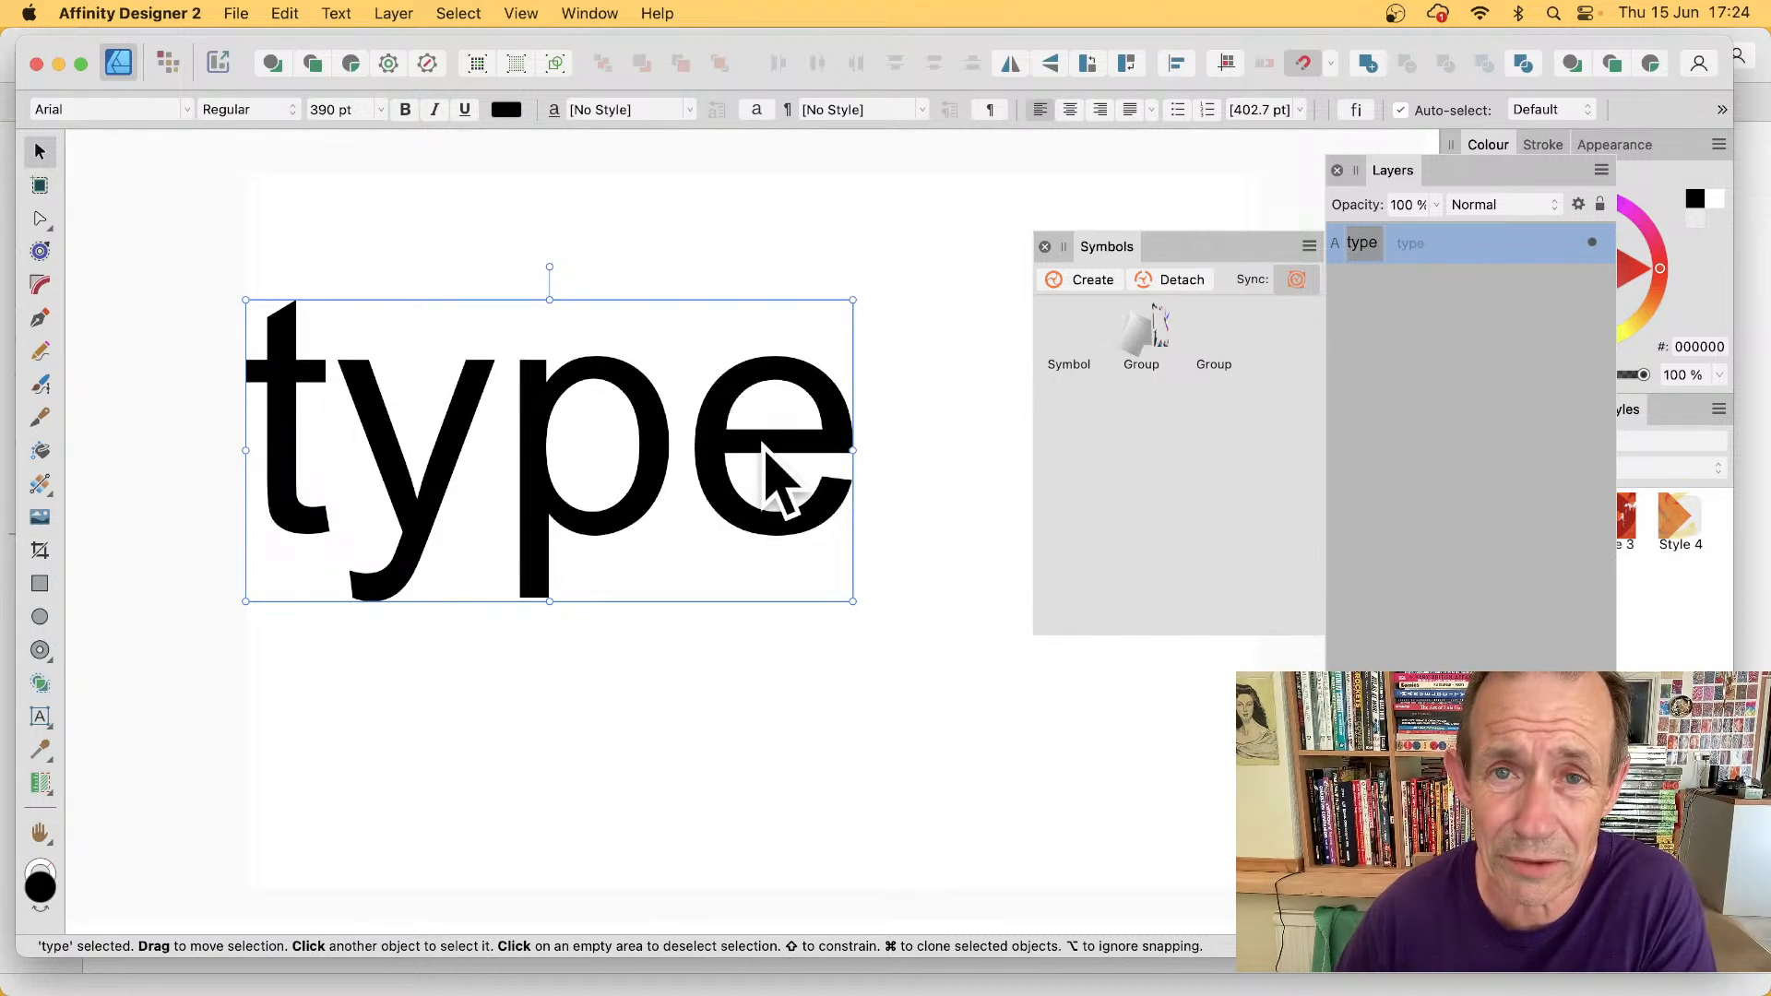
- Convert the "type" text to a symbol and replace the instance on the page with a fresh one from the symbol library
{"action": "left_click", "coordinate": [1098, 280]}
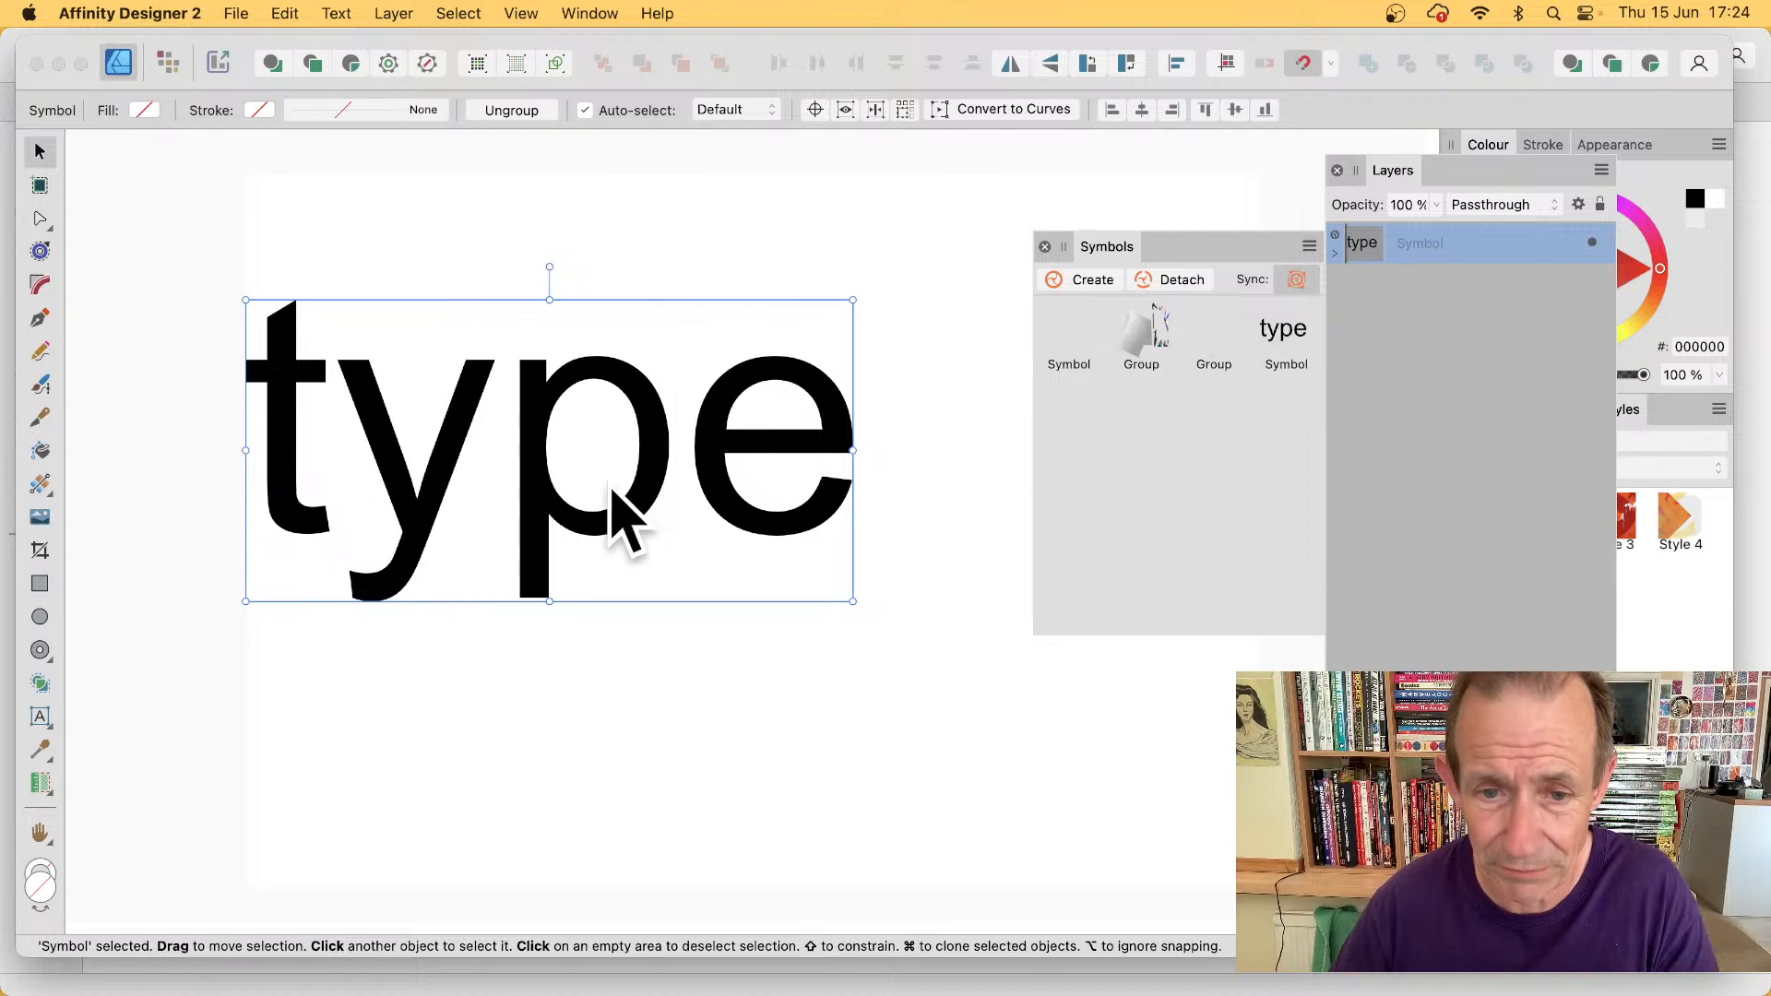
{"action": "key", "text": "Delete"}
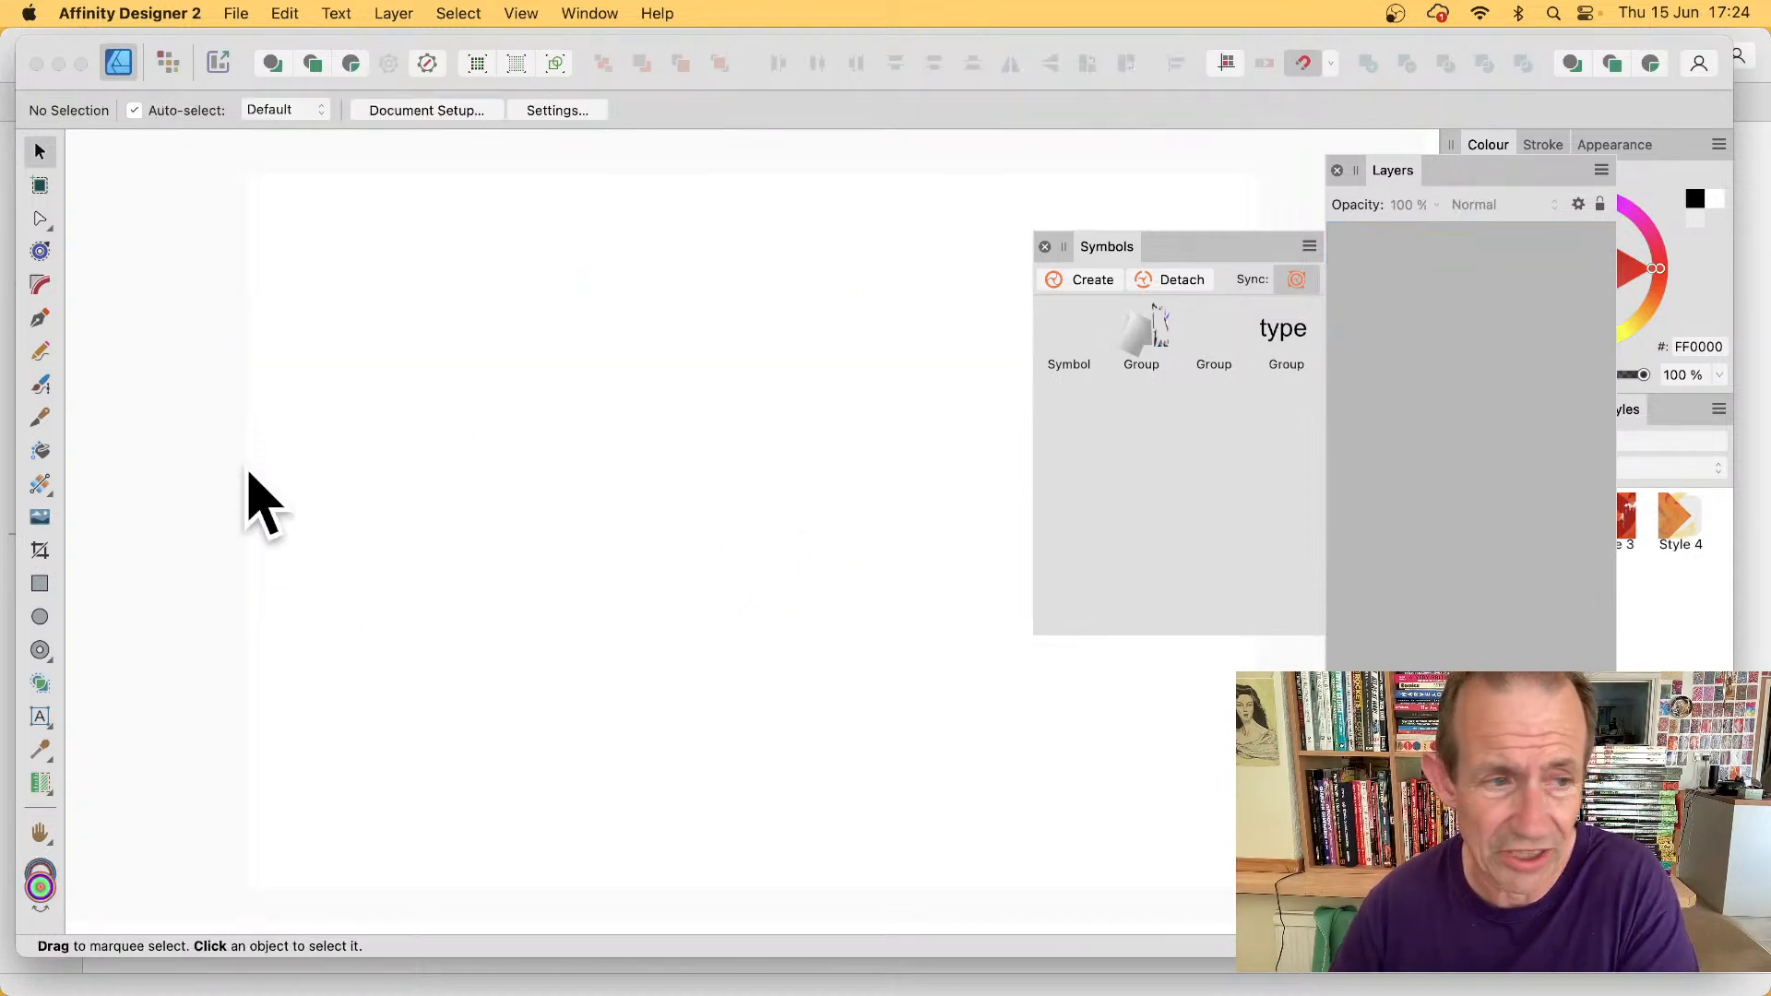
{"action": "left_click_drag", "start_coordinate": [1278, 333], "coordinate": [596, 424]}
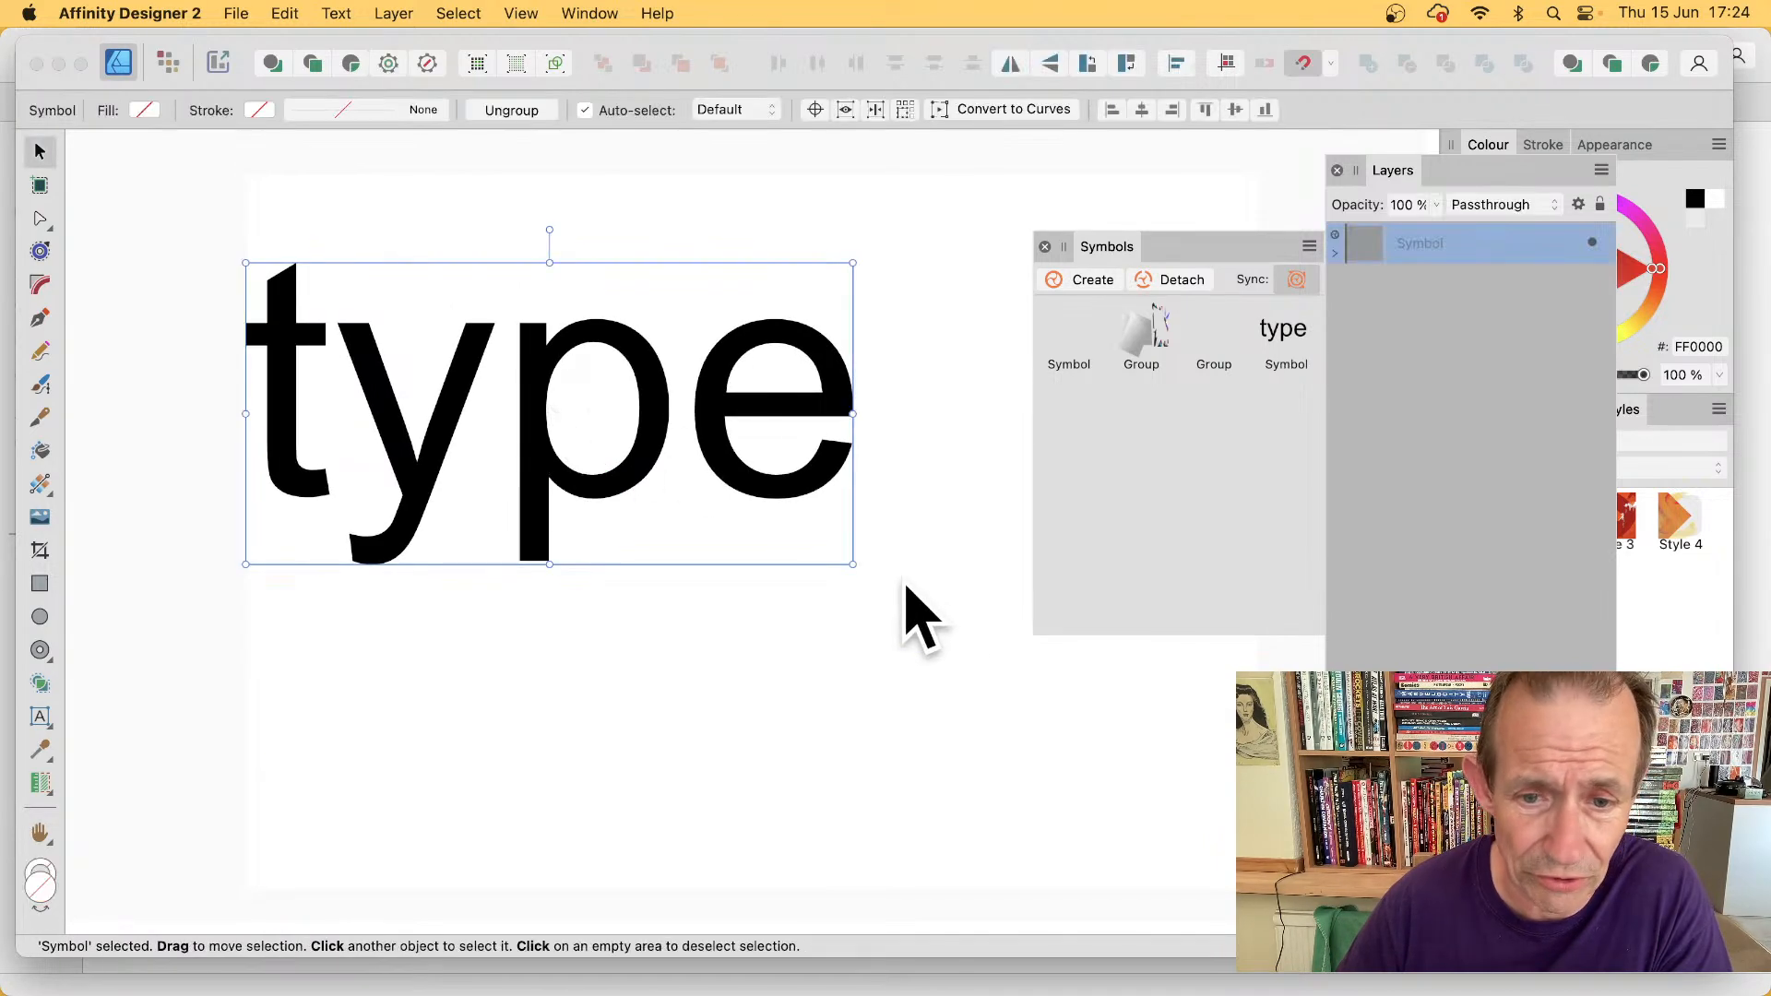
- Scale down the "type" symbol and arrange five linked instances on the page, one of them smaller and rotated to run downward
{"action": "left_click_drag", "start_coordinate": [854, 565], "coordinate": [663, 464]}
{"action": "mouse_move", "coordinate": [600, 392]}
{"action": "left_mouse_down"}
{"action": "mouse_move", "coordinate": [716, 360]}
{"action": "mouse_move", "coordinate": [791, 504]}
{"action": "mouse_move", "coordinate": [624, 585]}
{"action": "mouse_move", "coordinate": [661, 633]}
{"action": "mouse_move", "coordinate": [699, 620]}
{"action": "mouse_move", "coordinate": [633, 673]}
{"action": "mouse_move", "coordinate": [612, 751]}
{"action": "mouse_move", "coordinate": [1093, 831]}
{"action": "mouse_move", "coordinate": [1031, 731]}
{"action": "left_mouse_up"}
{"action": "left_click_drag", "start_coordinate": [1094, 887], "coordinate": [904, 793]}
{"action": "left_click_drag", "start_coordinate": [791, 647], "coordinate": [1071, 801]}
{"action": "left_click_drag", "start_coordinate": [792, 697], "coordinate": [854, 628]}
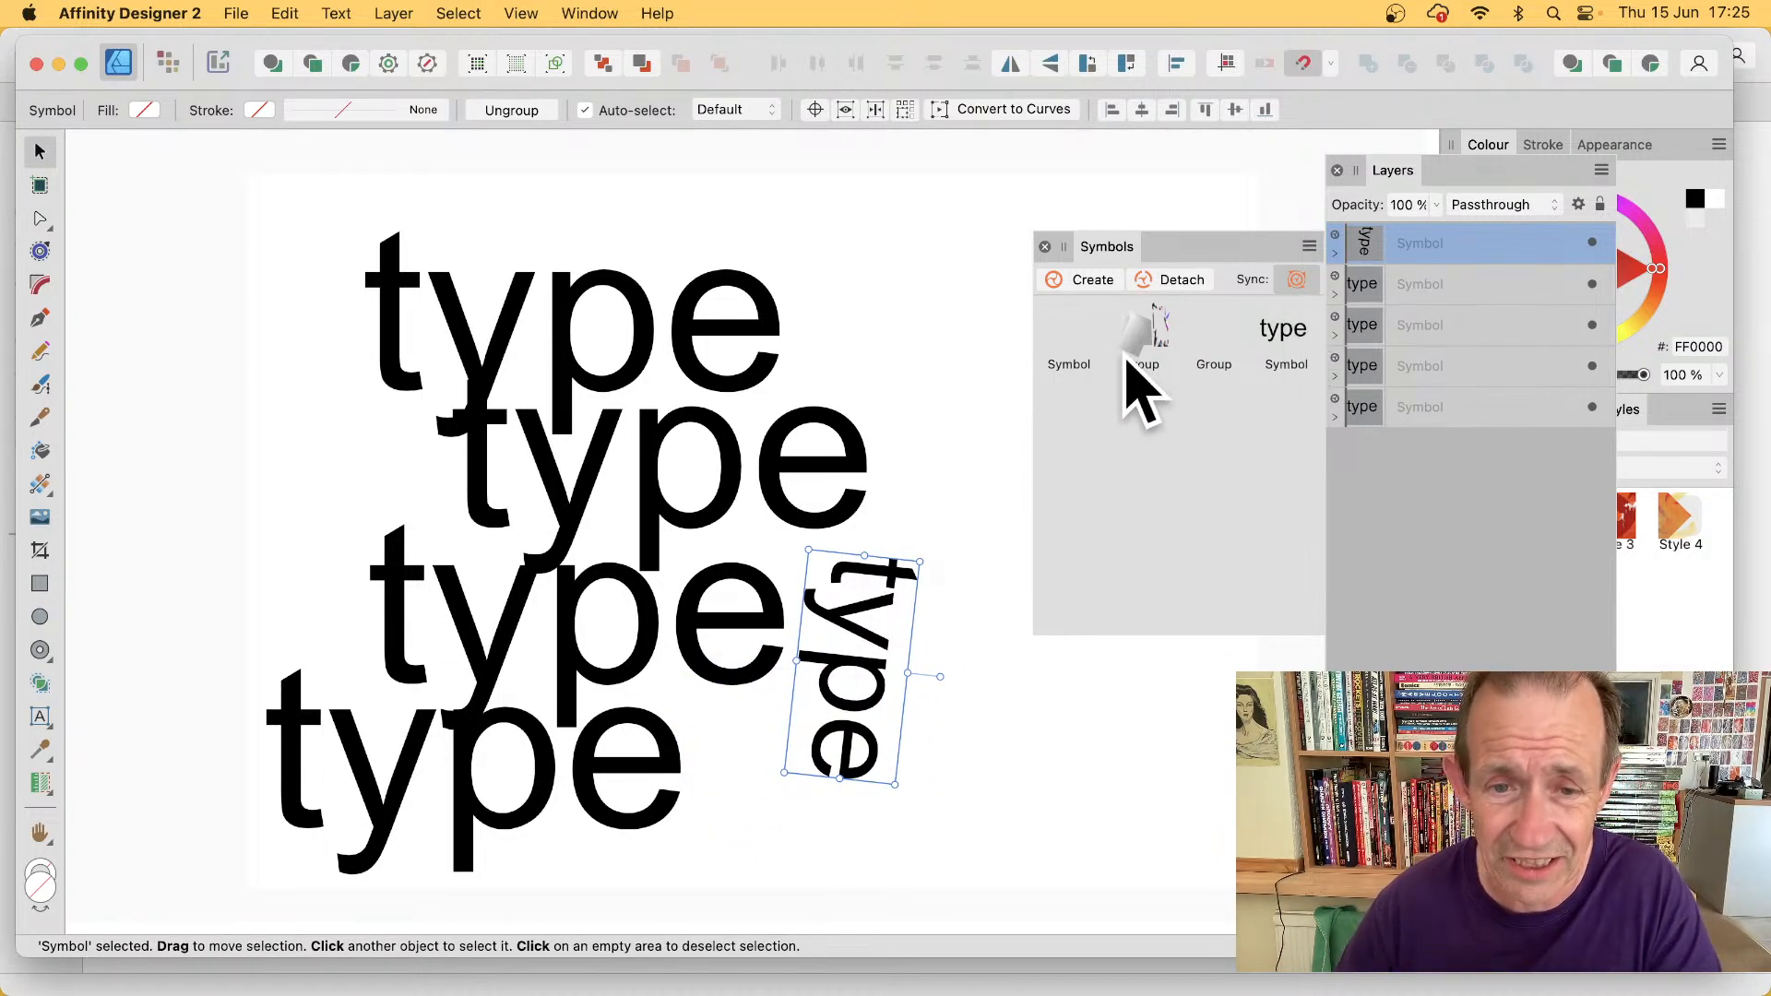
- Shrink and slightly rotate the second "type" instance counterclockwise, and expand its symbol layer to reach the text inside
{"action": "left_click", "coordinate": [862, 457]}
{"action": "left_click_drag", "start_coordinate": [866, 565], "coordinate": [882, 508]}
{"action": "mouse_move", "coordinate": [941, 375]}
{"action": "left_mouse_down"}
{"action": "mouse_move", "coordinate": [1009, 507]}
{"action": "mouse_move", "coordinate": [921, 362]}
{"action": "left_mouse_up"}
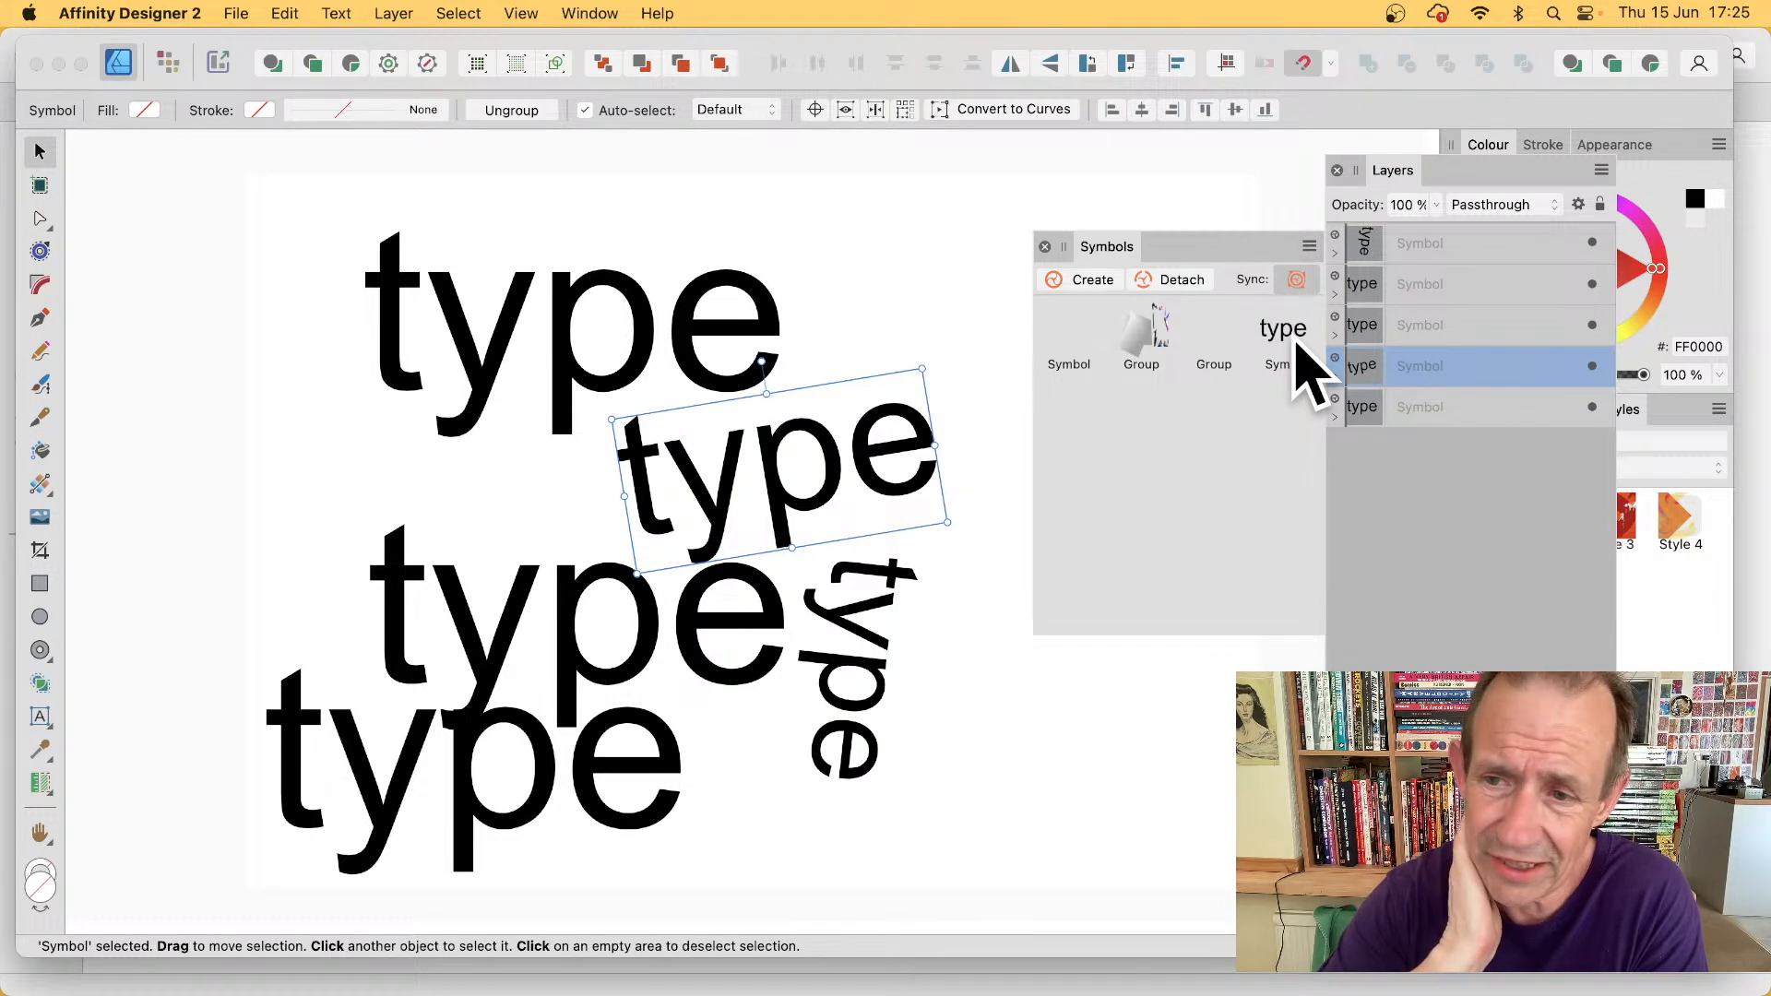
{"action": "left_click", "coordinate": [1336, 375]}
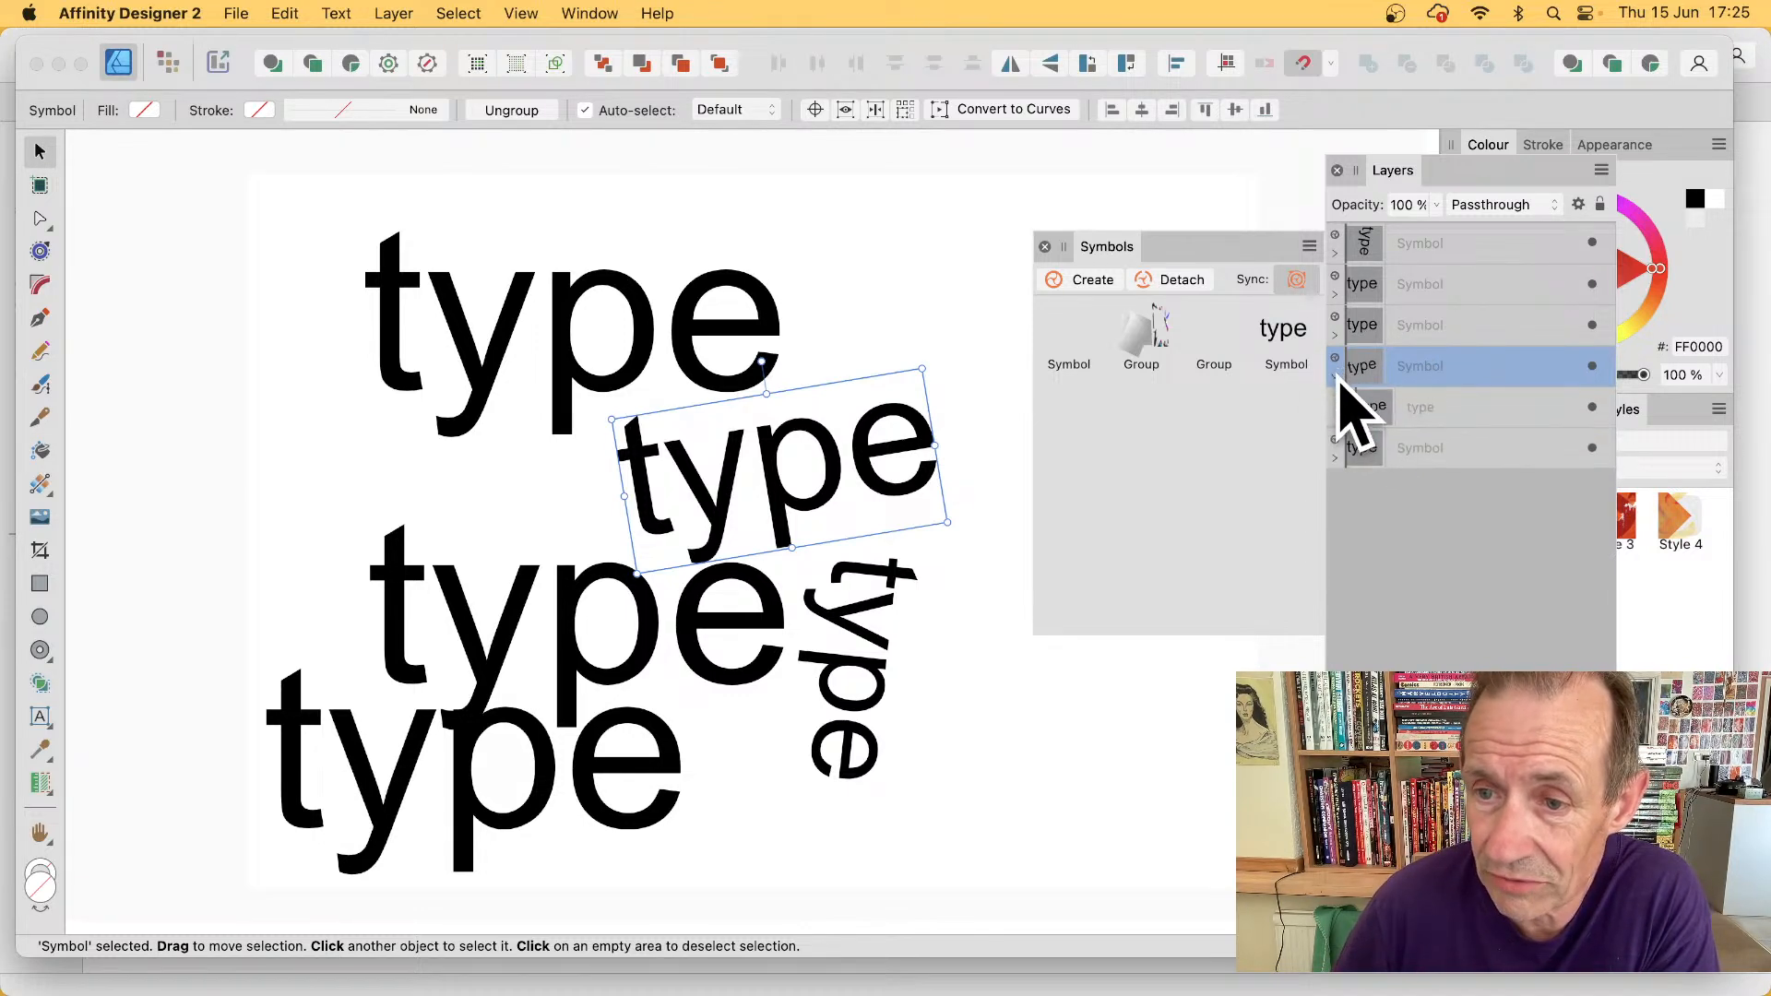
- Recolour the letters "yp" in the slightly rotated "type" instance to red DA3838
{"action": "left_click", "coordinate": [1444, 413]}
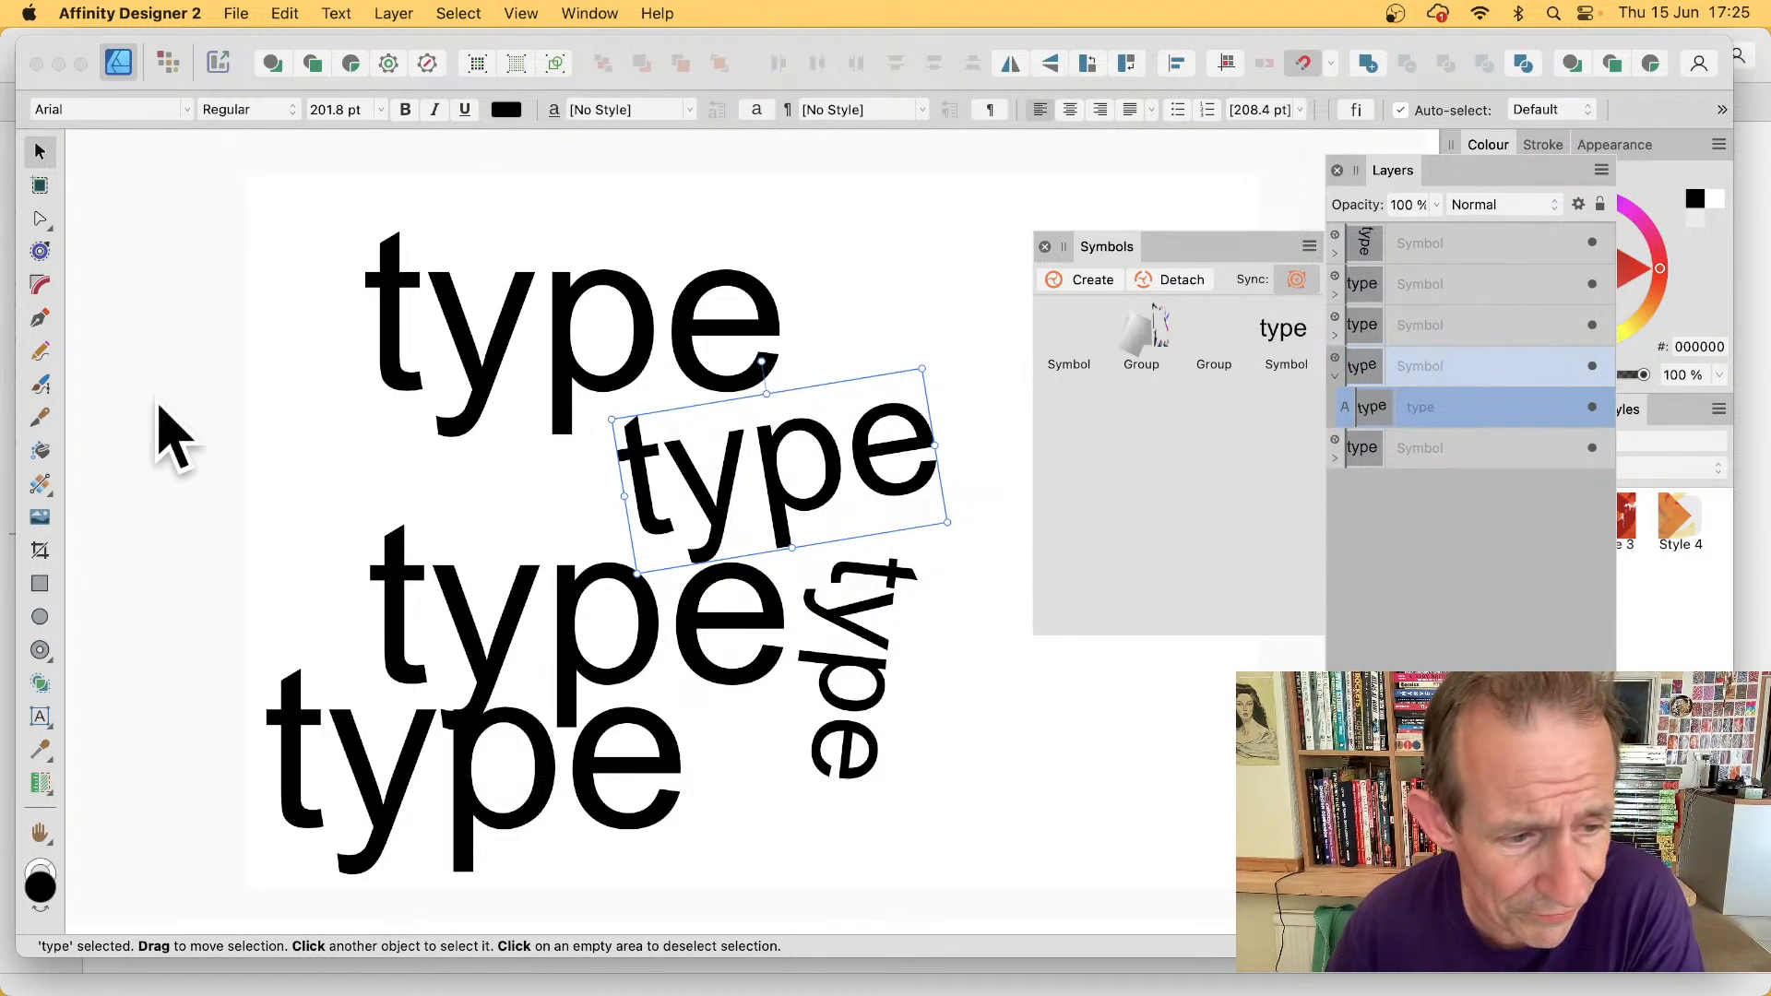
{"action": "left_click", "coordinate": [53, 722]}
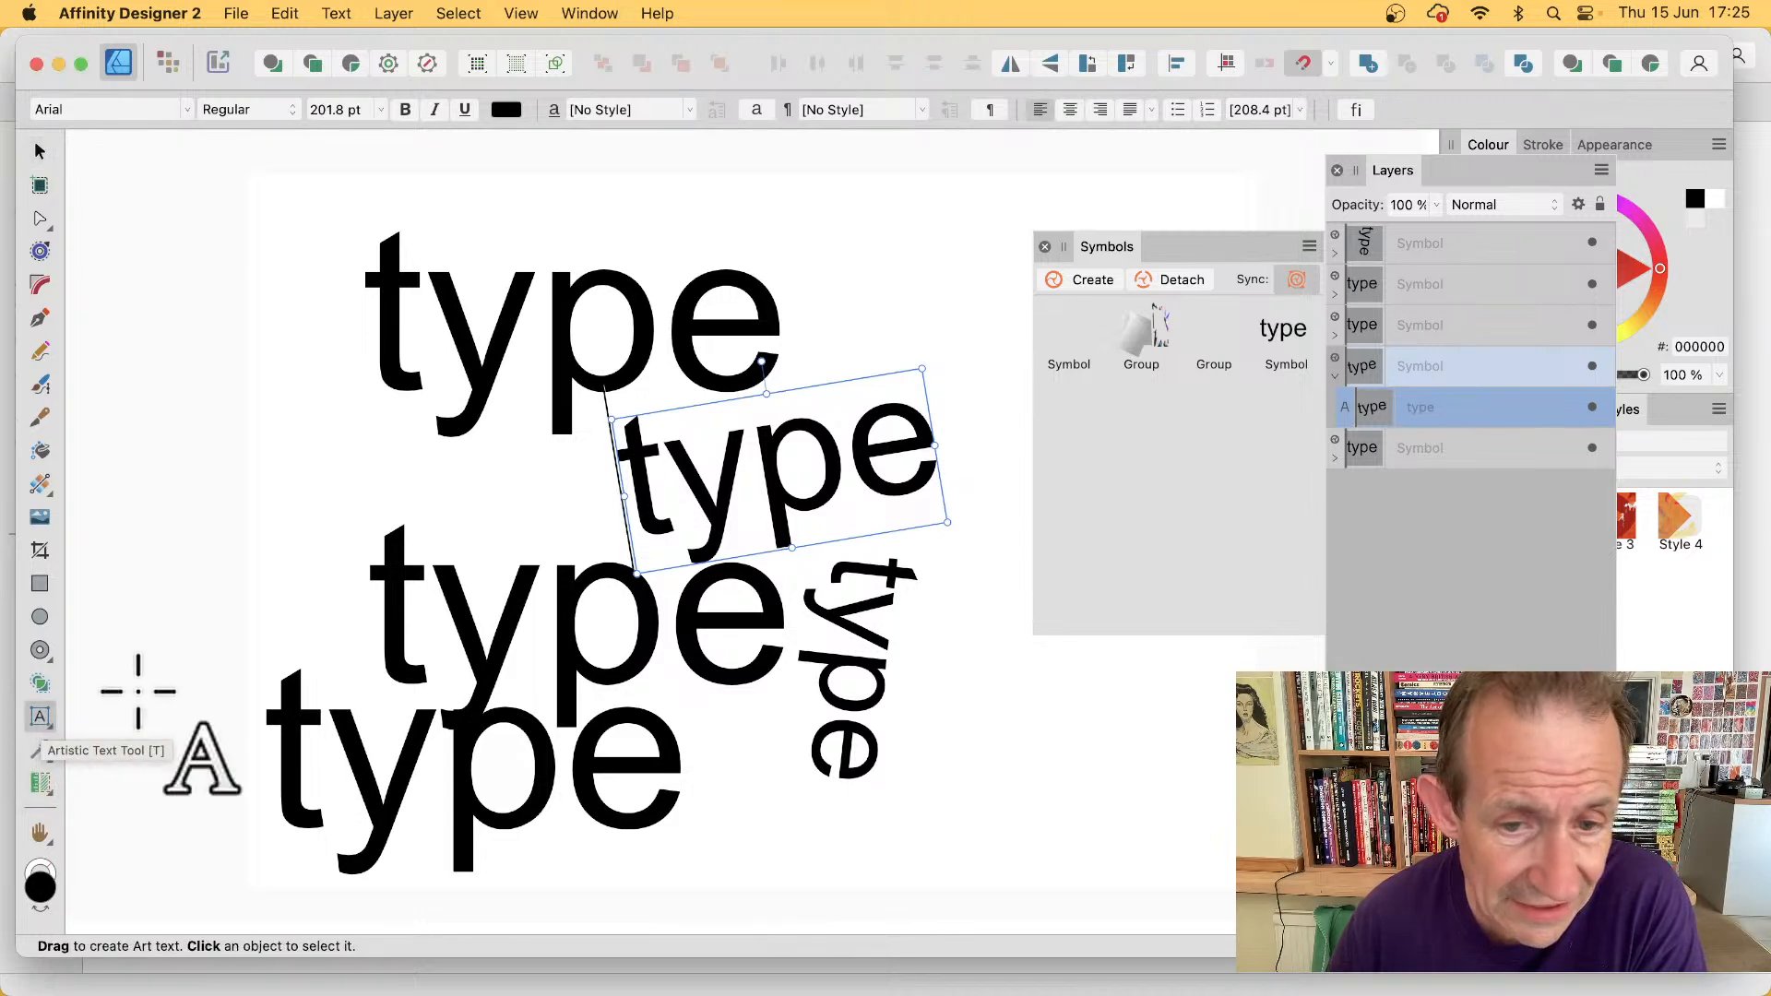
{"action": "left_click_drag", "start_coordinate": [819, 451], "coordinate": [696, 471]}
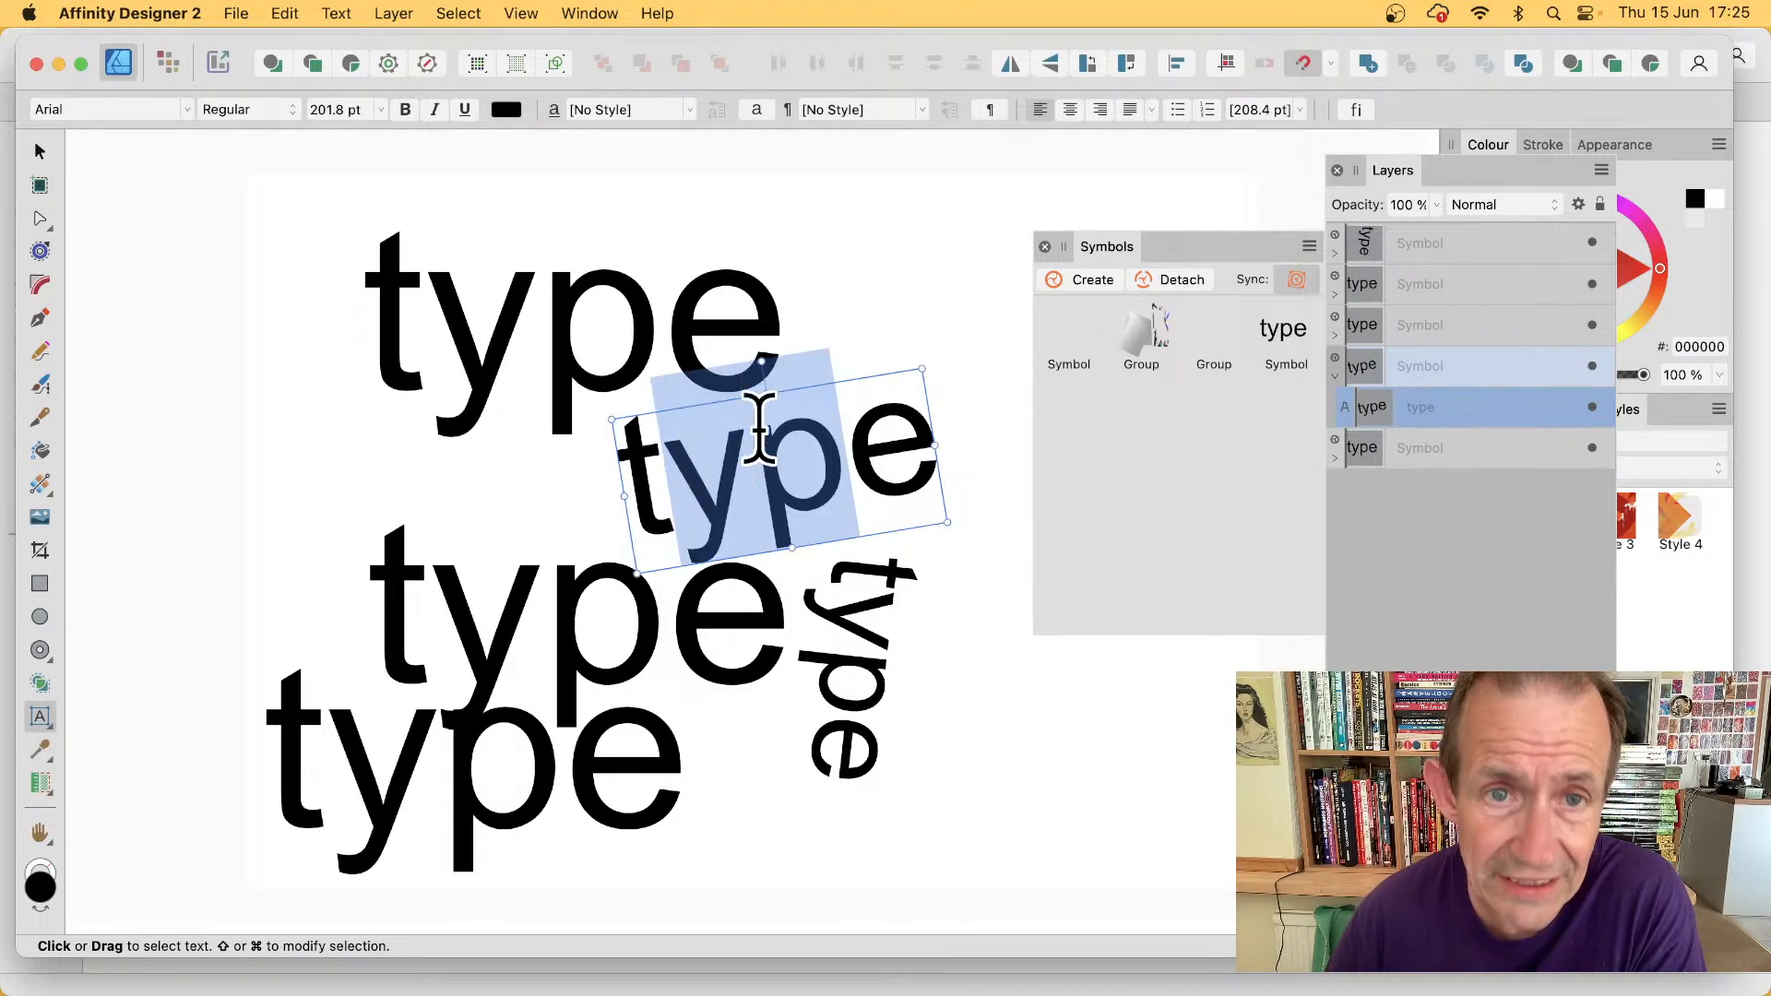
{"action": "left_click", "coordinate": [509, 112]}
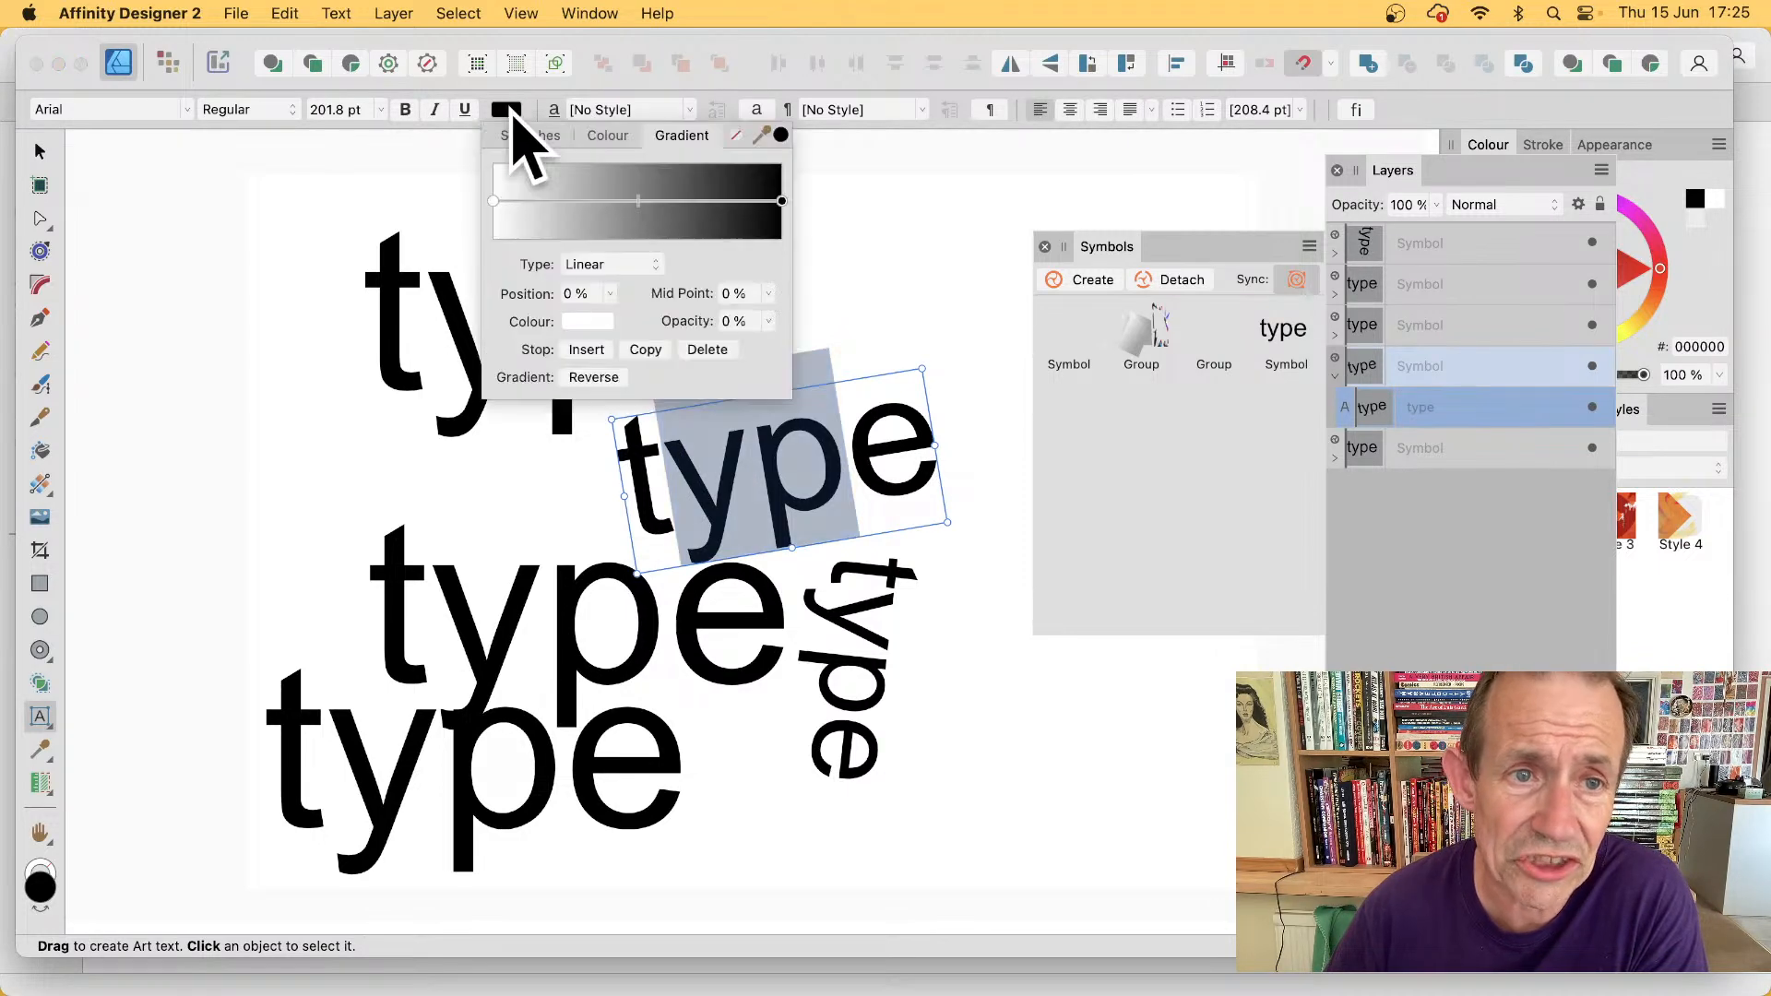
{"action": "left_click", "coordinate": [609, 139]}
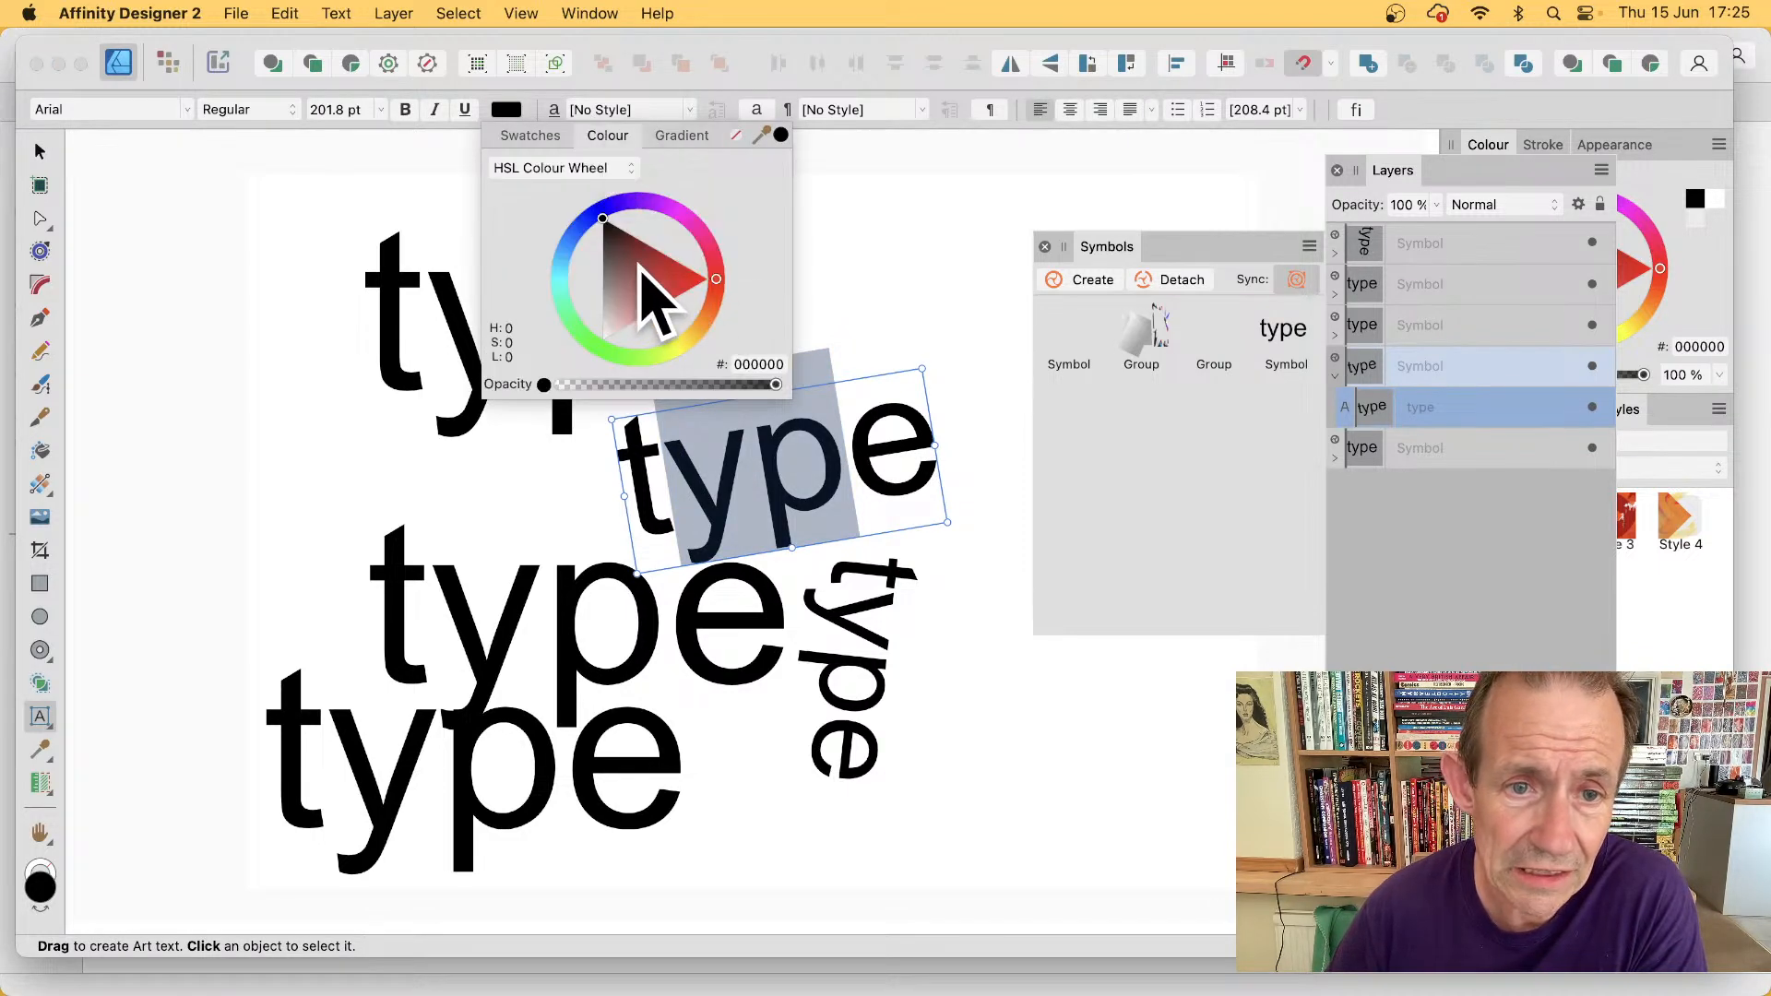
{"action": "left_click", "coordinate": [669, 283]}
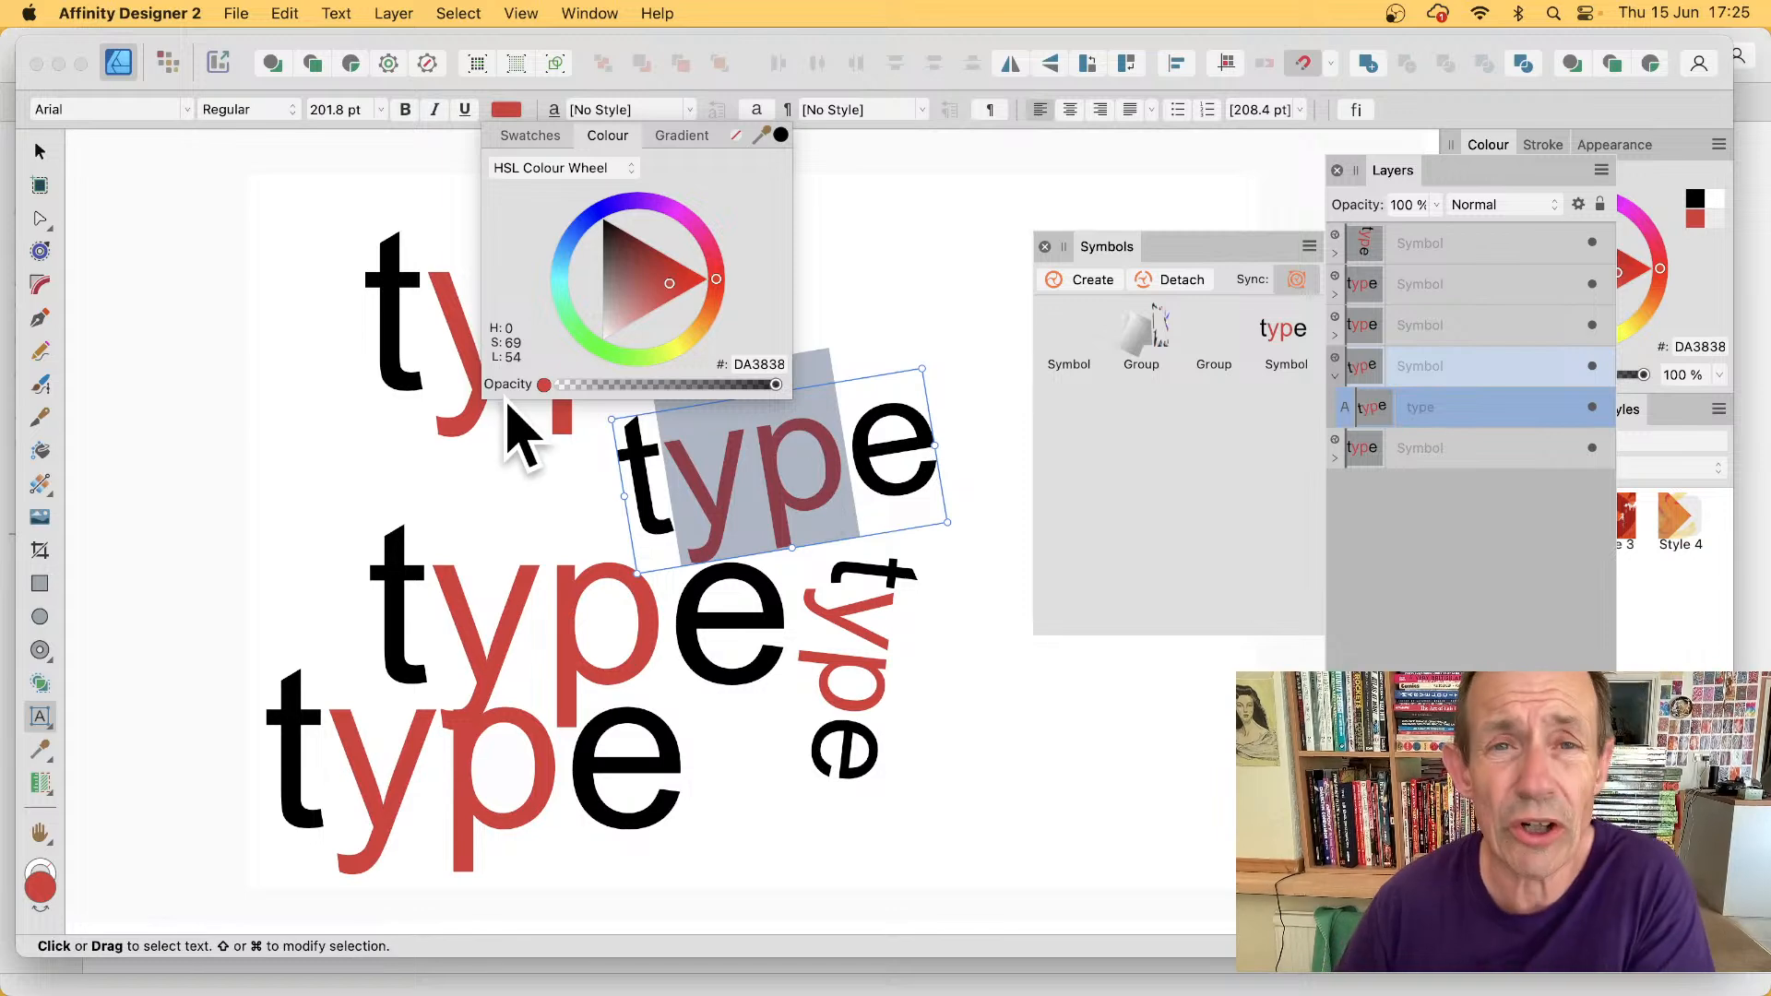
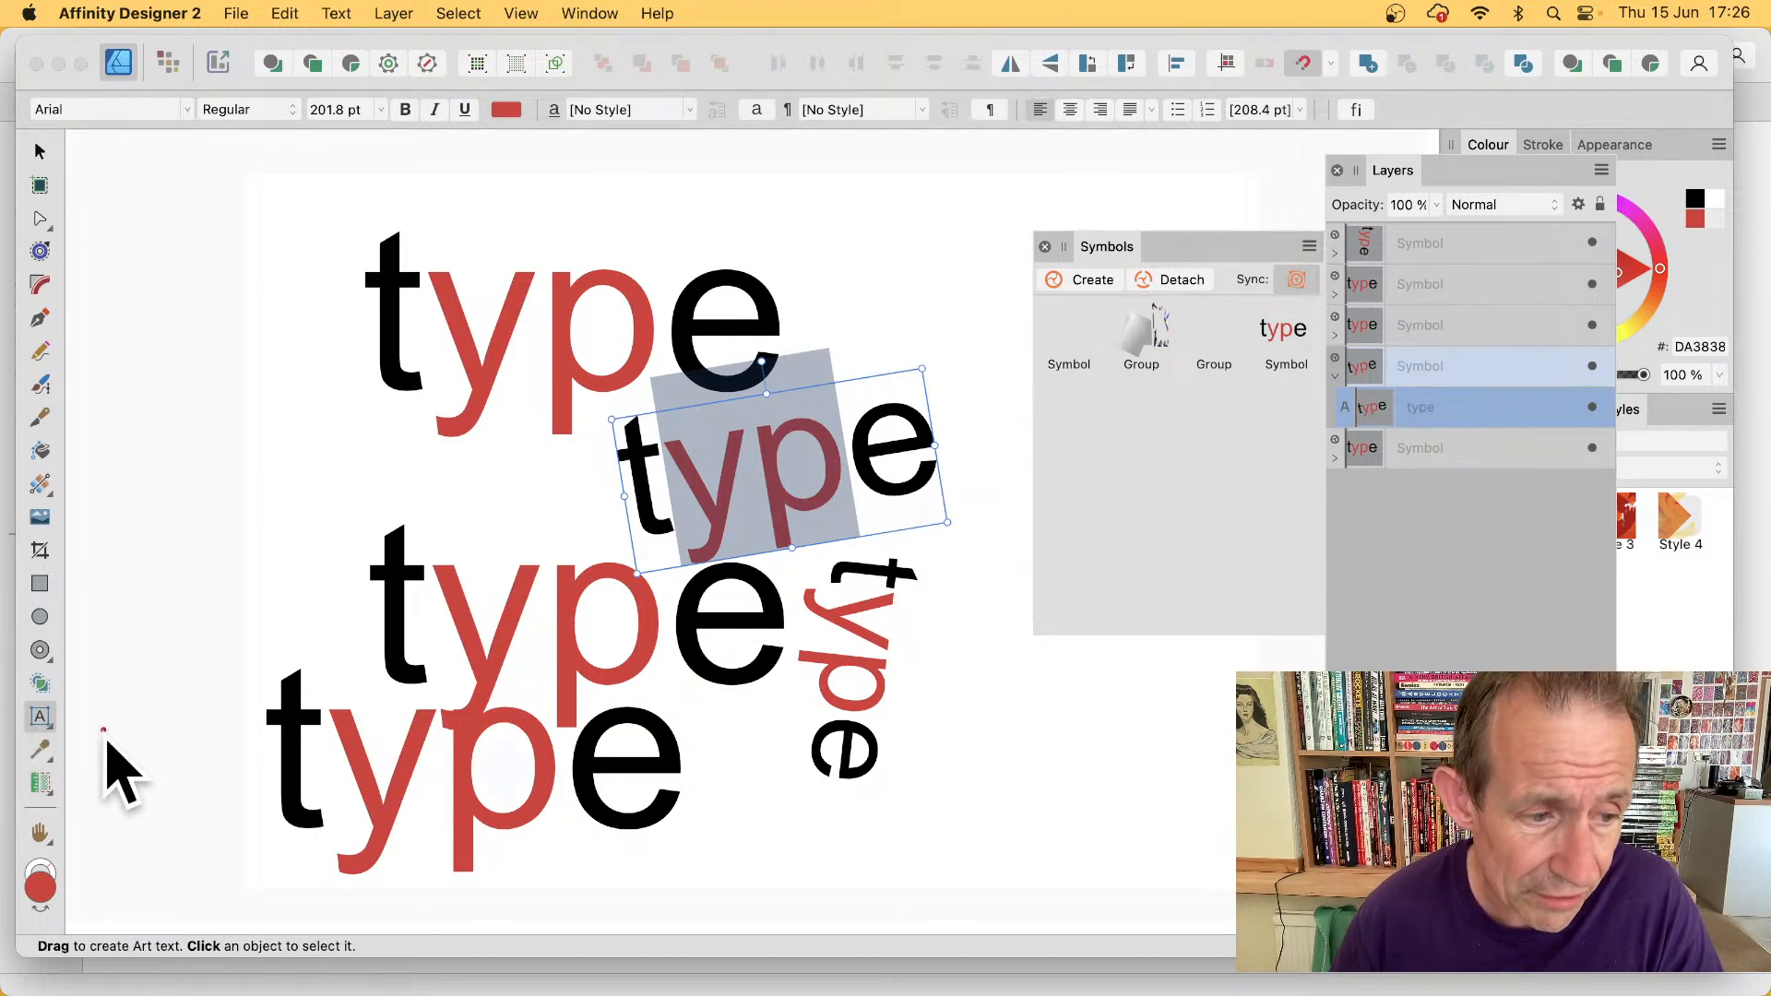
- Select only the letter "p" in the same text and enlarge it to 500 pt
{"action": "left_click", "coordinate": [50, 715]}
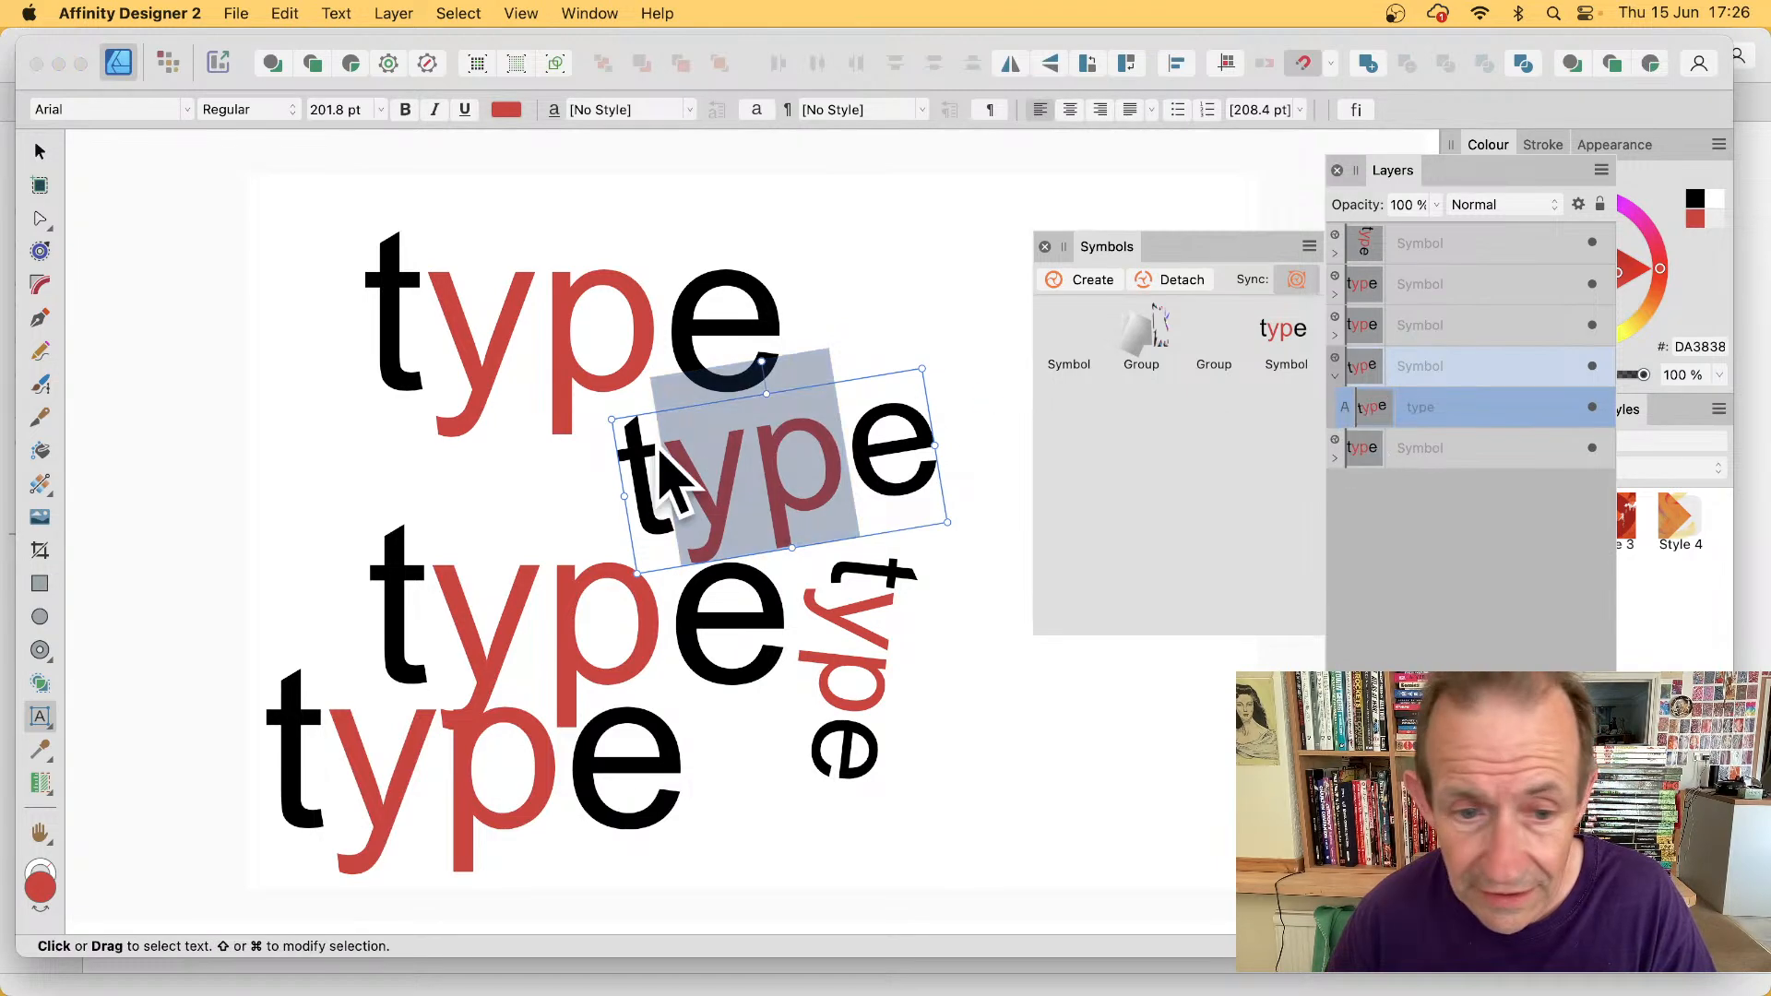
{"action": "left_click", "coordinate": [854, 471]}
{"action": "left_click_drag", "start_coordinate": [847, 470], "coordinate": [765, 467]}
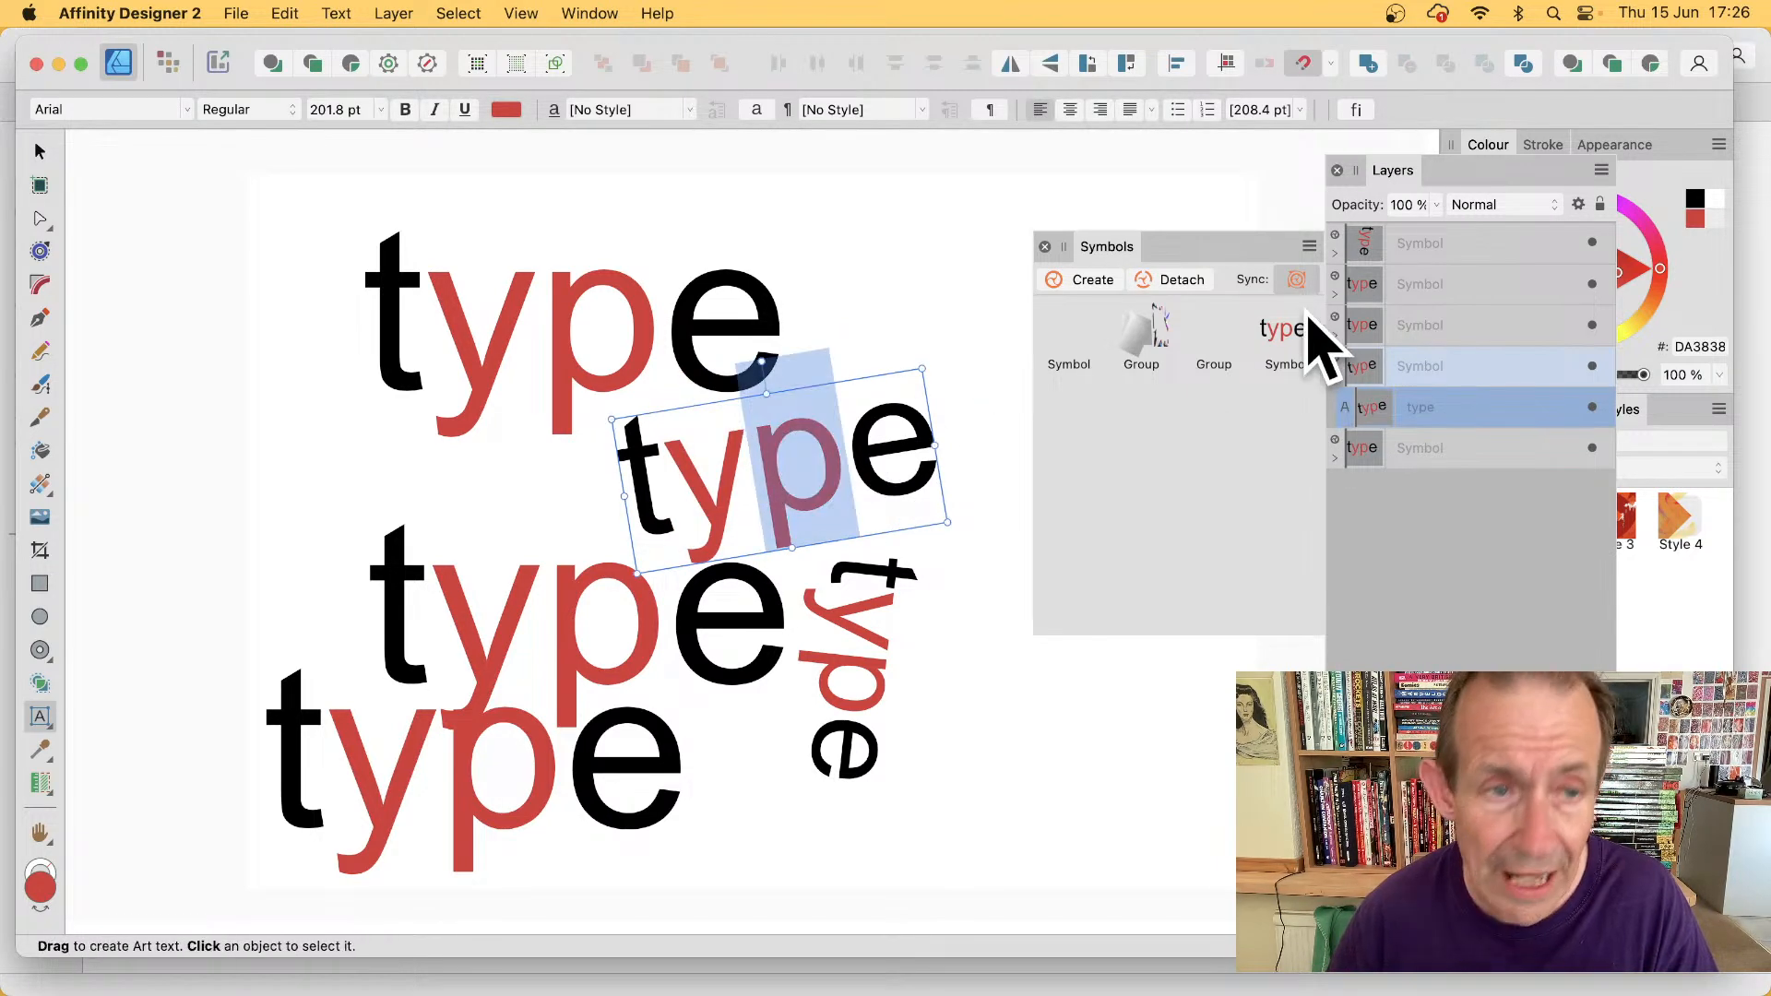
{"action": "left_click", "coordinate": [380, 109]}
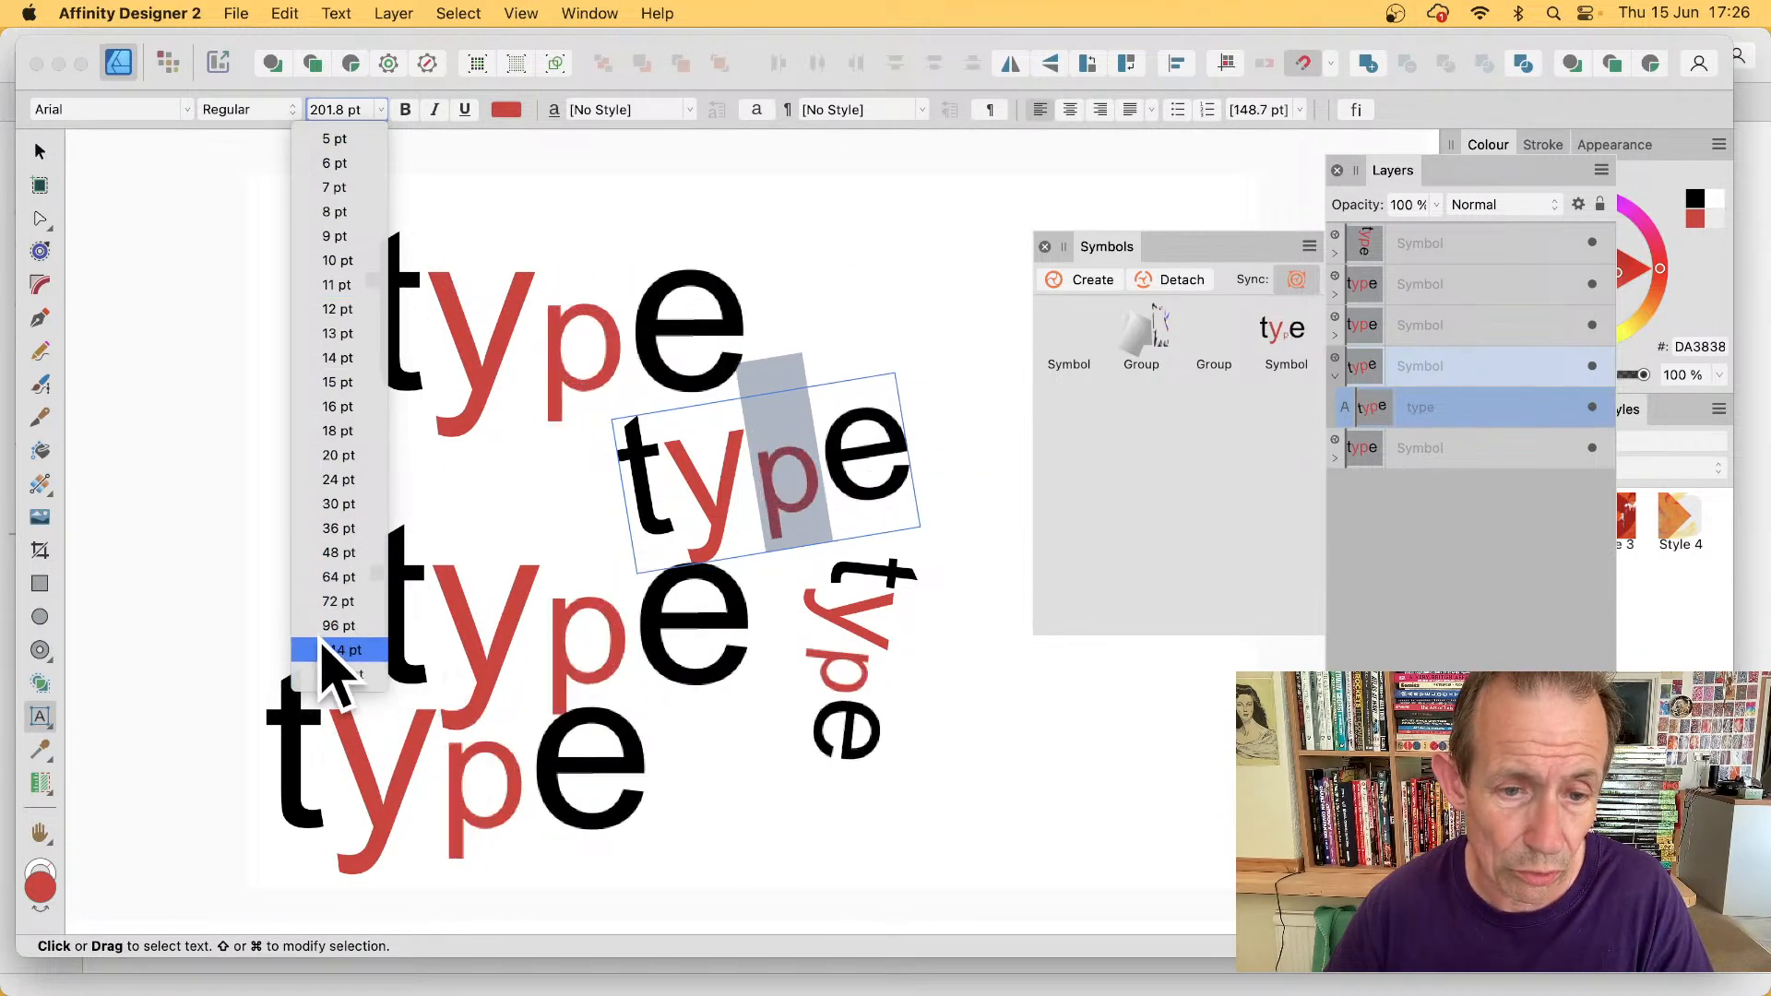
{"action": "left_click", "coordinate": [332, 674]}
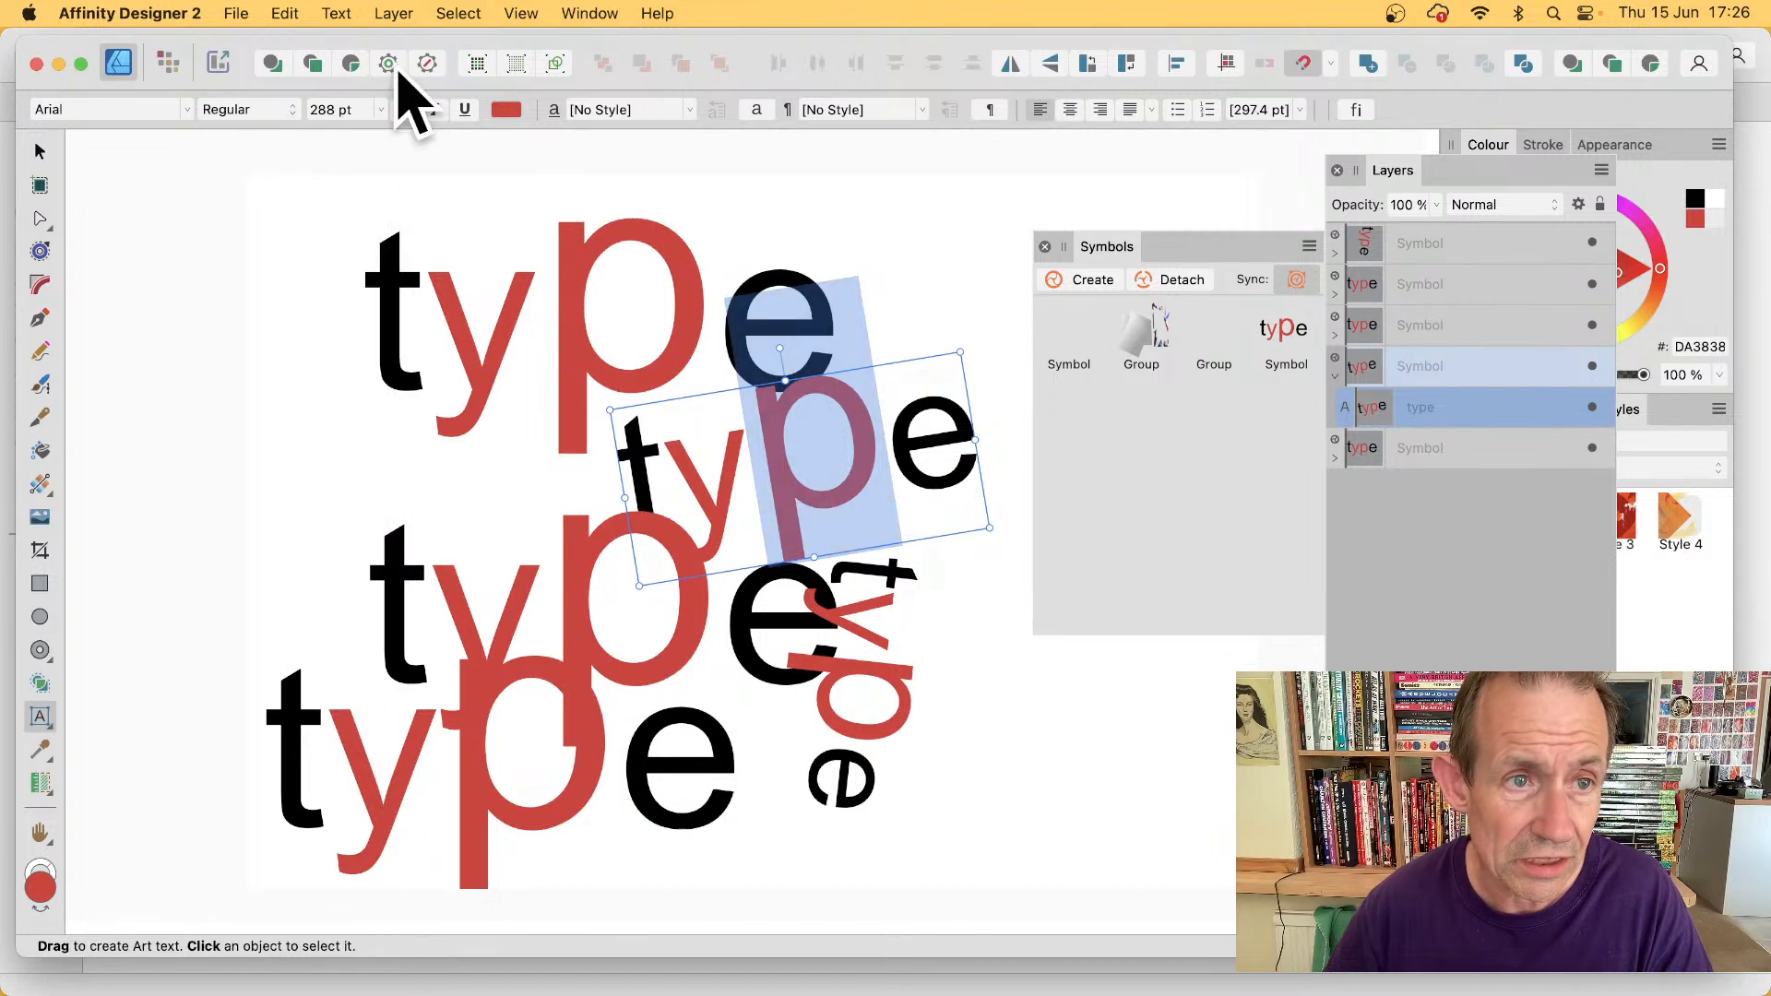
{"action": "left_click", "coordinate": [365, 112]}
{"action": "type", "text": "500"}
{"action": "key", "text": "Tab"}
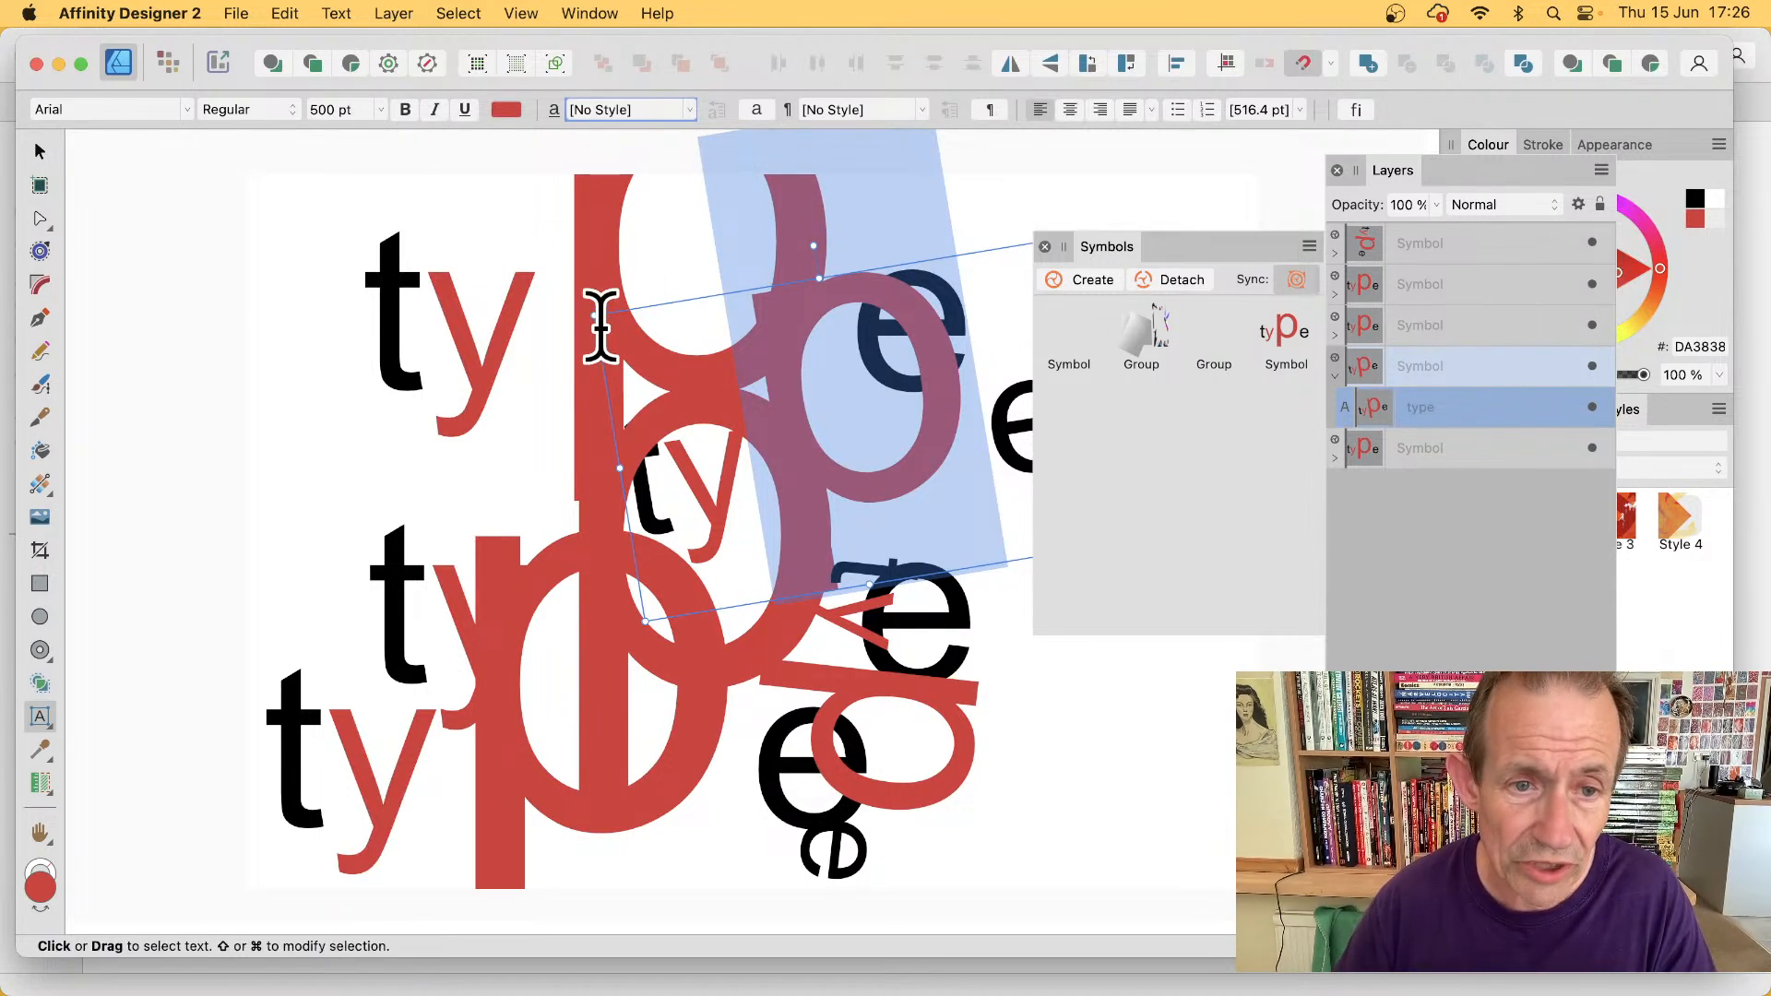
- Scale the whole text down until the "p" is 384.5 pt and rotate it counterclockwise to run steeply upward
{"action": "left_click_drag", "start_coordinate": [587, 313], "coordinate": [694, 367]}
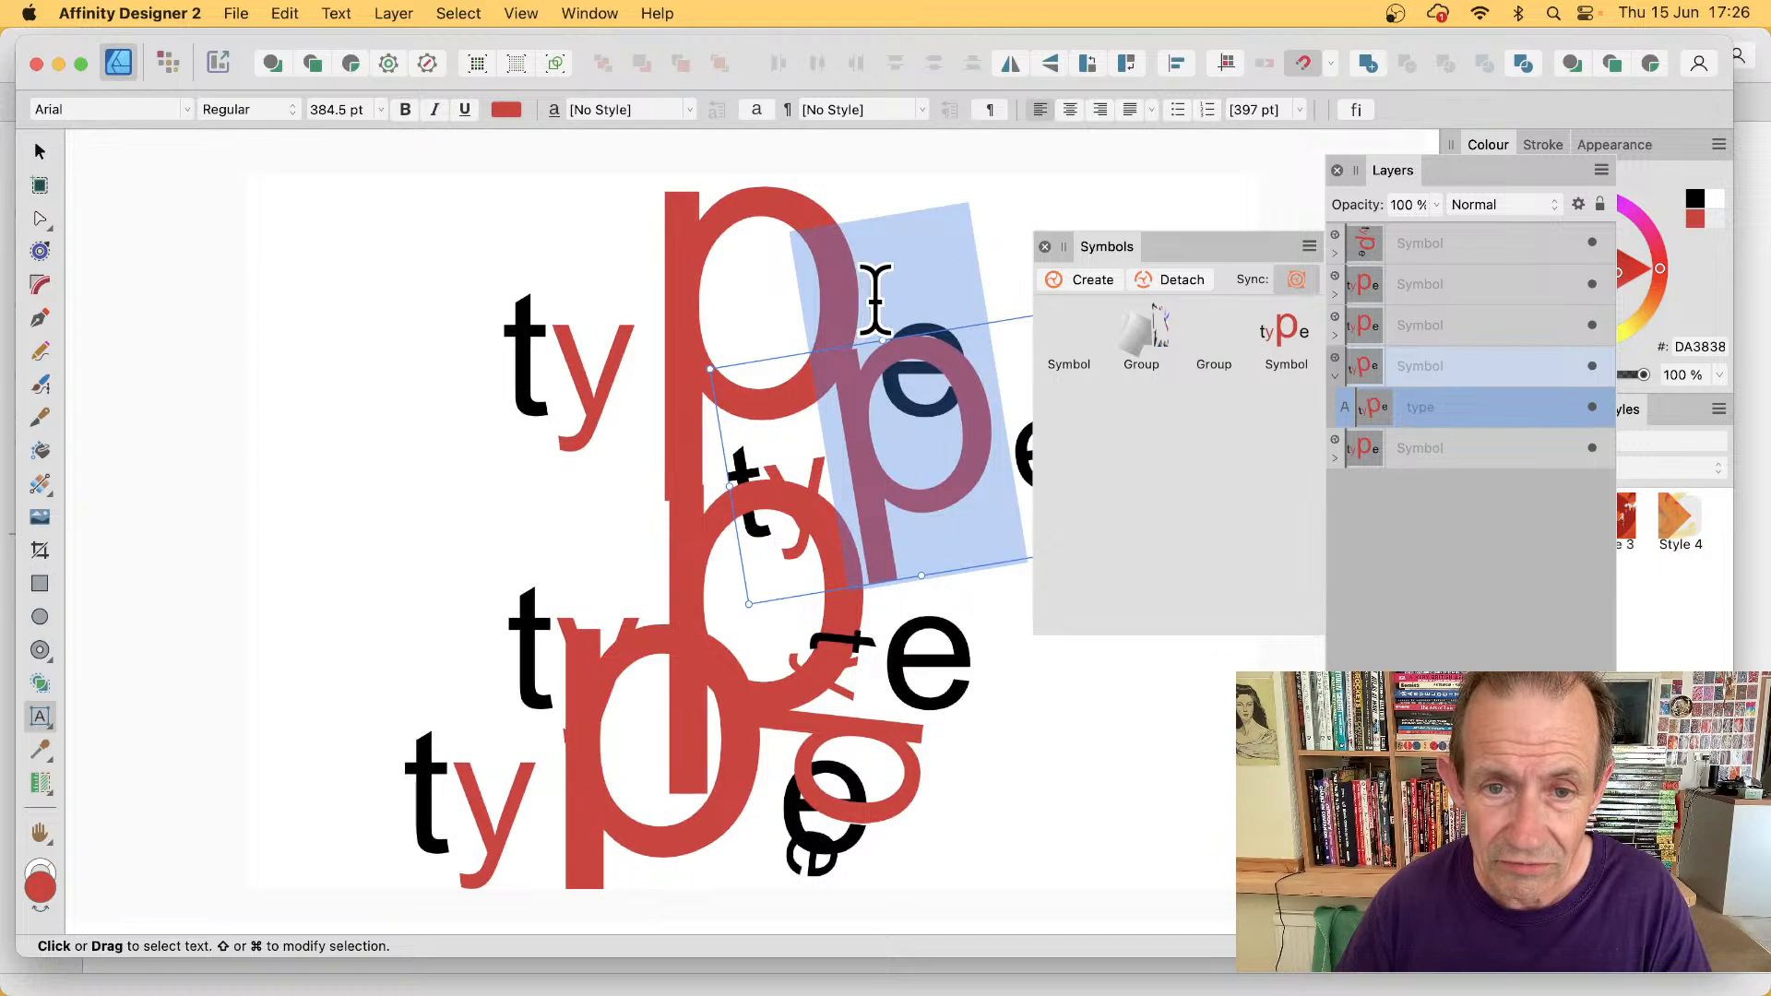
{"action": "left_click_drag", "start_coordinate": [875, 304], "coordinate": [770, 325]}
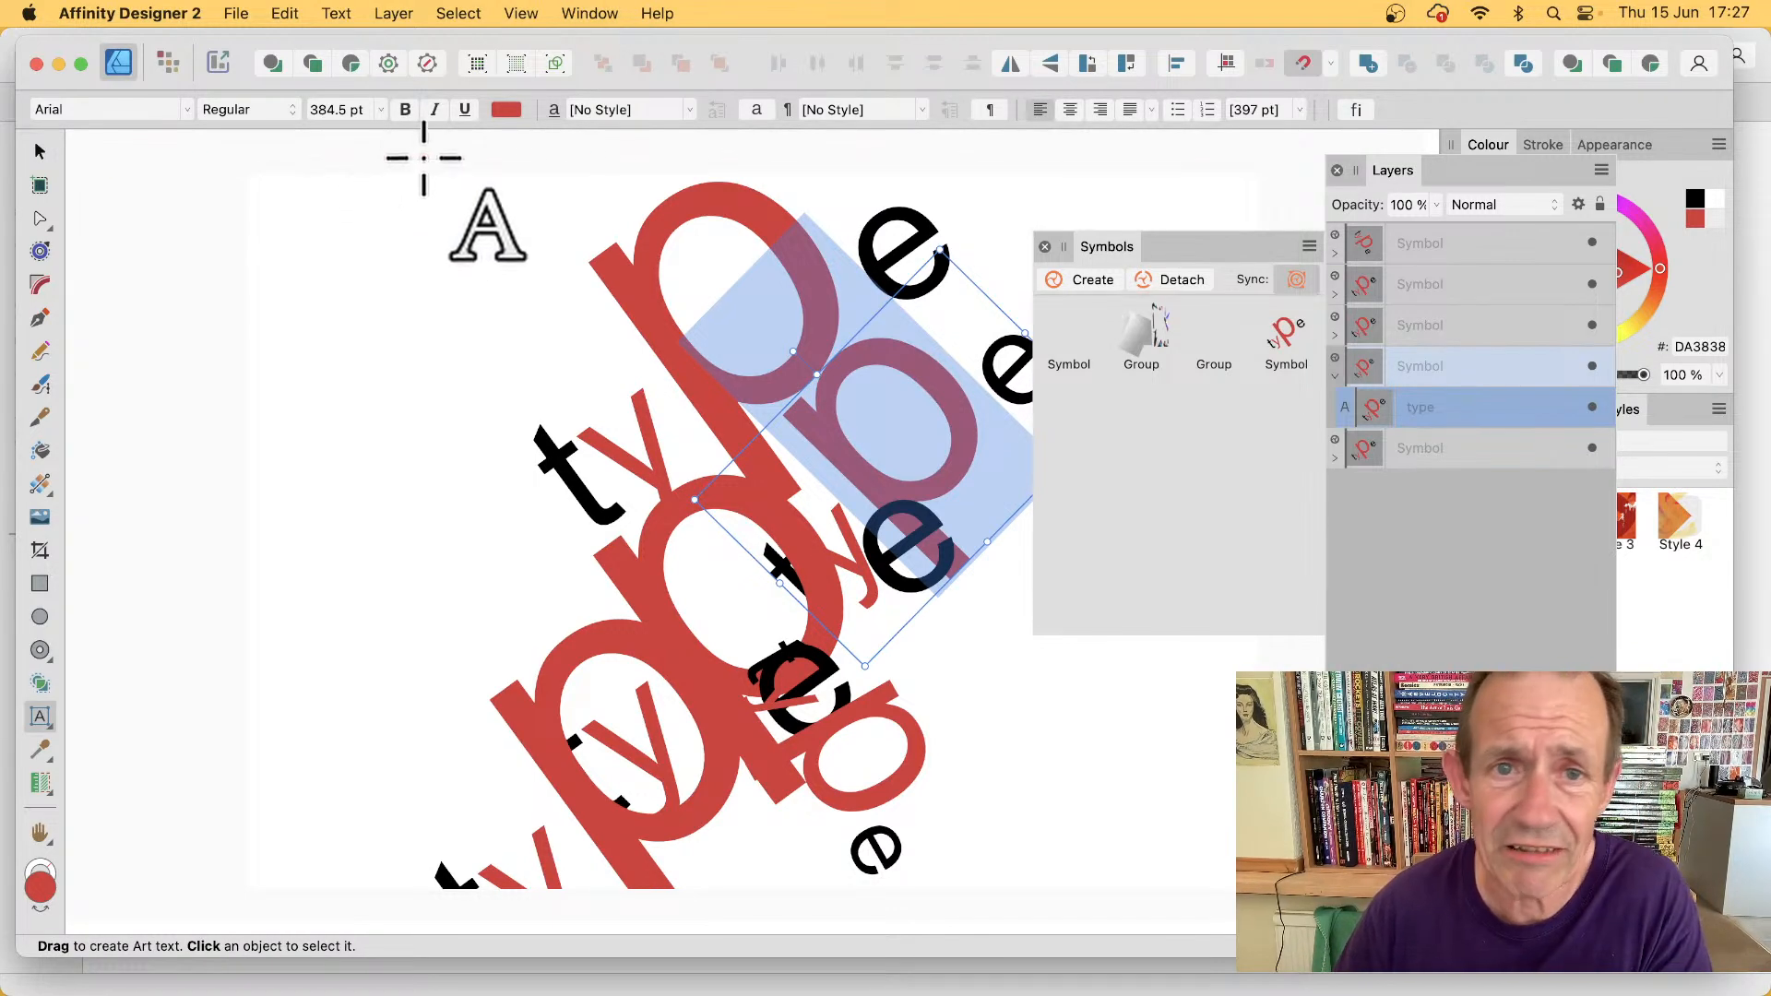
- Hide the Transform panel and open the Character panel for the selected letter "p"
{"action": "left_click", "coordinate": [522, 13]}
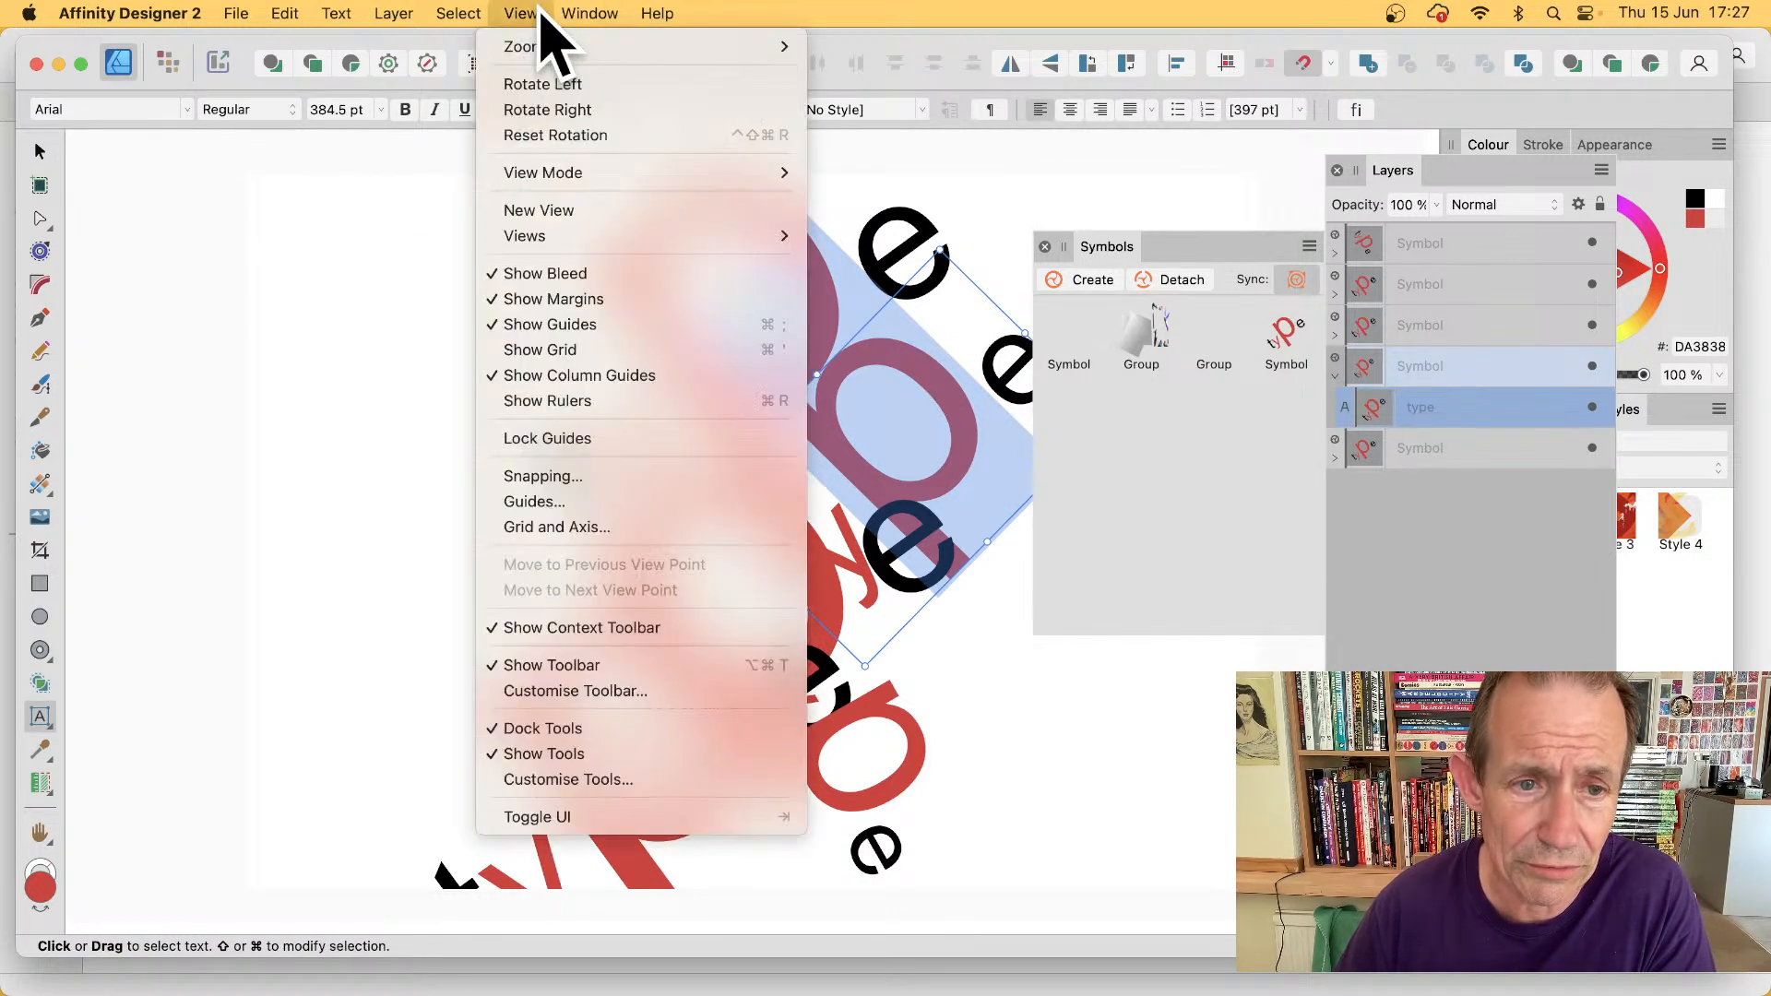
{"action": "mouse_move", "coordinate": [585, 11]}
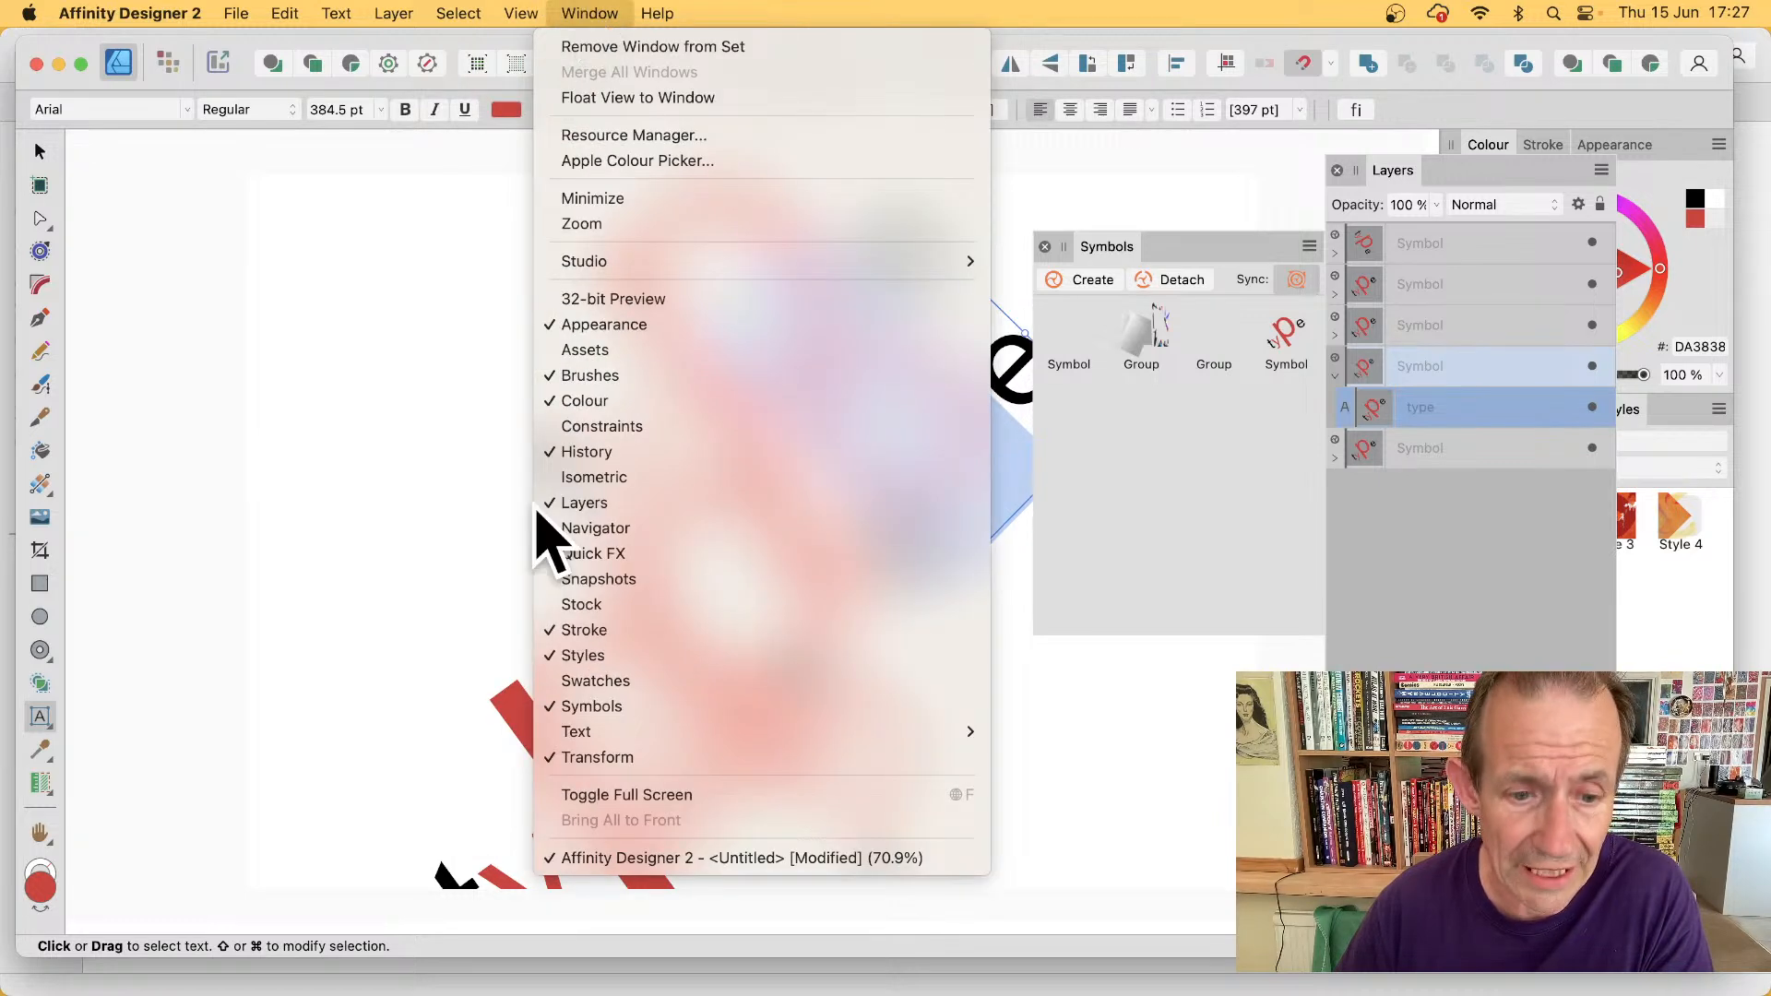
{"action": "left_click", "coordinate": [600, 756]}
{"action": "left_click", "coordinate": [588, 13]}
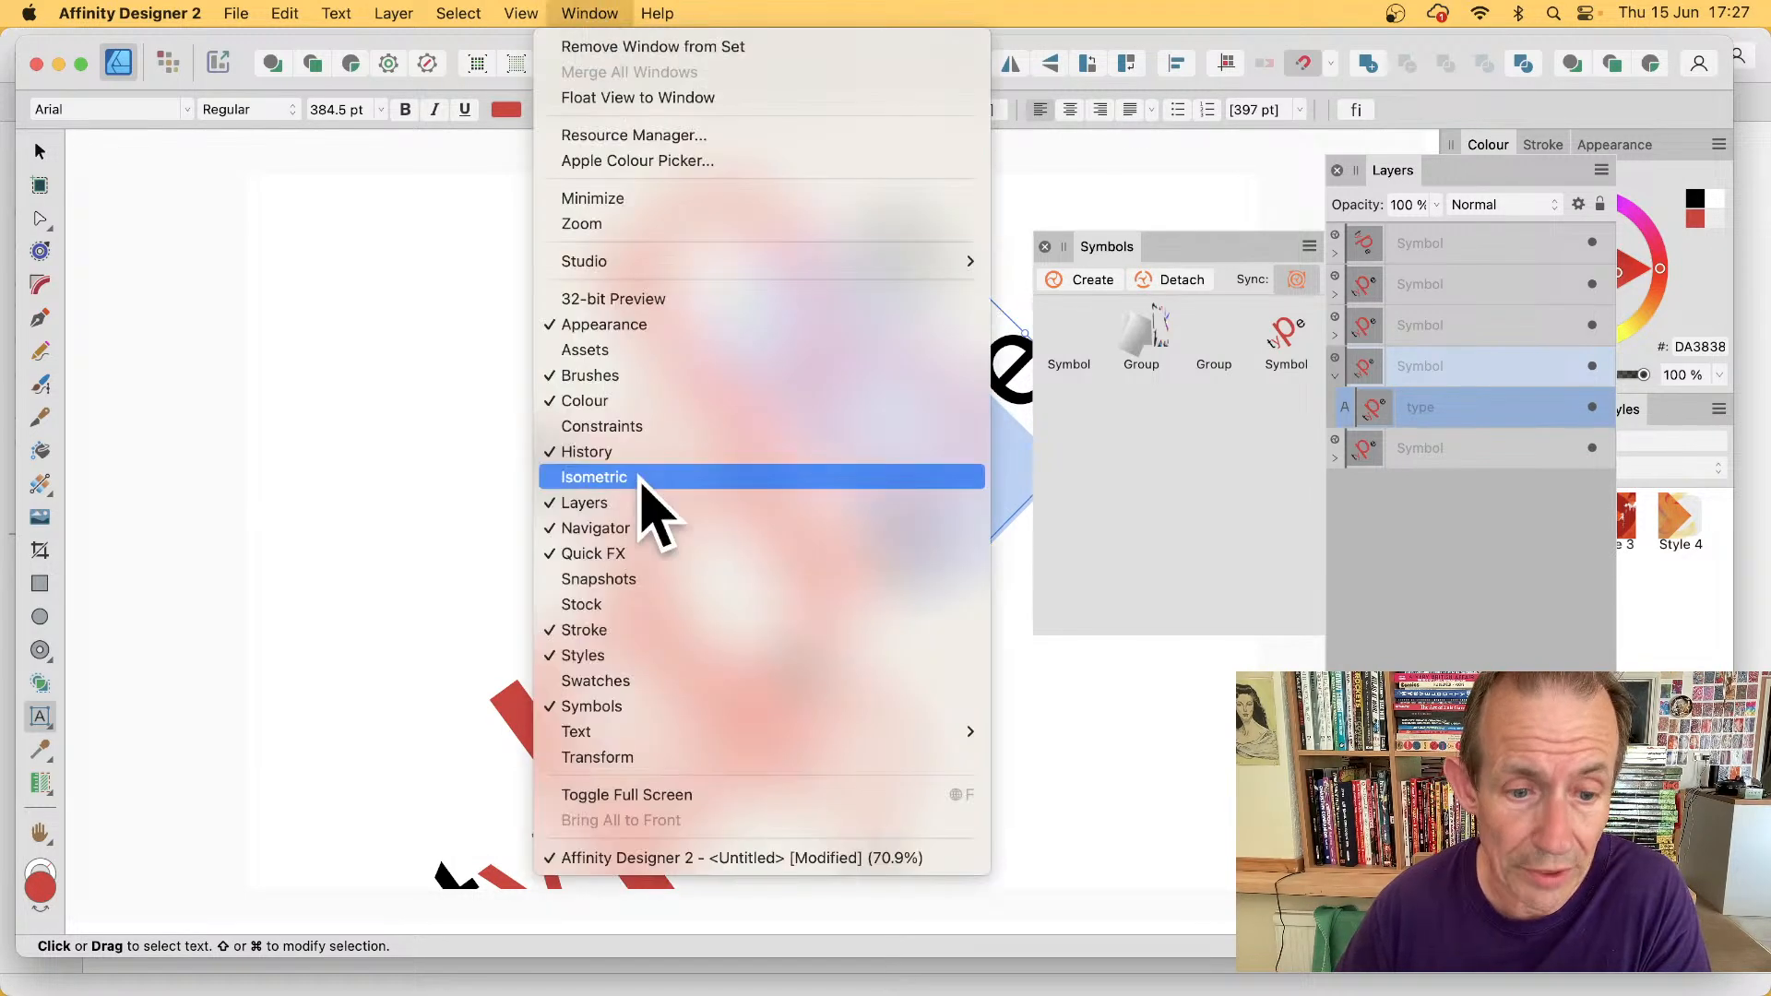
{"action": "mouse_move", "coordinate": [646, 731]}
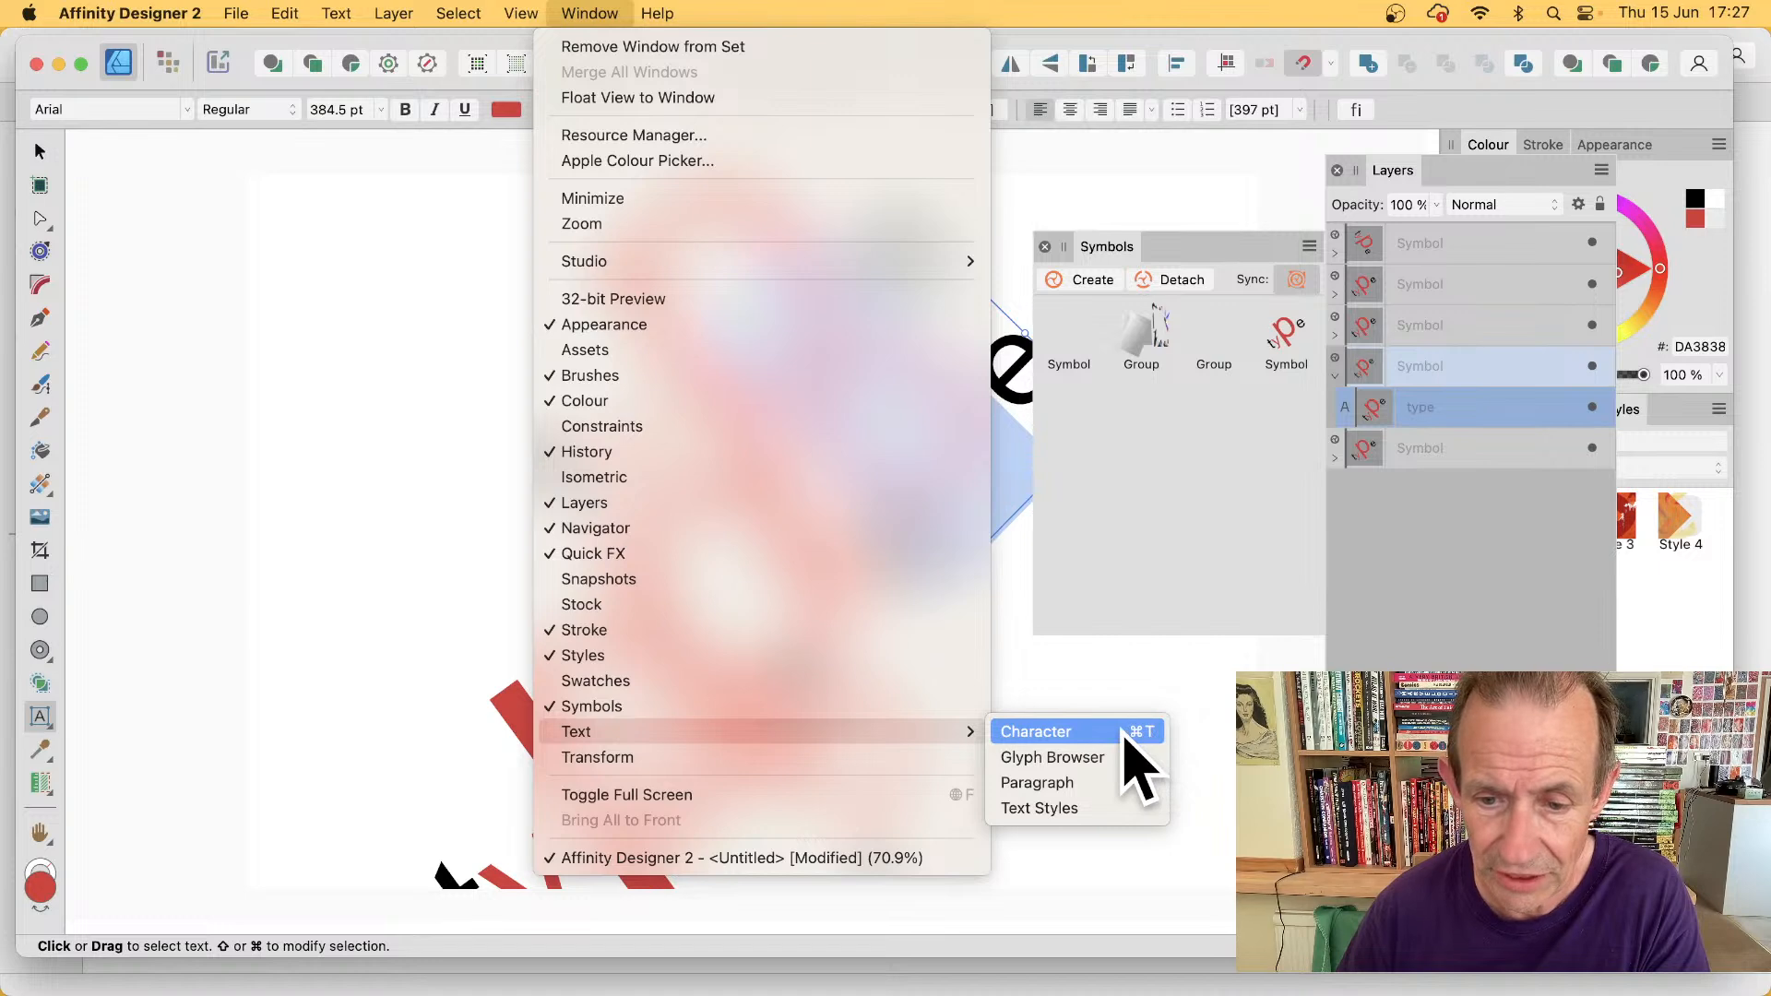
{"action": "left_click", "coordinate": [1124, 734]}
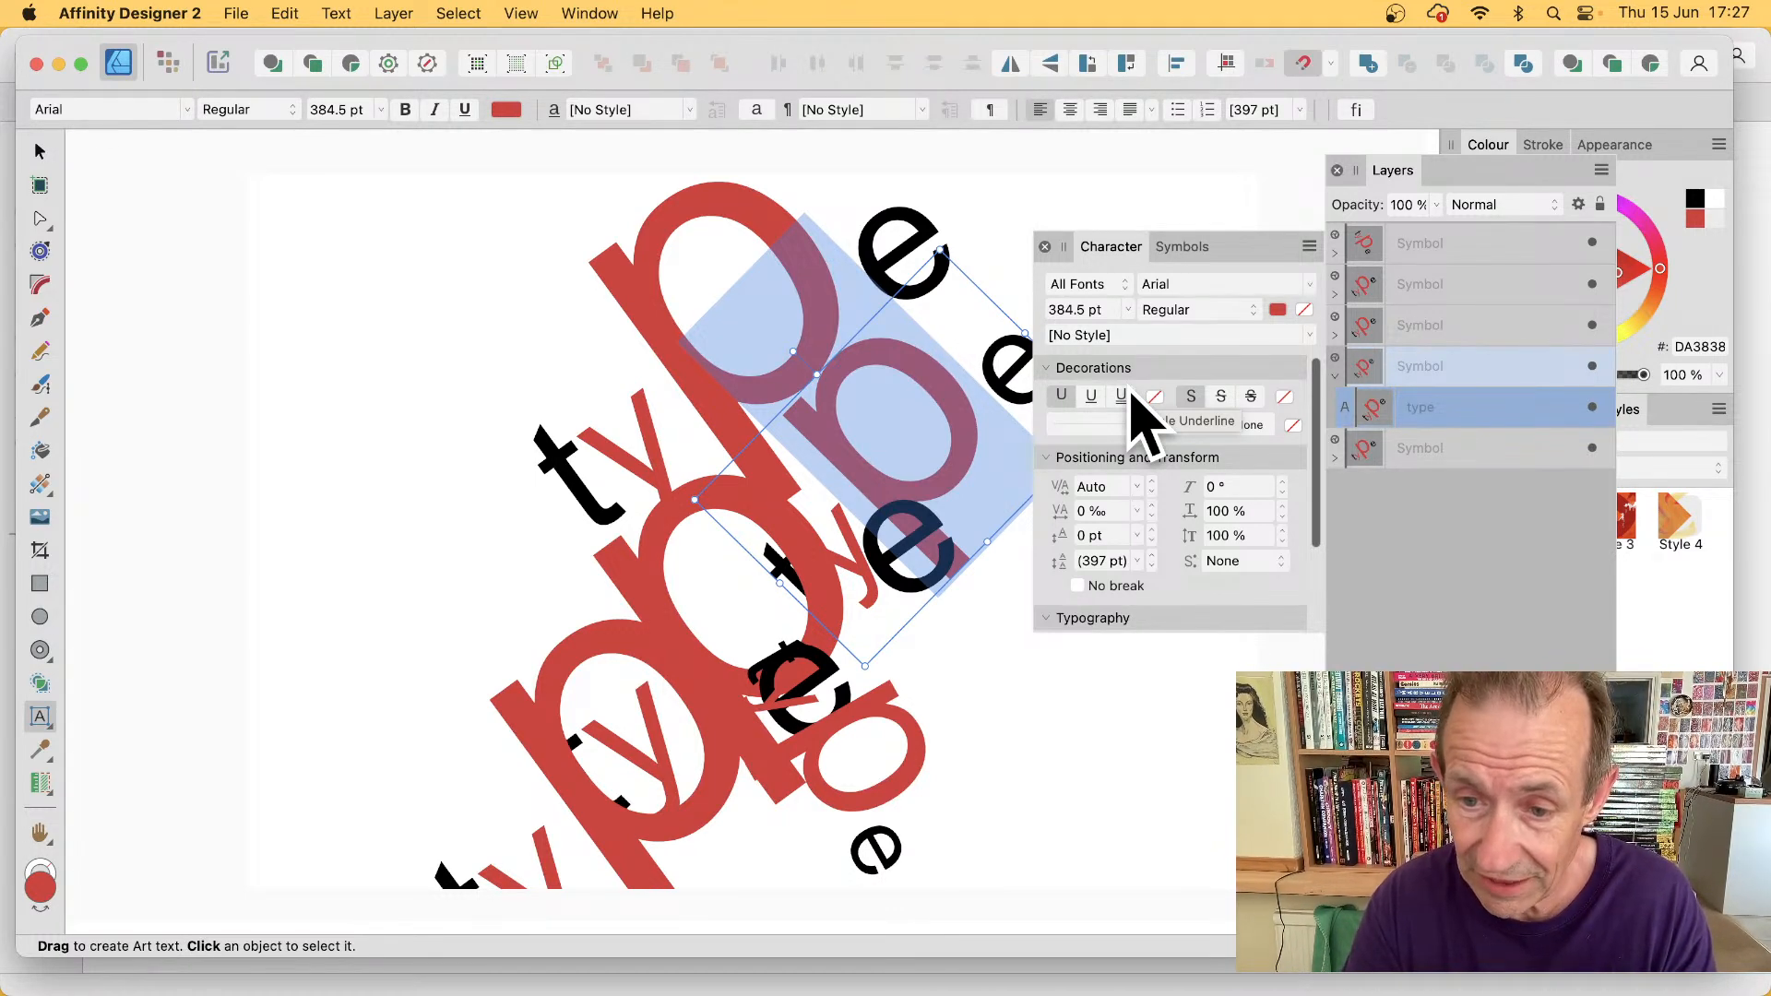
- Shear the selected letter "p" by 40° and change its font to Apertura
{"action": "left_click", "coordinate": [1259, 486]}
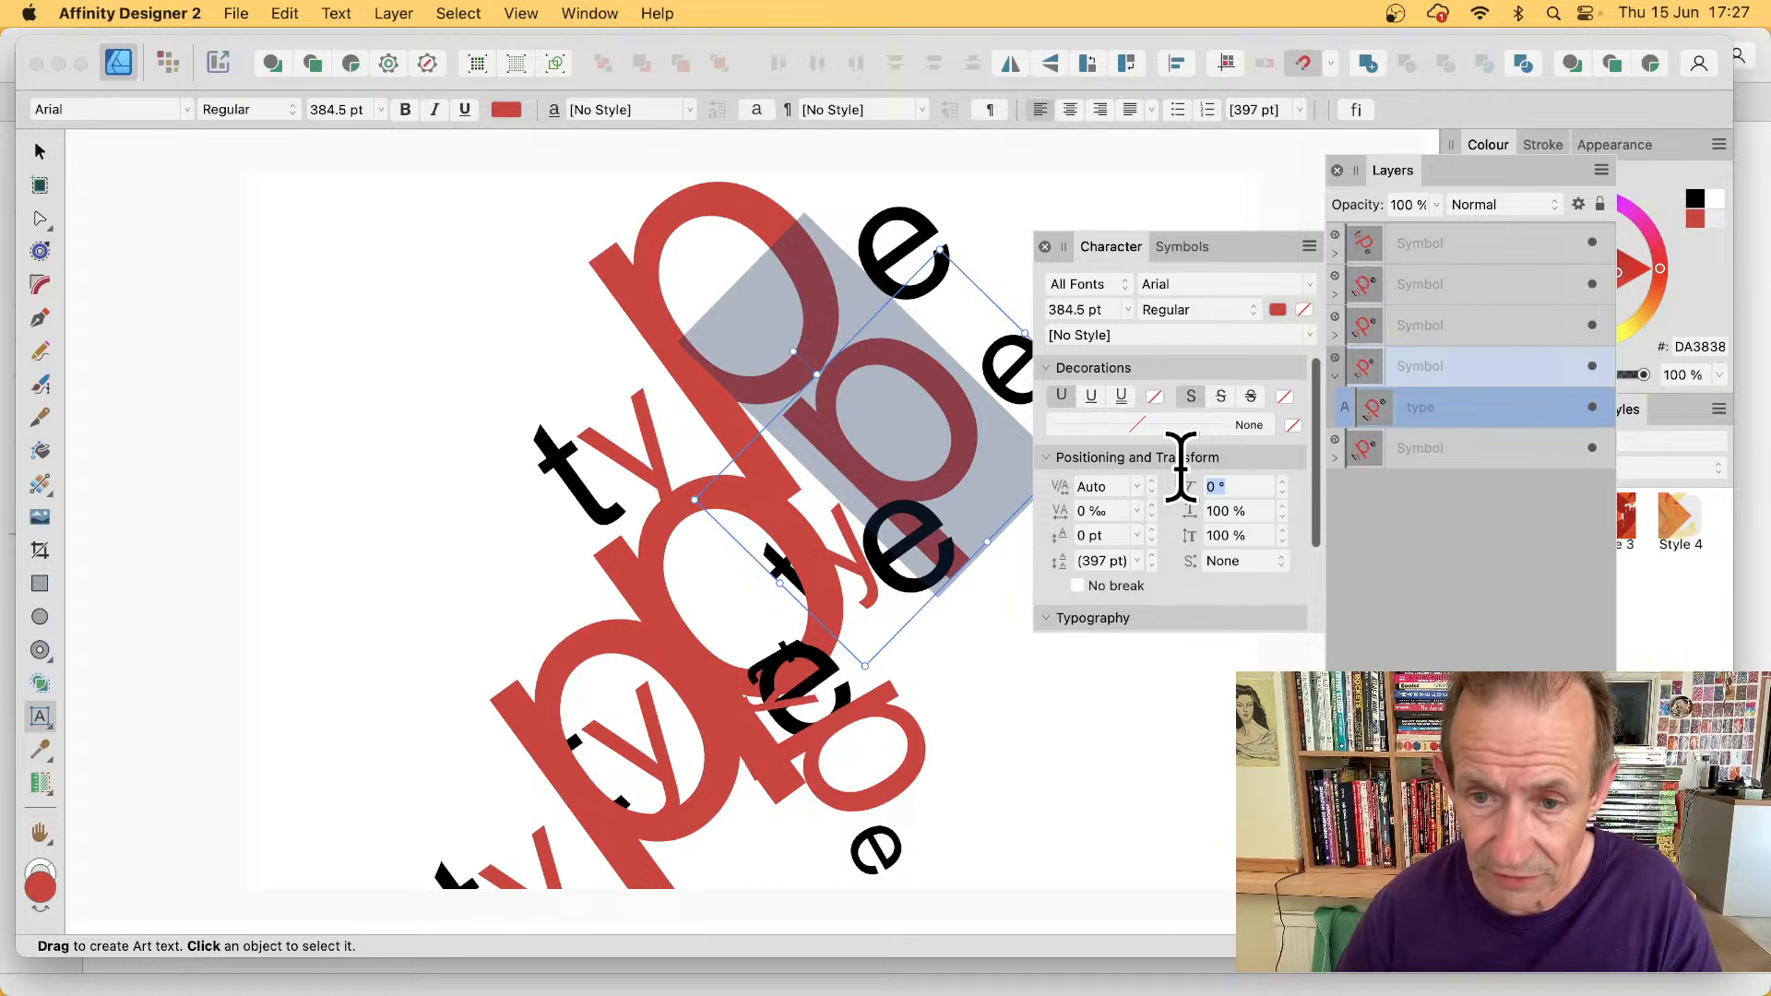
{"action": "type", "text": "40"}
{"action": "key", "text": "Tab"}
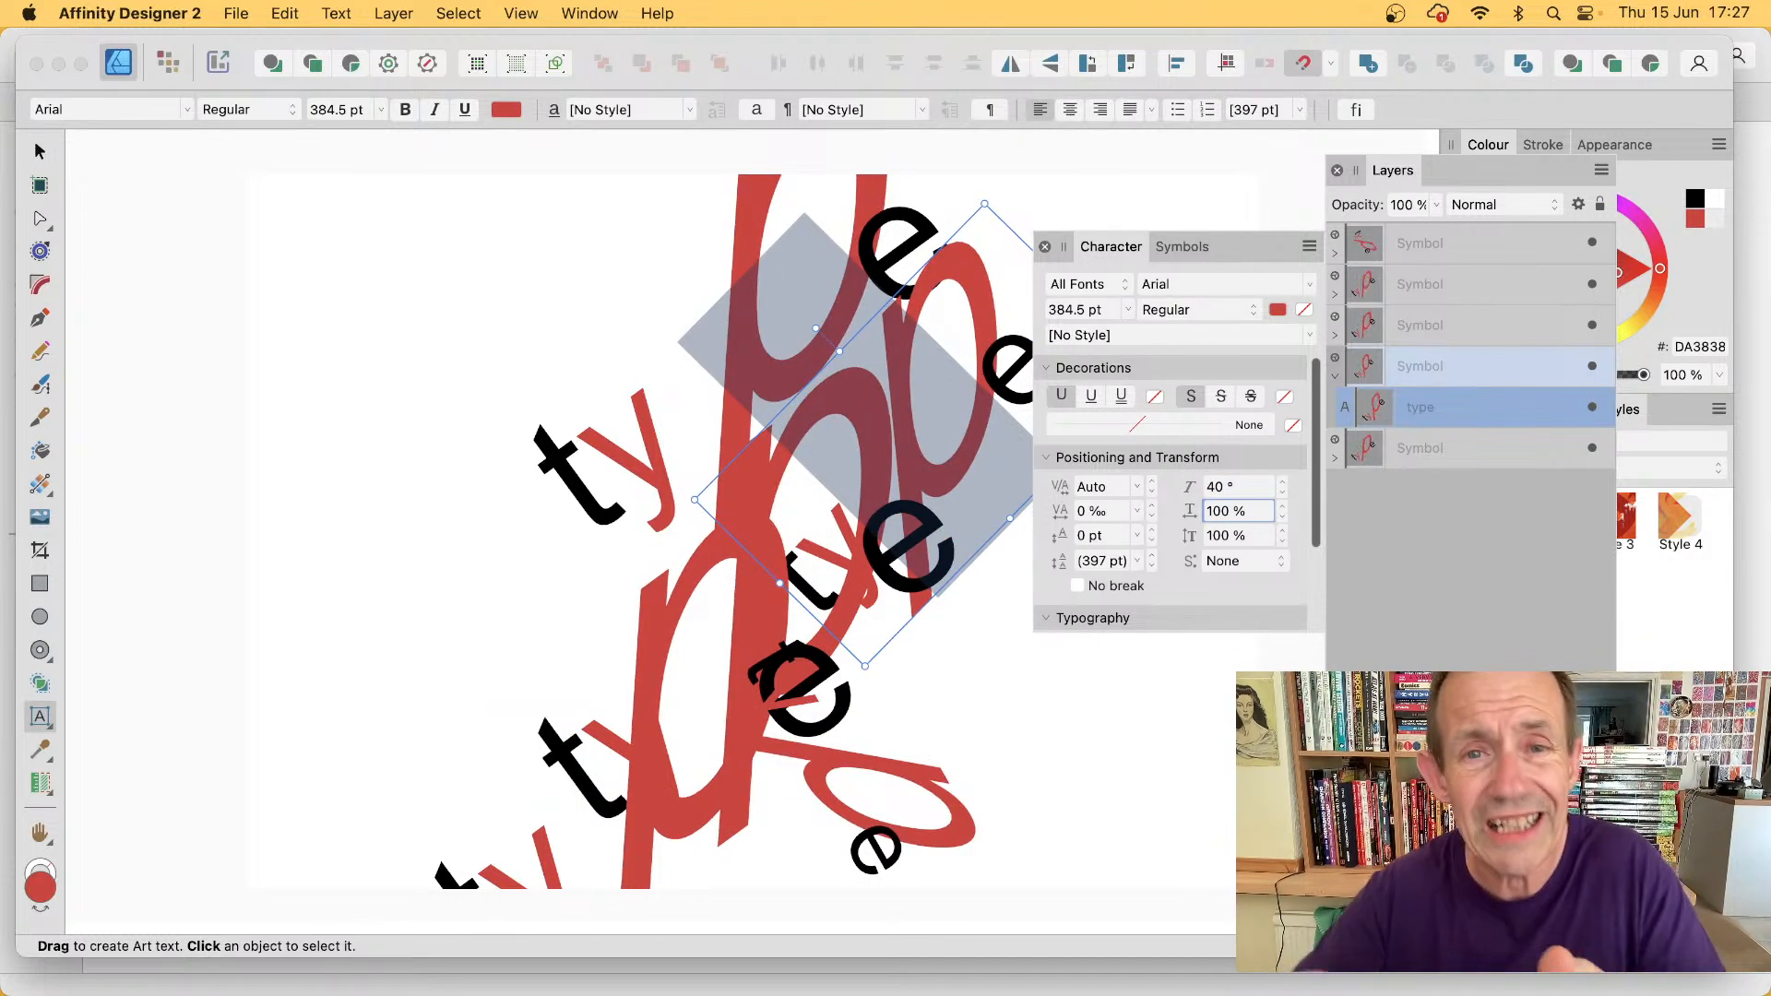
{"action": "left_click", "coordinate": [1310, 286]}
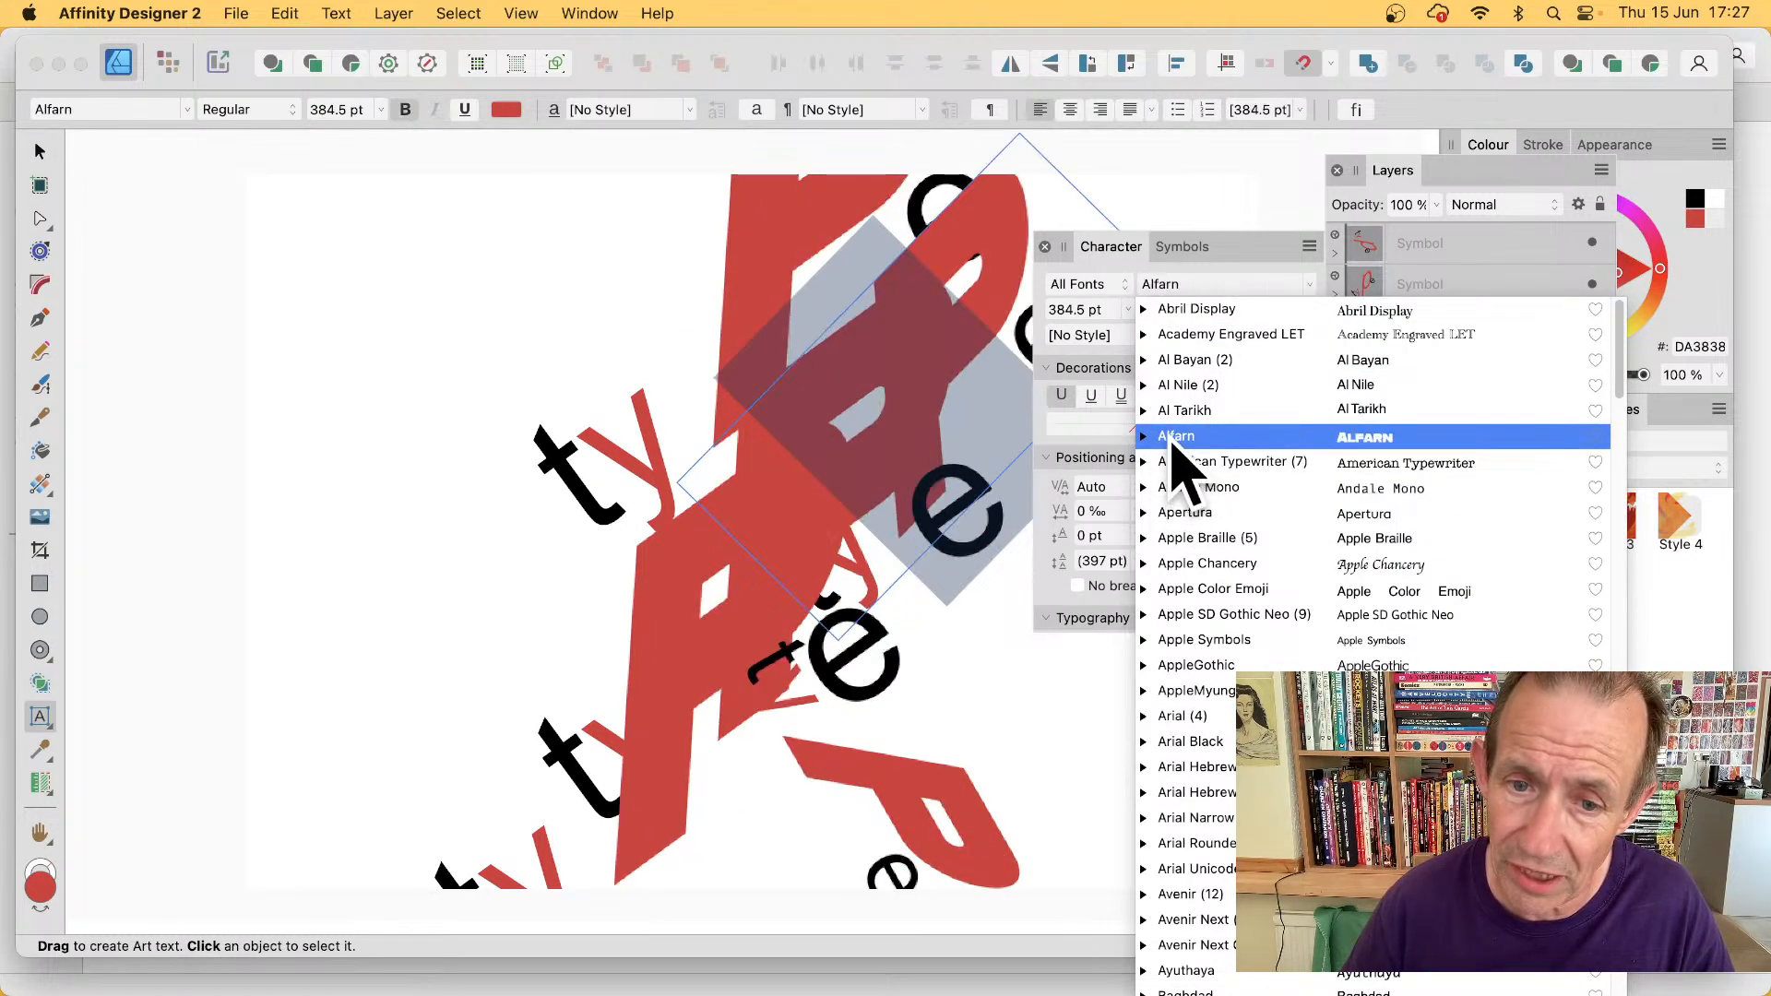
{"action": "left_click", "coordinate": [1216, 514]}
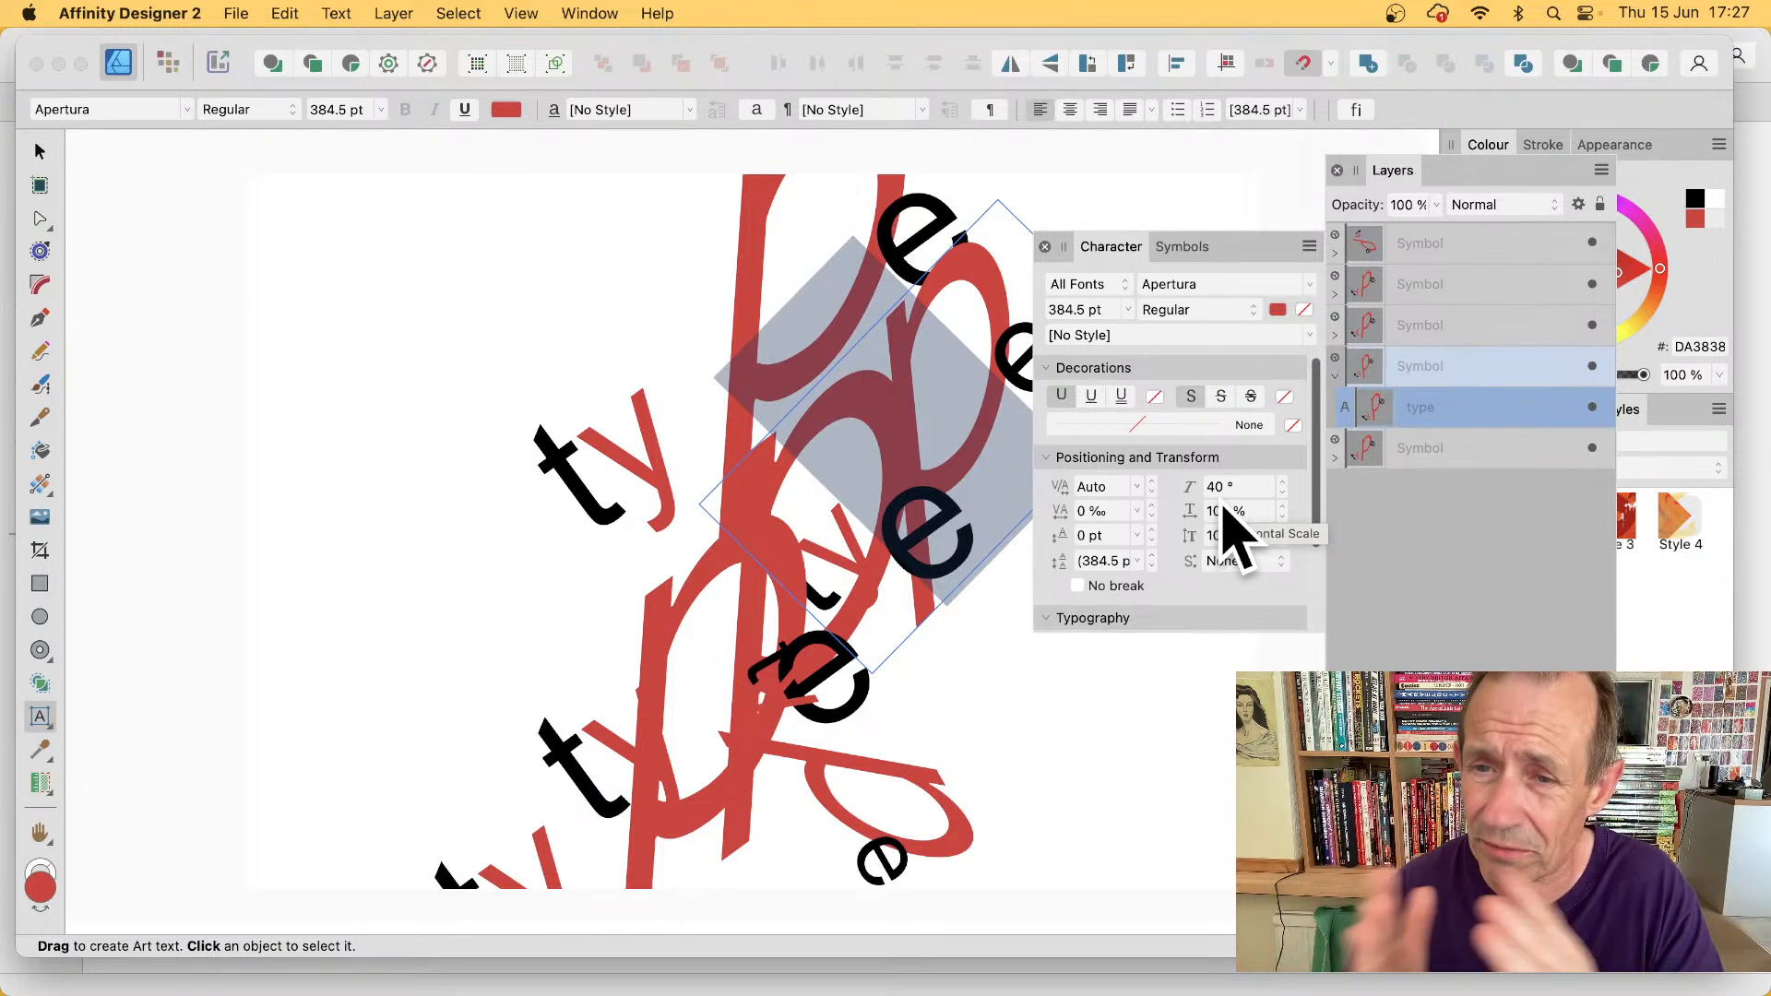
- Return to the symbol library and move the text inside the symbol to the left with the Move tool
{"action": "left_click", "coordinate": [1182, 247]}
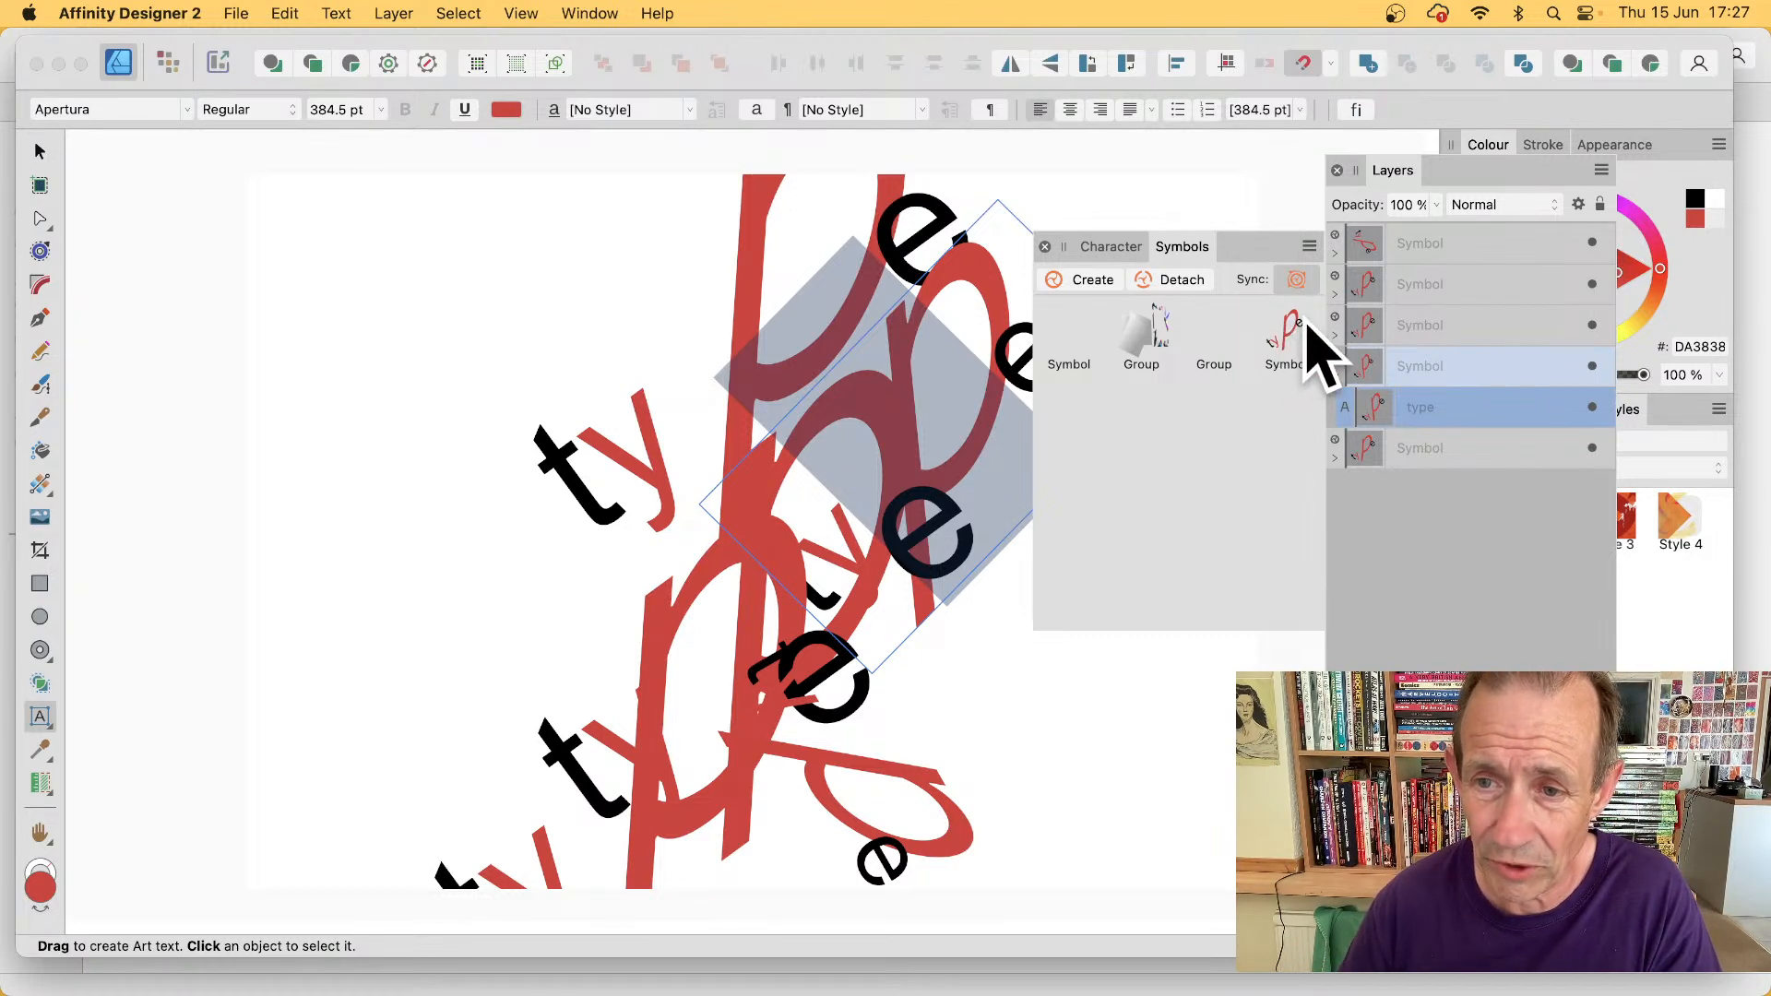
{"action": "left_click", "coordinate": [40, 151]}
{"action": "left_click_drag", "start_coordinate": [960, 295], "coordinate": [751, 307]}
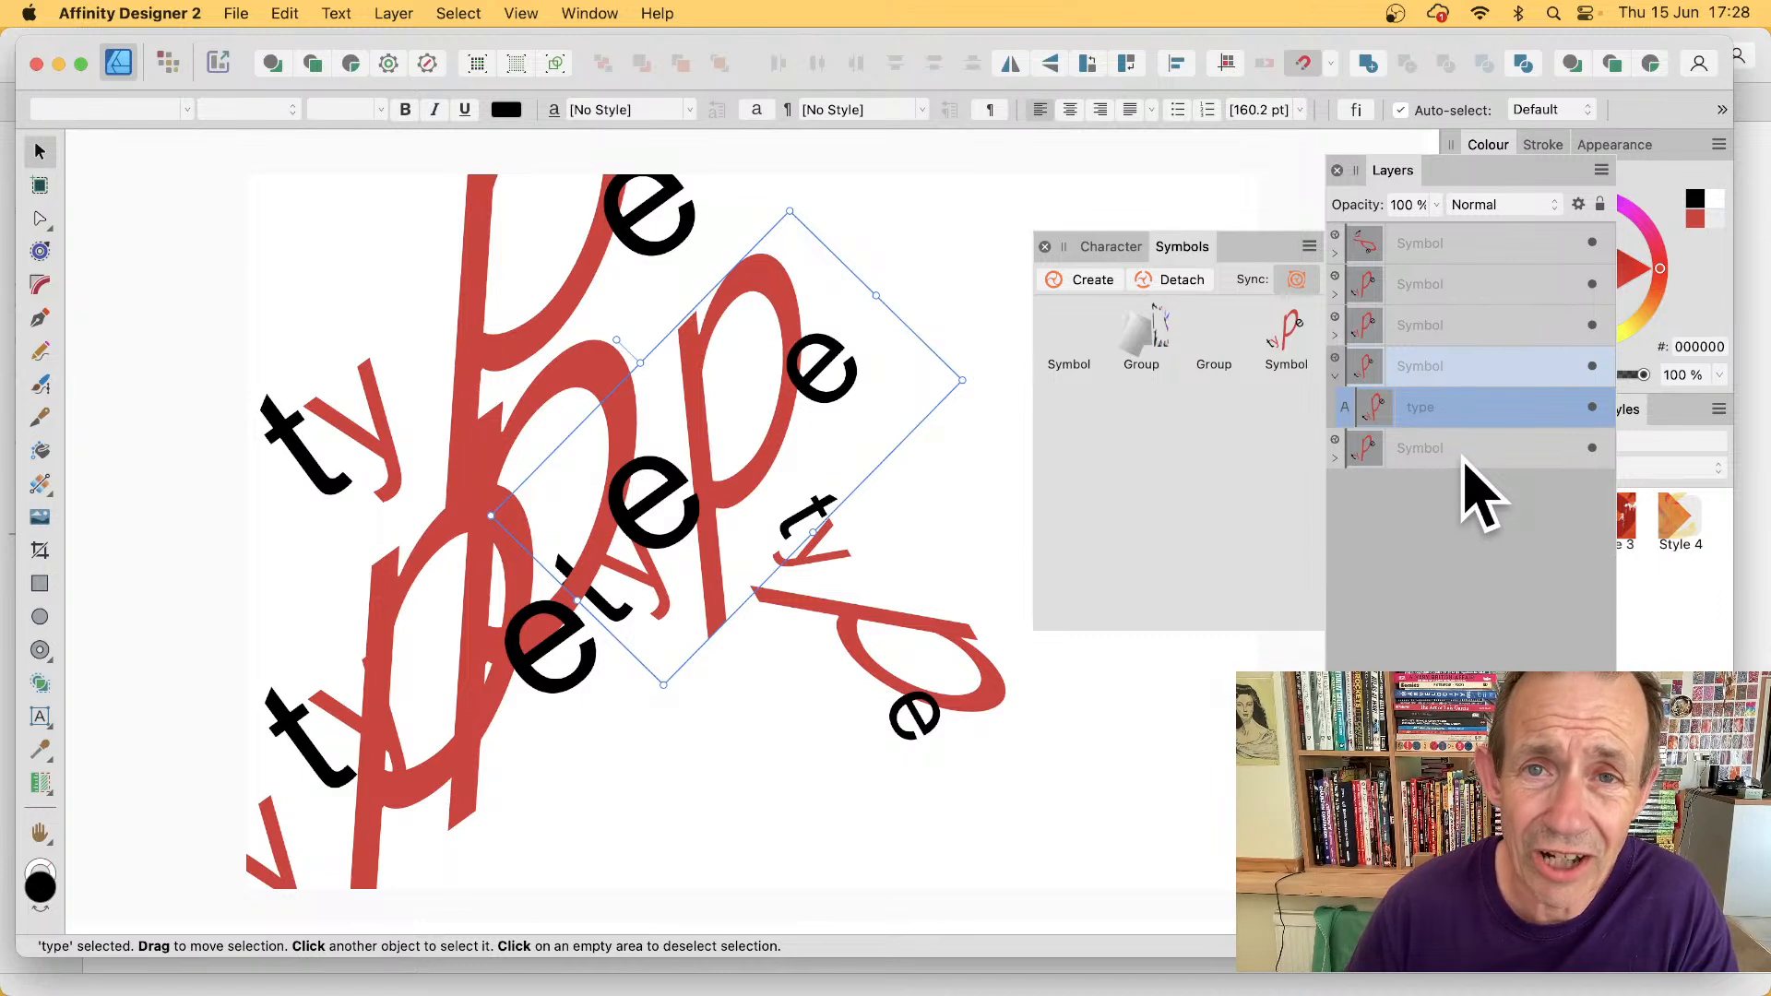
- Add an HSL adjustment to the text inside the symbol with a hue shift of 74.7°
{"action": "left_click", "coordinate": [386, 13]}
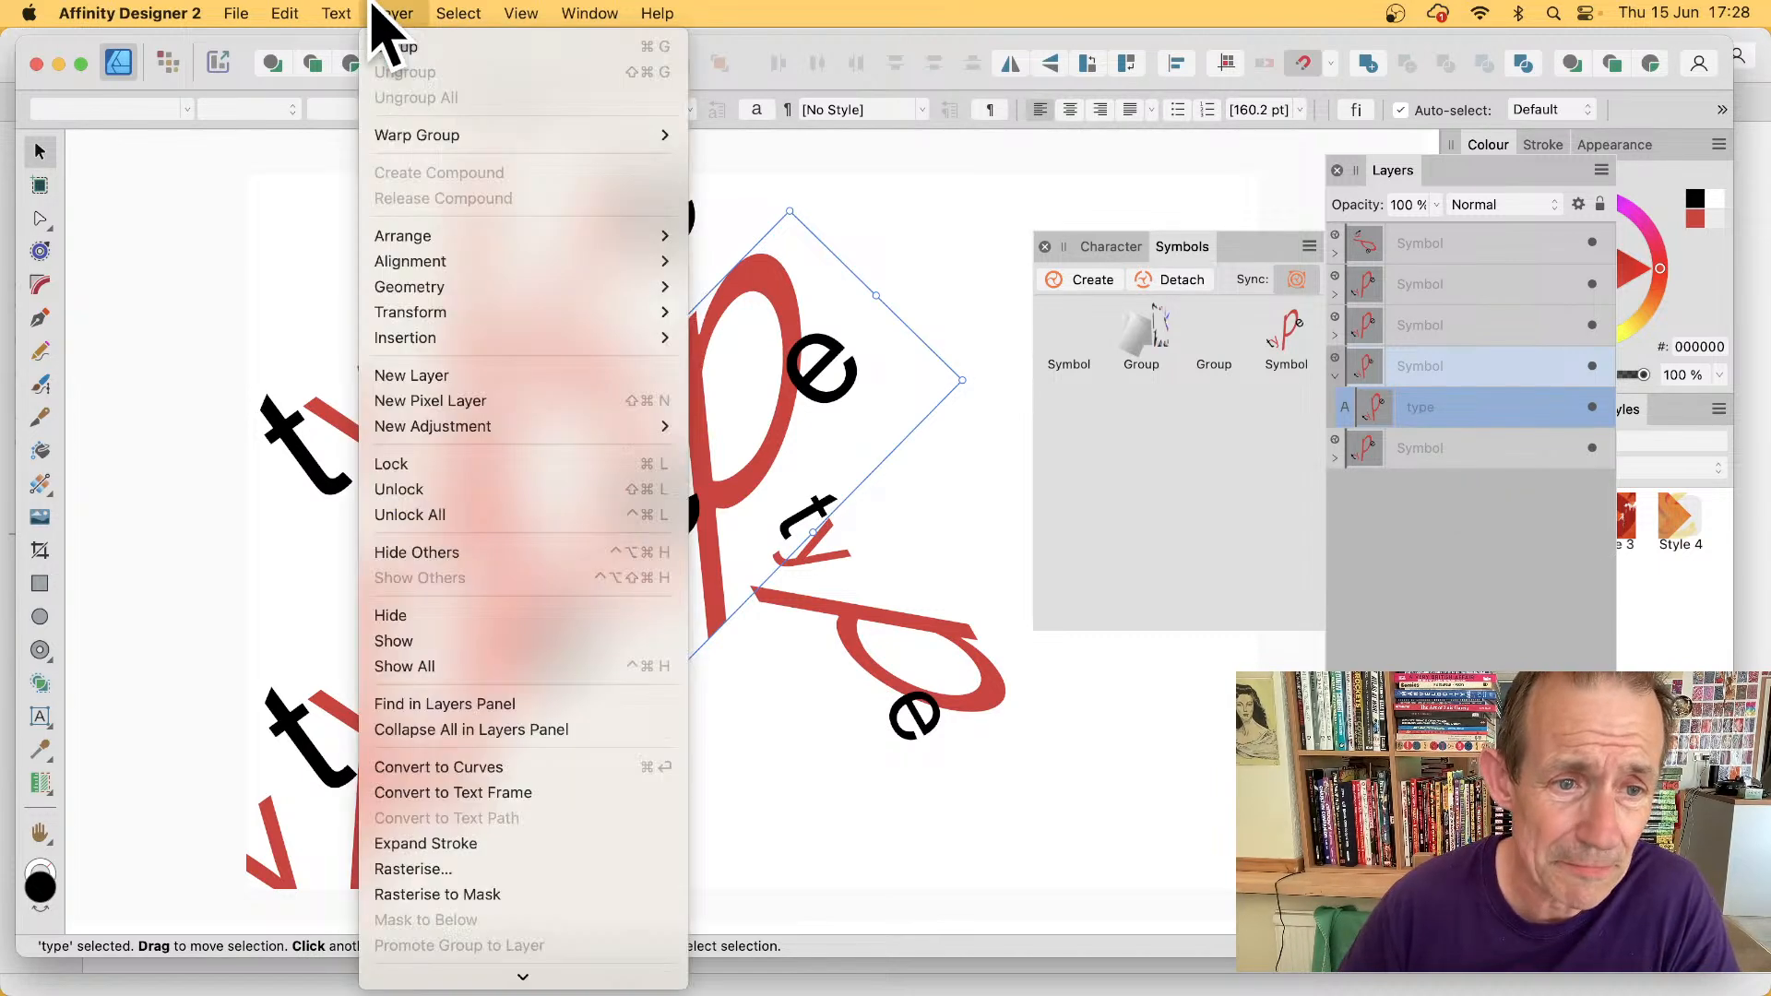
{"action": "mouse_move", "coordinate": [466, 429]}
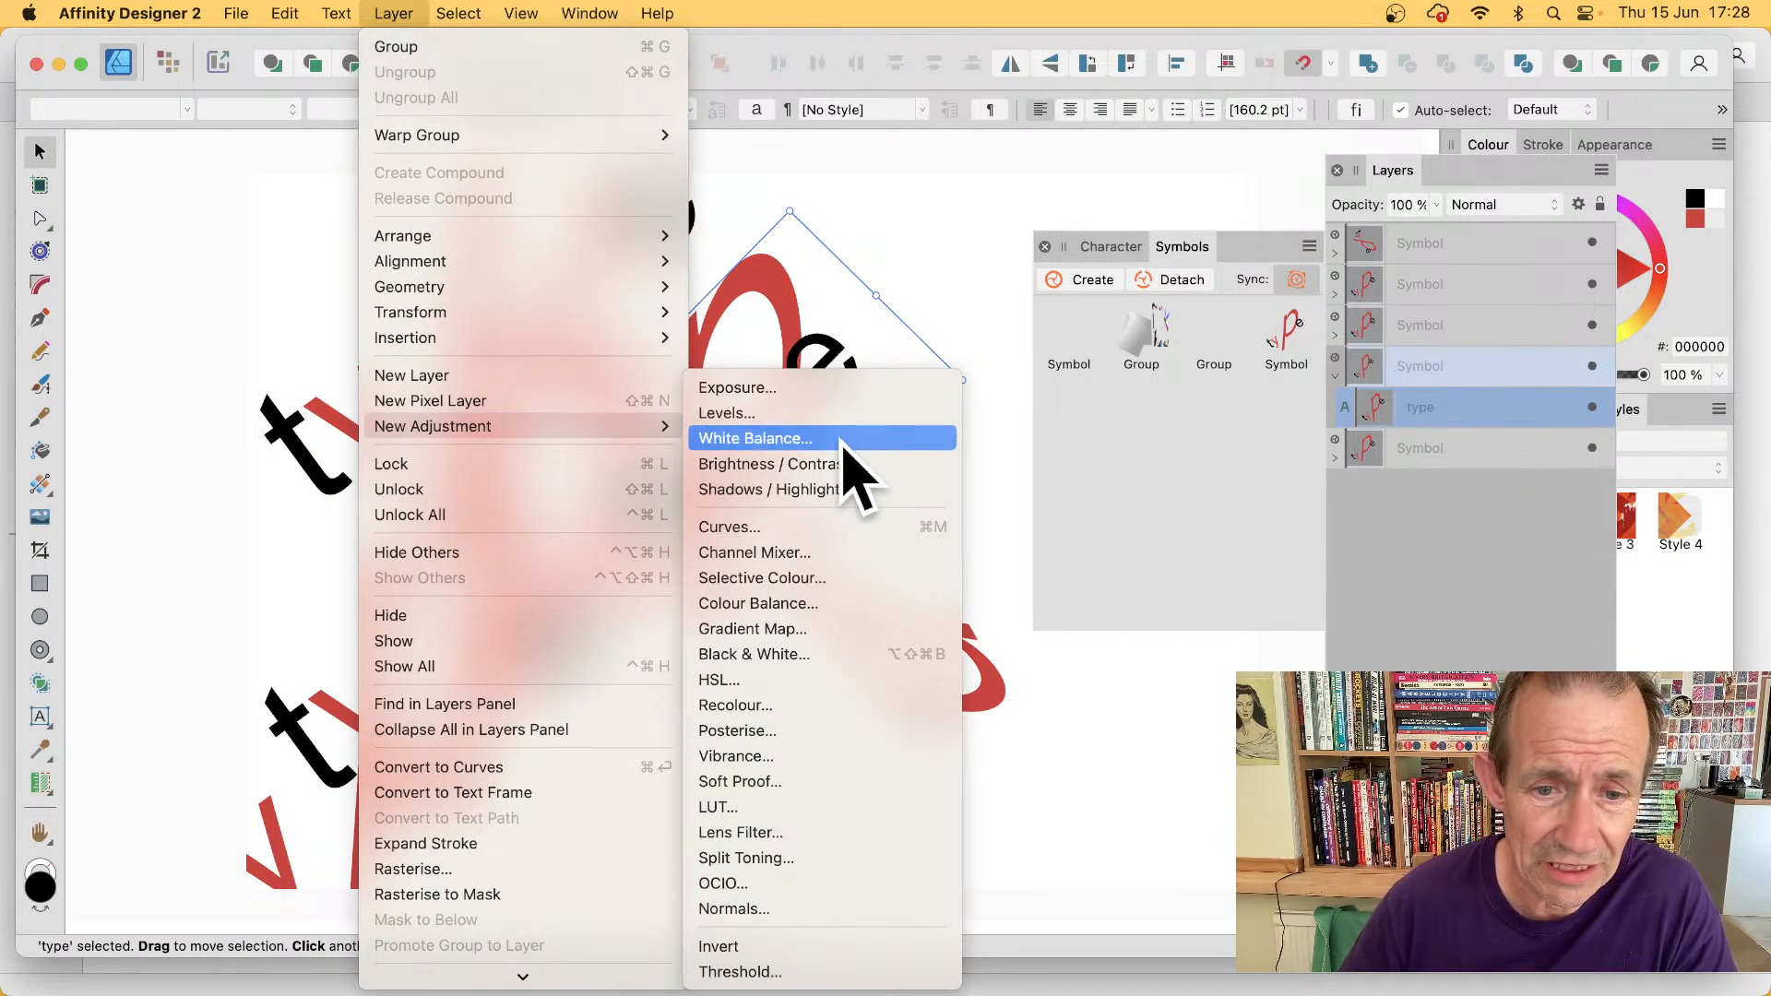
{"action": "left_click", "coordinate": [803, 684]}
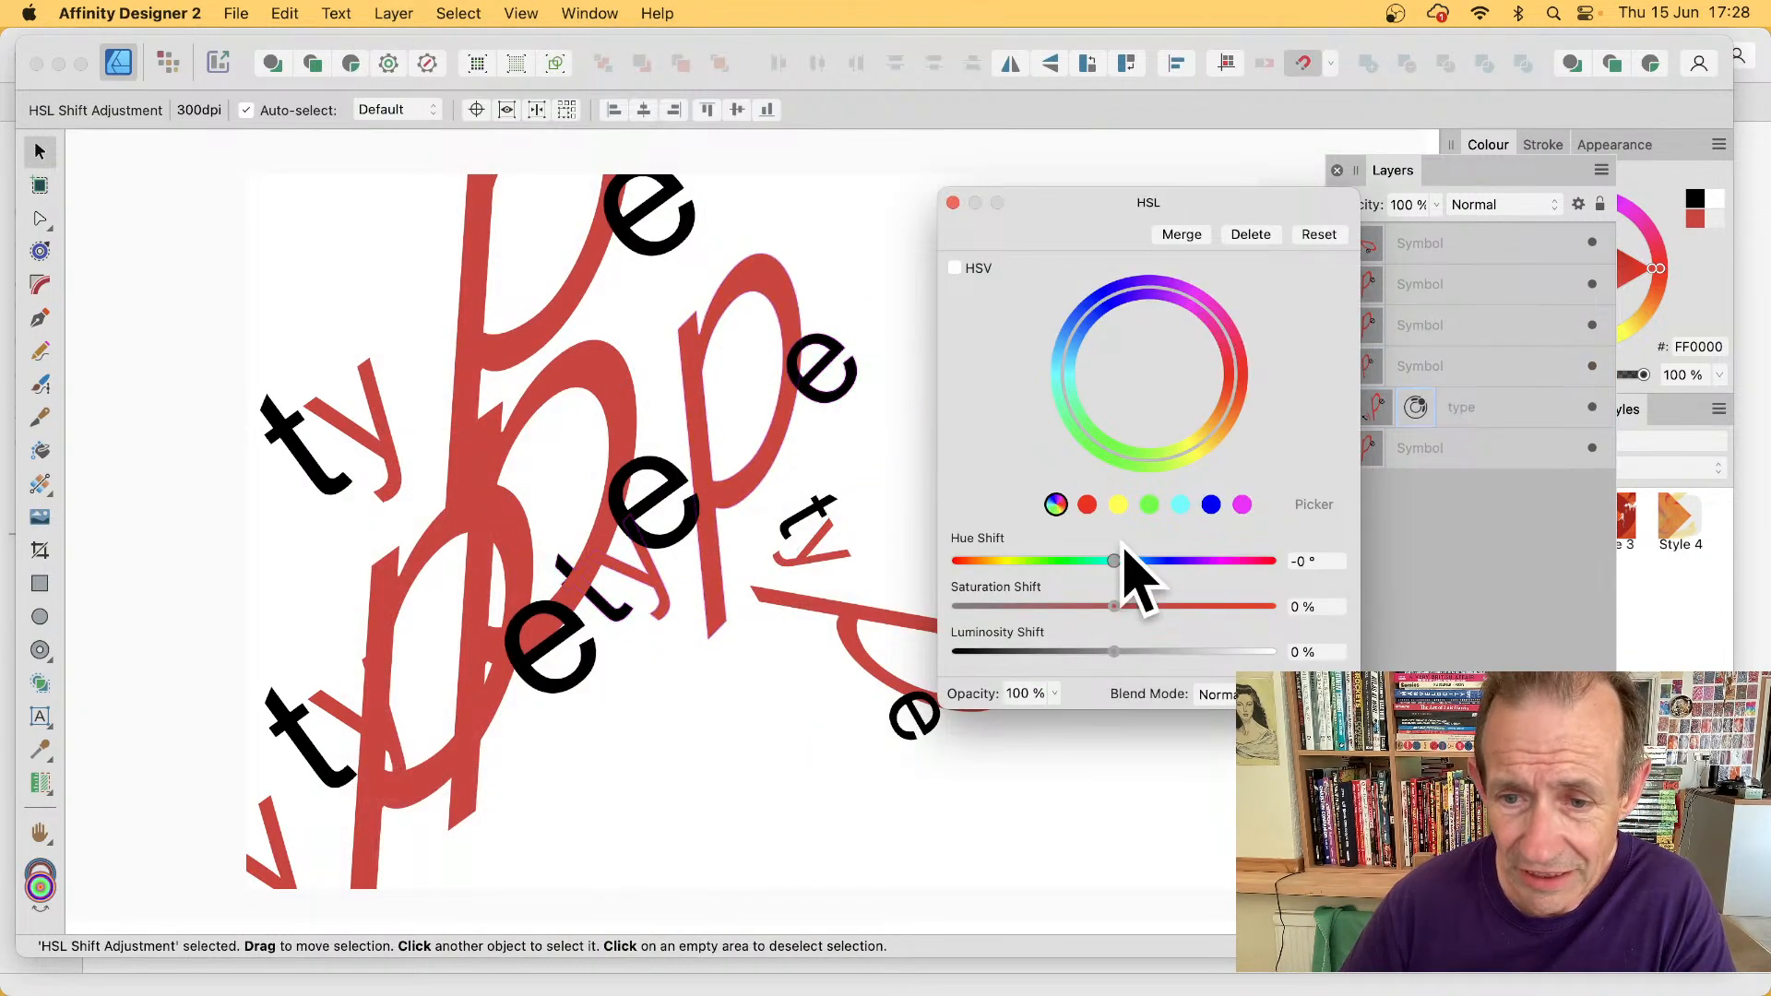
{"action": "left_click_drag", "start_coordinate": [1113, 565], "coordinate": [1180, 561]}
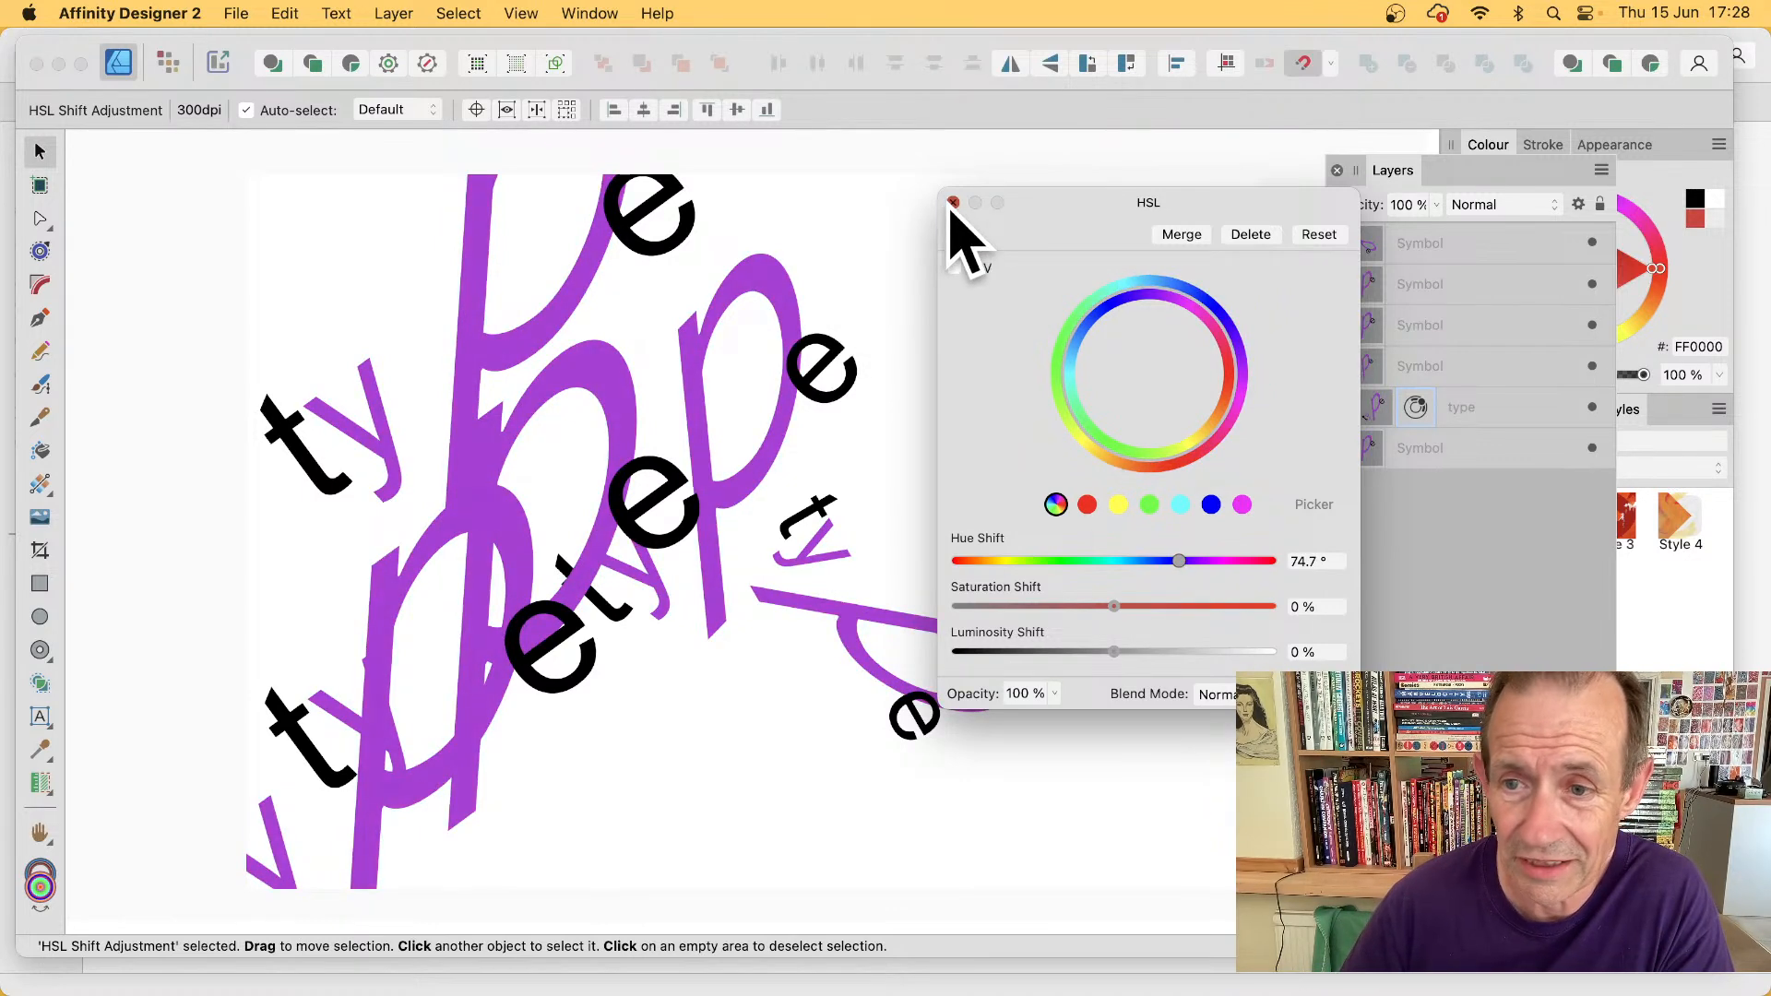
{"action": "left_click", "coordinate": [953, 202]}
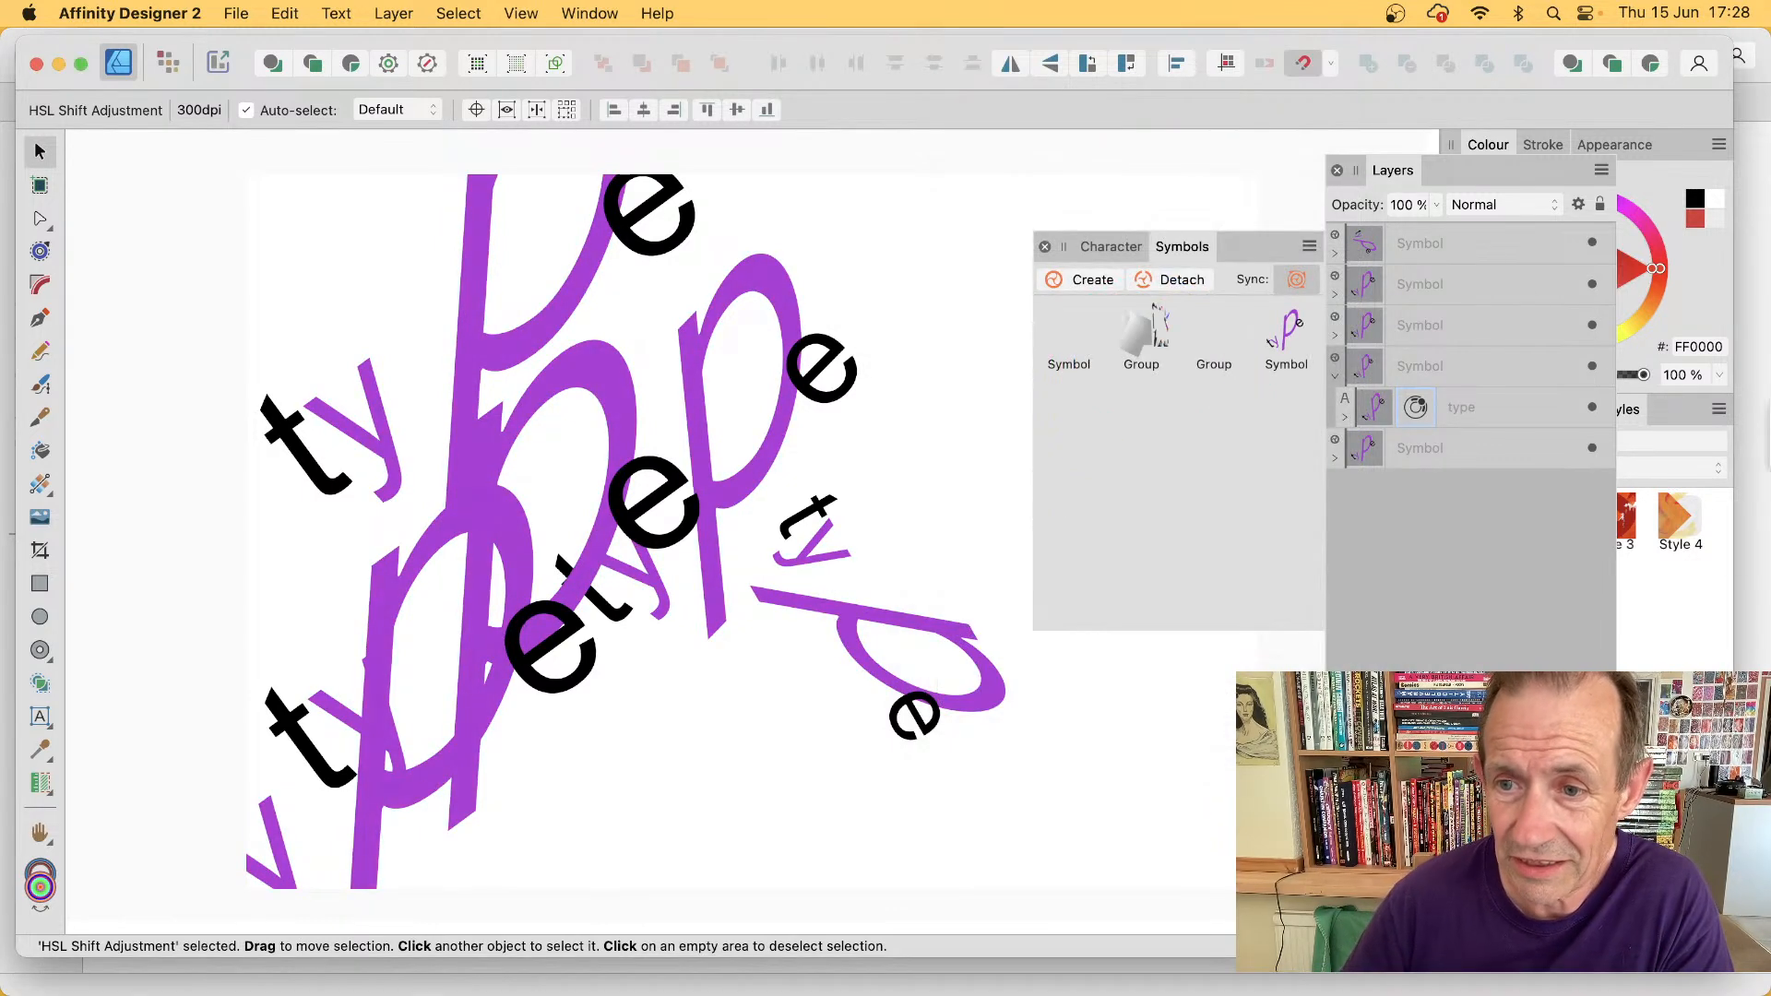
- Expand the text layer and the neighbouring symbol instance's layers to examine the nested HSL Shift Adjustment
{"action": "left_click", "coordinate": [1347, 420]}
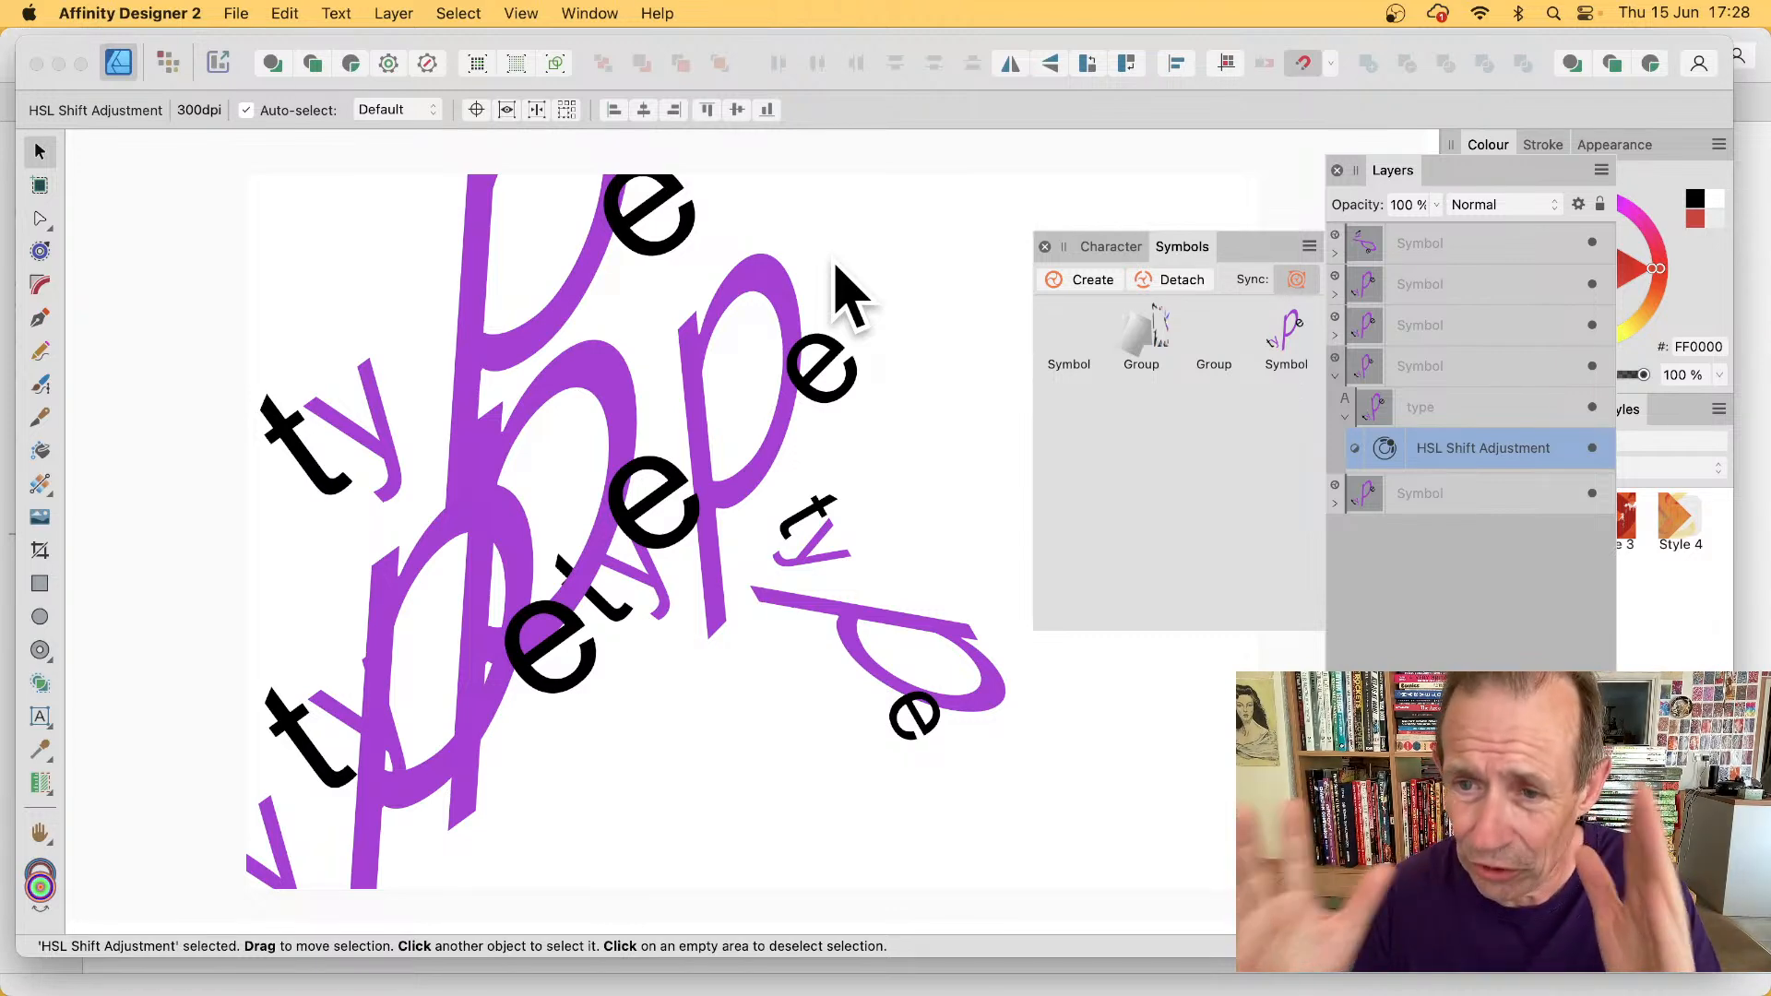
{"action": "left_click", "coordinate": [1450, 407]}
{"action": "left_click", "coordinate": [1465, 452]}
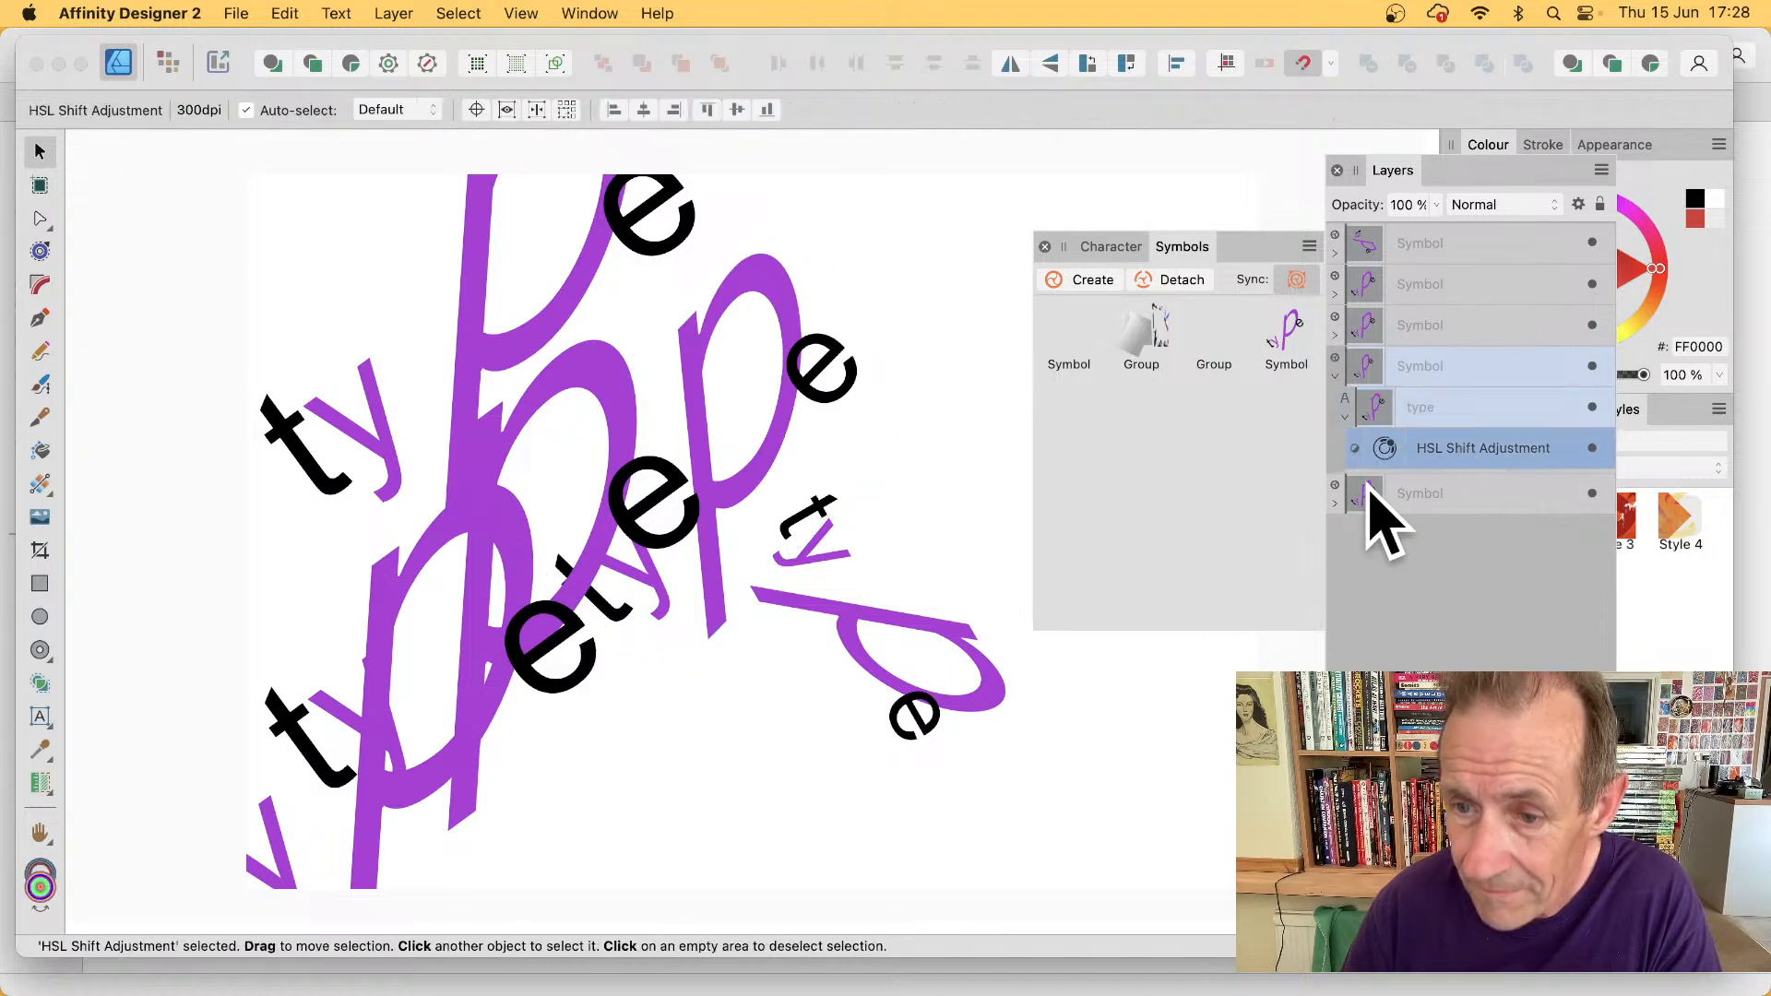
{"action": "left_click_drag", "start_coordinate": [1465, 457], "coordinate": [1359, 412]}
- Convert the "type" text inside the neighbouring symbol instance to curves
{"action": "left_click", "coordinate": [1455, 366]}
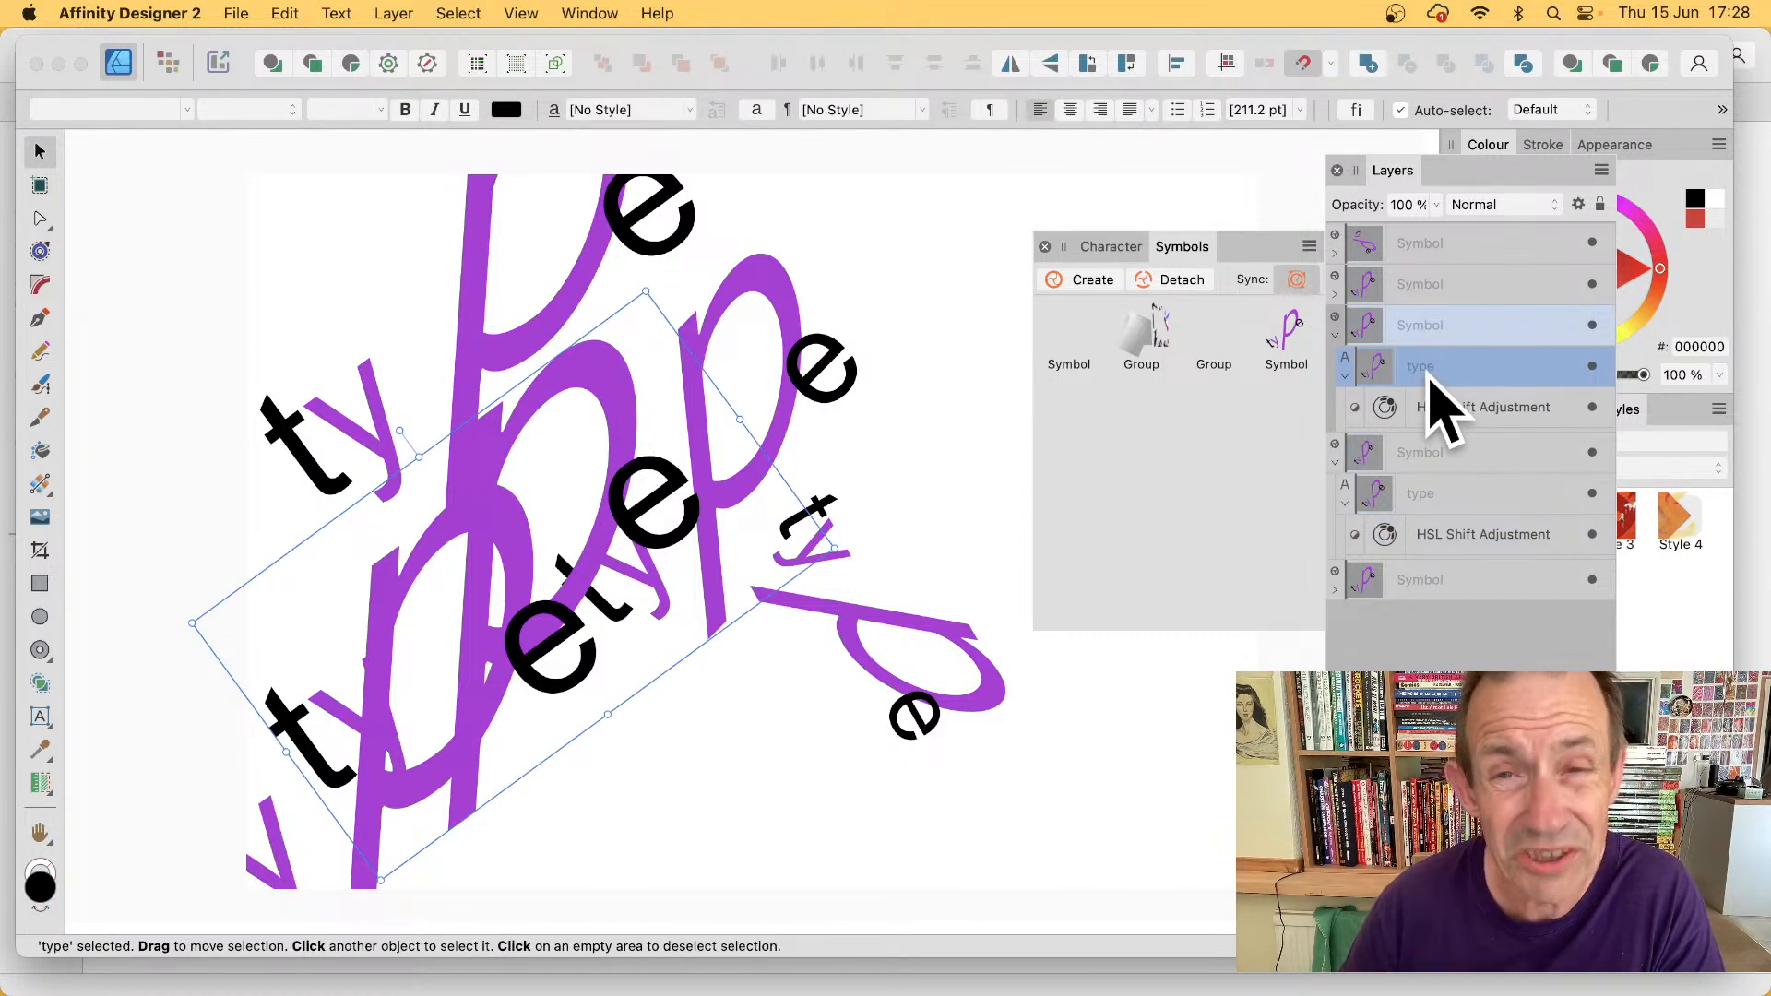
{"action": "right_click", "coordinate": [569, 365]}
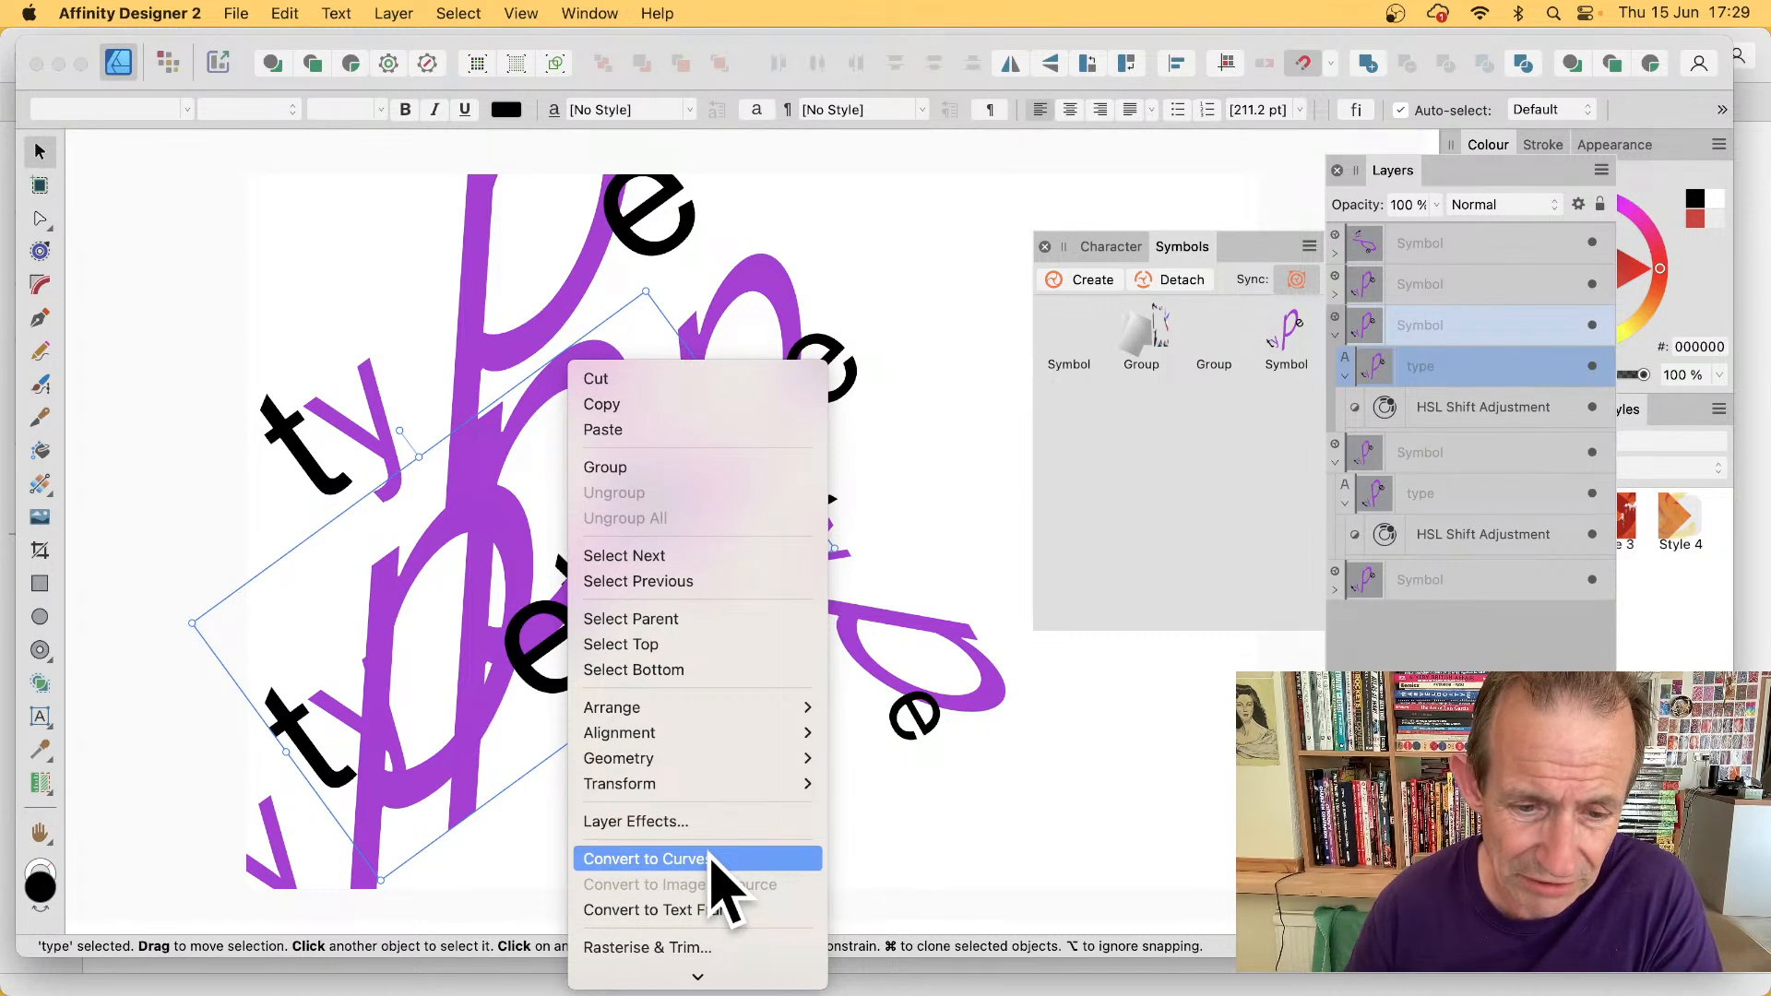
{"action": "left_click", "coordinate": [713, 859]}
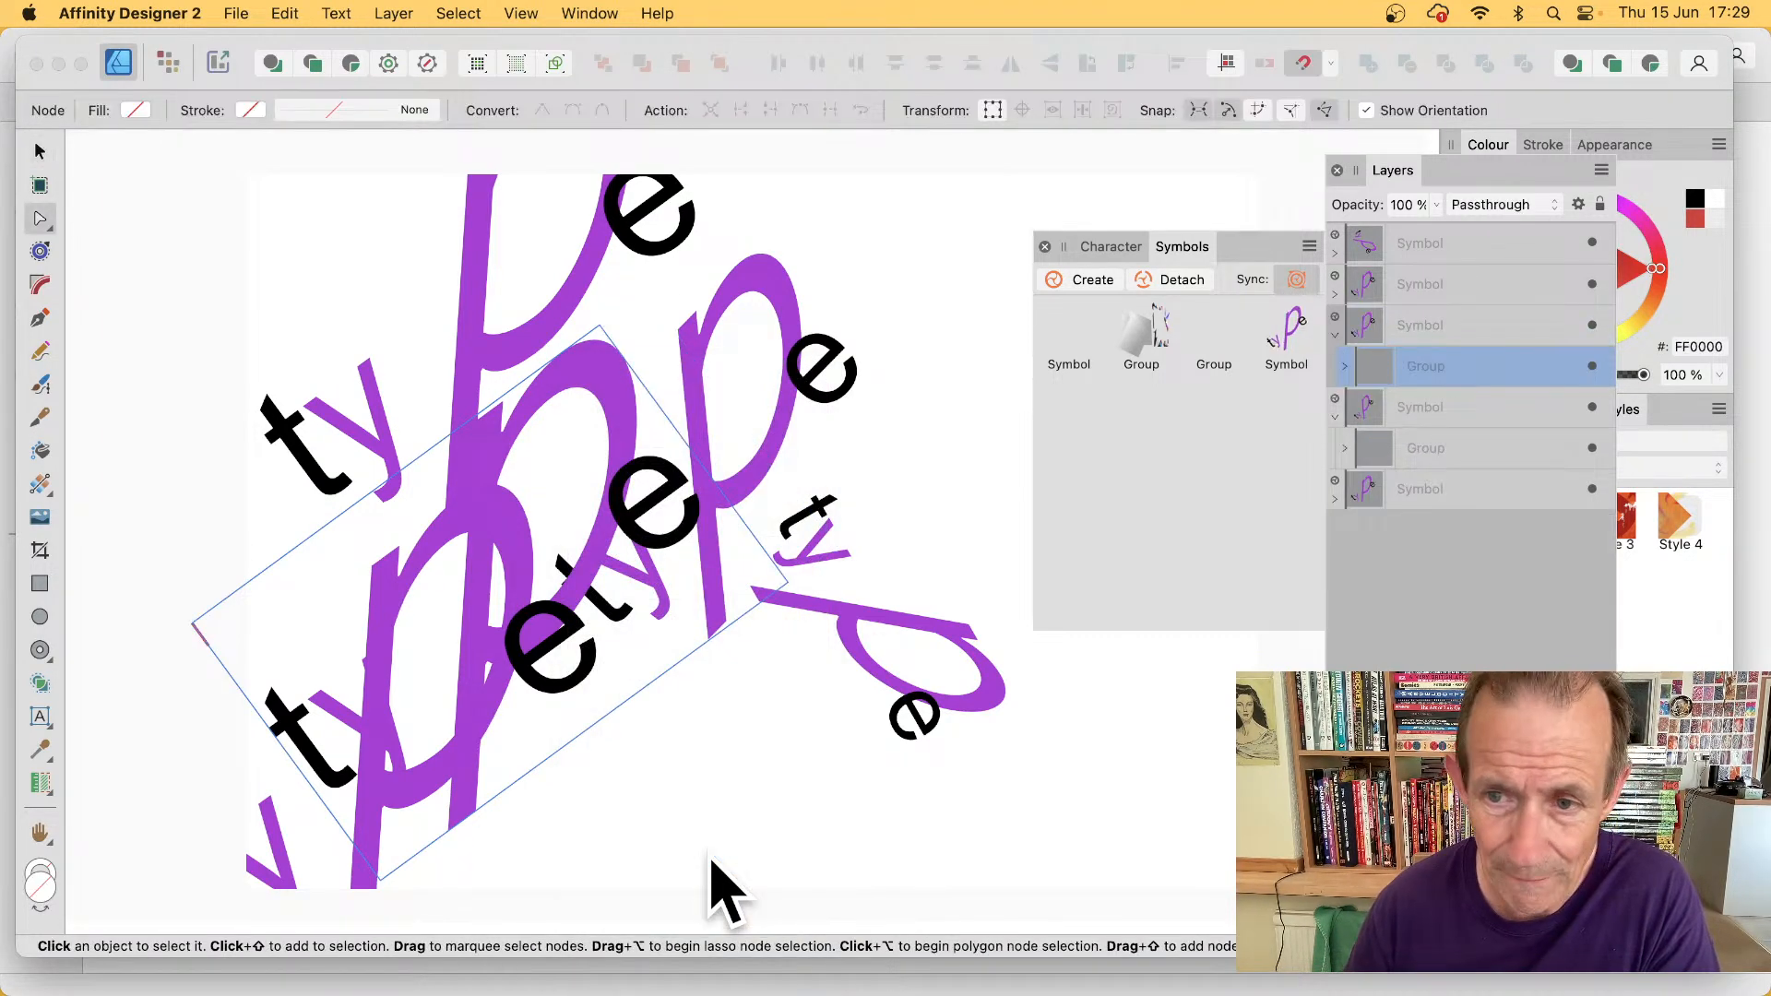
- Expand the selected group of letter curves and enlarge its "e" with the Move tool
{"action": "left_click", "coordinate": [1346, 366]}
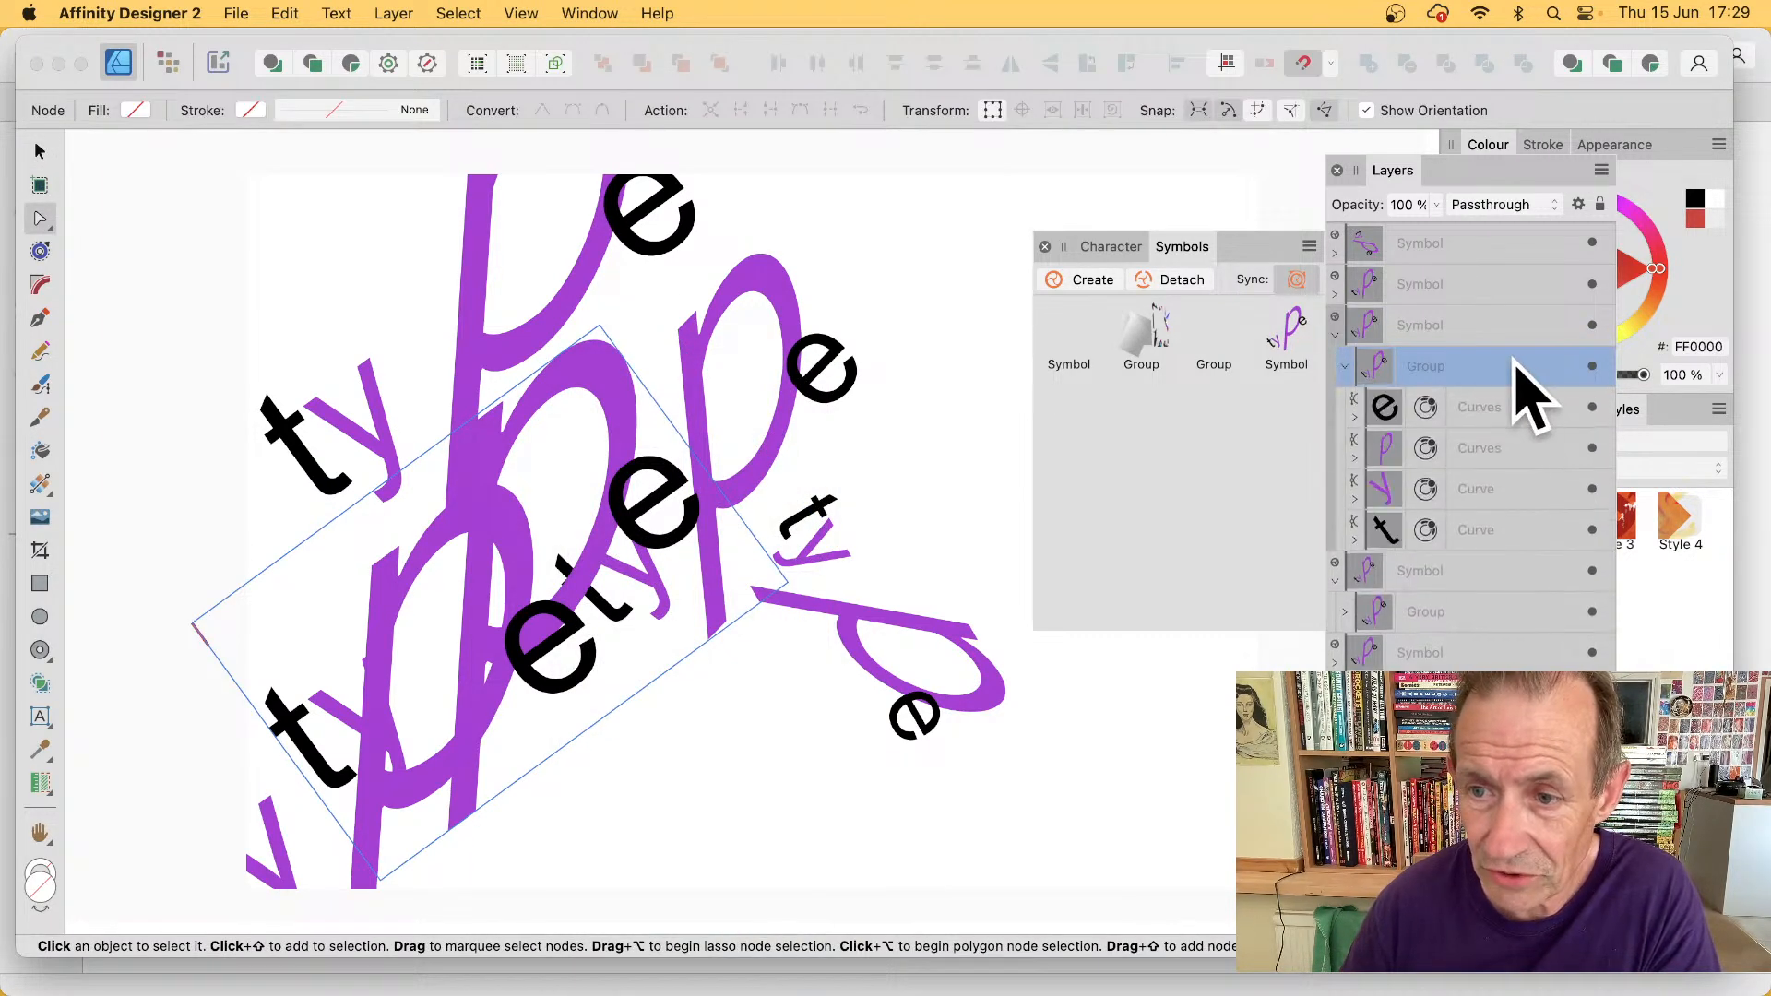
{"action": "left_click", "coordinate": [1501, 410]}
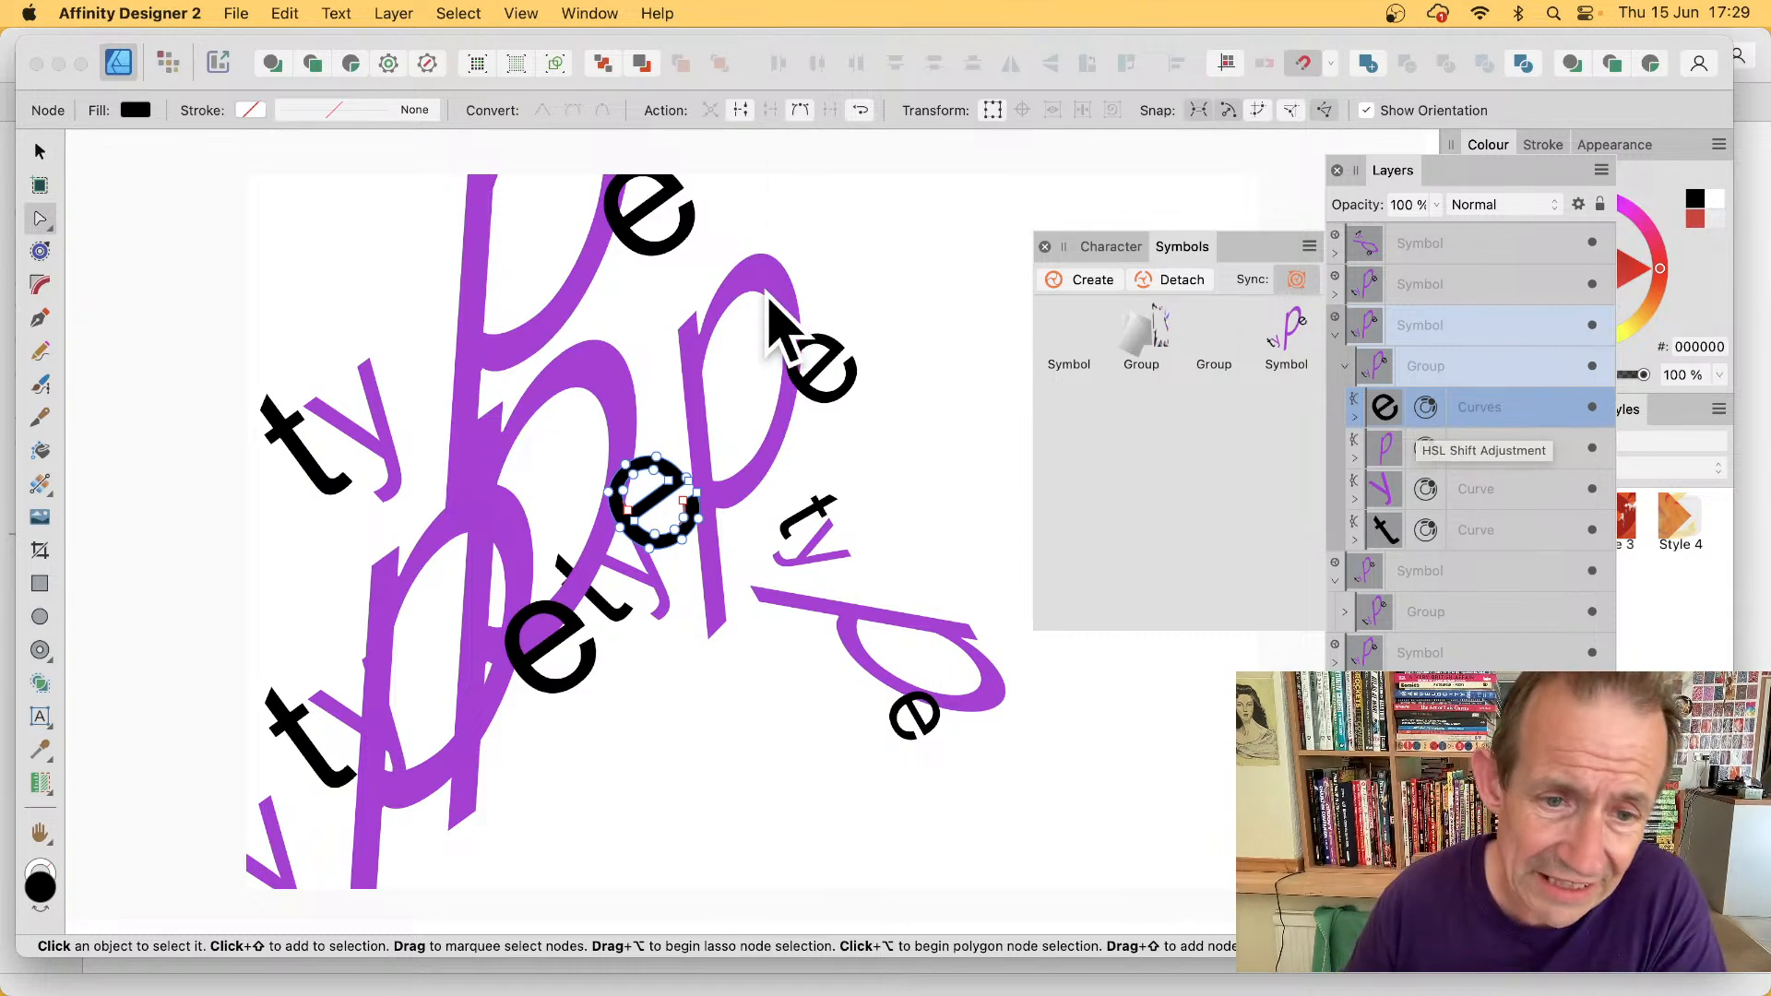
{"action": "left_click", "coordinate": [40, 151]}
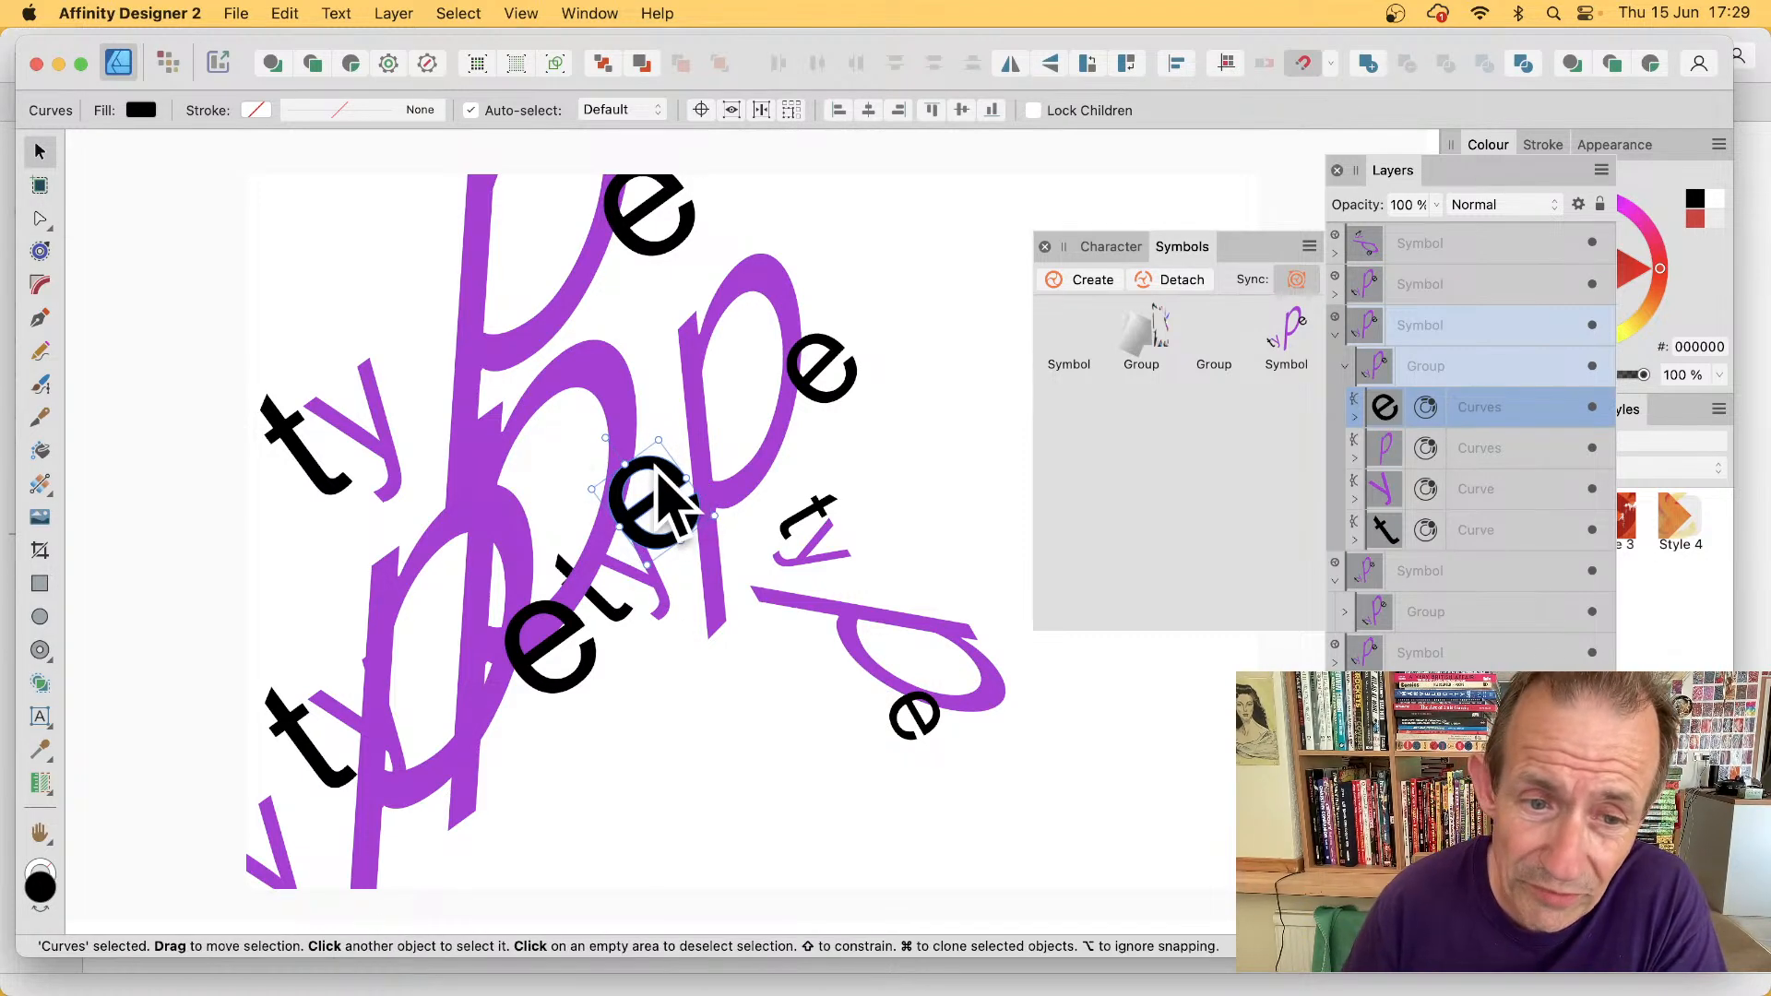
{"action": "left_click_drag", "start_coordinate": [657, 466], "coordinate": [733, 551]}
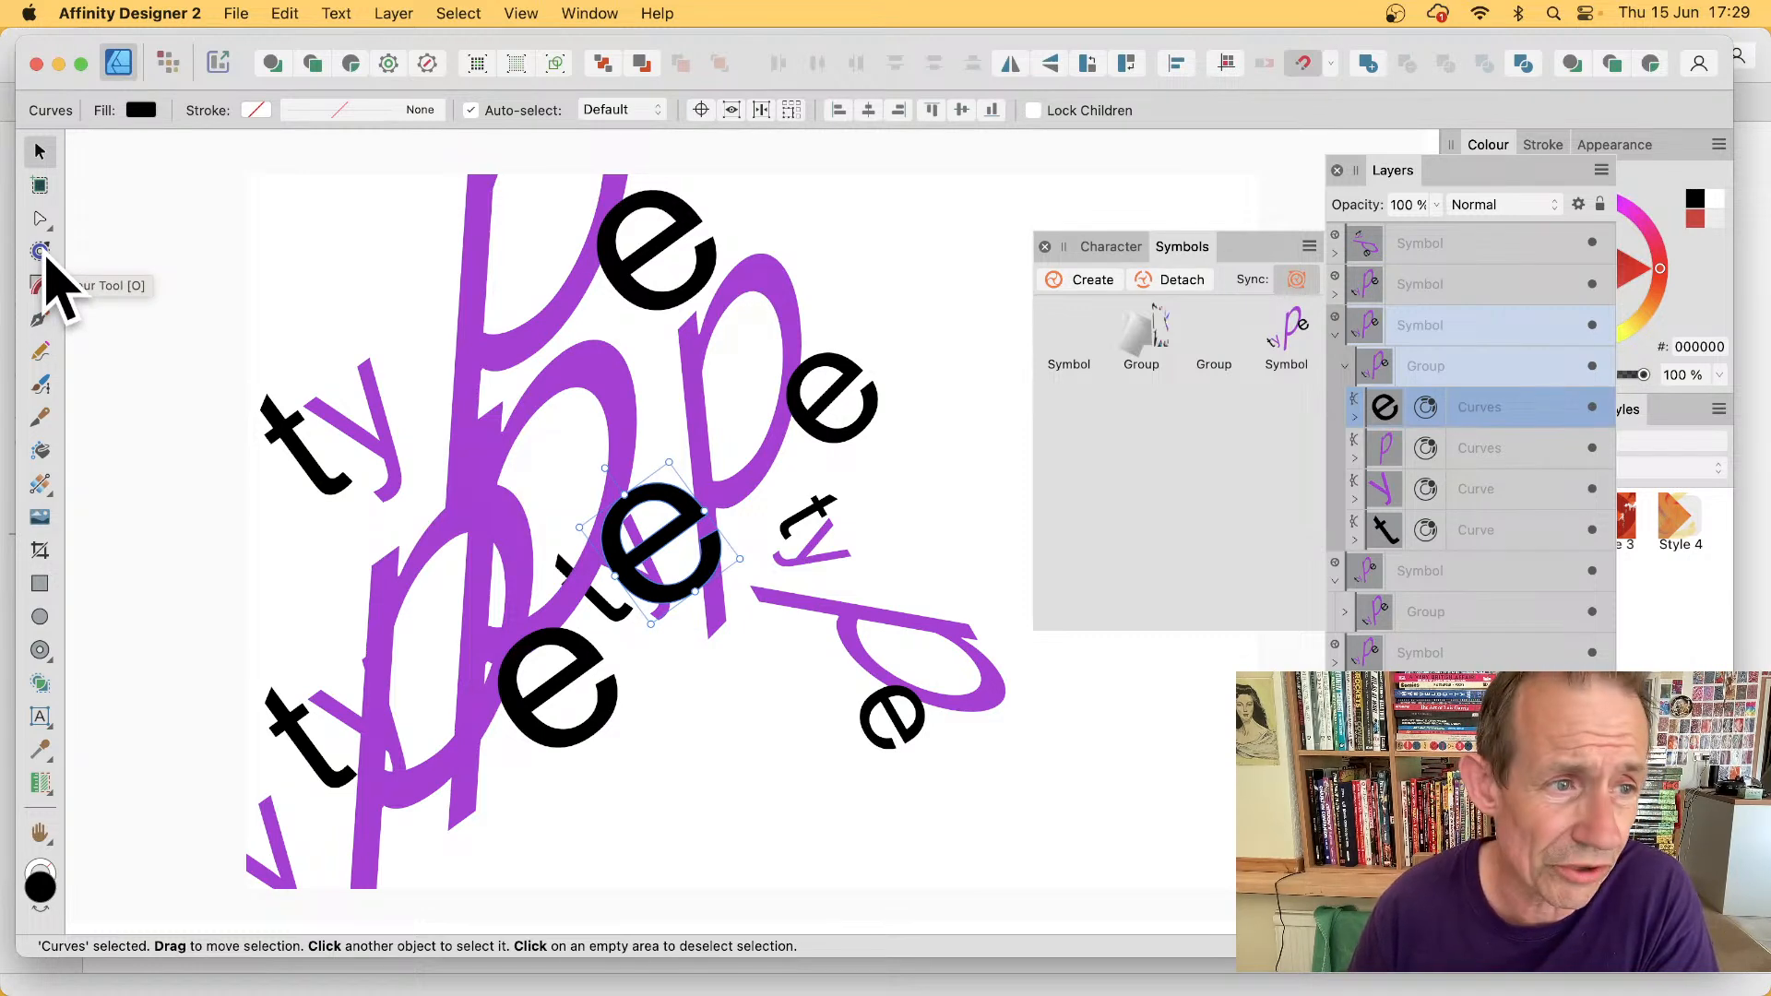
- Apply a contour radius of -3.1 mm to the "e" curves and -1.9 mm to the "p" curves
{"action": "left_click", "coordinate": [40, 251]}
{"action": "mouse_move", "coordinate": [694, 518]}
{"action": "left_mouse_down"}
{"action": "mouse_move", "coordinate": [724, 522]}
{"action": "mouse_move", "coordinate": [678, 519]}
{"action": "left_mouse_up"}
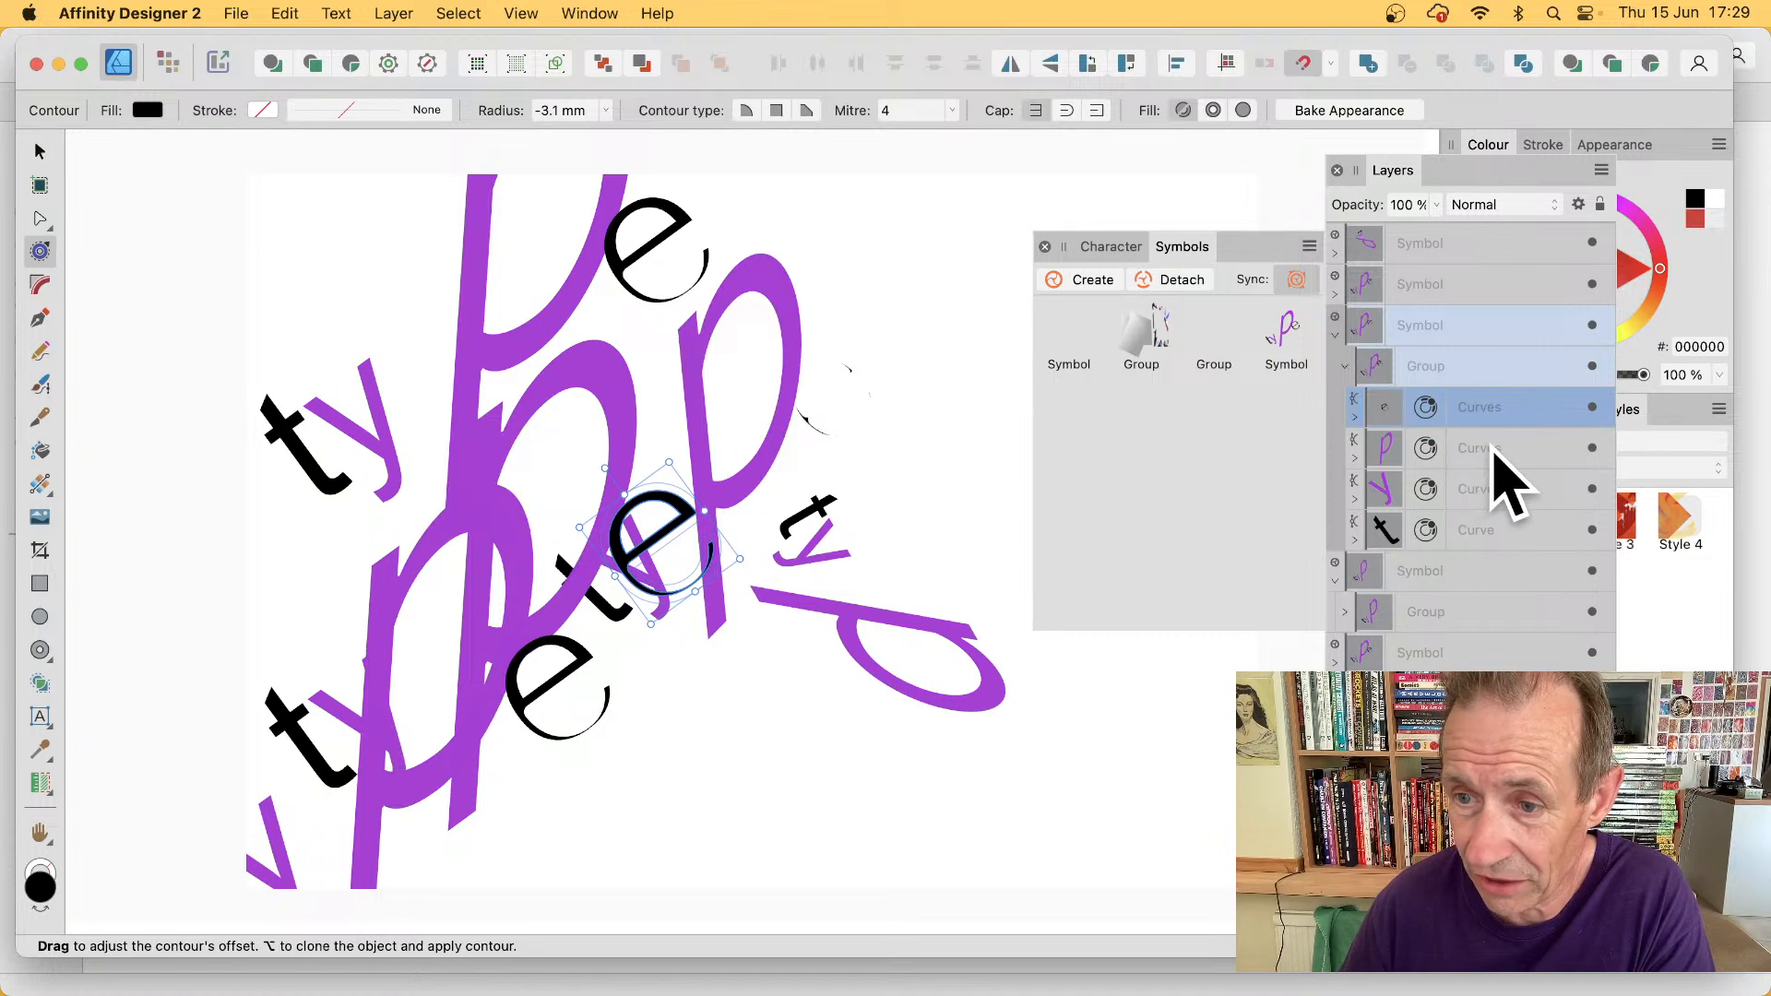
{"action": "left_click", "coordinate": [1524, 448]}
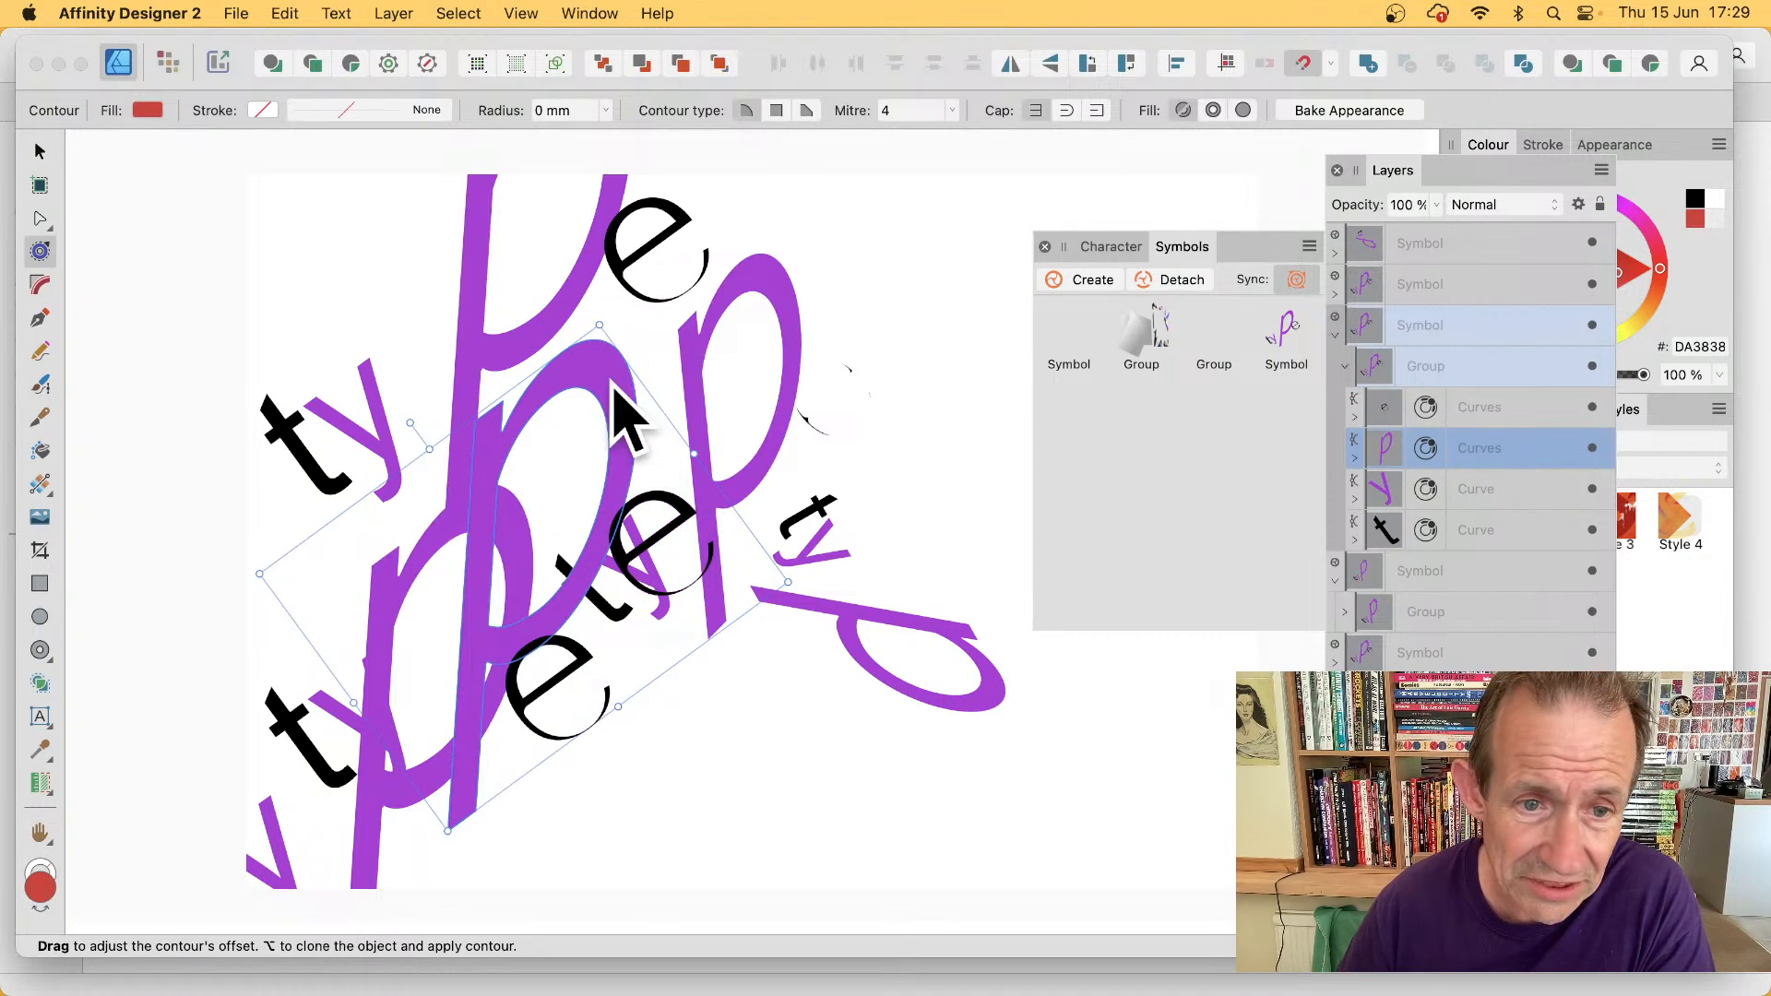
{"action": "left_click_drag", "start_coordinate": [616, 410], "coordinate": [620, 371]}
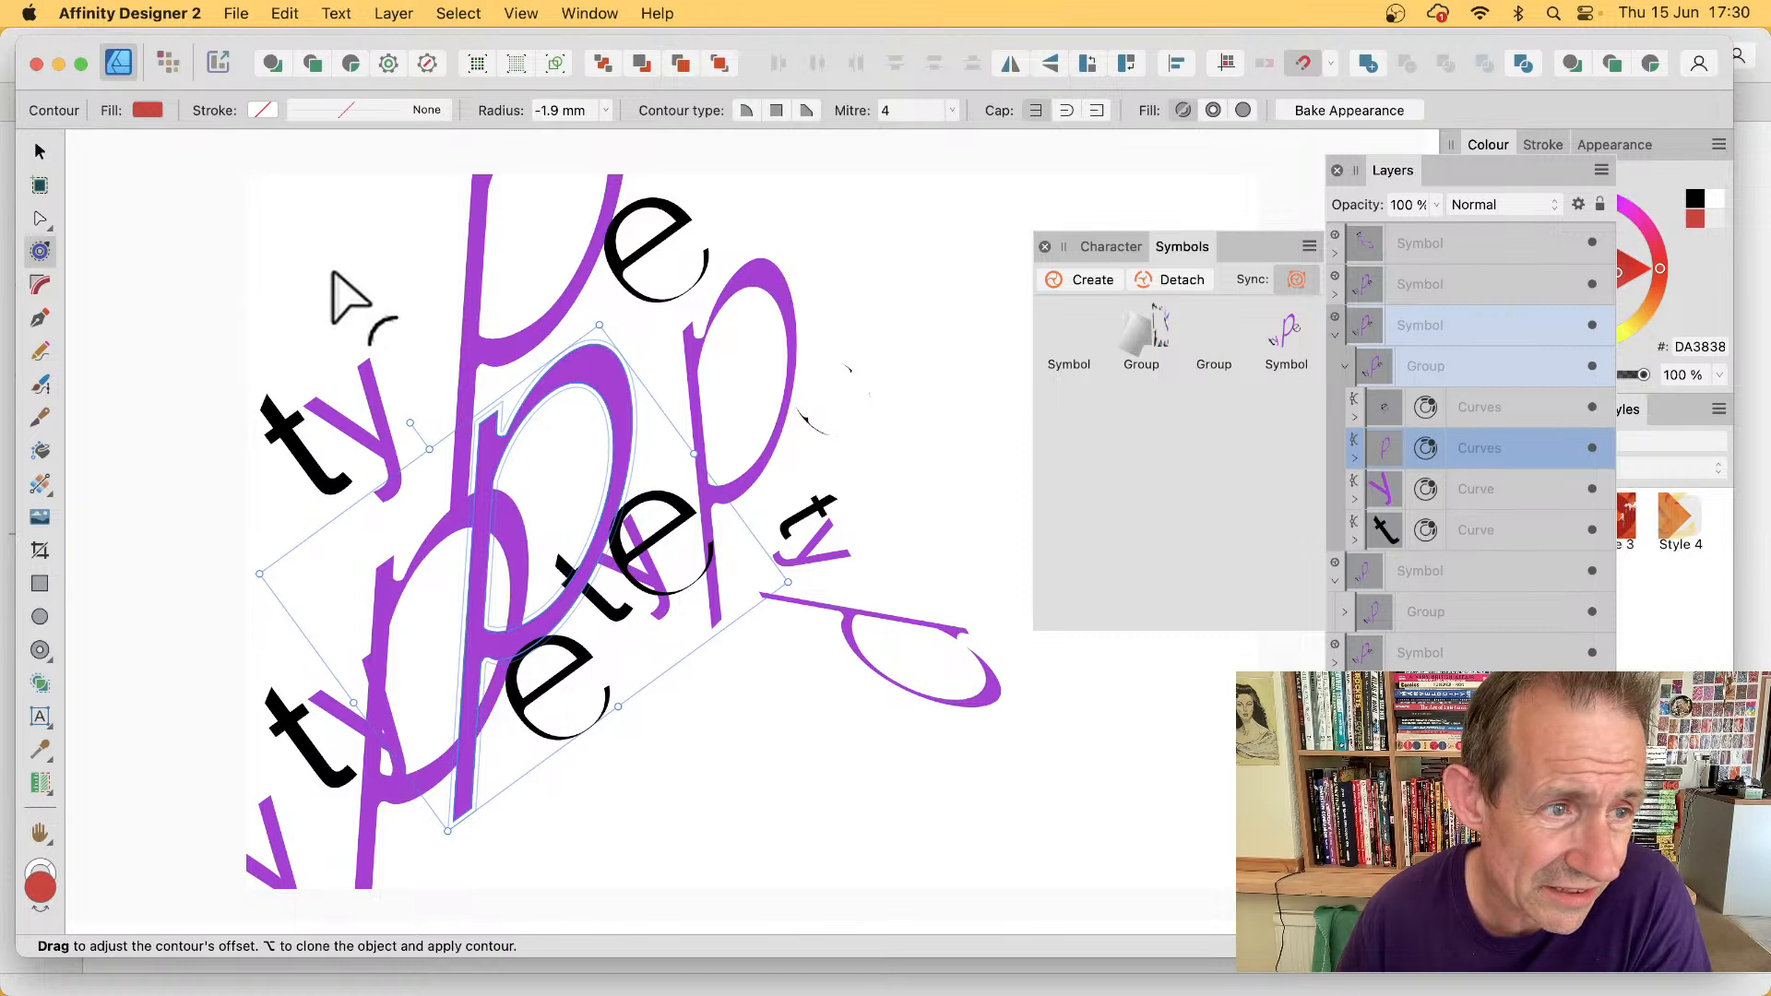
- Move the "p" slightly to the right and give it a near-black stroke 5.5 pt wide
{"action": "left_click", "coordinate": [40, 150]}
{"action": "left_click_drag", "start_coordinate": [569, 362], "coordinate": [623, 352]}
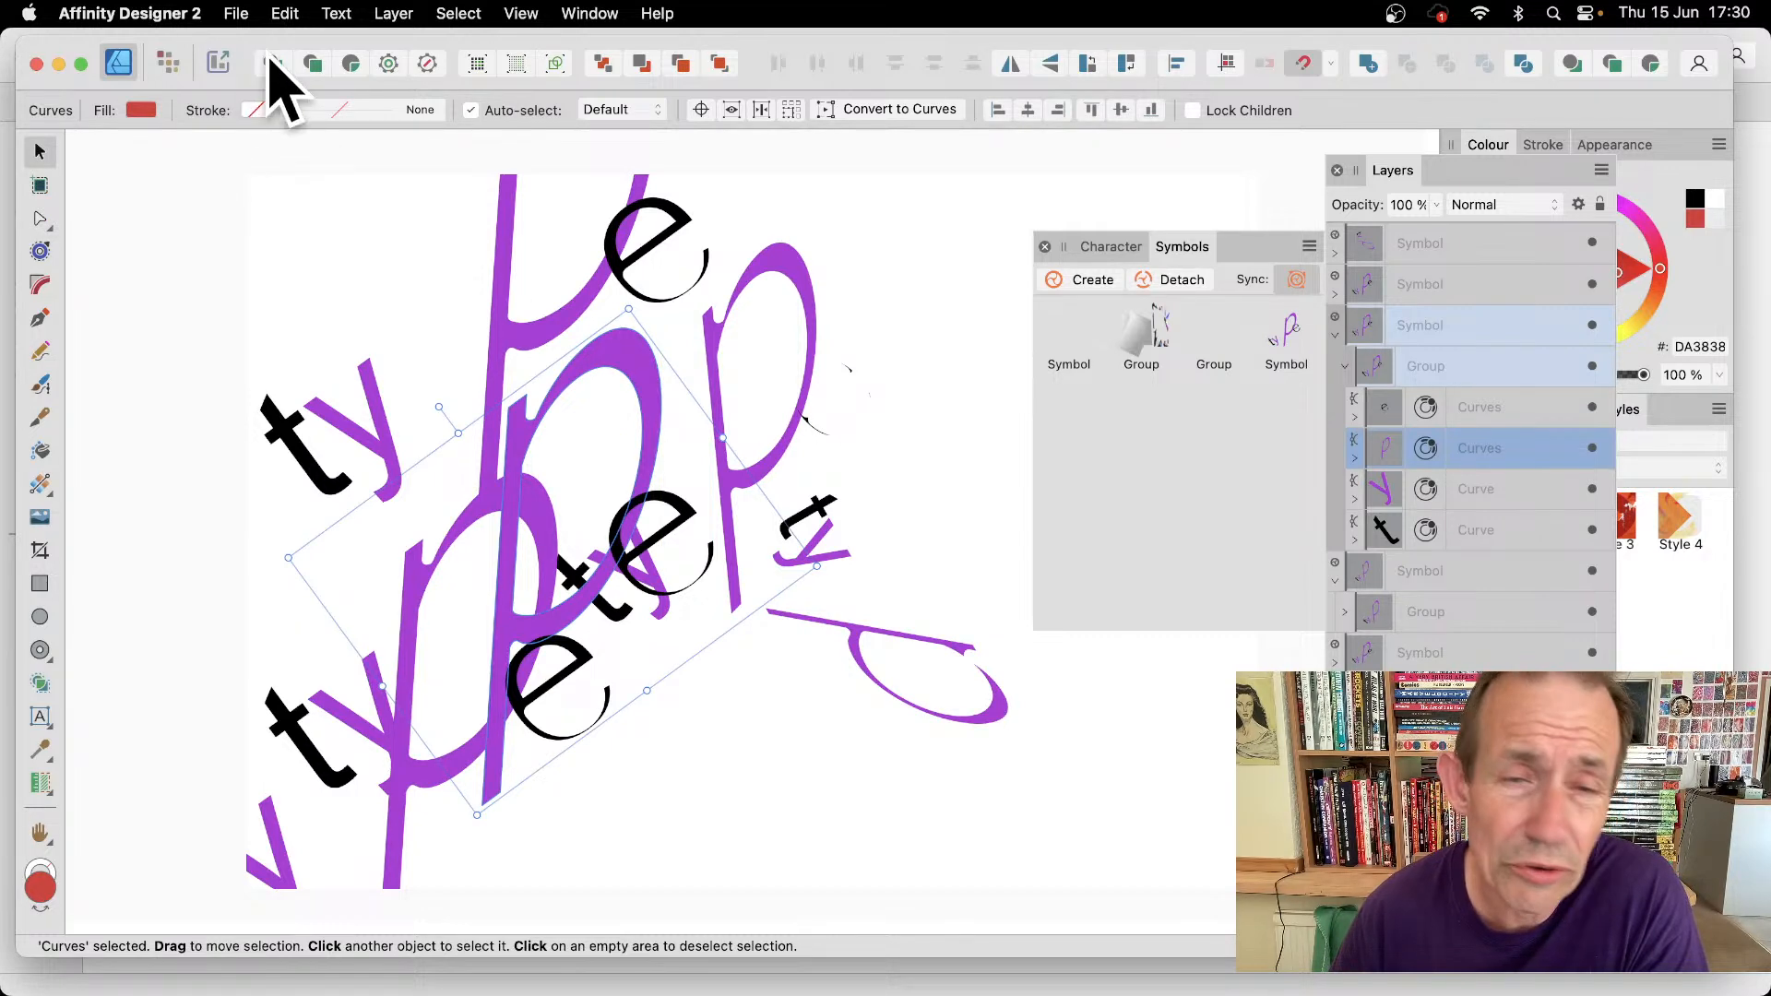
{"action": "left_click", "coordinate": [252, 112]}
{"action": "left_click_drag", "start_coordinate": [379, 251], "coordinate": [356, 228]}
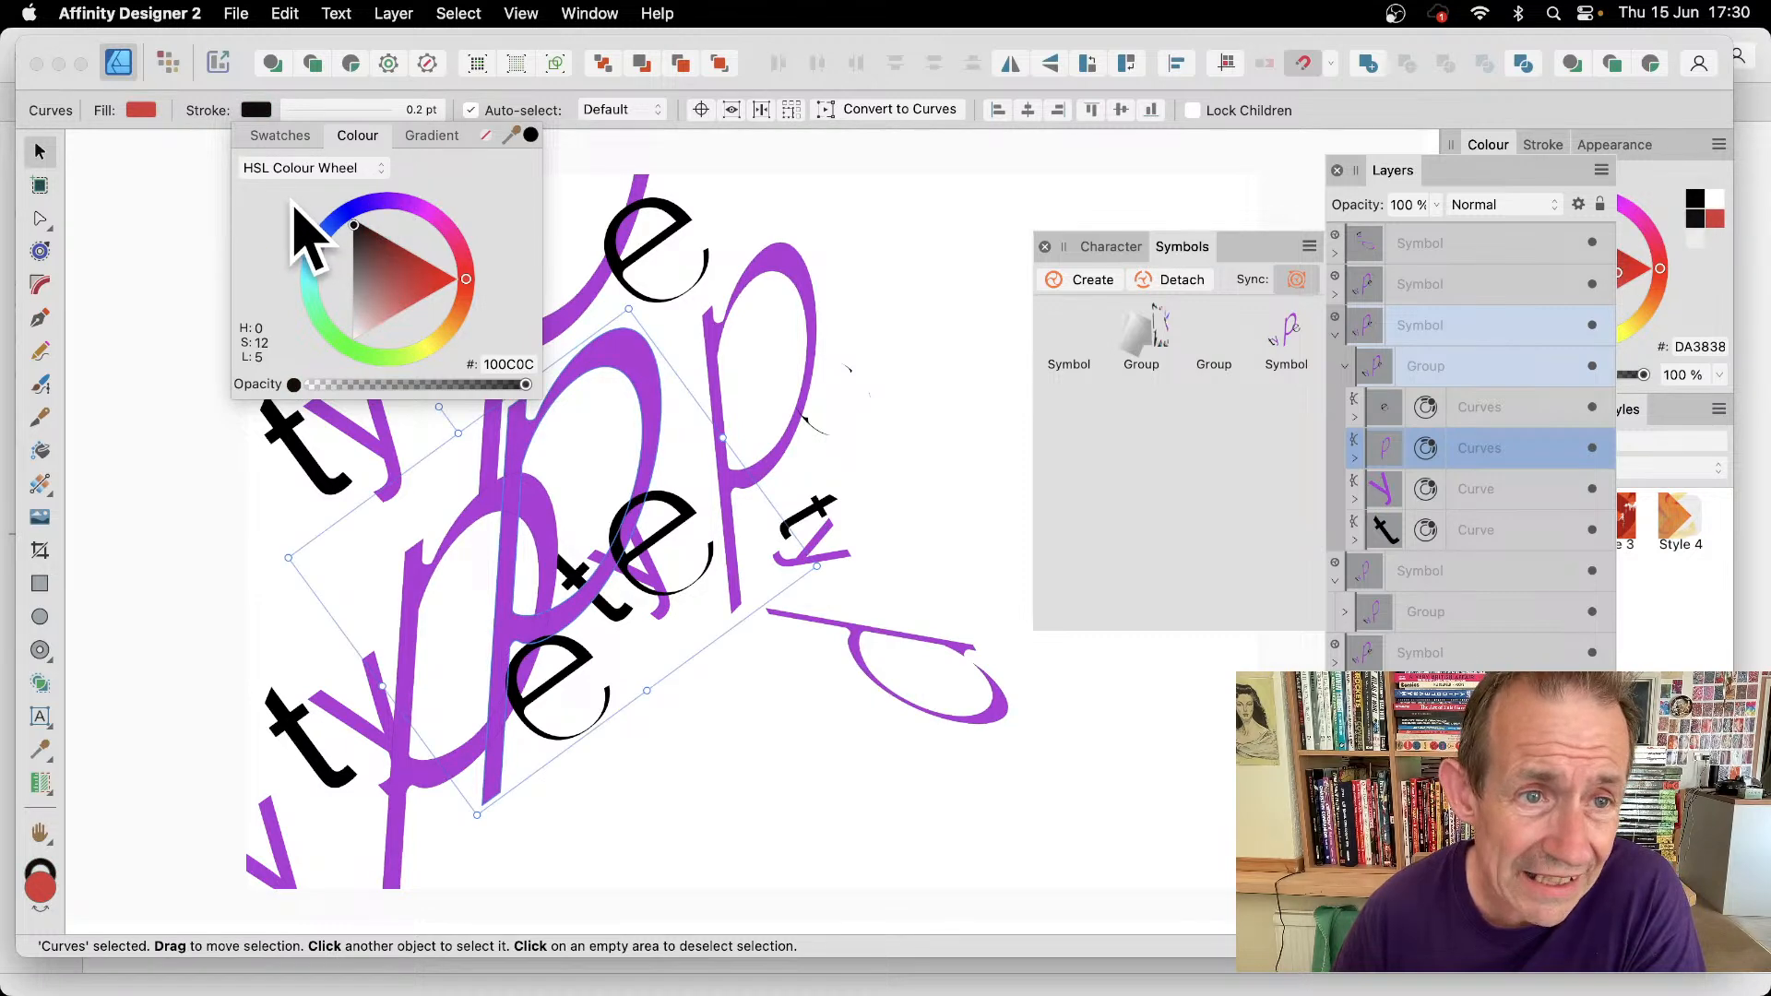
{"action": "left_click", "coordinate": [424, 109]}
{"action": "left_click", "coordinate": [282, 179]}
{"action": "left_click_drag", "start_coordinate": [281, 179], "coordinate": [328, 181]}
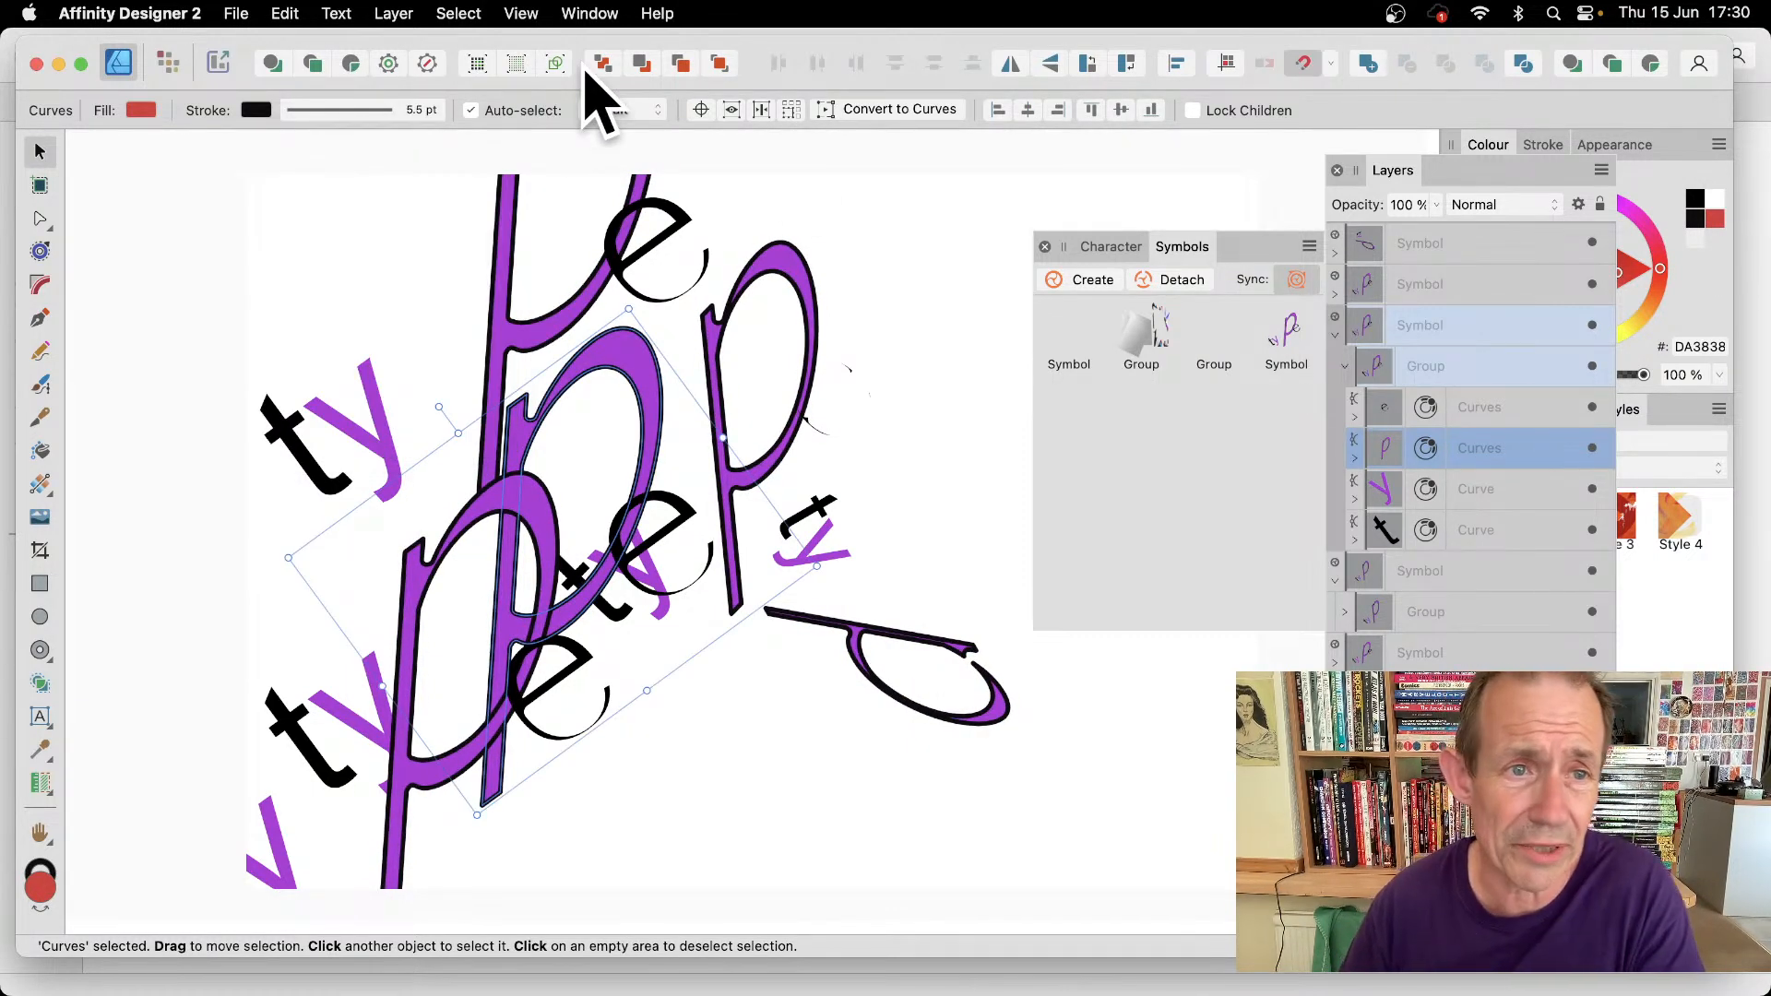
- Shape the "p" stroke's pressure profile to dip in the middle and switch the stroke to a dashed line style
{"action": "left_click", "coordinate": [369, 113]}
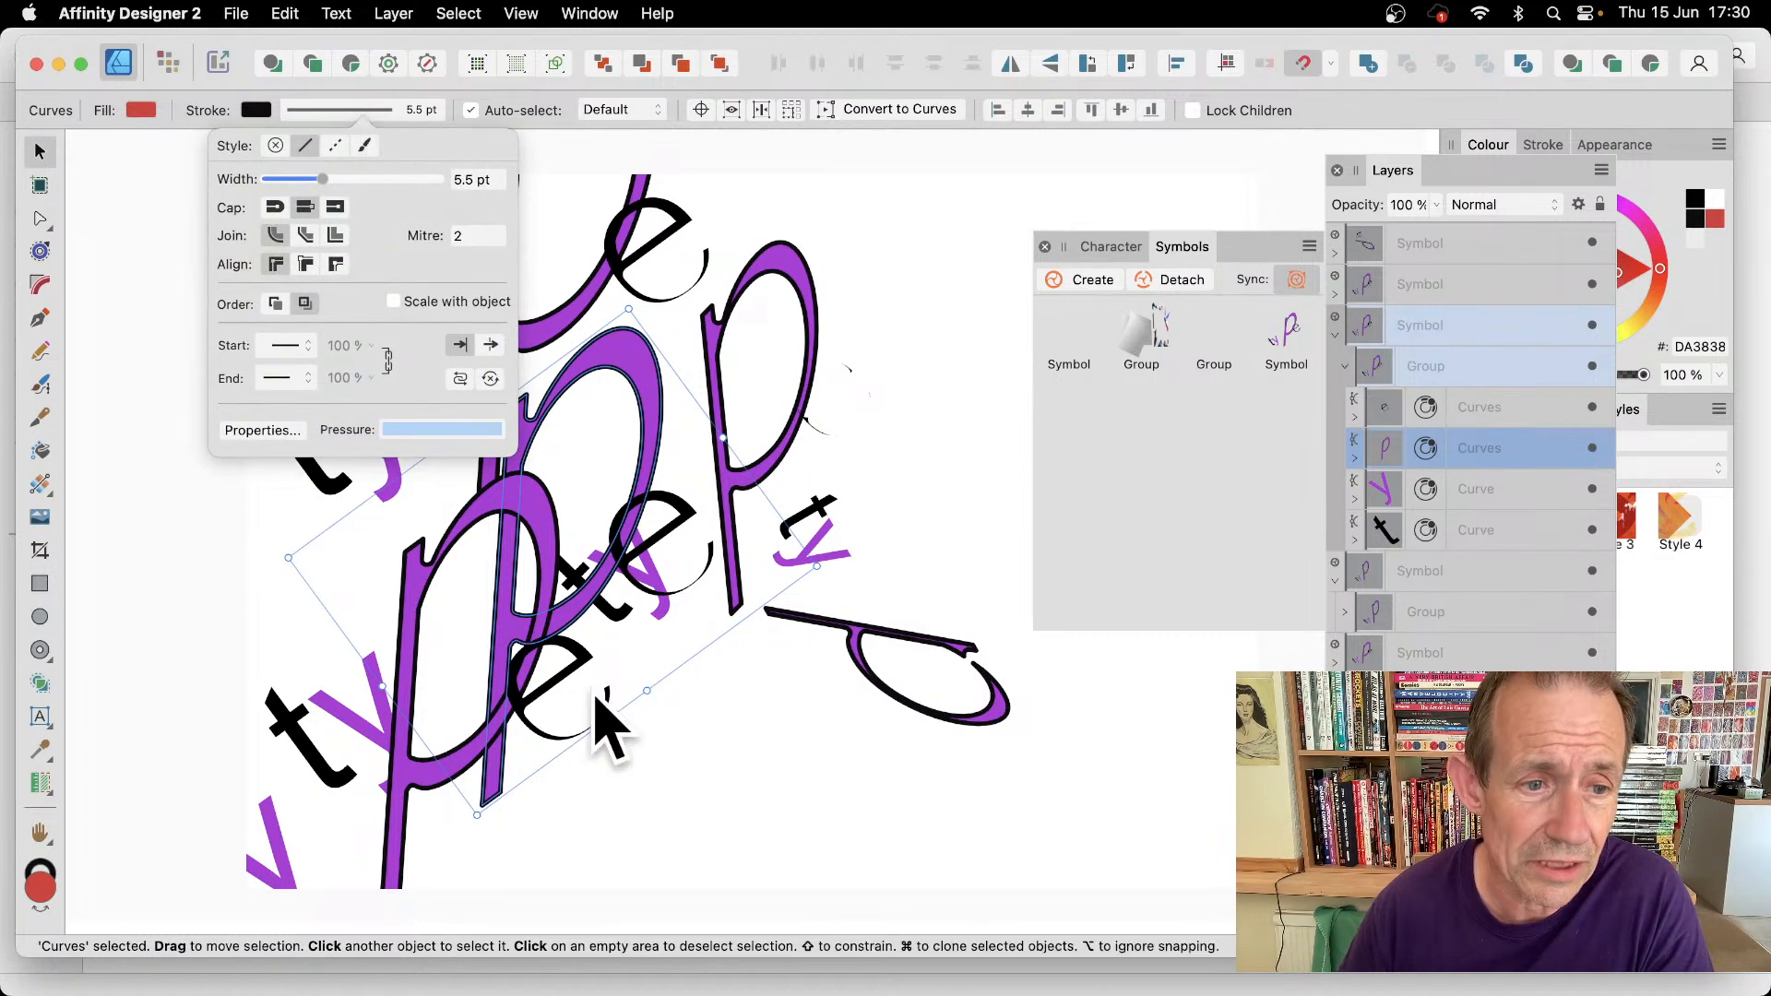
{"action": "left_click", "coordinate": [472, 428]}
{"action": "mouse_move", "coordinate": [510, 457]}
{"action": "left_mouse_down"}
{"action": "mouse_move", "coordinate": [501, 595]}
{"action": "mouse_move", "coordinate": [507, 466]}
{"action": "mouse_move", "coordinate": [507, 574]}
{"action": "left_mouse_up"}
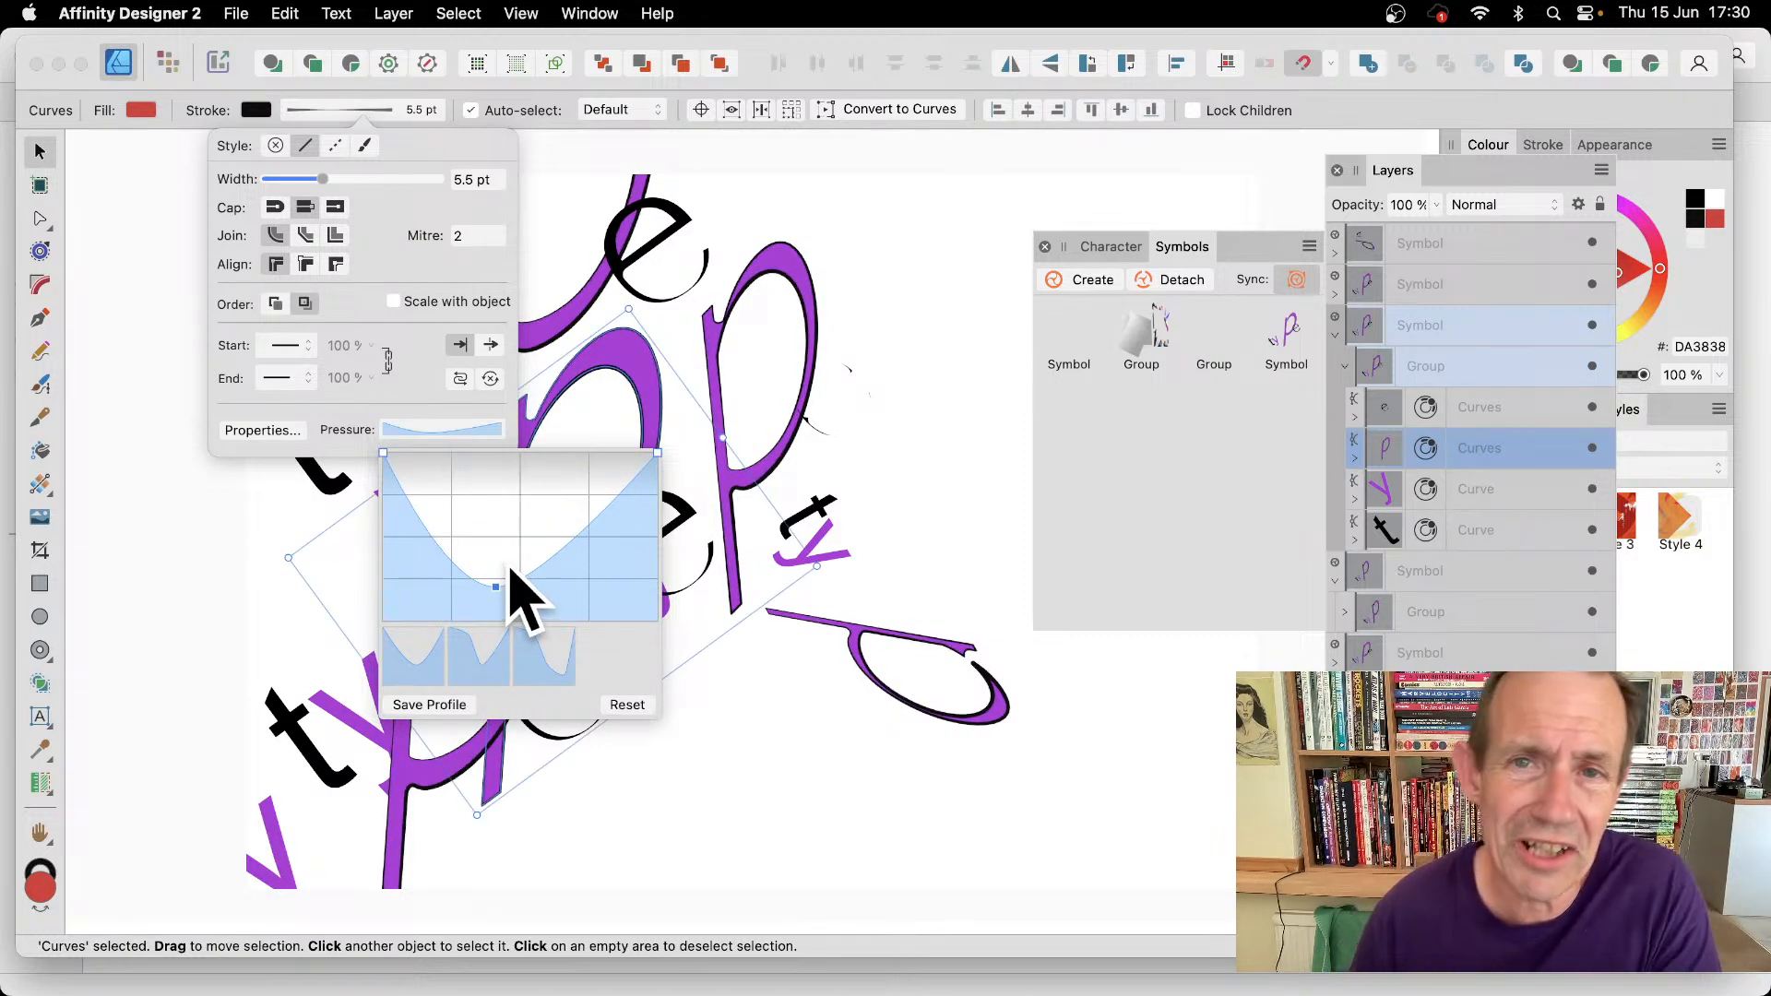
{"action": "left_click", "coordinate": [969, 74]}
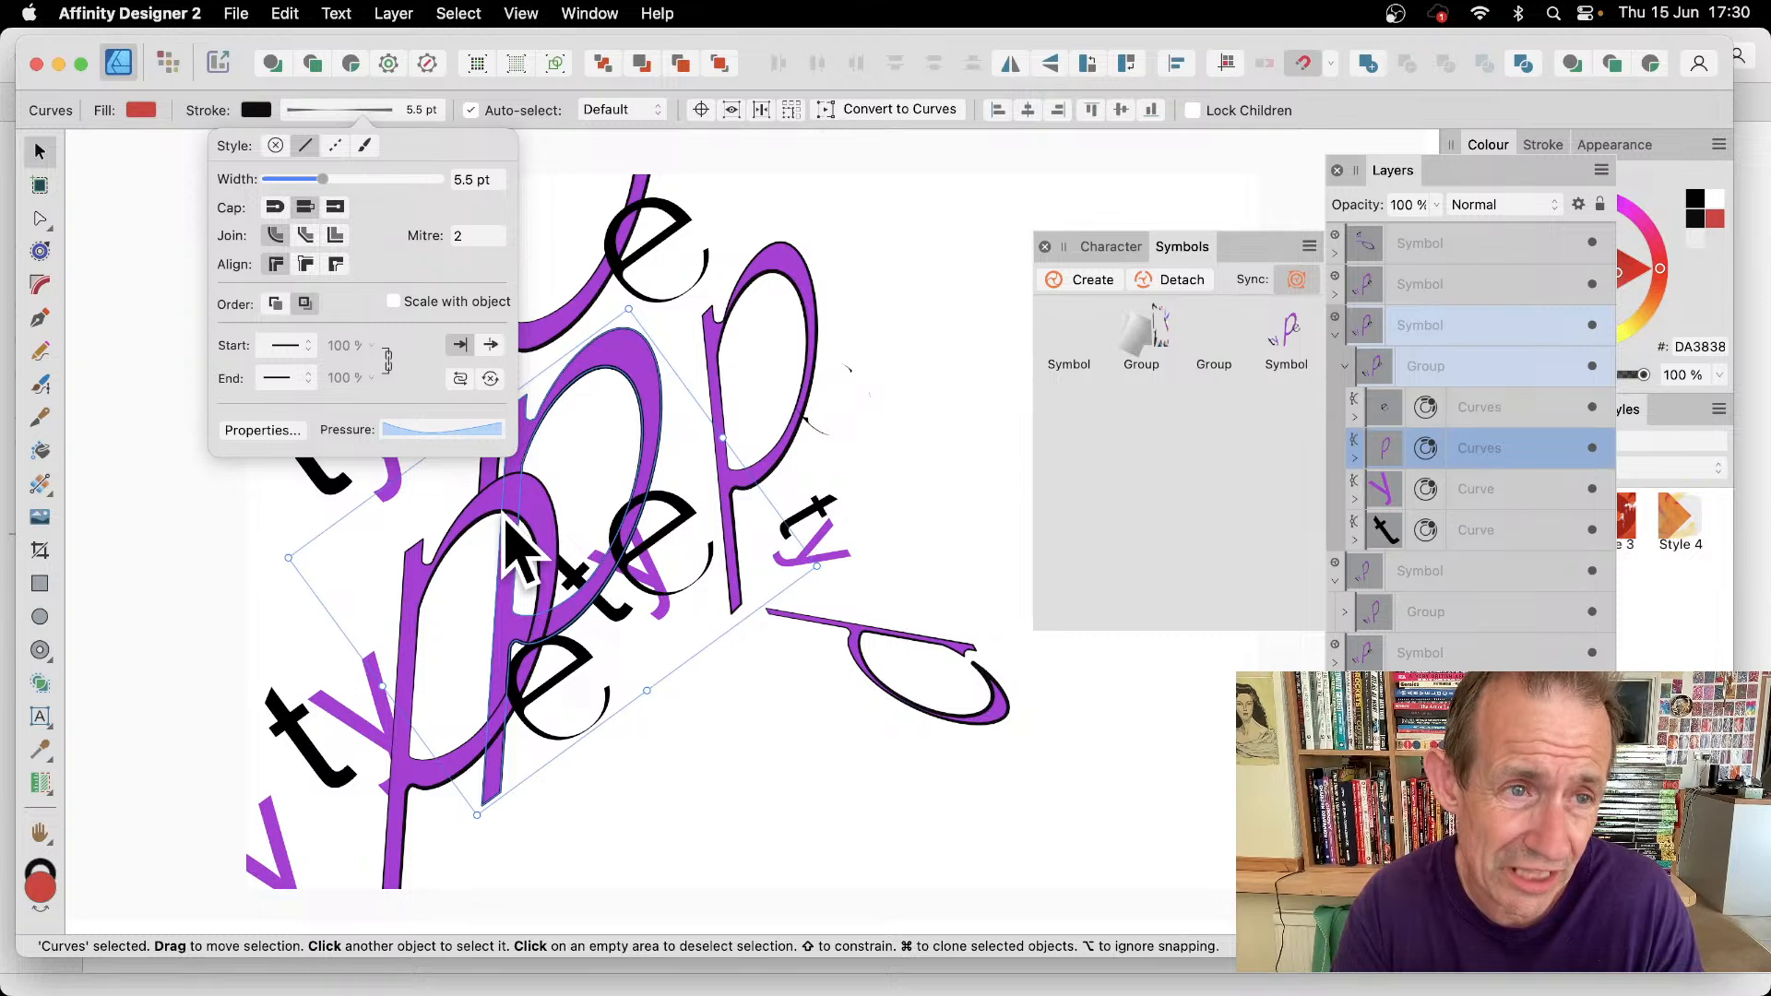
{"action": "left_click", "coordinate": [336, 145]}
{"action": "mouse_move", "coordinate": [254, 444]}
{"action": "left_mouse_down"}
{"action": "mouse_move", "coordinate": [306, 444]}
{"action": "mouse_move", "coordinate": [241, 444]}
{"action": "left_mouse_up"}
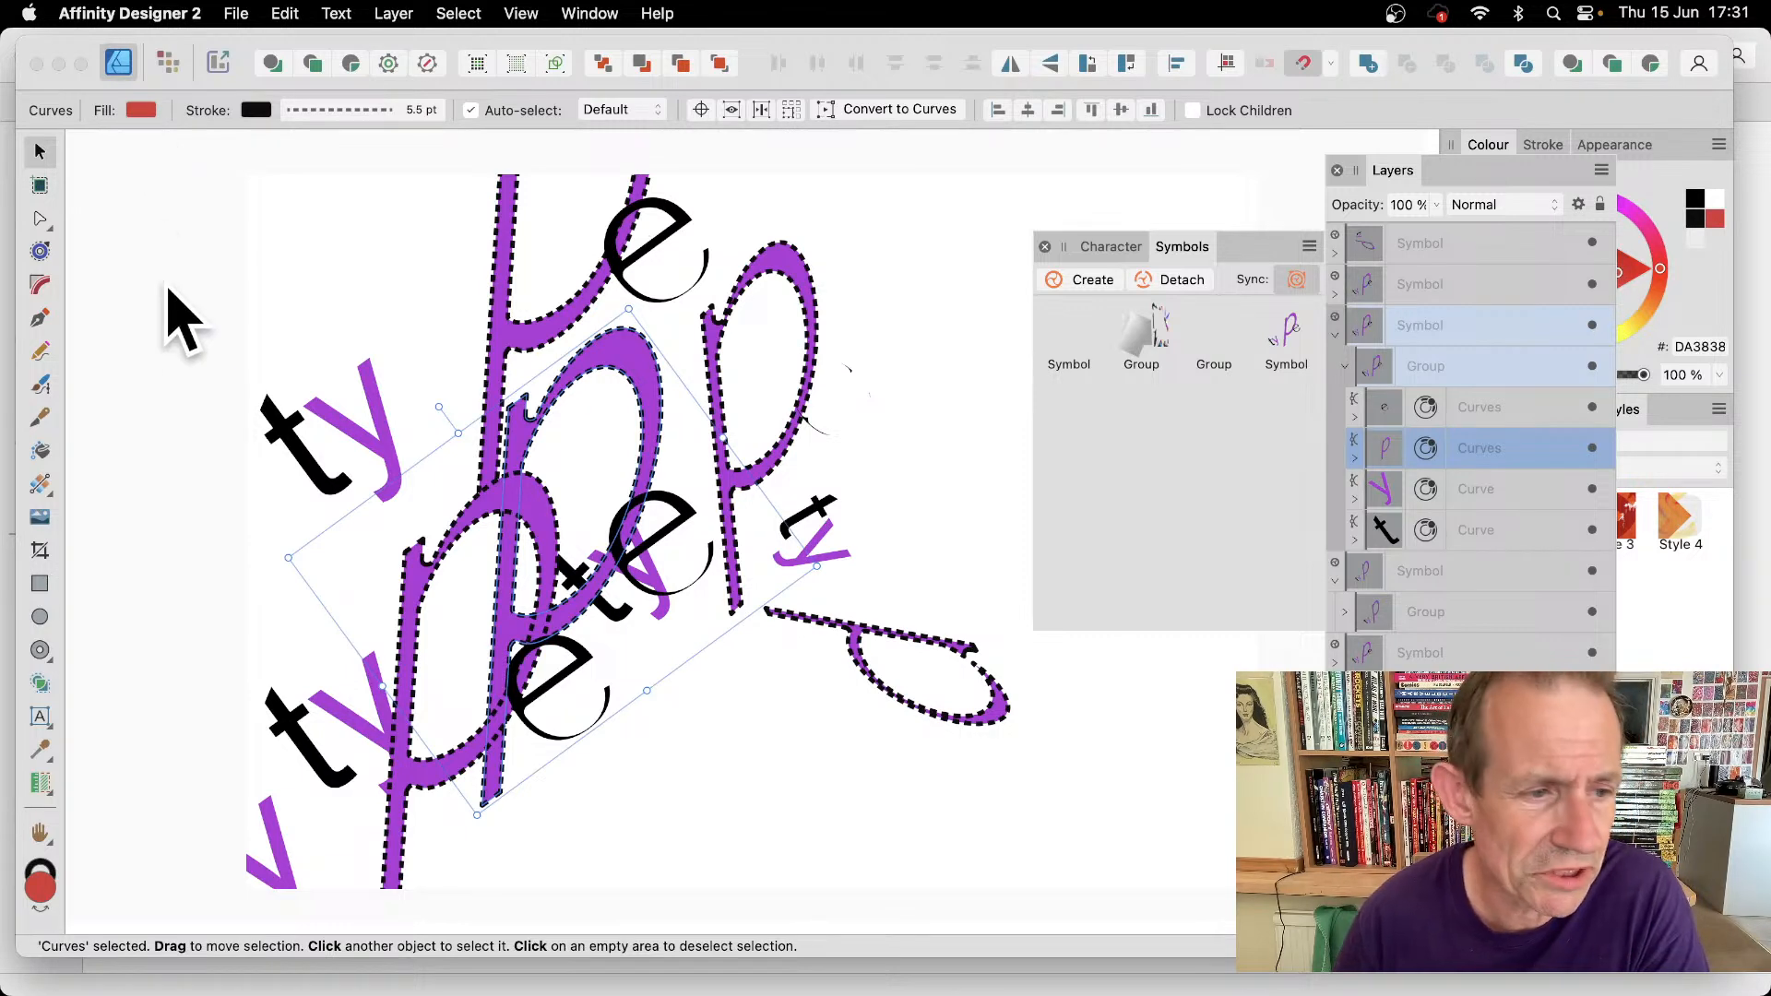
- Set the hue shift of the HSL adjustment nested inside the "p" curves to -2.1°
{"action": "left_click", "coordinate": [42, 485]}
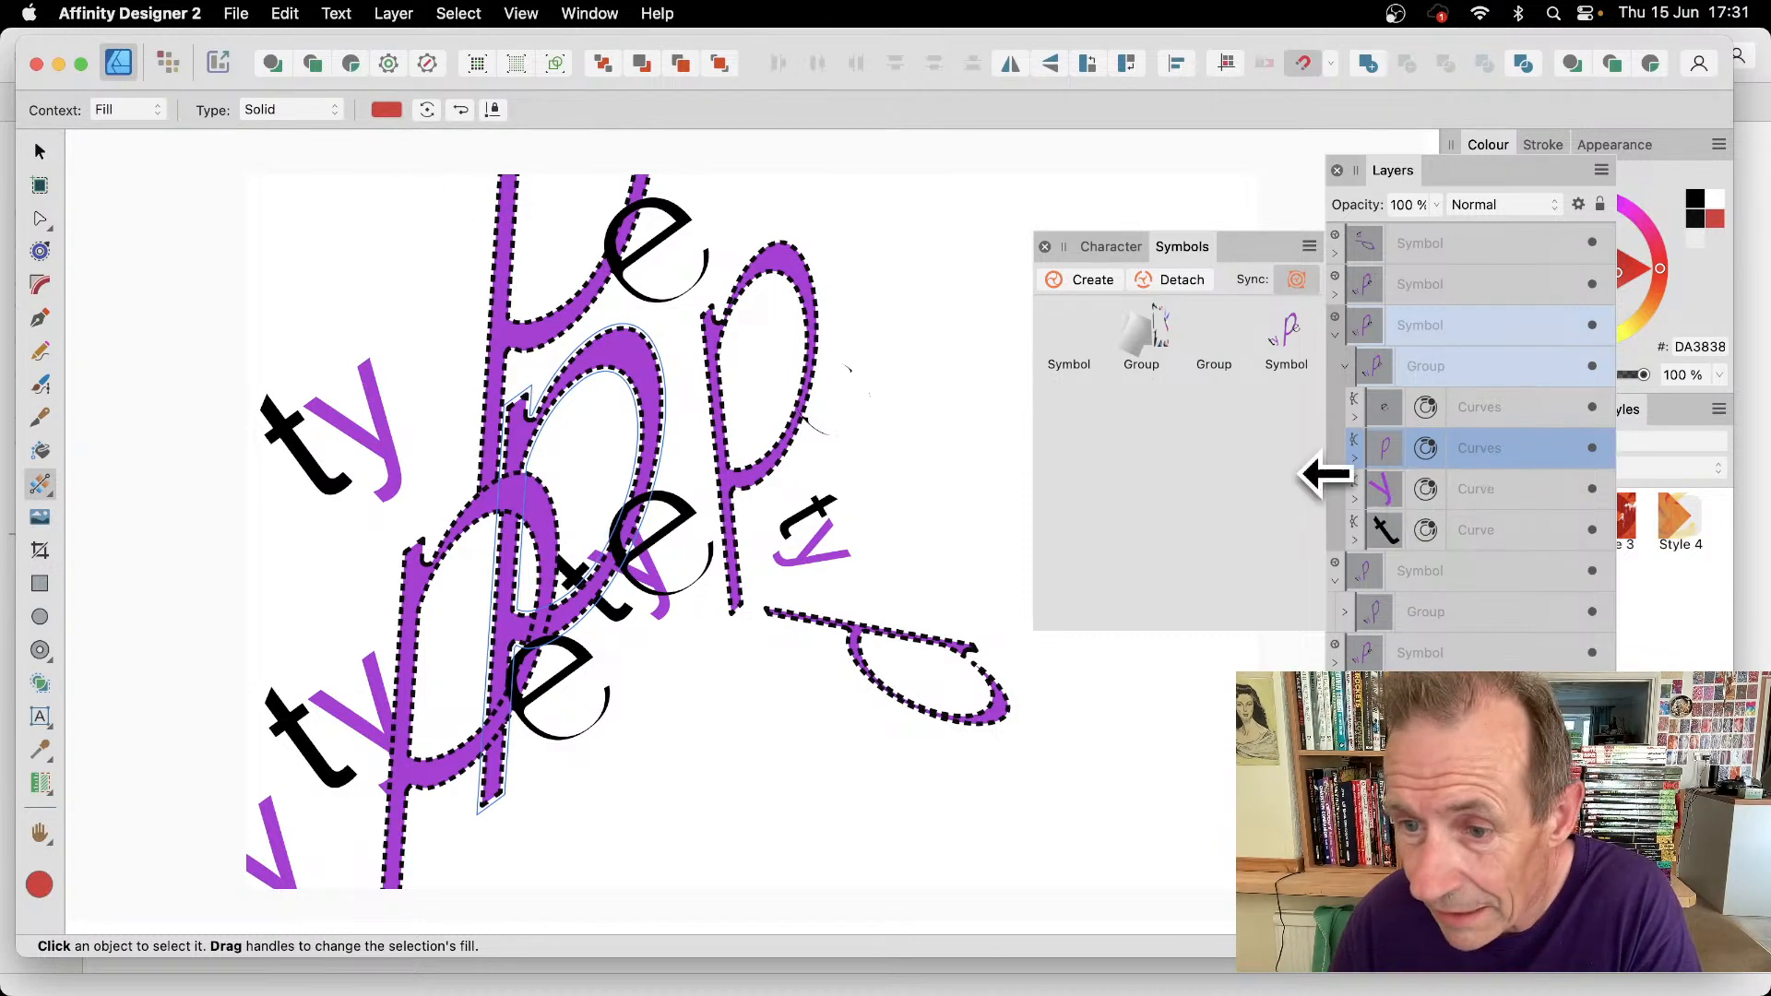
{"action": "left_click", "coordinate": [1354, 460]}
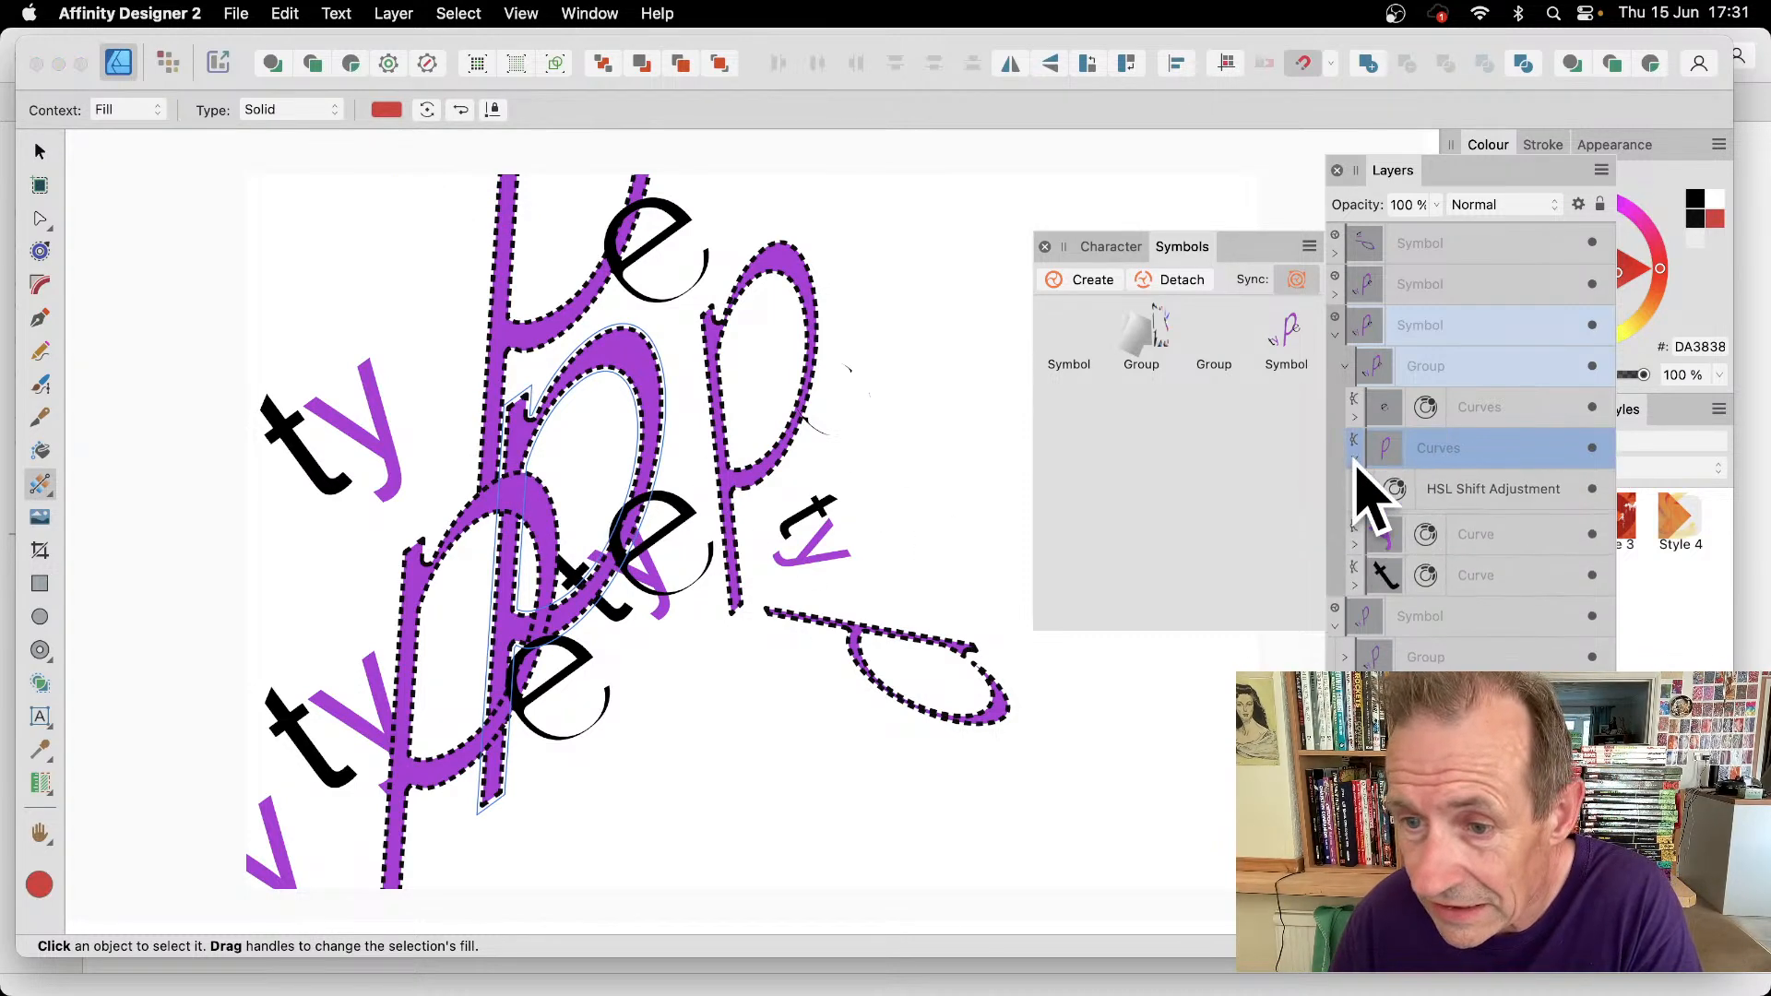
{"action": "left_click", "coordinate": [1485, 497]}
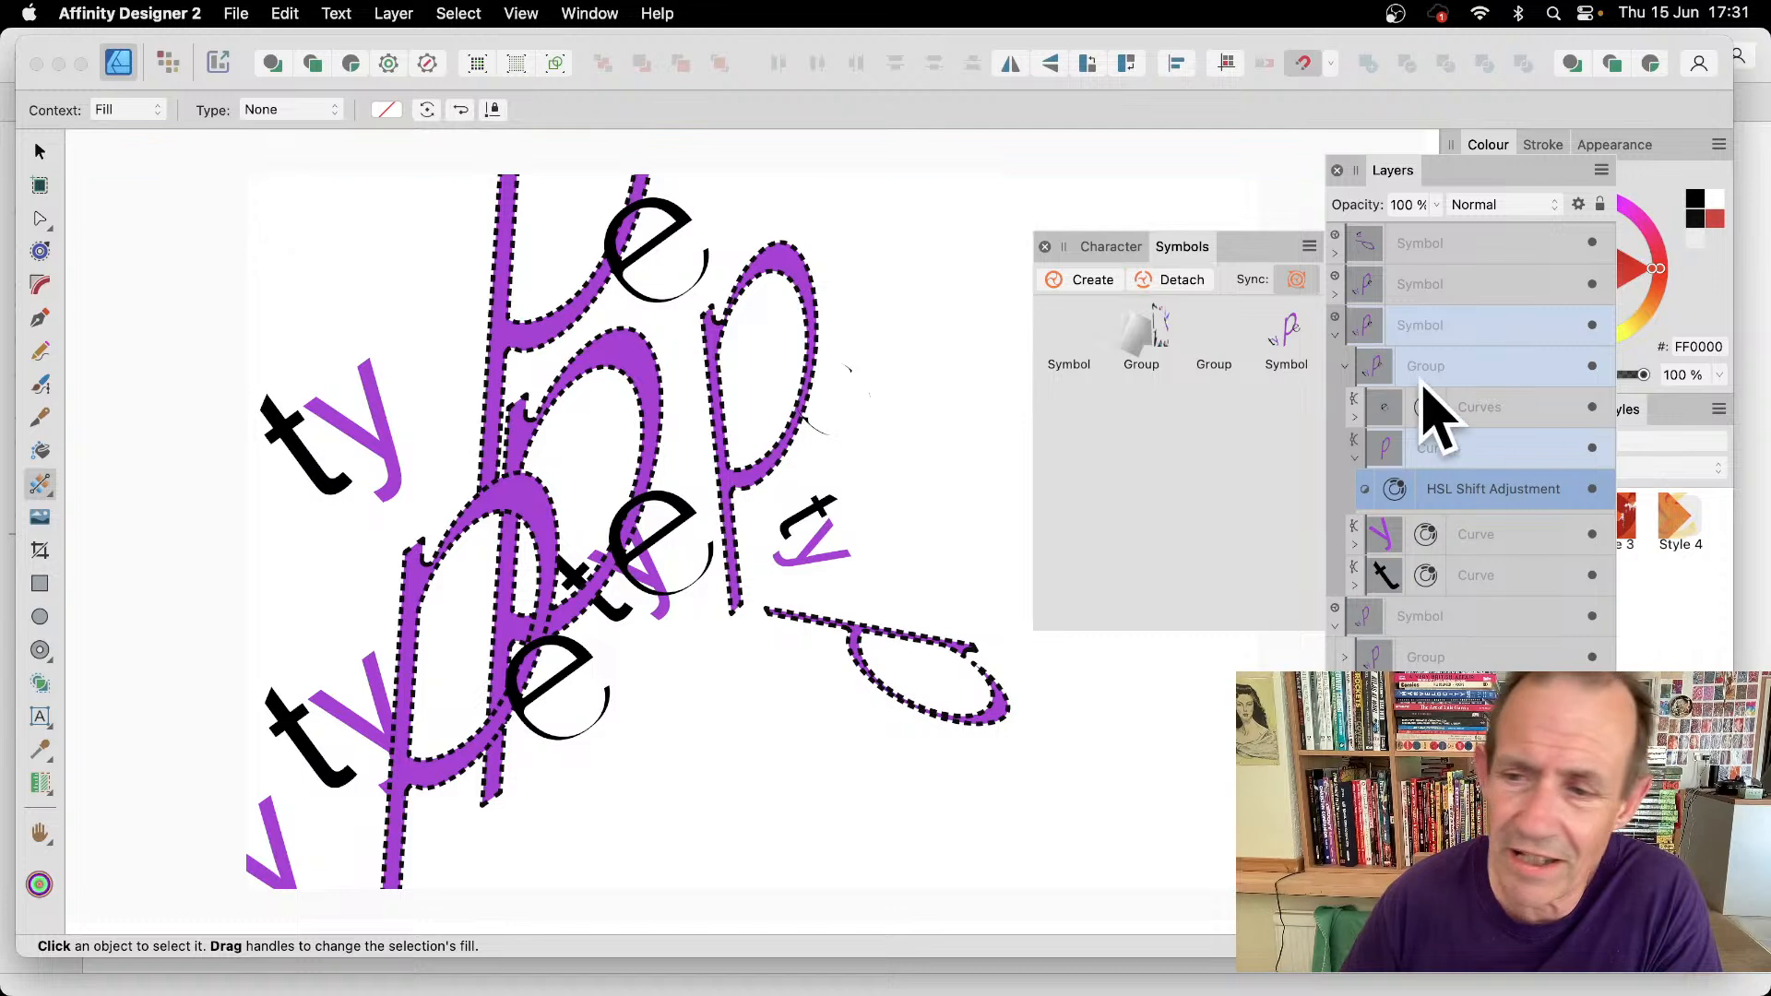
{"action": "double_click", "coordinate": [1396, 490]}
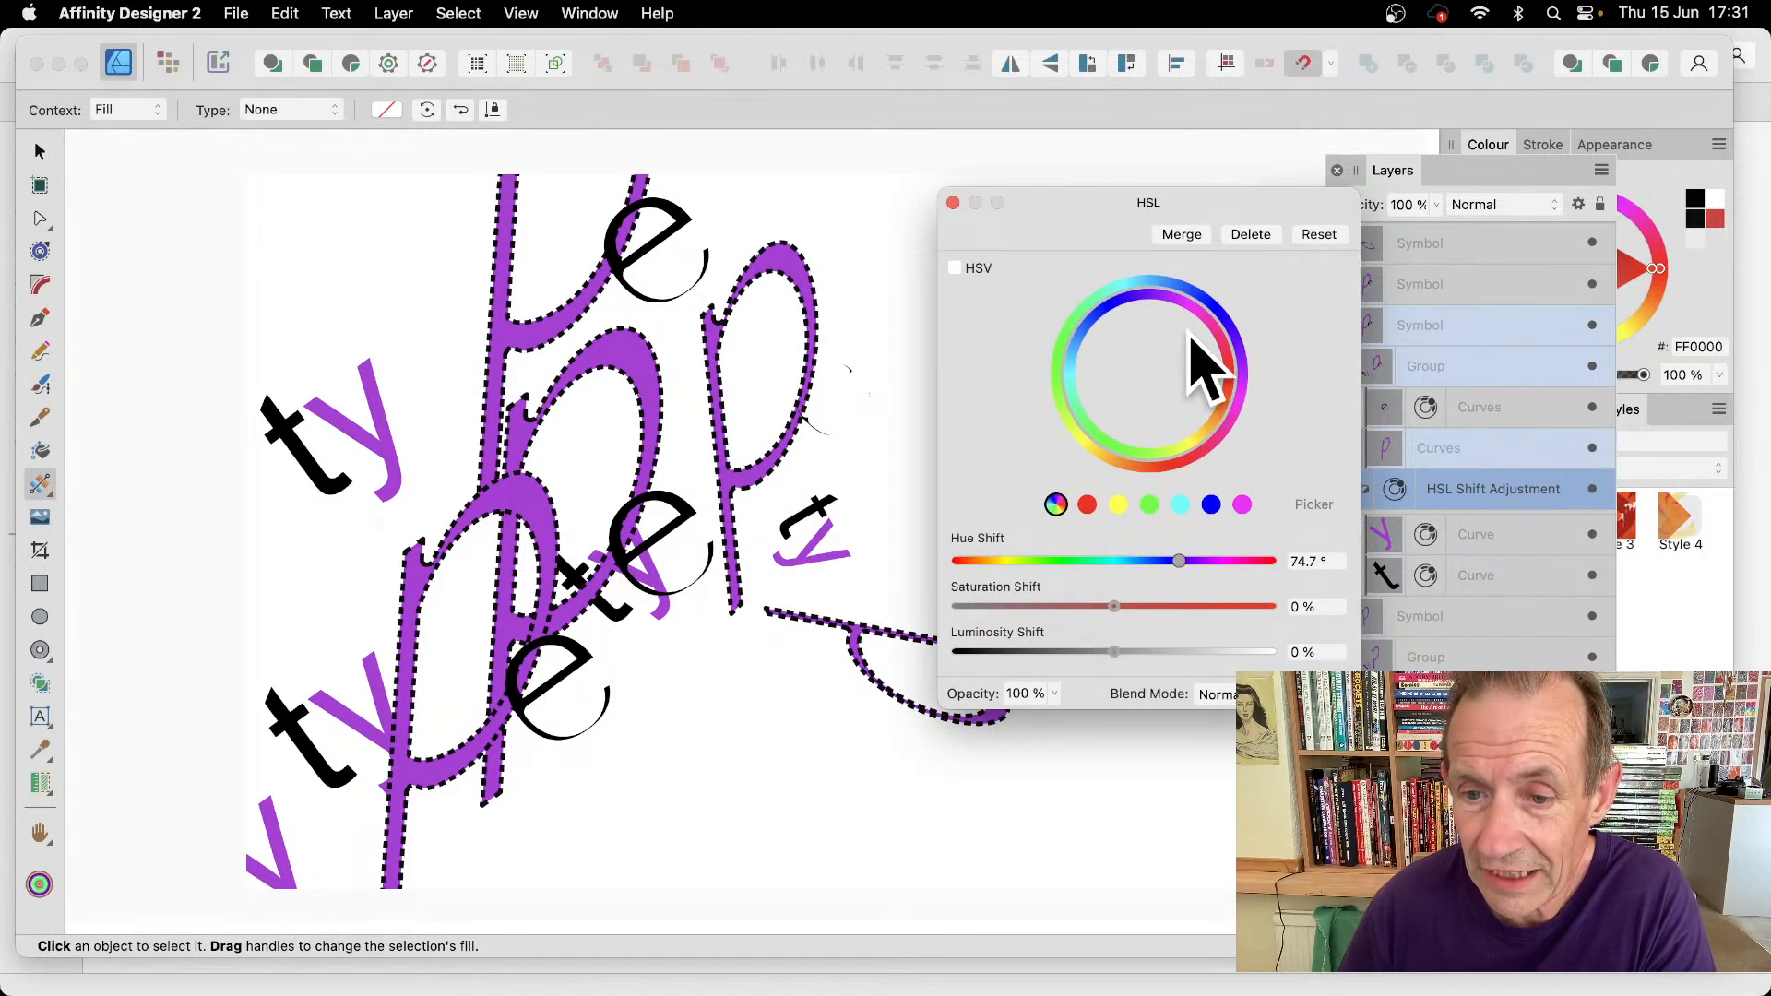
{"action": "left_click", "coordinate": [1057, 563]}
{"action": "left_click_drag", "start_coordinate": [1059, 571], "coordinate": [1112, 570]}
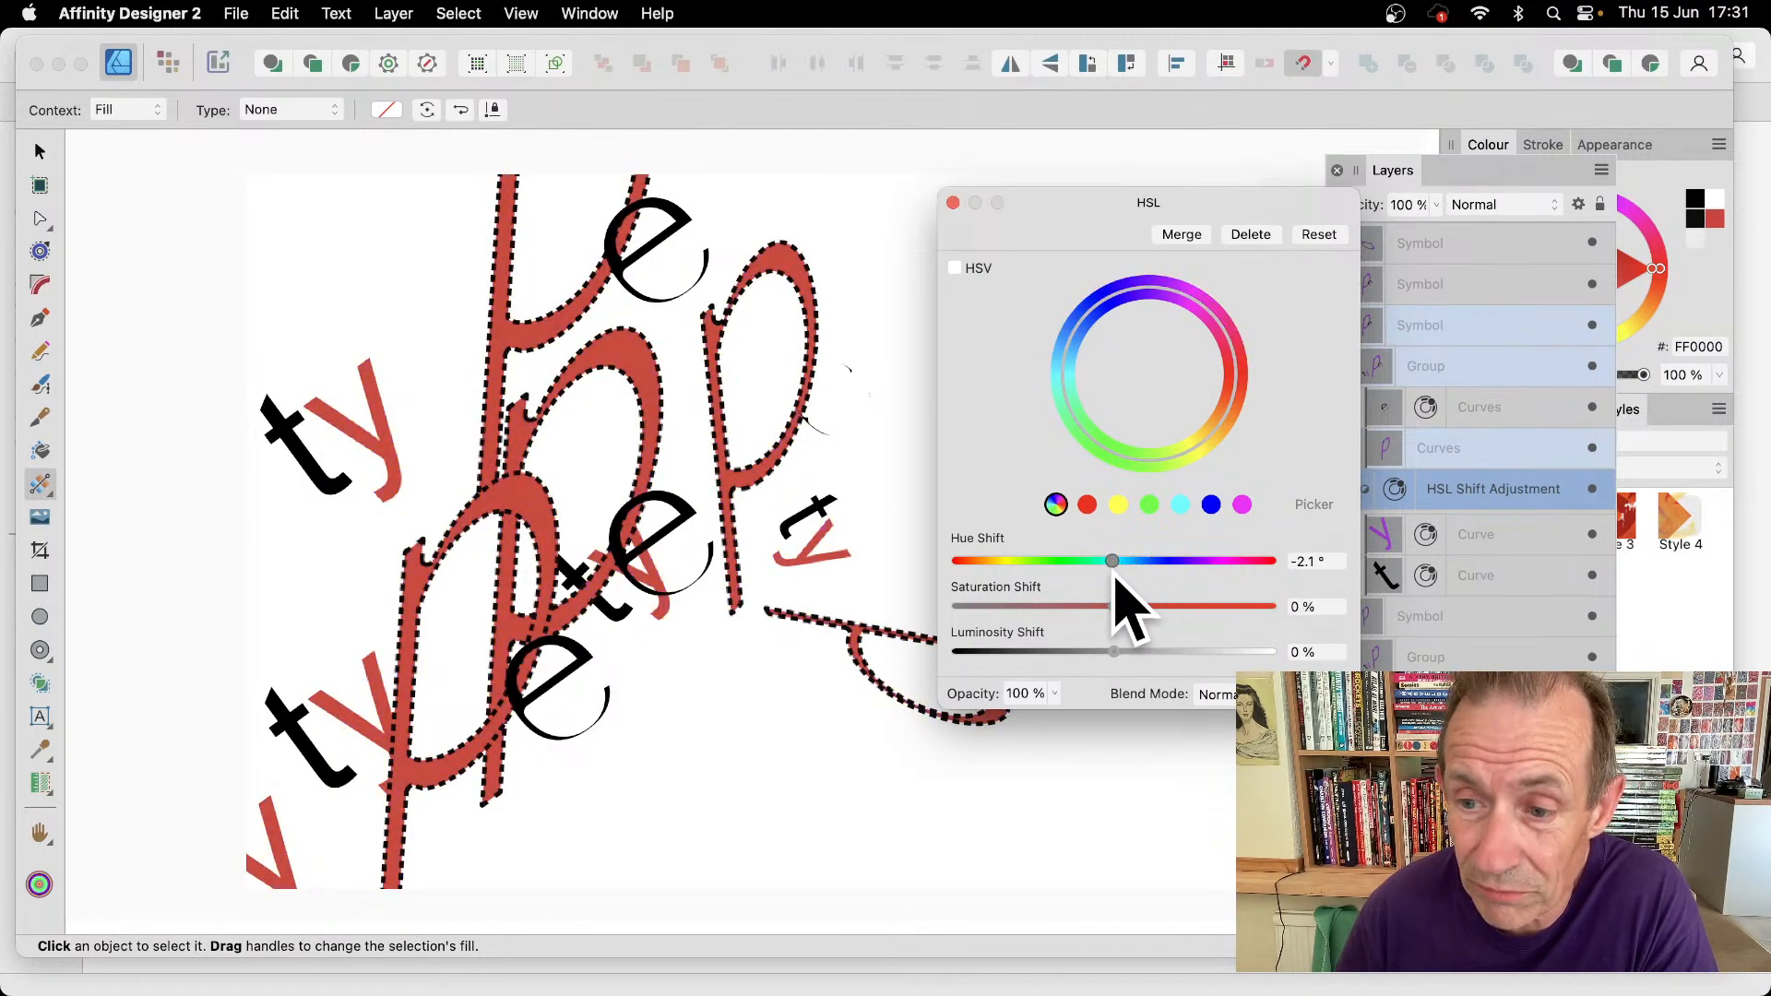
{"action": "left_click", "coordinate": [953, 203]}
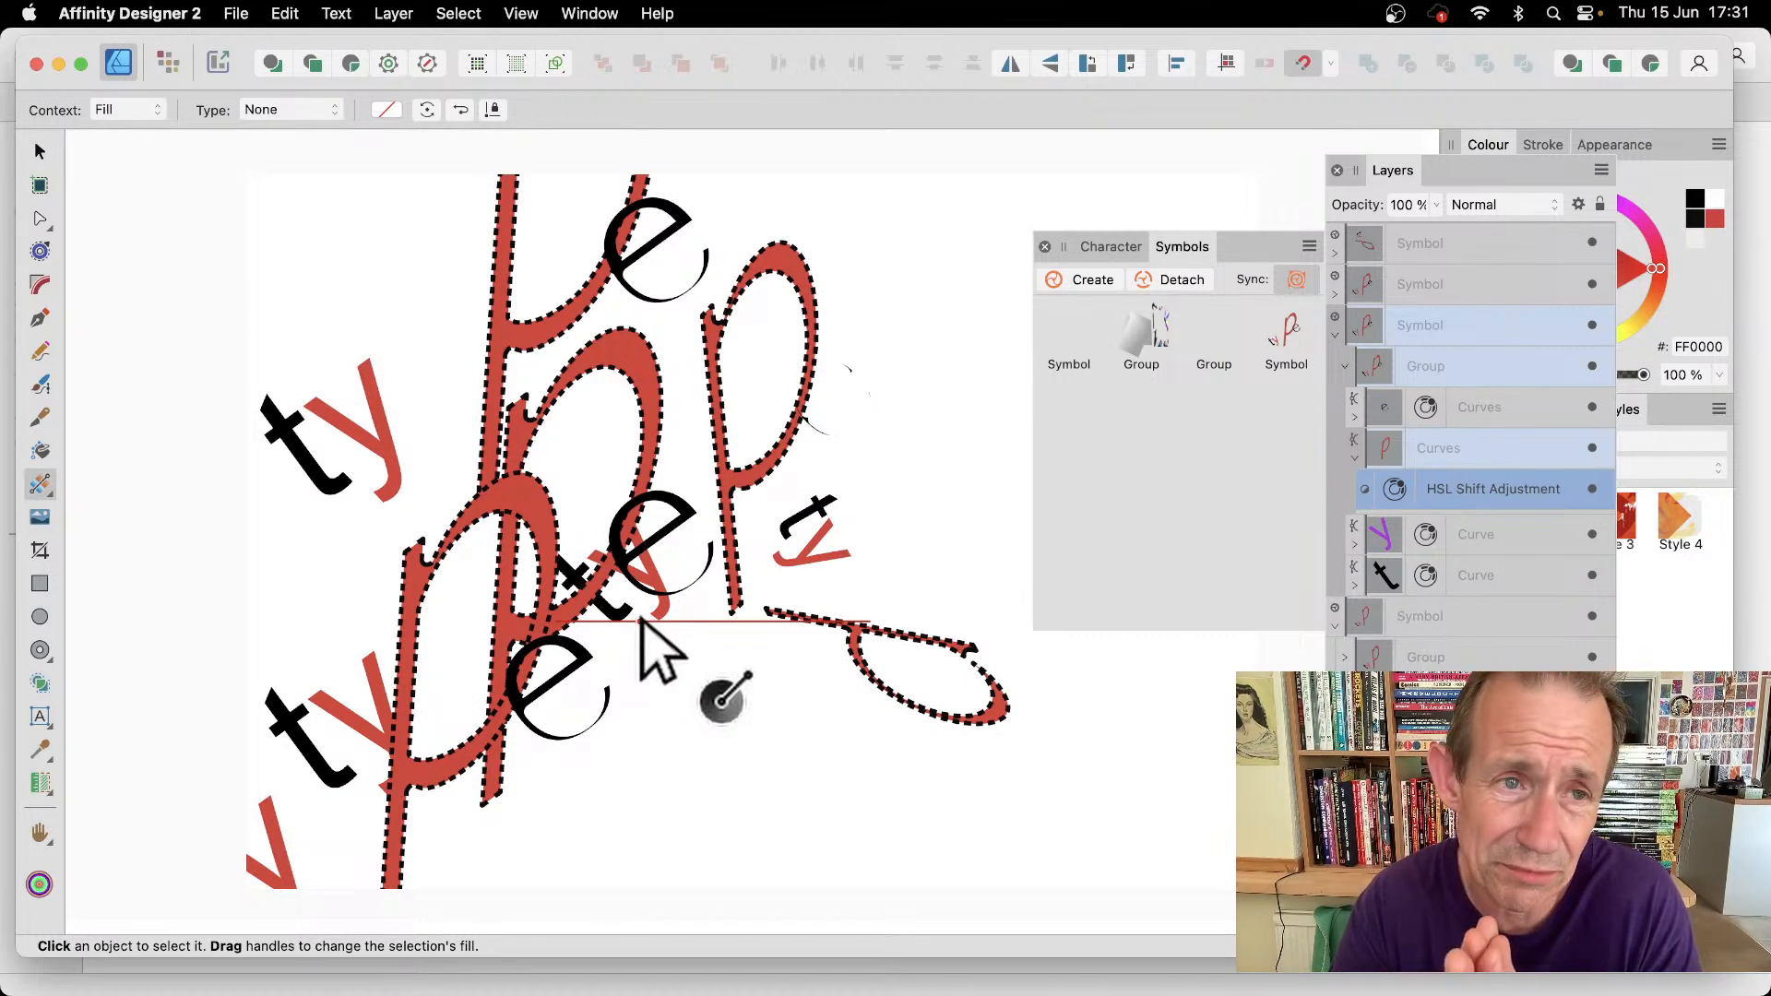
- Send the document to Affinity Photo and expand the first symbol down to the adjustment nested in its "p" curves
{"action": "left_click", "coordinate": [237, 13]}
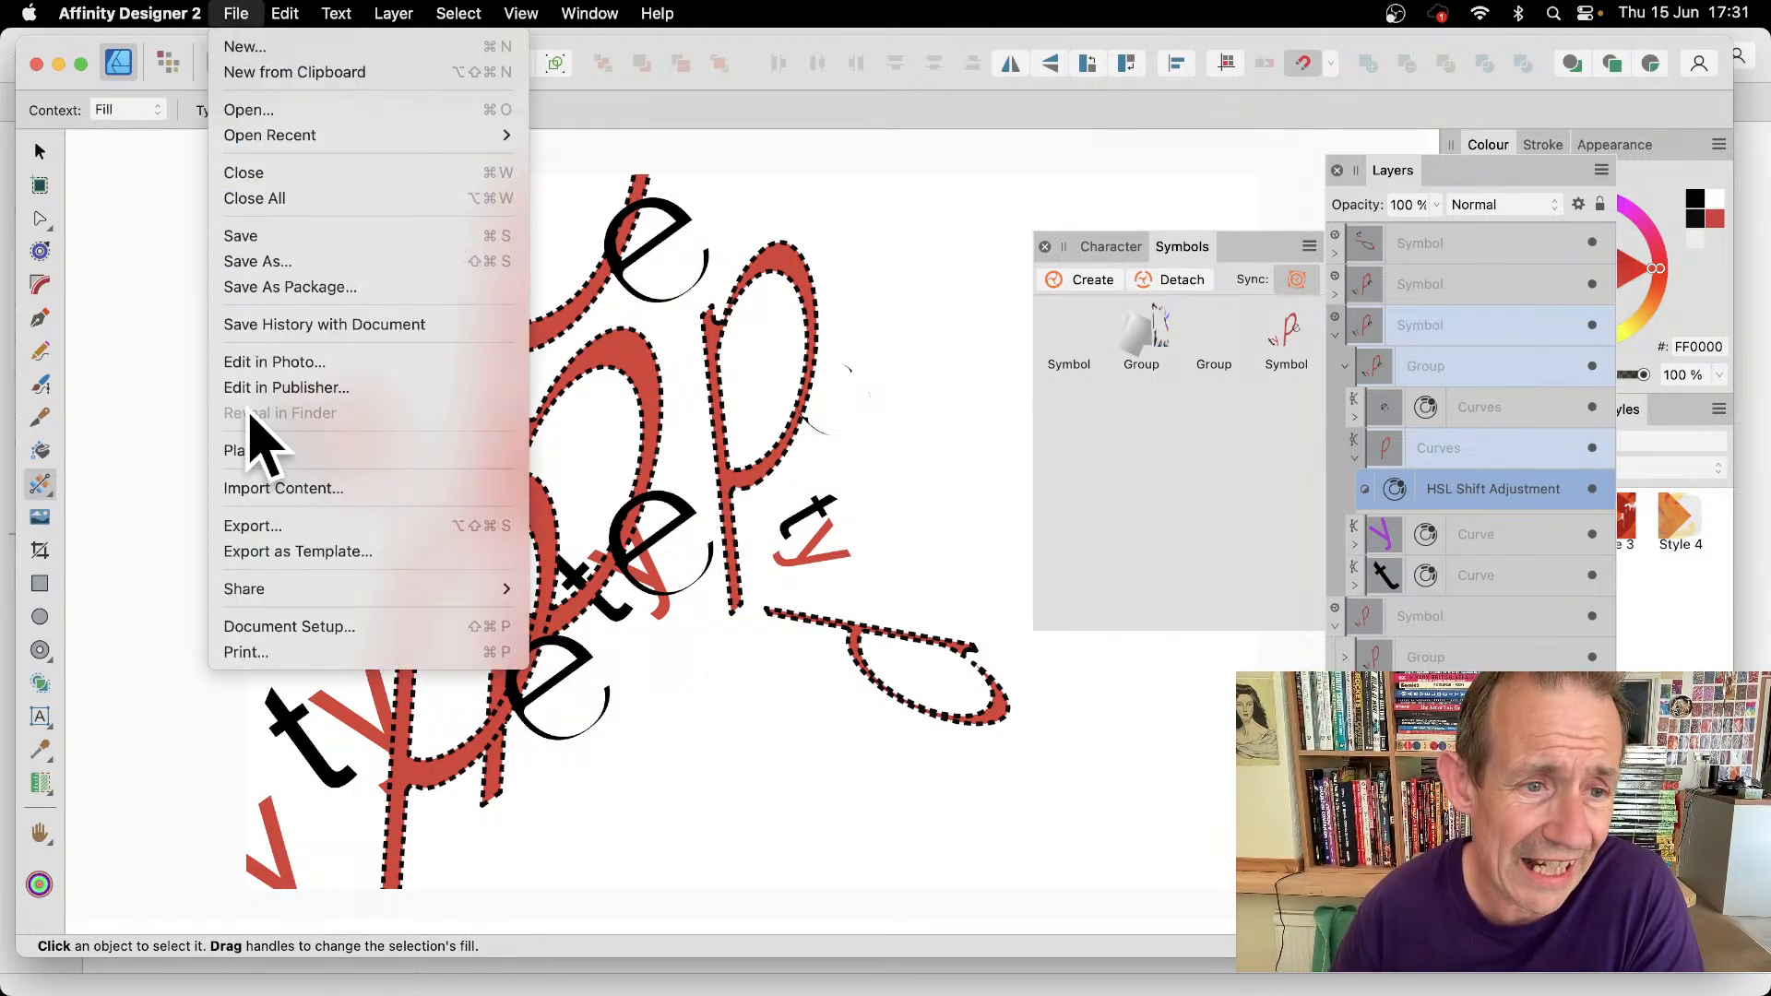
{"action": "left_click", "coordinate": [279, 371]}
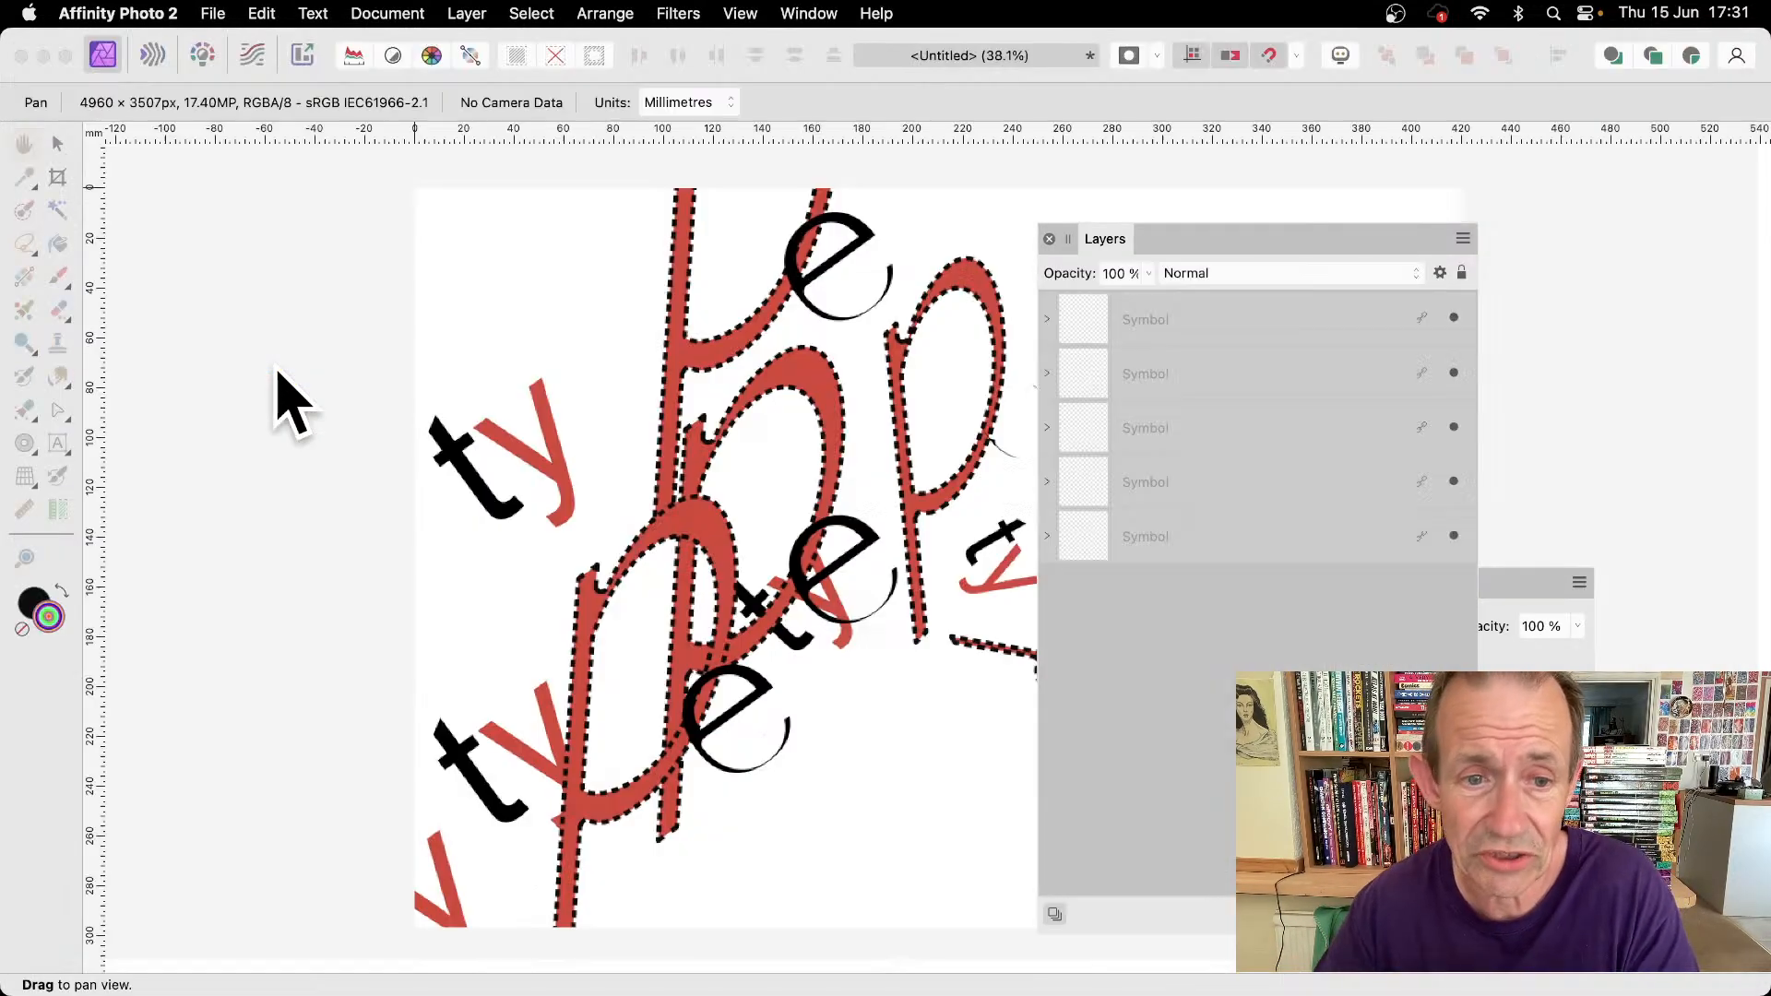
{"action": "left_click", "coordinate": [1049, 320]}
{"action": "left_click", "coordinate": [1057, 372]}
{"action": "left_click", "coordinate": [1250, 480]}
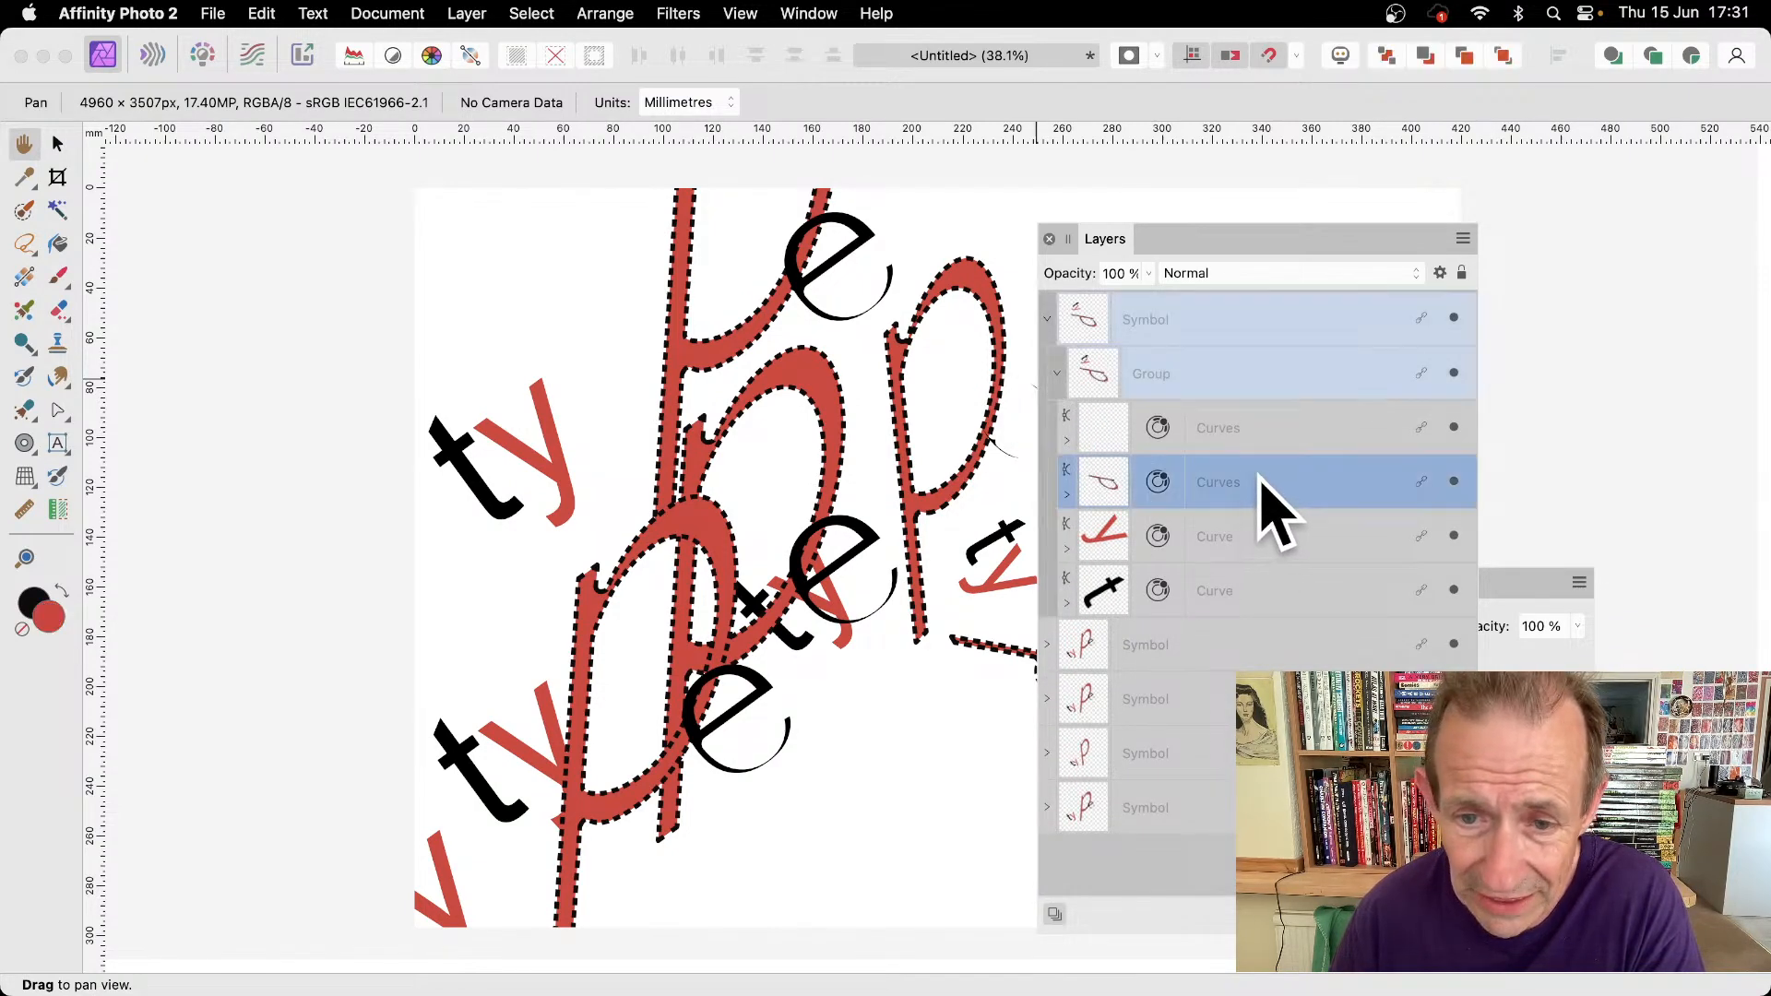
{"action": "left_click", "coordinate": [1068, 494]}
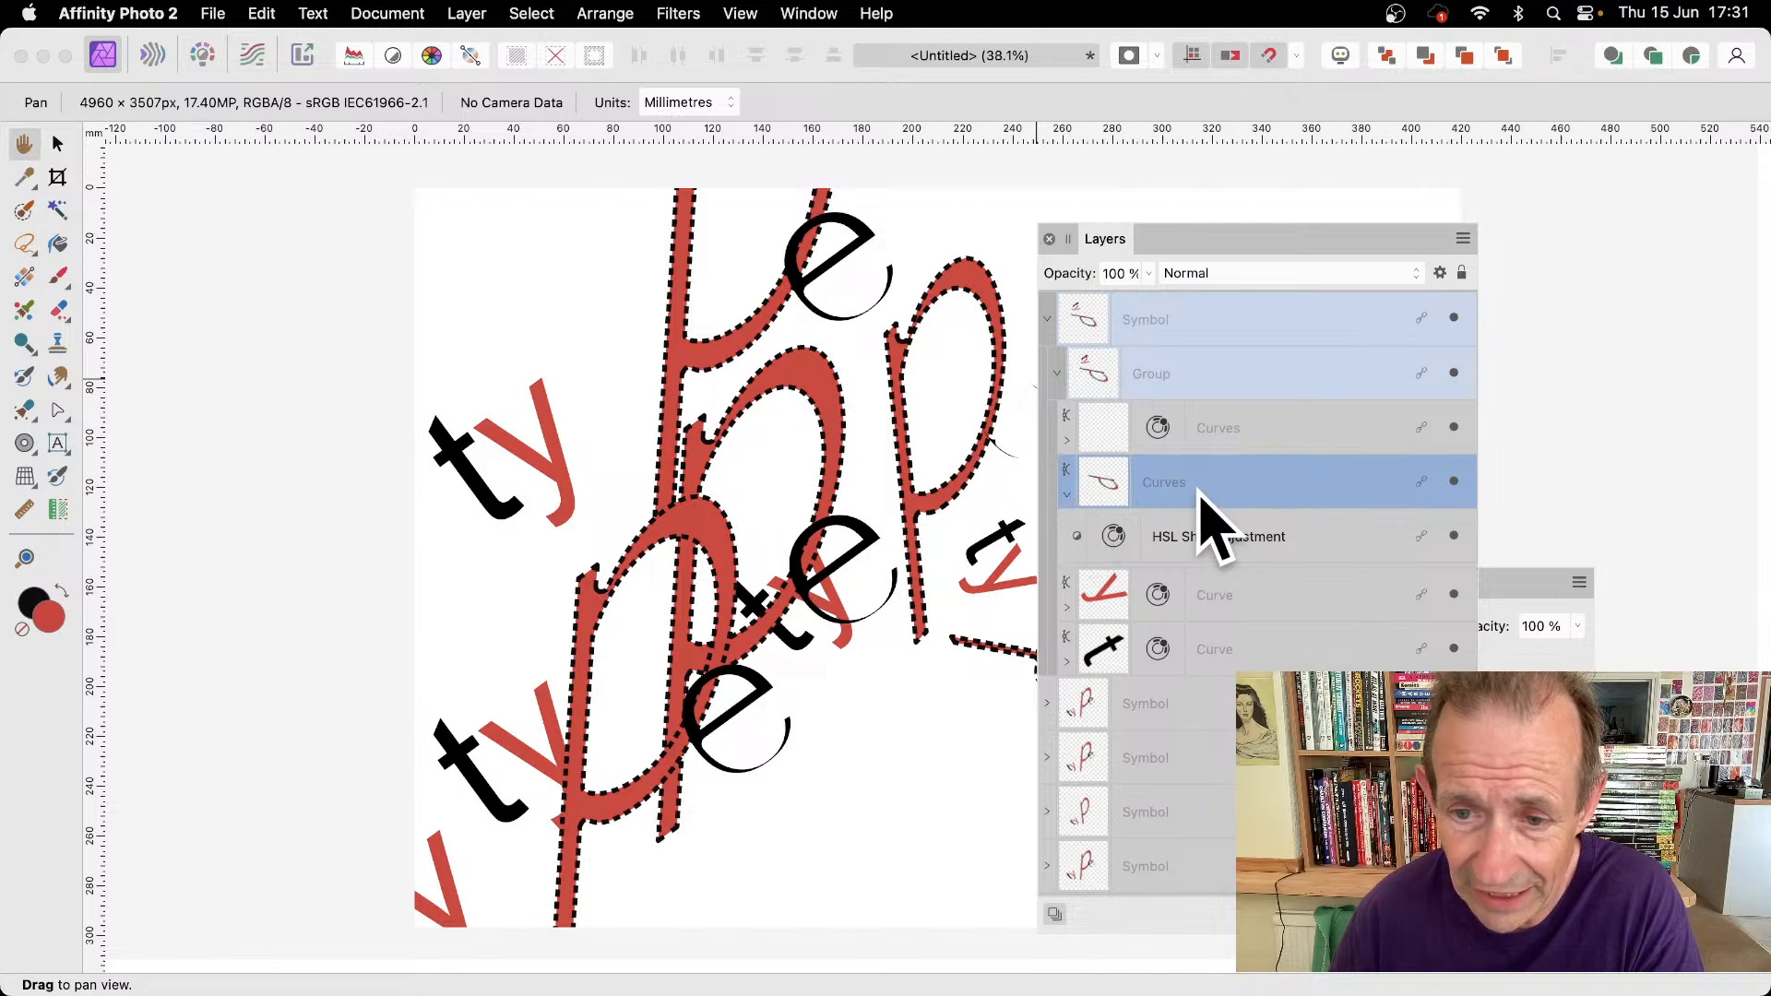
- Enlarge and rotate the first symbol's "p" curves with the Move tool, keeping the layer list clear of the artwork
{"action": "left_click", "coordinate": [57, 145]}
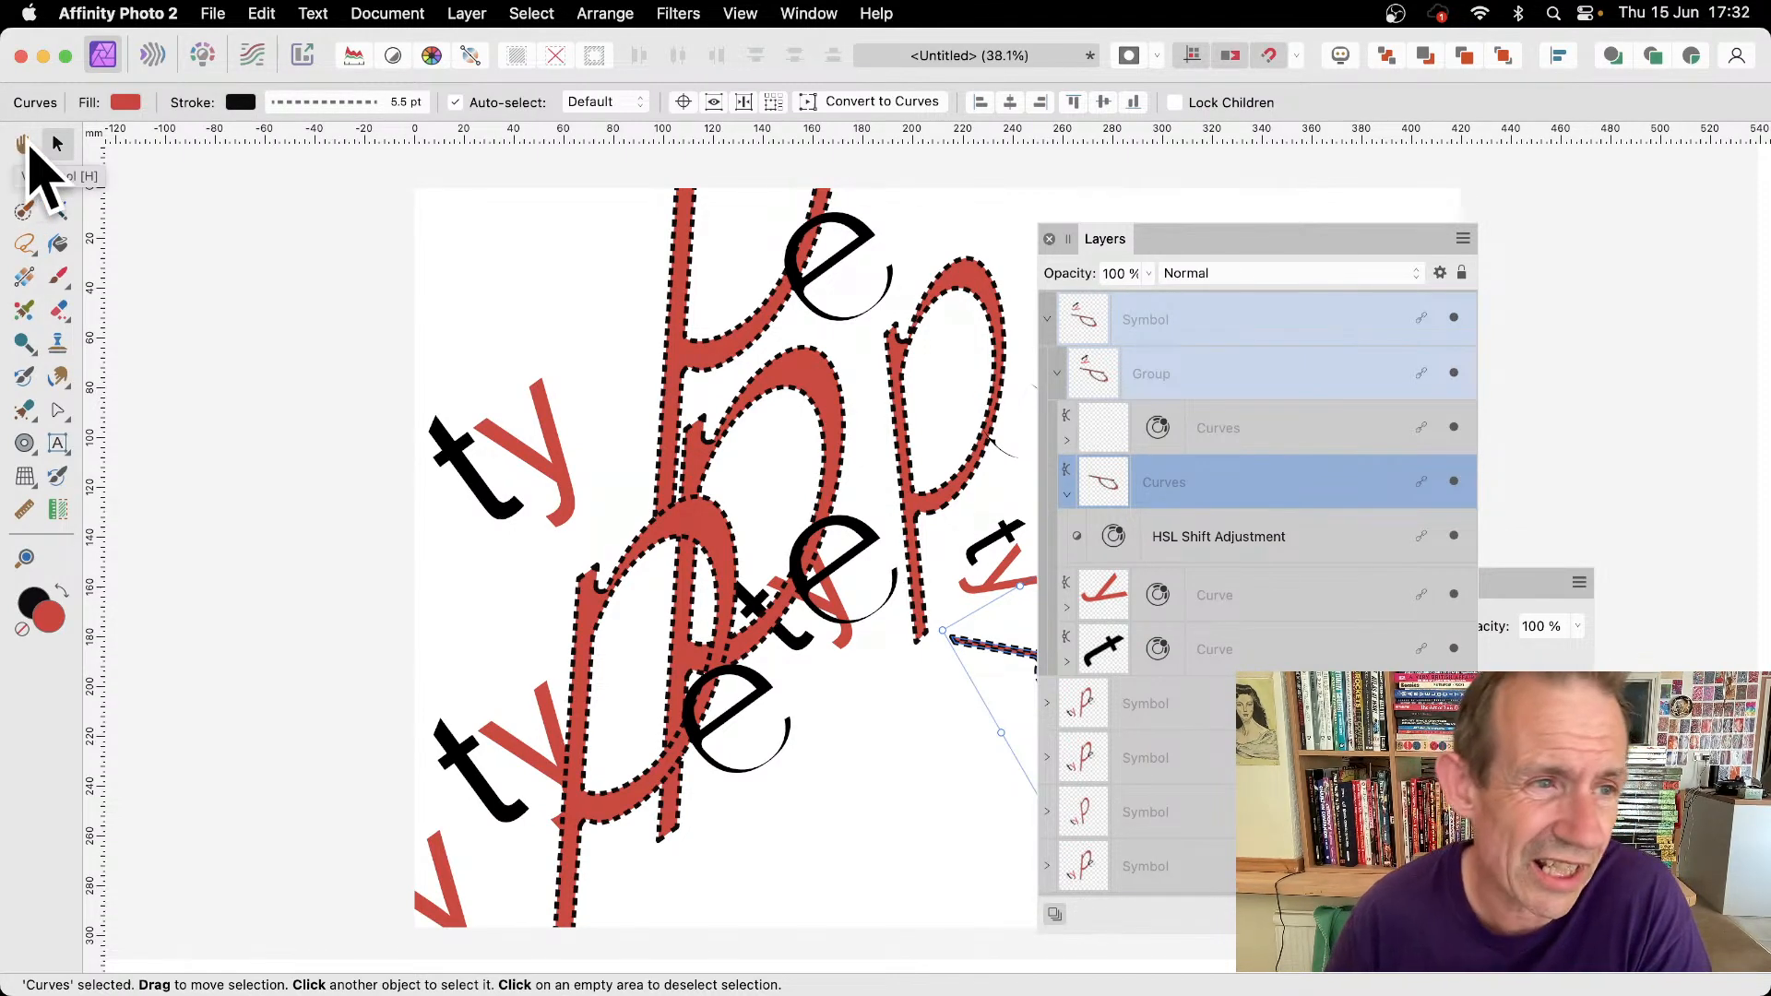
{"action": "left_click_drag", "start_coordinate": [1213, 241], "coordinate": [1474, 222]}
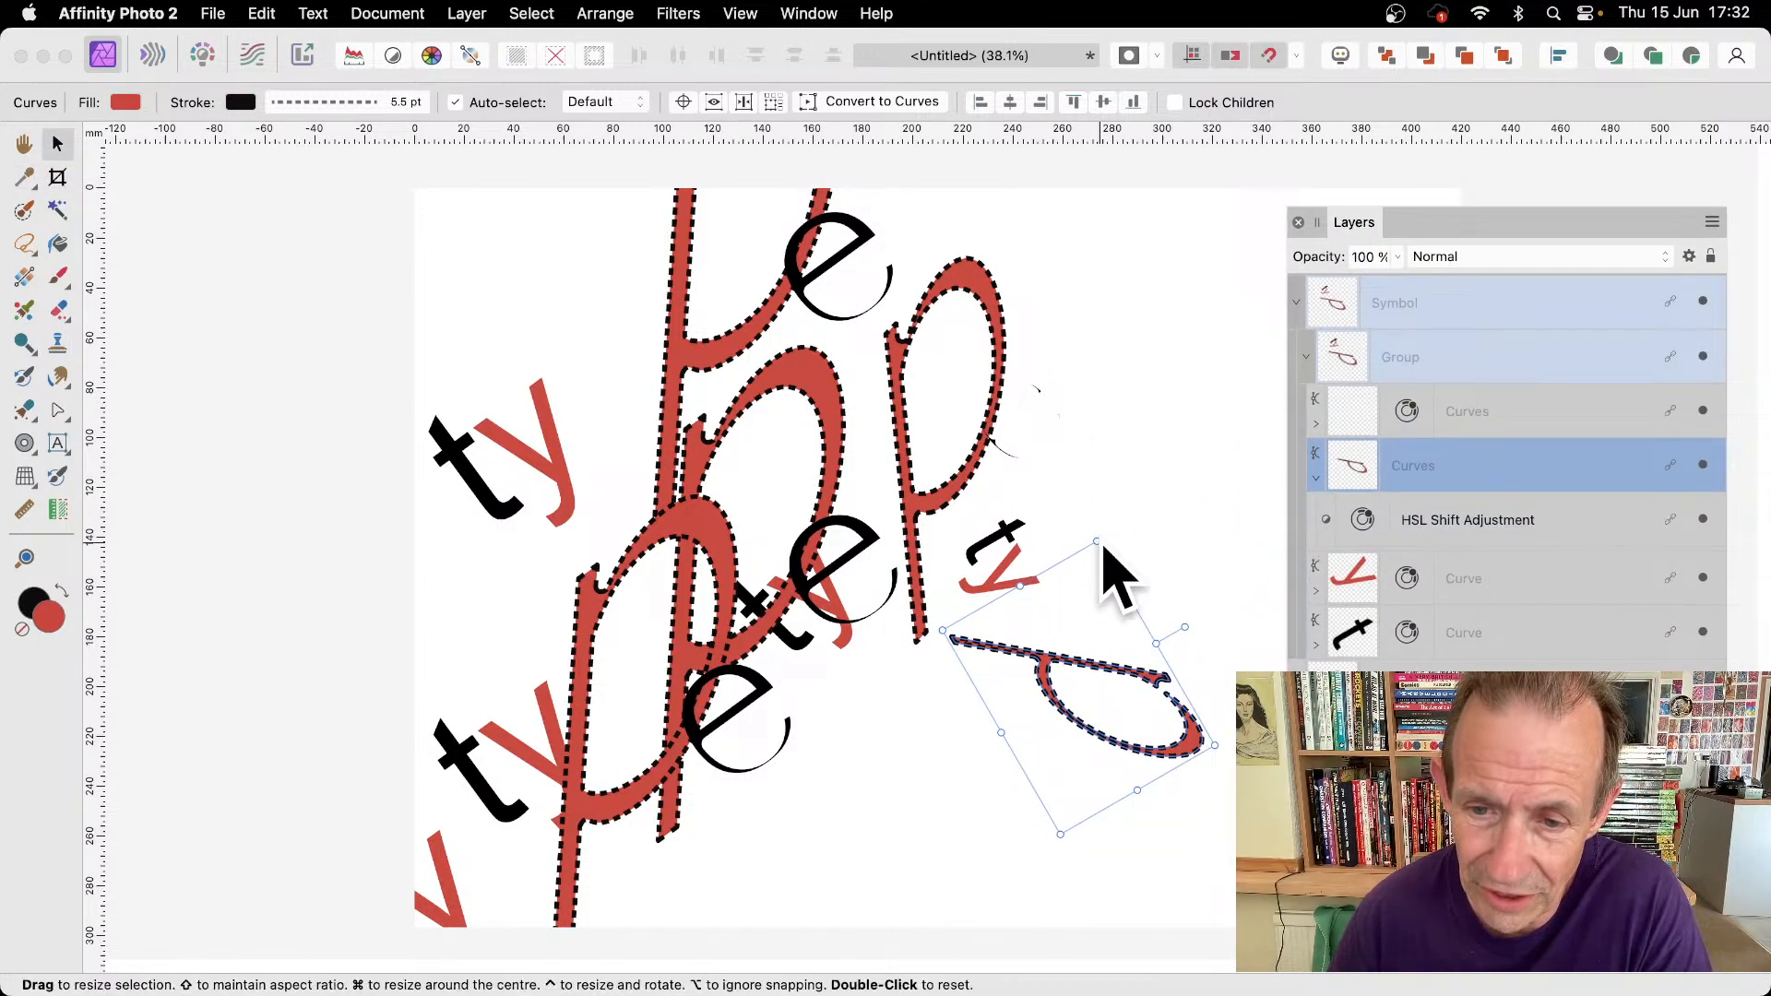
{"action": "left_click_drag", "start_coordinate": [1097, 551], "coordinate": [1134, 445]}
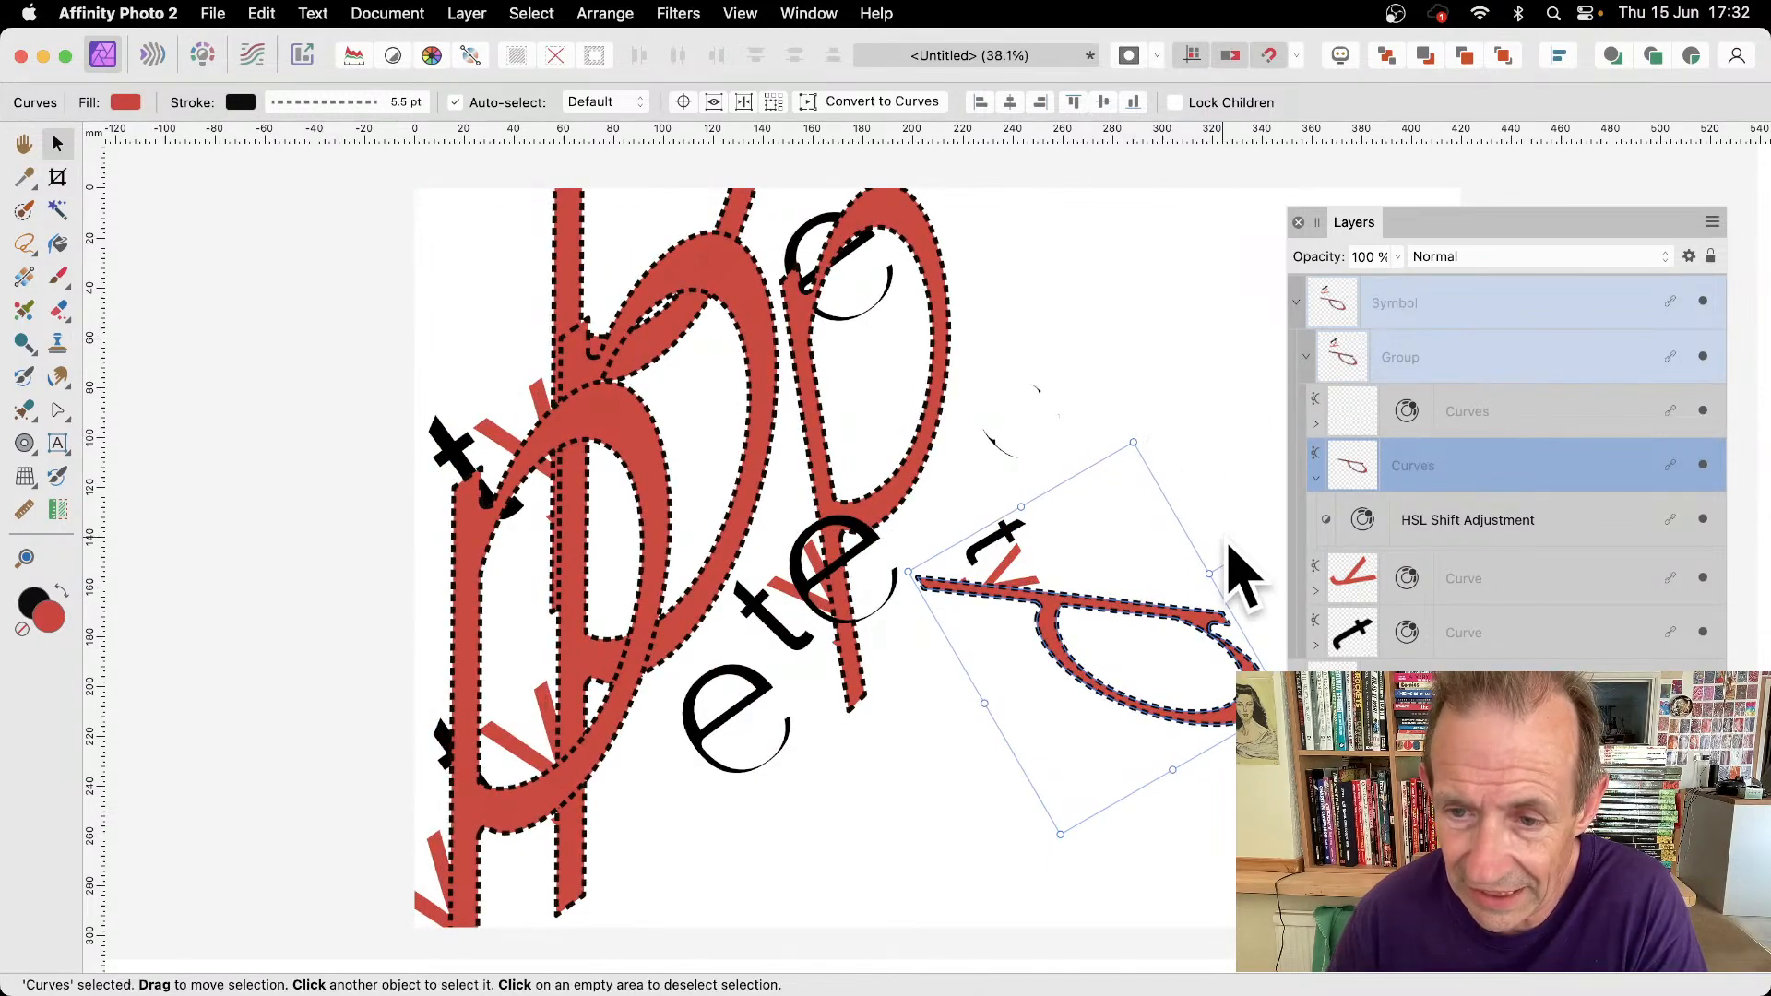
{"action": "left_click_drag", "start_coordinate": [1236, 558], "coordinate": [878, 446]}
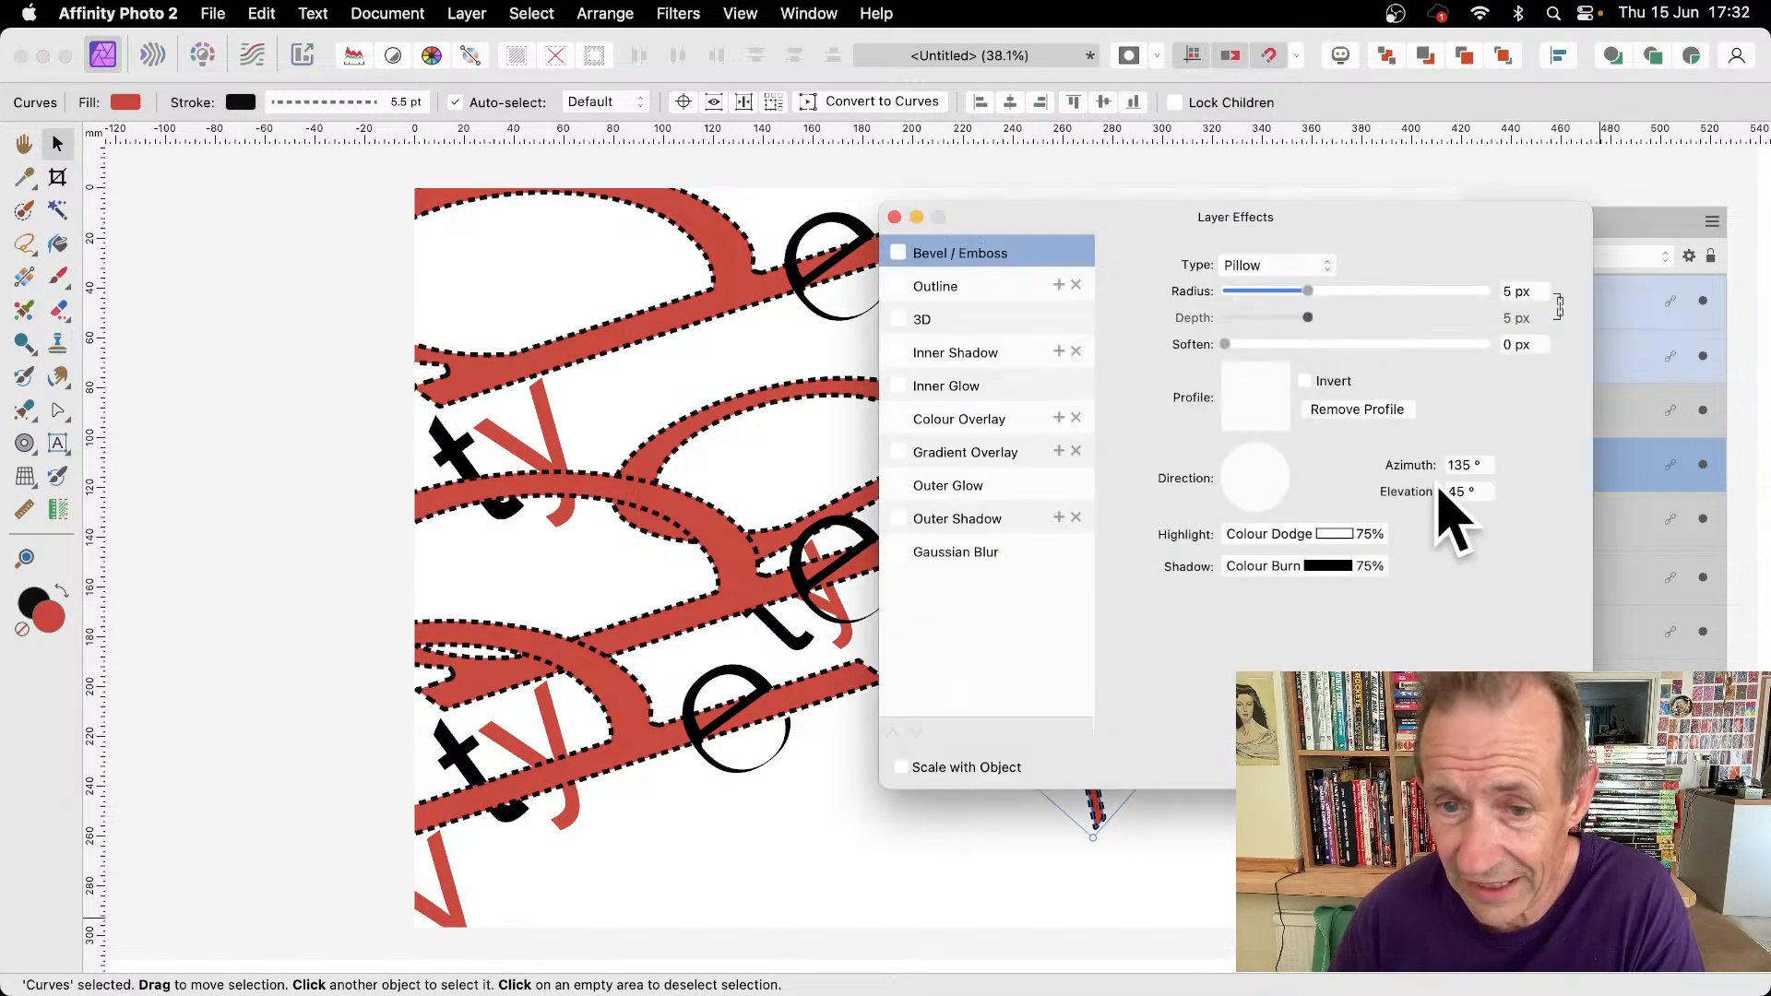
- Add a 3D layer effect with a 27.8 px radius and an outer shadow to the "p" curves
{"action": "left_click", "coordinate": [894, 323]}
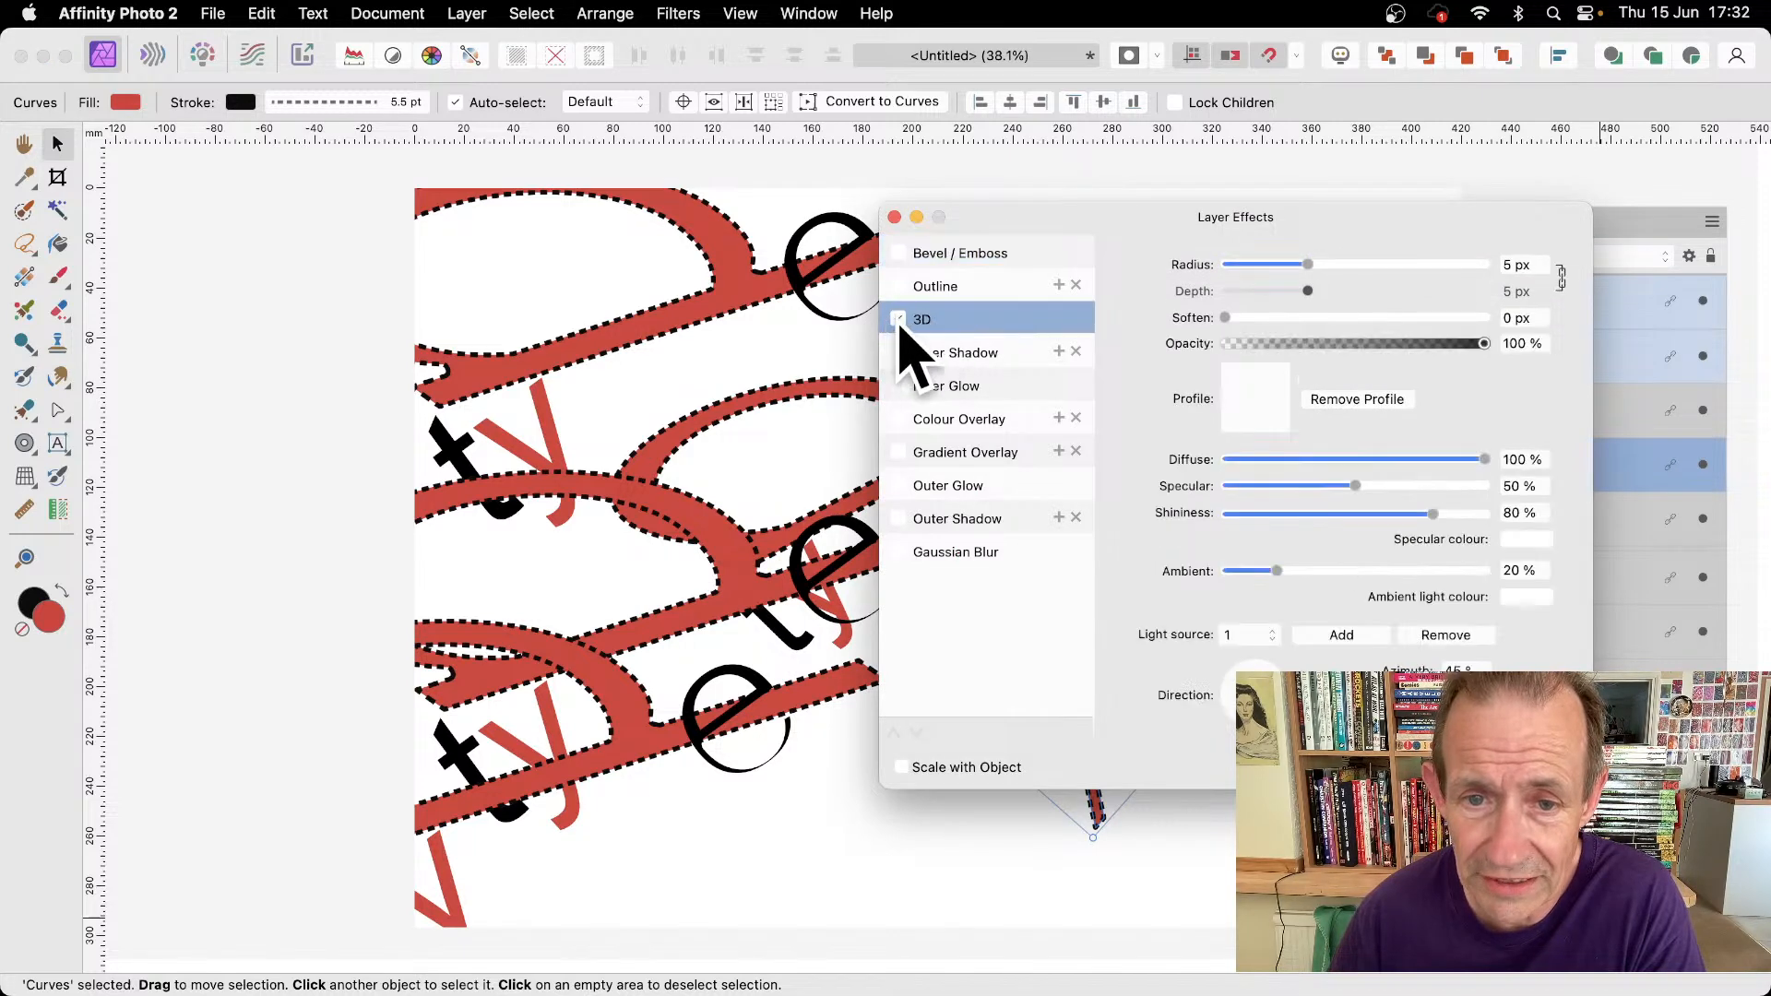
{"action": "left_click_drag", "start_coordinate": [984, 218], "coordinate": [1154, 222]}
{"action": "left_click_drag", "start_coordinate": [1477, 268], "coordinate": [1569, 269]}
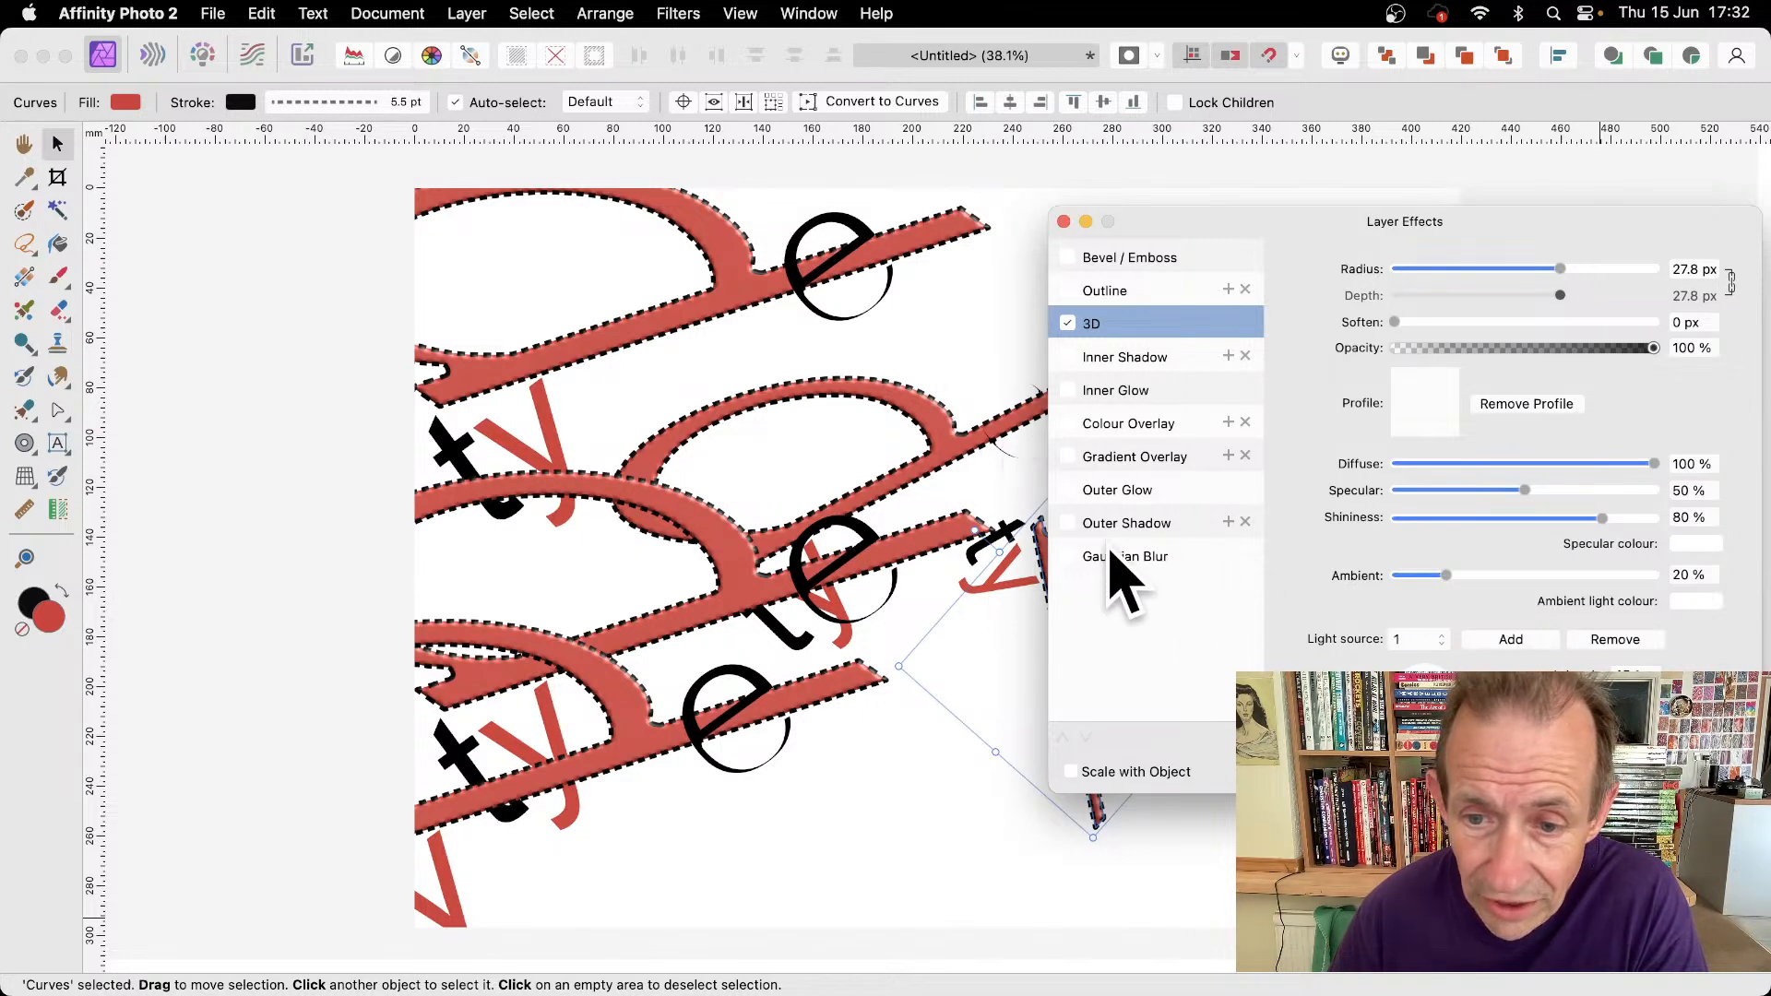
{"action": "left_click", "coordinate": [1098, 523]}
{"action": "left_click_drag", "start_coordinate": [1518, 322], "coordinate": [1552, 378]}
{"action": "key", "text": "Return"}
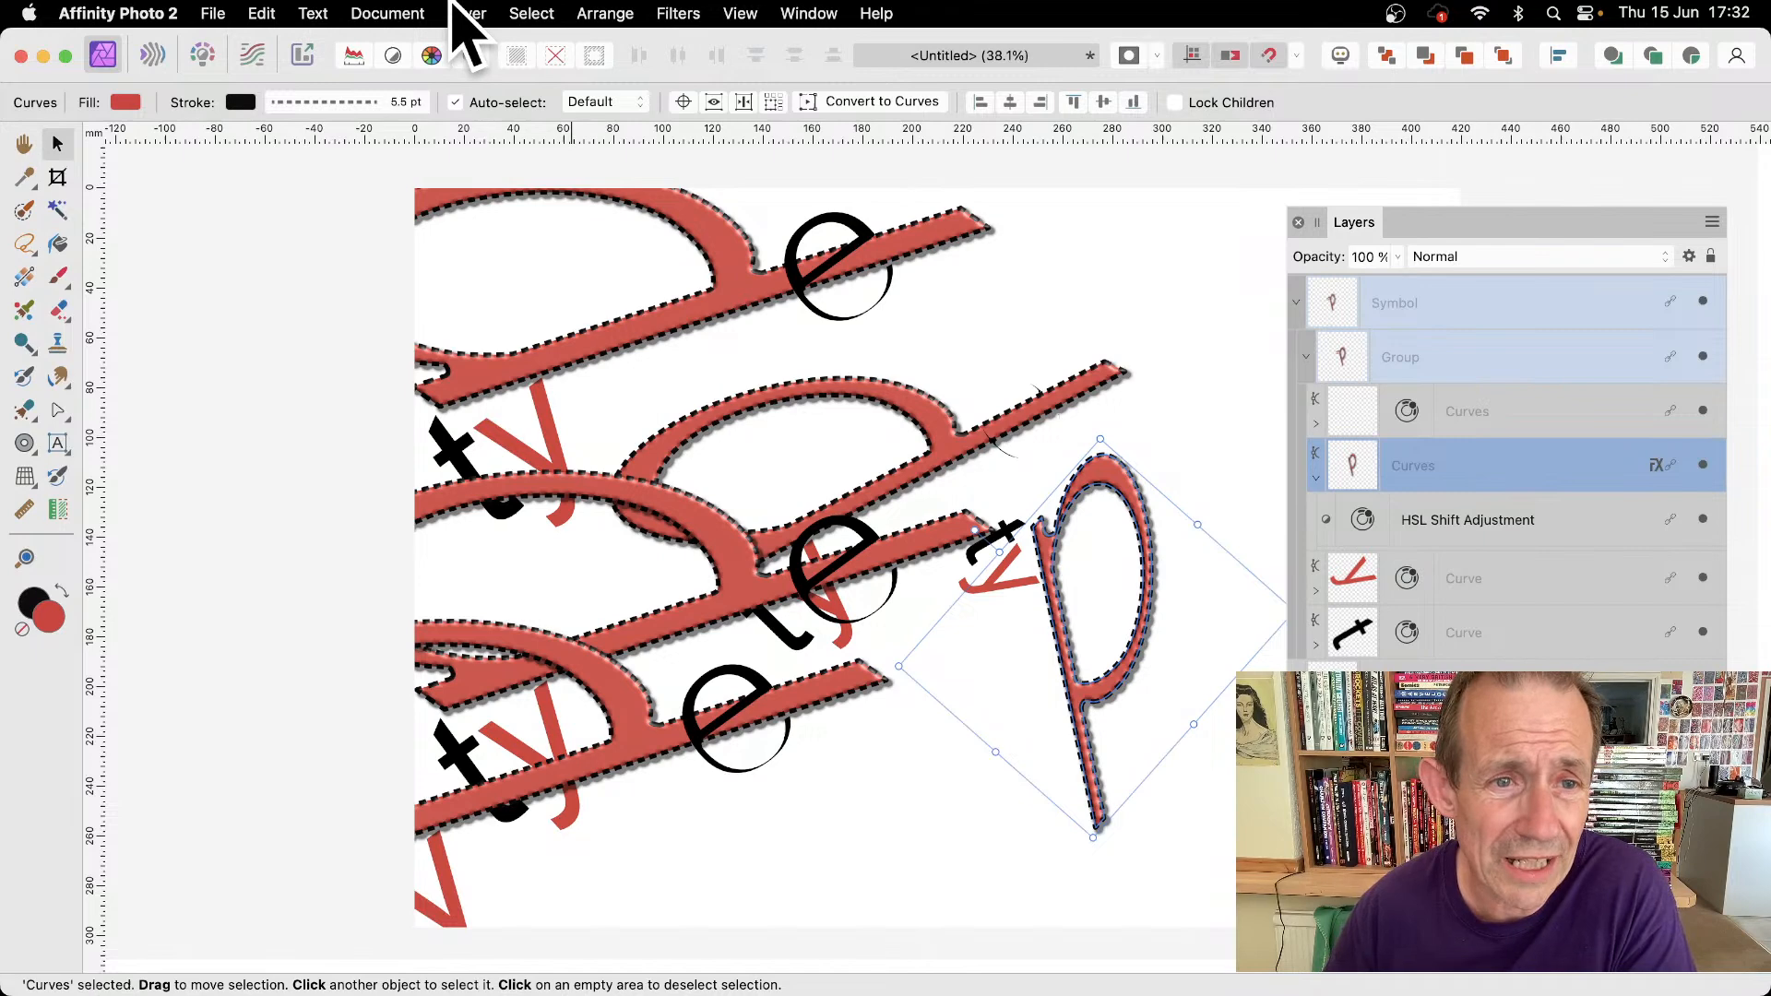
- Add a live Twirl filter to the "p" curves, keeping its settings clear of the layer list
{"action": "left_click", "coordinate": [461, 11]}
{"action": "mouse_move", "coordinate": [489, 338]}
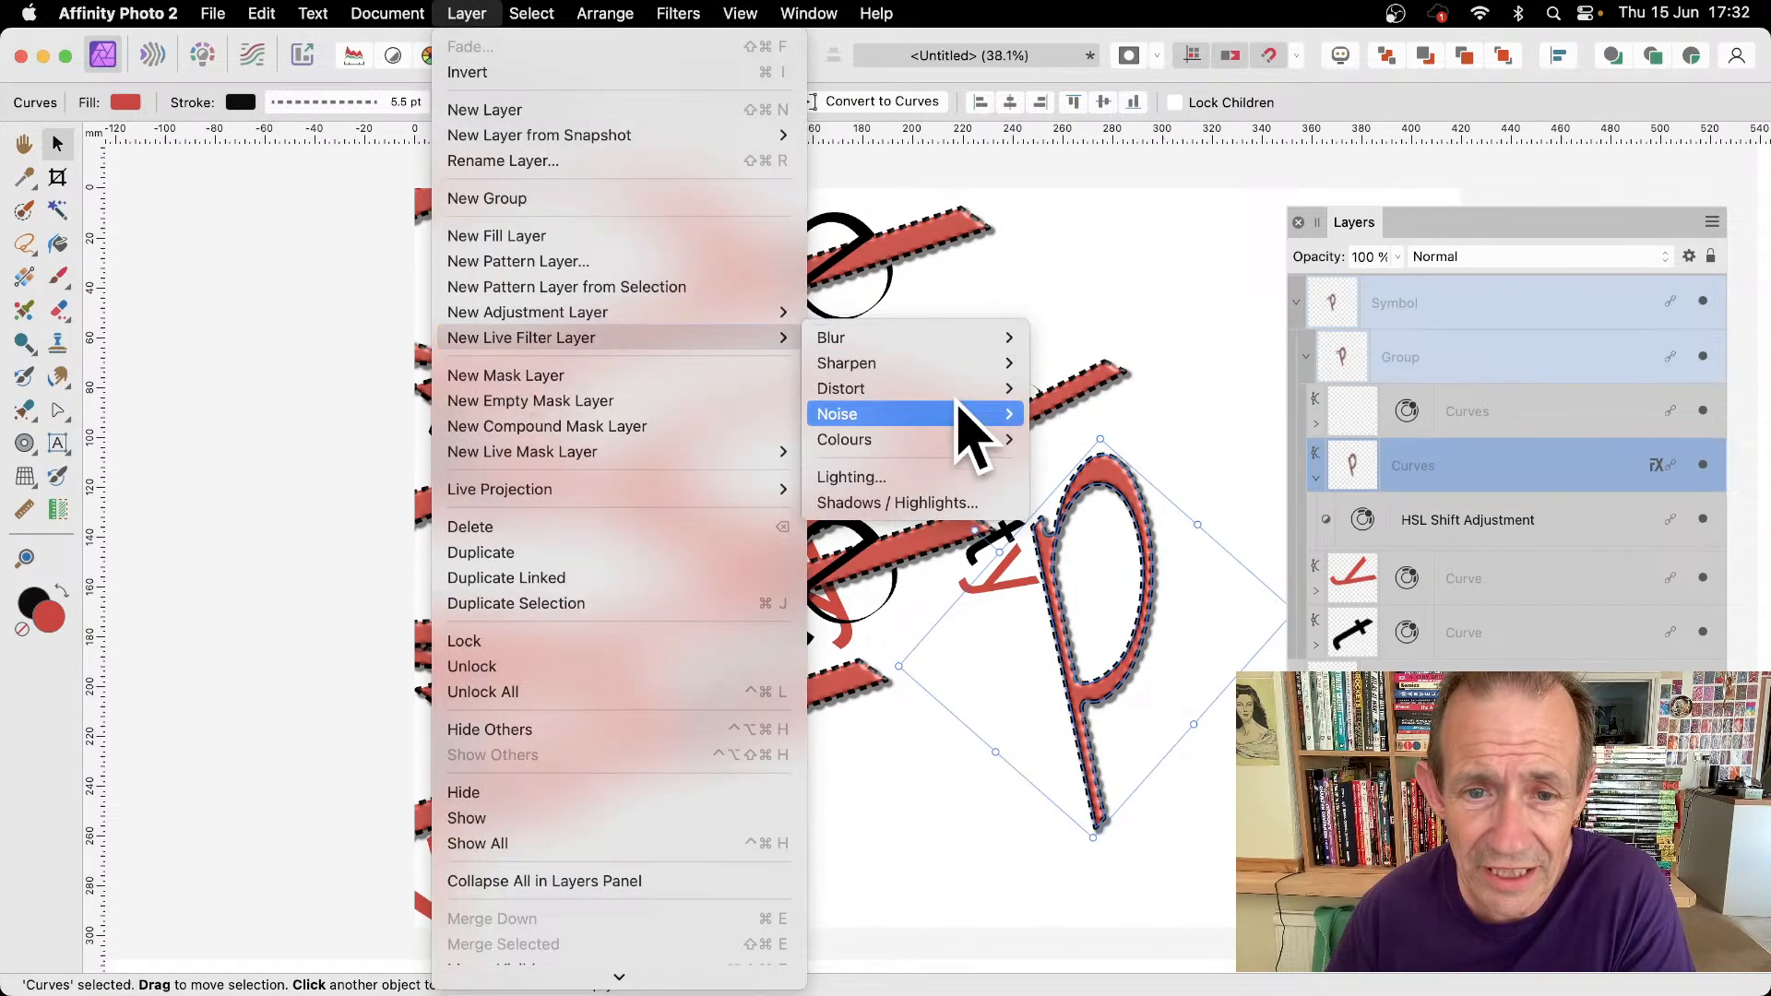
{"action": "mouse_move", "coordinate": [961, 379]}
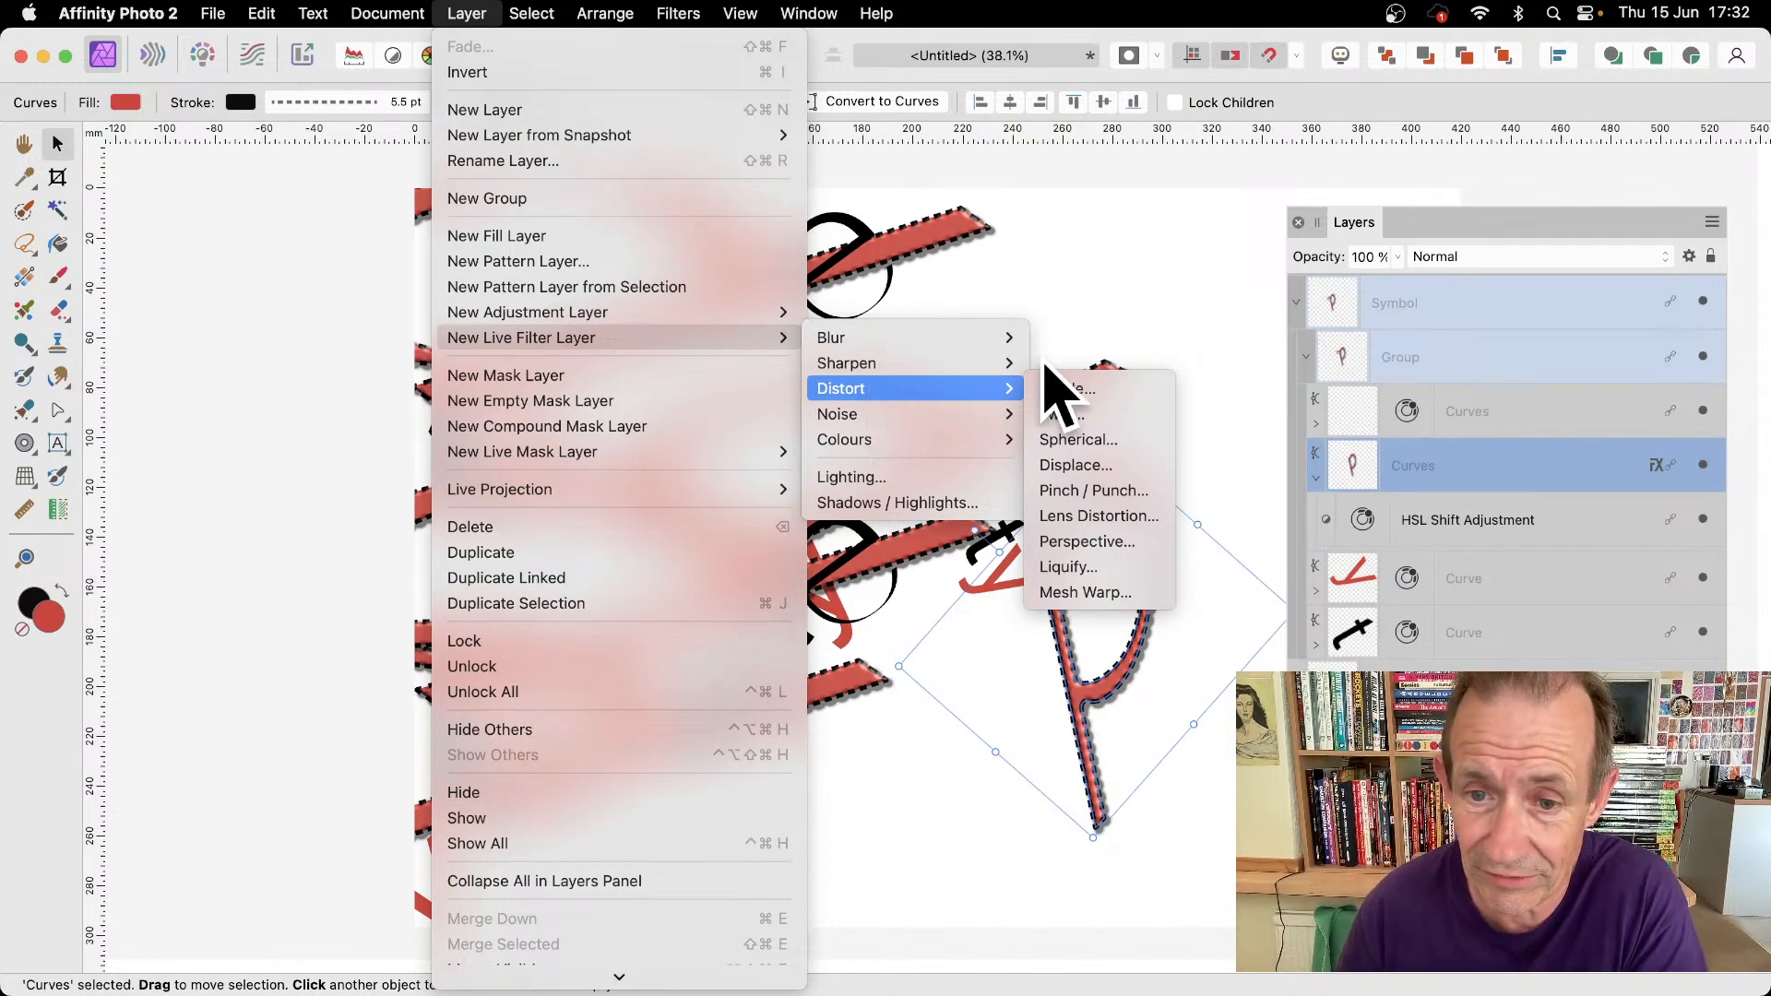
{"action": "left_click", "coordinate": [1065, 413]}
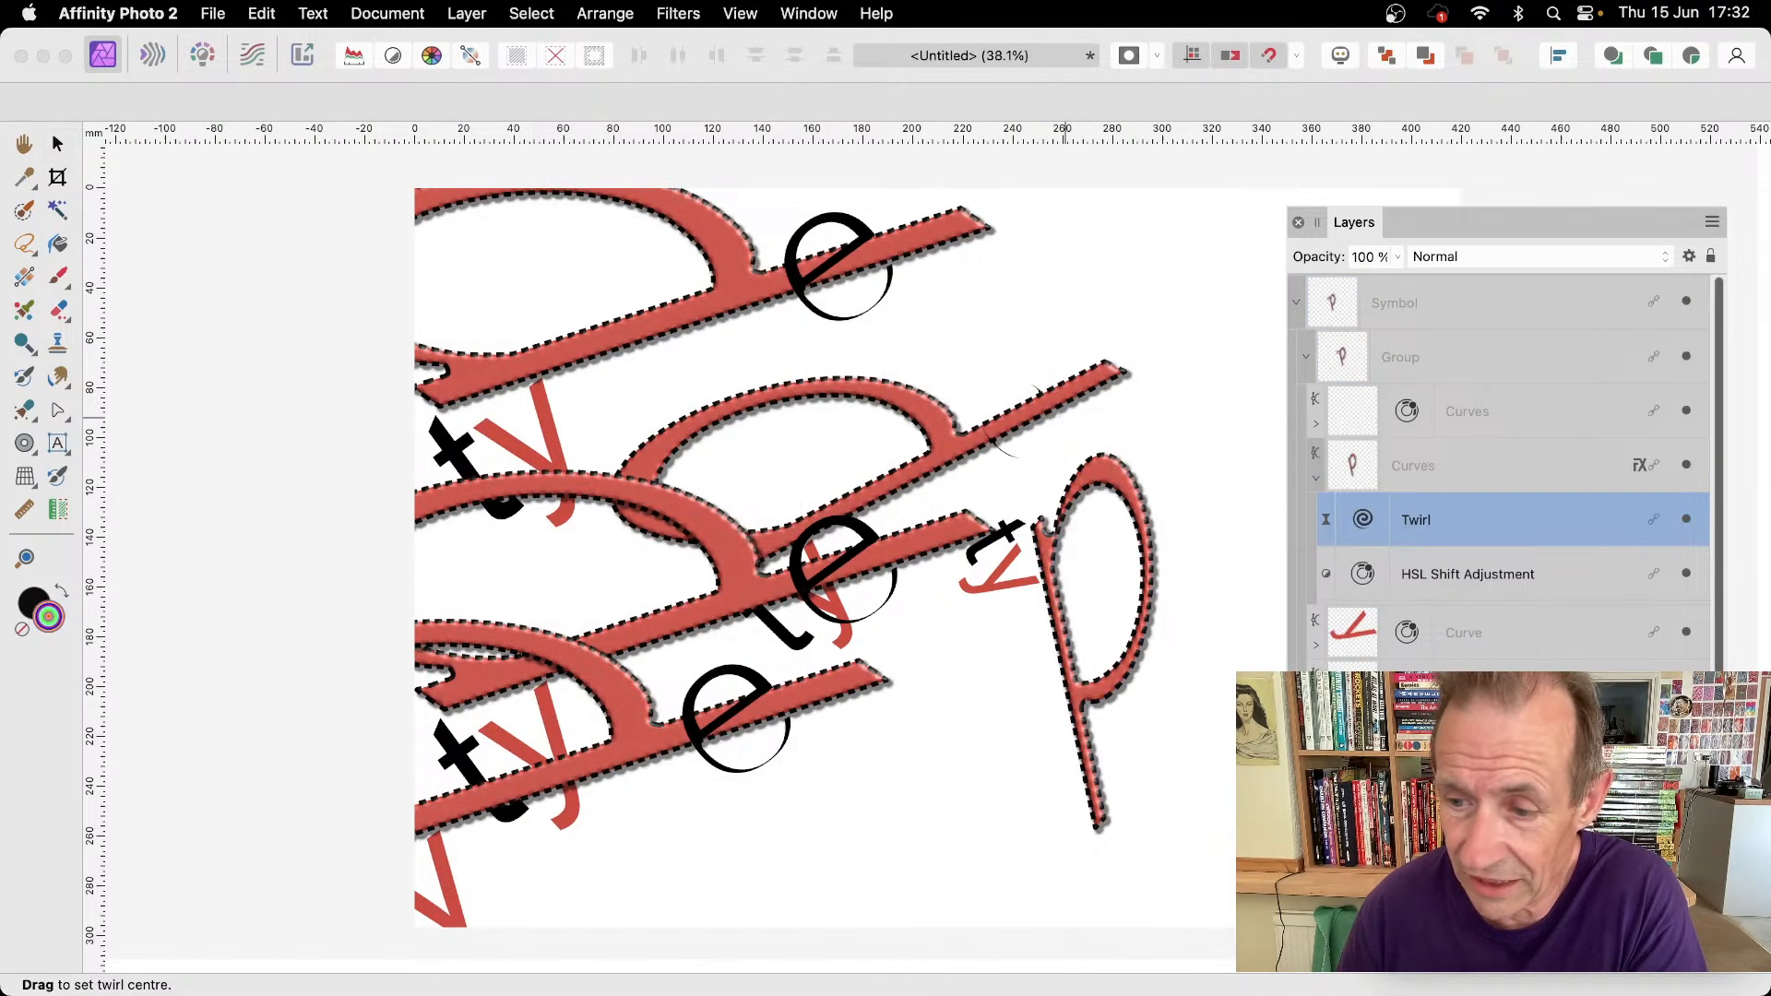
{"action": "left_click_drag", "start_coordinate": [1509, 660], "coordinate": [1167, 341]}
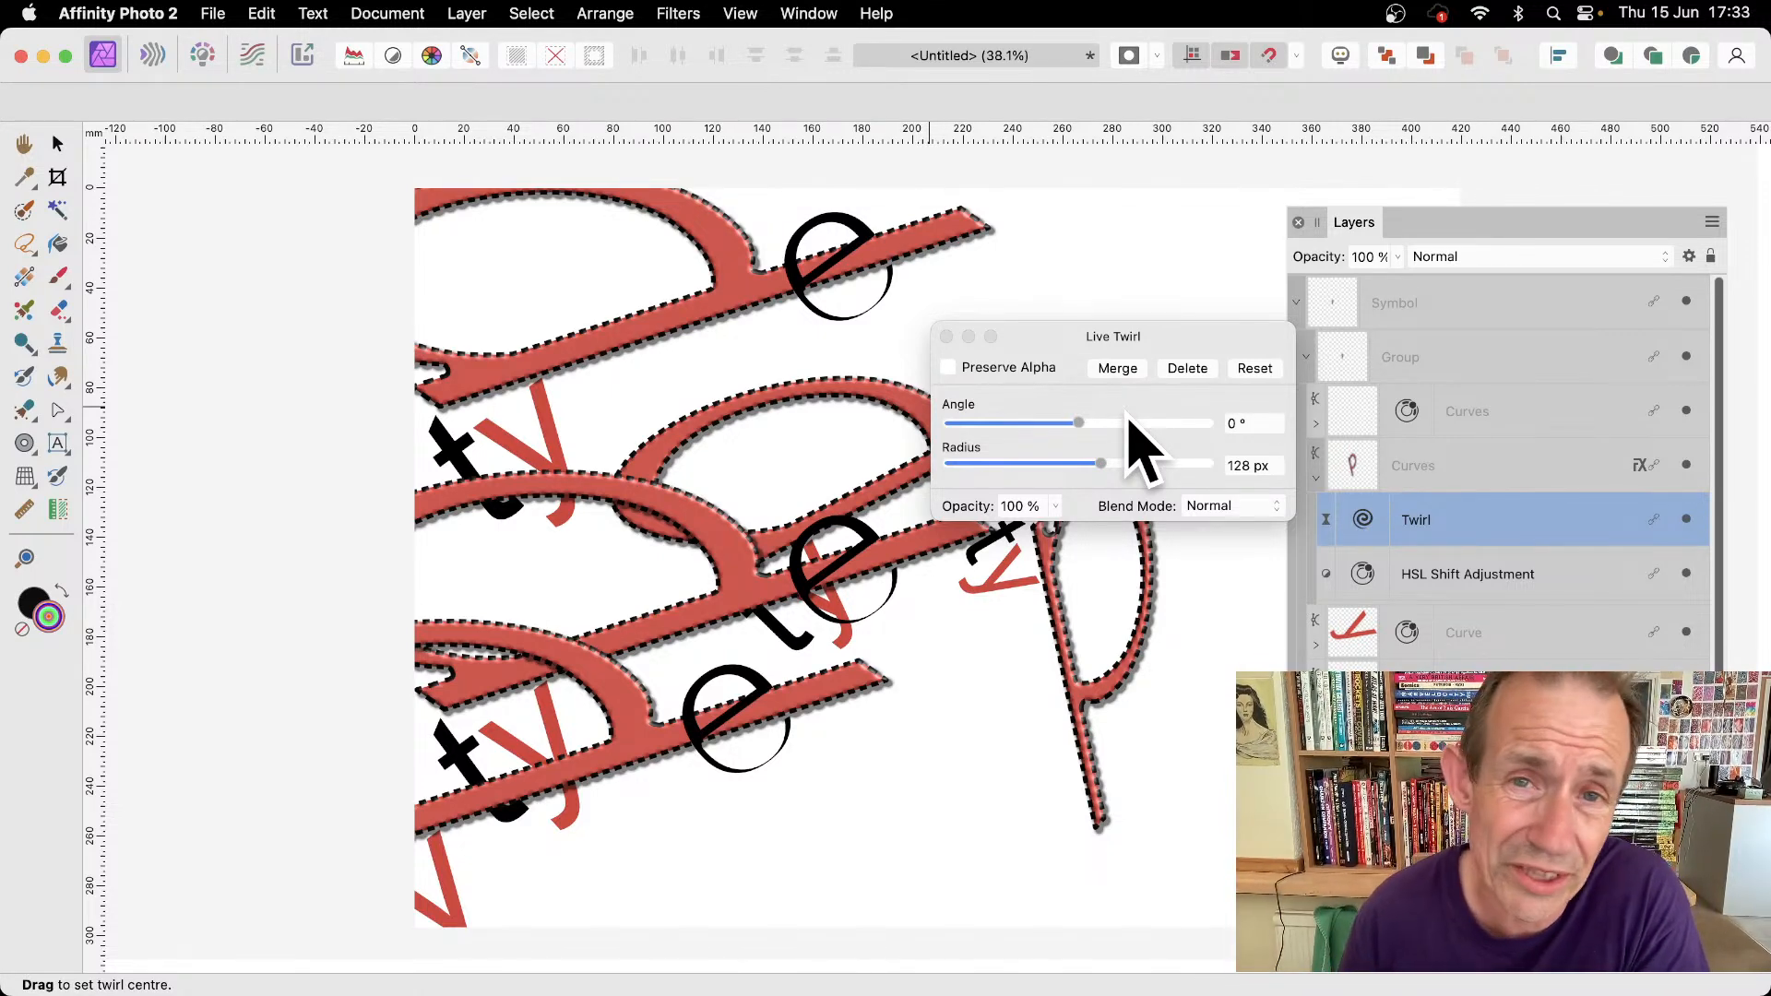
- Set the twirl's angle to 621.1° and radius to 707.7 px, and place its centre on the "p" artwork
{"action": "left_click_drag", "start_coordinate": [1107, 424], "coordinate": [1200, 462]}
{"action": "left_click_drag", "start_coordinate": [812, 400], "coordinate": [697, 358]}
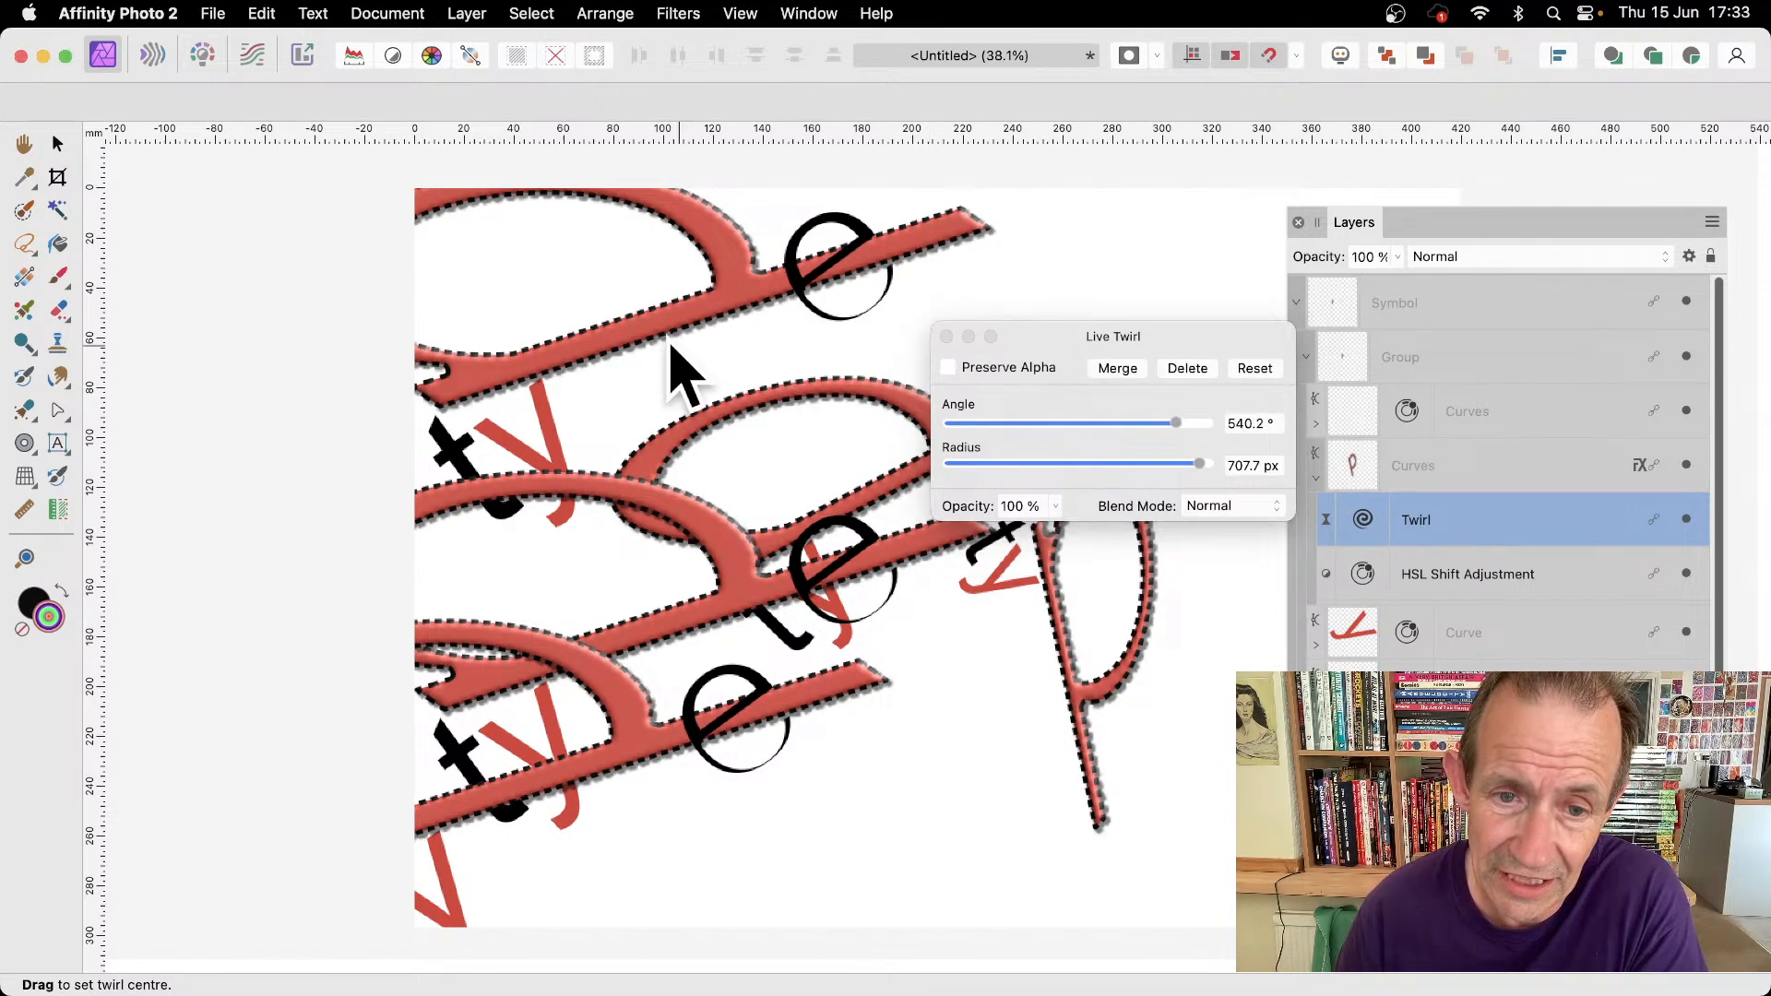
{"action": "left_click_drag", "start_coordinate": [881, 494], "coordinate": [762, 406]}
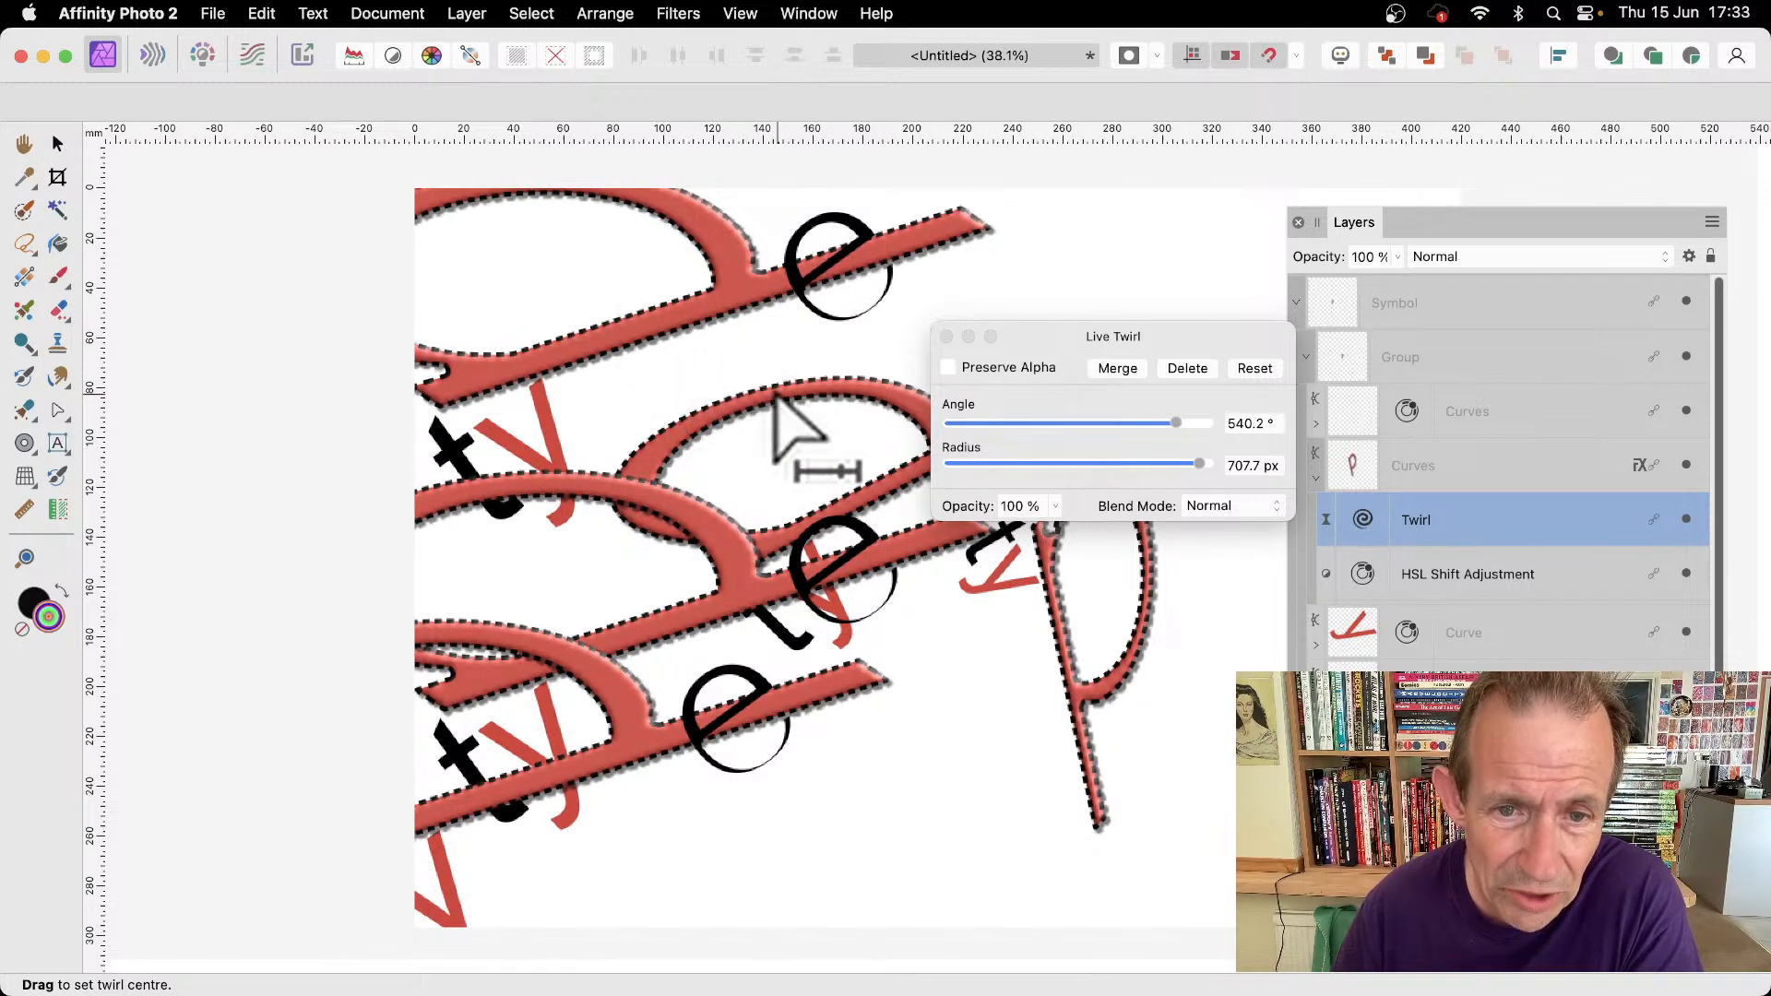
{"action": "left_click_drag", "start_coordinate": [1177, 423], "coordinate": [1185, 421]}
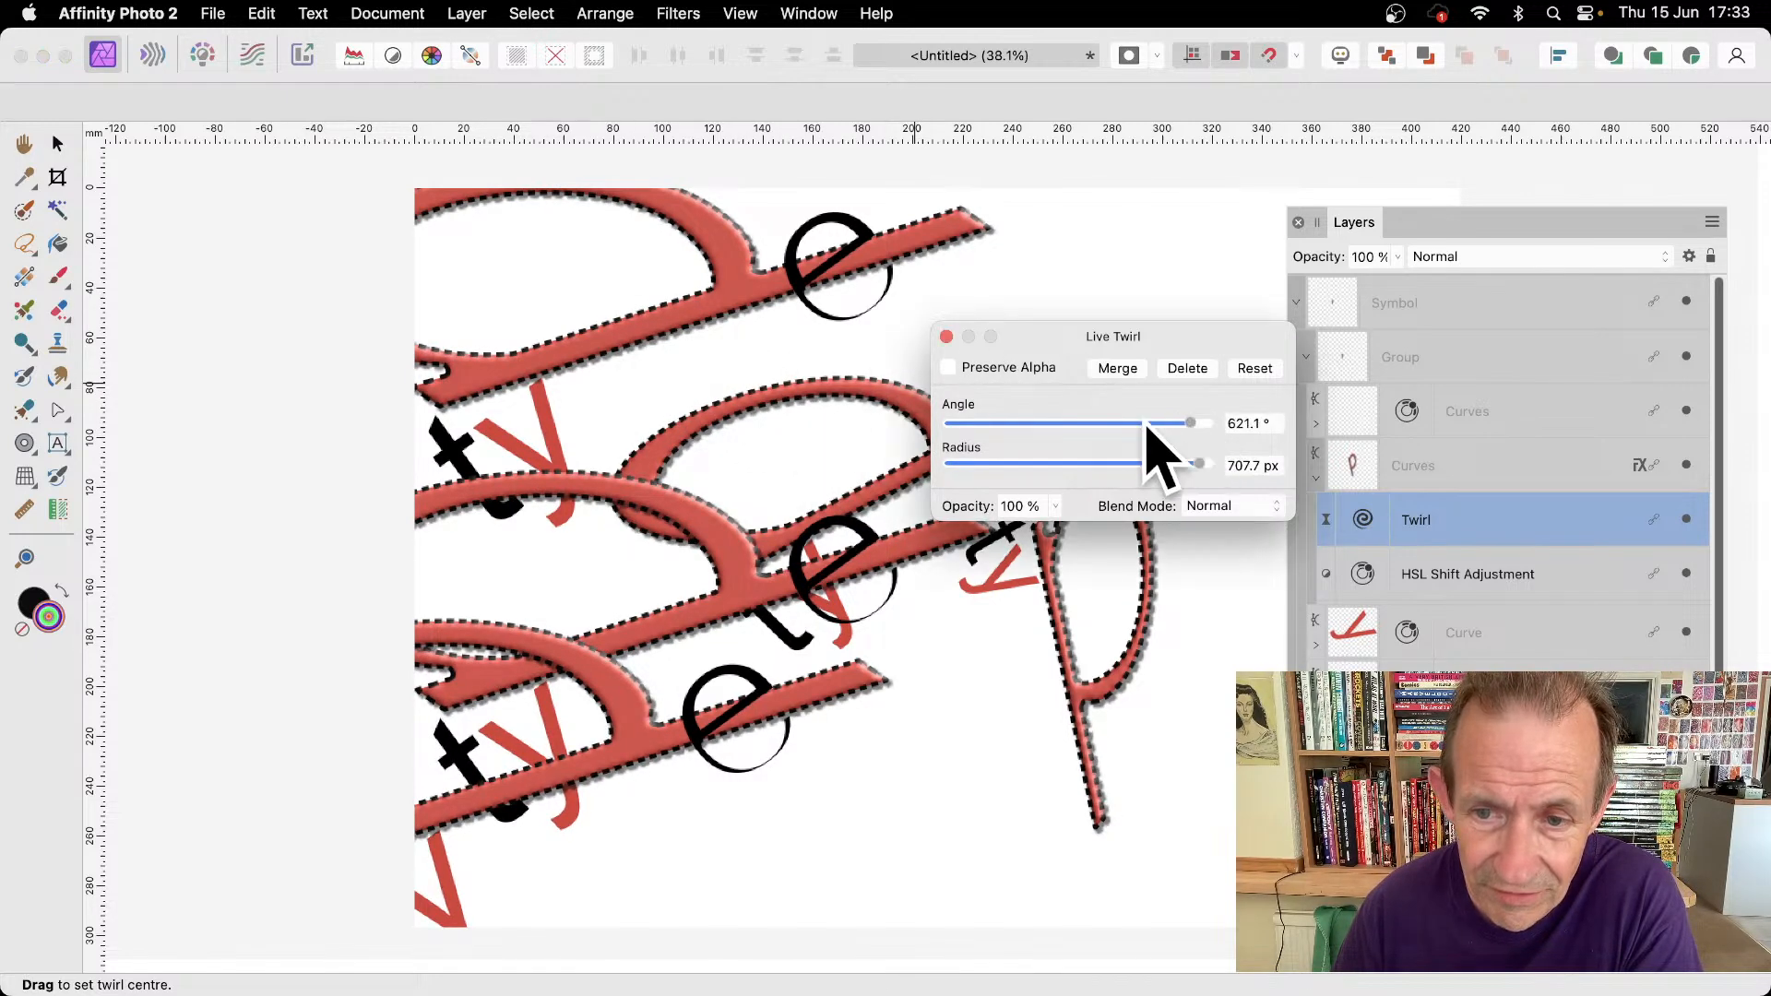
{"action": "left_click_drag", "start_coordinate": [858, 447], "coordinate": [681, 208]}
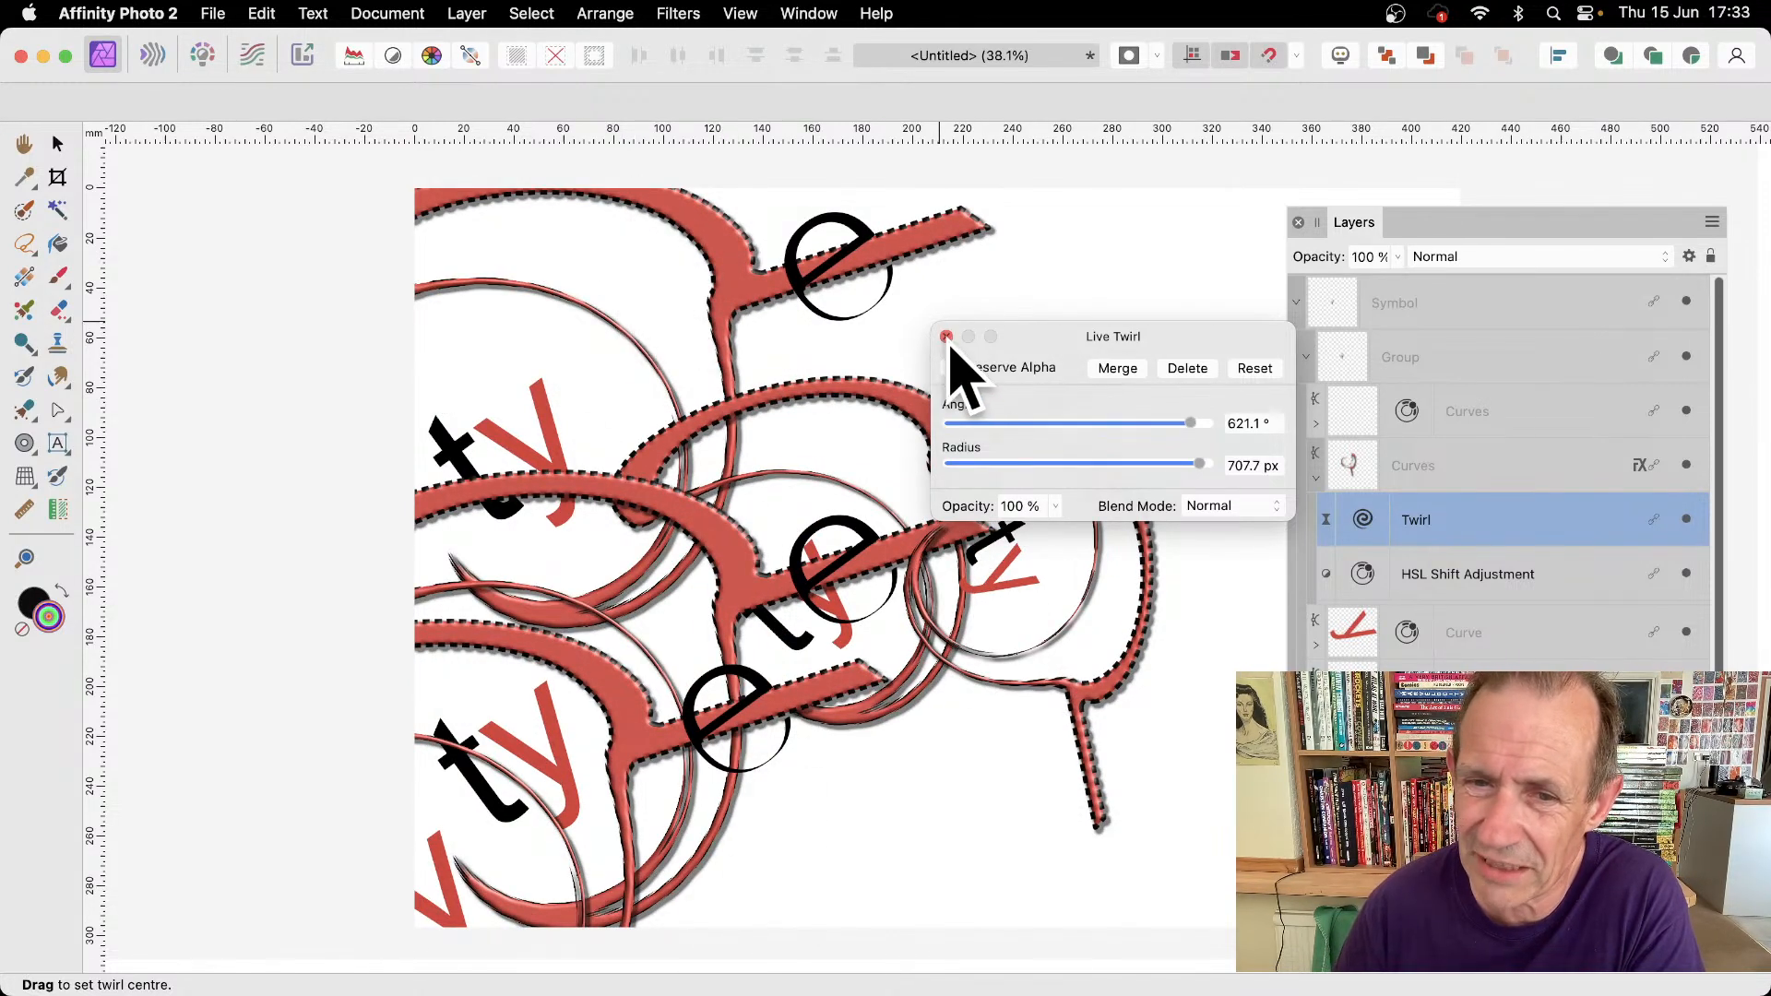
{"action": "left_click", "coordinate": [946, 337]}
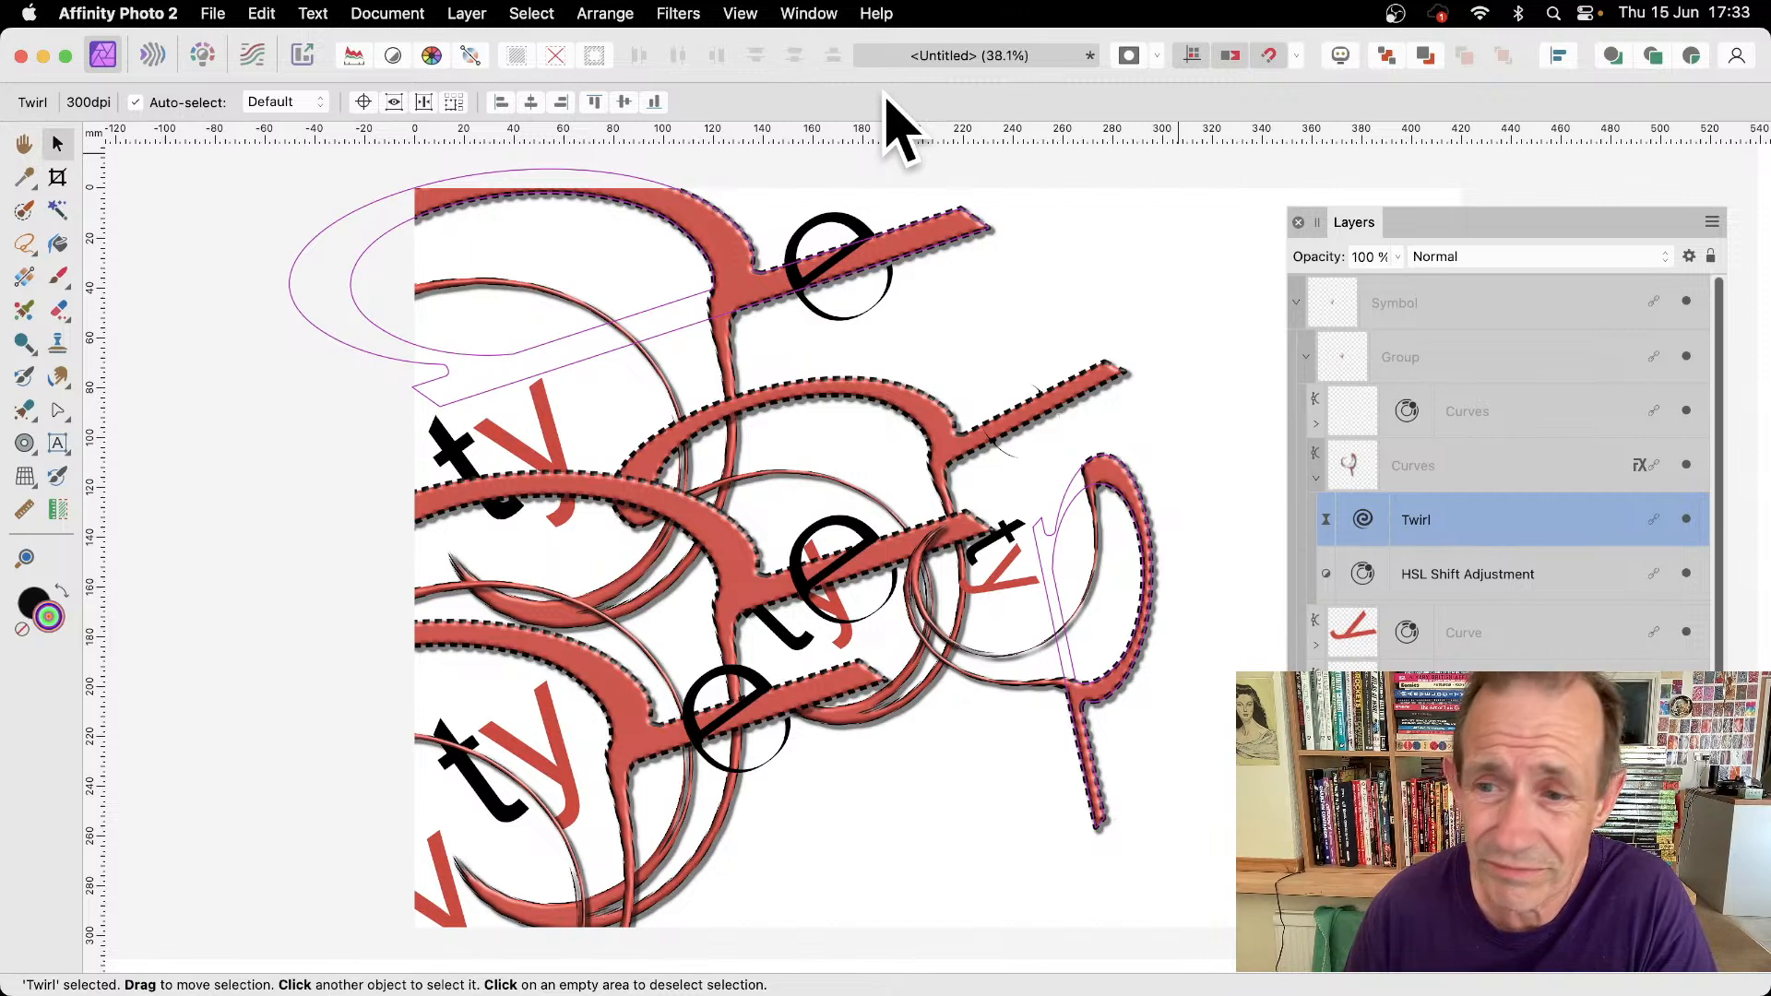
- Try a destructive Motion Blur on the "p" curves and undo it
{"action": "left_click", "coordinate": [1441, 466]}
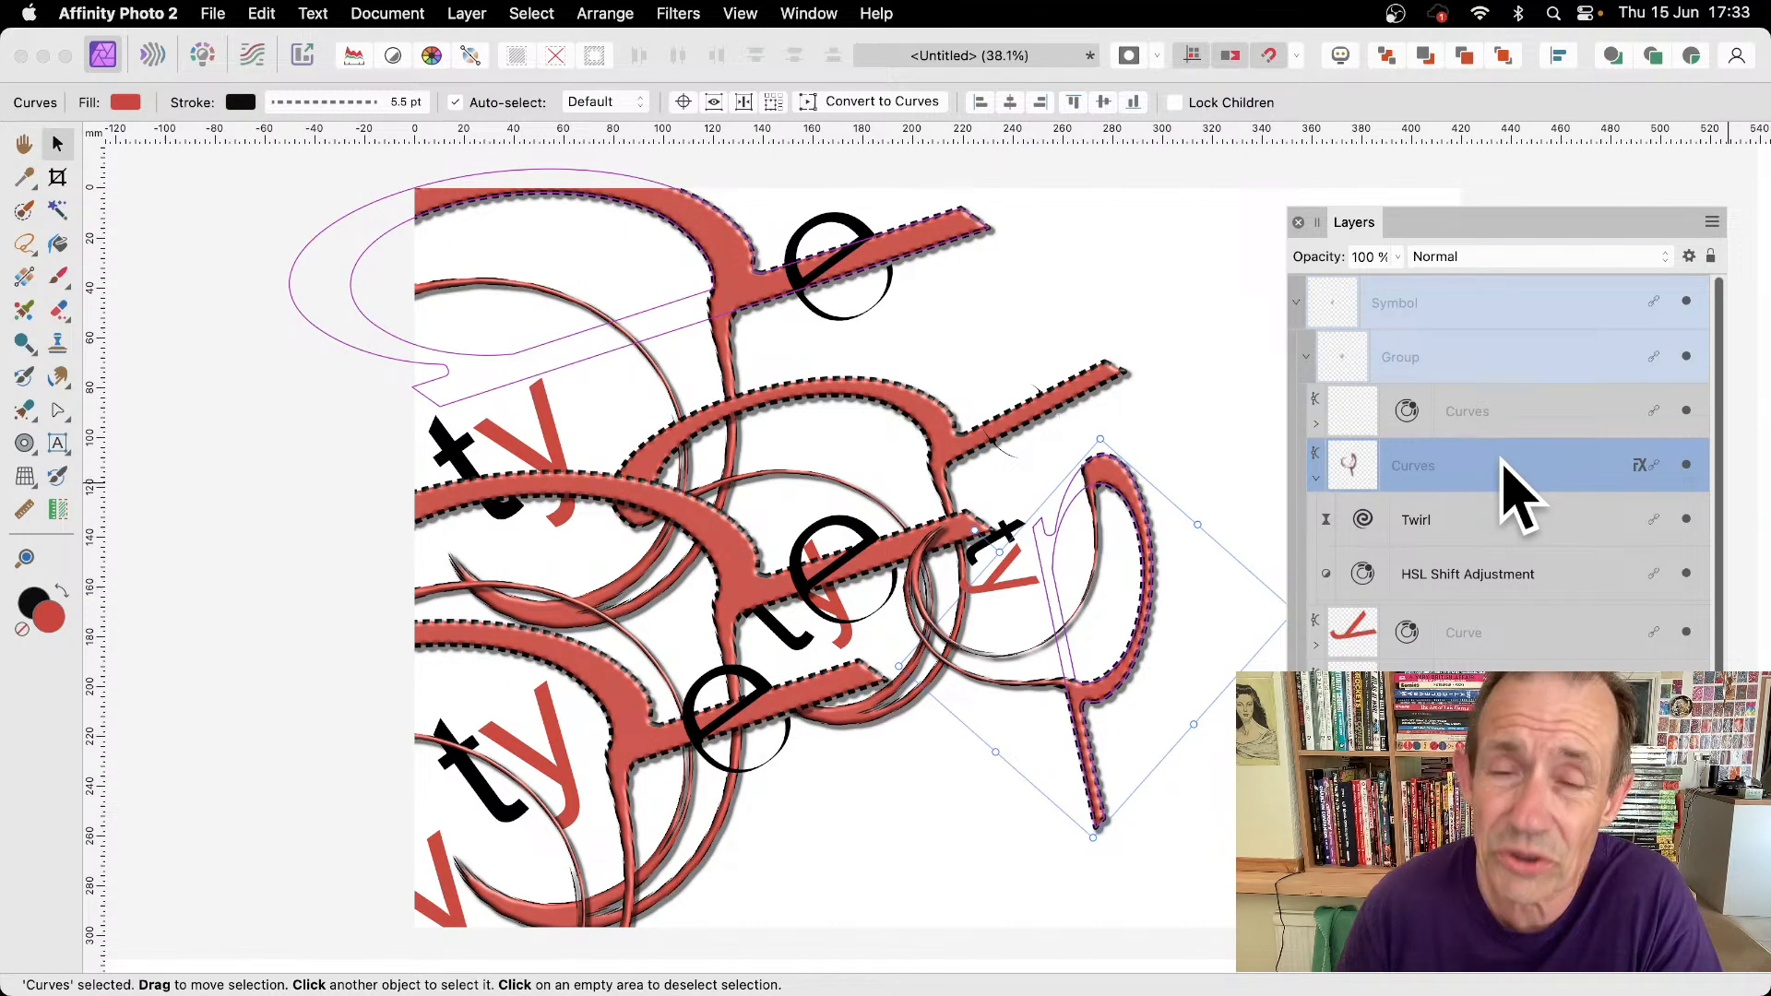
{"action": "left_click", "coordinate": [673, 11]}
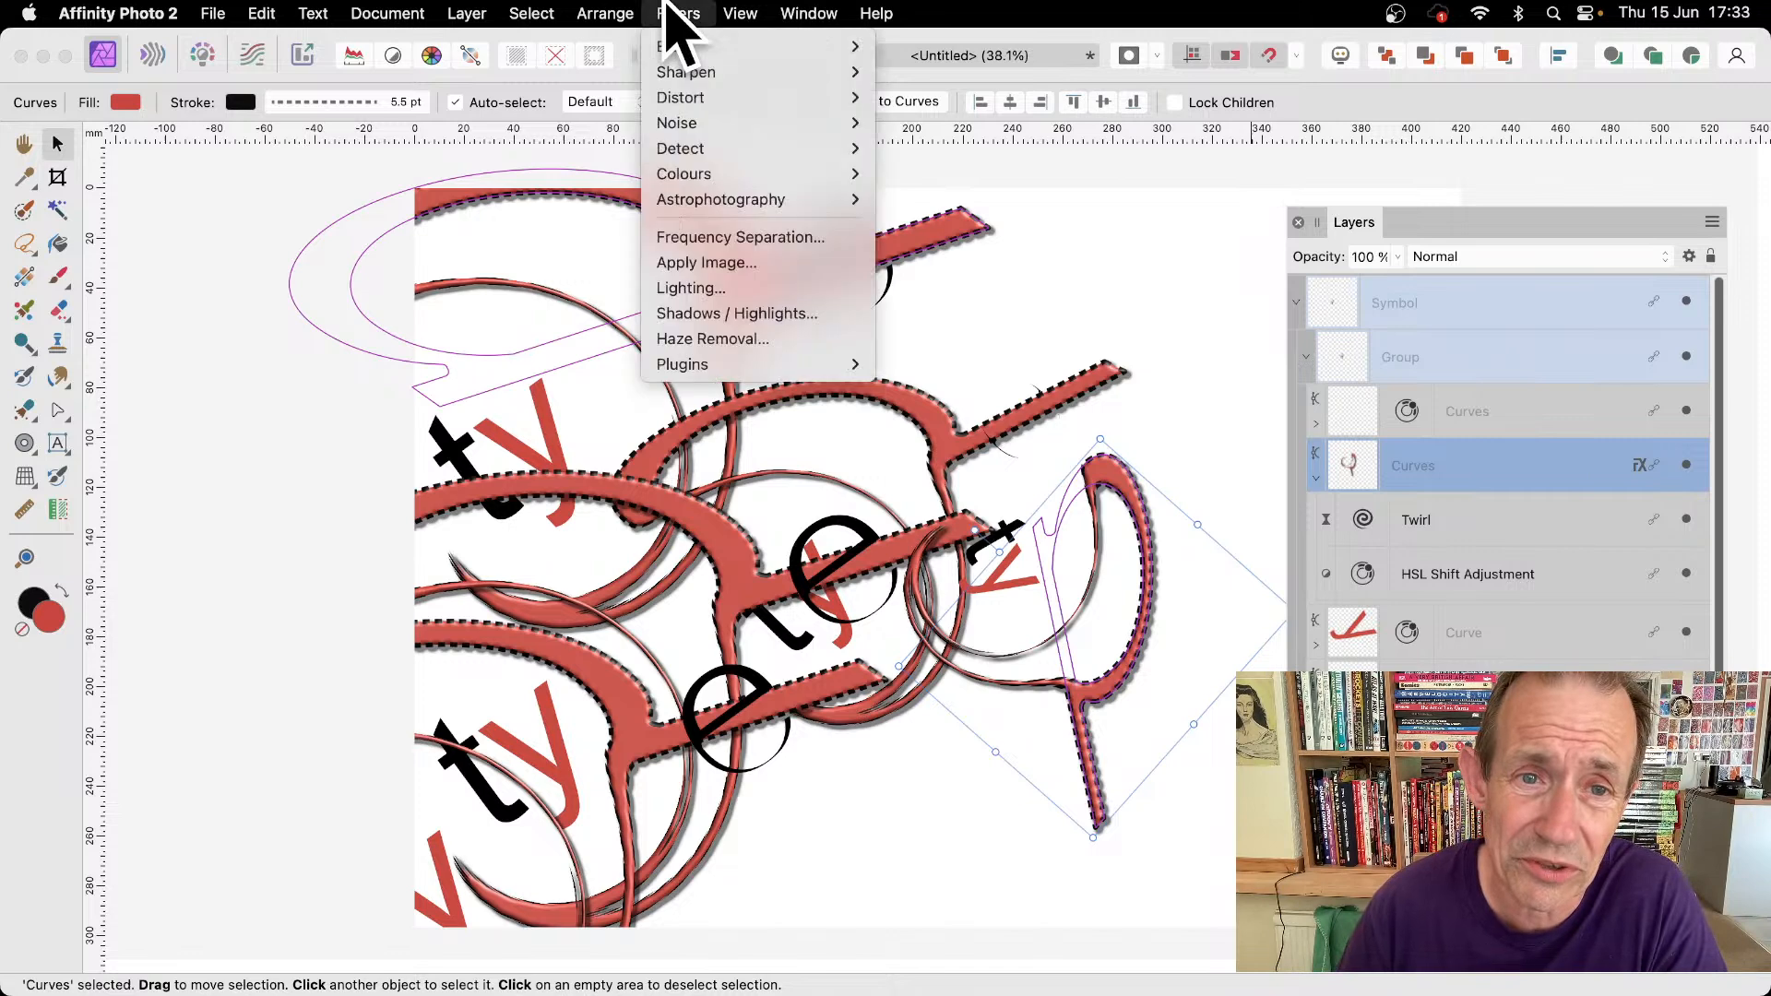
{"action": "mouse_move", "coordinate": [678, 46]}
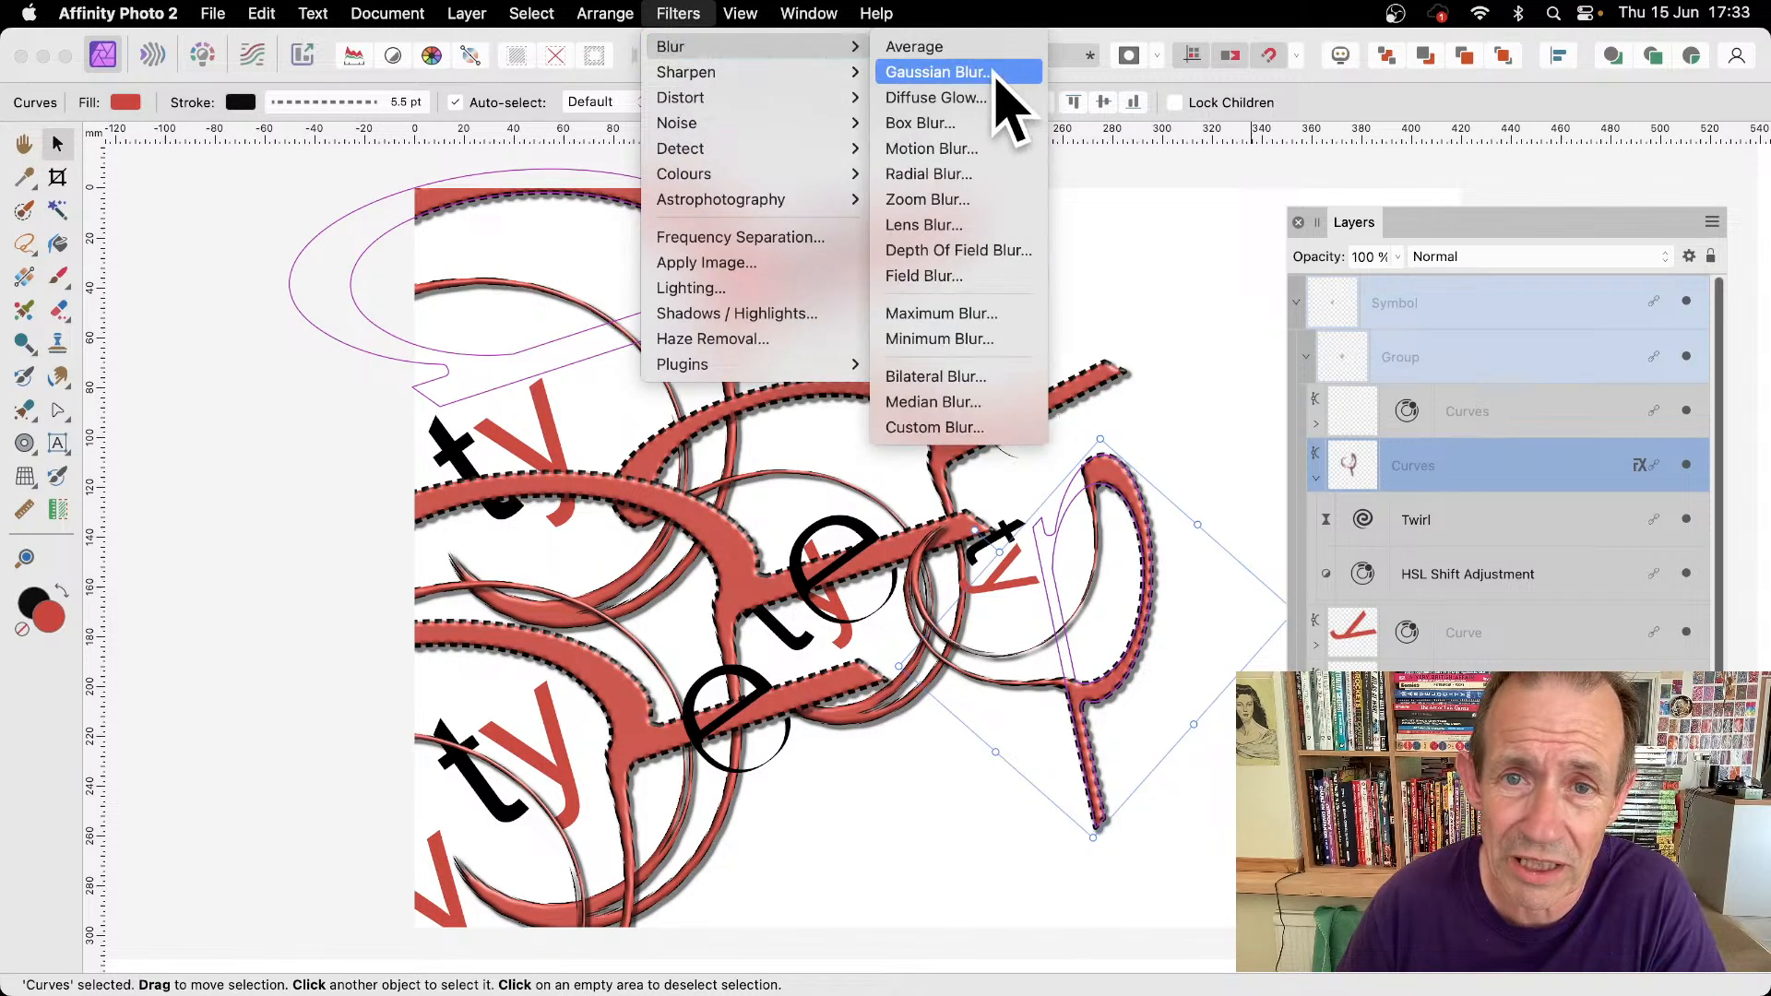
{"action": "left_click", "coordinate": [922, 149]}
{"action": "left_click_drag", "start_coordinate": [968, 317], "coordinate": [1711, 976]}
{"action": "left_click", "coordinate": [1703, 967]}
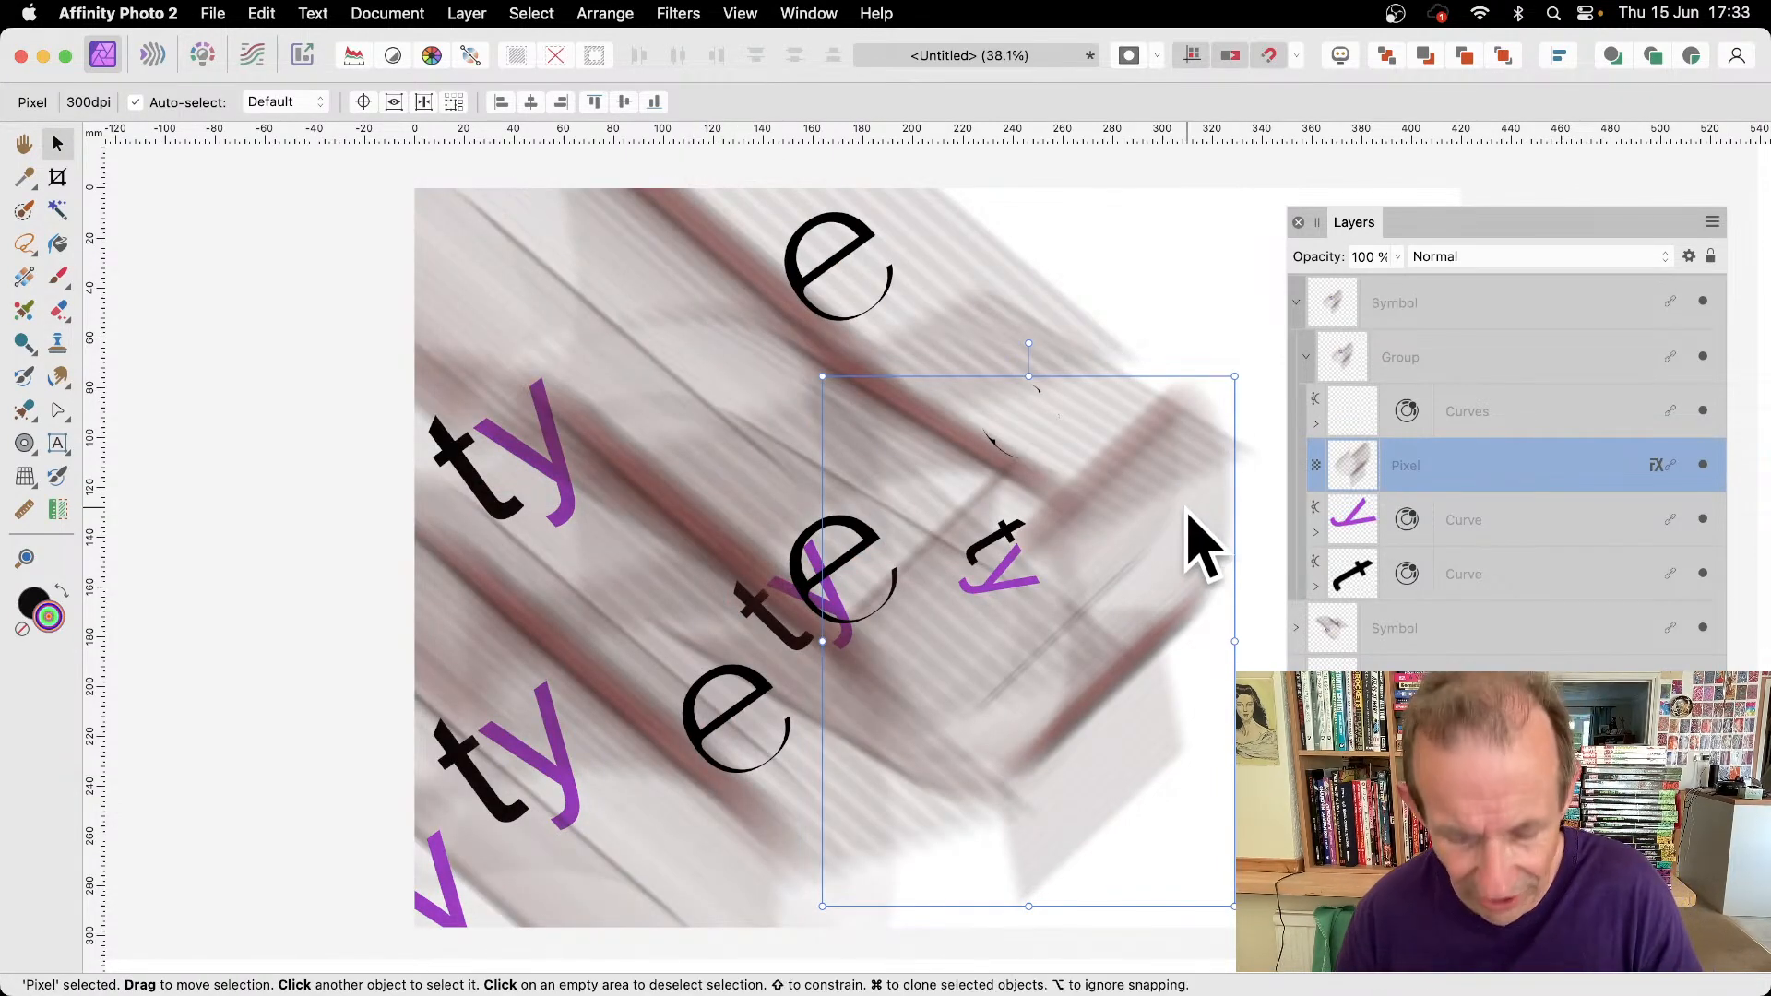
{"action": "key", "text": "ctrl+z"}
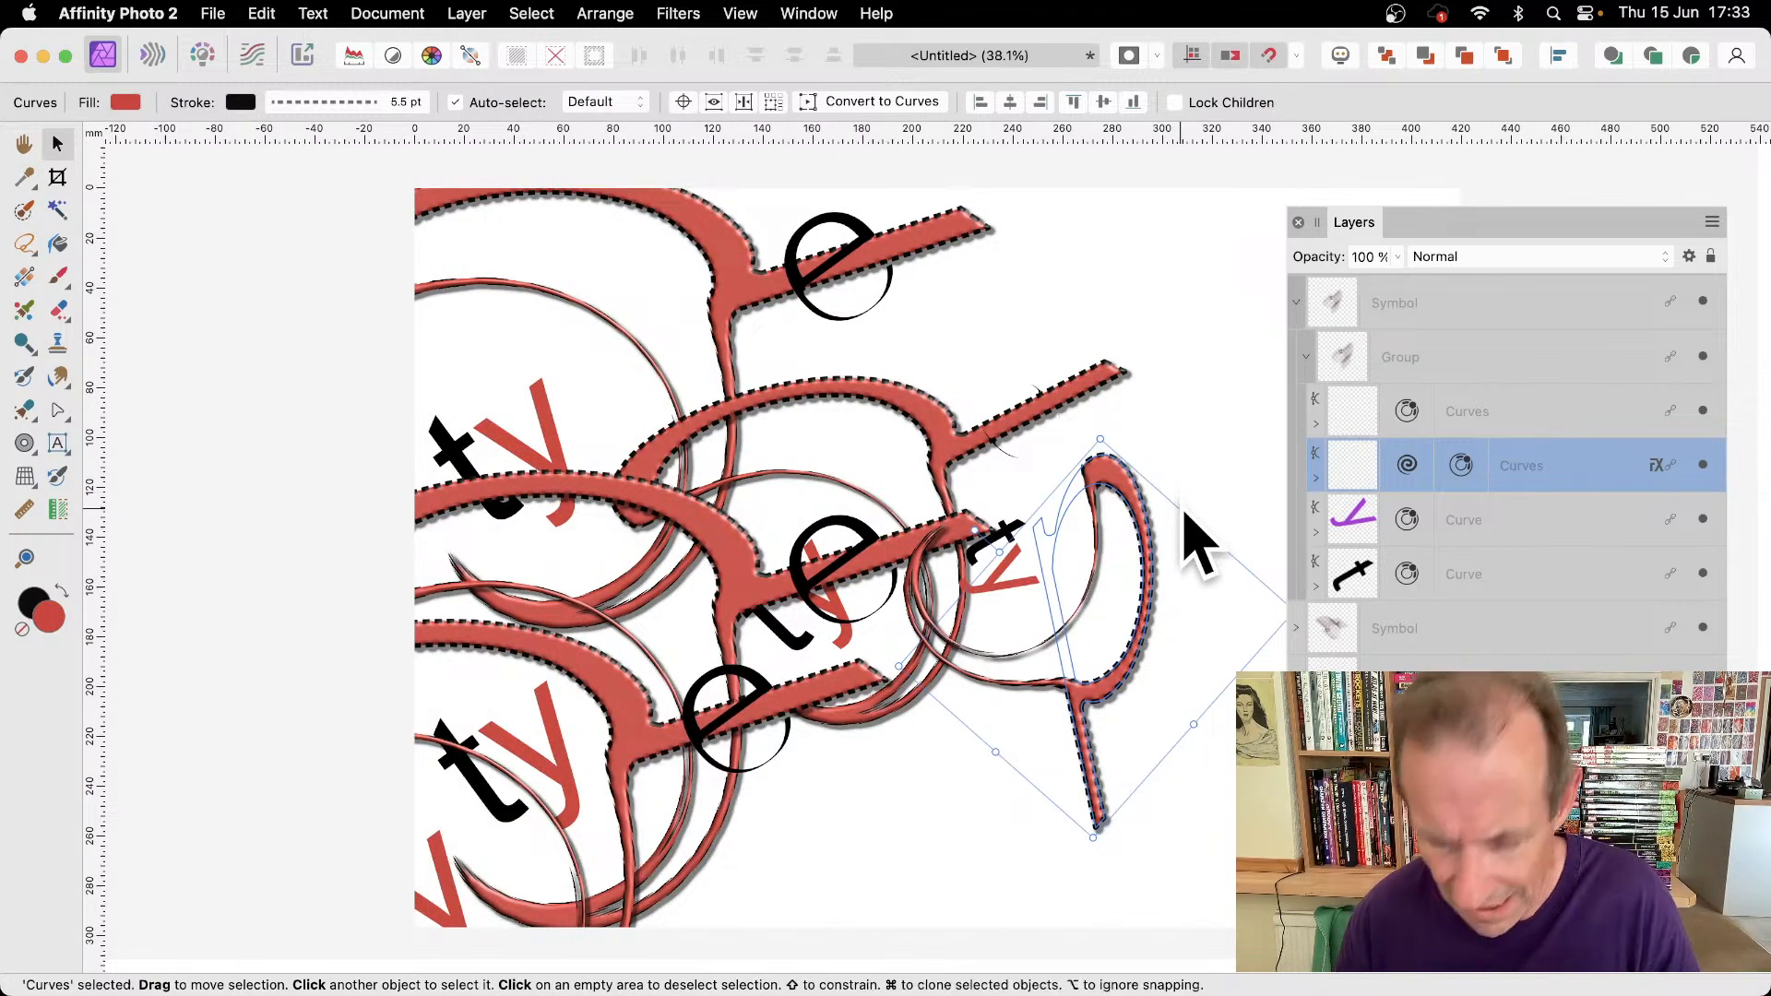
{"action": "key", "text": "super+z"}
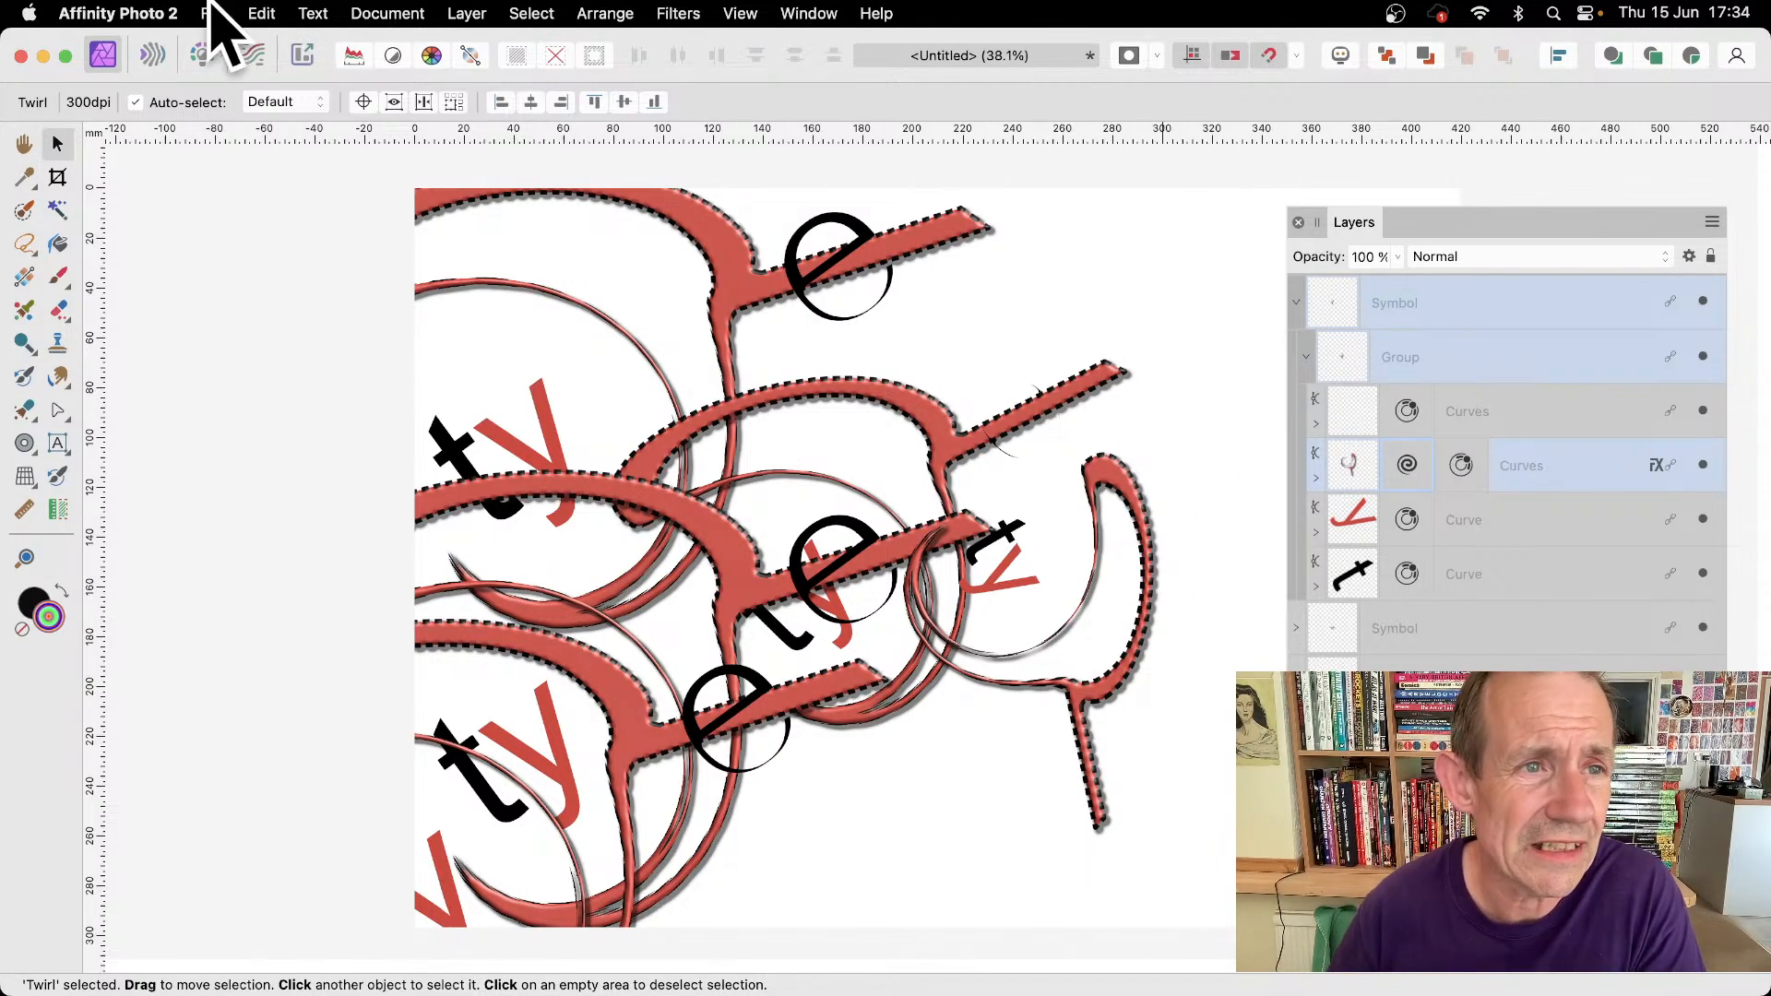
- Send the document to Affinity Designer, and move the first symbol up and left over the other copies
{"action": "left_click", "coordinate": [213, 13]}
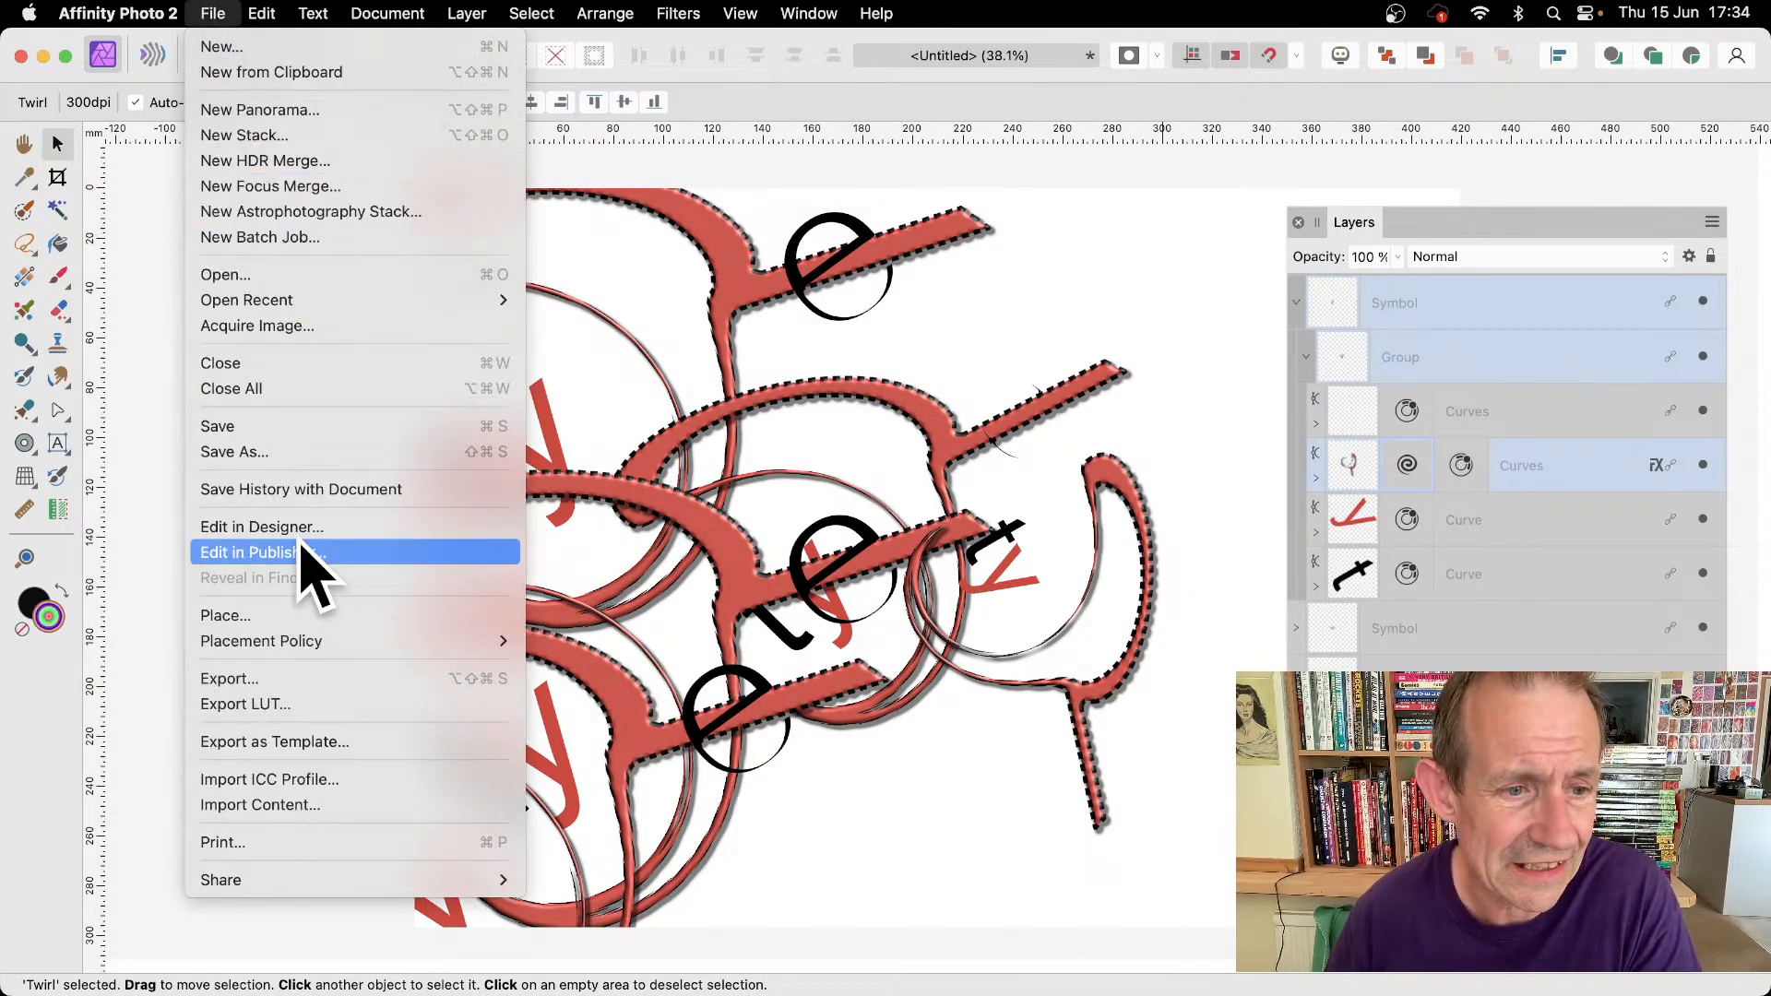
{"action": "left_click", "coordinate": [304, 531]}
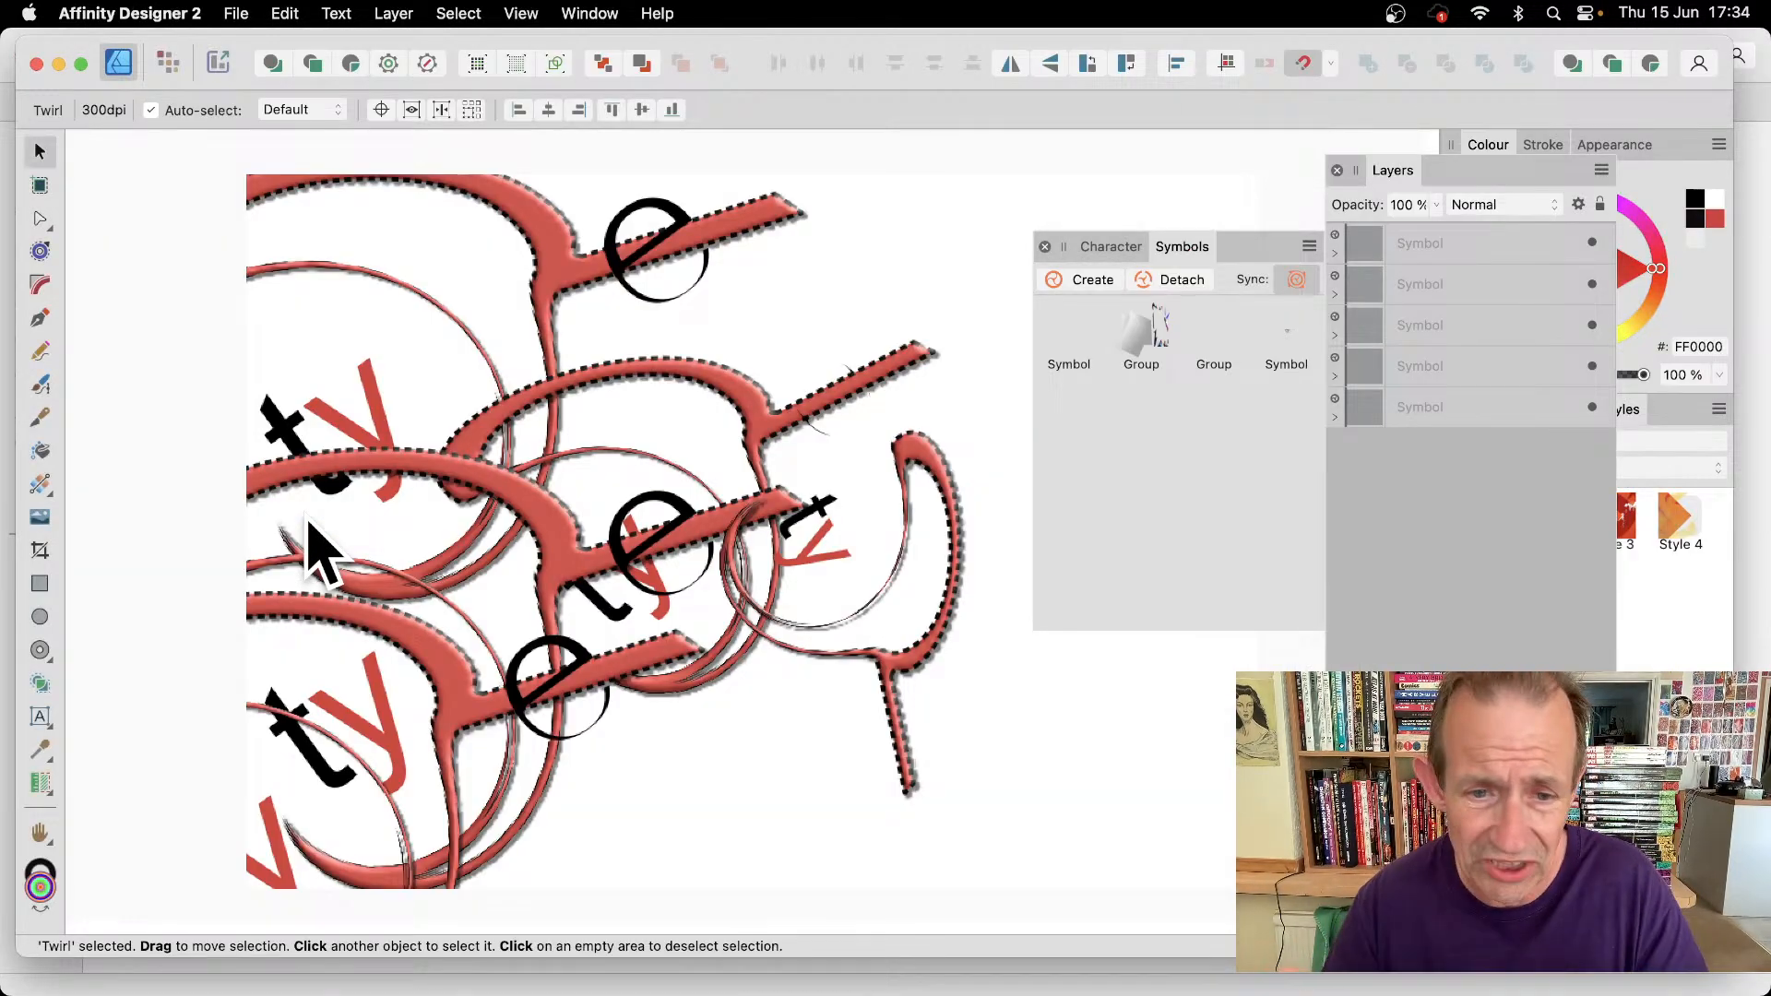
{"action": "left_click", "coordinate": [1394, 255]}
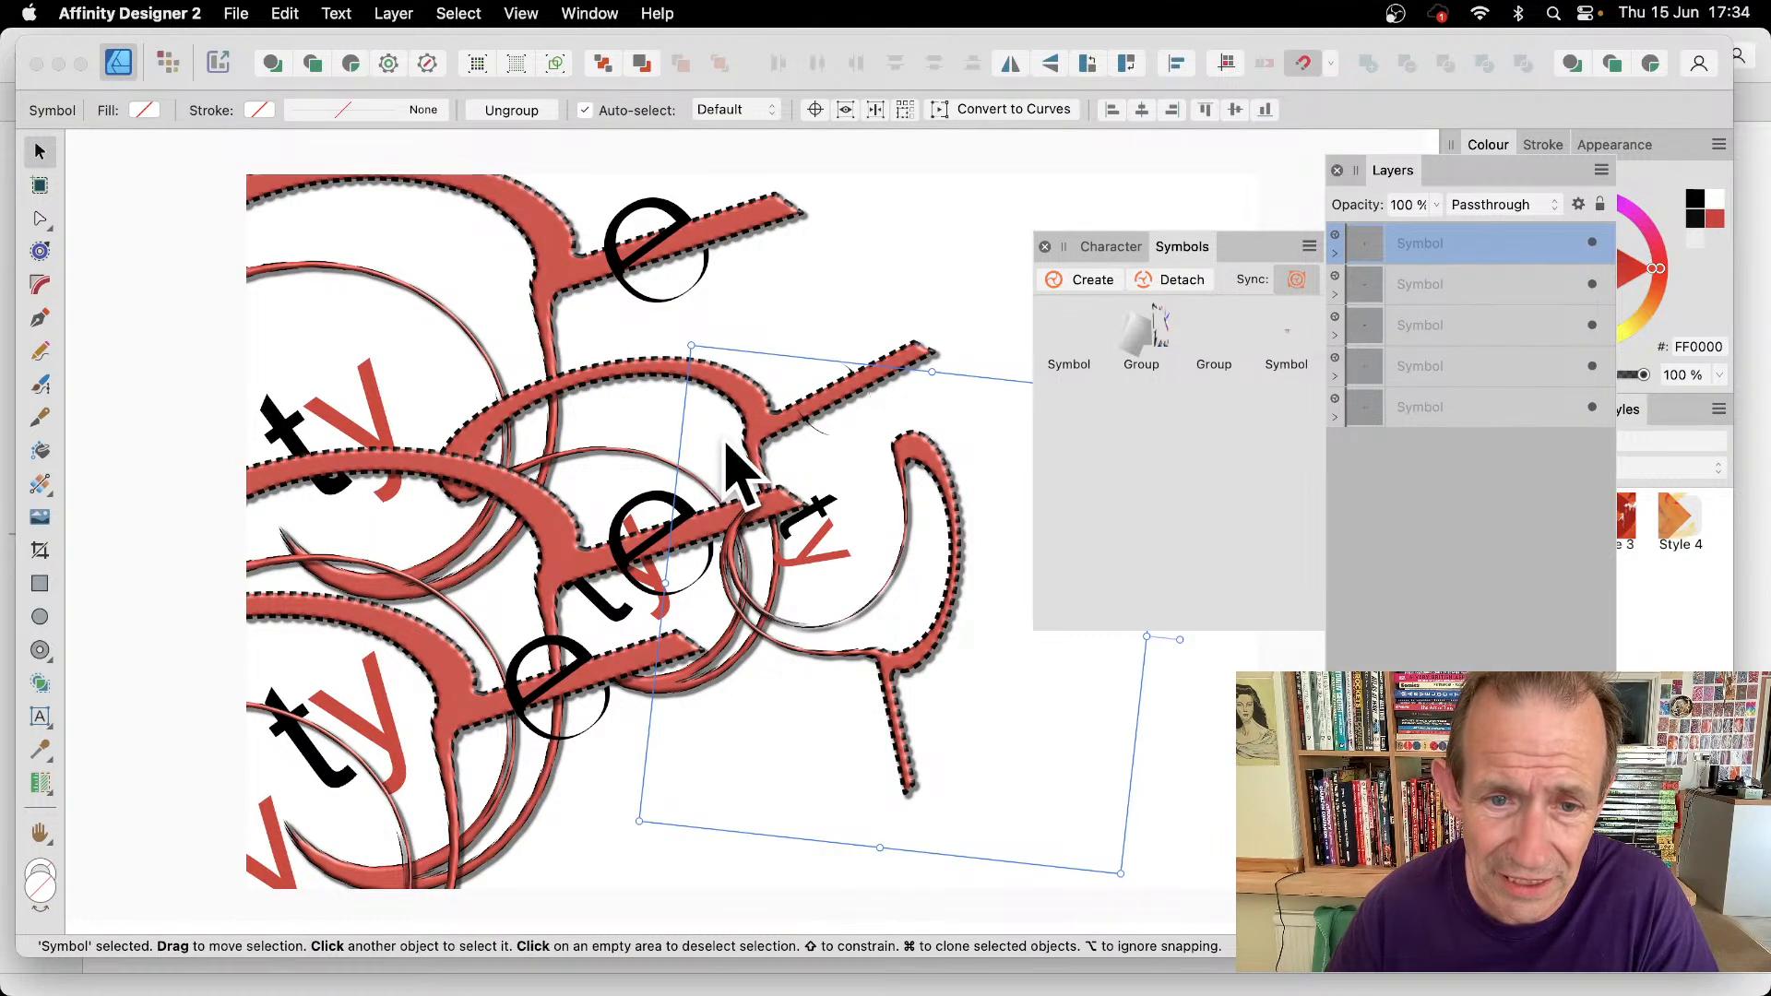
{"action": "left_click_drag", "start_coordinate": [747, 406], "coordinate": [650, 340]}
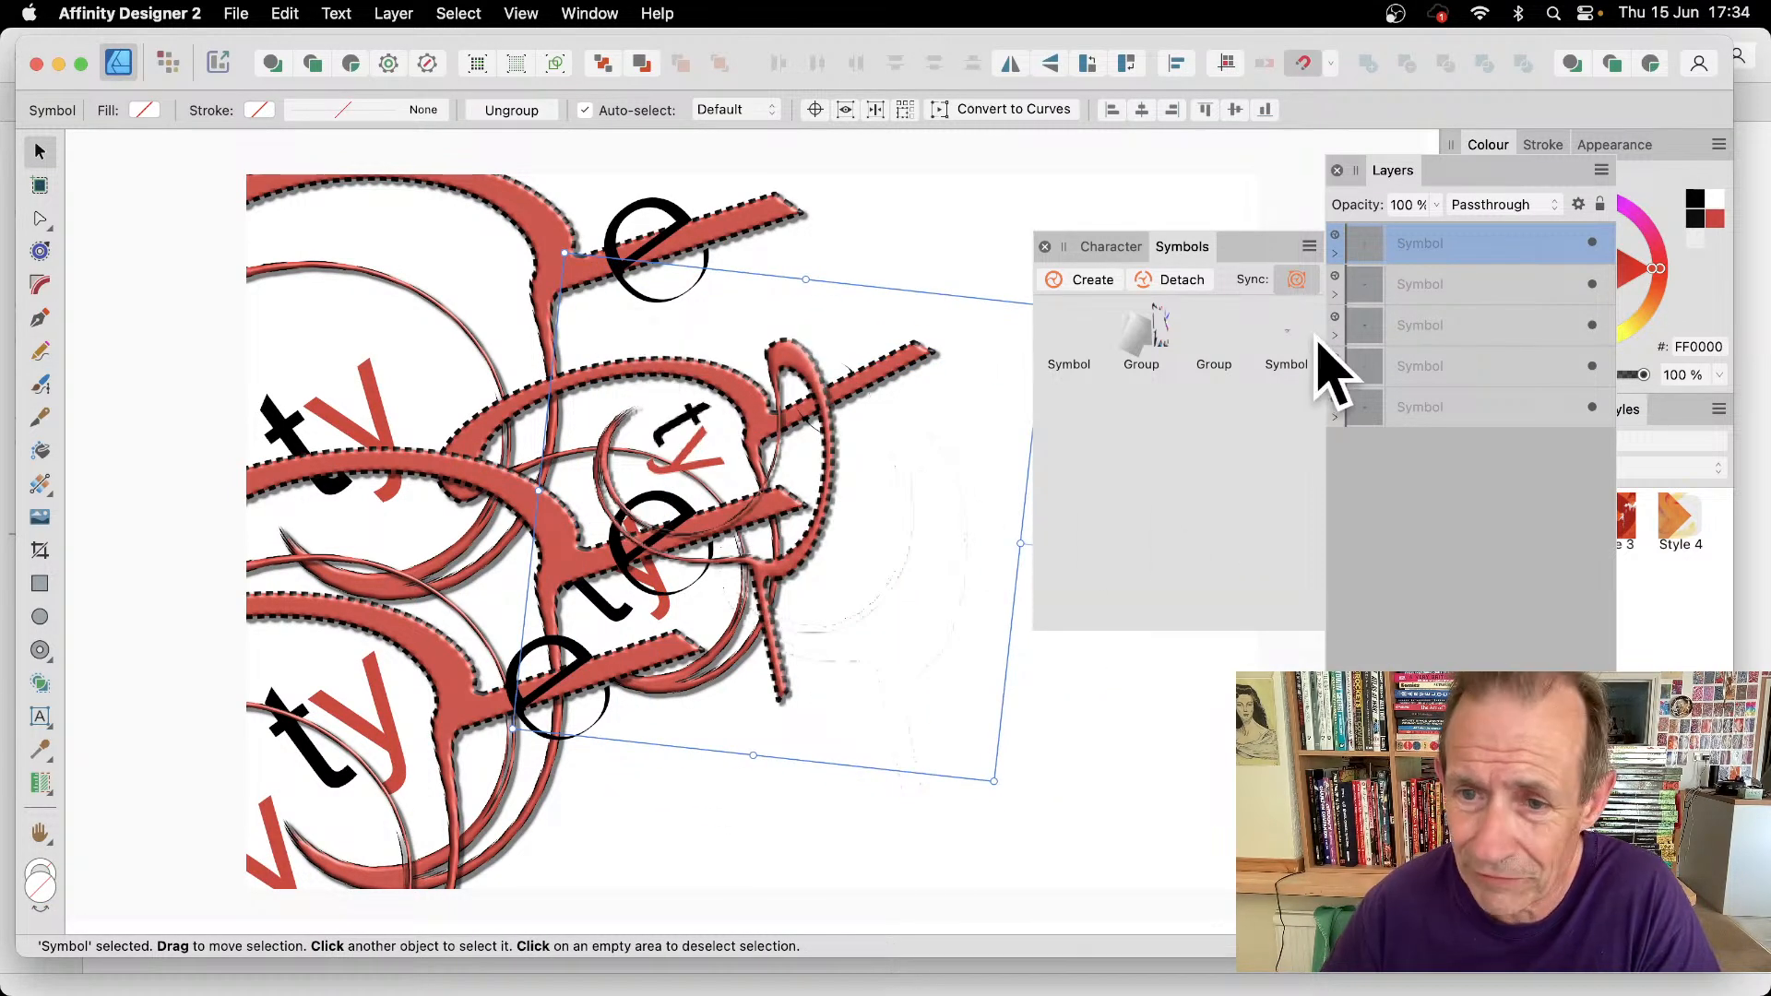
{"action": "left_click", "coordinate": [1335, 251]}
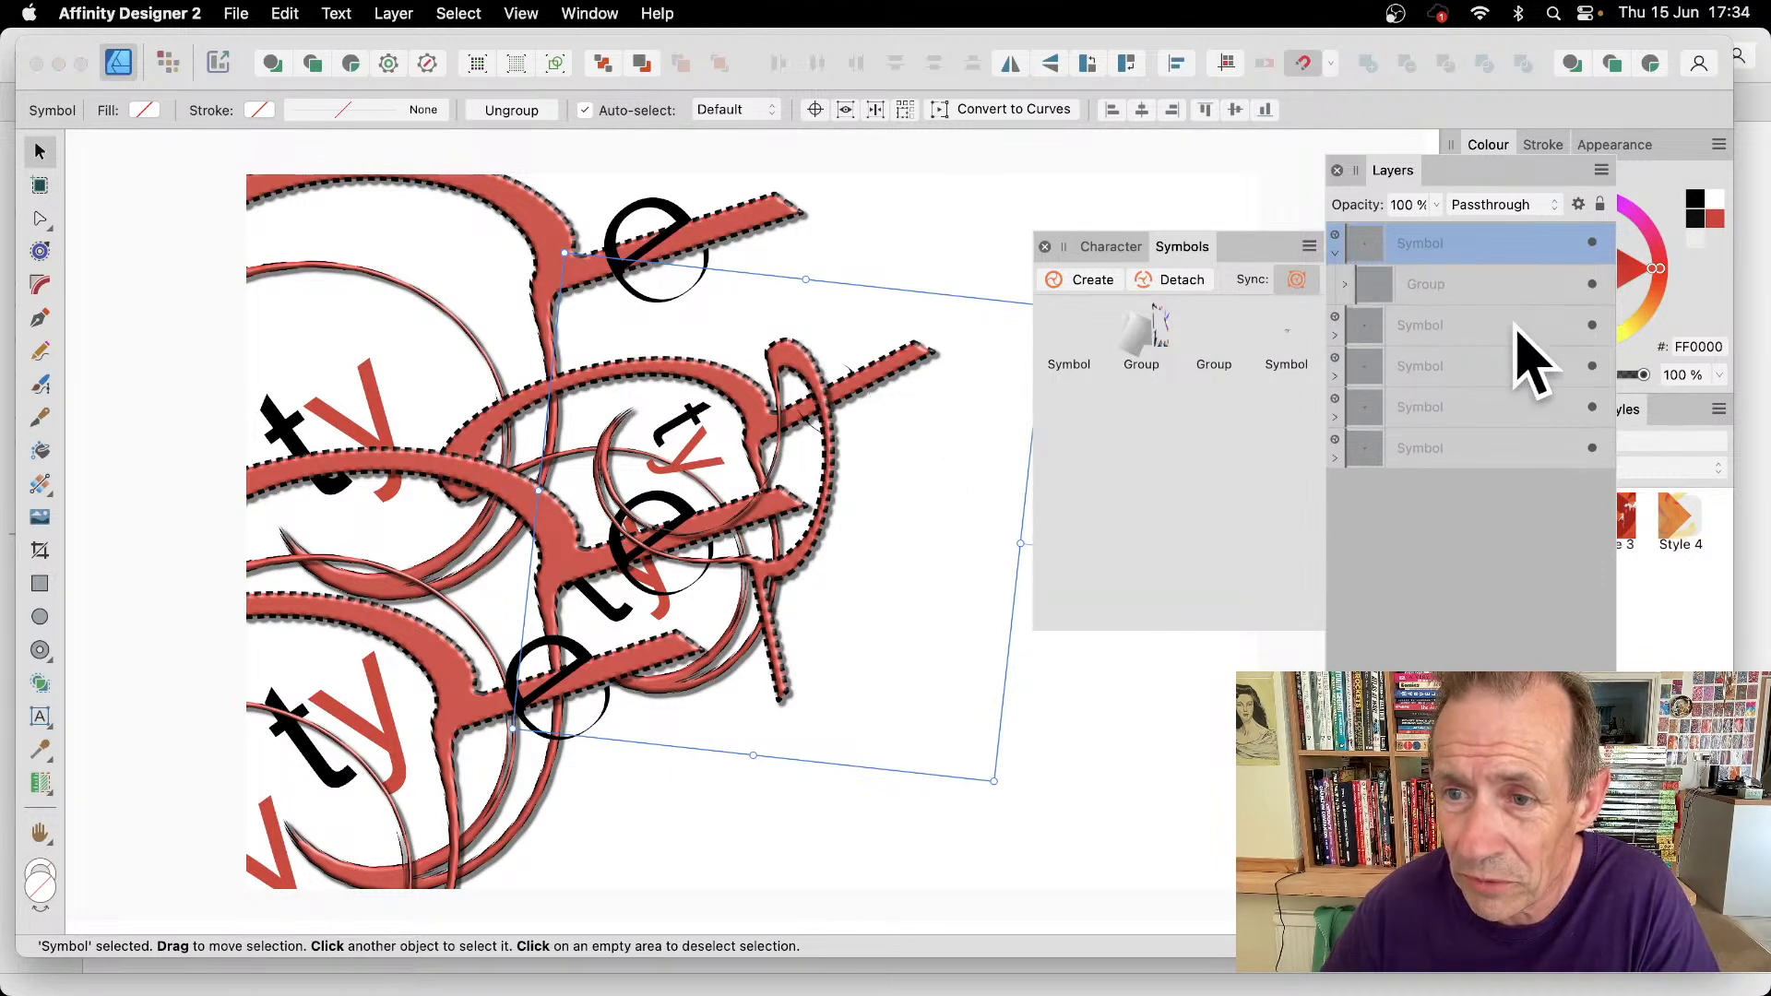
{"action": "left_click", "coordinate": [1345, 284]}
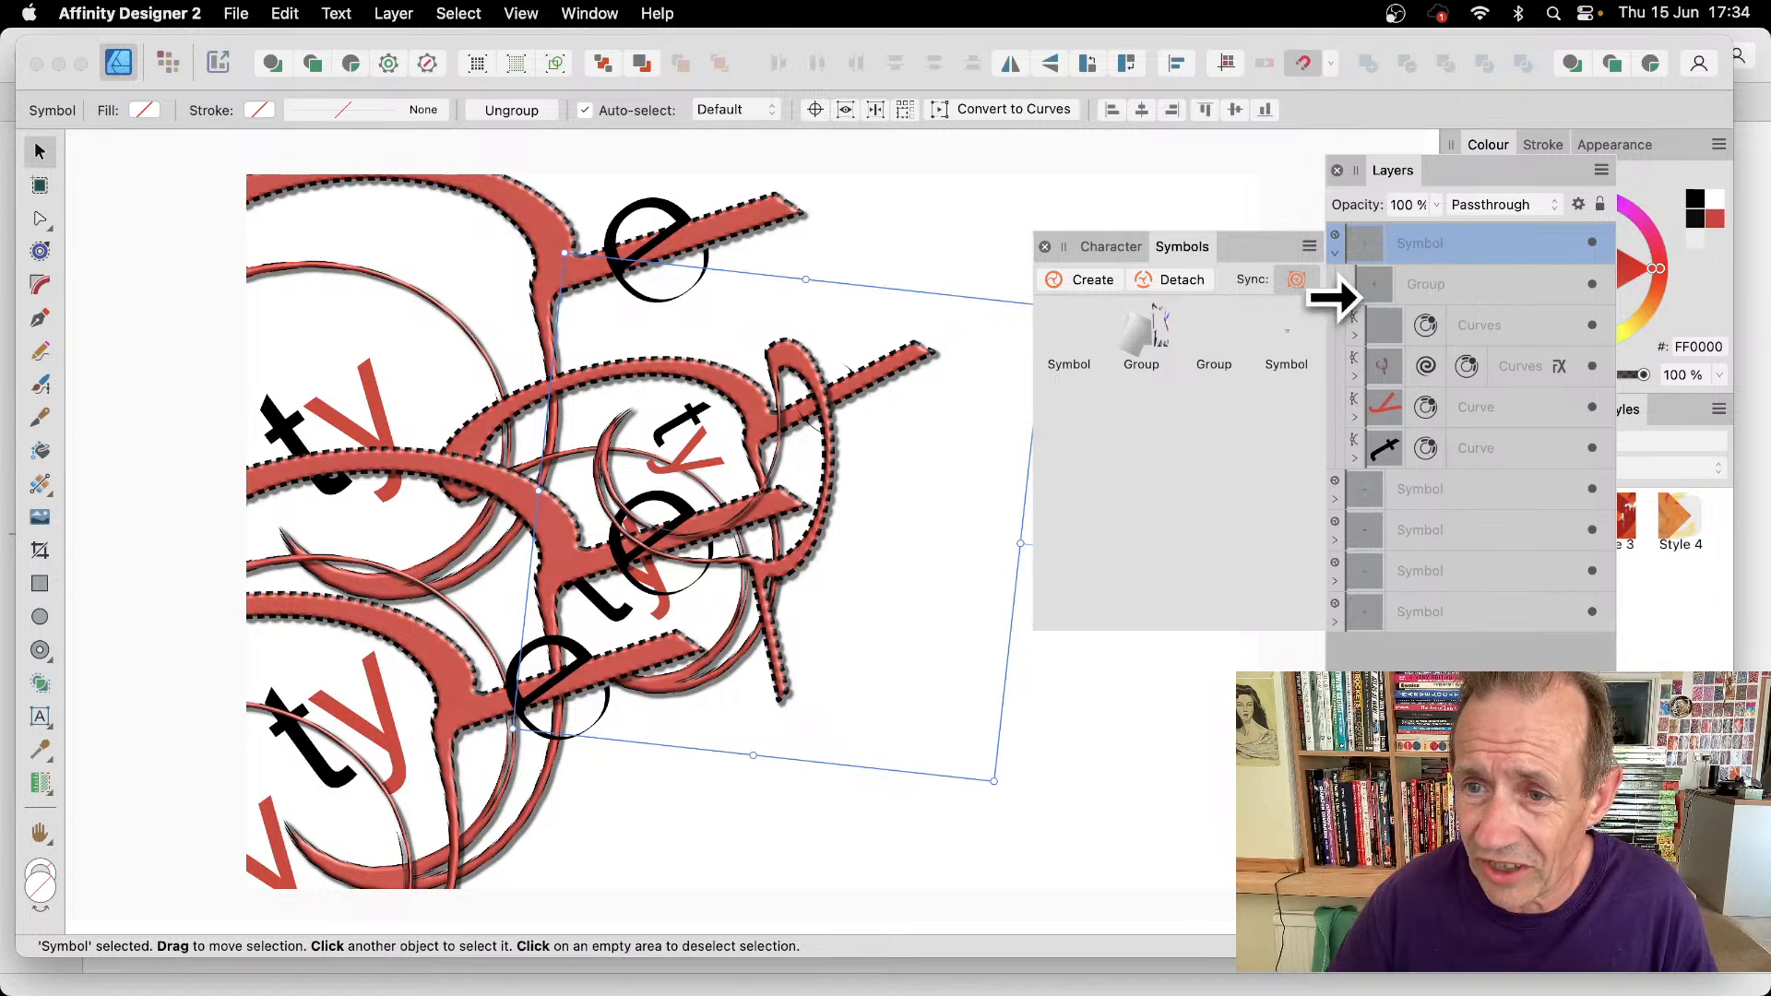
{"action": "left_click", "coordinate": [1345, 284]}
- Group all five symbols, and create a new symbol from the group after shifting it to the right
{"action": "left_click", "coordinate": [1431, 447], "text": "shift"}
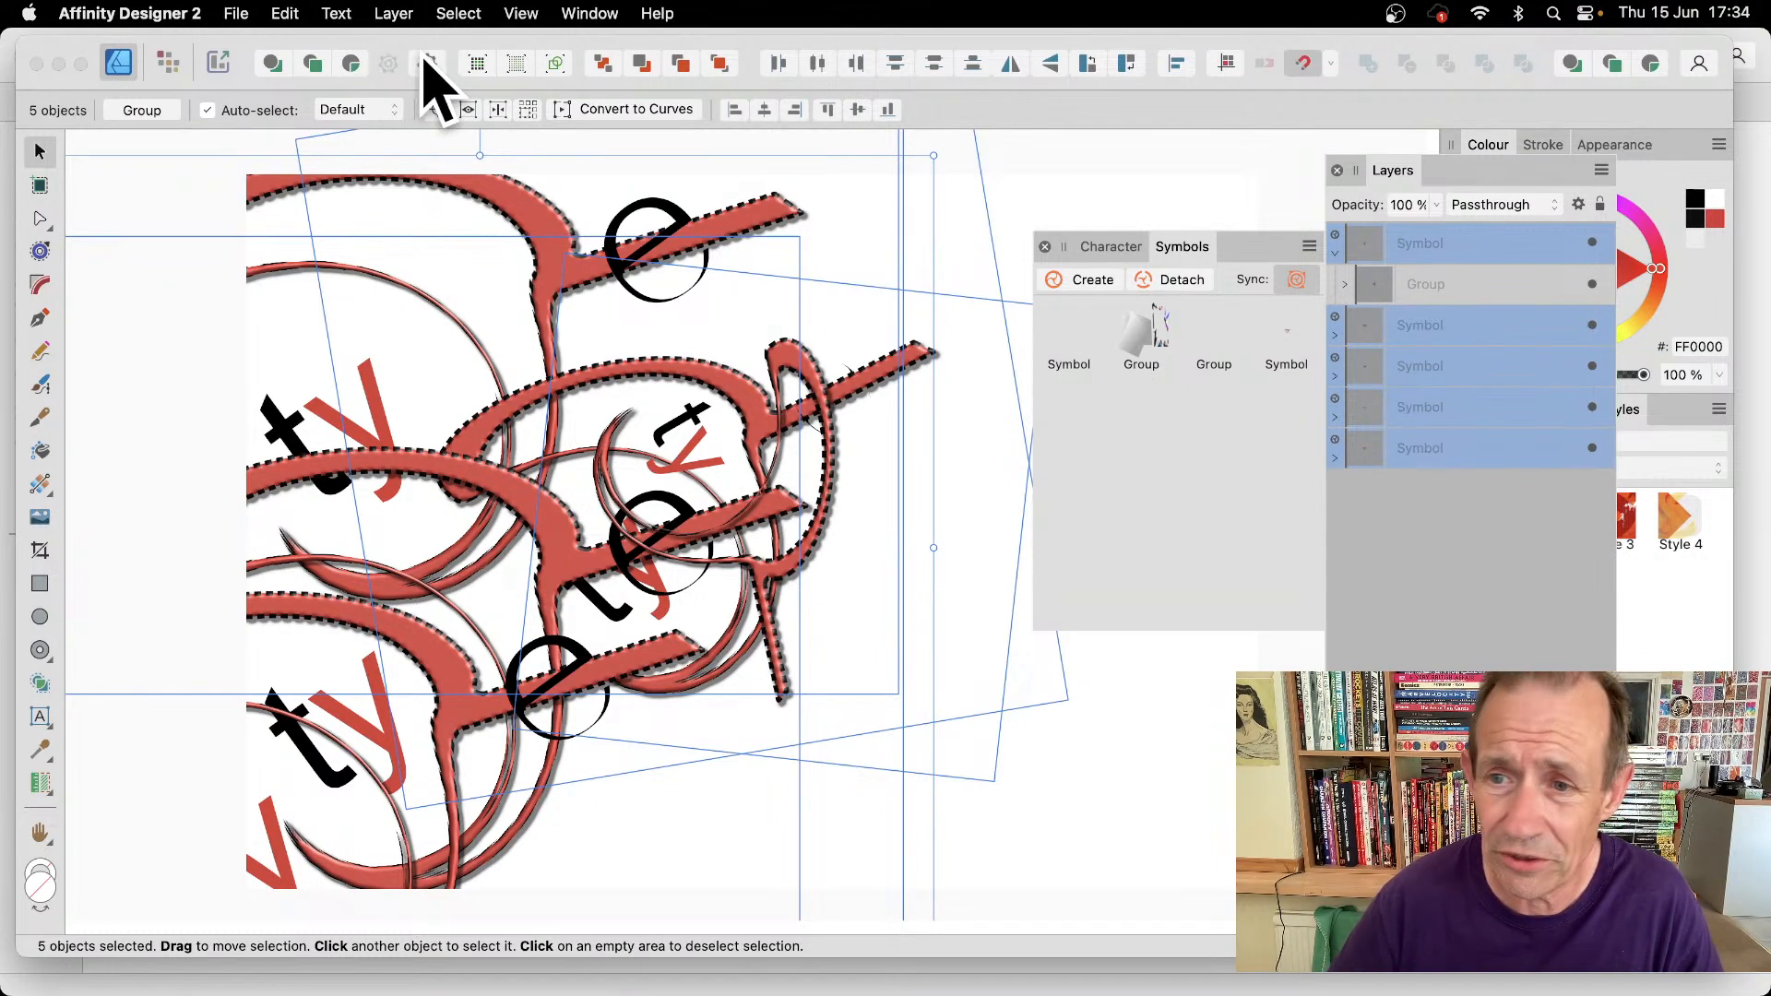
{"action": "right_click", "coordinate": [583, 256]}
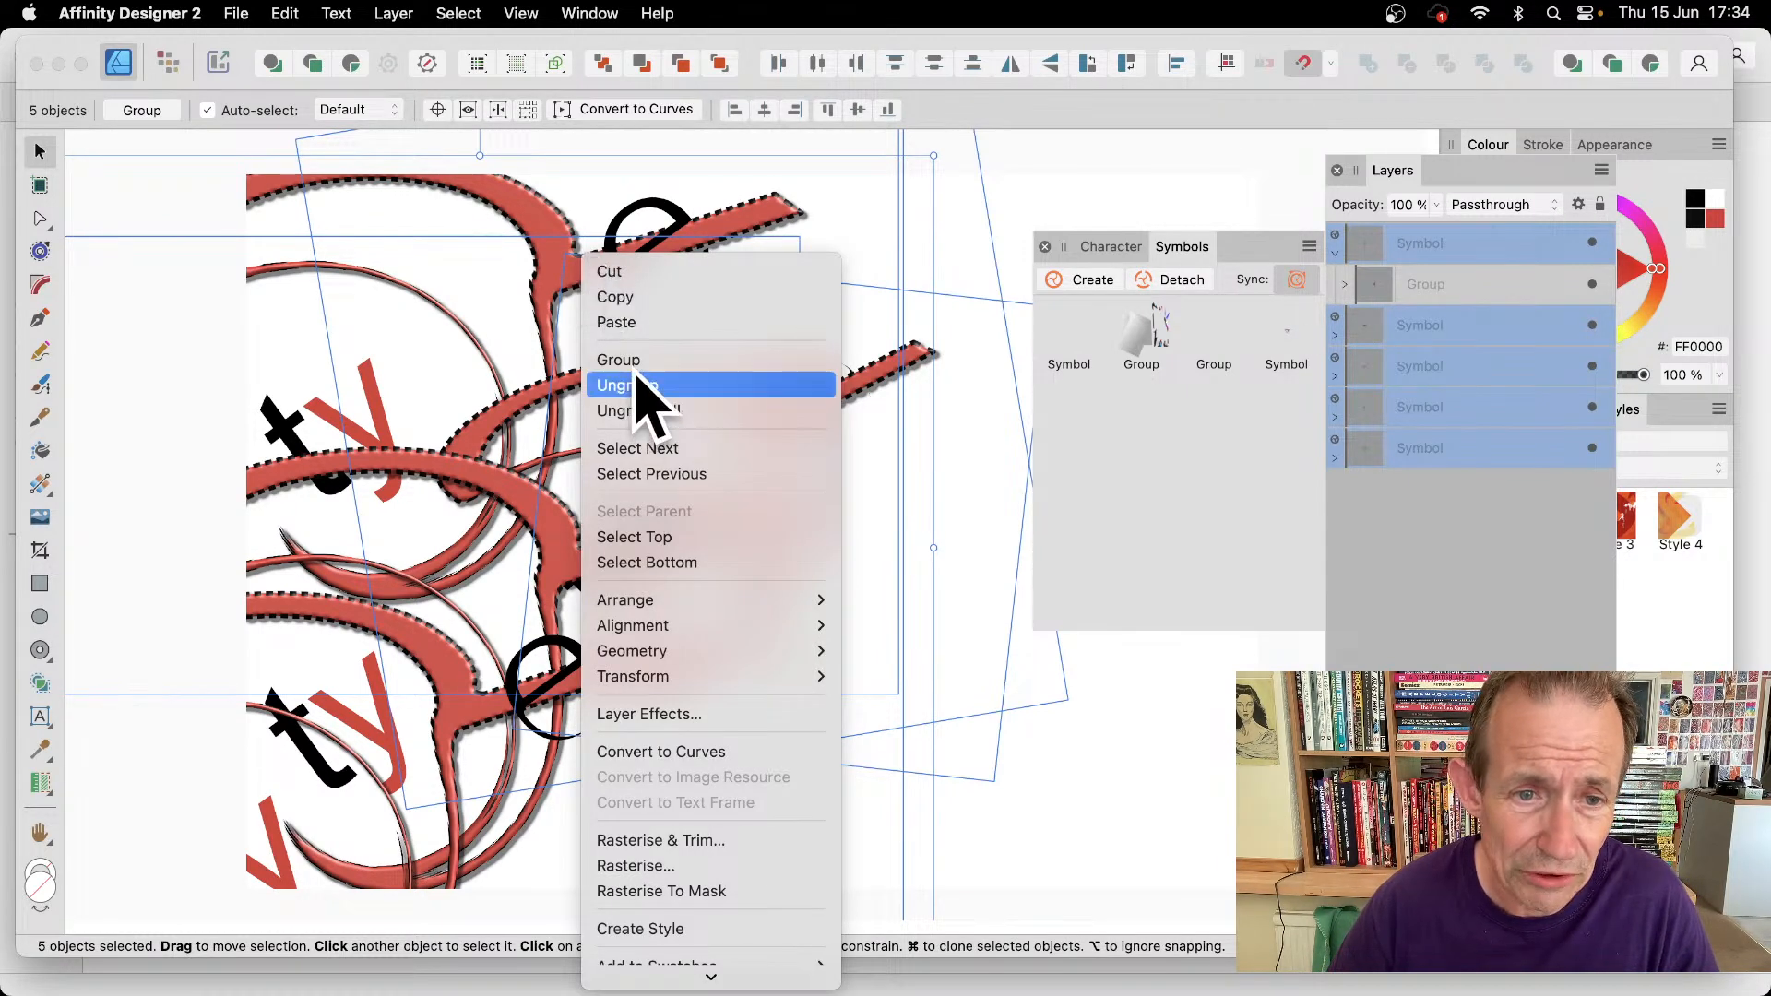
{"action": "left_click", "coordinate": [635, 362]}
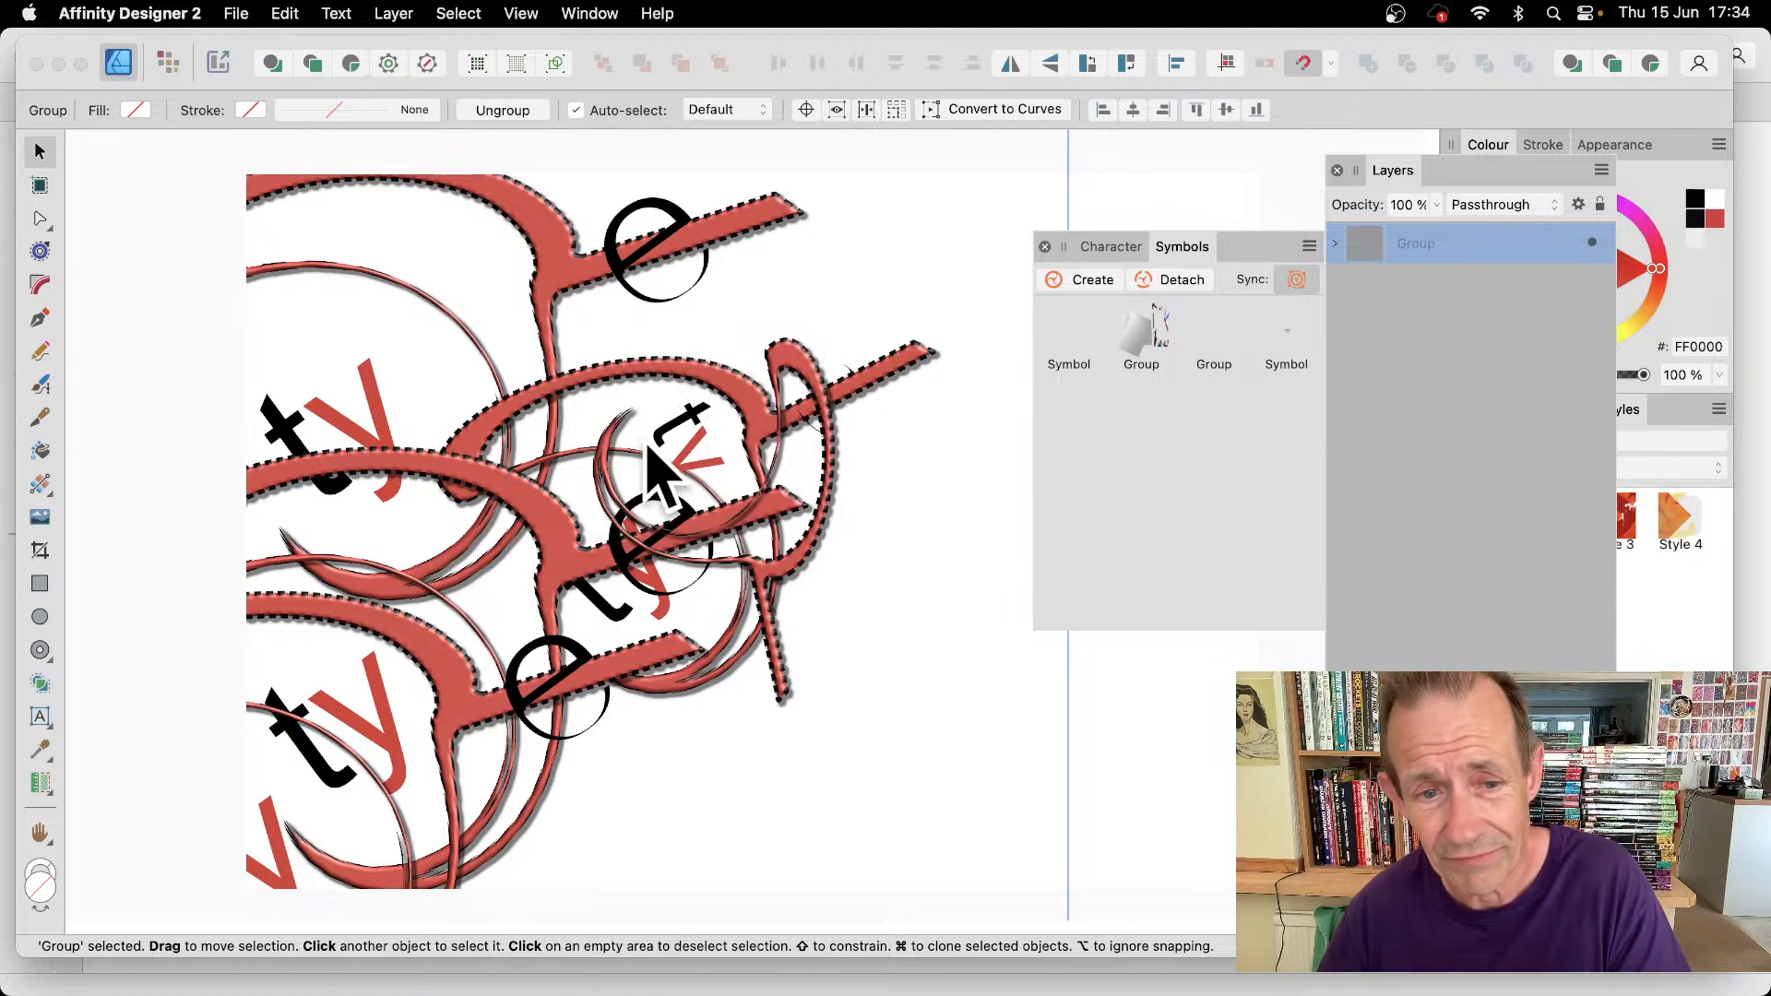
{"action": "mouse_move", "coordinate": [680, 384]}
{"action": "left_mouse_down"}
{"action": "mouse_move", "coordinate": [954, 405]}
{"action": "mouse_move", "coordinate": [826, 364]}
{"action": "left_mouse_up"}
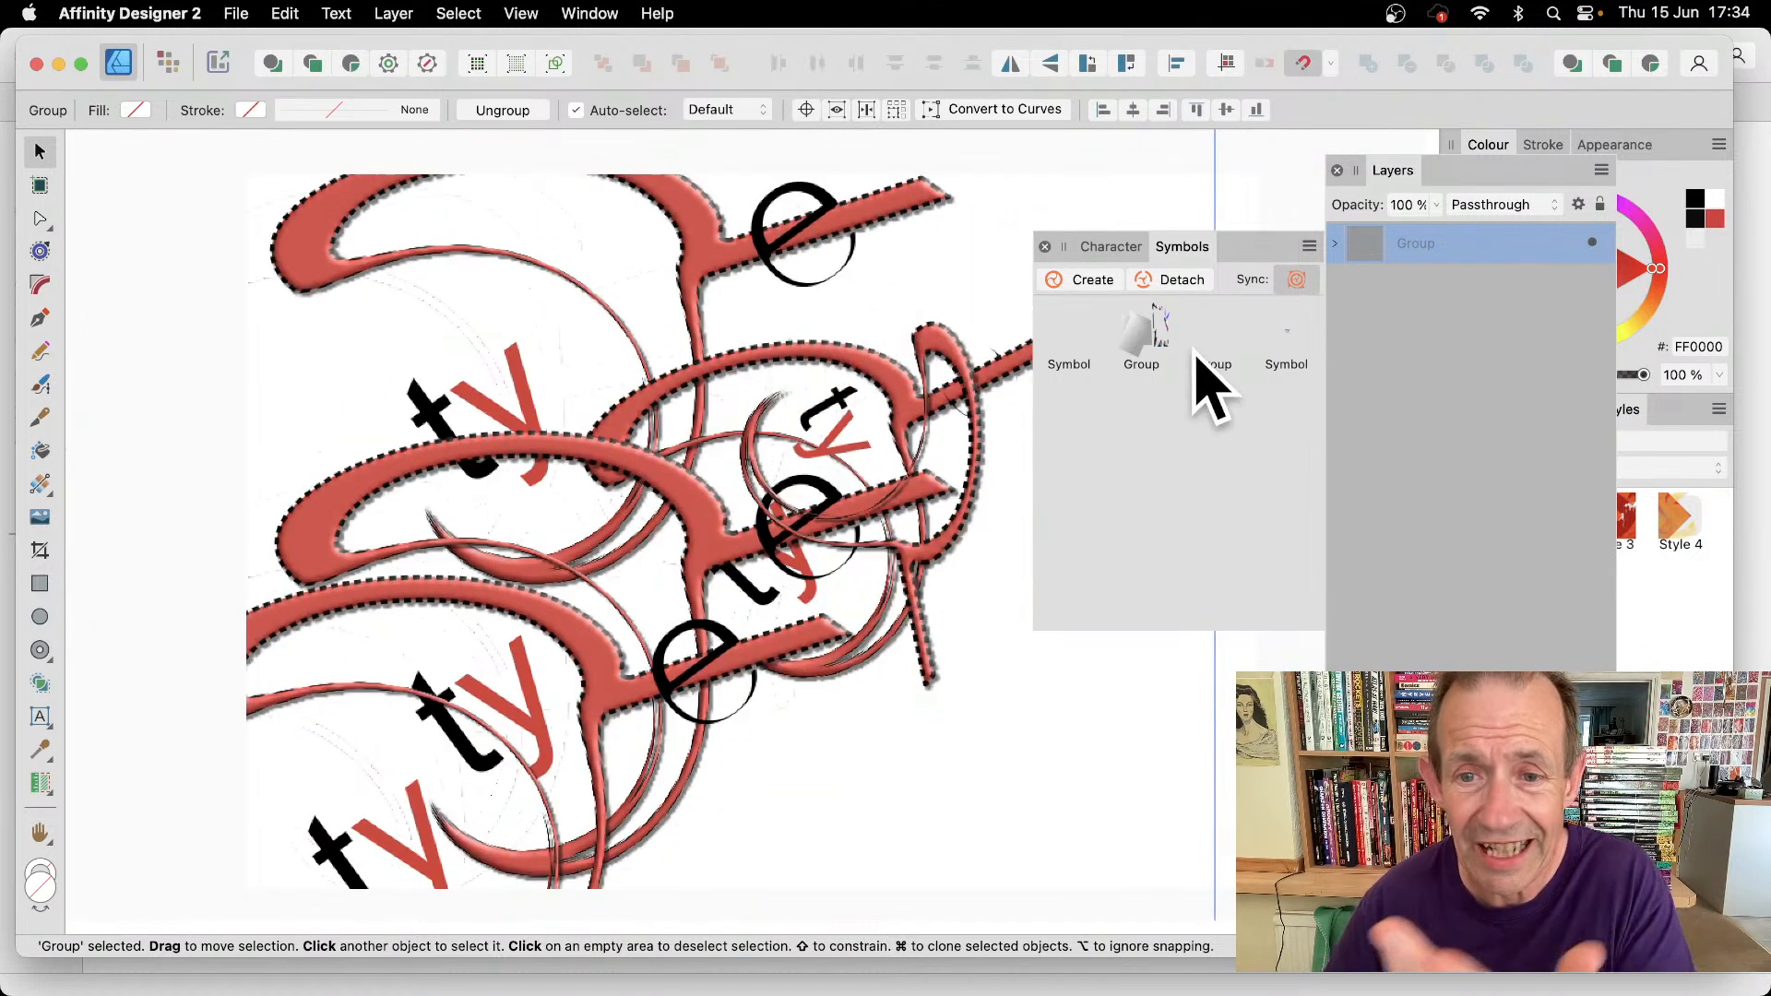
{"action": "left_click", "coordinate": [1087, 281]}
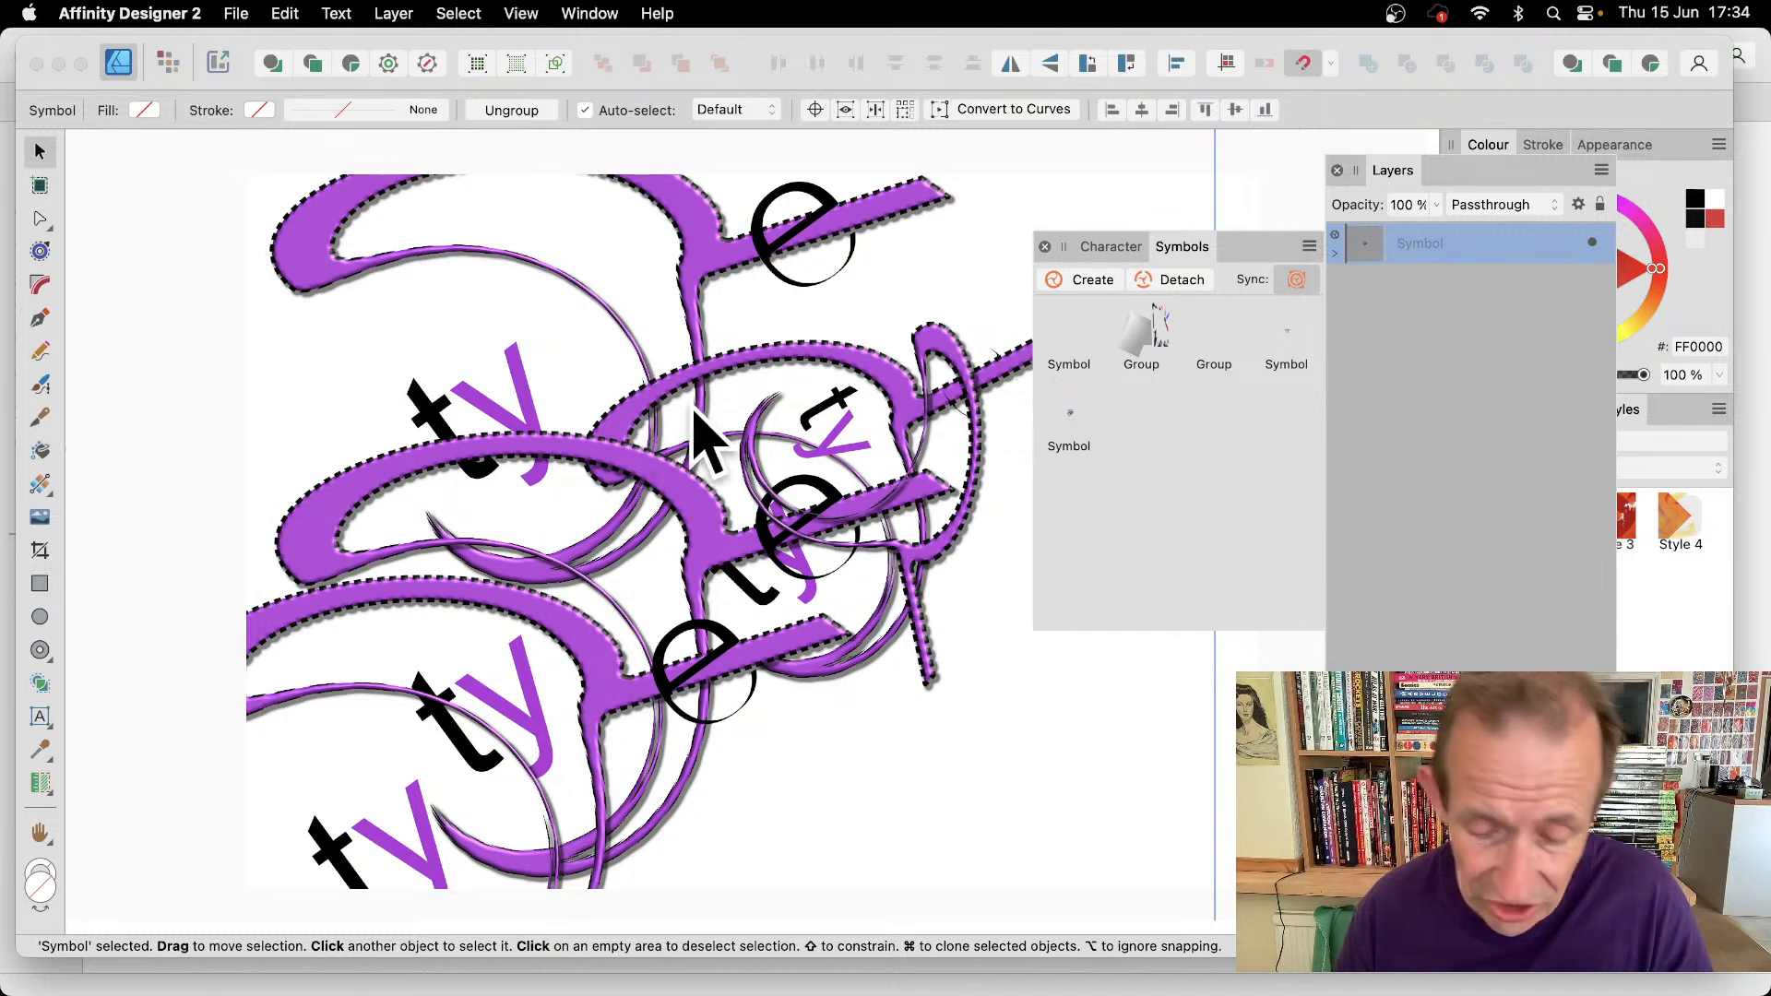
- Shift the hue to lime green in the HSL adjustment of the "p" curves inside the first nested symbol
{"action": "left_click", "coordinate": [1336, 253]}
{"action": "left_click", "coordinate": [1345, 284]}
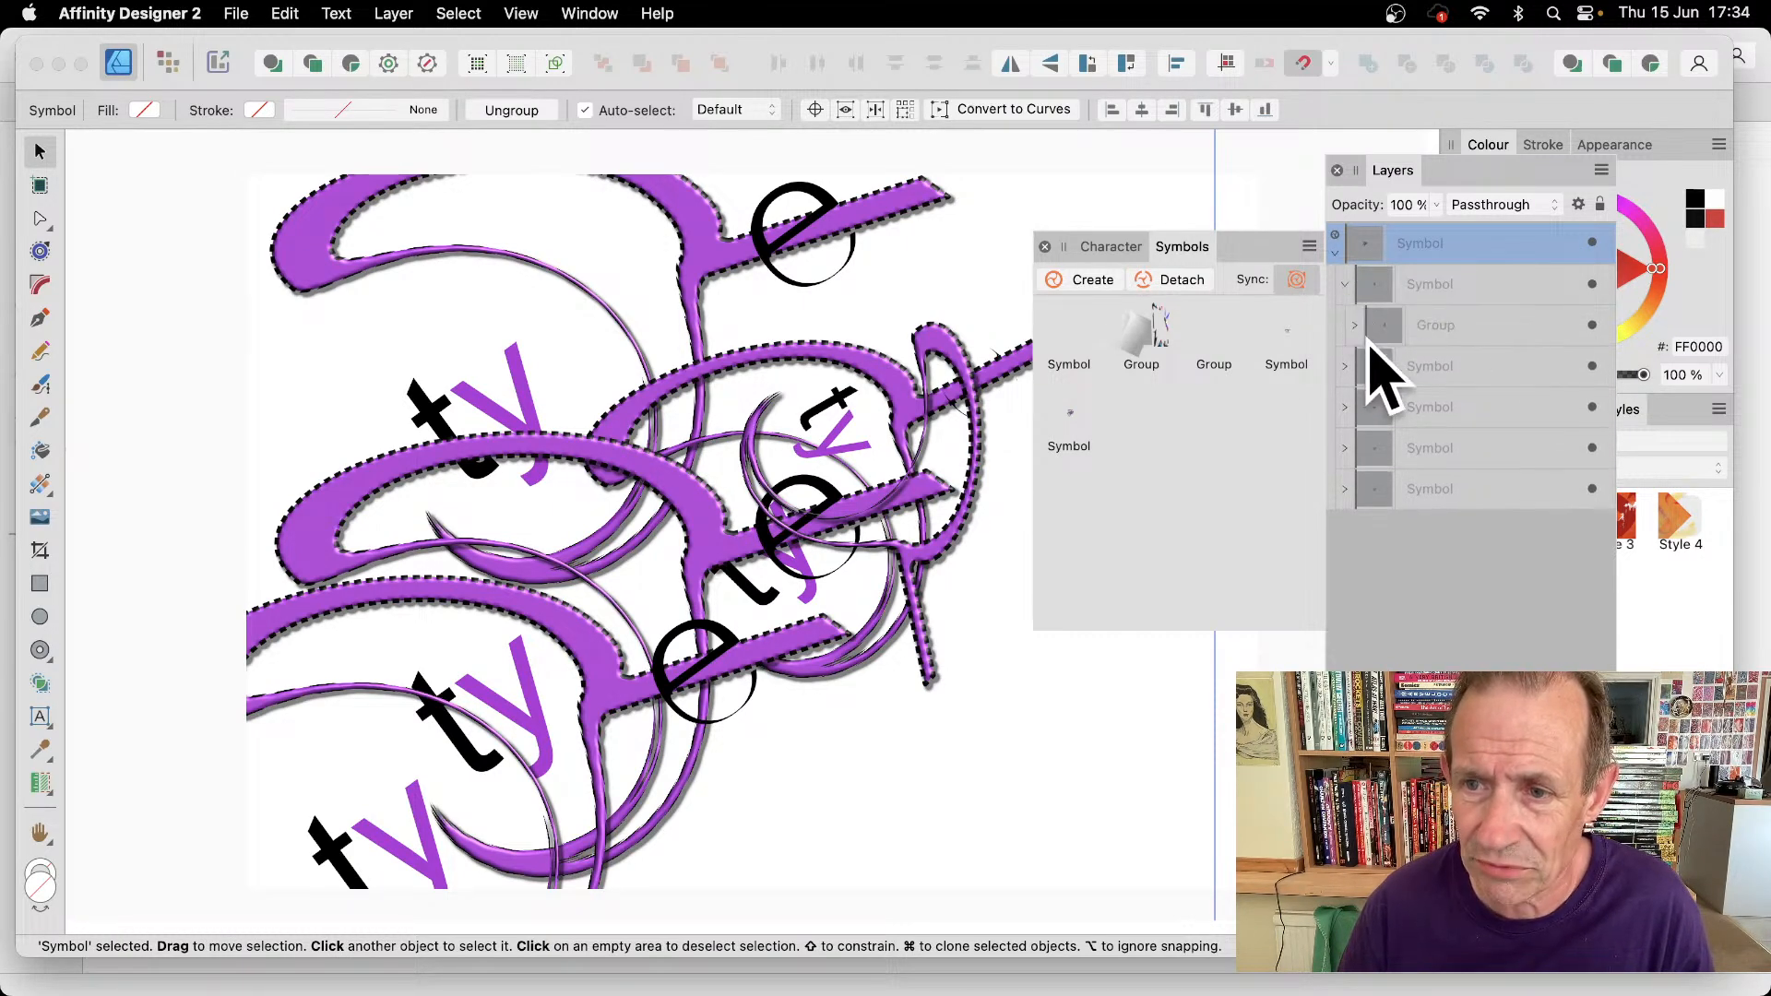
{"action": "left_click", "coordinate": [1354, 325]}
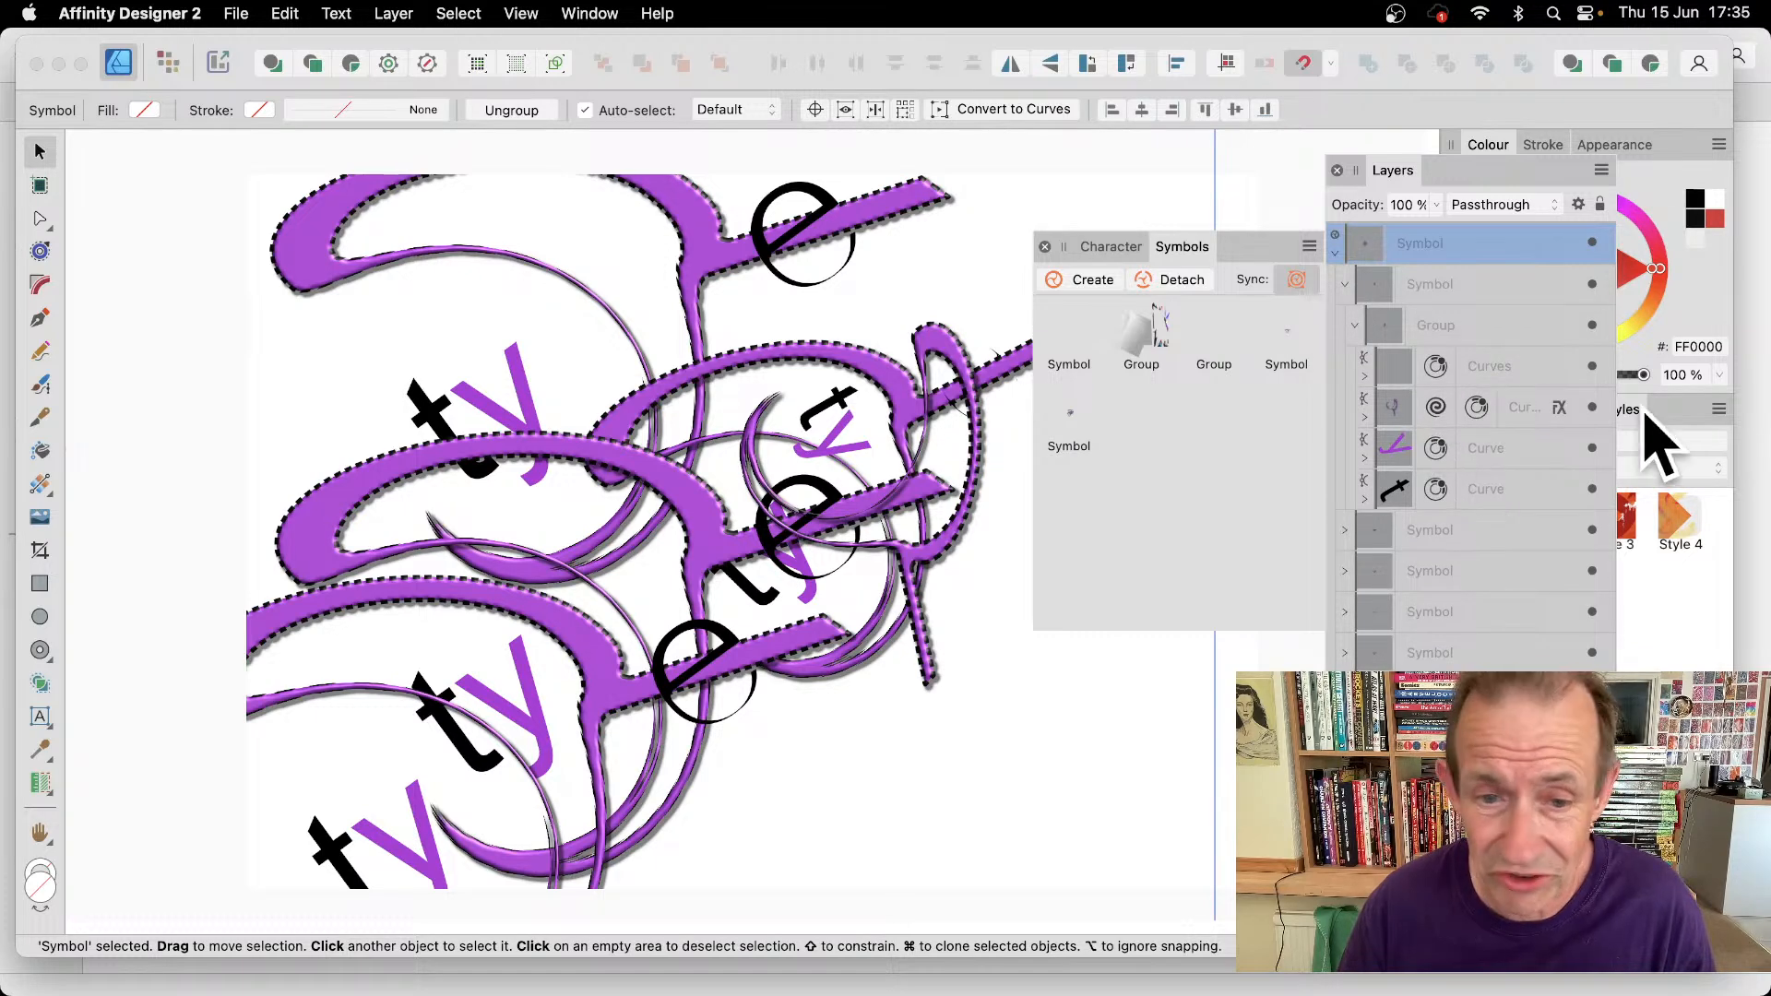
{"action": "left_click", "coordinate": [1527, 410]}
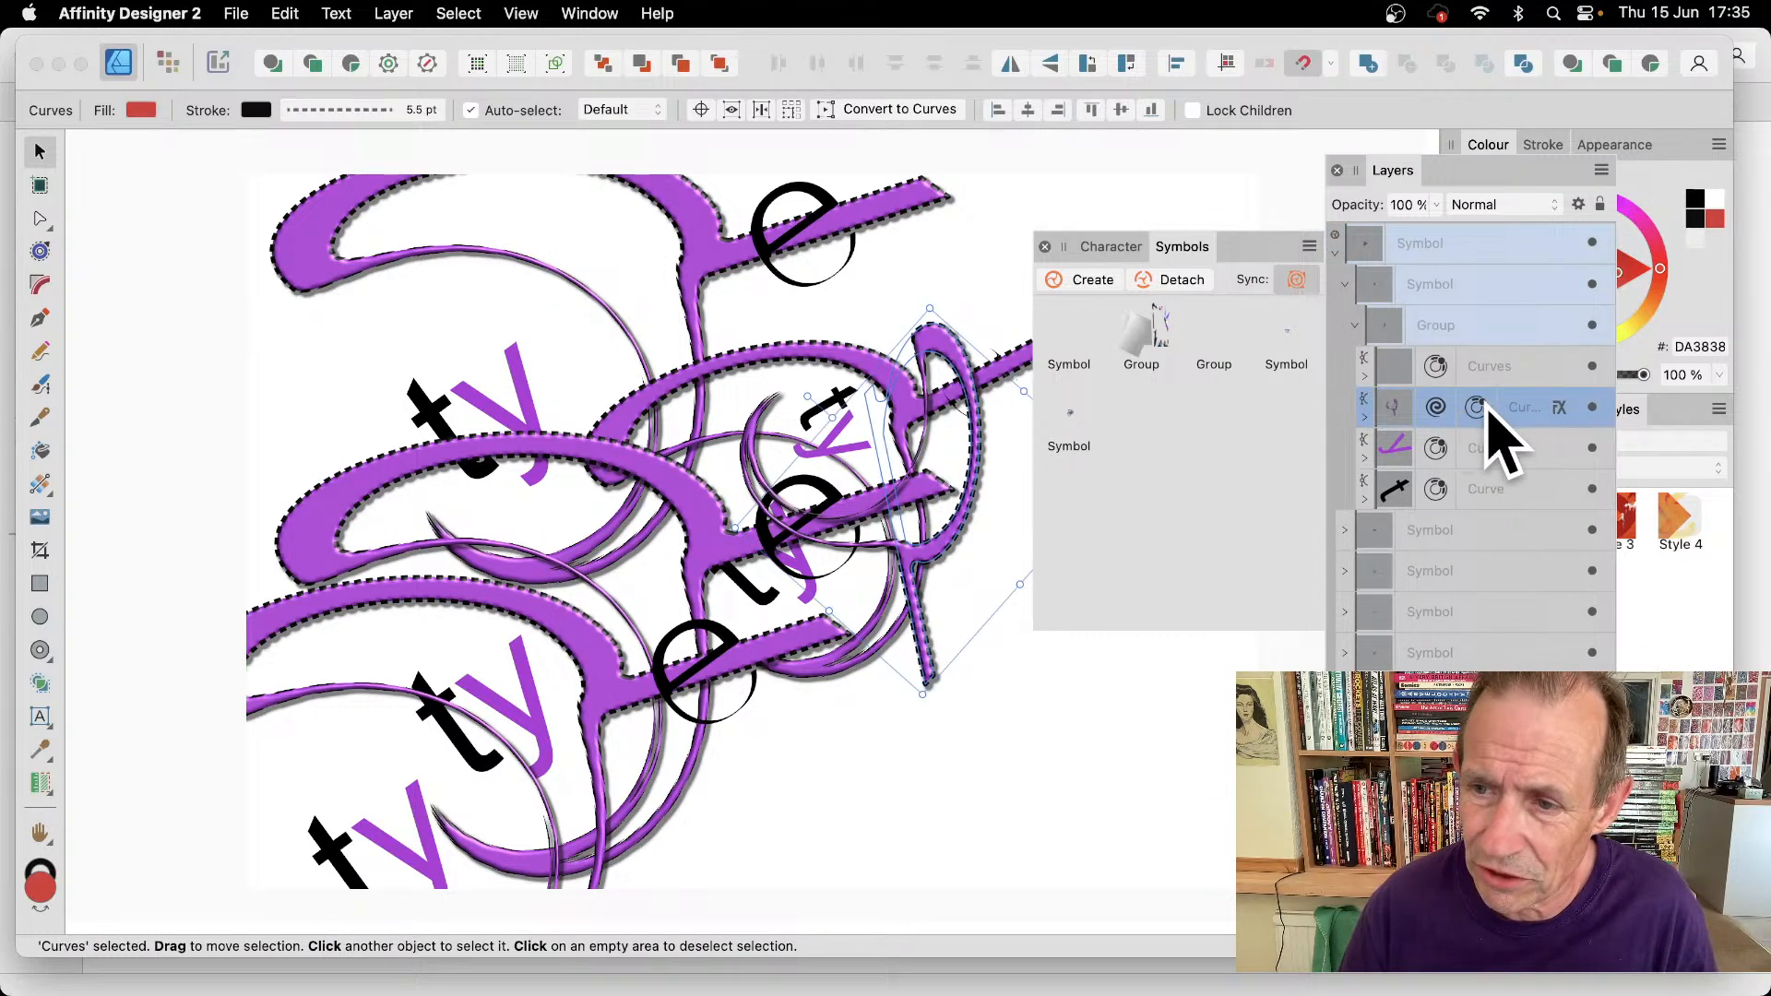
{"action": "double_click", "coordinate": [1479, 408]}
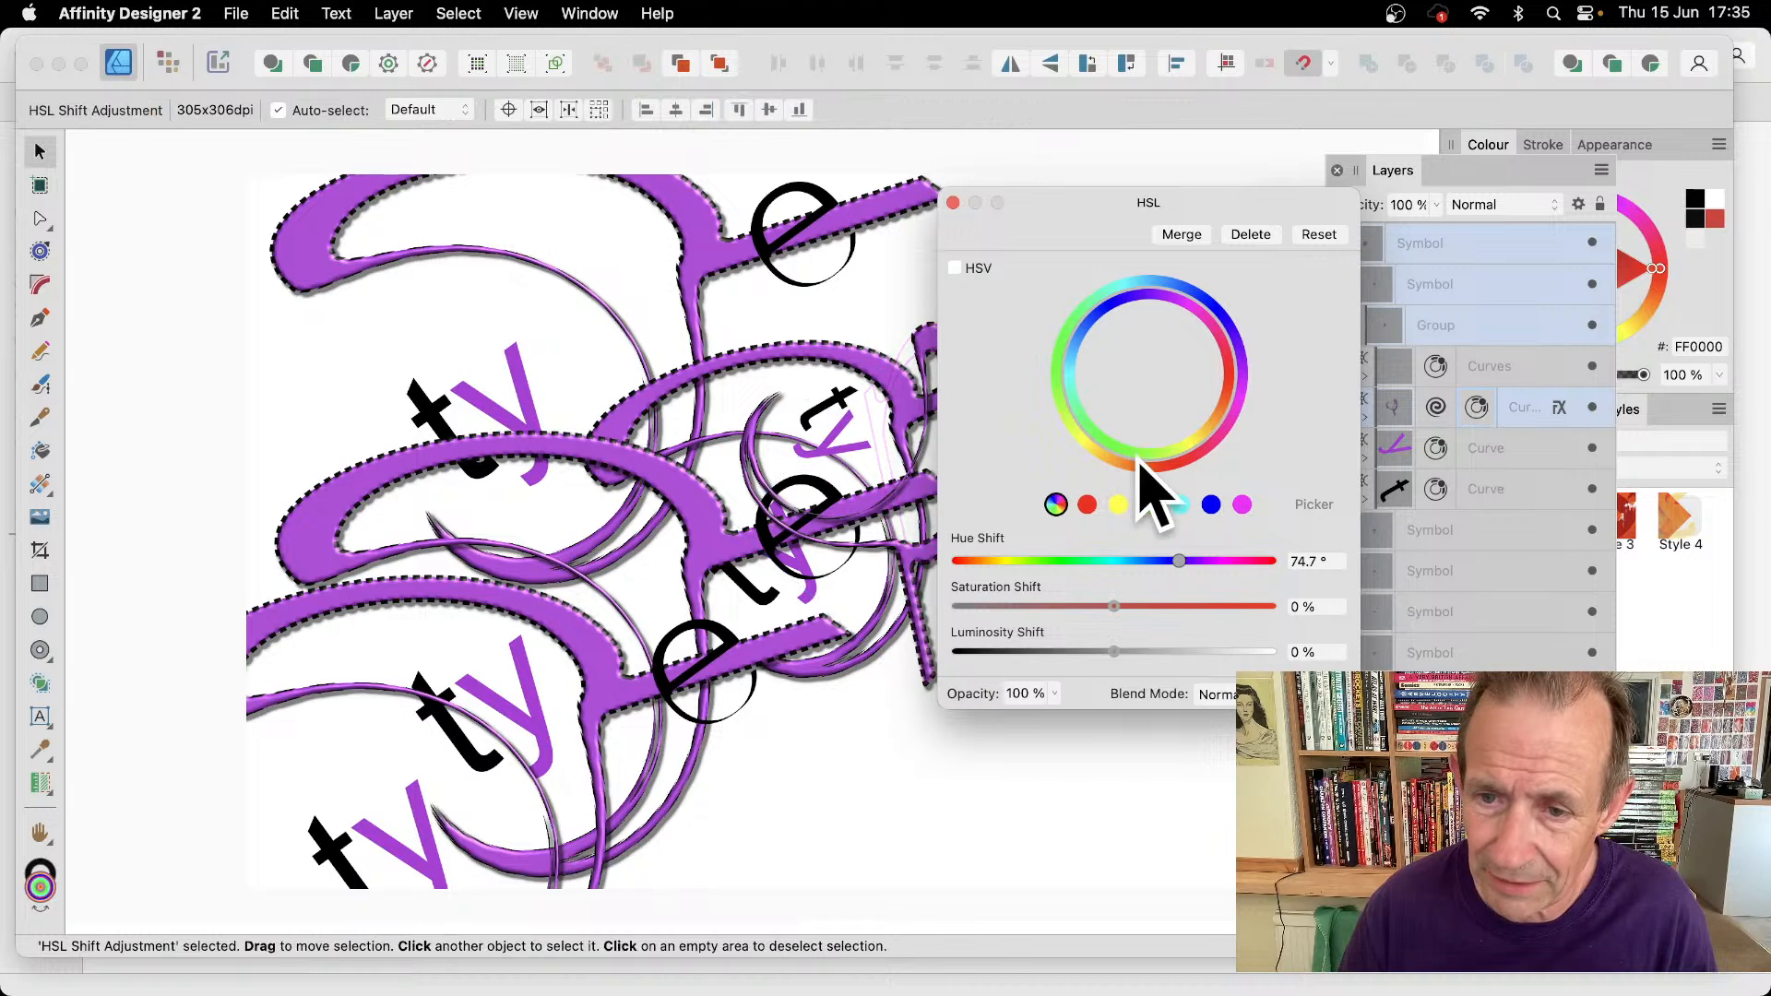
{"action": "left_click_drag", "start_coordinate": [1177, 562], "coordinate": [1045, 563]}
{"action": "left_click", "coordinate": [951, 202]}
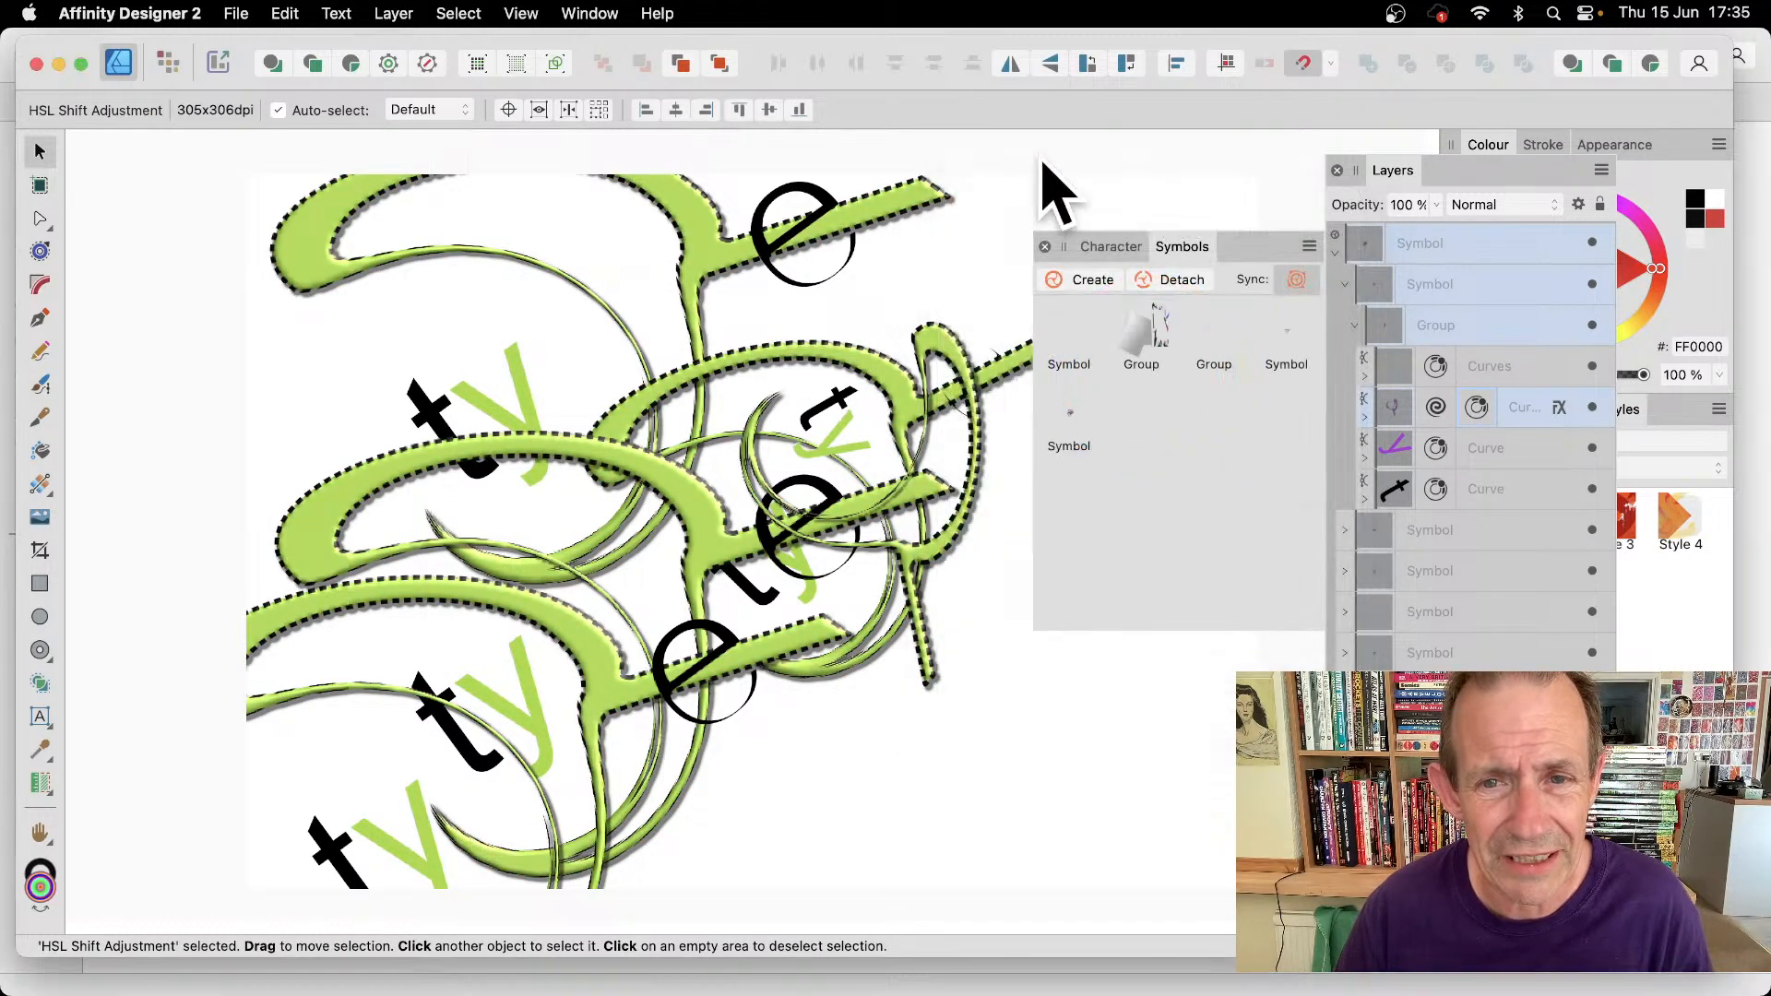
- Move the fourth nested symbol slightly up and left within the combined symbol
{"action": "left_click", "coordinate": [747, 343]}
{"action": "left_click_drag", "start_coordinate": [748, 343], "coordinate": [694, 324]}
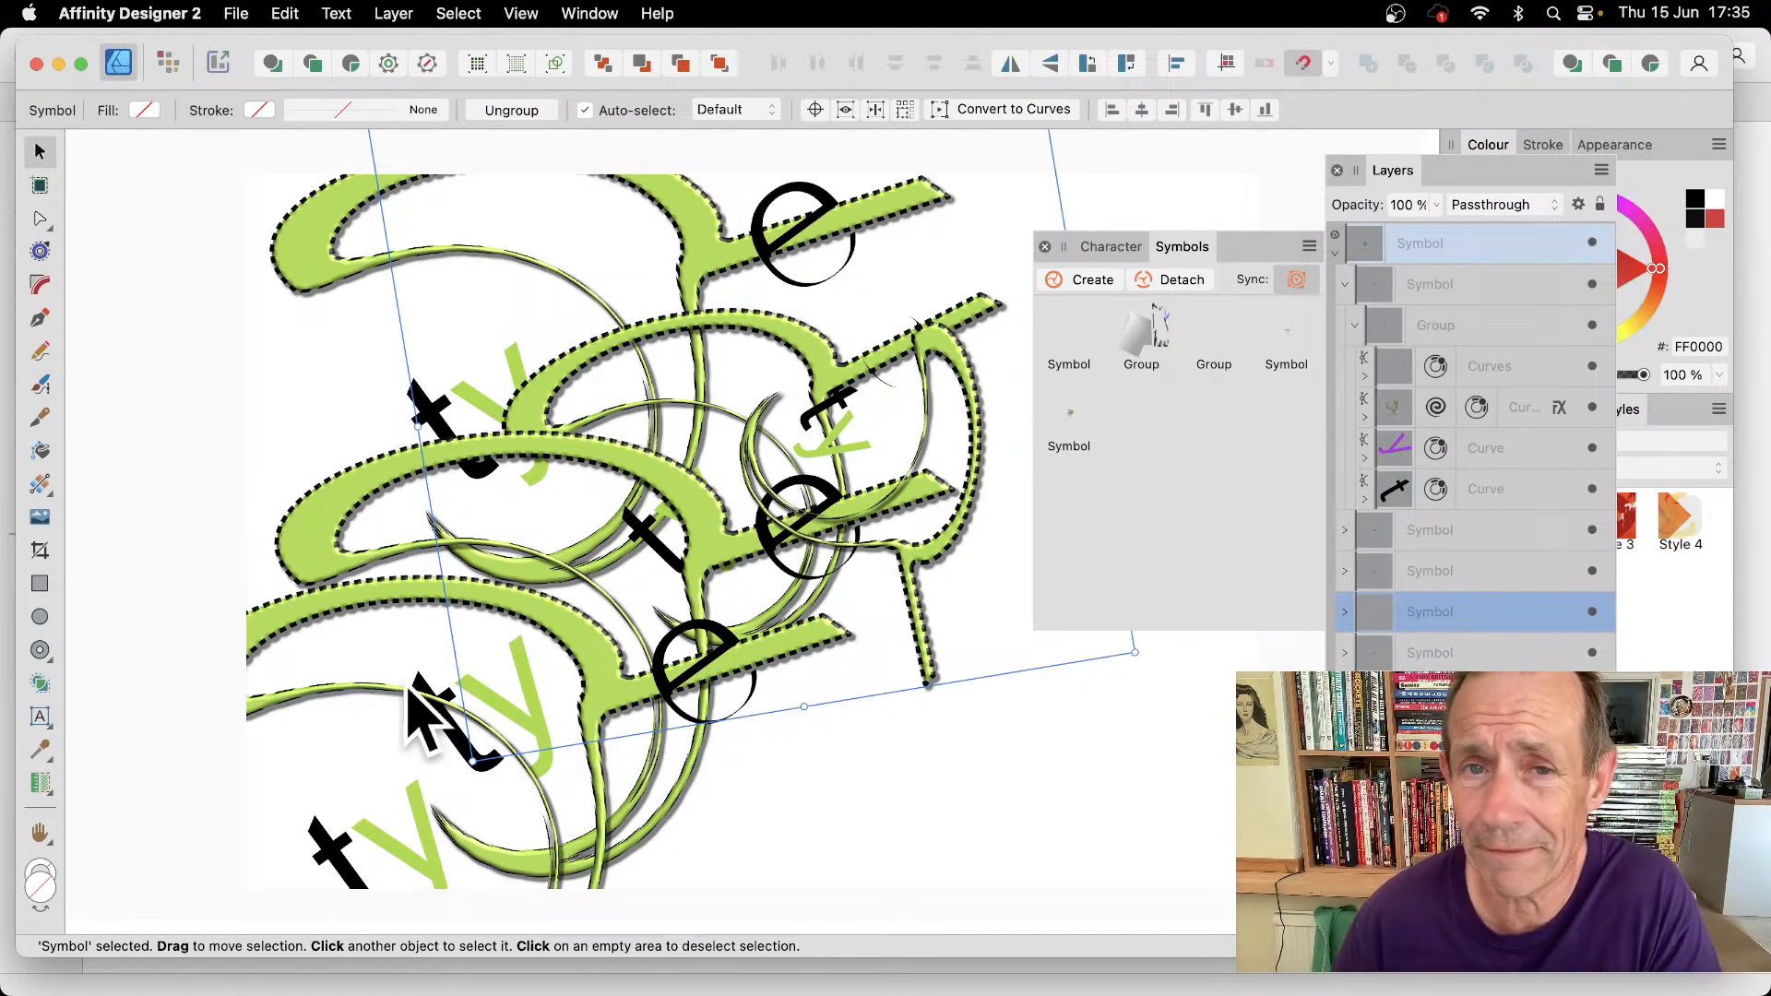
{"action": "left_click_drag", "start_coordinate": [452, 694], "coordinate": [462, 643]}
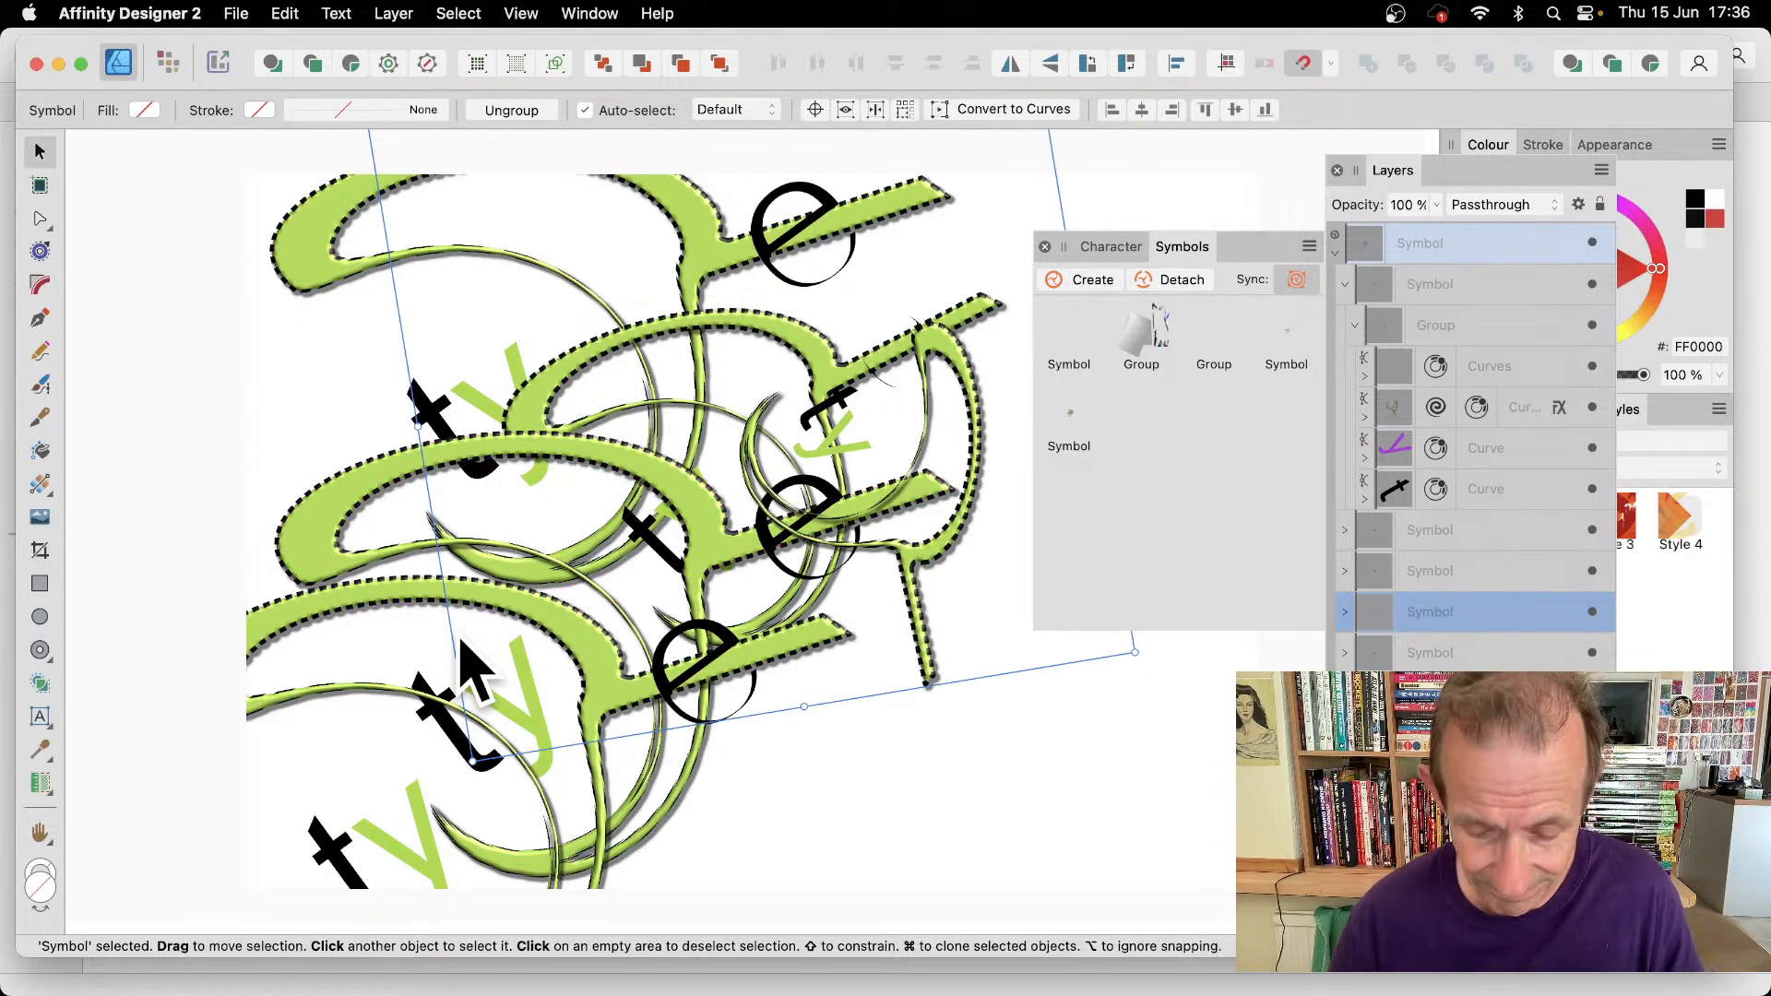
- Switch to YouTube Studio in Chrome and end the live stream
{"action": "key", "text": "super+Tab"}
{"action": "key", "text": "super+Tab"}
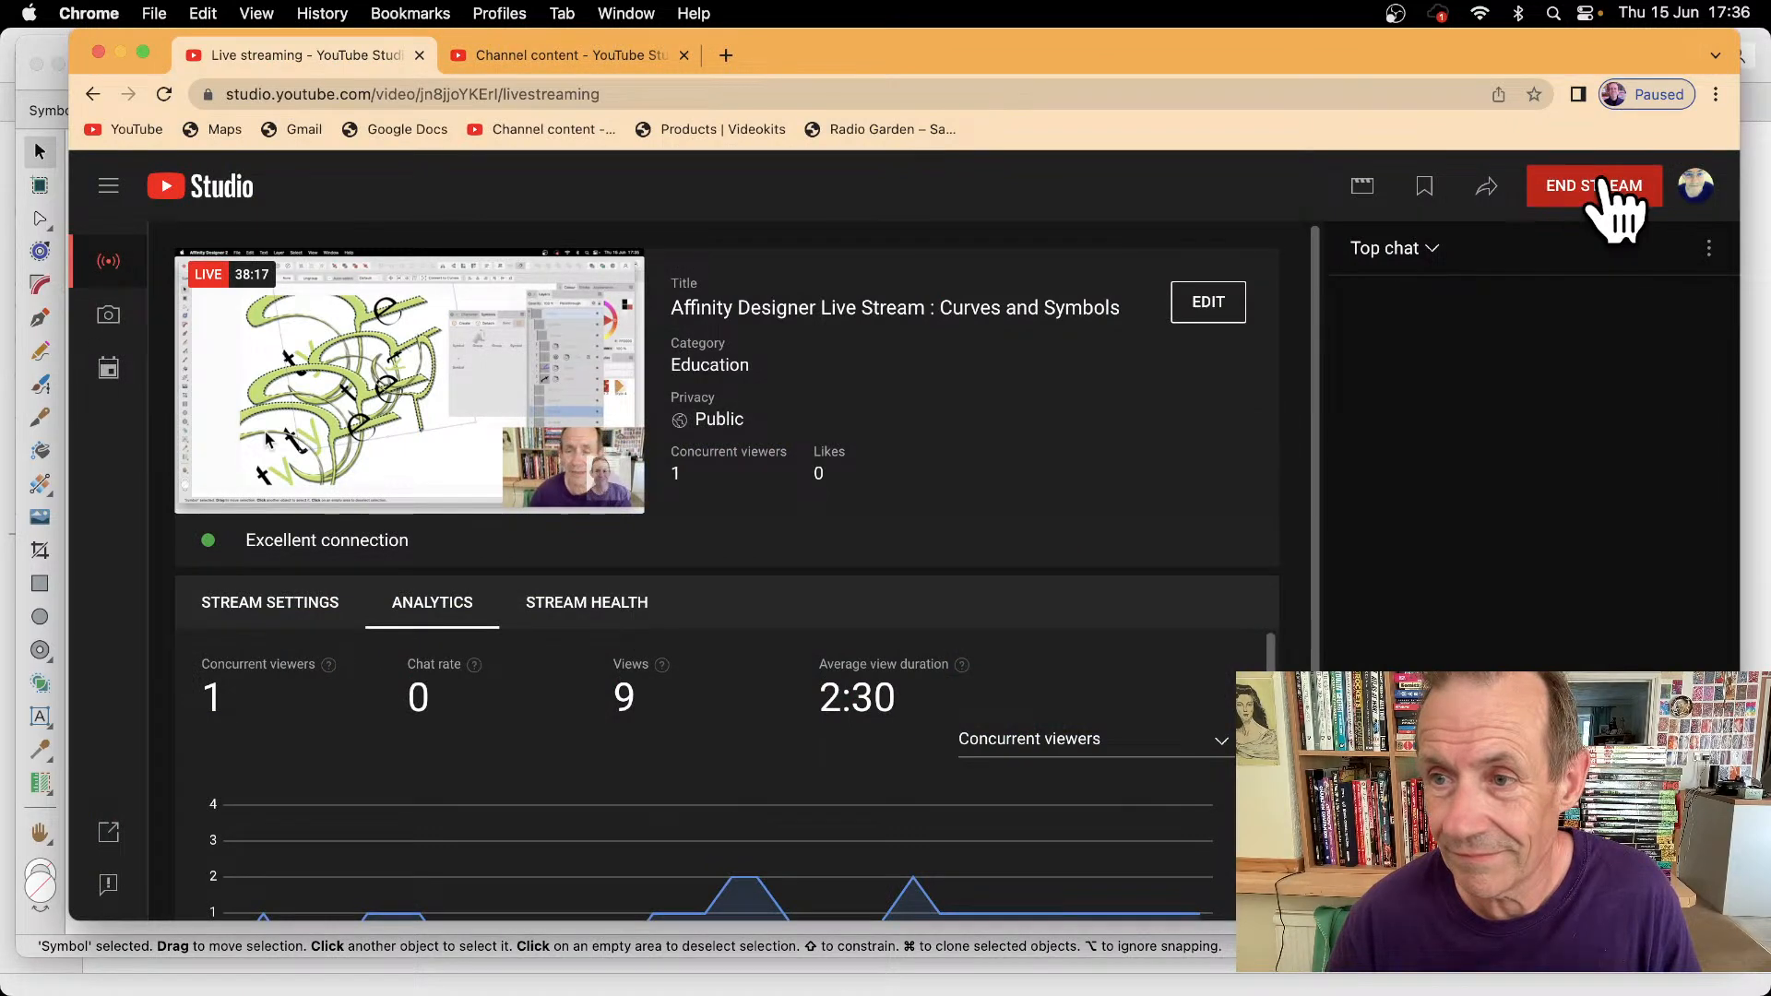
{"action": "left_click", "coordinate": [1610, 194]}
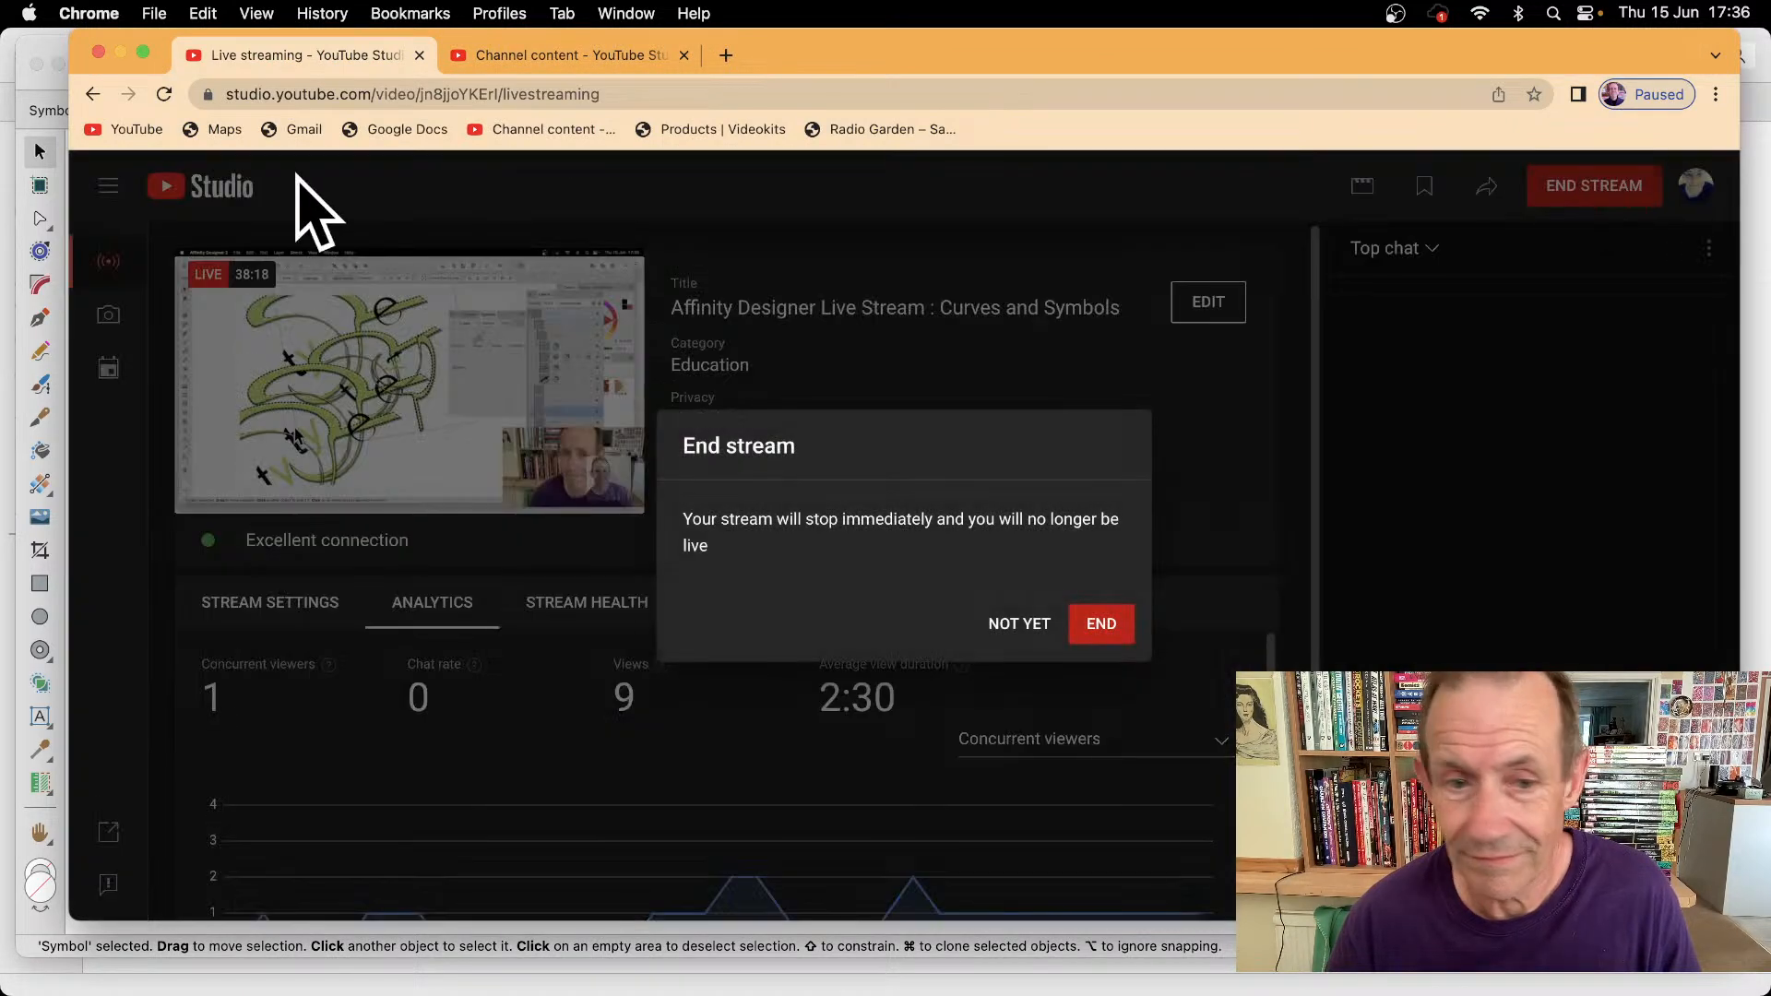
{"action": "left_click", "coordinate": [1102, 623]}
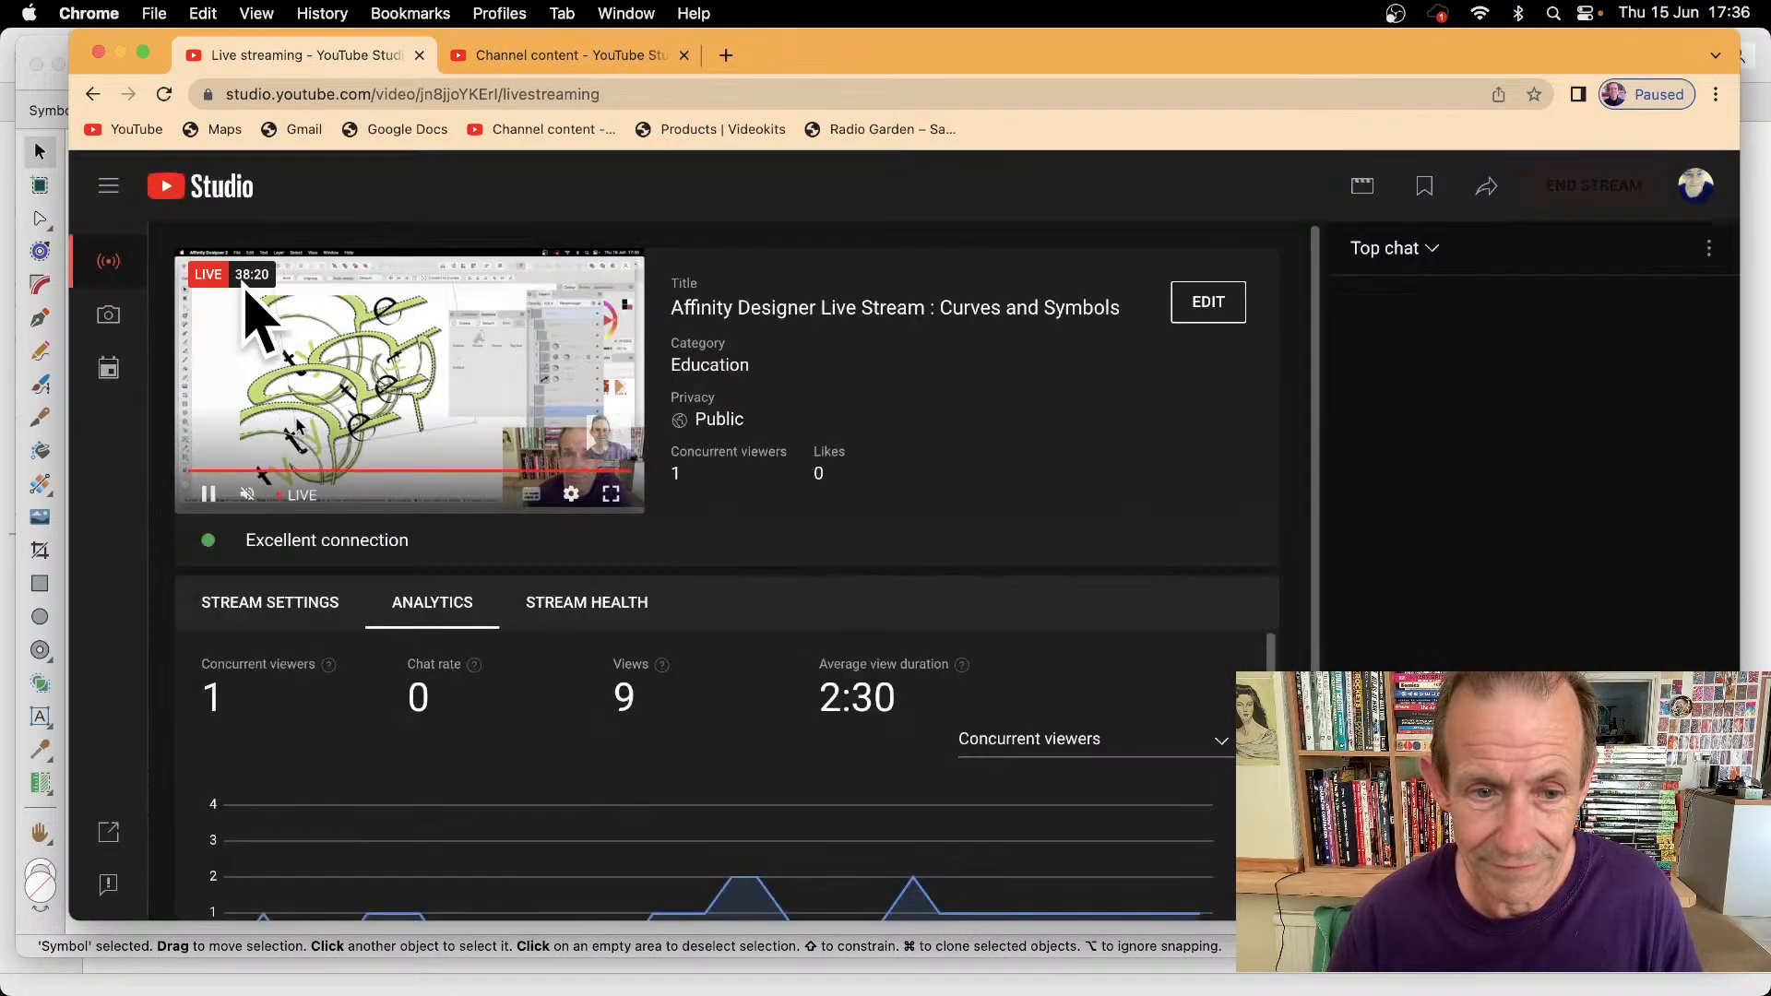